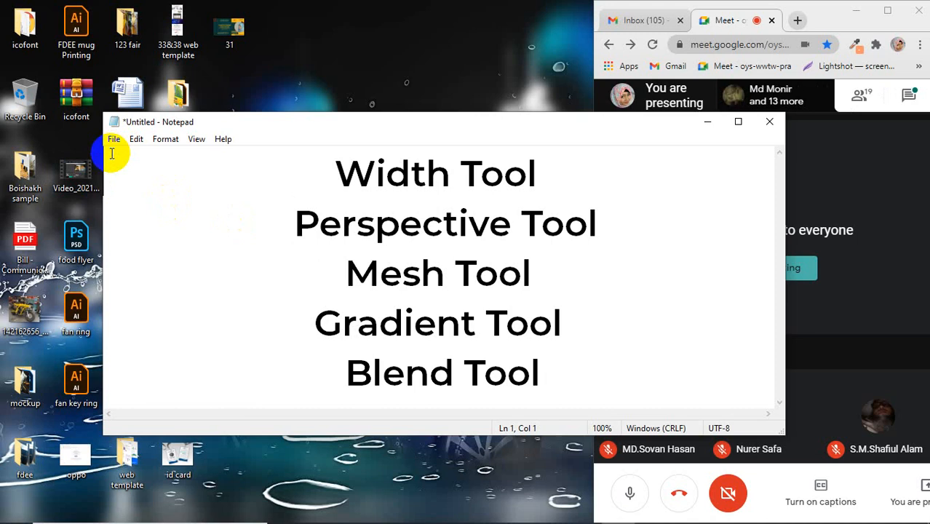
Step: Minimize the Notepad tool list, switch to Adobe Illustrator, and show the tools grouped with Scale and Width
left_click(708, 121)
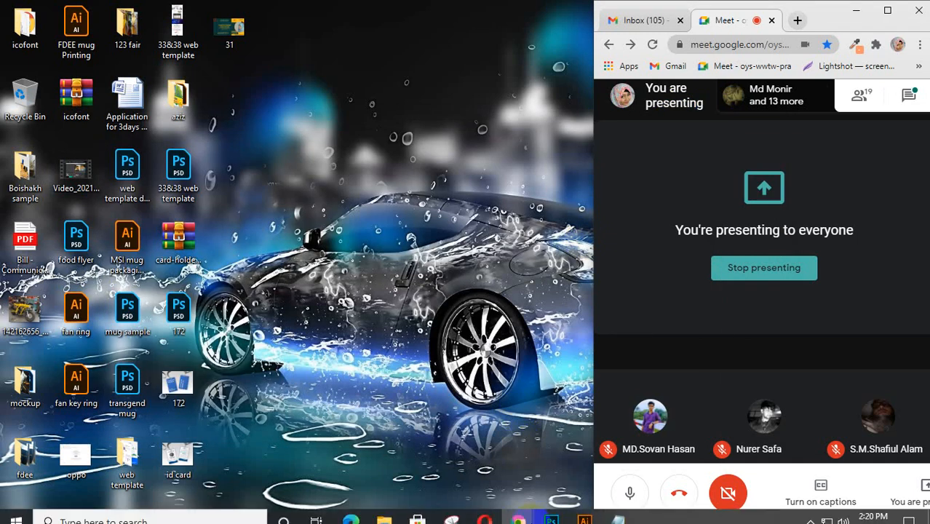
left_click(584, 520)
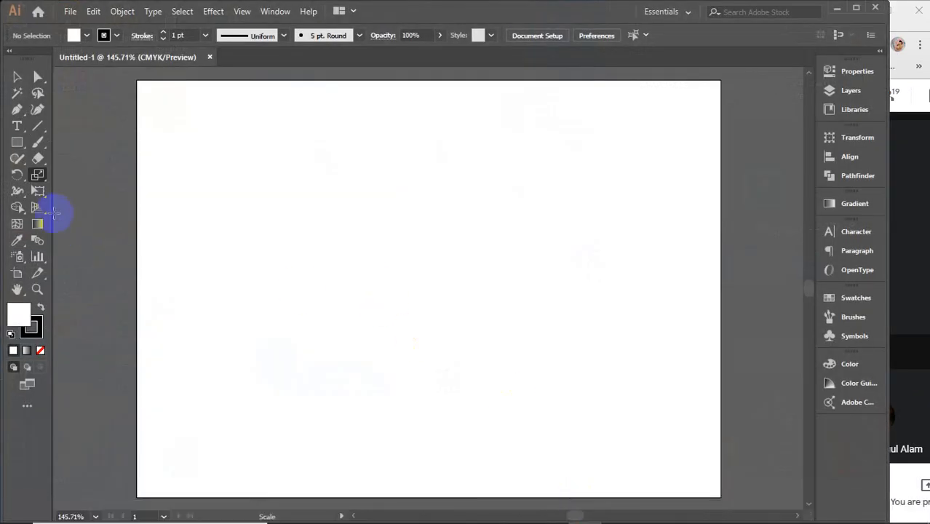
left_click_drag(38, 180, 98, 182)
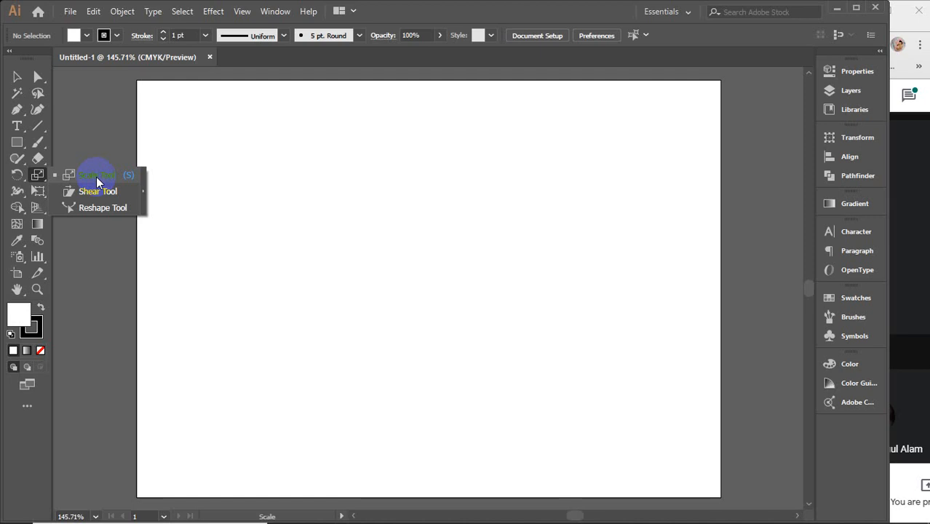
left_click(14, 192)
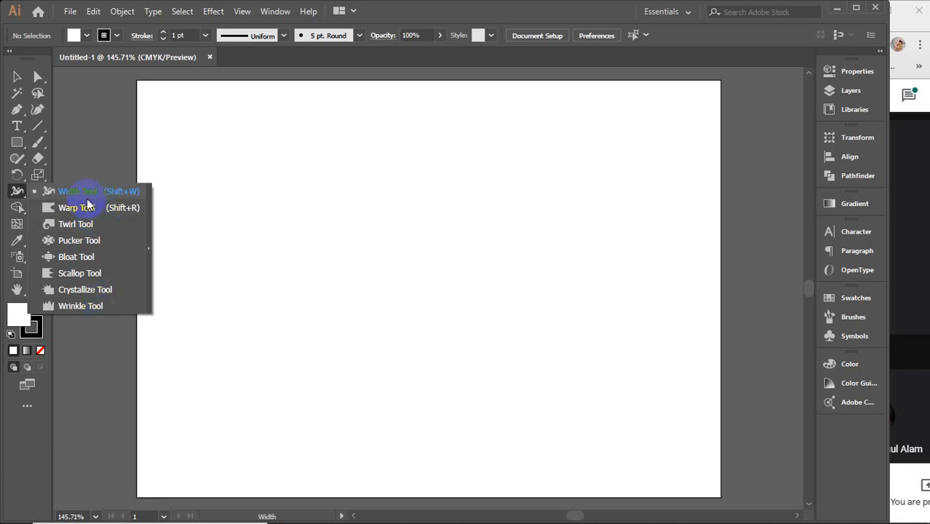
Step: Draw a large rectangle across the middle of the artboard and fill it with orange
left_click(17, 142)
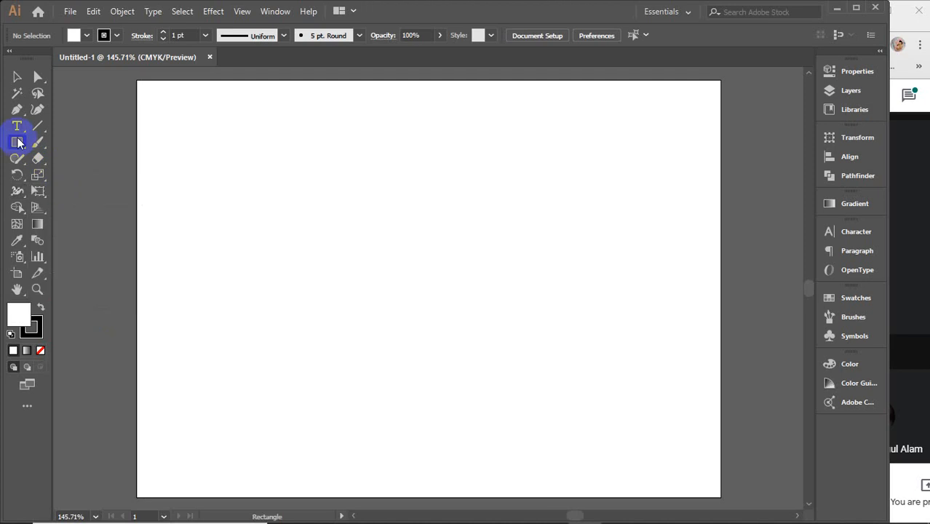
mouse_move(251, 175)
left_mouse_down()
mouse_move(525, 364)
mouse_move(600, 397)
left_mouse_up()
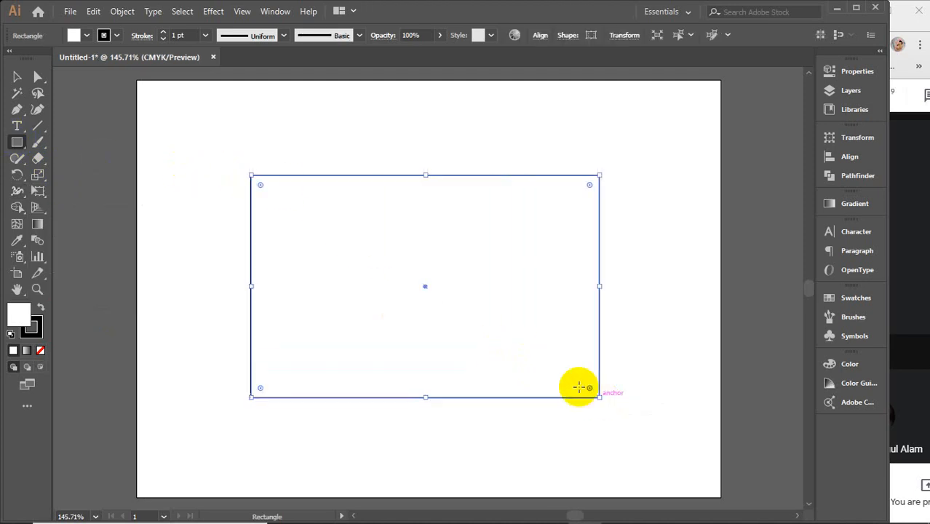
left_click(87, 35)
left_click(134, 59)
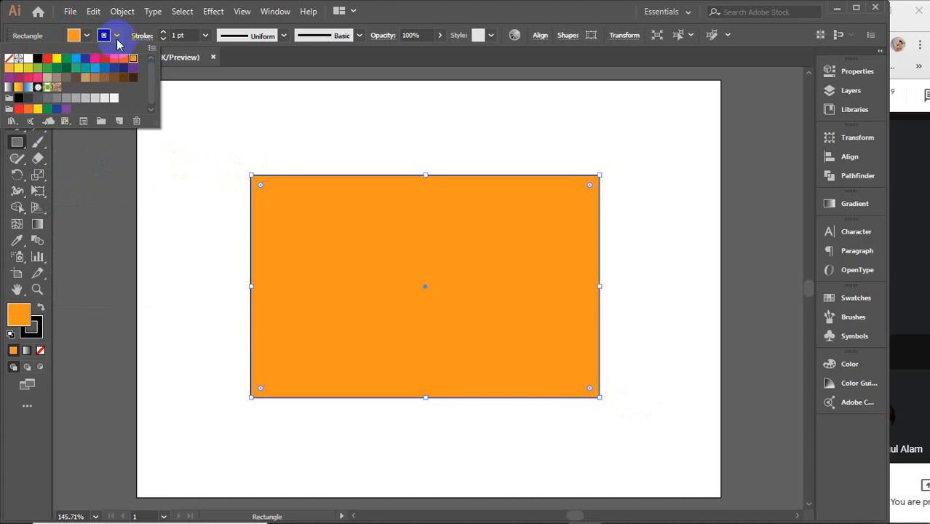
left_click(115, 35)
left_click(20, 77)
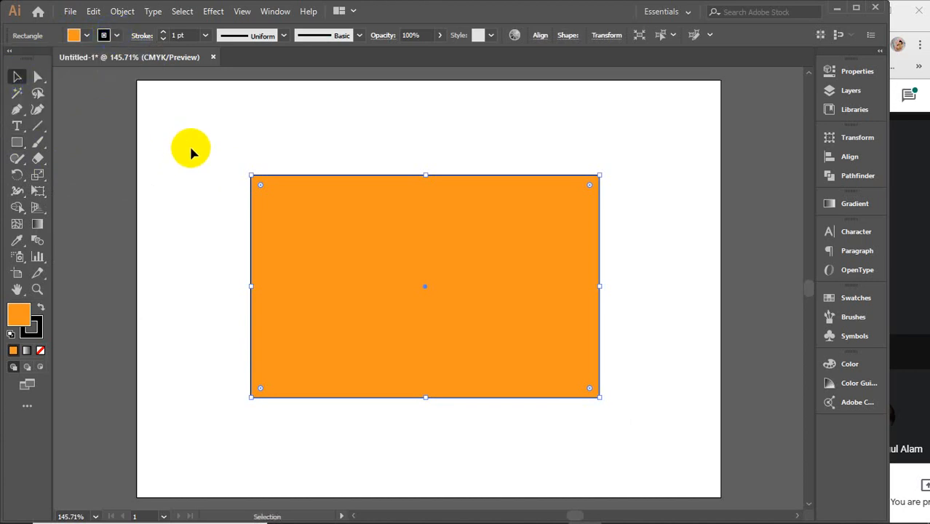
Step: Select the orange rectangle and inspect the stroke width along its left edge with the Width tool
left_click(190, 147)
left_click(357, 257)
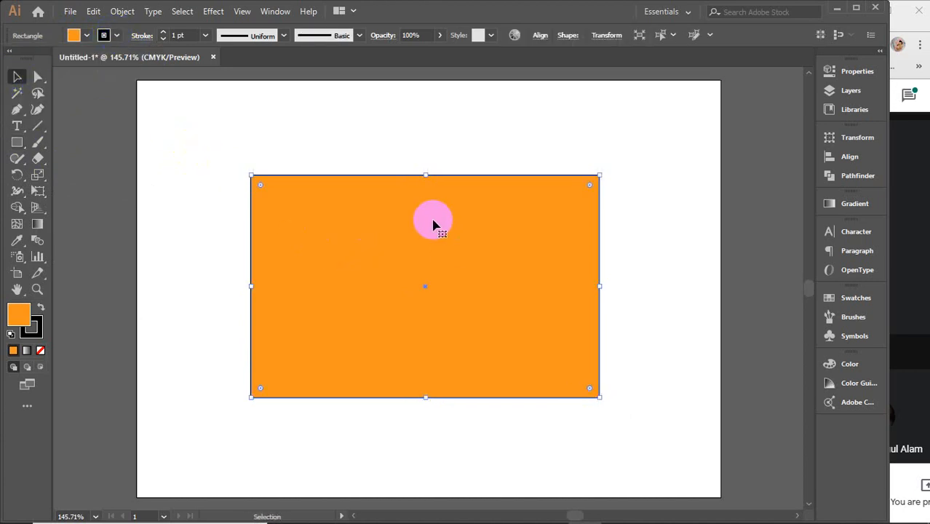
key("a")
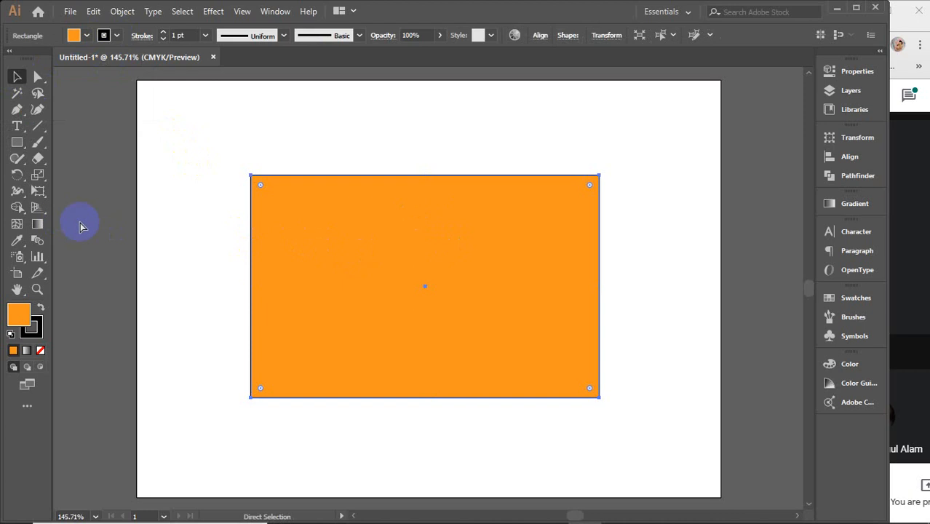
key("v")
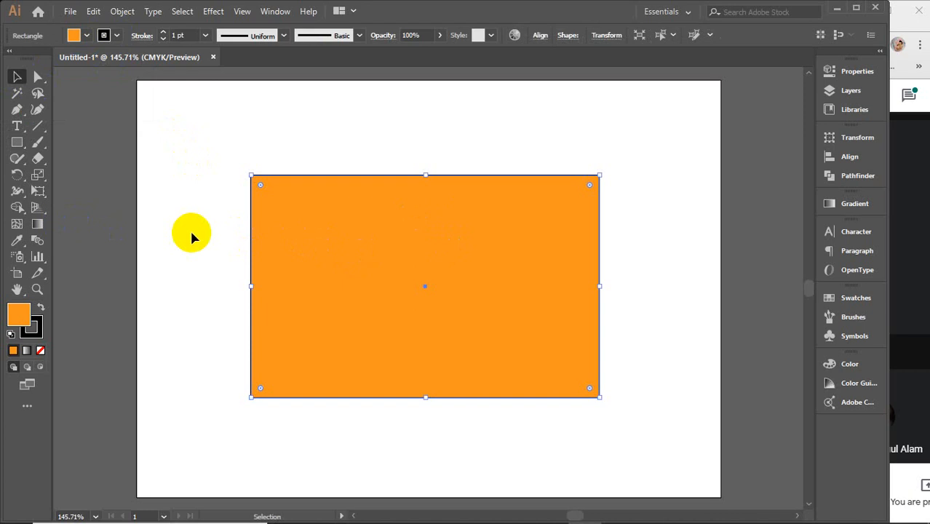
left_click(421, 280)
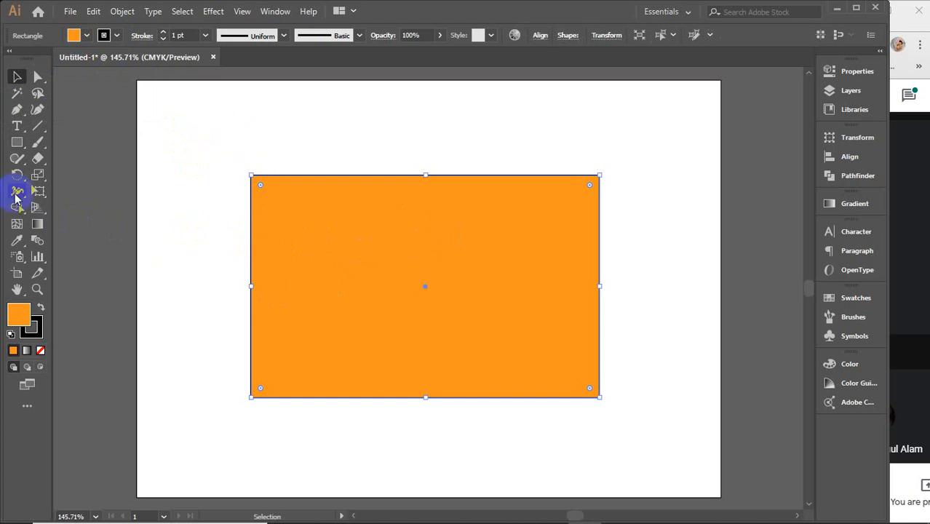
left_click(16, 195)
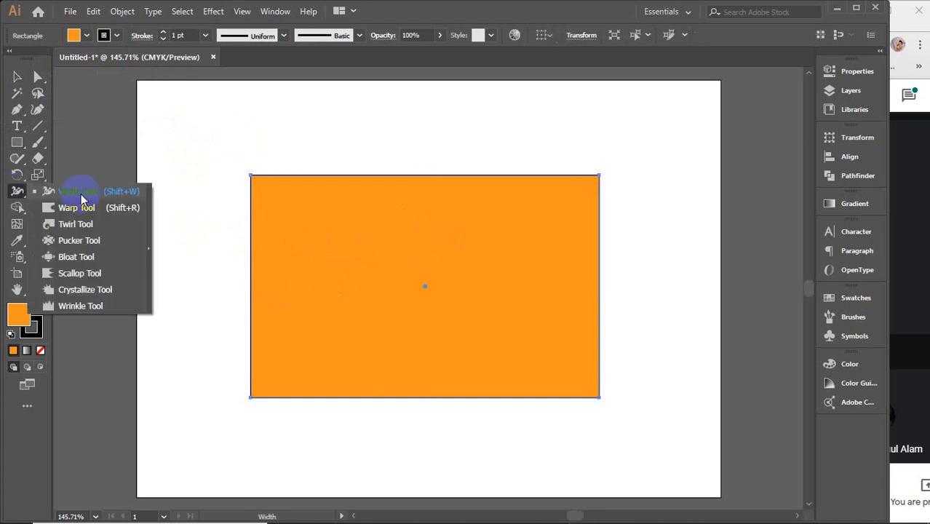
left_click(81, 194)
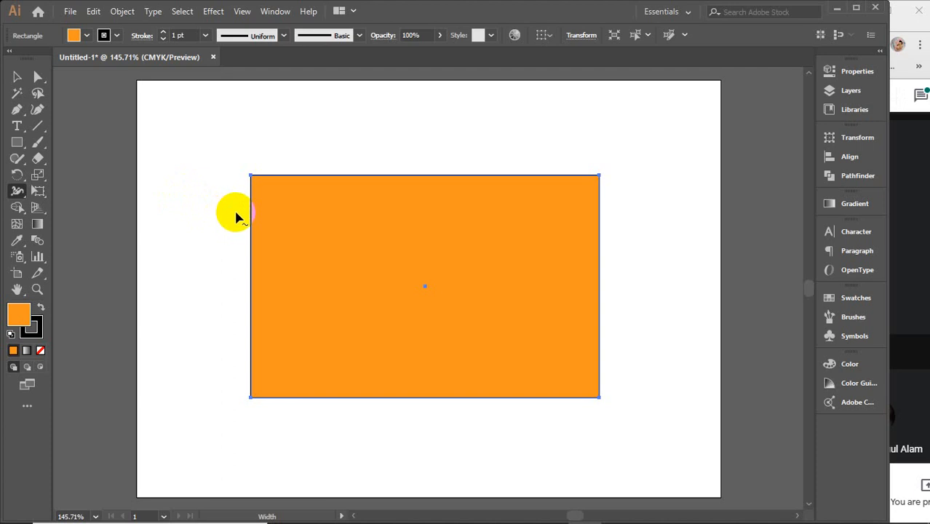
left_click_drag(250, 212, 252, 215)
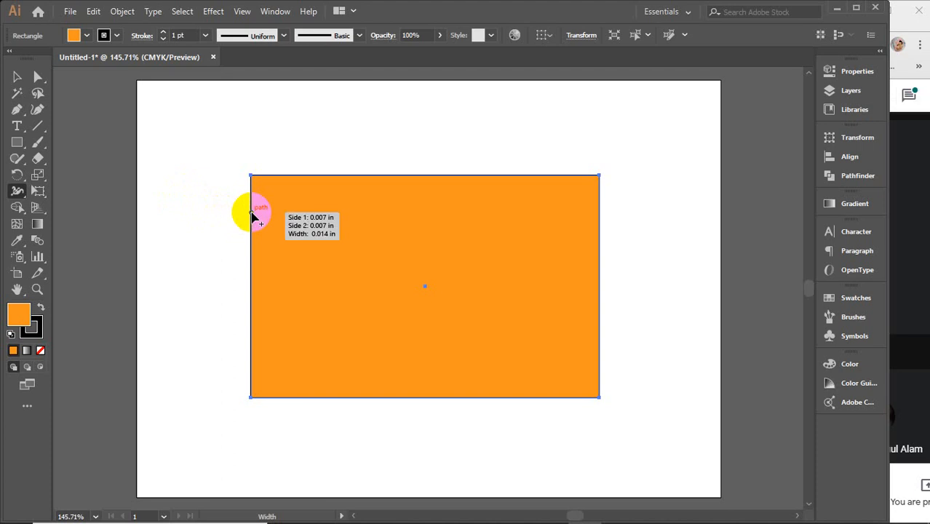
left_click_drag(252, 215, 250, 215)
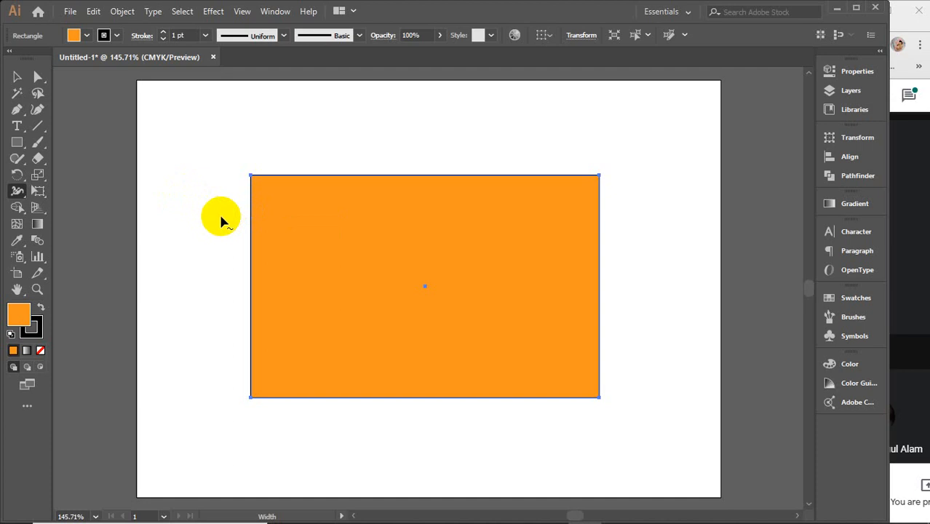
left_click_drag(251, 217, 251, 257)
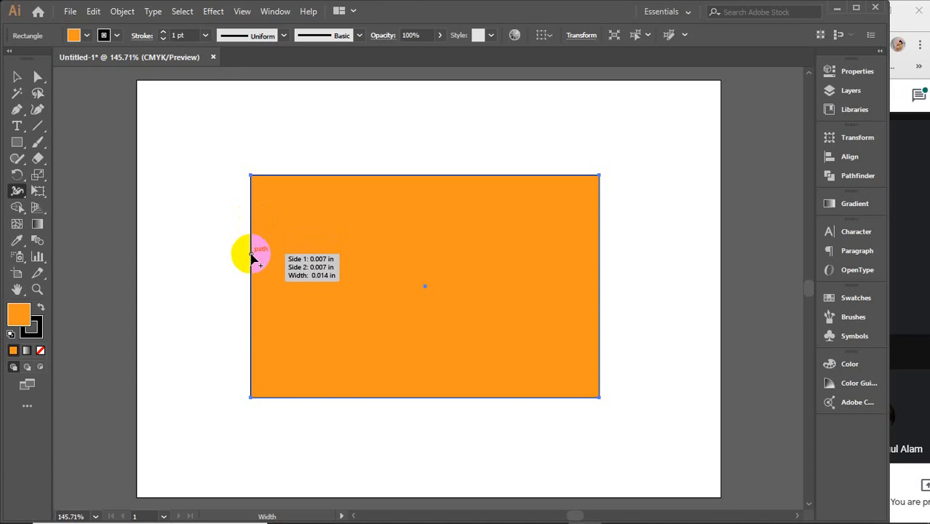
mouse_move(251, 256)
left_mouse_down()
mouse_move(251, 291)
mouse_move(252, 250)
left_mouse_up()
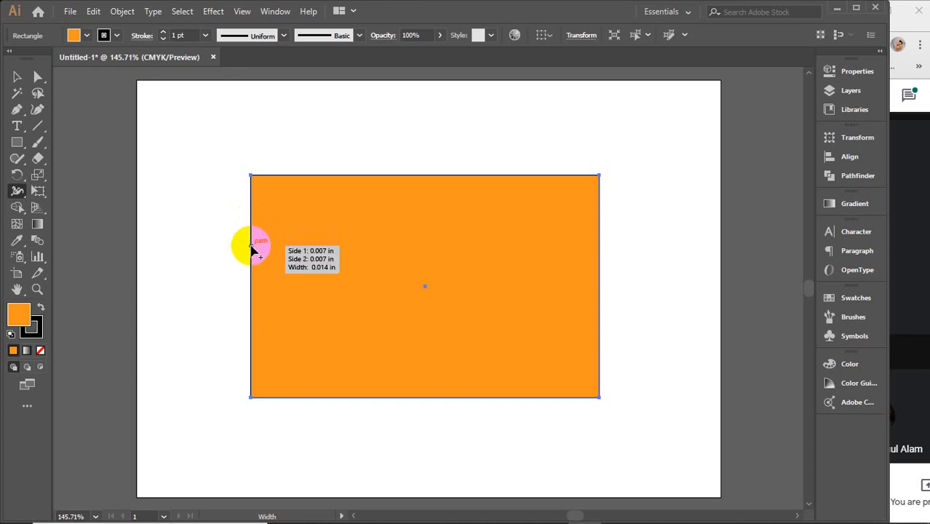
left_click_drag(252, 249, 252, 251)
left_click_drag(251, 364, 252, 274)
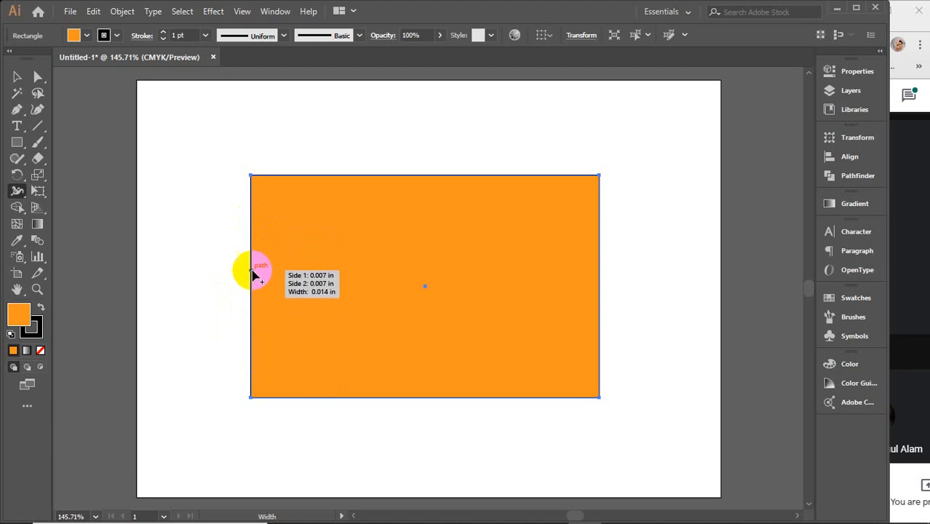
Step: Widen the rectangle's top-edge stroke to about 0.506 in near the middle, with narrower width points of about 0.135 in on both sides
left_click(412, 176)
left_click_drag(412, 177, 414, 202)
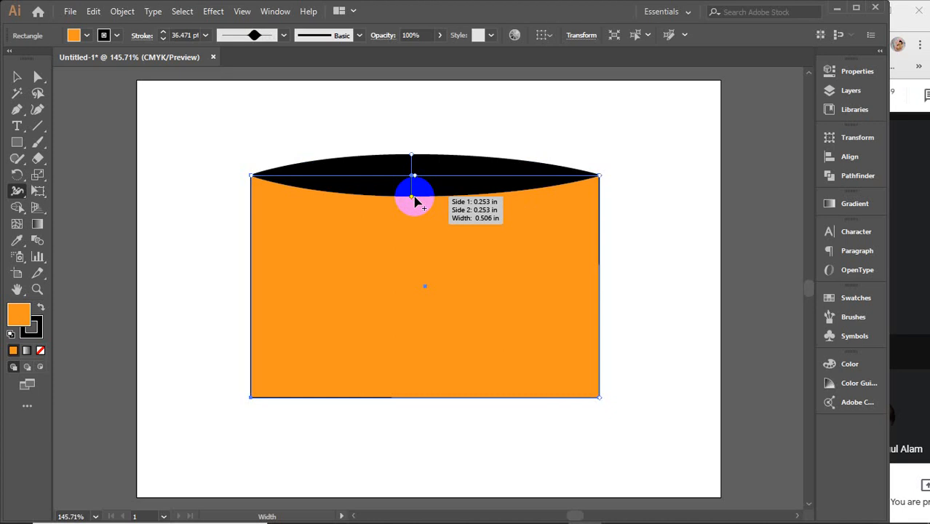
left_click_drag(494, 181, 492, 183)
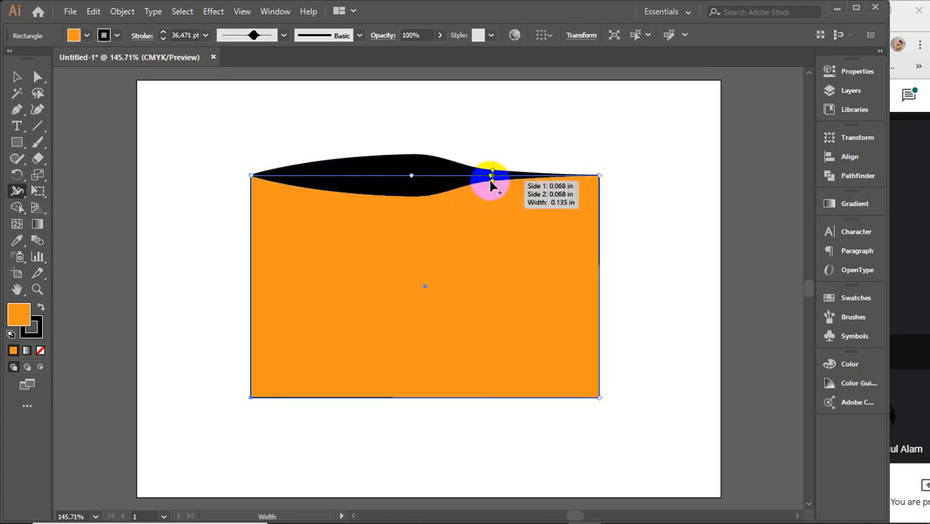
left_click(367, 179)
mouse_move(368, 178)
left_mouse_down()
mouse_move(368, 215)
mouse_move(365, 185)
left_mouse_up()
Step: Widen the stroke at the rectangle's lower-left and upper-right corners and add a width point on its left edge
left_click(251, 398)
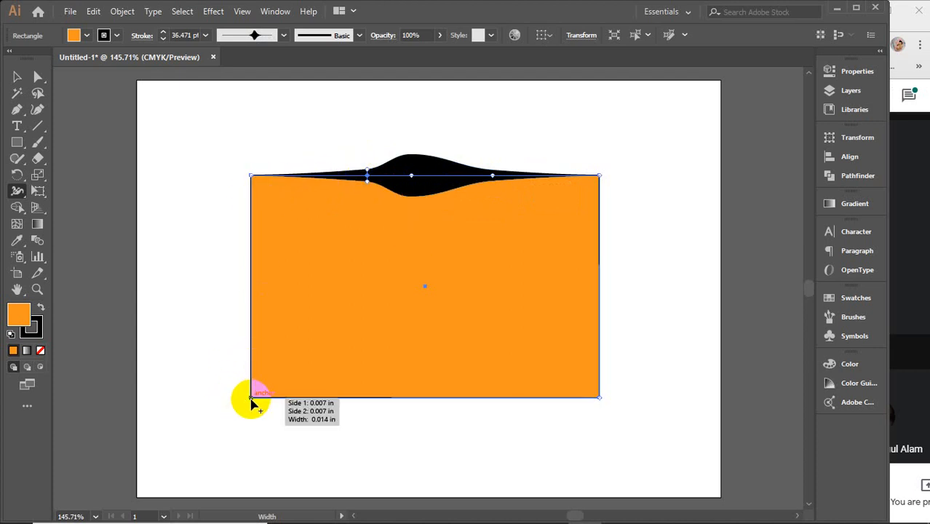
left_click_drag(251, 398, 233, 415)
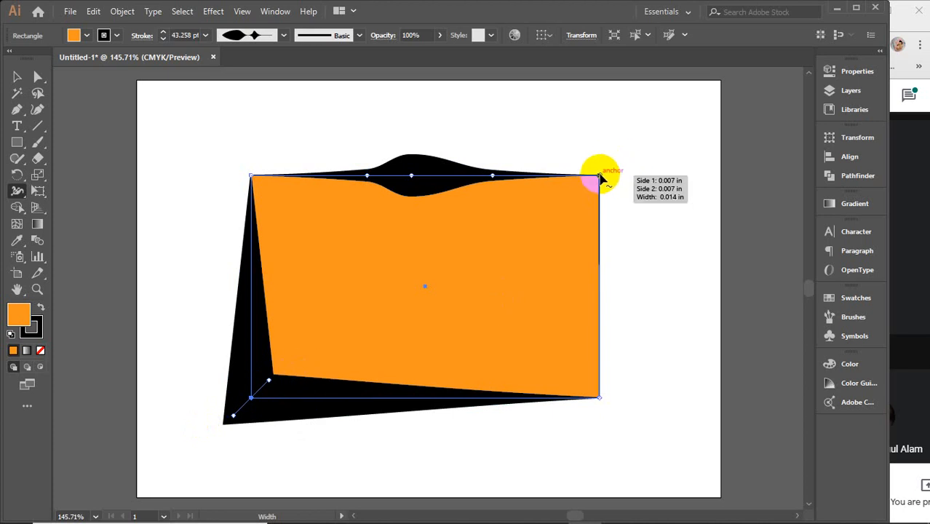
mouse_move(605, 175)
left_mouse_down()
mouse_move(623, 150)
mouse_move(587, 193)
mouse_move(627, 159)
left_mouse_up()
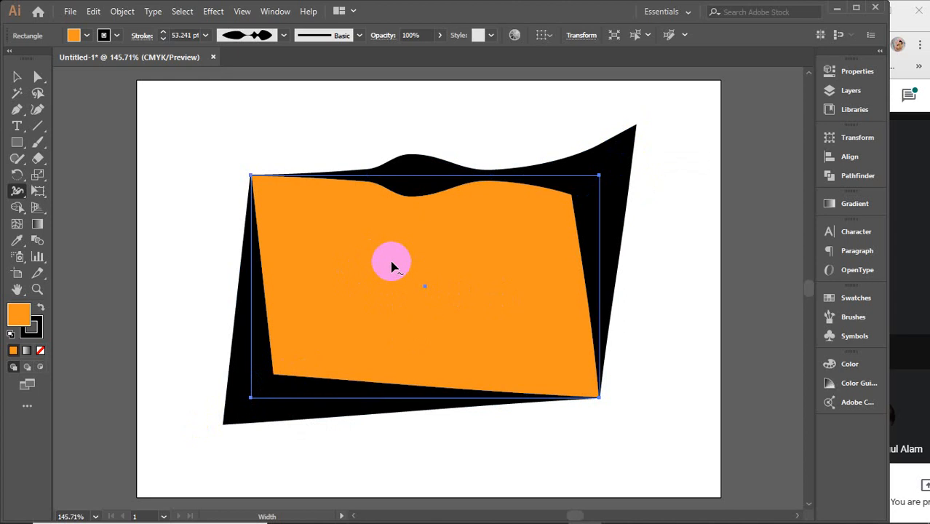
mouse_move(251, 264)
left_mouse_down()
mouse_move(289, 267)
mouse_move(238, 278)
left_mouse_up()
Step: Delete the distorted orange rectangle from the artboard
left_click(17, 77)
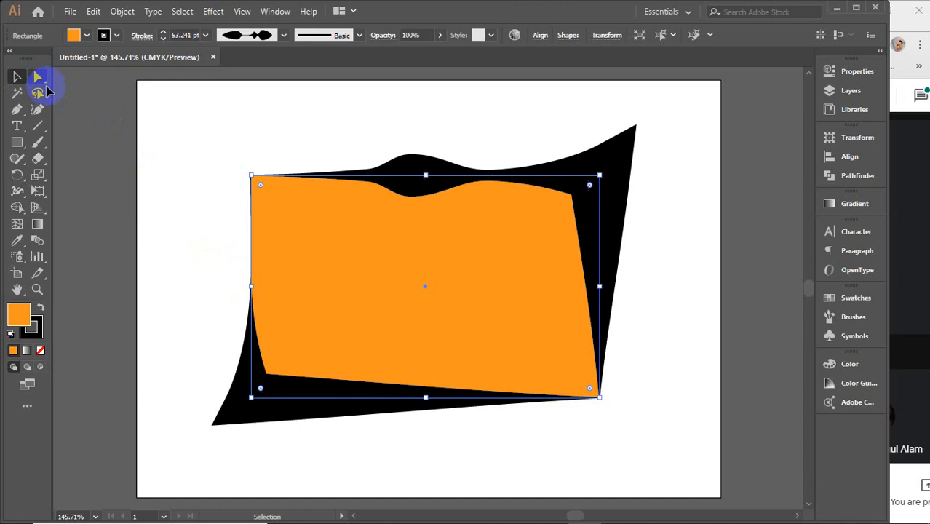
left_click(249, 154)
key("Delete")
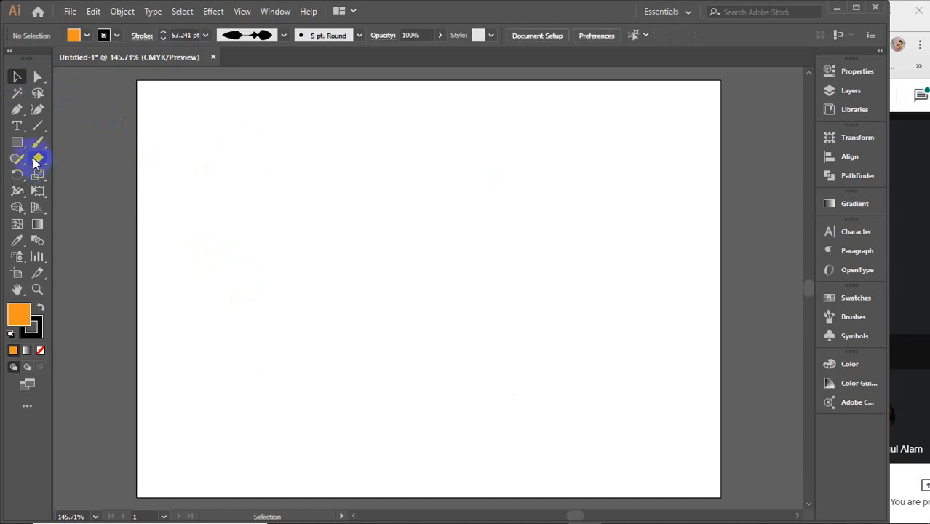
Step: Draw a vertical line near the middle of the artboard and set its stroke weight to 20 pt
left_click(37, 126)
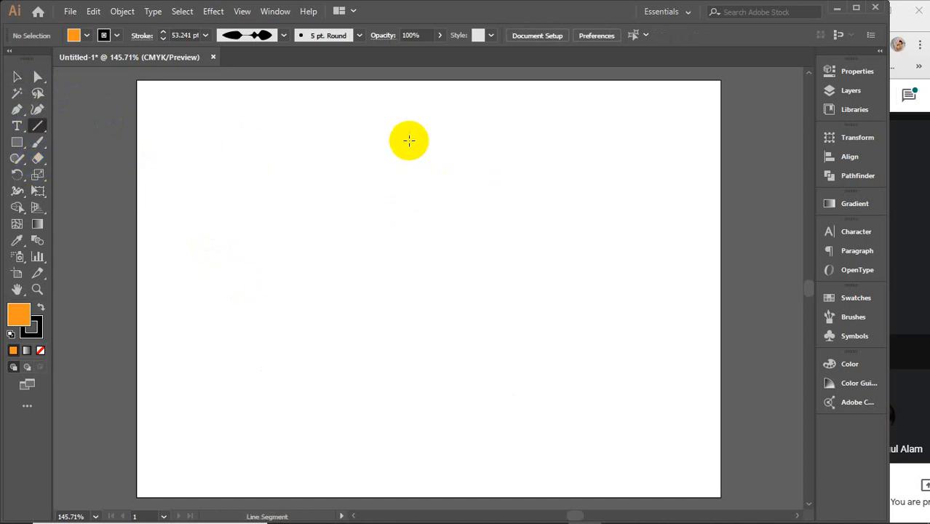
left_click_drag(409, 139, 407, 433)
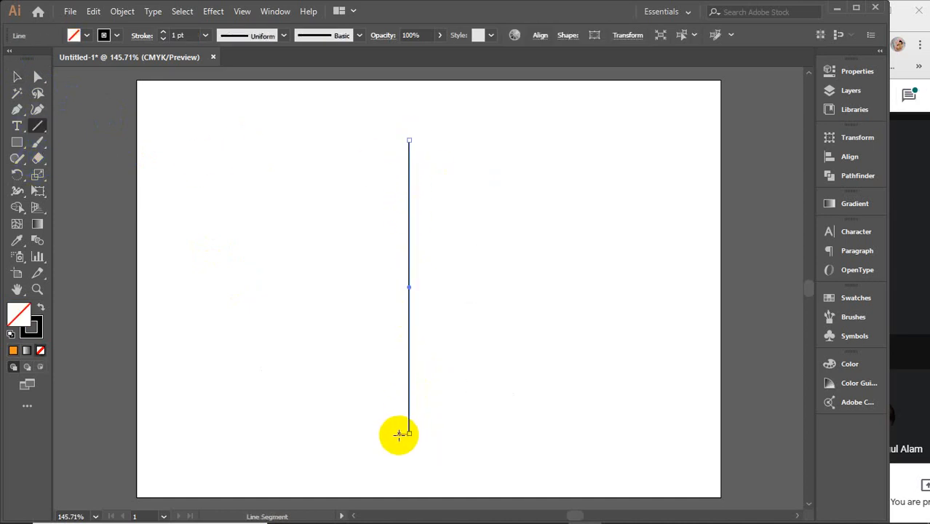
left_click(178, 35)
scroll(187, 34, "up", 17)
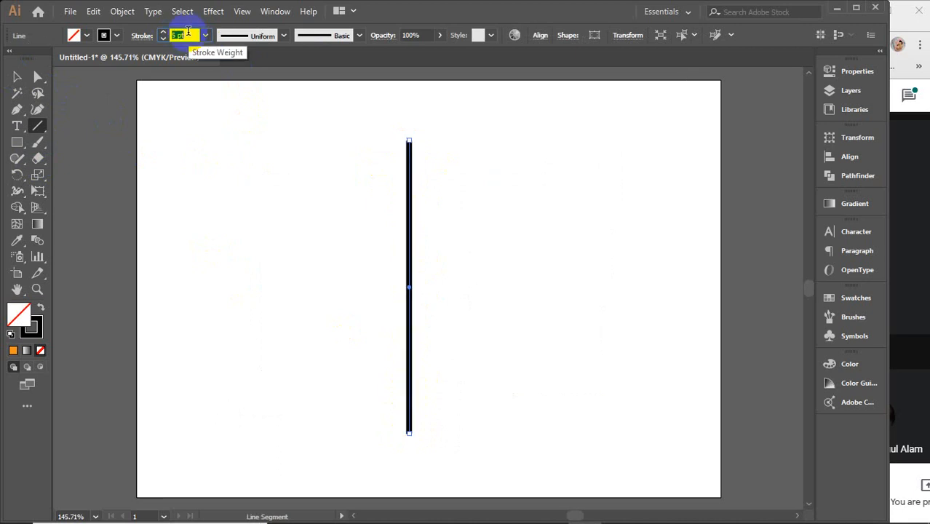
scroll(187, 33, "up", 2)
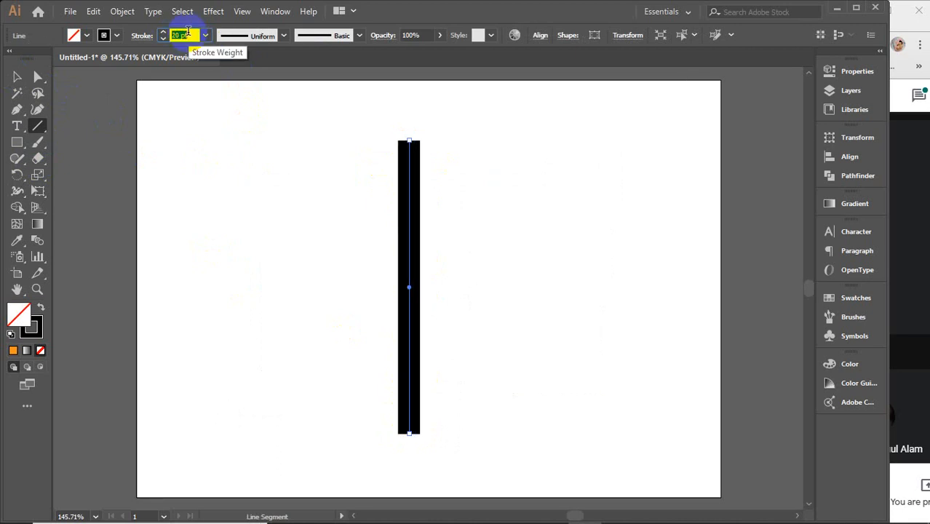
Step: Use the Width tool to widen the vertical line symmetrically to about 128 pt at a point roughly two-thirds down its length
left_click(17, 193)
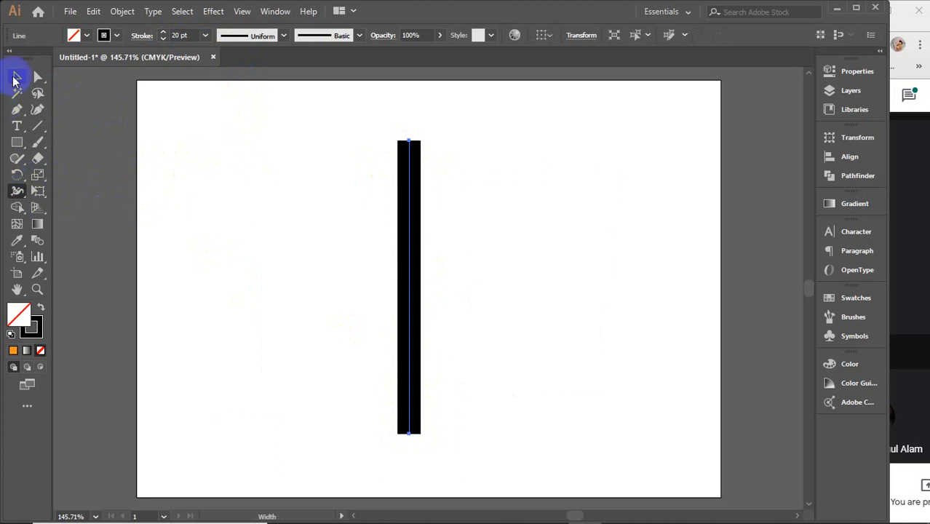
left_click(16, 78)
left_click(406, 291)
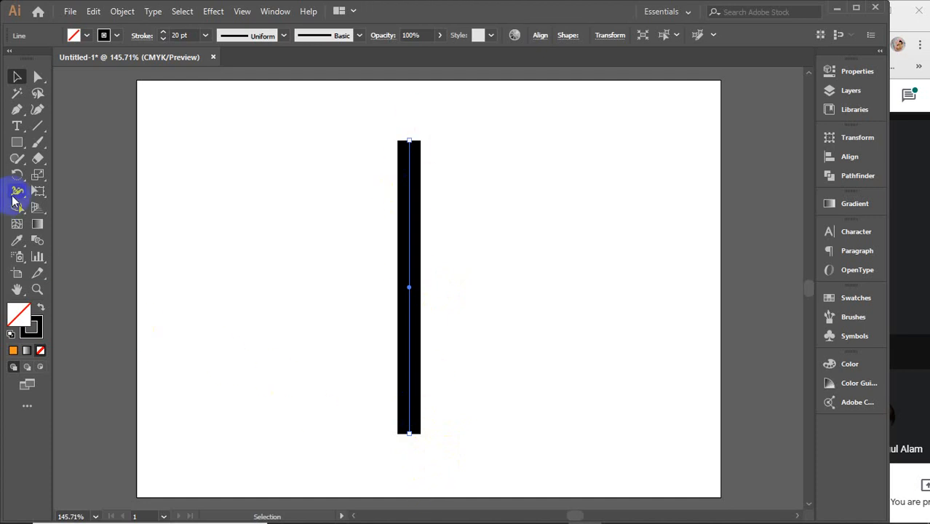
left_click(13, 197)
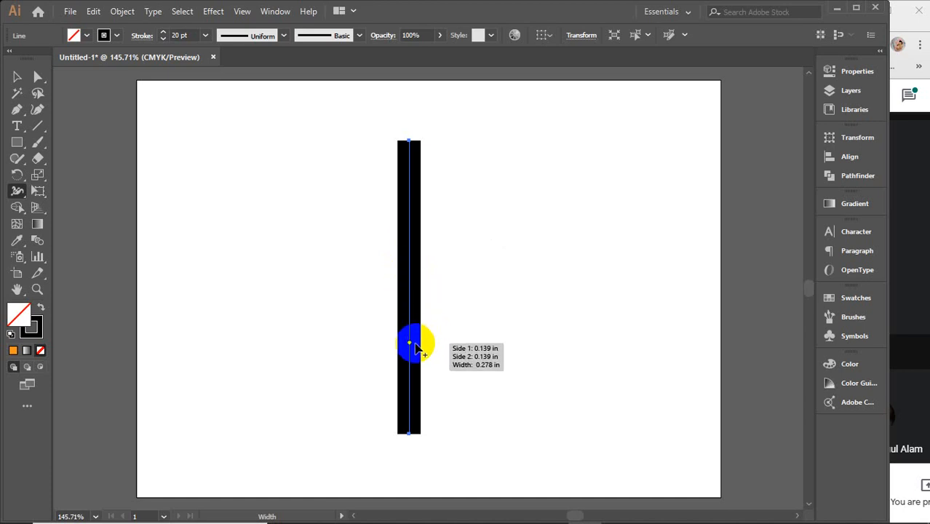
left_click_drag(415, 347, 479, 347)
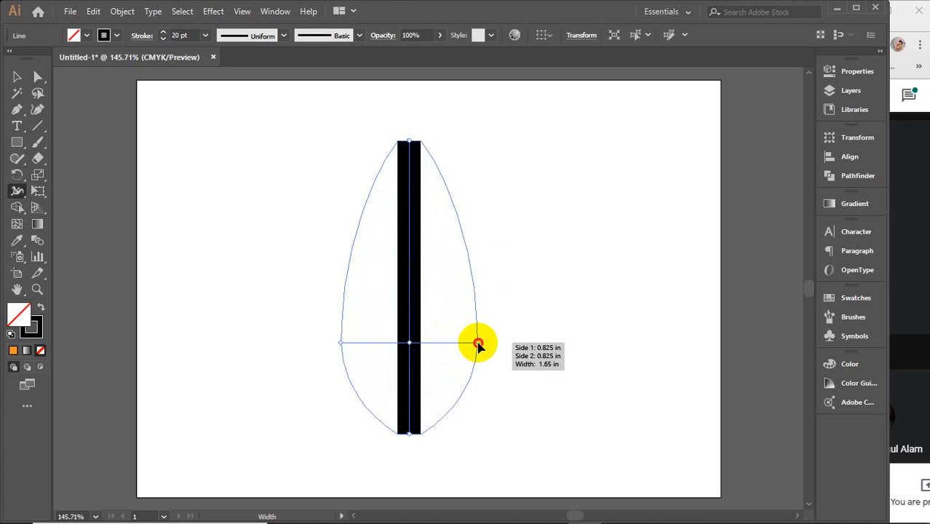
left_click_drag(478, 344, 484, 341)
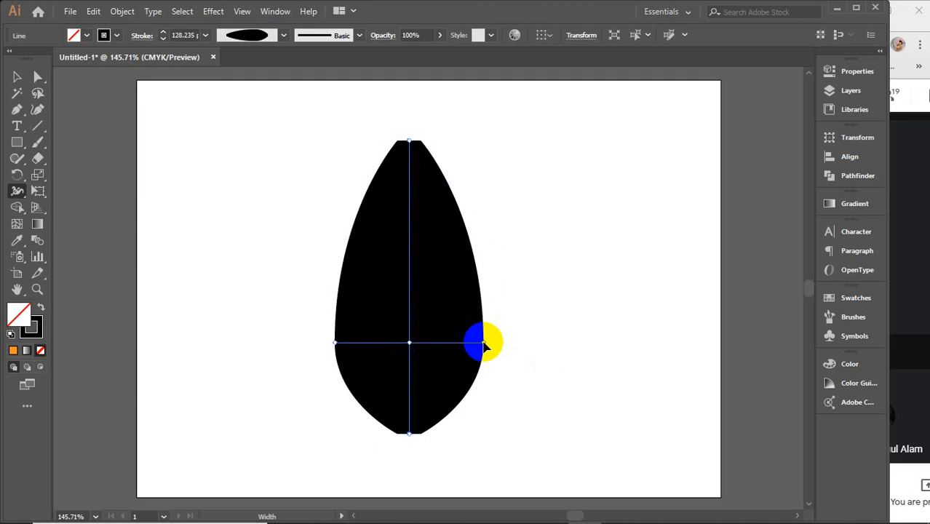
Step: Shape the vertical line into a vase by narrowing its neck about a third down and widening its top and bottom ends
mouse_move(481, 255)
left_mouse_down()
mouse_move(431, 251)
mouse_move(434, 244)
left_mouse_up()
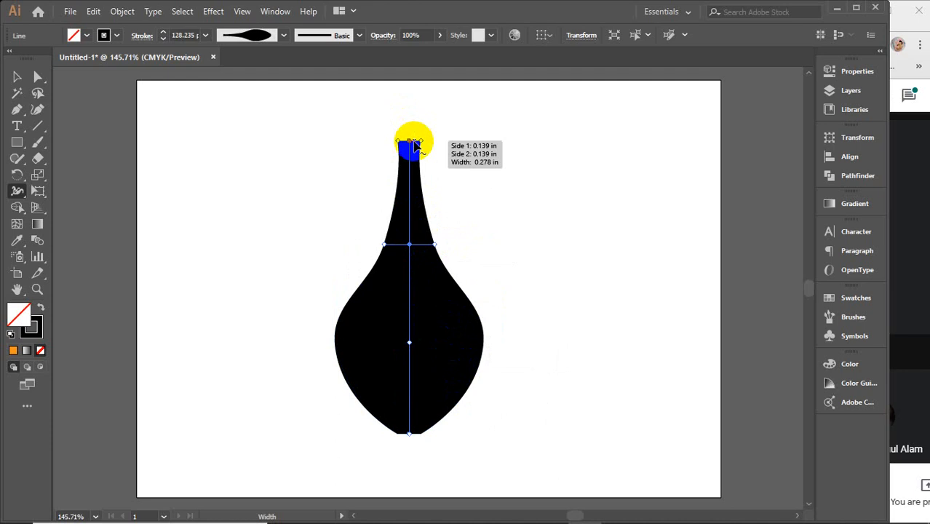
left_click_drag(422, 142, 447, 141)
left_click_drag(409, 433, 437, 437)
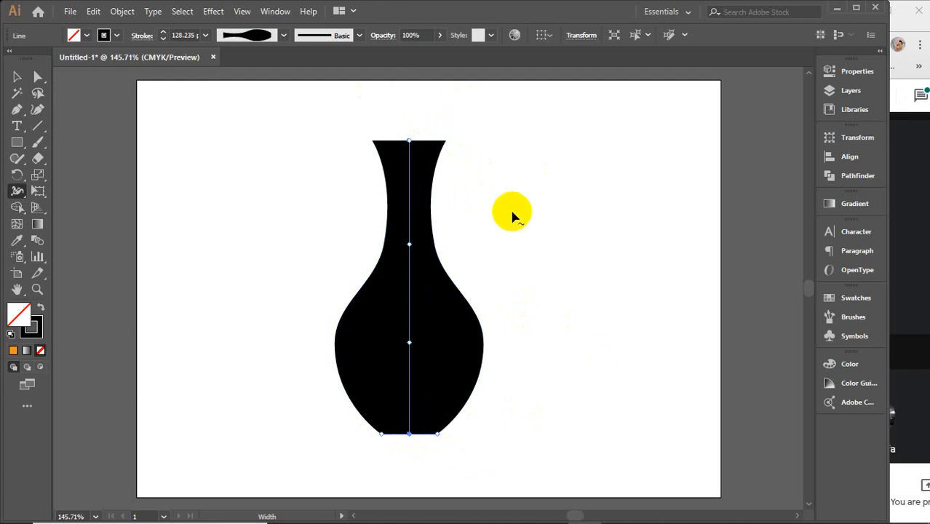
Step: Delete the black vase shape from the artboard
left_click(16, 77)
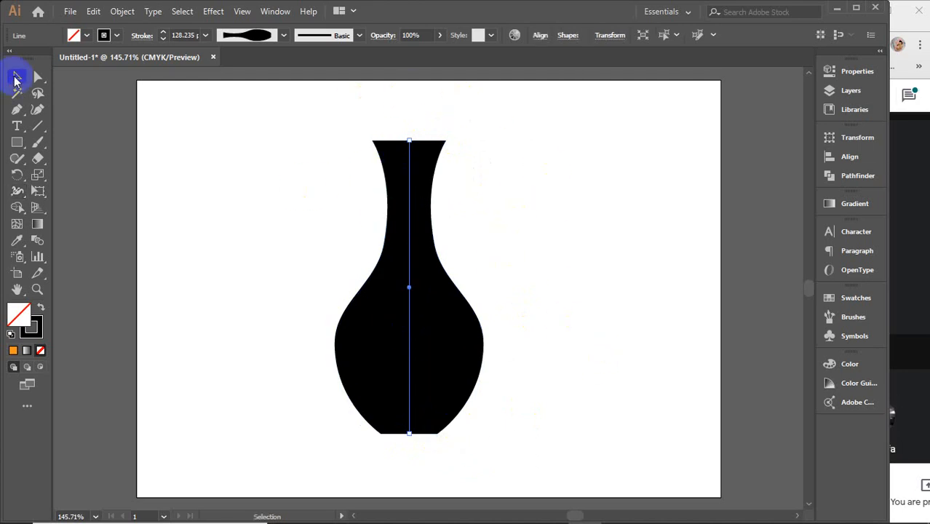
left_click(271, 193)
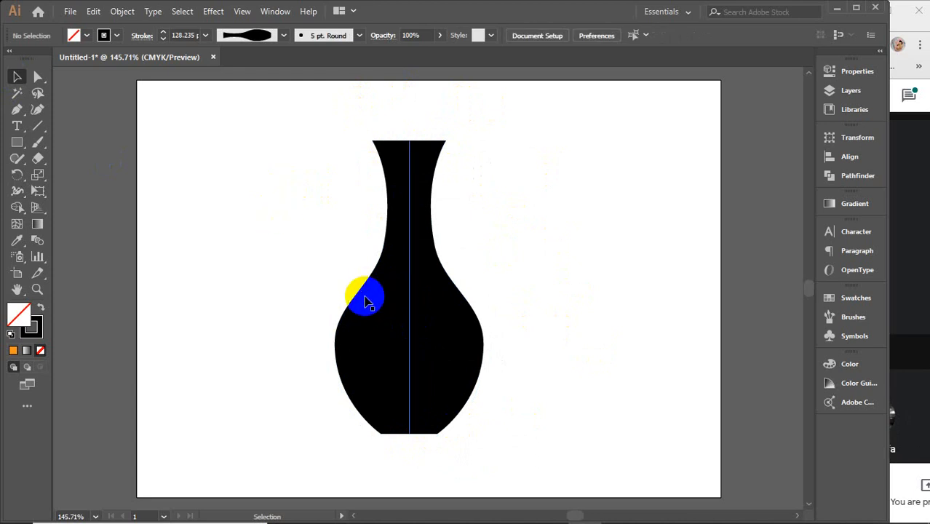
left_click(403, 299)
key("Delete")
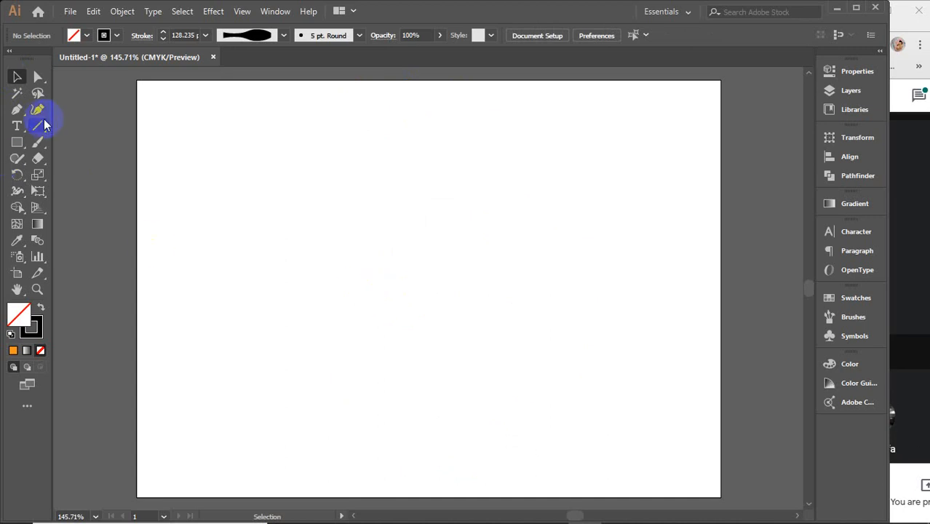
Step: Draw a diagonal line rising to the right near the middle of the artboard and set its stroke weight to 7 pt
left_click_drag(318, 303, 499, 232)
left_click(17, 79)
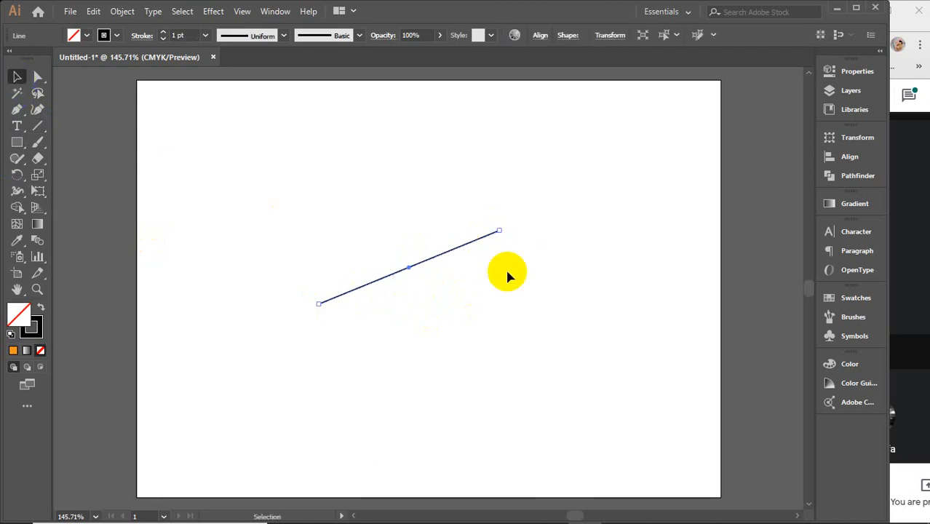
type("7")
key("Return")
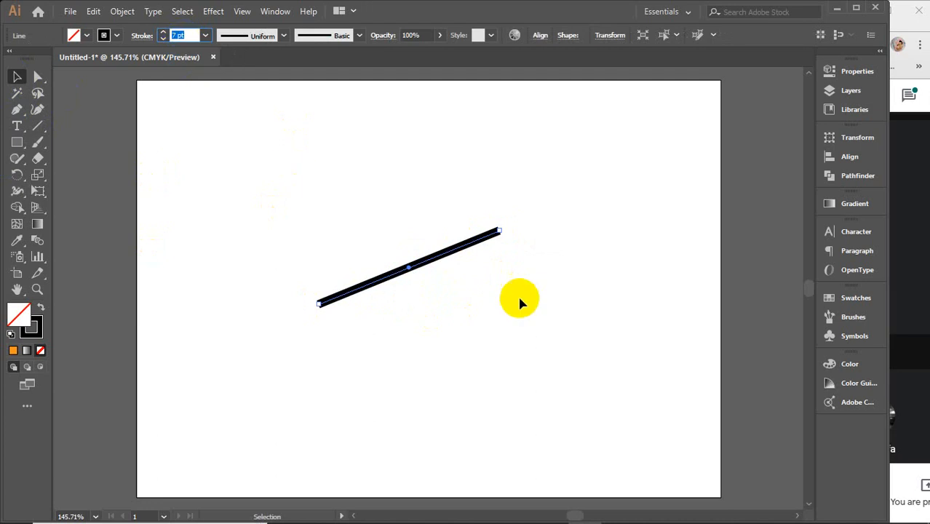
Step: Taper the diagonal line from about 39 pt at its lower-left end to a point at its upper-right end, using round caps
left_click(17, 190)
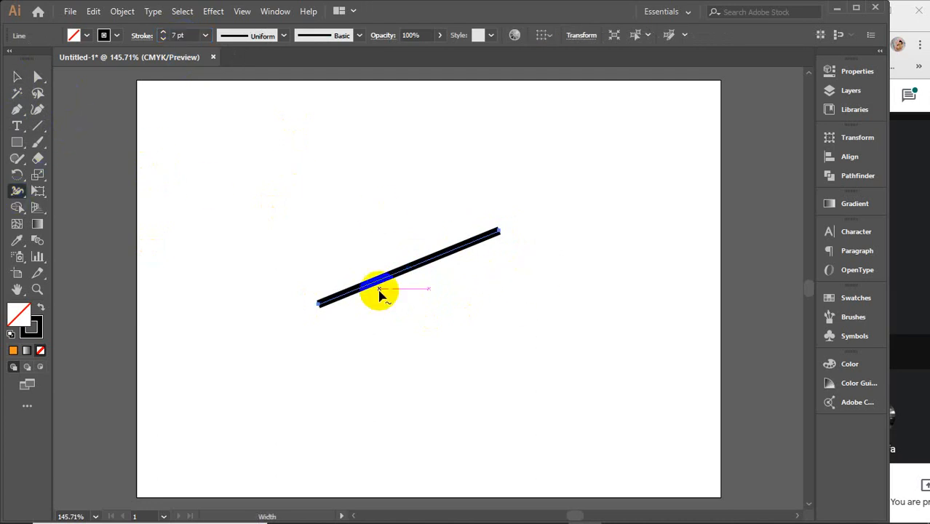
left_click_drag(318, 305, 312, 286)
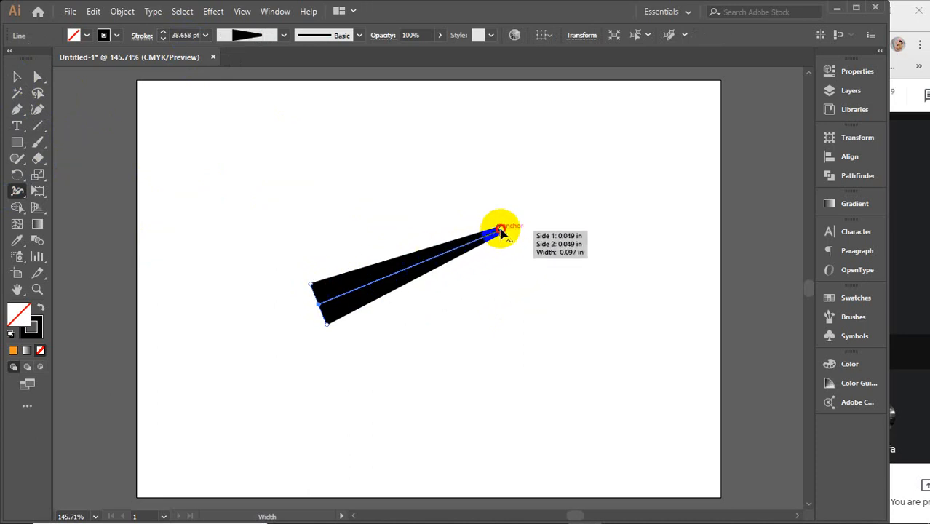
left_click_drag(501, 230, 502, 237)
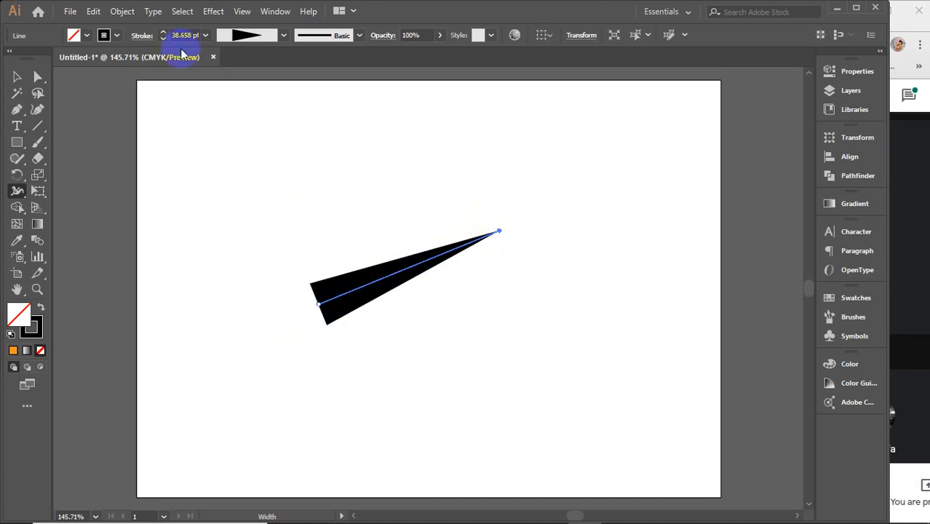
left_click(145, 37)
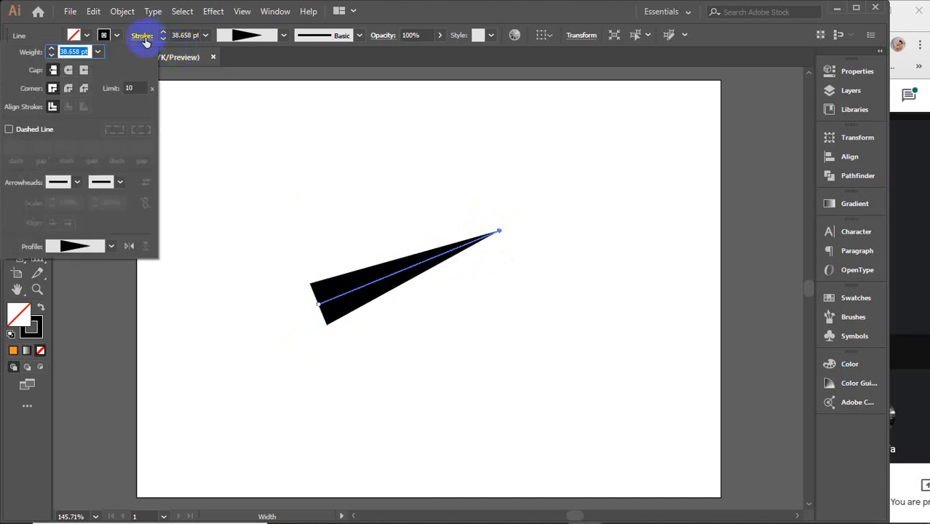
left_click(69, 71)
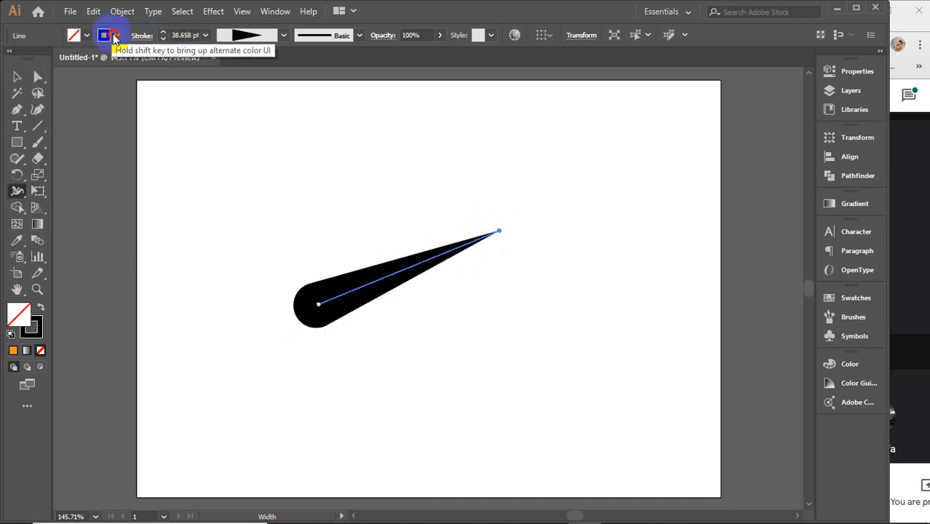
Step: Move the tapered line up and to the right, rotate it to horizontal, and deselect it
left_click(18, 78)
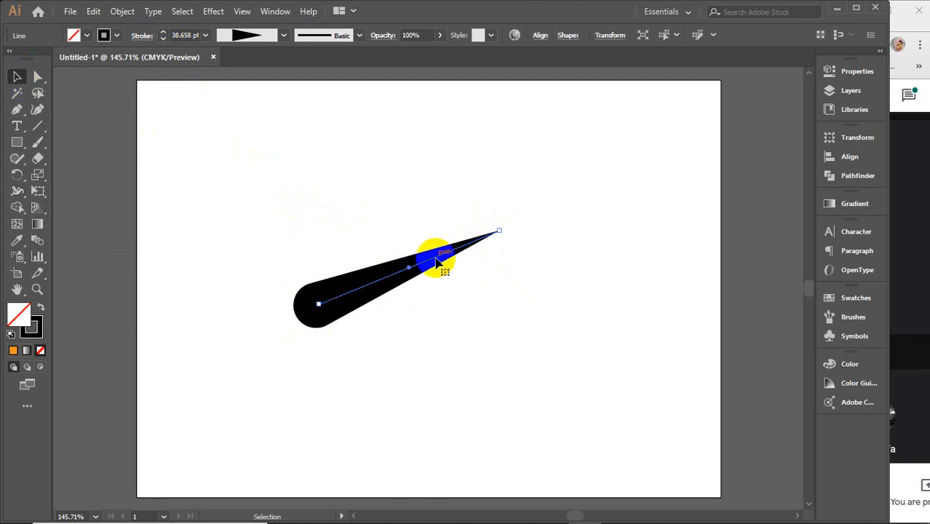
left_click_drag(426, 256, 492, 226)
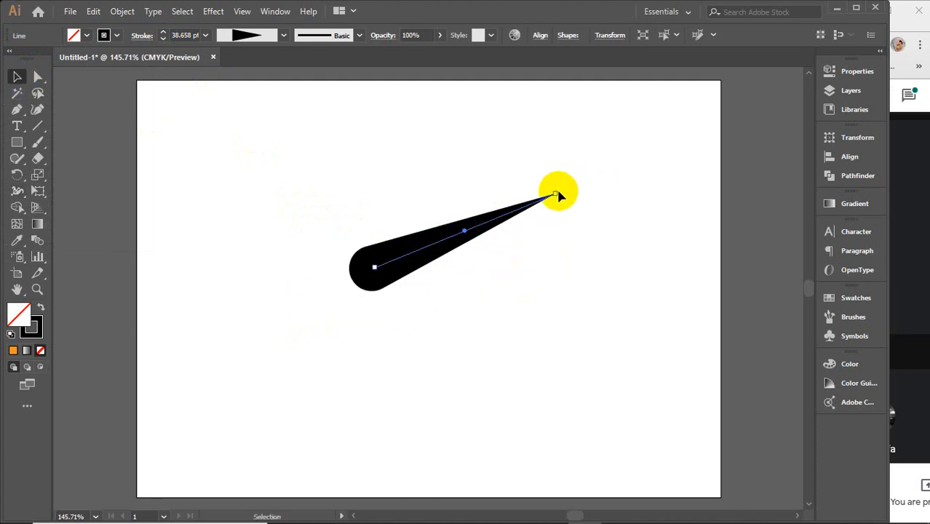
left_click_drag(559, 188, 570, 232)
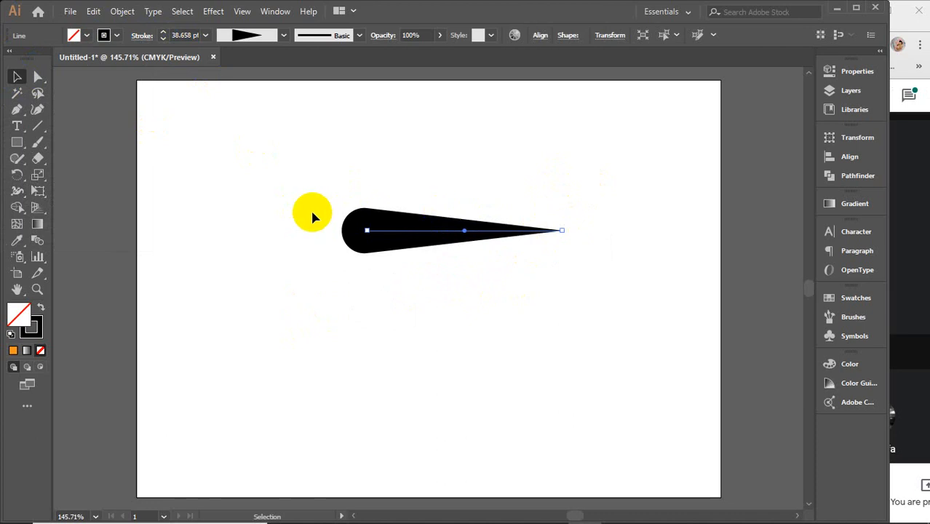
left_click(291, 217)
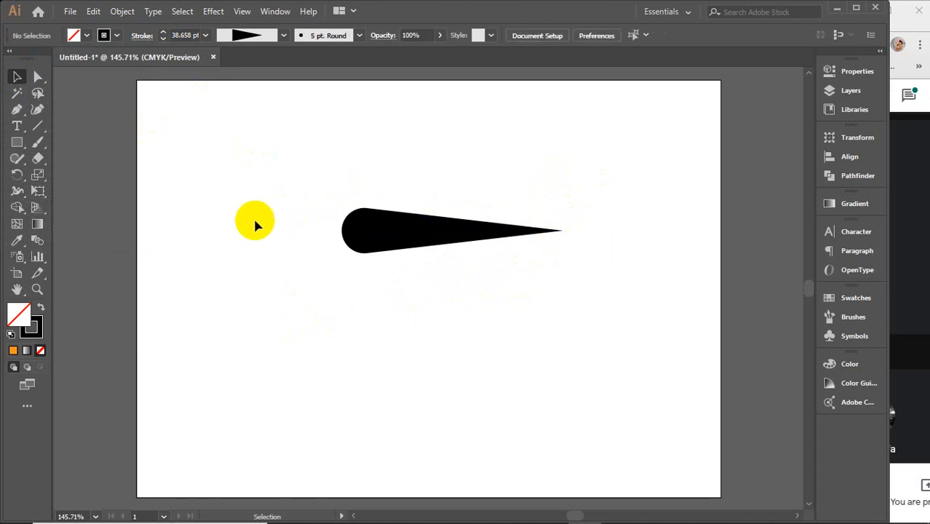
Step: Examine the preset variable width profiles available for the tapered line
left_click(285, 38)
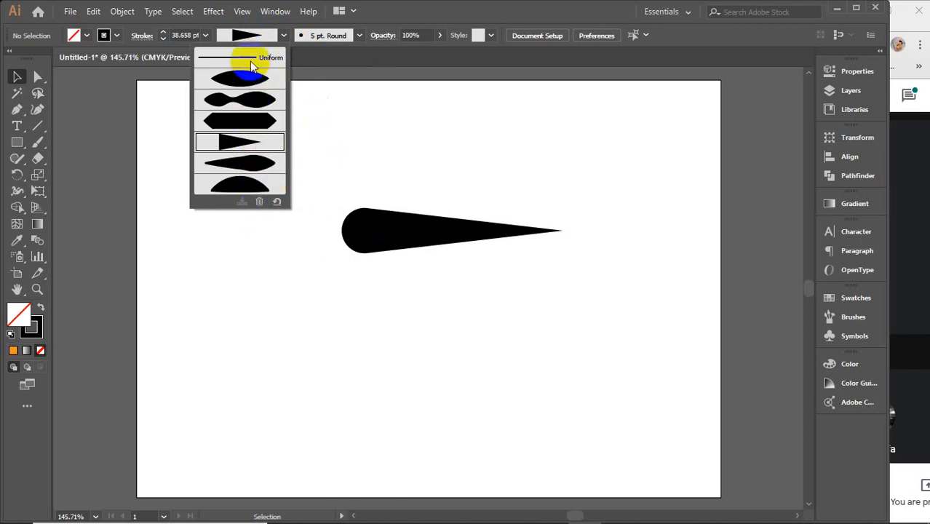
left_click(374, 222)
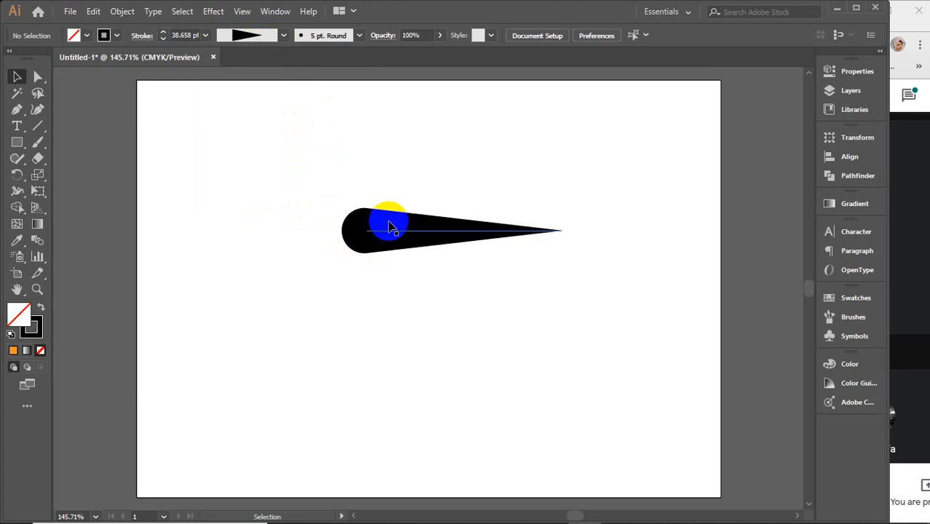
left_click(284, 35)
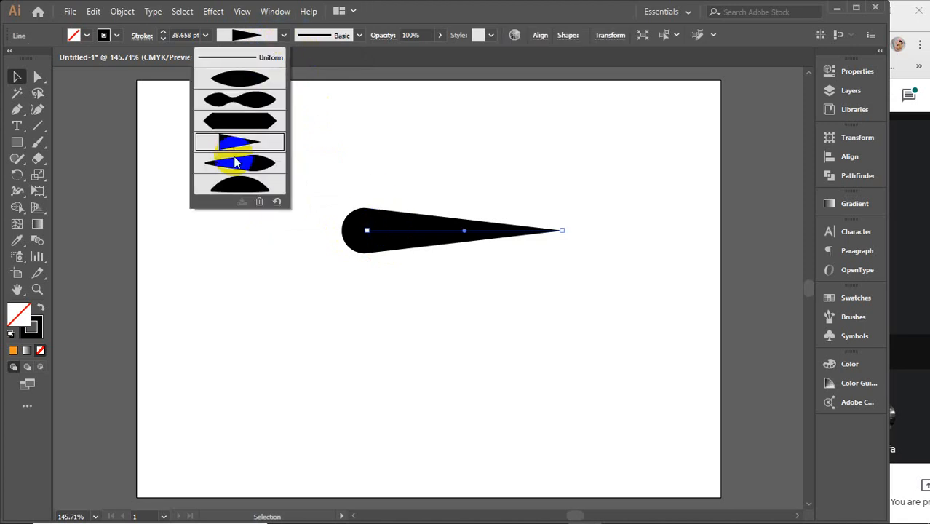
left_click(402, 227)
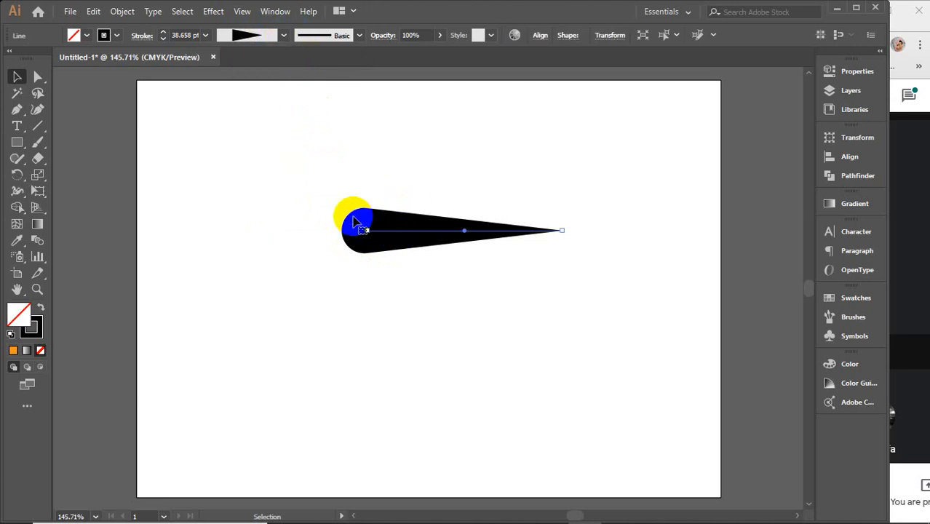
left_click(285, 40)
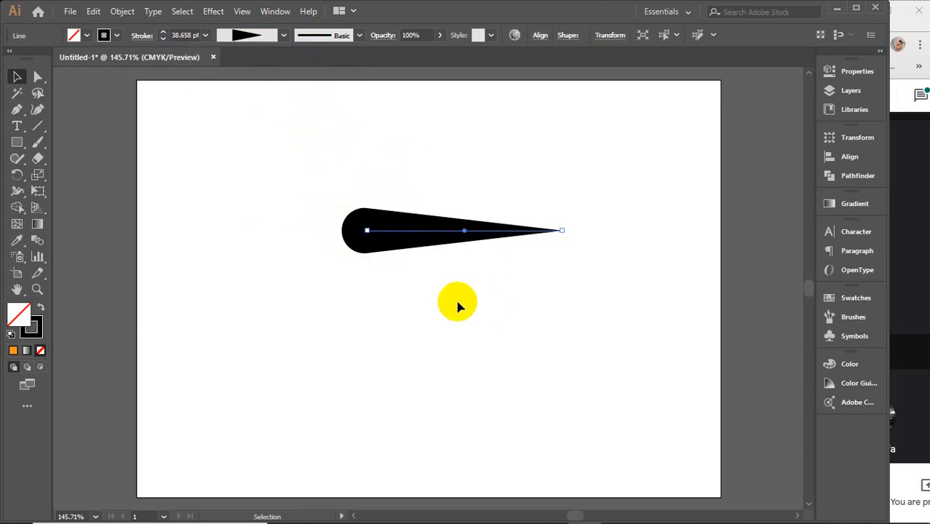
Step: Delete the tapered line and draw a long horizontal line across the middle of the artboard
key("Delete")
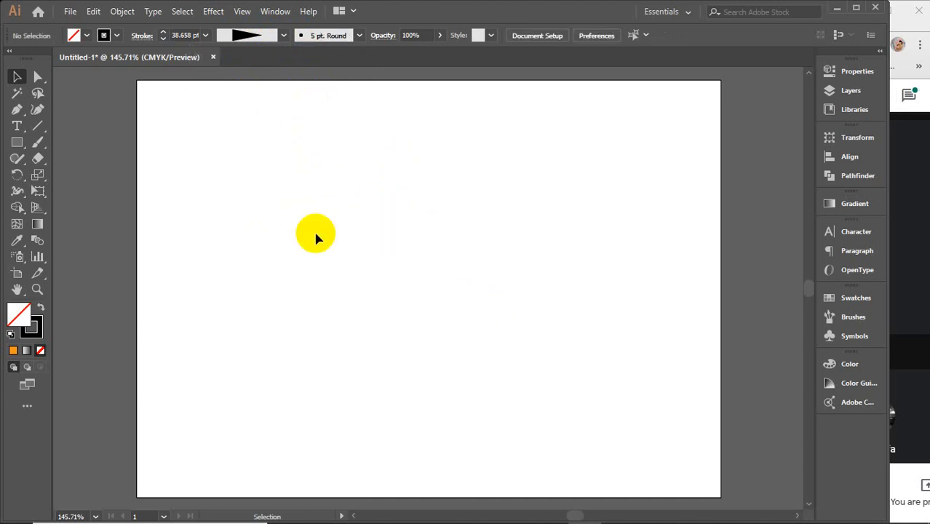
left_click(43, 131)
left_click_drag(204, 302, 634, 302)
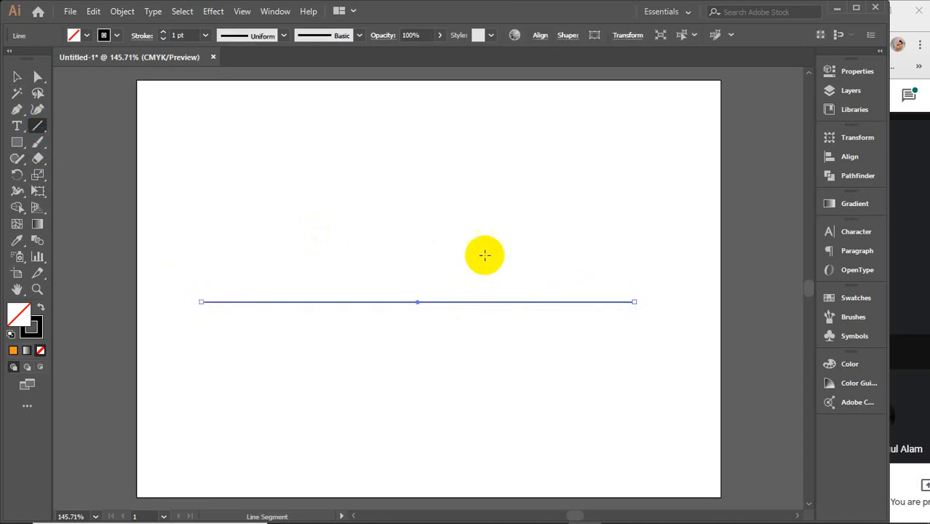
Step: Use the Width tool to widen the line's left end, narrow it, bulge it to about 62 pt near the middle, and taper it rightward
left_click(17, 191)
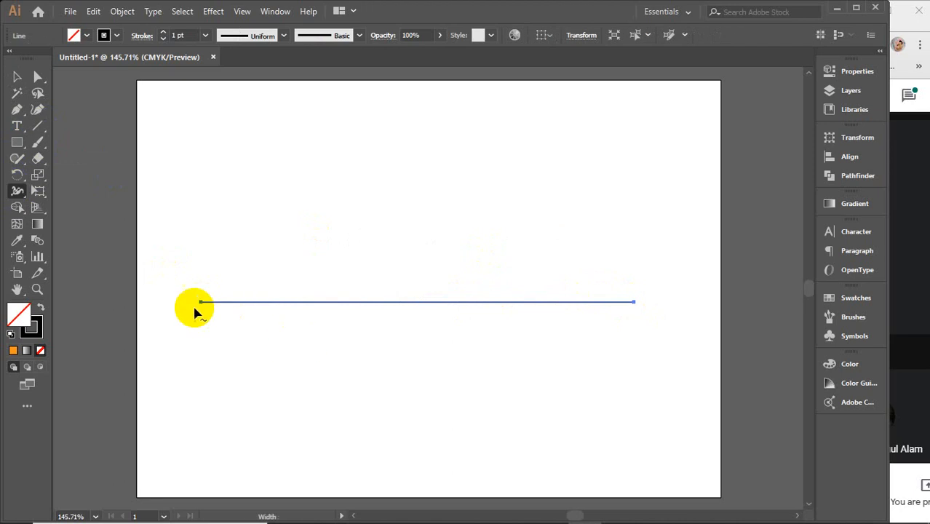
left_click_drag(197, 304, 197, 275)
mouse_move(304, 289)
left_mouse_down()
mouse_move(301, 281)
mouse_move(303, 298)
left_mouse_up()
left_click_drag(385, 302, 391, 269)
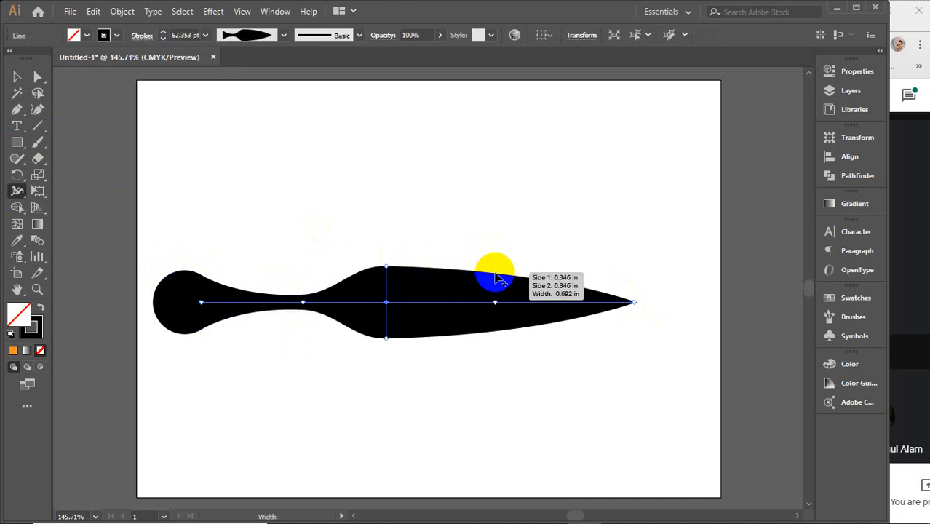
left_click_drag(495, 275, 495, 290)
left_click(16, 77)
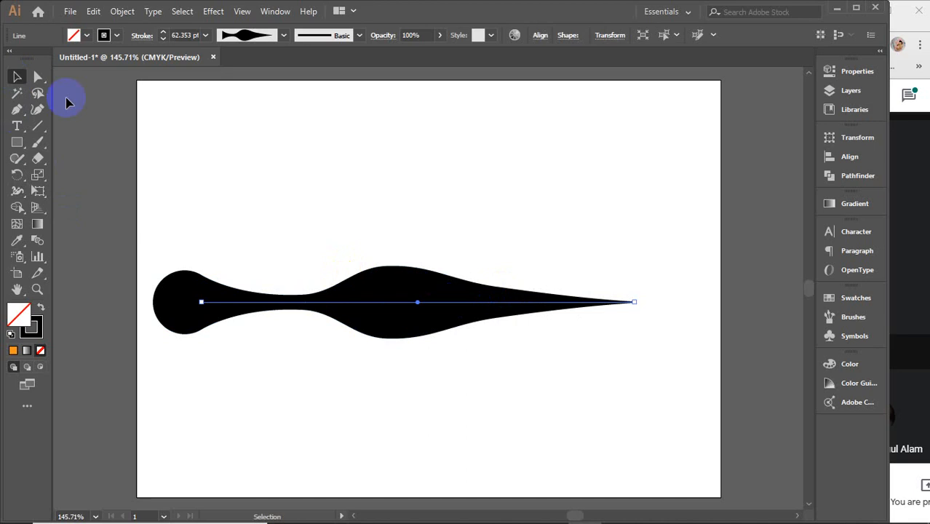
left_click(434, 211)
left_click(409, 303)
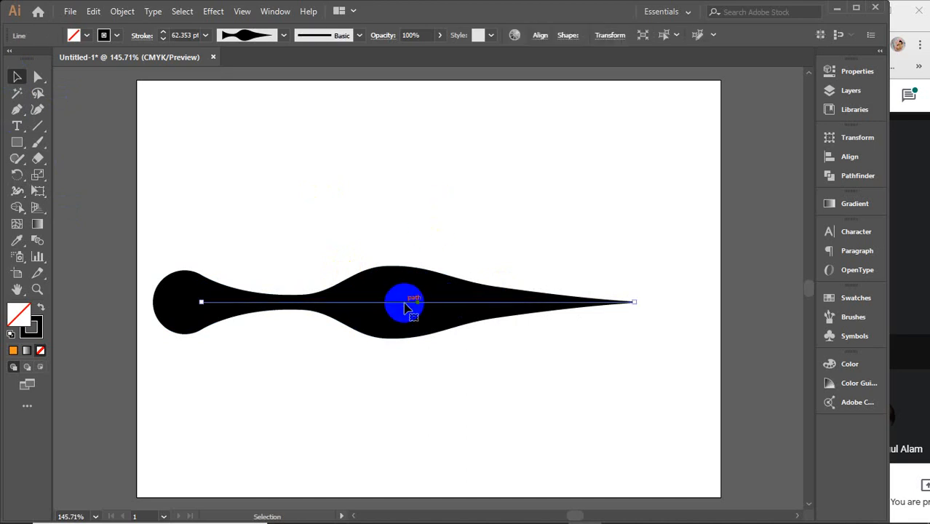
left_click(286, 38)
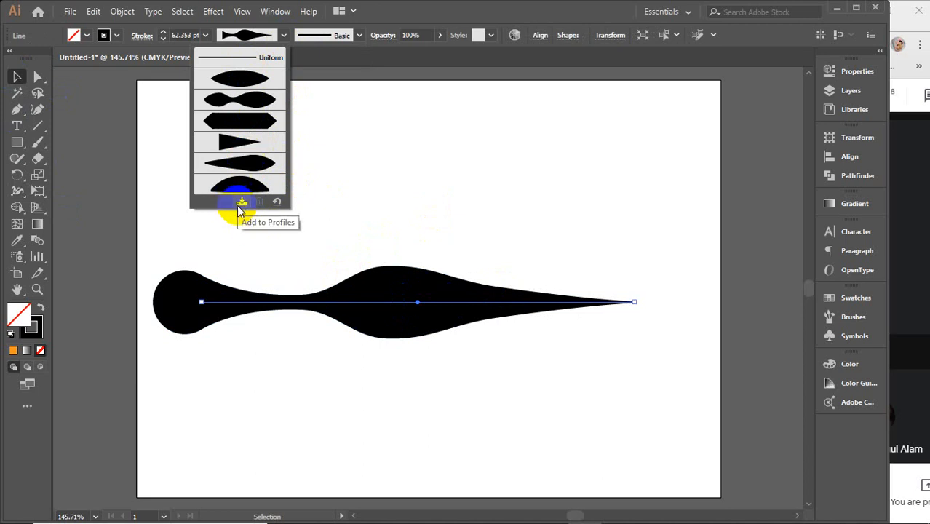
left_click(390, 177)
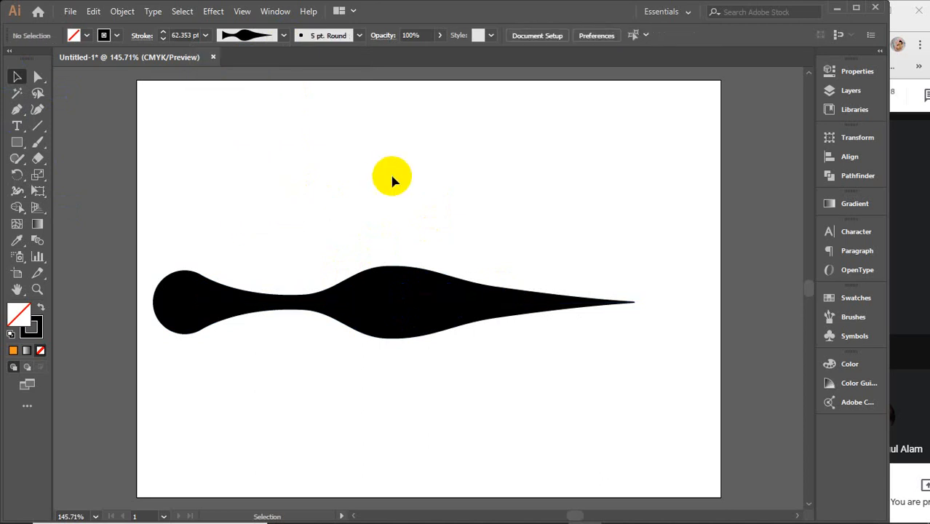
left_click(283, 35)
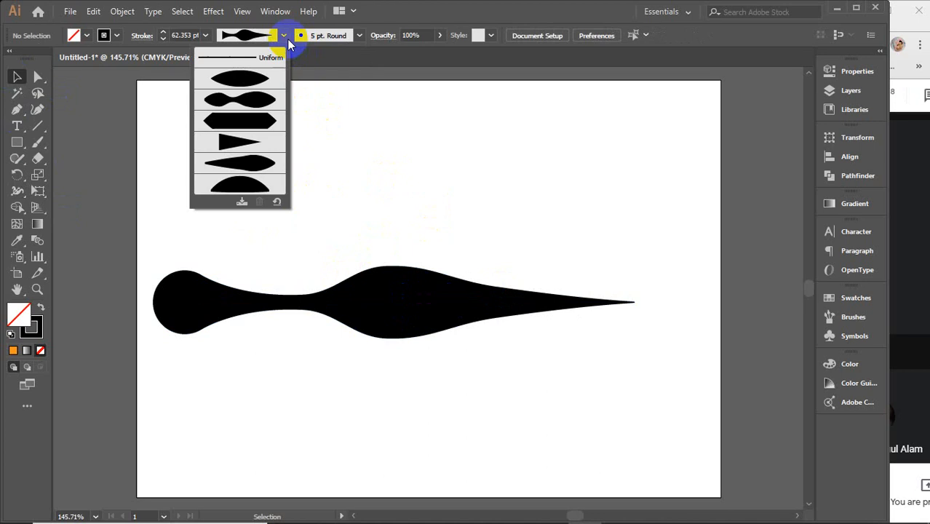
left_click(241, 202)
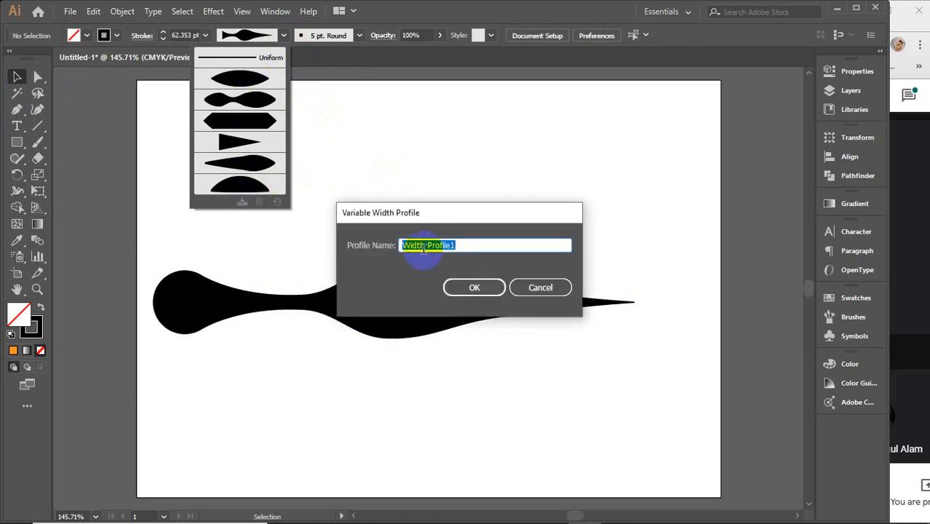
left_click(542, 291)
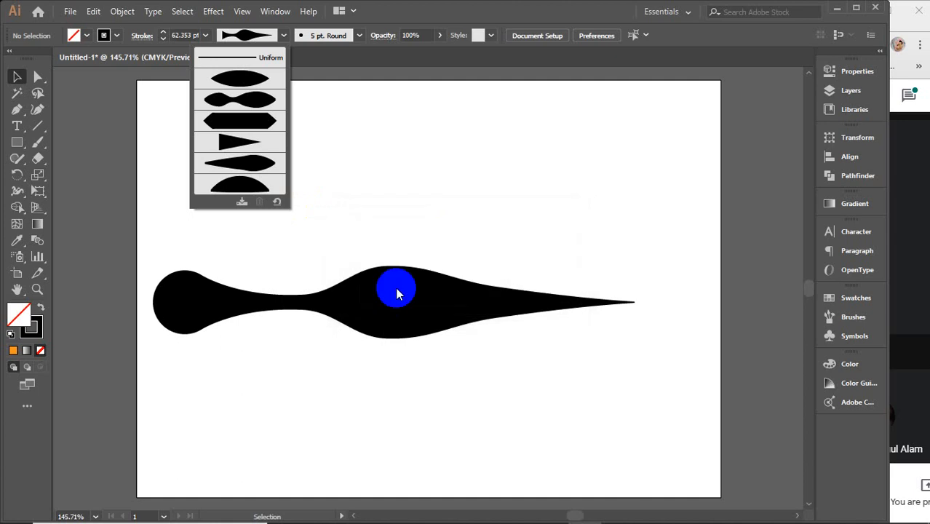
Step: Save the shaped line's stroke as a variable width profile named Width Profile1
left_click(391, 312)
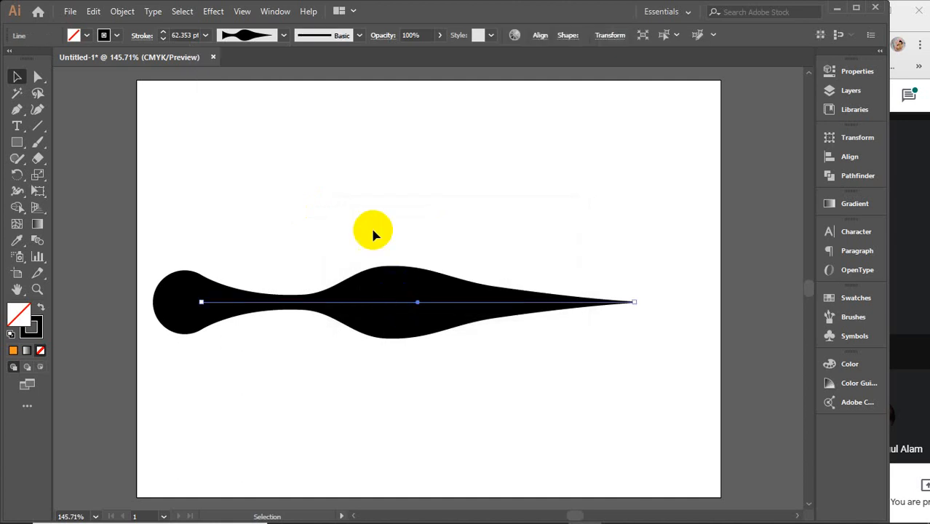
left_click(281, 33)
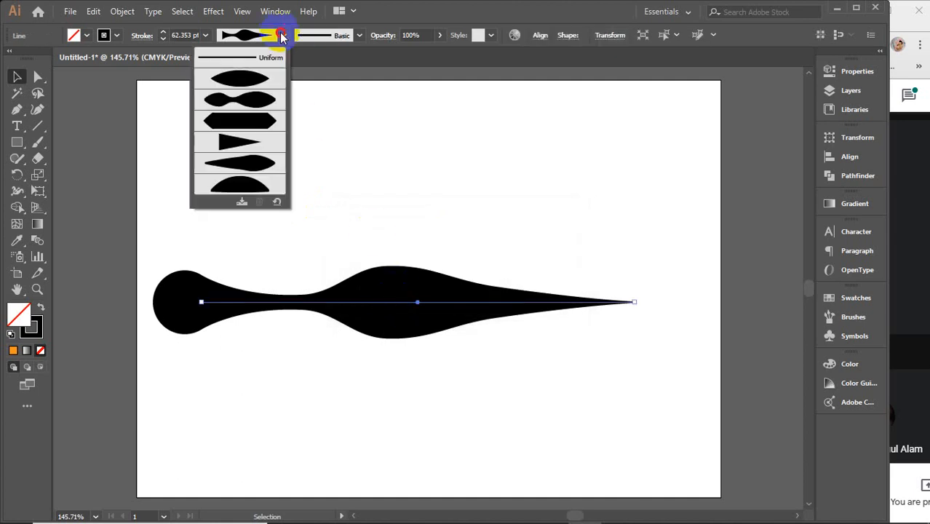
left_click(241, 203)
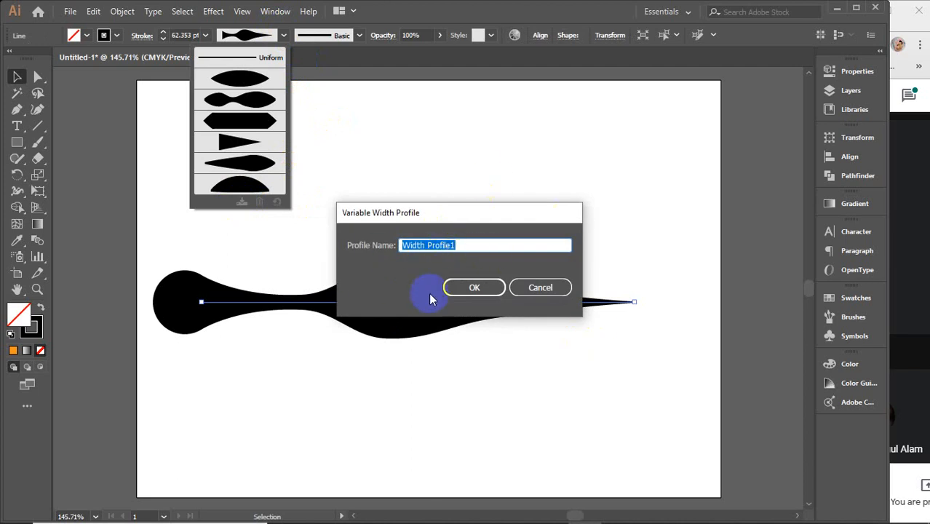
left_click(472, 289)
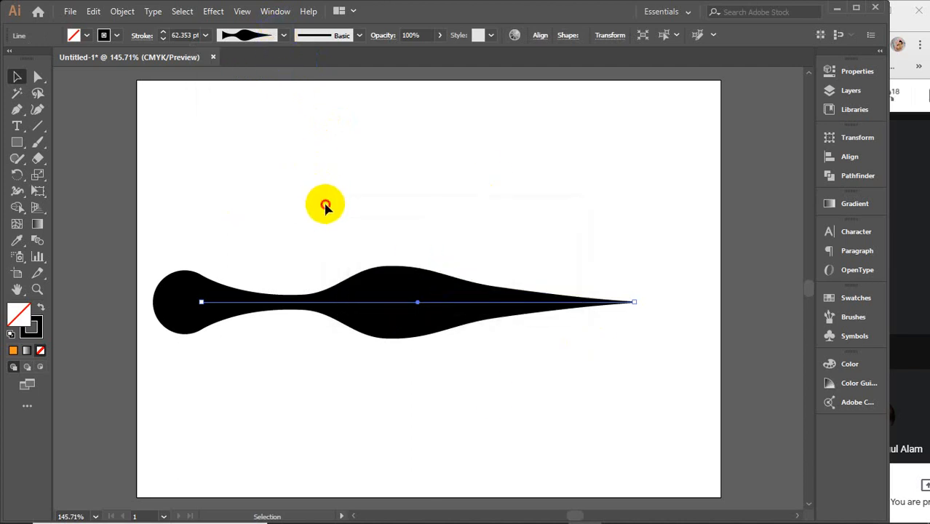
Step: Delete the shaped line, check the saved profile in the width profile list, and reset the profile to Uniform
key("Delete")
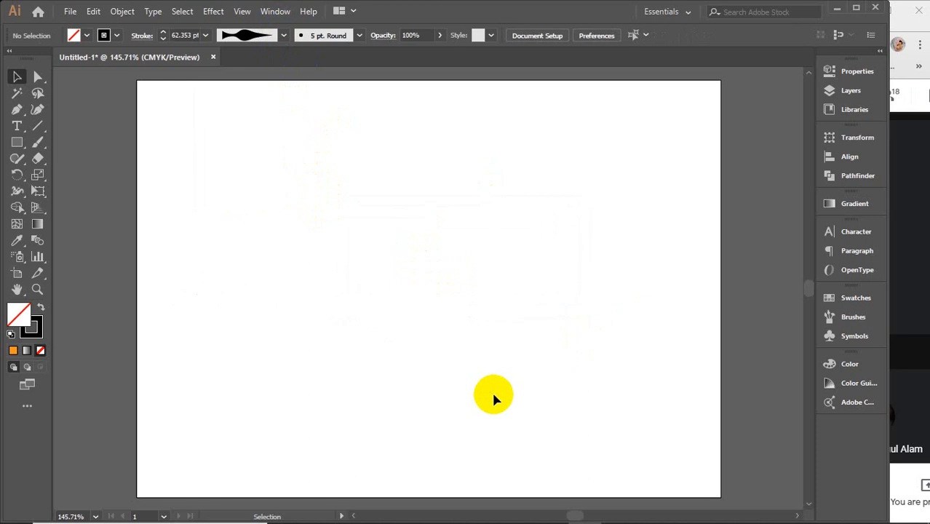
left_click(285, 36)
left_click(236, 182)
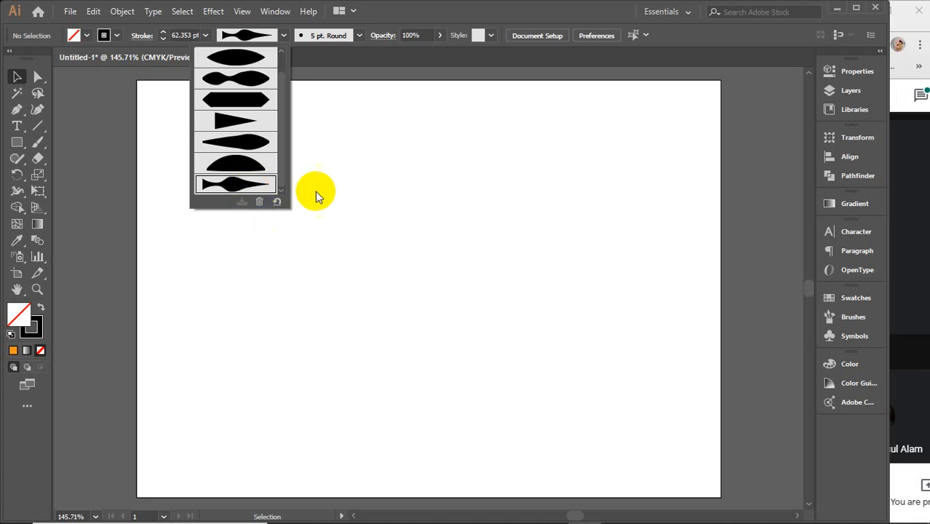
left_click(352, 166)
left_click(282, 36)
scroll(251, 139, "up", 1)
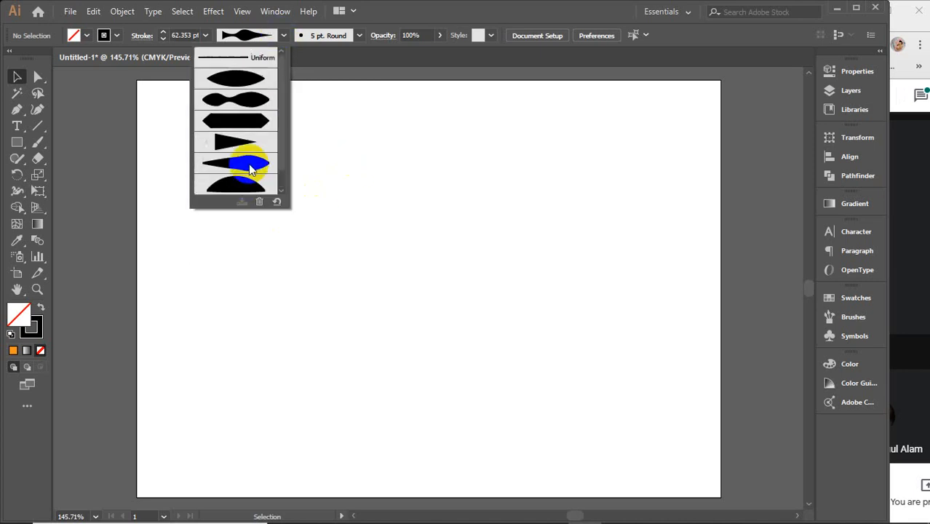
left_click(246, 61)
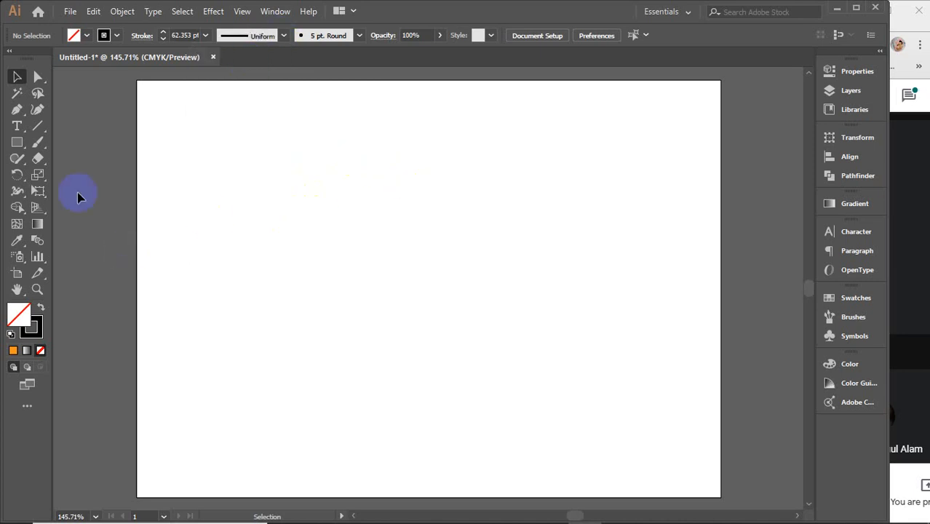
Step: Draw a long horizontal line across the middle of the artboard and apply the saved custom width profile to it
left_click(36, 127)
mouse_move(179, 291)
left_mouse_down()
mouse_move(449, 267)
mouse_move(630, 270)
mouse_move(624, 291)
left_mouse_up()
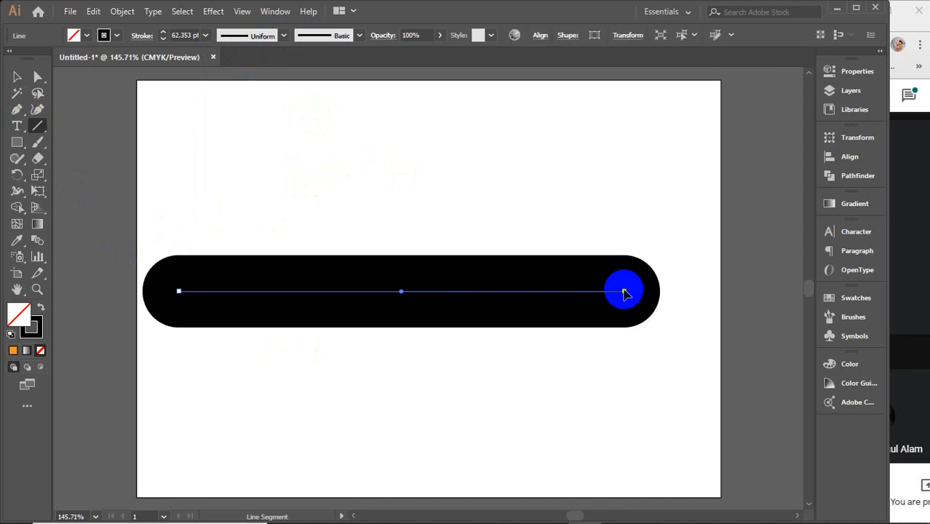
left_click(284, 37)
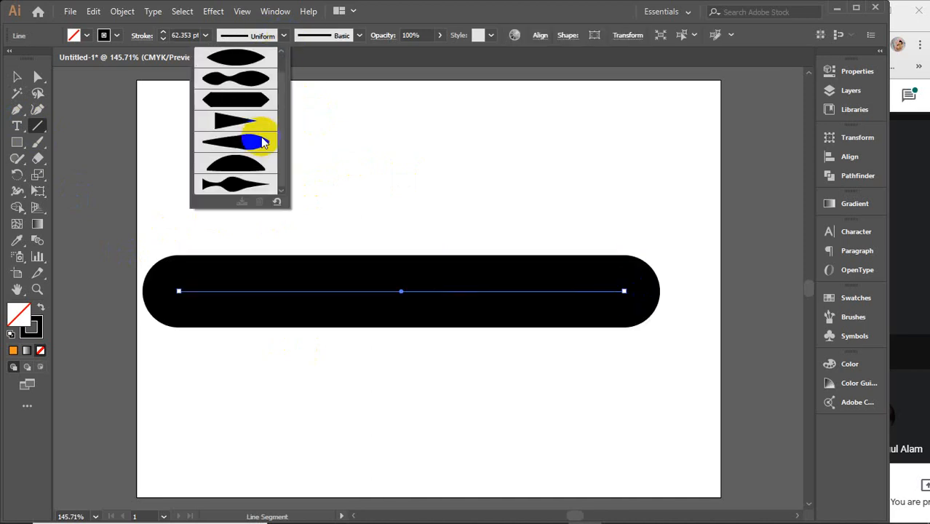
left_click(258, 161)
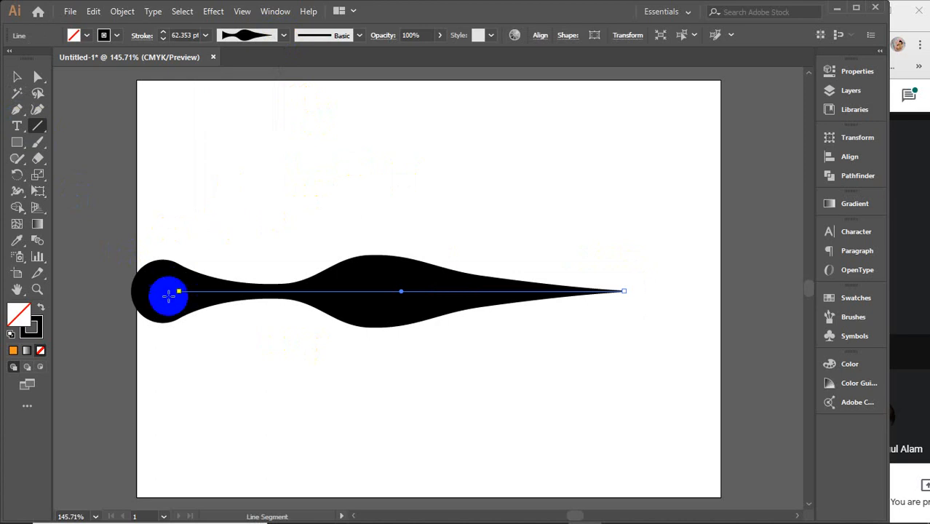
Step: Delete the profiled line and draw a large arc rising from the artboard's lower left to its upper right
left_click(17, 76)
left_click_drag(346, 229, 406, 345)
key("Delete")
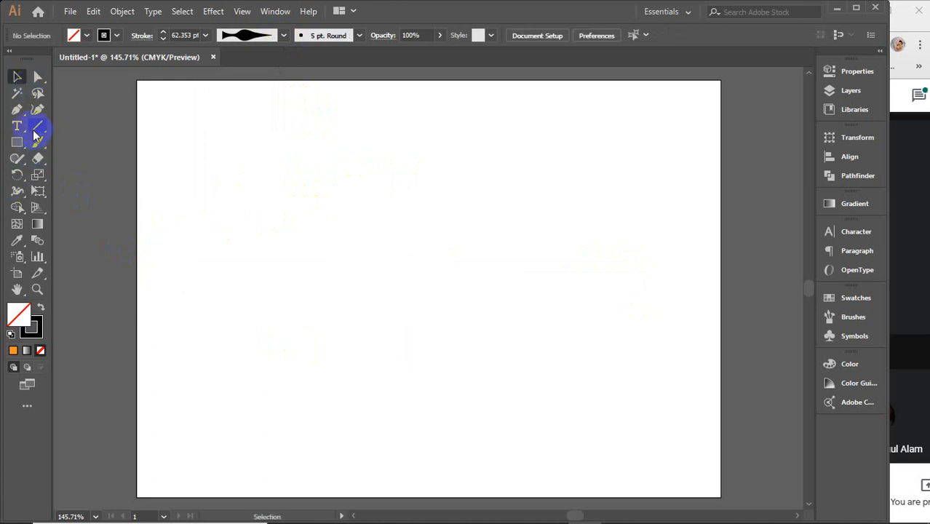
left_click_drag(29, 131, 86, 141)
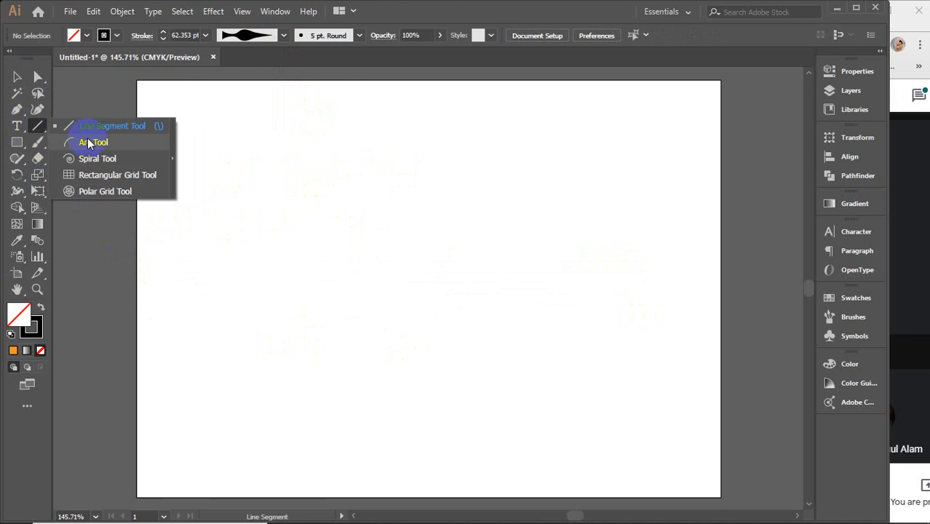
left_click_drag(229, 381, 646, 163)
left_click(17, 77)
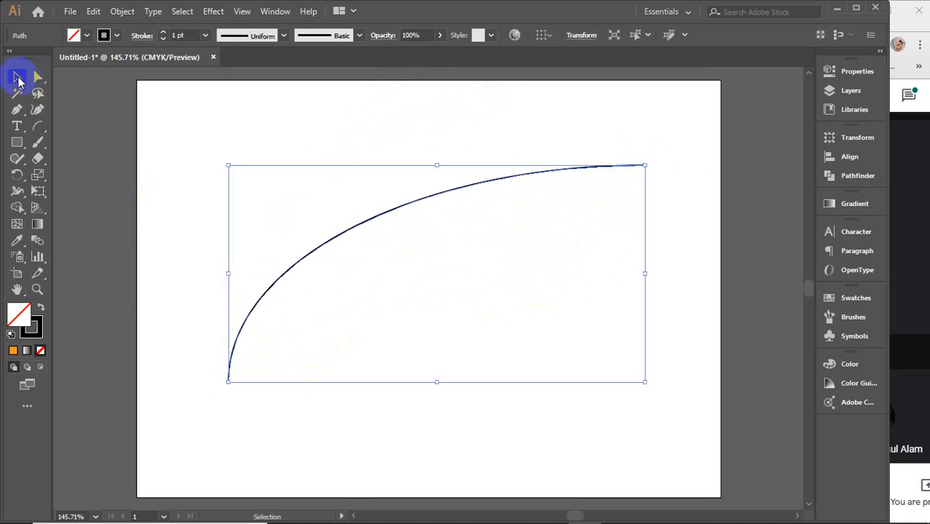
Step: Set the arc's stroke weight to 14 pt and apply the saved custom width profile
left_click(180, 34)
scroll(180, 35, "up", 13)
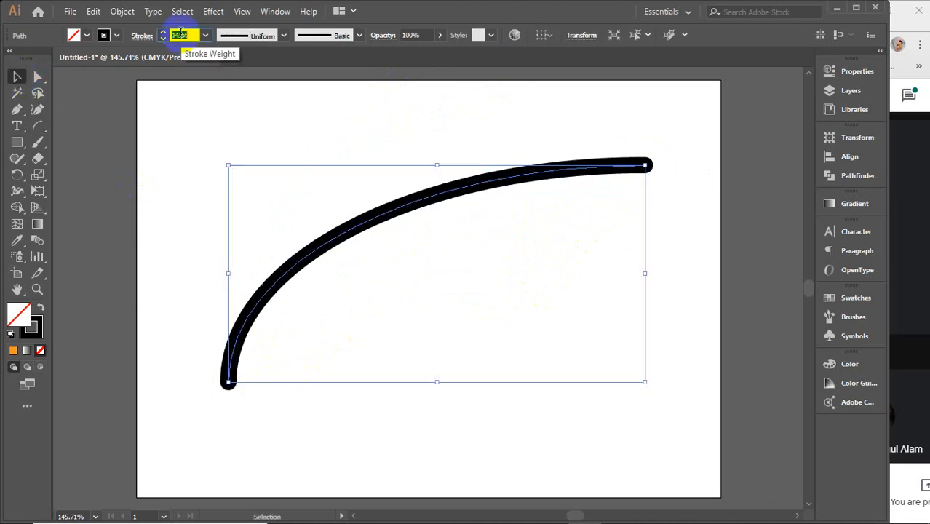
left_click(285, 35)
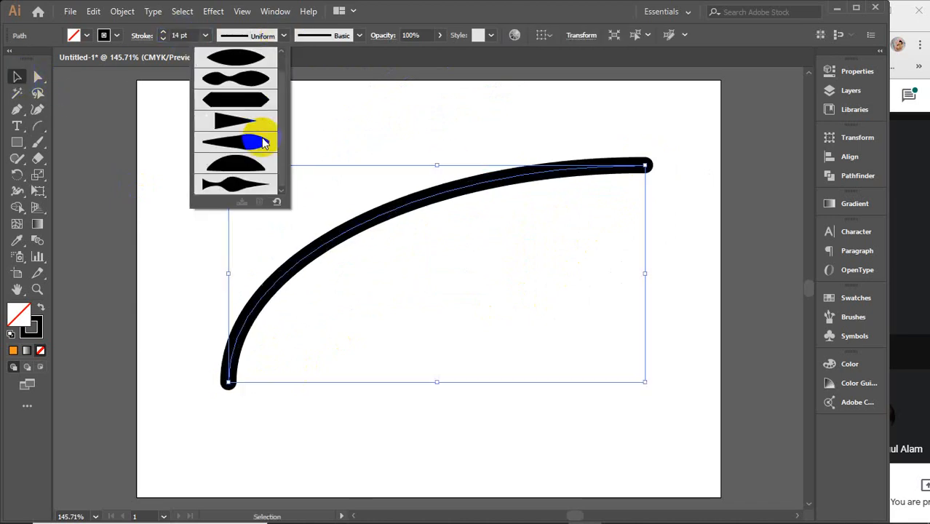
left_click(263, 142)
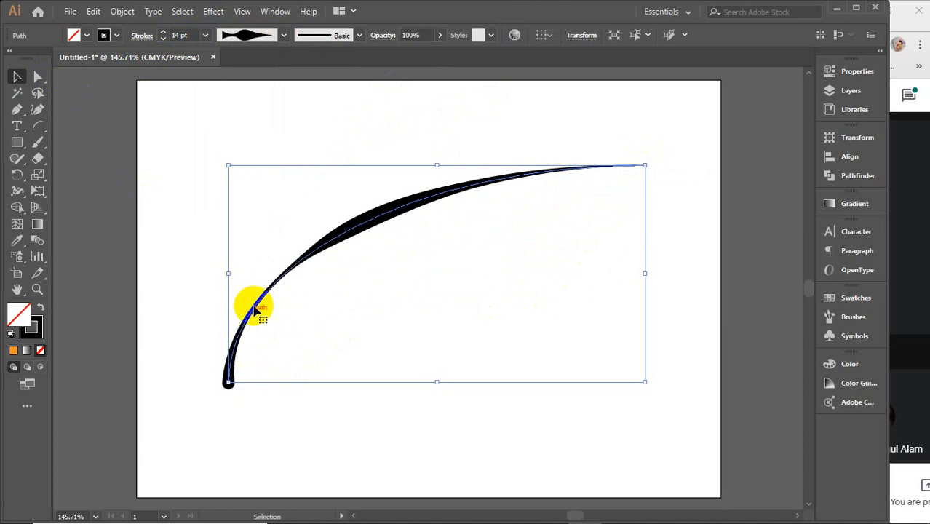
Step: Increase the profiled arc's stroke weight to 29 pt and deselect it
left_click(177, 35)
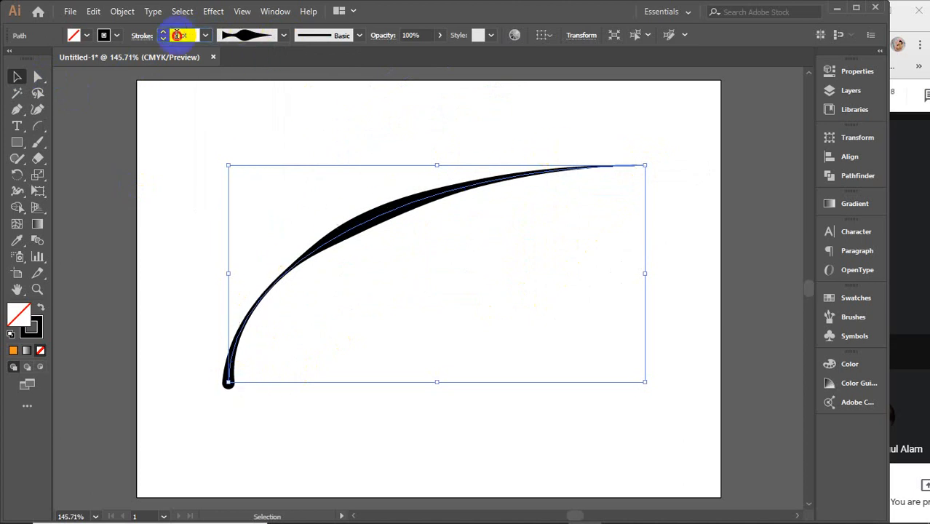
scroll(177, 35, "up", 11)
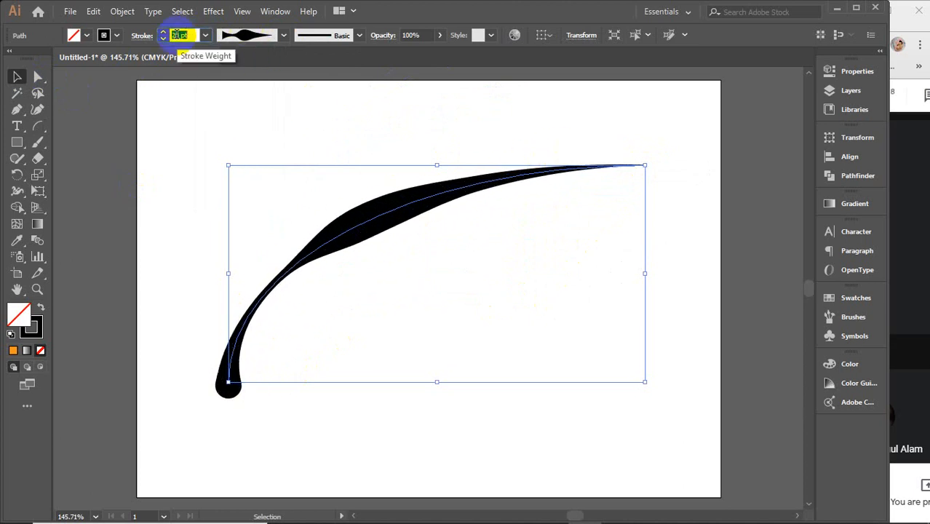
scroll(177, 35, "up", 8)
left_click(228, 380)
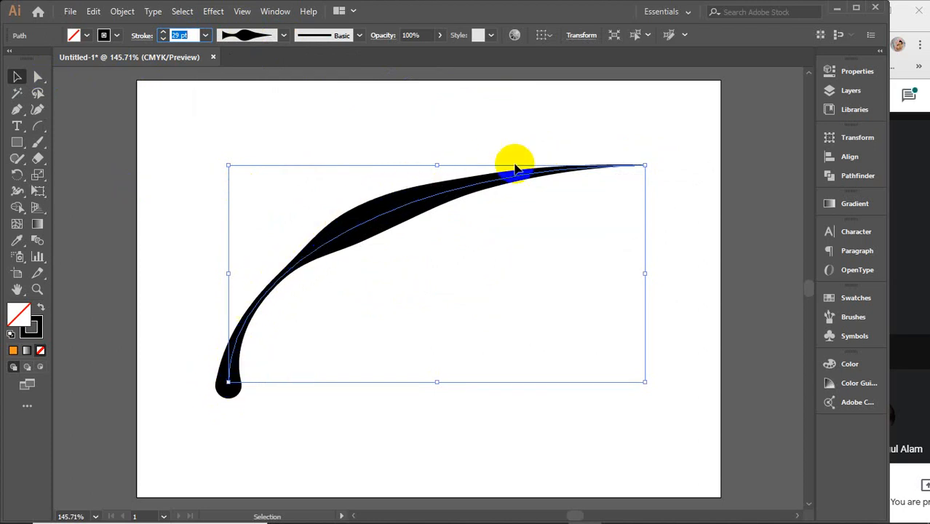
left_click(693, 314)
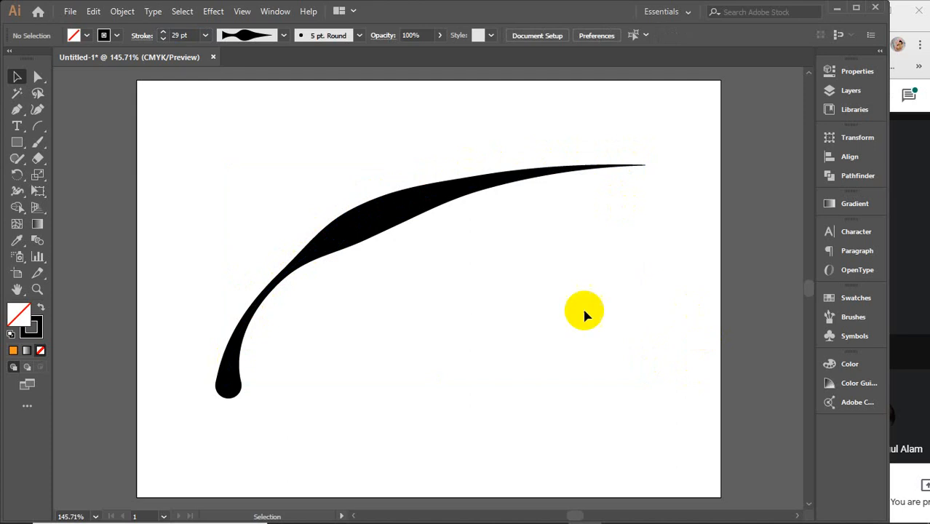
Step: Delete the arc and draw a large spiral filling most of the artboard's height
left_click_drag(493, 273, 287, 172)
key("Delete")
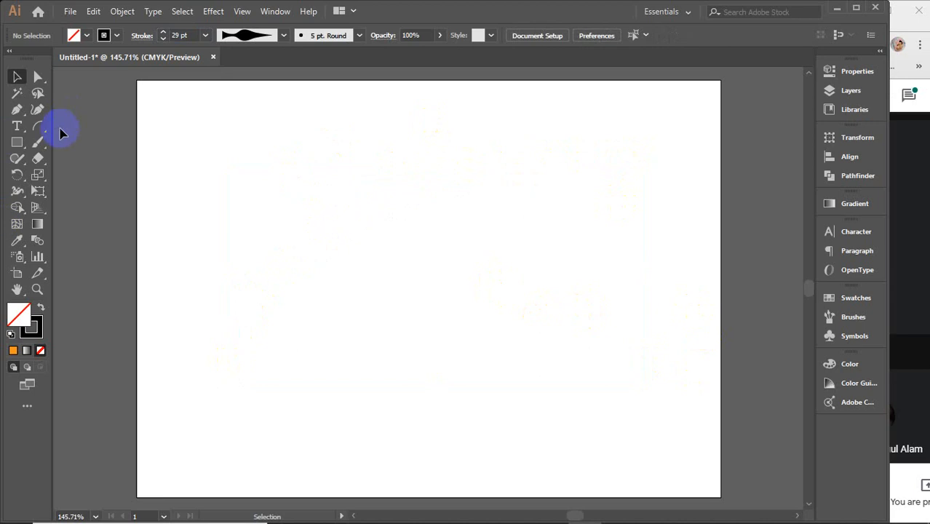
left_click_drag(41, 135, 103, 157)
left_click_drag(509, 407, 522, 125)
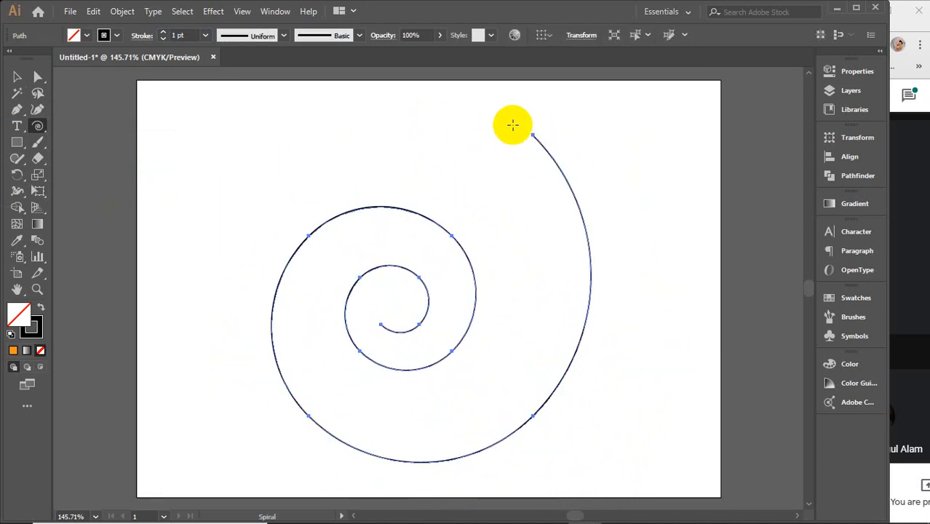
Step: Set the spiral's stroke weight to 11 pt
key("v")
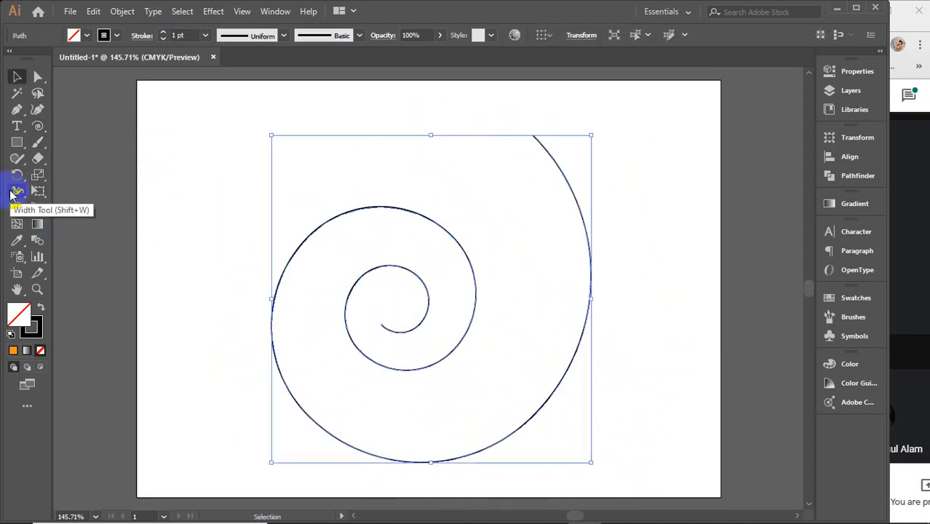
left_click(182, 36)
scroll(181, 36, "up", 7)
scroll(182, 35, "up", 3)
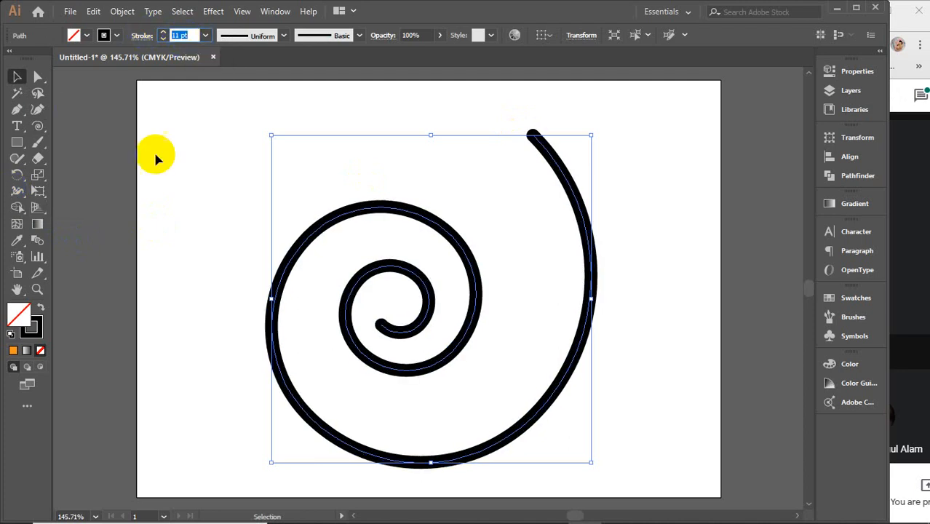
Step: Use the Width tool to widen the spiral's outer end to about 45.5 pt and taper its inner end to a fine point
left_click(18, 193)
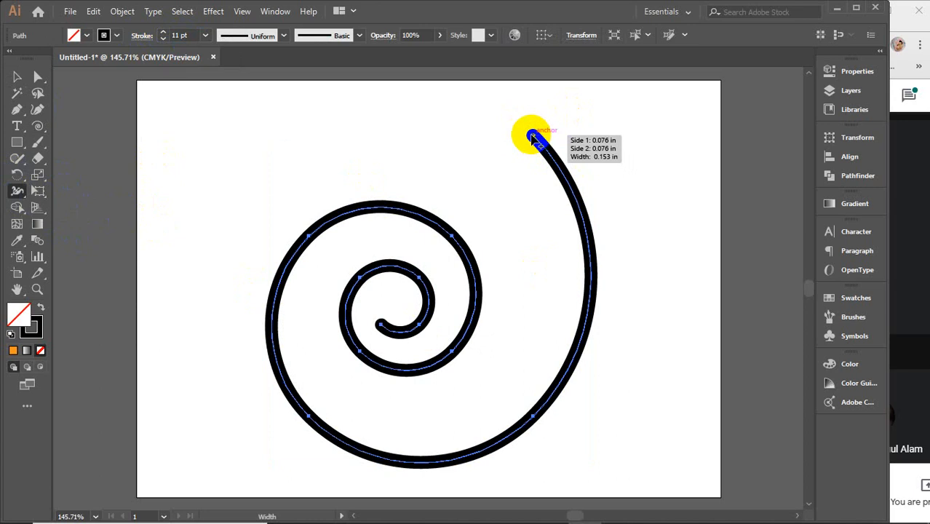
left_click_drag(534, 136, 552, 118)
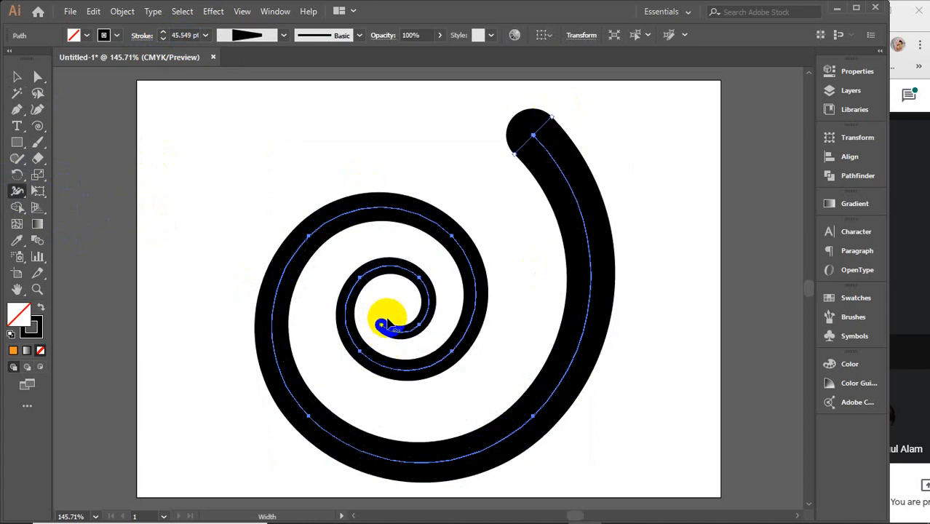
mouse_move(388, 325)
left_mouse_down()
mouse_move(372, 341)
mouse_move(383, 331)
left_mouse_up()
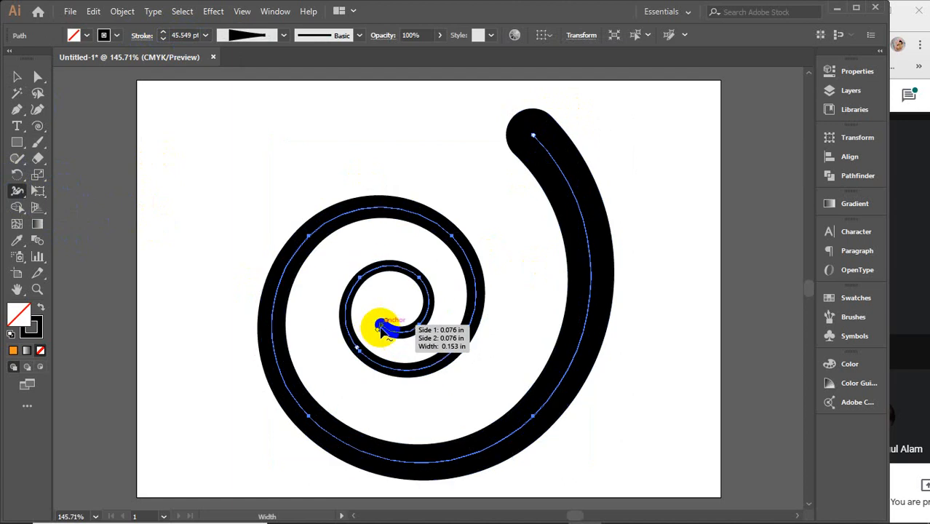
scroll(383, 331, "up", 7)
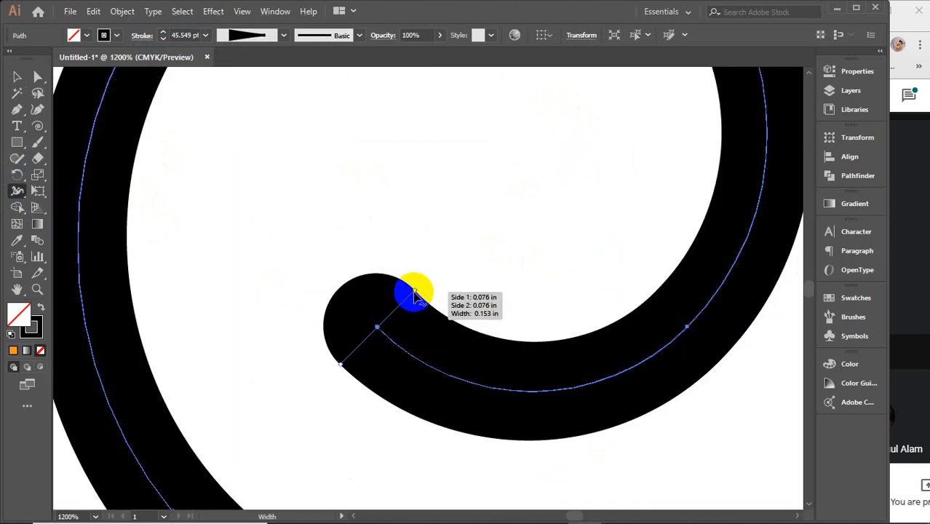
left_click_drag(415, 294, 371, 351)
scroll(370, 349, "down", 9)
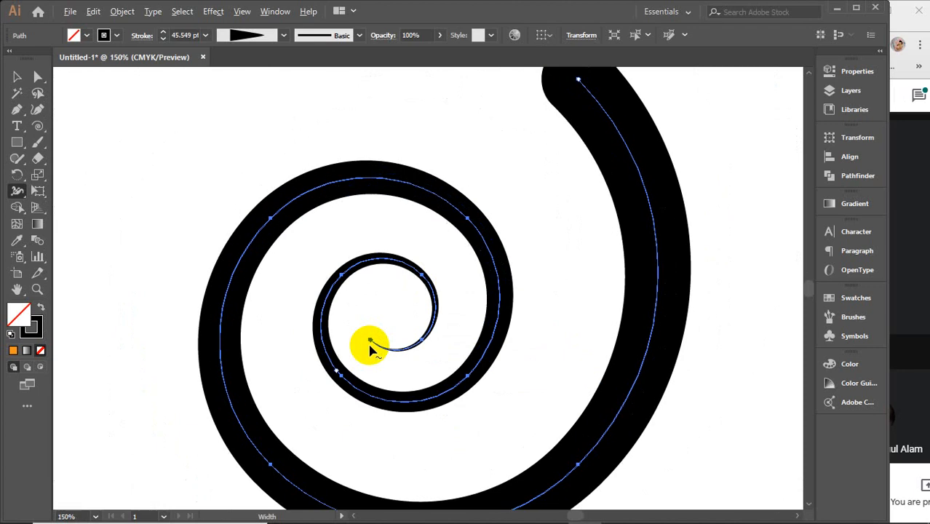
scroll(381, 321, "up", 2)
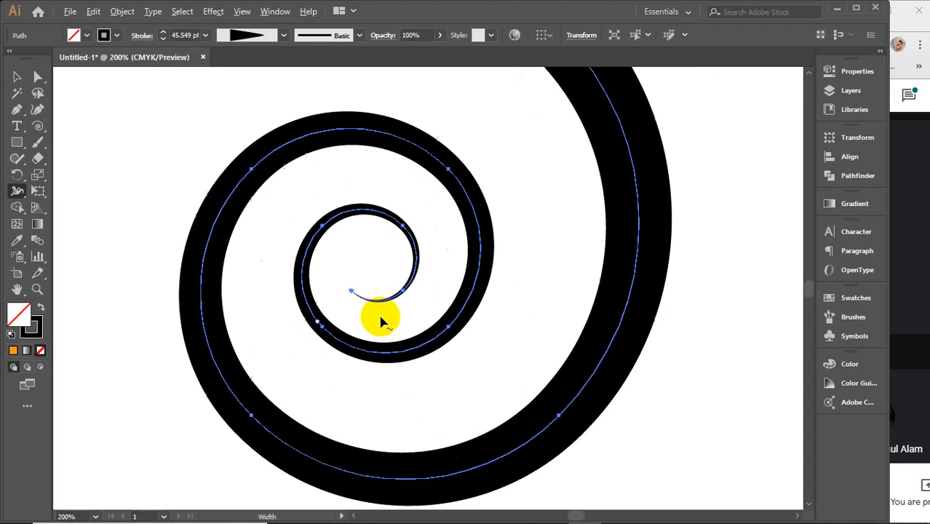
Step: Widen the spiral's outer end to about 78 pt with the Width tool and reduce the overall stroke weight to 46 pt
scroll(381, 321, "down", 1)
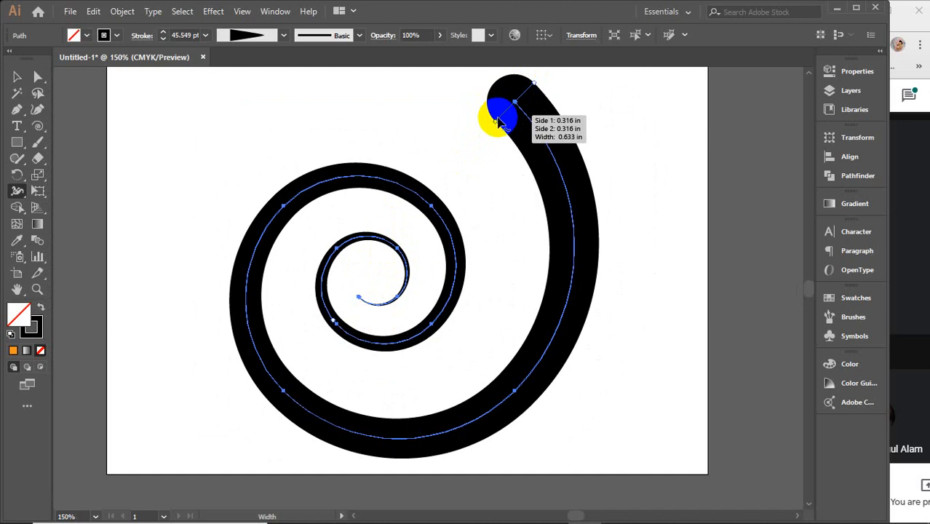
left_click_drag(495, 127, 486, 135)
scroll(473, 182, "up", 1)
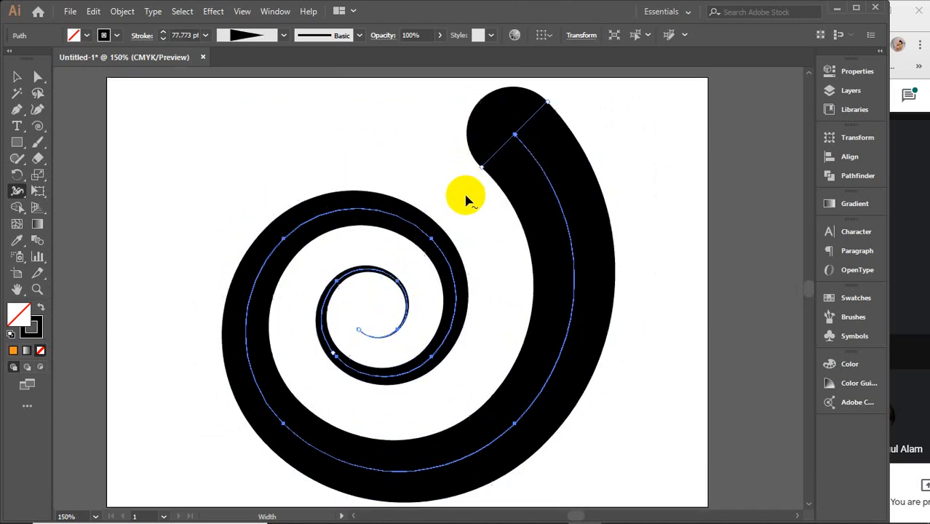
left_click(187, 34)
scroll(187, 35, "down", 16)
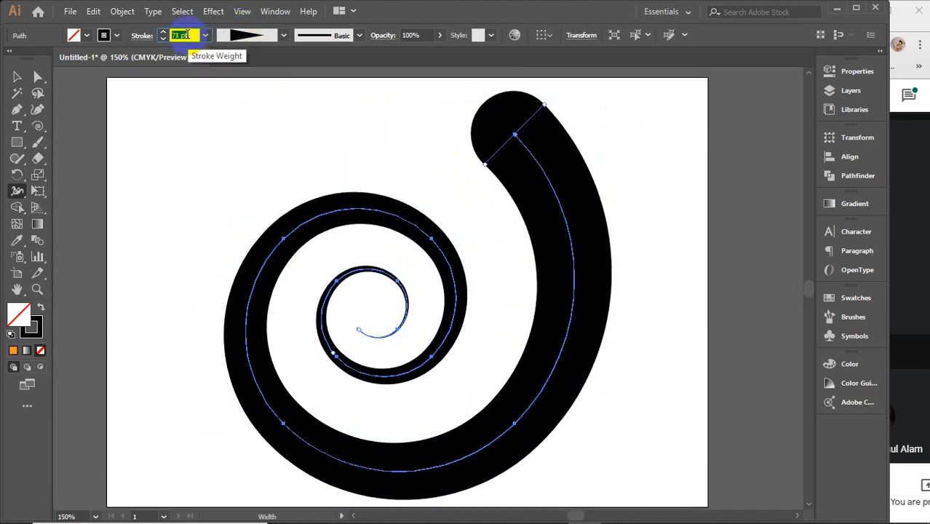
scroll(187, 34, "down", 20)
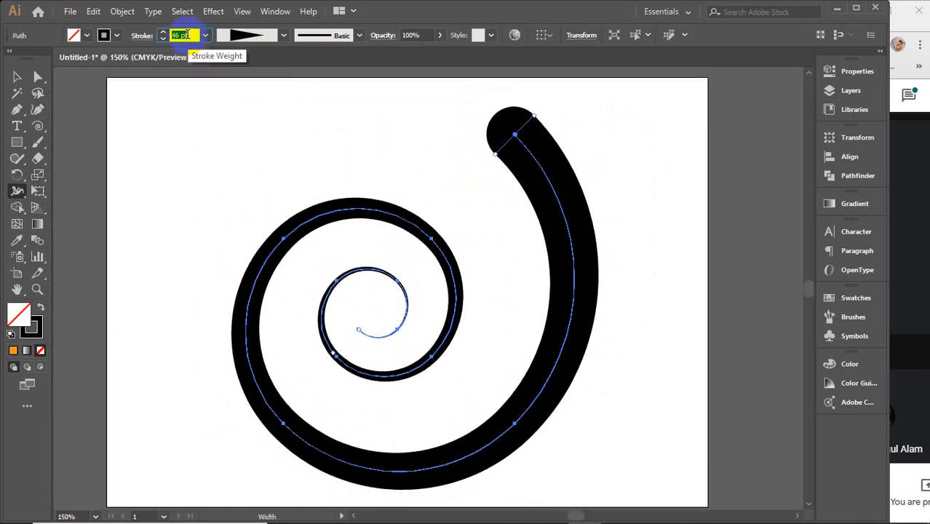
Step: Reduce the tapered spiral's stroke weight to 25 pt and deselect the spiral
scroll(187, 34, "down", 11)
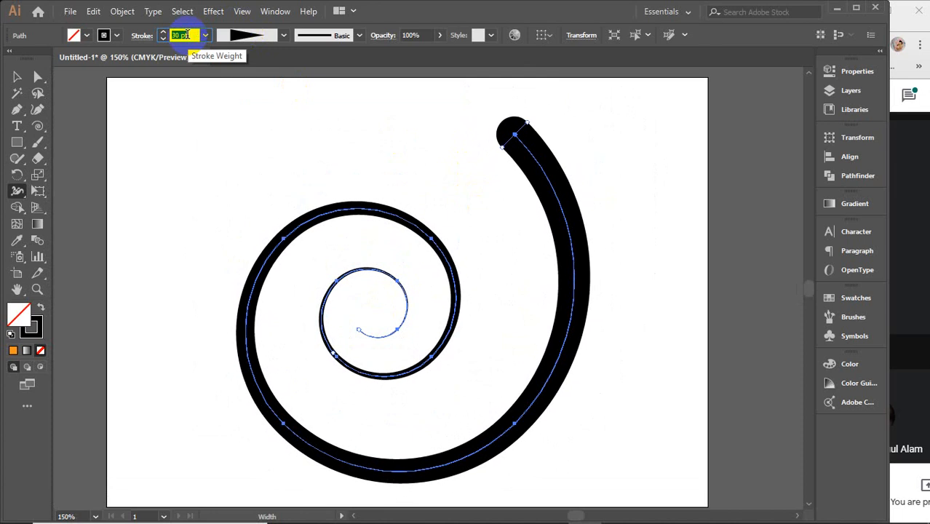
scroll(187, 34, "down", 4)
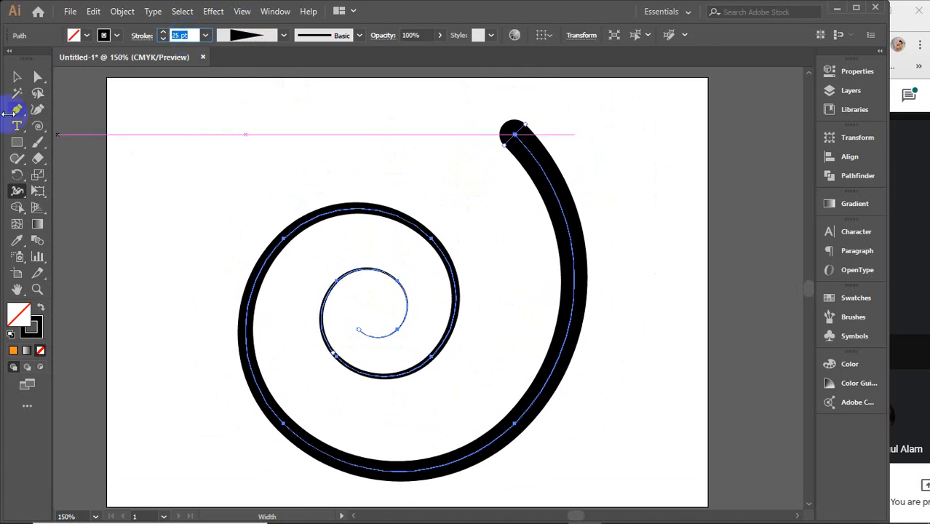
left_click(14, 75)
left_click(171, 173)
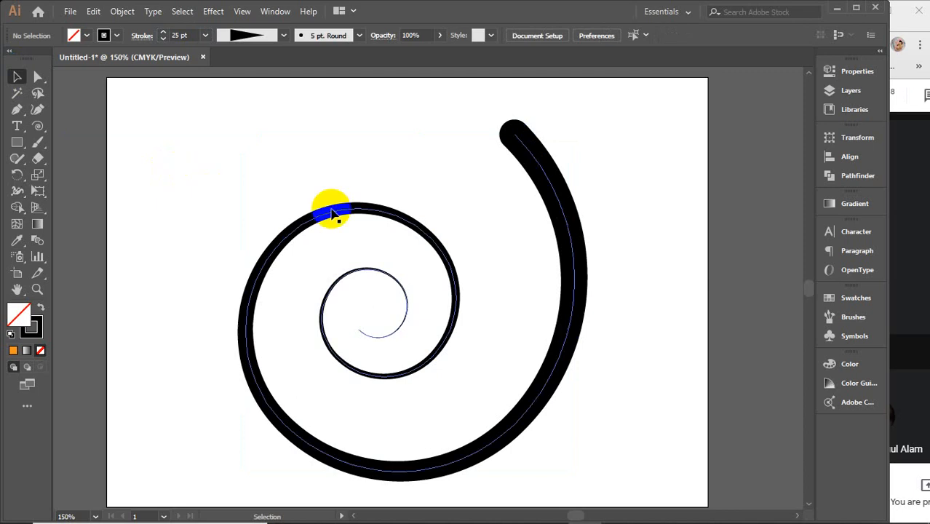
Step: Select the spiral and save its tapered stroke as a variable width profile named Width Profile2
left_click_drag(290, 155, 426, 388)
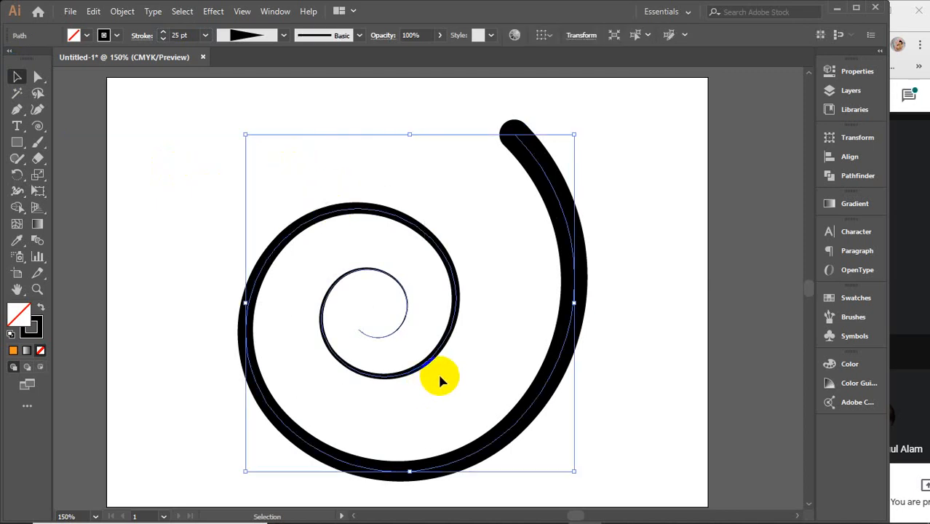
left_click(273, 35)
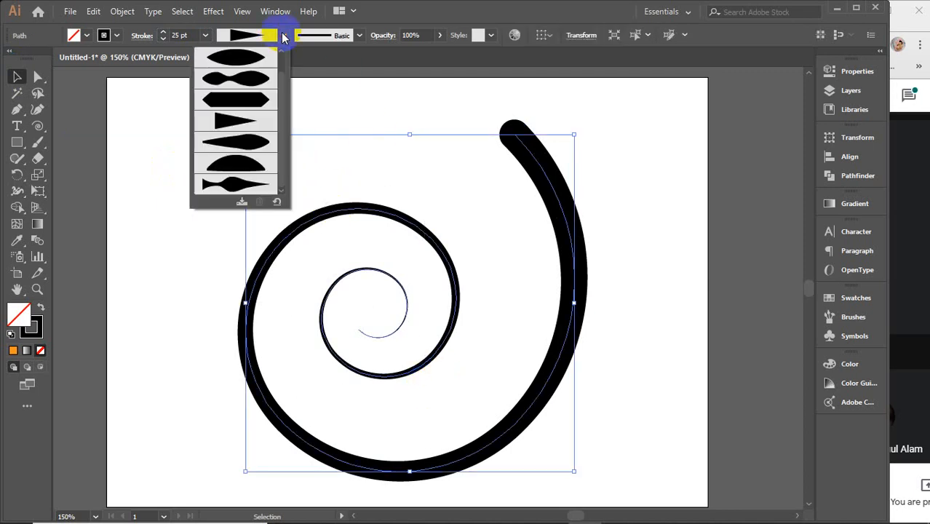
left_click(243, 204)
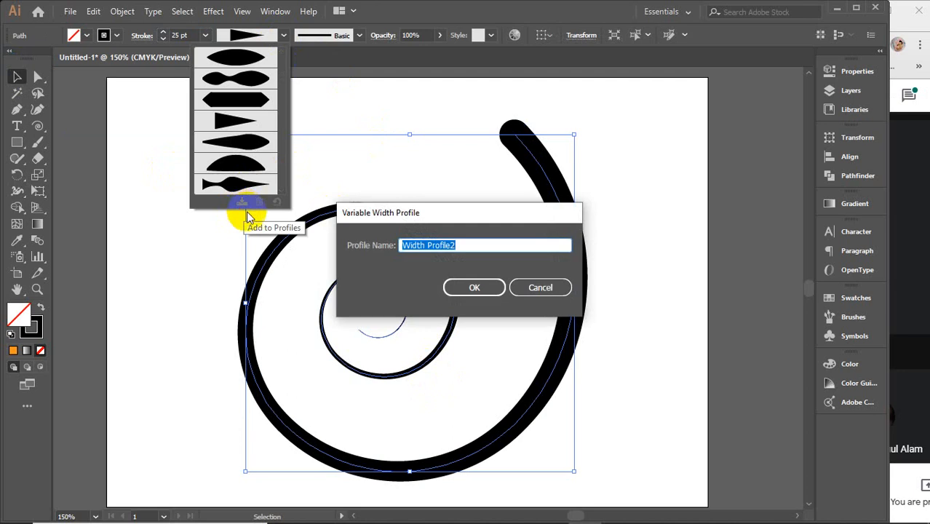
left_click(477, 287)
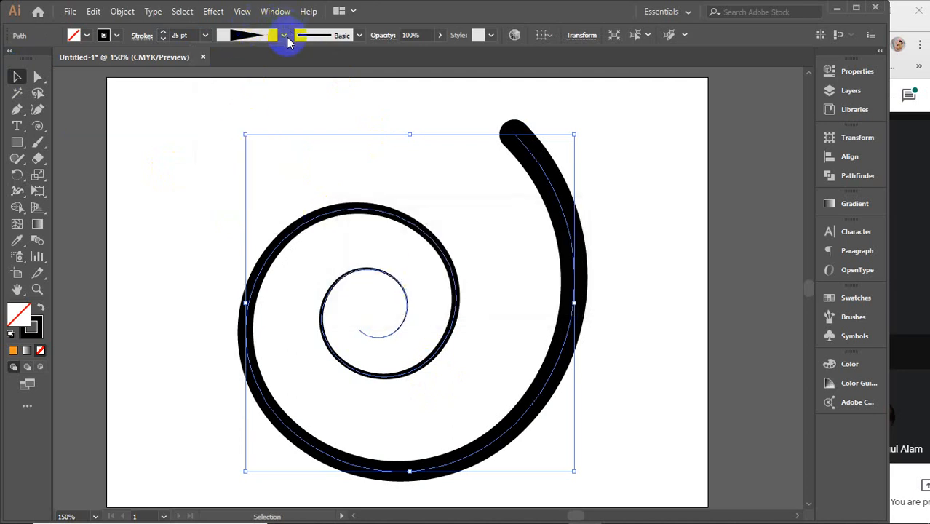
Step: Delete the newly saved tapered profile from the variable width profiles
left_click(285, 37)
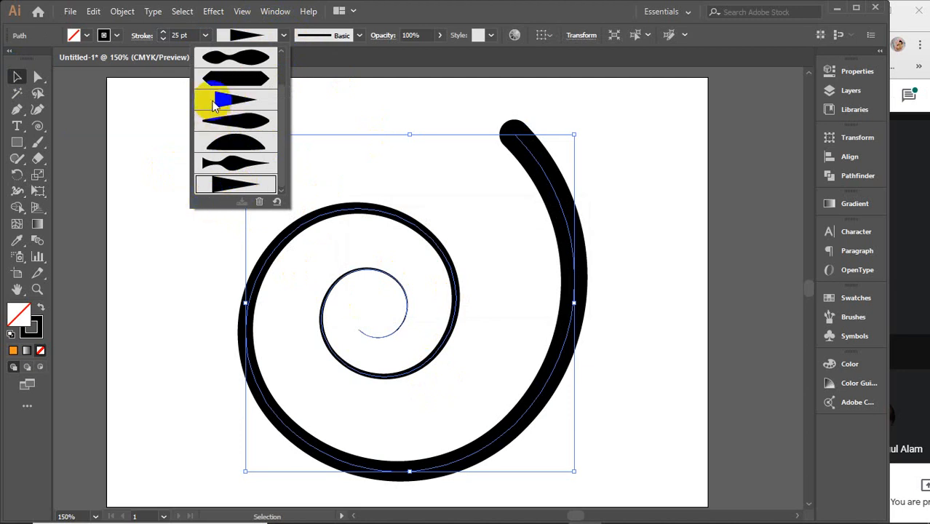
left_click(260, 202)
left_click(430, 287)
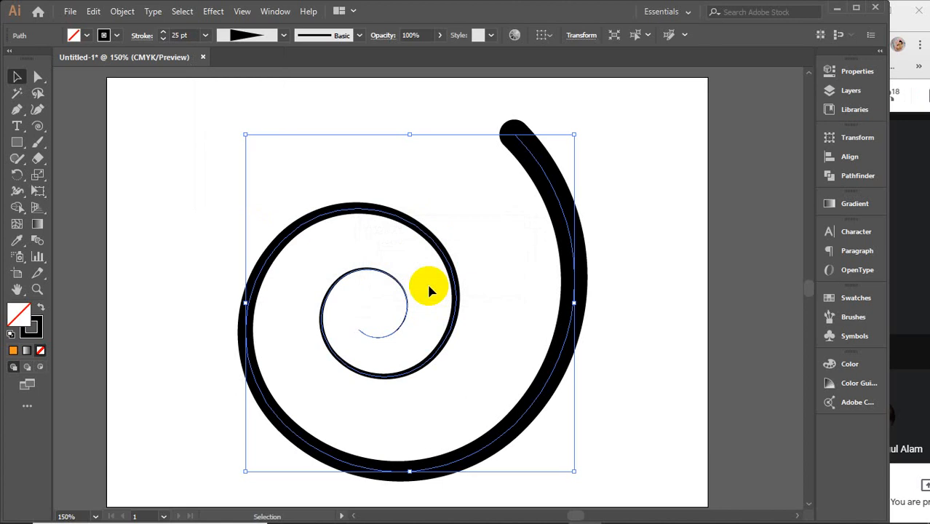
Step: Use the Width tool to swell the spiral's upper and lower curves, pinch it between them, and widen its outer end to about 65.7 pt
left_click(17, 192)
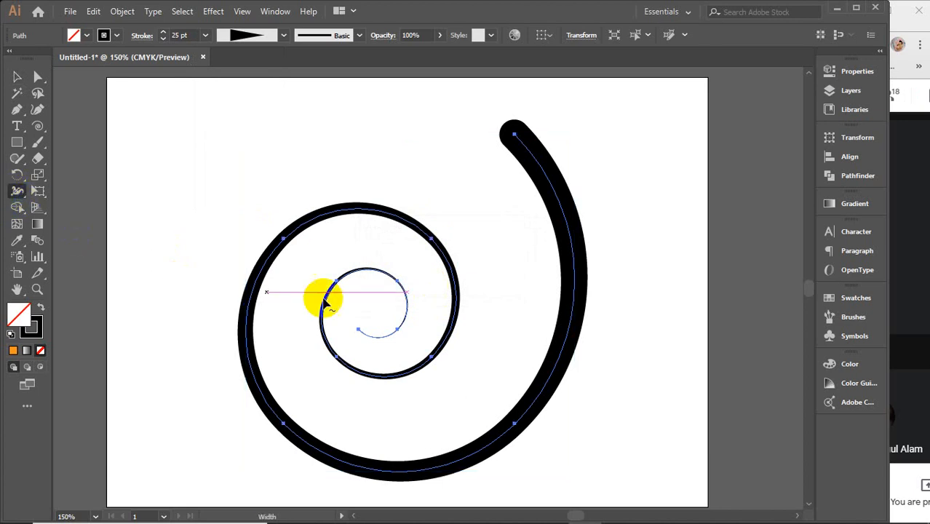
left_click_drag(391, 226, 387, 233)
left_click_drag(284, 275, 265, 260)
left_click_drag(327, 452, 309, 489)
mouse_move(505, 405)
left_mouse_down()
mouse_move(531, 409)
mouse_move(506, 394)
mouse_move(525, 405)
left_mouse_up()
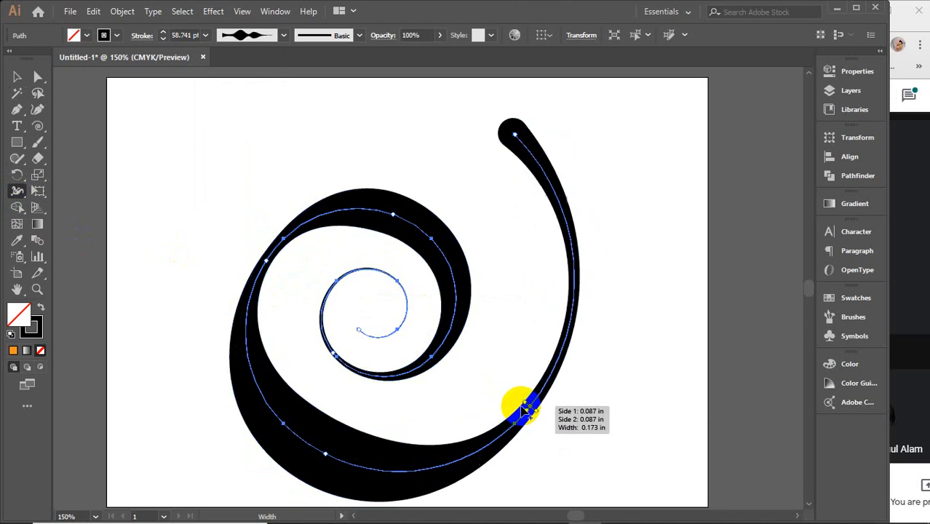
mouse_move(521, 144)
left_mouse_down()
mouse_move(501, 143)
mouse_move(486, 163)
left_mouse_up()
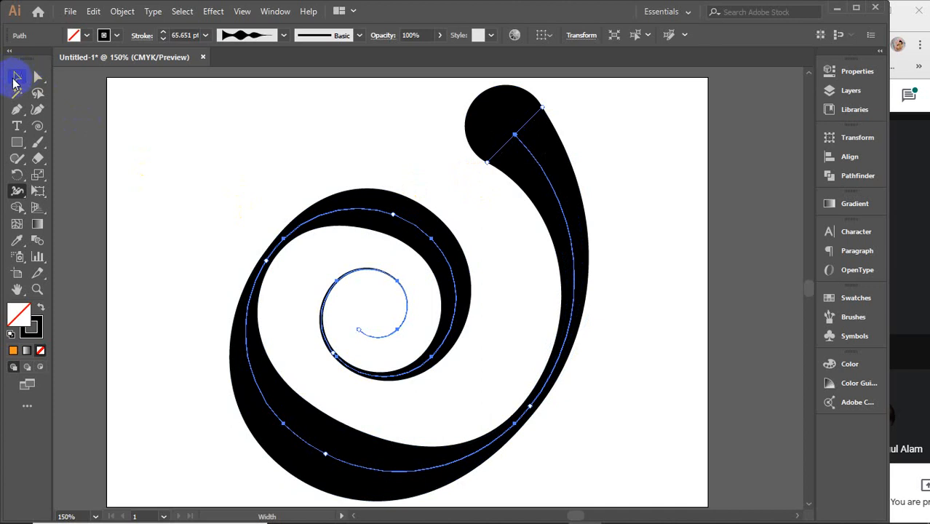
left_click(16, 78)
left_click(664, 332)
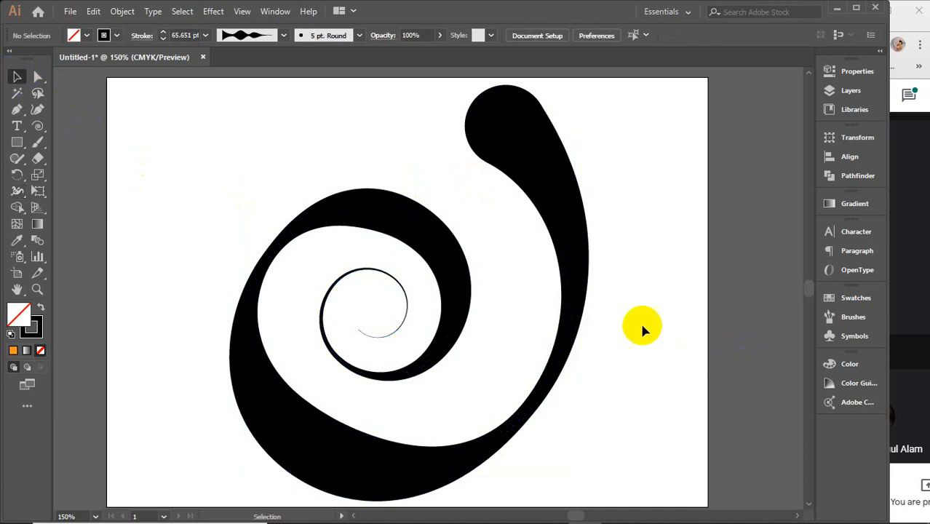
Step: Select the reshaped spiral and save its stroke as a variable width profile named Width Profile2
left_click(568, 184)
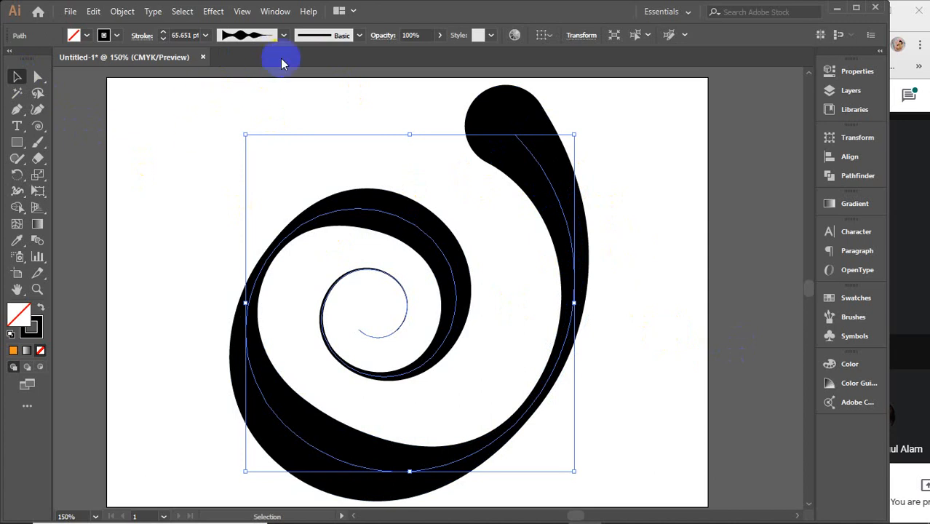
left_click(284, 40)
left_click(242, 201)
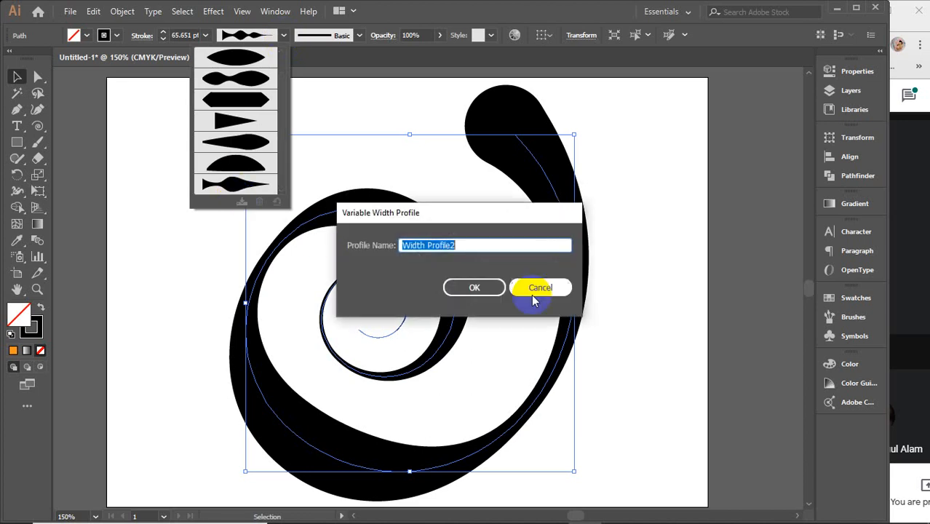
left_click(470, 290)
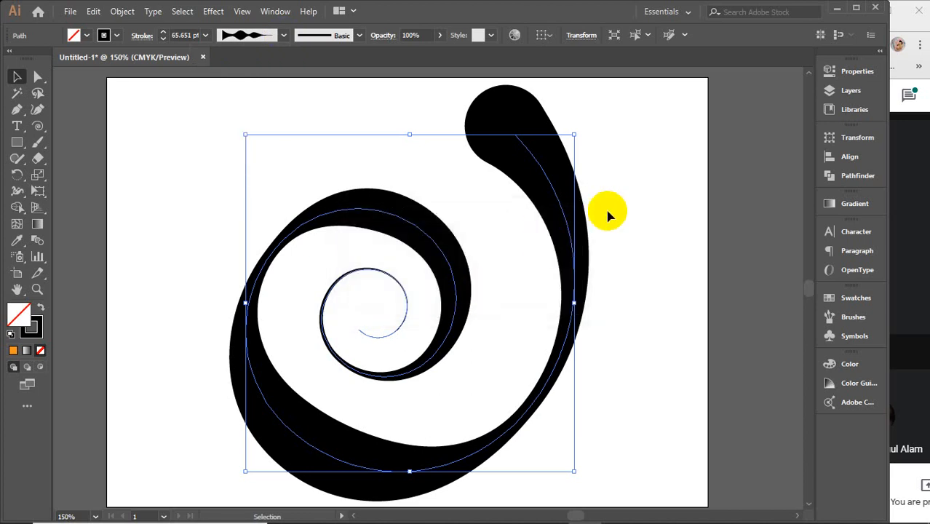
Step: Delete the reshaped spiral and draw a smaller spiral in the upper middle of the artboard
key("Delete")
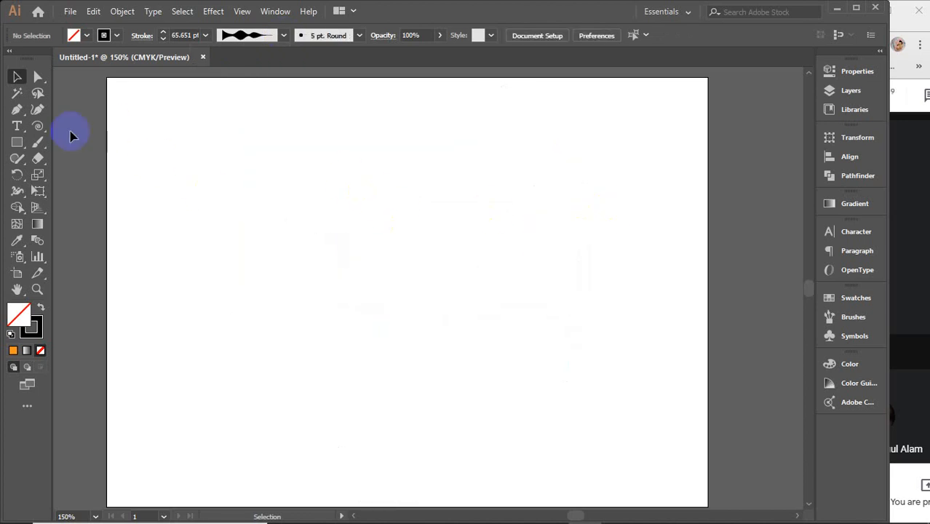
left_click(38, 127)
left_click_drag(373, 216, 445, 310)
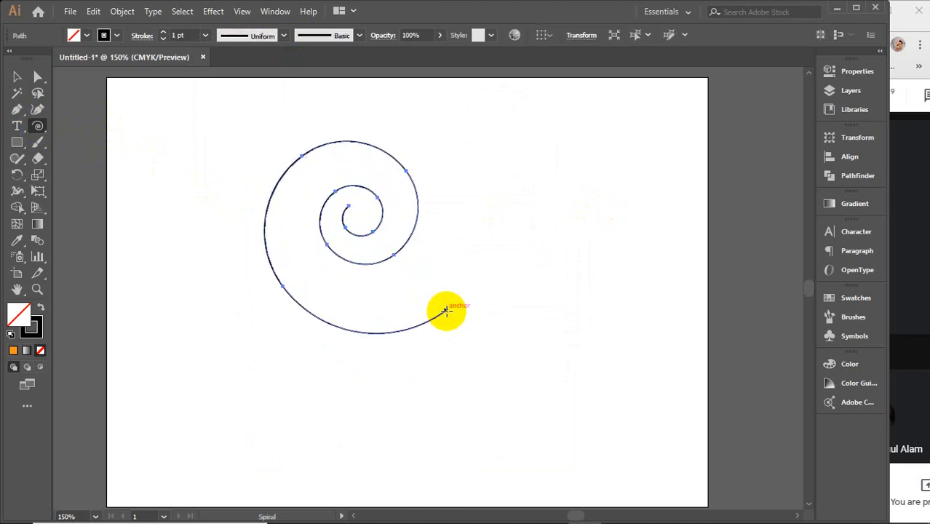
Step: Apply the saved Width Profile2 to the new spiral and set its stroke weight to 7 pt
left_click(279, 35)
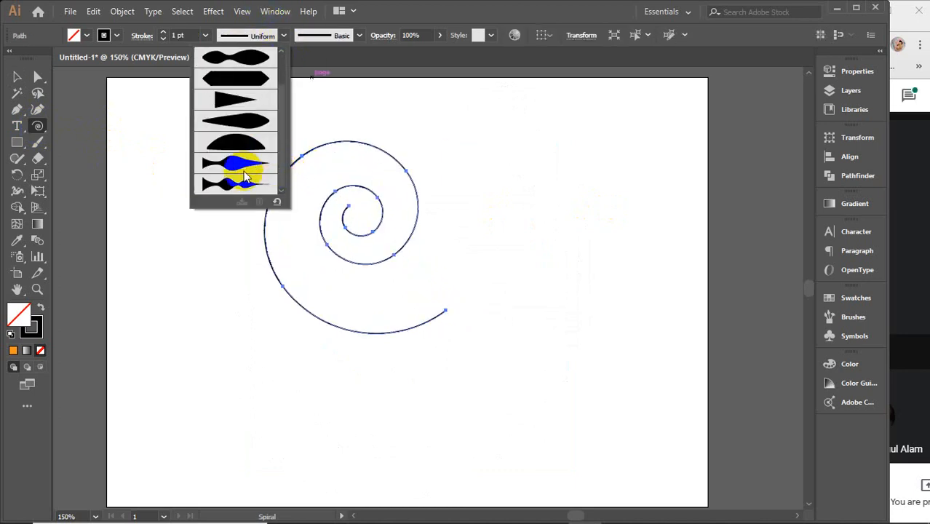
left_click(228, 185)
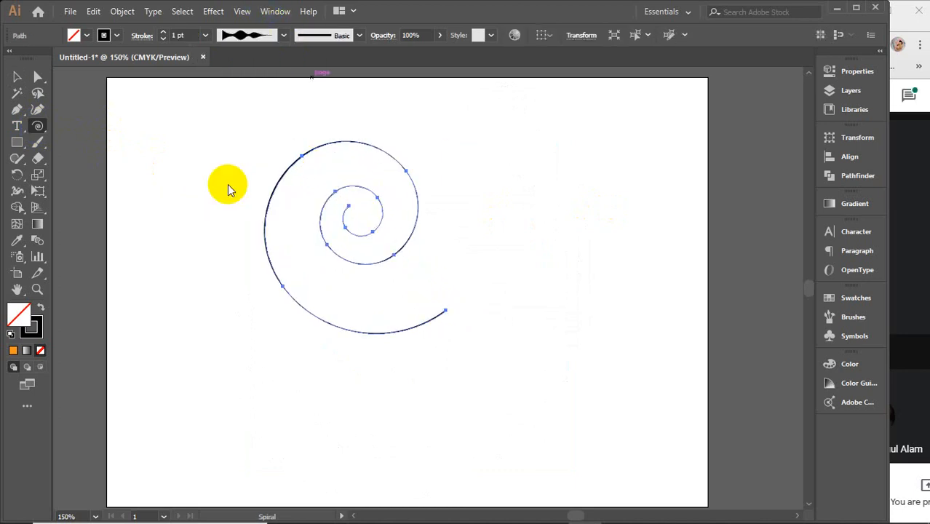
left_click(179, 35)
type("7")
key("Return")
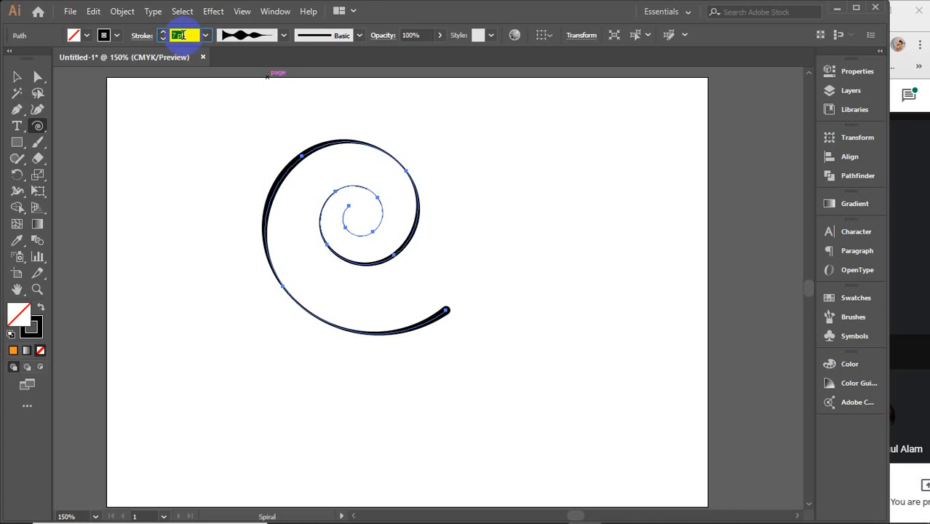
Step: Delete the spiral and paste an orange rectangle with a black 1 pt outline near the artboard's center
left_click(16, 76)
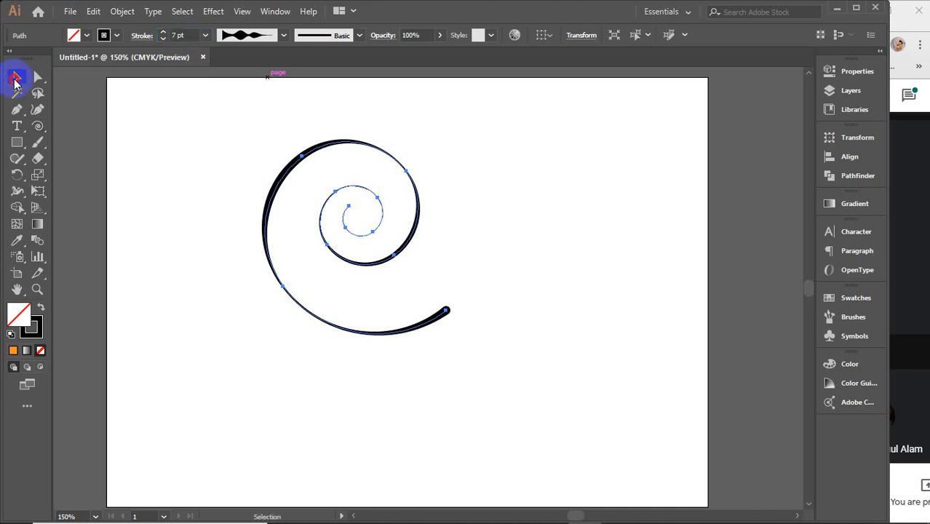
key("Delete")
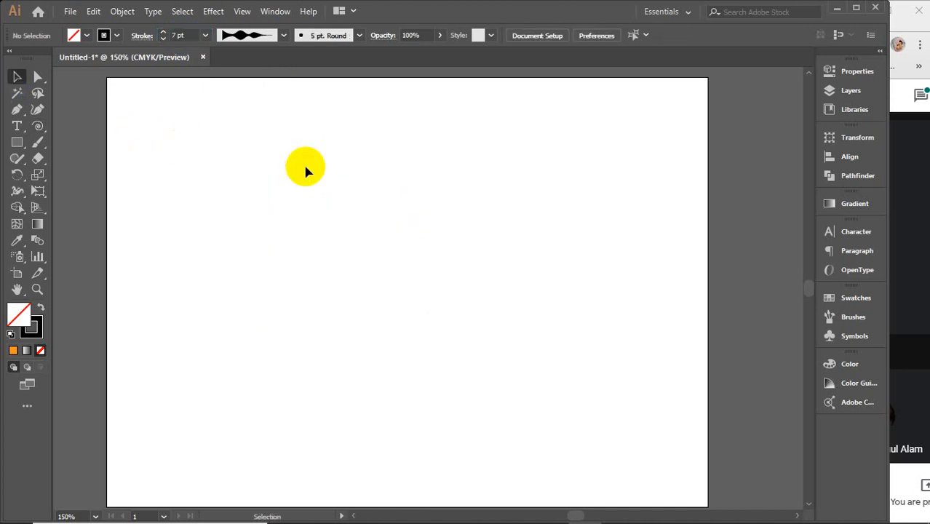
key("a")
key("ctrl+v")
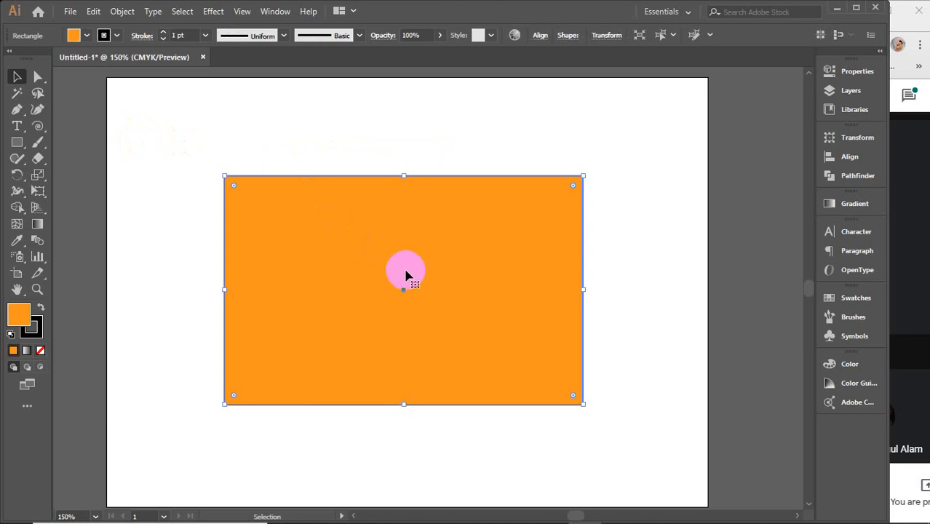
left_click(18, 191)
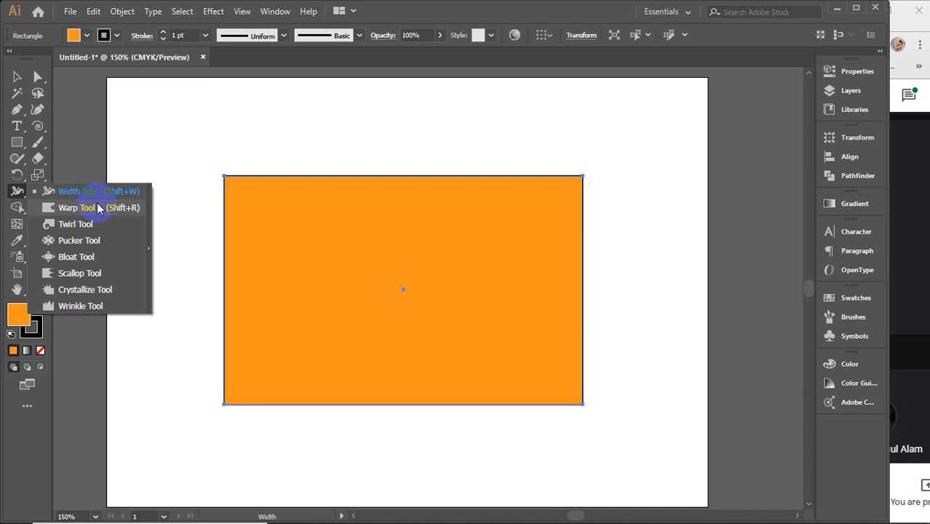
left_click(16, 76)
left_click(367, 115)
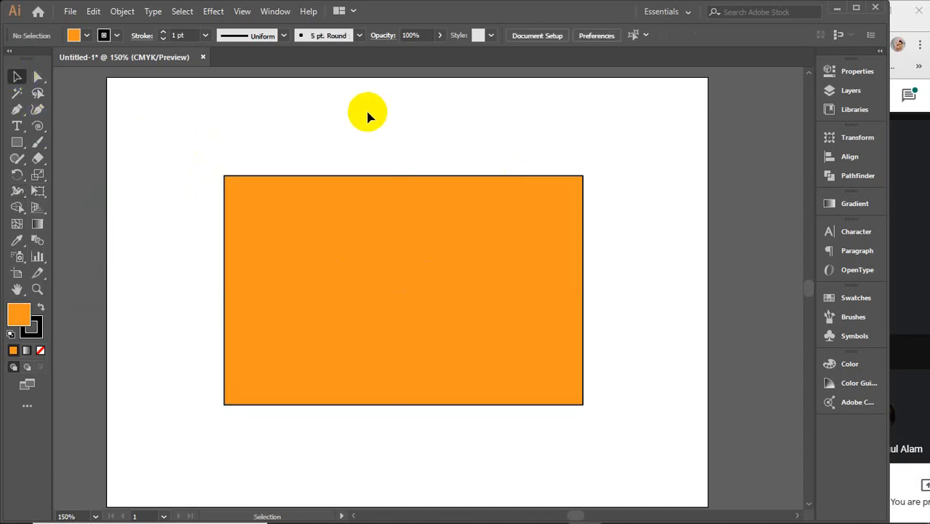
Step: Select the orange rectangle, activate the Warp tool and try its brush around the rectangle
left_click(364, 203)
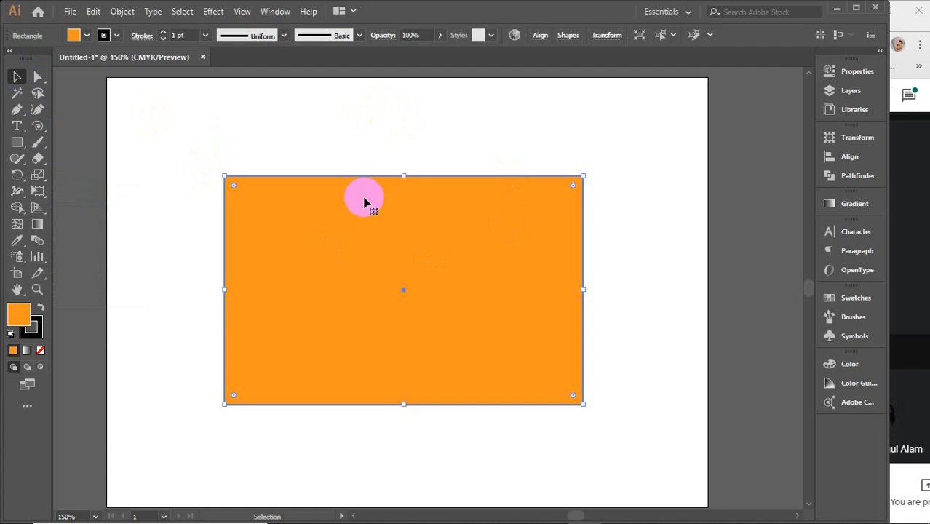
left_click(16, 208)
left_click(17, 209)
left_click(18, 191)
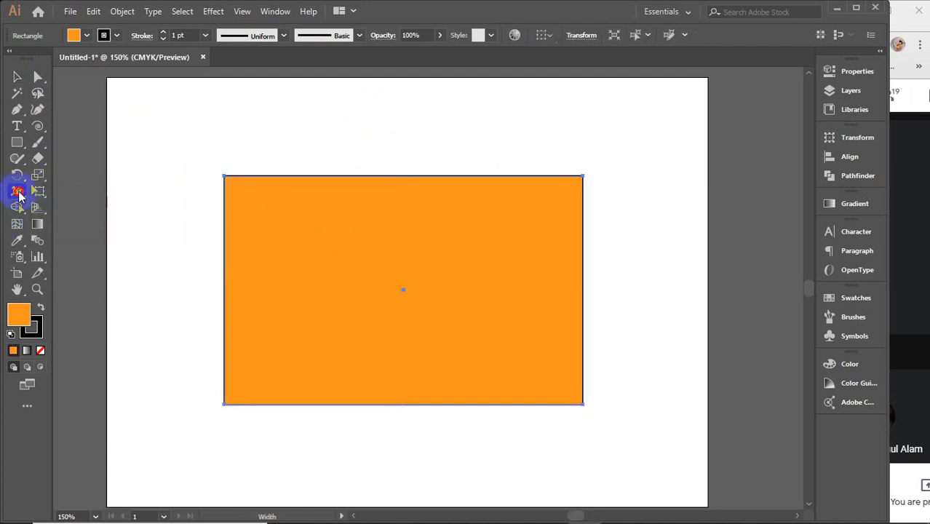
left_click(19, 192)
left_click(77, 208)
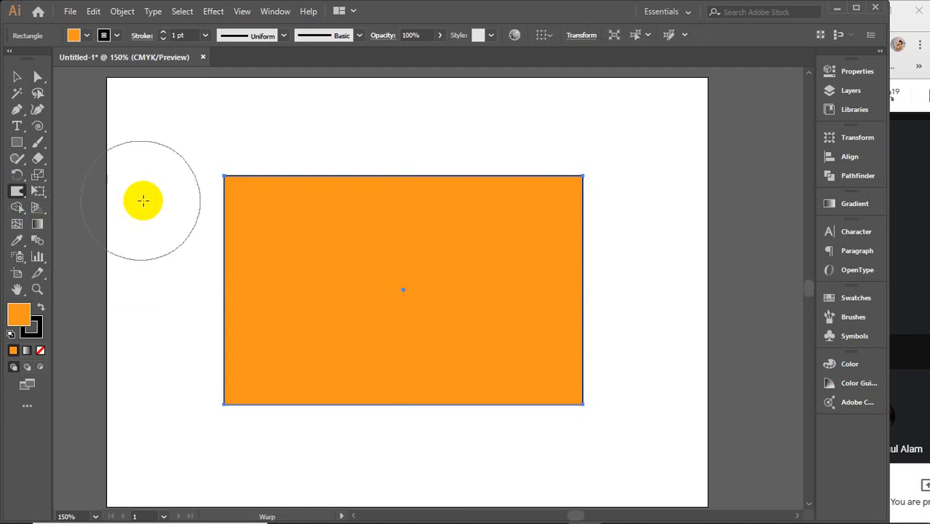
left_click_drag(141, 199, 172, 202)
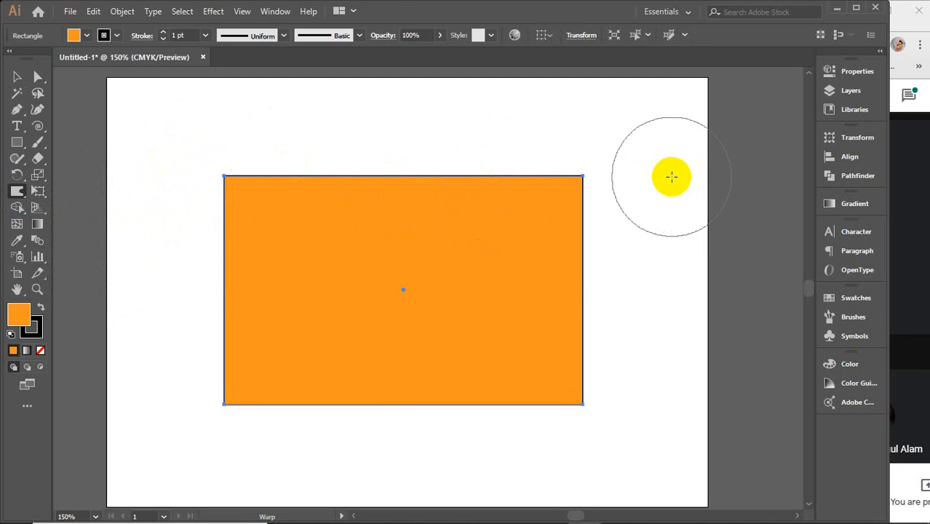
left_click(575, 248)
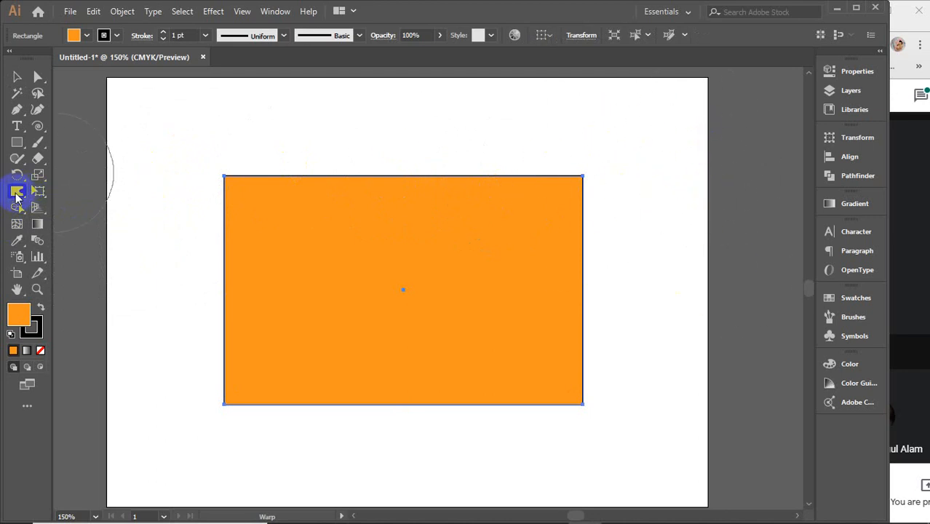
Step: Display the rectangle's properties and try to push its left edge inward with the Warp tool
left_click(856, 71)
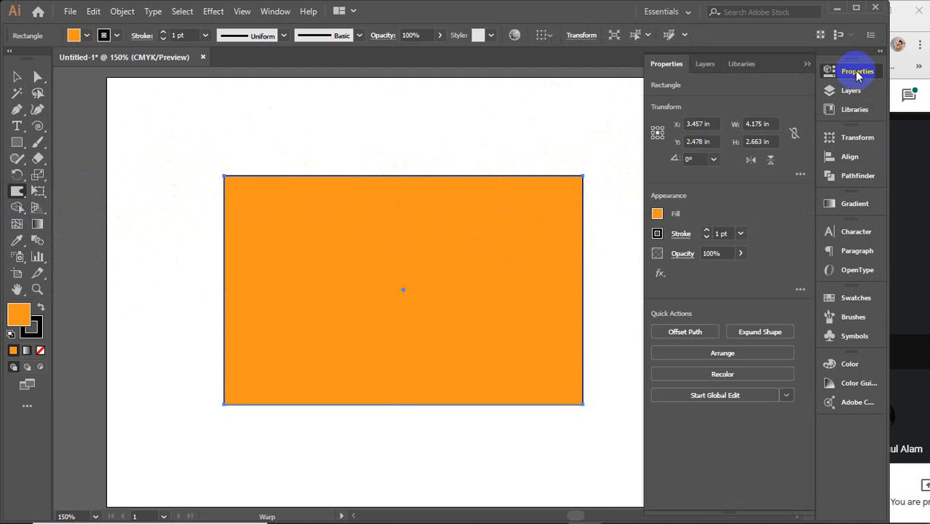
left_click(557, 173)
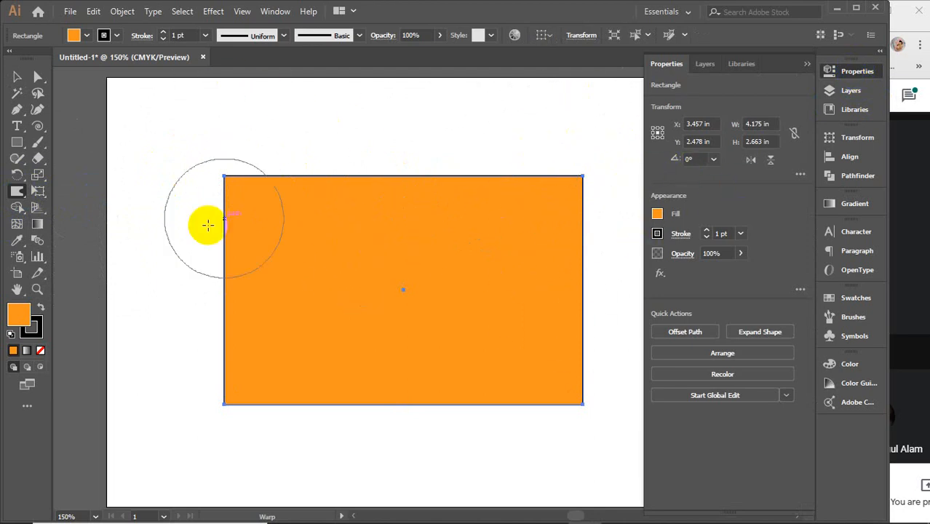
left_click_drag(207, 226, 277, 241)
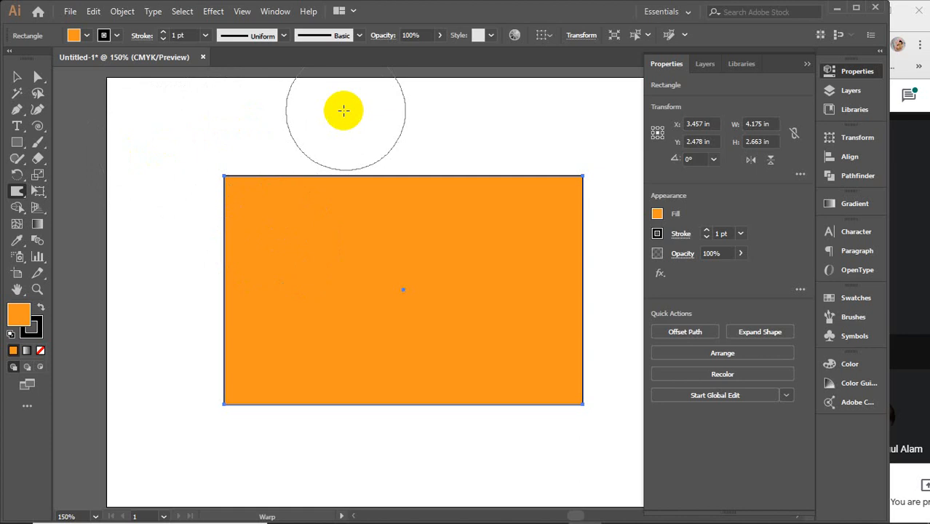
left_click(276, 12)
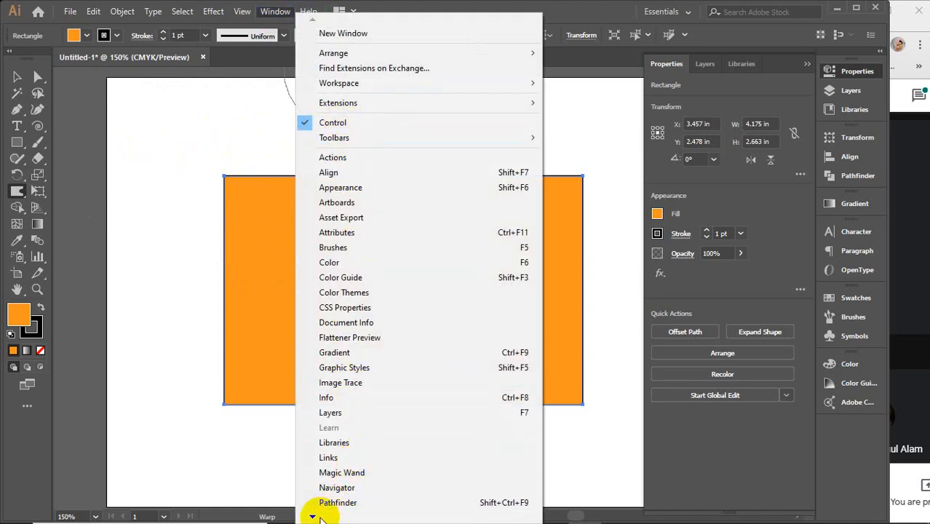
mouse_move(319, 517)
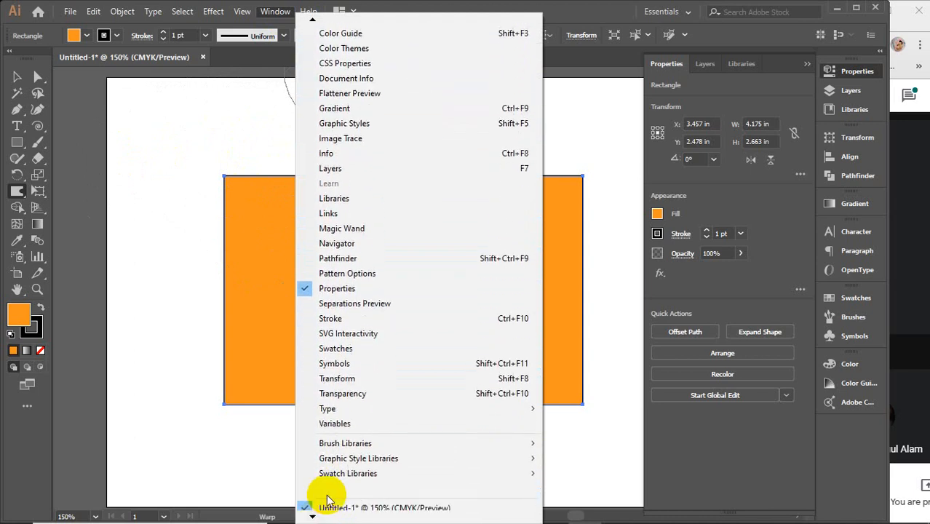
left_click(377, 425)
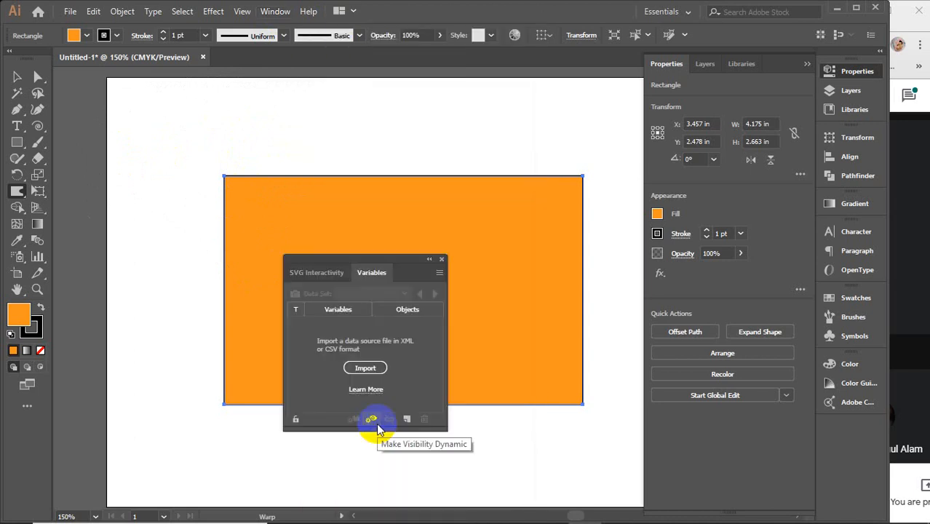
left_click(444, 260)
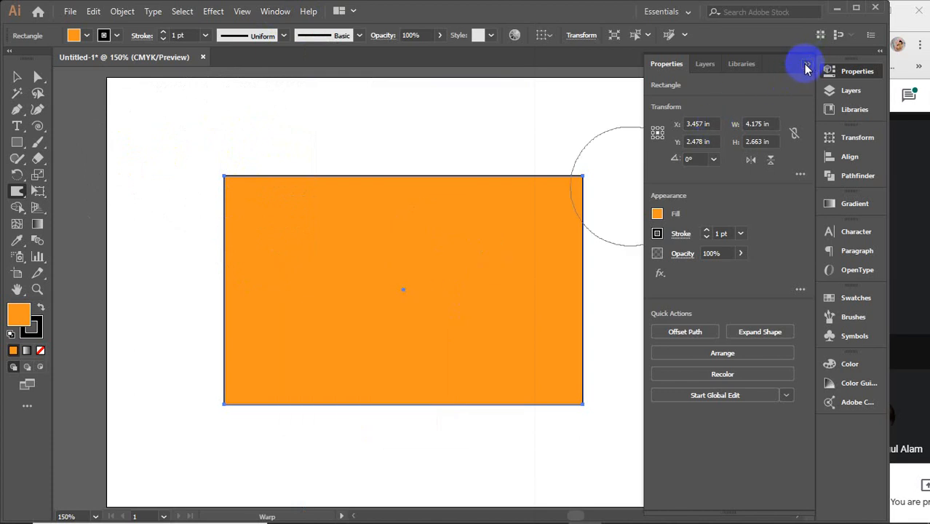
Step: Collapse the rectangle's properties and deselect the rectangle, leaving the Warp tool active
left_click(807, 64)
left_click(18, 190)
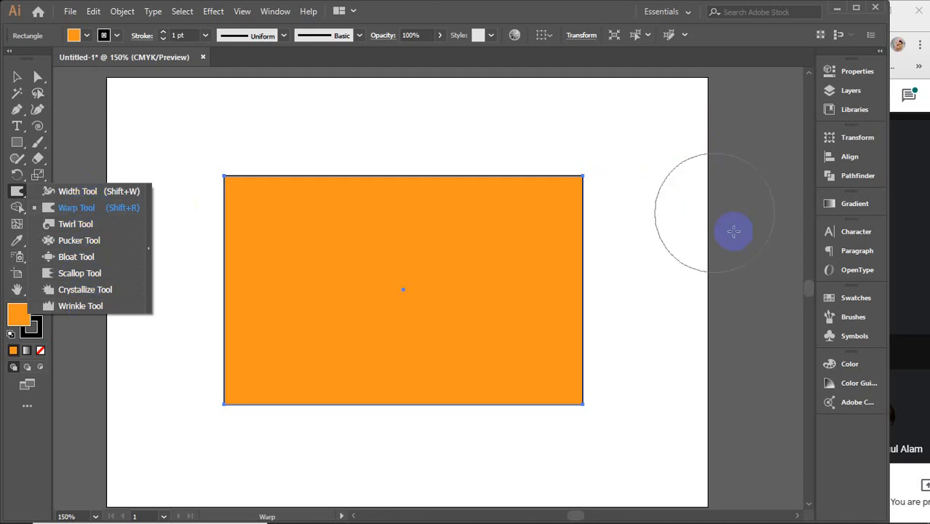
left_click(713, 190)
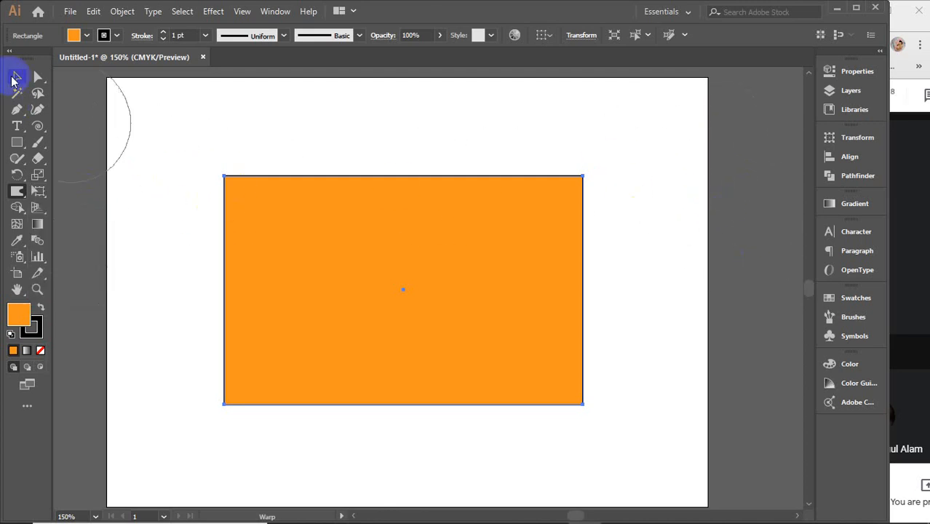
left_click(16, 77)
left_click(132, 150)
left_click(17, 191)
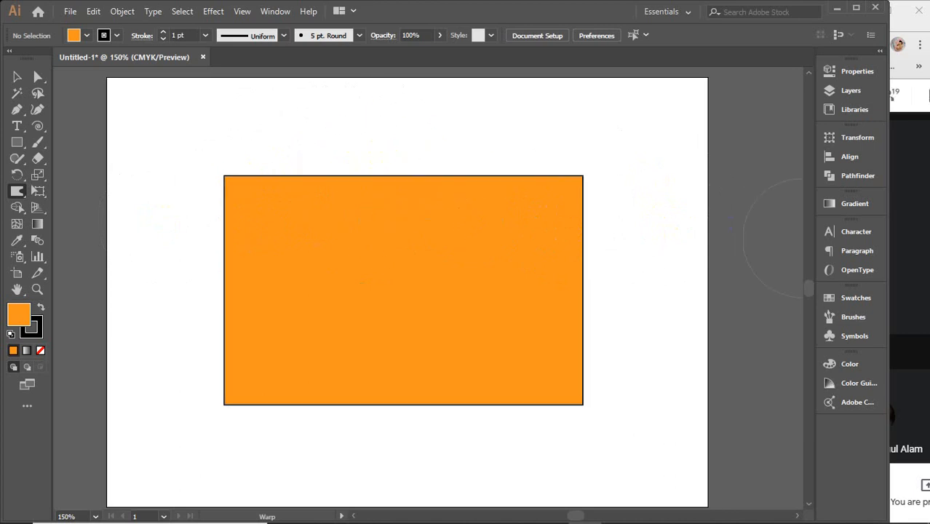
left_click(909, 269)
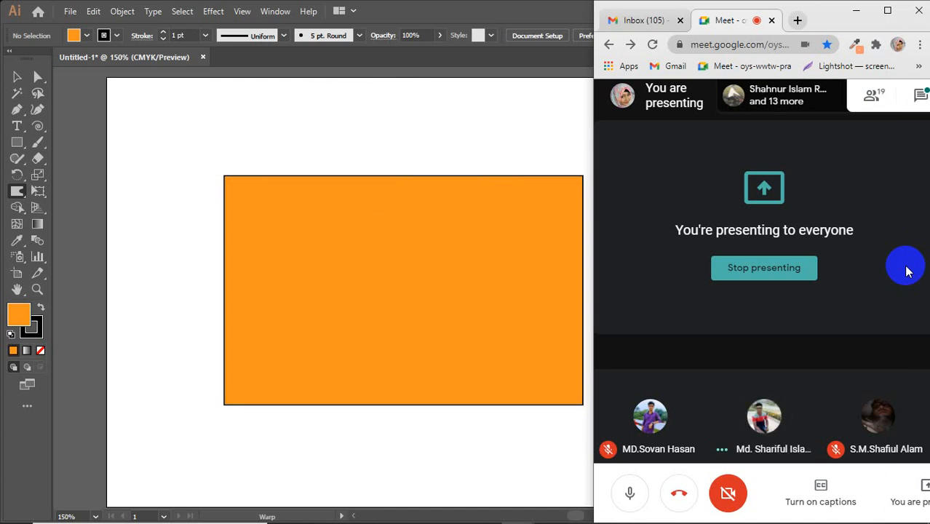
left_click(533, 241)
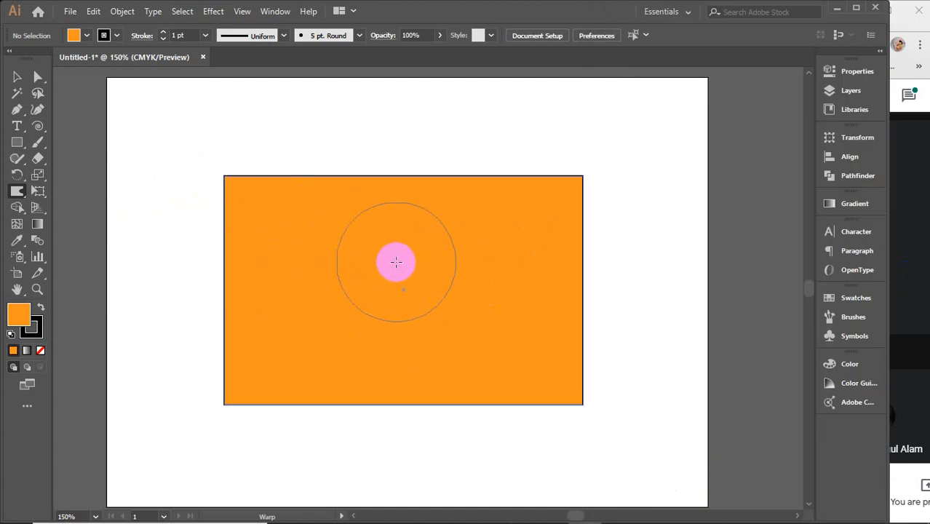
Step: Try to warp the orange rectangle's outline on all sides, and undo the distortion
mouse_move(231, 238)
left_mouse_down()
mouse_move(260, 246)
mouse_move(183, 248)
mouse_move(270, 251)
mouse_move(103, 249)
mouse_move(309, 249)
mouse_move(190, 256)
mouse_move(270, 256)
mouse_move(195, 285)
mouse_move(280, 299)
mouse_move(208, 326)
mouse_move(271, 338)
mouse_move(197, 362)
mouse_move(253, 372)
mouse_move(175, 381)
mouse_move(256, 402)
mouse_move(195, 396)
mouse_move(208, 386)
mouse_move(223, 424)
mouse_move(257, 419)
mouse_move(271, 402)
mouse_move(301, 411)
mouse_move(314, 431)
mouse_move(395, 397)
mouse_move(471, 425)
mouse_move(535, 401)
mouse_move(582, 420)
left_mouse_up()
mouse_move(603, 325)
left_mouse_down()
mouse_move(587, 213)
mouse_move(620, 135)
mouse_move(498, 169)
mouse_move(300, 137)
mouse_move(165, 177)
mouse_move(194, 242)
mouse_move(229, 265)
mouse_move(172, 317)
mouse_move(191, 371)
mouse_move(345, 450)
mouse_move(313, 444)
left_mouse_up()
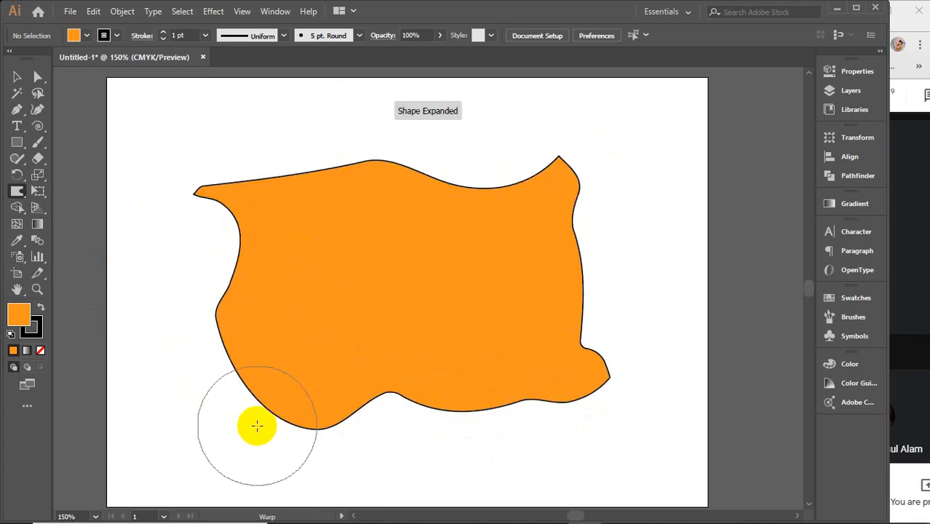
key("ctrl+z")
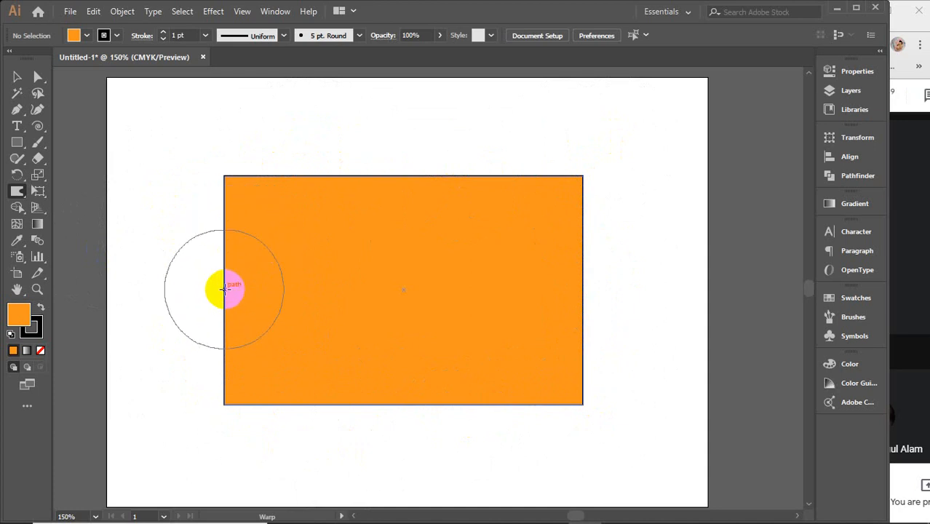
Step: Warp the rectangle's left, top and right edges, round its upper corners, and bend the right half of its bottom edge
left_click_drag(225, 290, 315, 290)
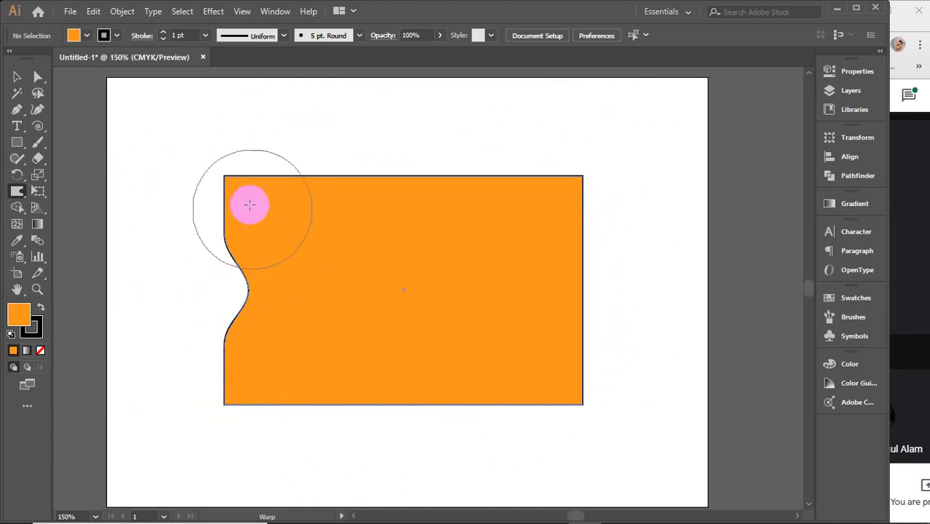
mouse_move(228, 192)
left_mouse_down()
mouse_move(307, 196)
mouse_move(310, 184)
mouse_move(401, 188)
mouse_move(406, 171)
mouse_move(361, 184)
mouse_move(349, 173)
mouse_move(297, 169)
left_mouse_up()
left_click_drag(271, 290, 235, 306)
mouse_move(598, 262)
left_mouse_down()
mouse_move(582, 268)
mouse_move(604, 263)
mouse_move(583, 214)
mouse_move(600, 202)
mouse_move(561, 201)
mouse_move(519, 180)
mouse_move(560, 212)
mouse_move(434, 191)
left_mouse_up()
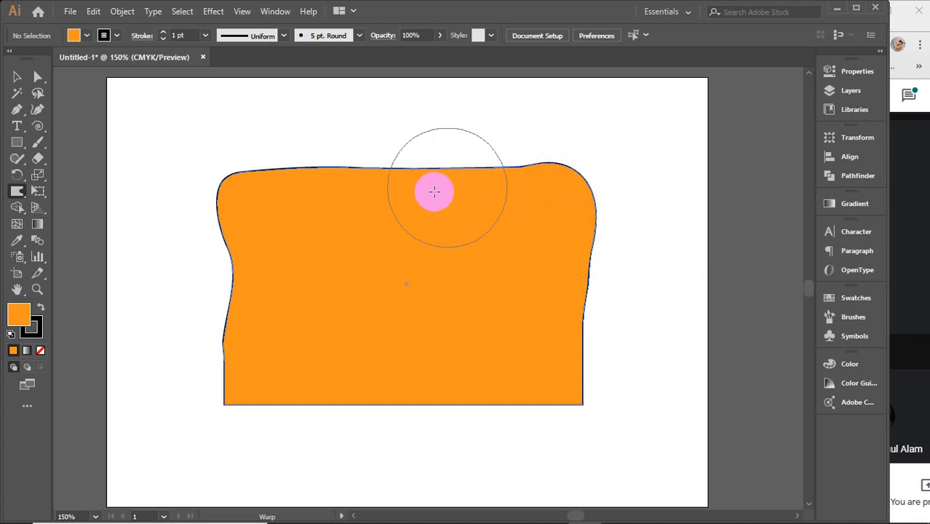
mouse_move(562, 395)
left_mouse_down()
mouse_move(584, 404)
mouse_move(562, 396)
mouse_move(581, 389)
mouse_move(581, 408)
mouse_move(532, 378)
mouse_move(568, 395)
mouse_move(572, 355)
mouse_move(518, 219)
mouse_move(593, 402)
mouse_move(559, 360)
mouse_move(553, 388)
mouse_move(514, 335)
mouse_move(504, 408)
mouse_move(507, 347)
mouse_move(438, 366)
left_mouse_up()
mouse_move(591, 411)
left_mouse_down()
mouse_move(526, 365)
mouse_move(524, 399)
left_mouse_up()
left_click_drag(474, 376, 502, 397)
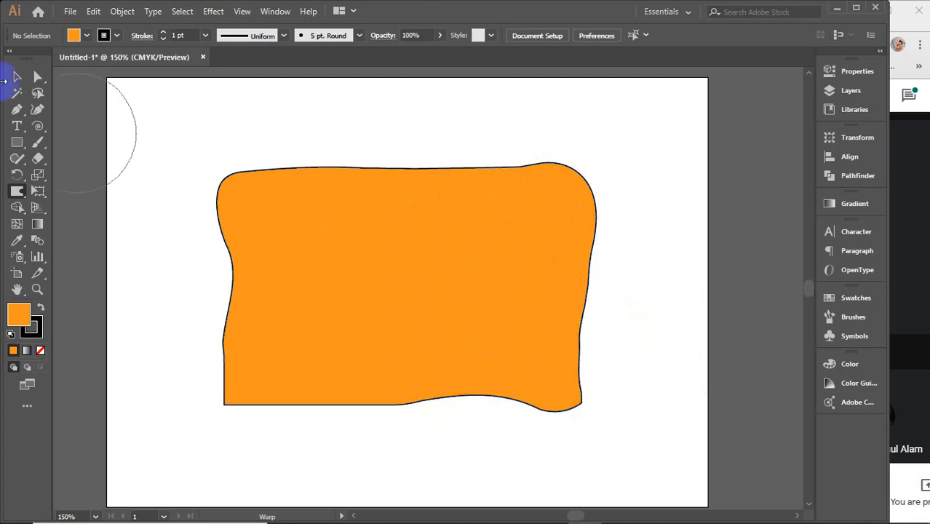
Step: Delete the warped shape and paste a fresh orange rectangle in its place
left_click(27, 80)
left_click(289, 229)
key("Delete")
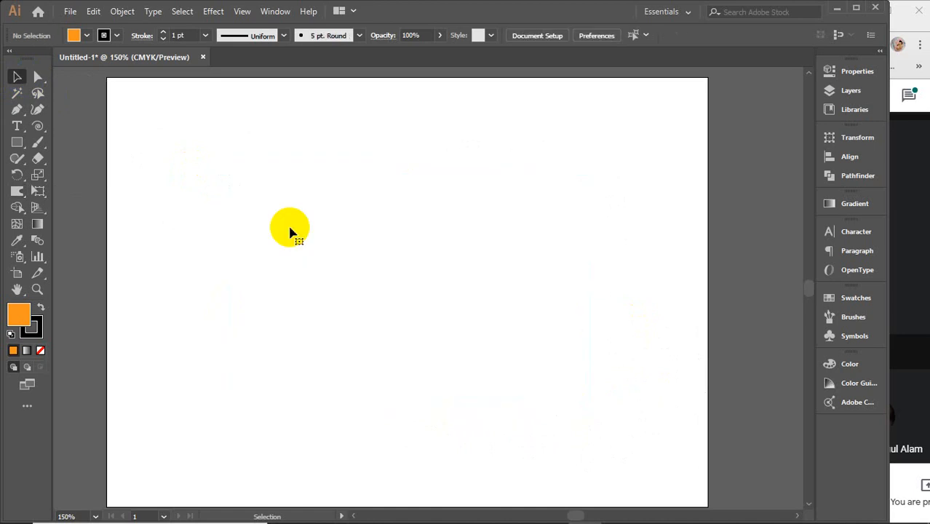
key("ctrl+v")
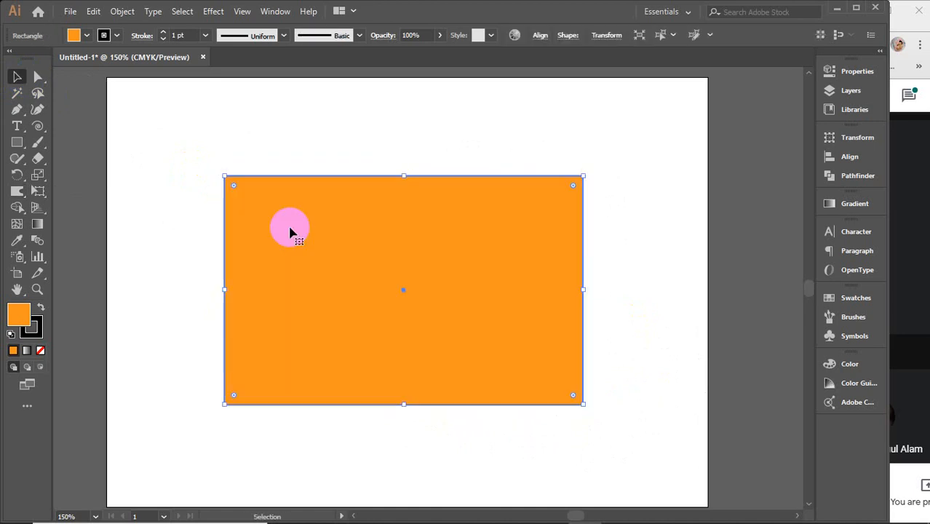
Step: Try the Warp tool along the rectangle's top edge, and undo the resulting wave
left_click(17, 191)
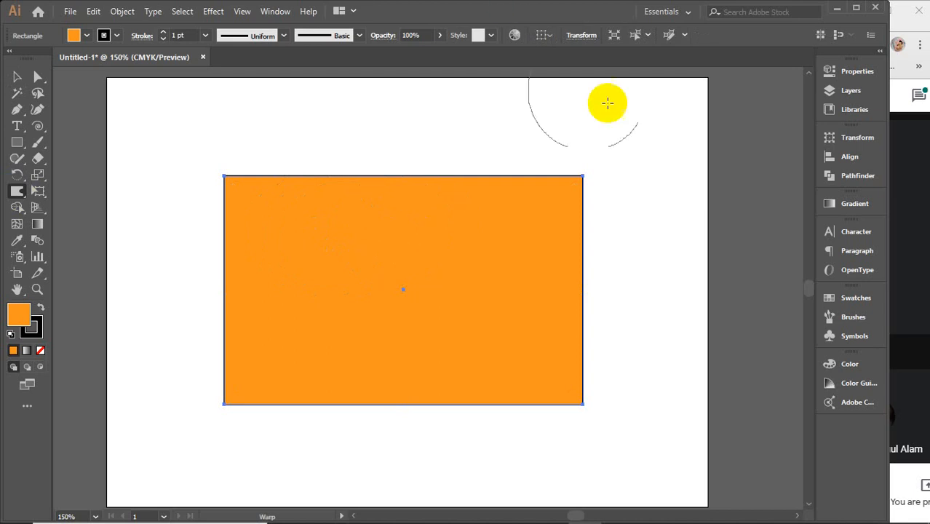
mouse_move(346, 174)
left_mouse_down()
mouse_move(412, 203)
mouse_move(506, 191)
left_mouse_up()
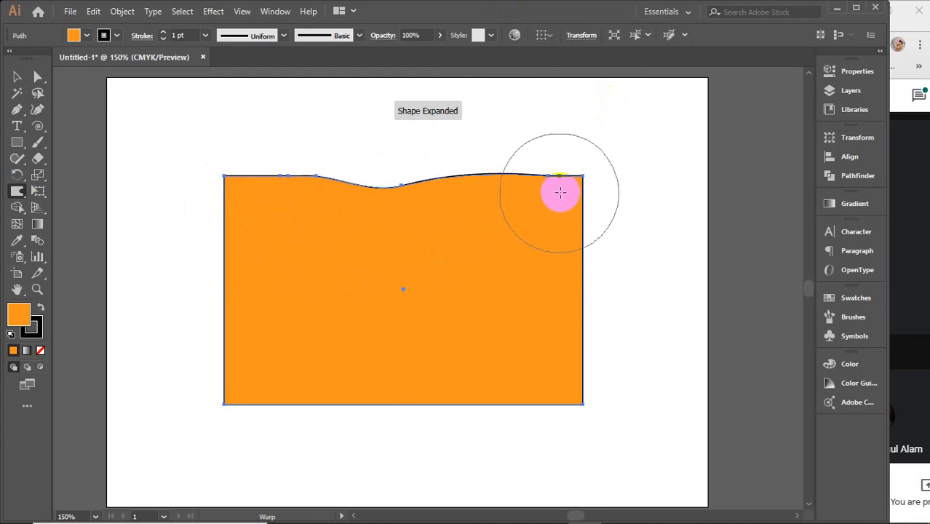
key("ctrl+z")
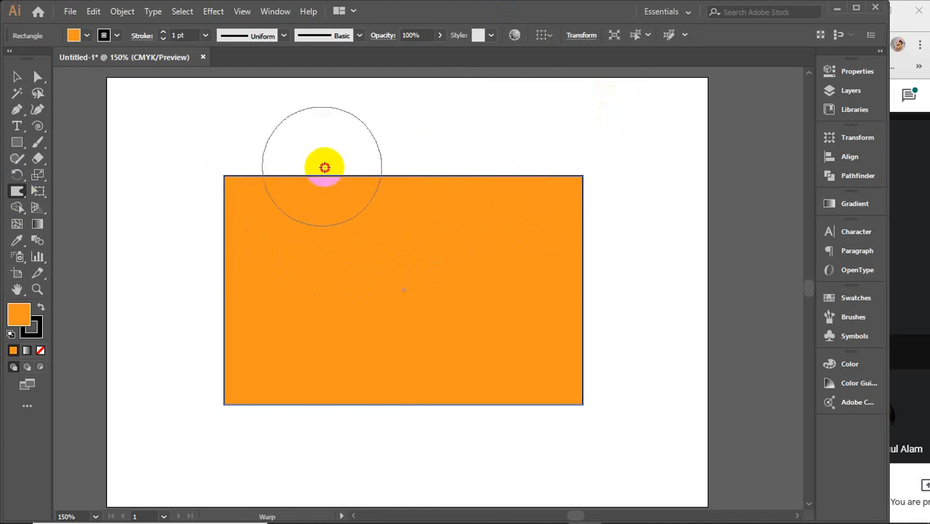
Step: Warp all sides of the rectangle into a wavy pillow-like outline and pull a spike out of its upper-right part
mouse_move(371, 175)
left_mouse_down()
mouse_move(411, 177)
mouse_move(499, 156)
left_mouse_up()
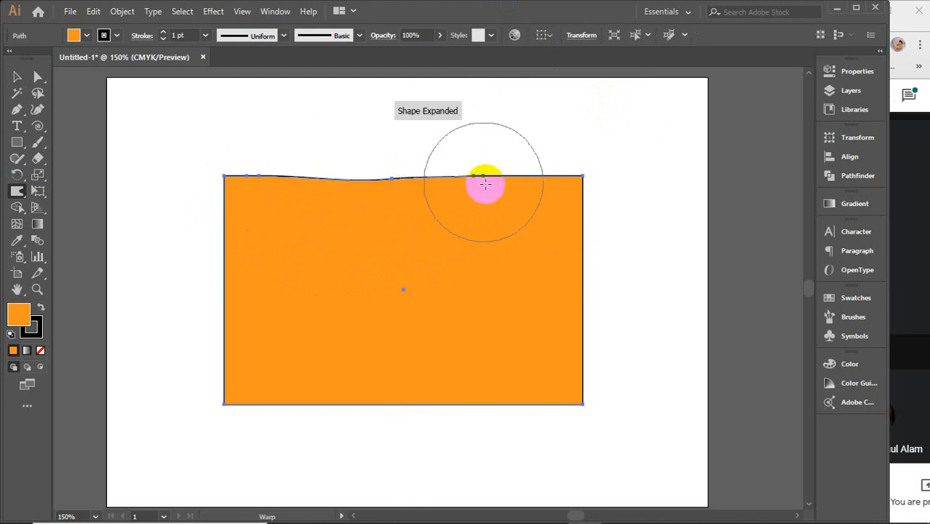
left_click_drag(486, 194, 520, 175)
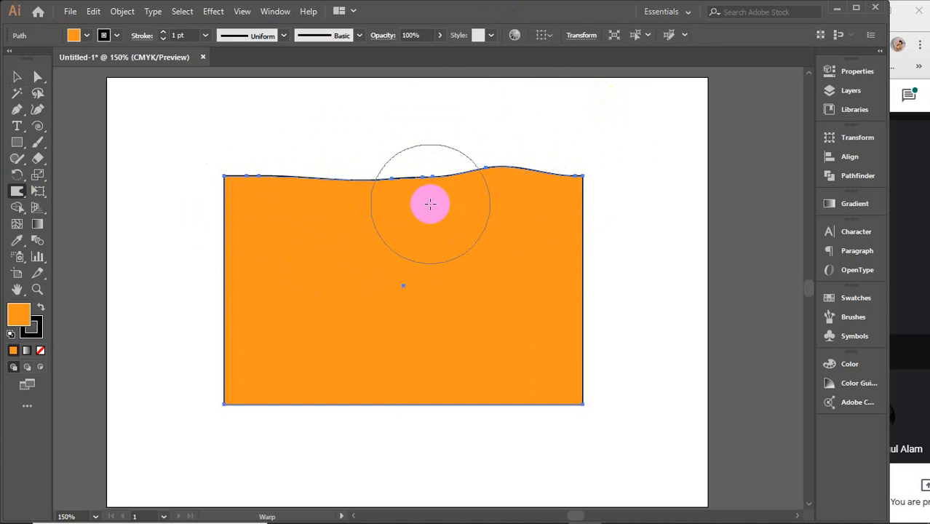
mouse_move(428, 200)
left_mouse_down()
mouse_move(476, 179)
mouse_move(550, 193)
mouse_move(584, 183)
mouse_move(564, 239)
mouse_move(570, 295)
left_mouse_up()
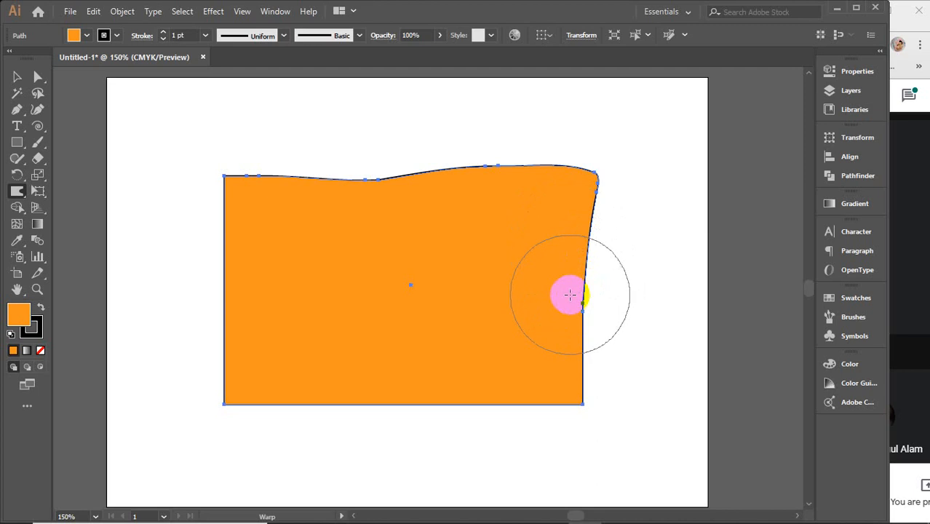
mouse_move(559, 339)
left_mouse_down()
mouse_move(564, 391)
mouse_move(475, 420)
mouse_move(455, 420)
mouse_move(454, 409)
mouse_move(322, 405)
mouse_move(279, 375)
mouse_move(243, 393)
mouse_move(241, 365)
mouse_move(219, 396)
mouse_move(243, 385)
mouse_move(262, 316)
mouse_move(246, 195)
mouse_move(222, 179)
mouse_move(307, 241)
mouse_move(217, 235)
left_mouse_up()
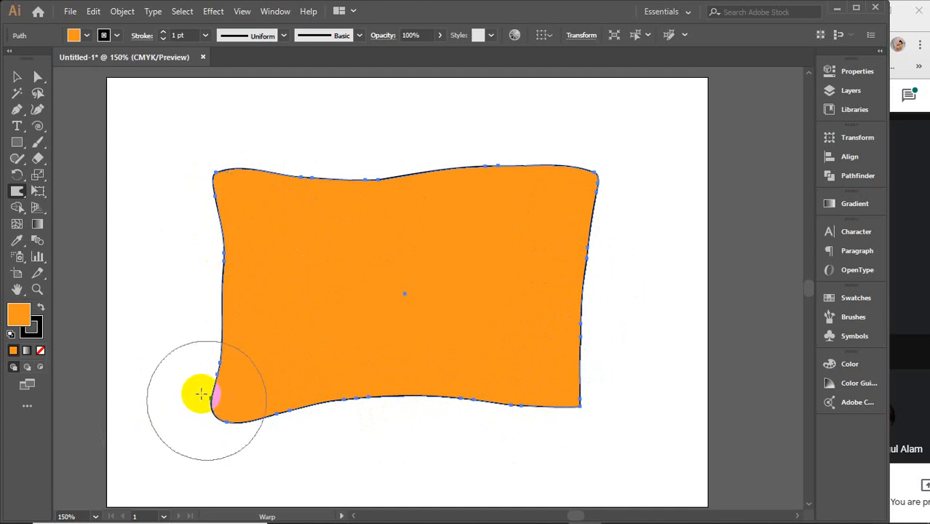
mouse_move(217, 173)
left_mouse_down()
mouse_move(229, 195)
mouse_move(271, 198)
mouse_move(261, 185)
mouse_move(387, 183)
left_mouse_up()
mouse_move(400, 140)
left_mouse_down()
mouse_move(506, 201)
mouse_move(565, 160)
mouse_move(574, 182)
mouse_move(594, 172)
mouse_move(567, 241)
mouse_move(598, 157)
mouse_move(565, 157)
mouse_move(595, 211)
left_mouse_up()
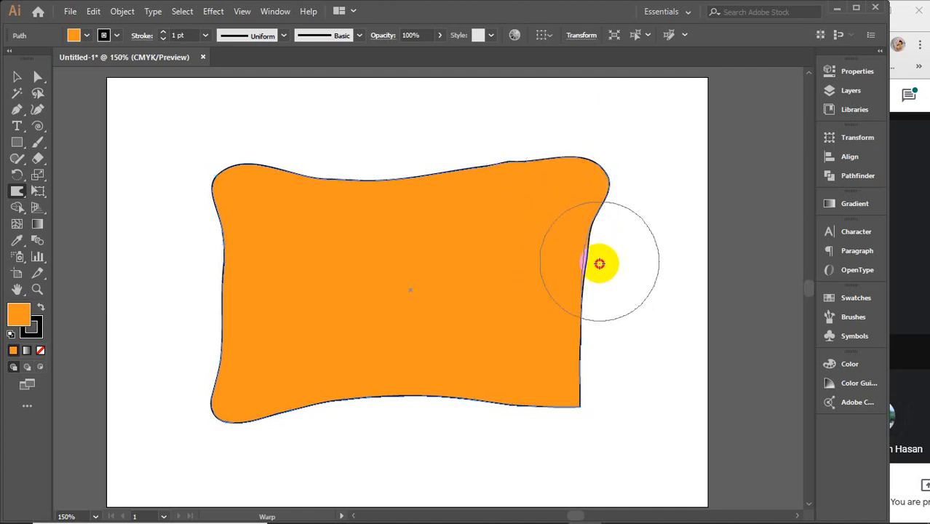
mouse_move(601, 275)
left_mouse_down()
mouse_move(557, 331)
mouse_move(533, 345)
mouse_move(558, 395)
mouse_move(484, 386)
mouse_move(522, 407)
mouse_move(368, 399)
mouse_move(341, 411)
mouse_move(309, 398)
mouse_move(441, 394)
mouse_move(536, 411)
mouse_move(476, 395)
mouse_move(529, 399)
left_mouse_up()
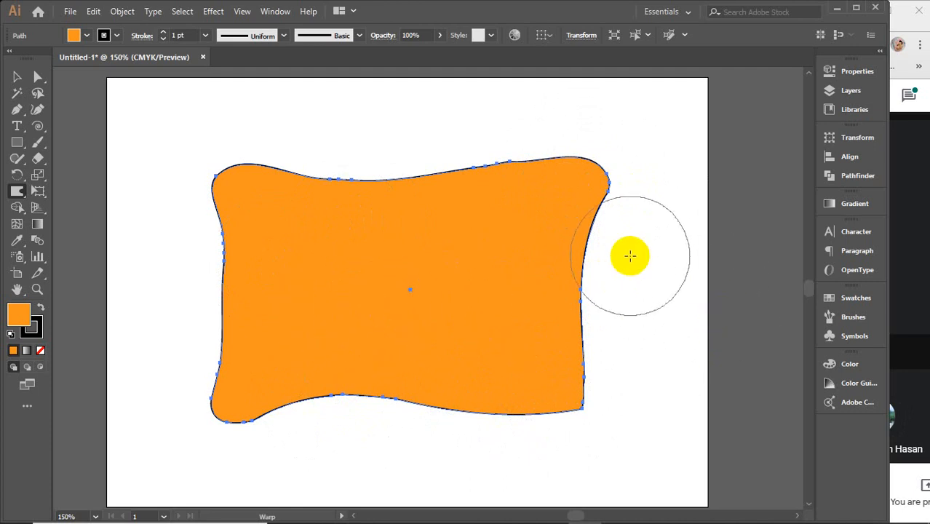
mouse_move(628, 209)
left_mouse_down()
mouse_move(603, 182)
mouse_move(539, 178)
mouse_move(519, 204)
mouse_move(516, 248)
mouse_move(555, 285)
mouse_move(614, 259)
mouse_move(618, 205)
mouse_move(526, 149)
left_mouse_up()
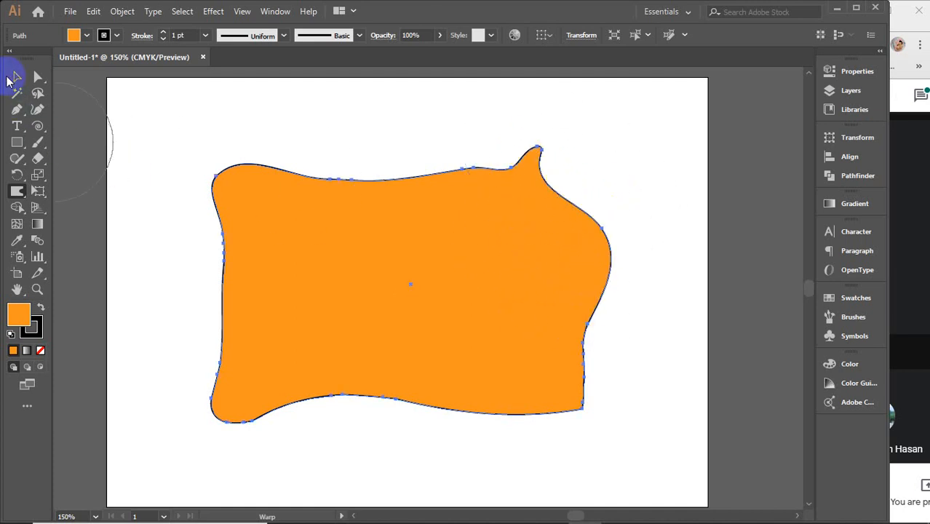
Step: Remove the spiked, pillow-like shape and paste an undistorted orange rectangle
left_click(9, 78)
left_click(226, 218)
key("Delete")
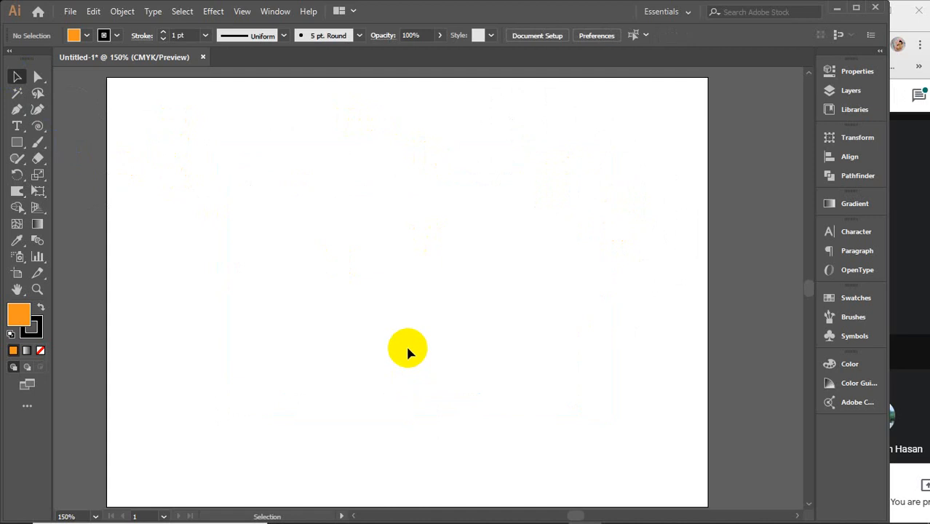
key("ctrl+v")
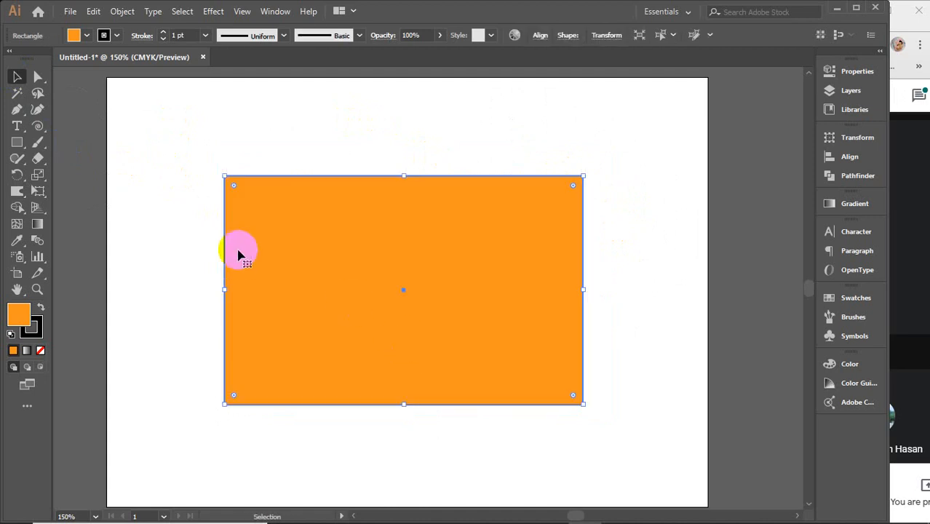
Step: Pull all four corners of the rectangle outward into points with the Warp tool
left_click(18, 192)
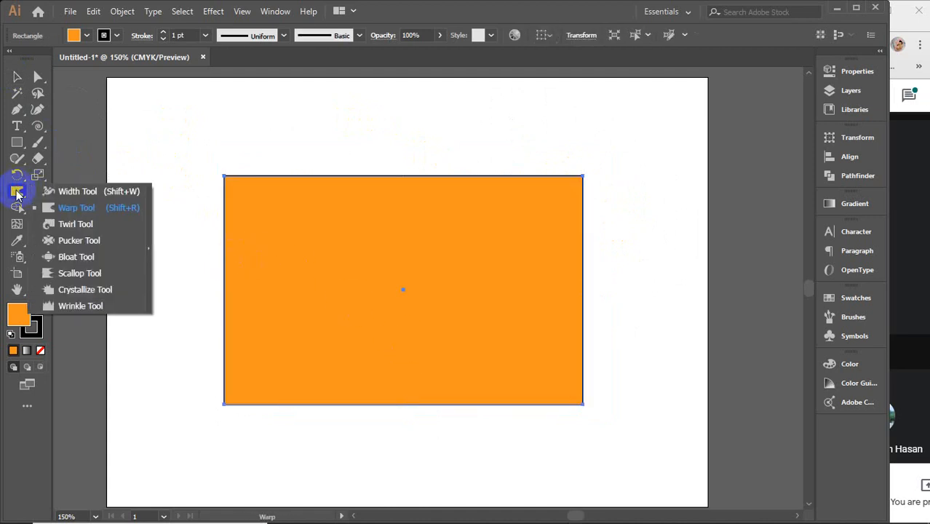
left_click(77, 209)
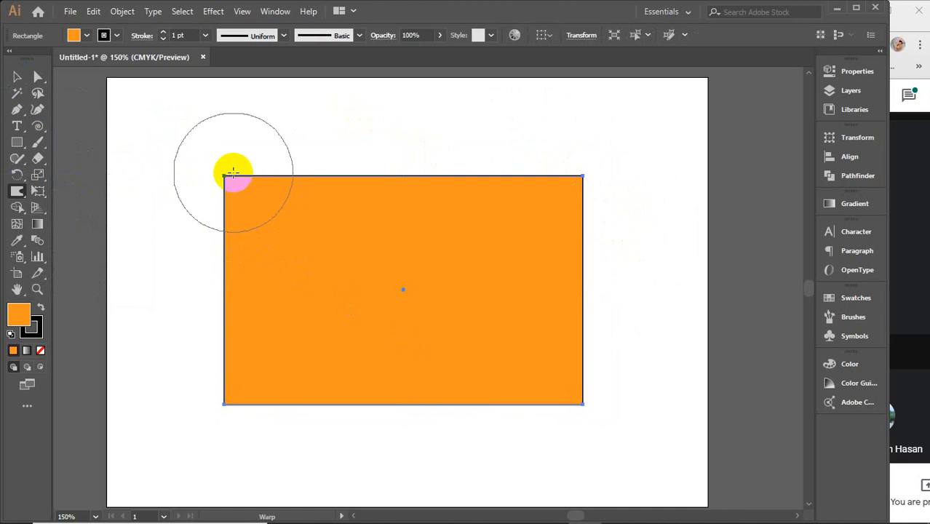
left_click_drag(224, 177, 183, 150)
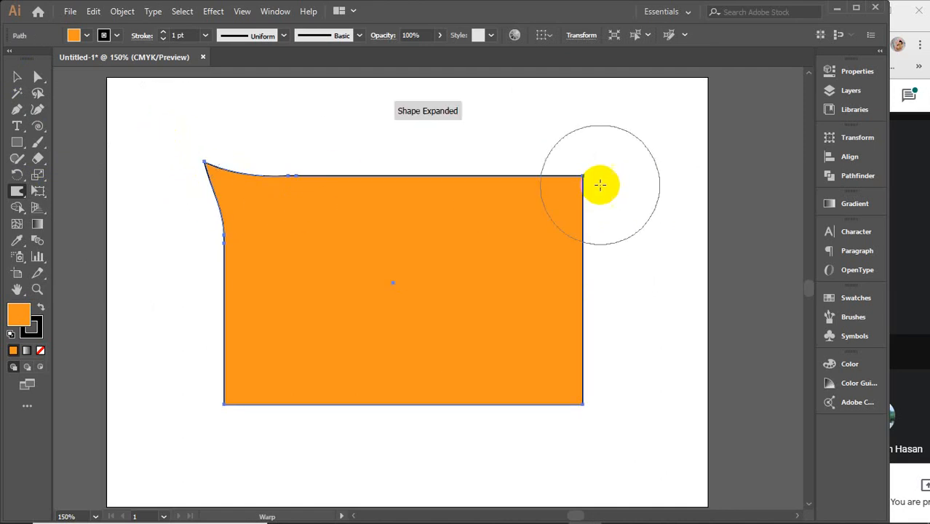
left_click_drag(600, 185, 617, 163)
left_click_drag(582, 394, 610, 418)
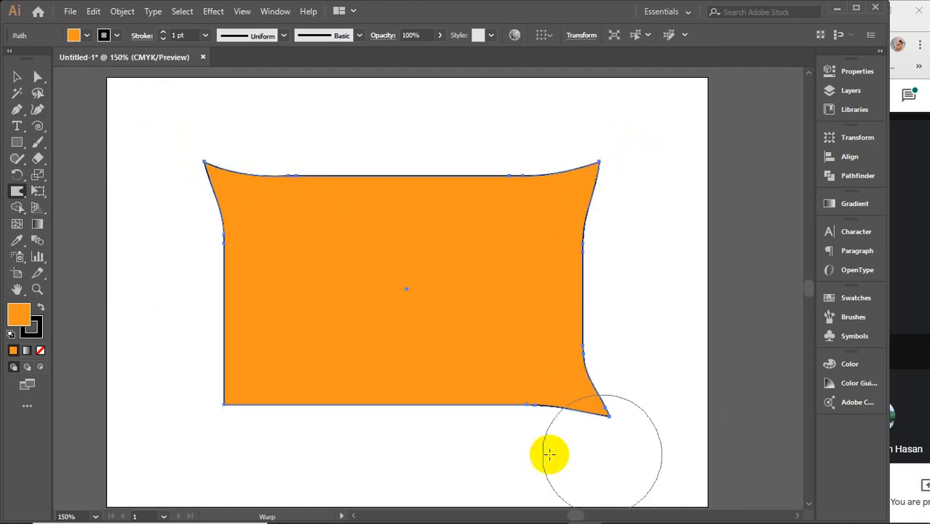
left_click_drag(253, 383, 158, 445)
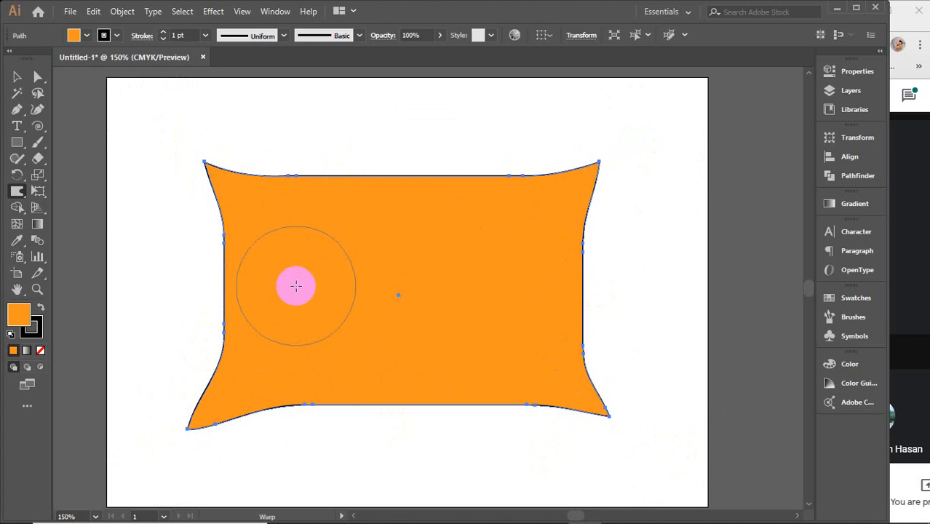
Step: Warp the left, top, right and bottom edges between the pointed corners into irregular waves
mouse_move(219, 297)
left_mouse_down()
mouse_move(258, 298)
mouse_move(273, 278)
left_mouse_up()
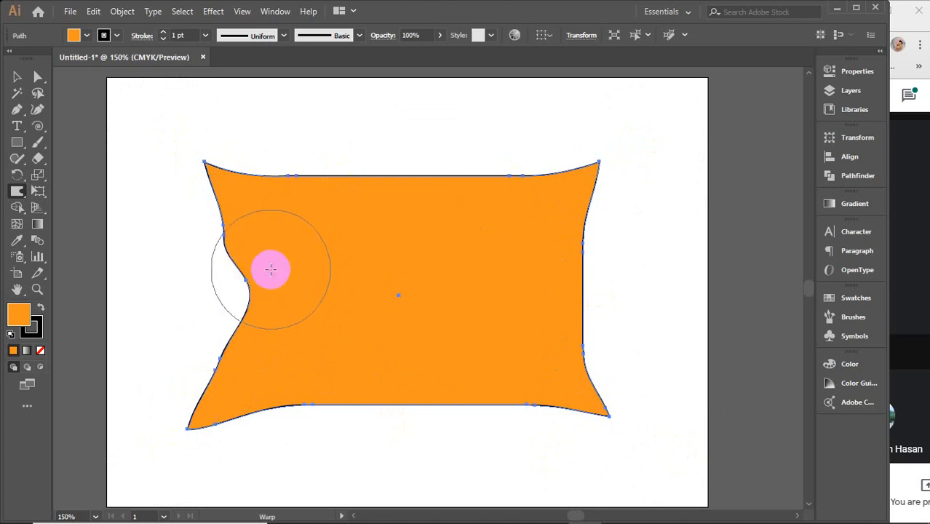
mouse_move(307, 167)
left_mouse_down()
mouse_move(302, 208)
mouse_move(382, 190)
mouse_move(461, 156)
left_mouse_up()
mouse_move(461, 156)
left_mouse_down()
mouse_move(473, 238)
mouse_move(530, 224)
mouse_move(526, 158)
left_mouse_up()
mouse_move(553, 264)
left_mouse_down()
mouse_move(562, 286)
mouse_move(626, 305)
left_mouse_up()
mouse_move(446, 354)
left_mouse_down()
mouse_move(307, 308)
mouse_move(270, 306)
mouse_move(279, 317)
mouse_move(542, 308)
mouse_move(492, 390)
mouse_move(409, 415)
mouse_move(383, 389)
mouse_move(287, 380)
mouse_move(207, 416)
left_mouse_up()
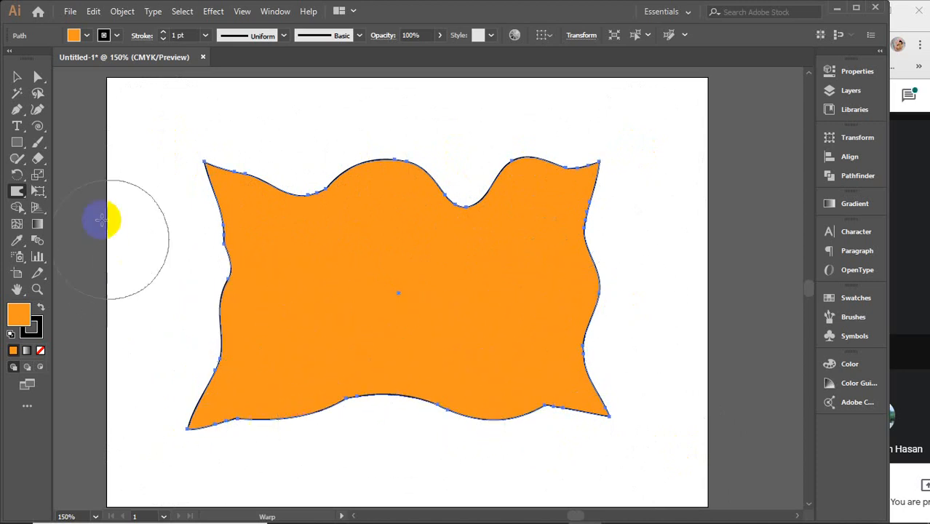
Step: Delete the warped wavy shape and bring back an undistorted orange rectangle on the artboard
left_click(15, 78)
left_click(111, 168)
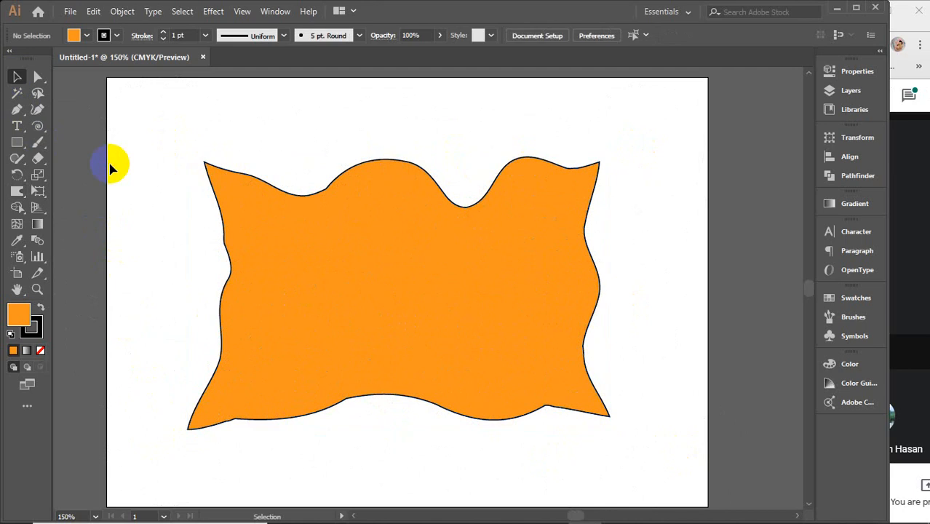
left_click(413, 252)
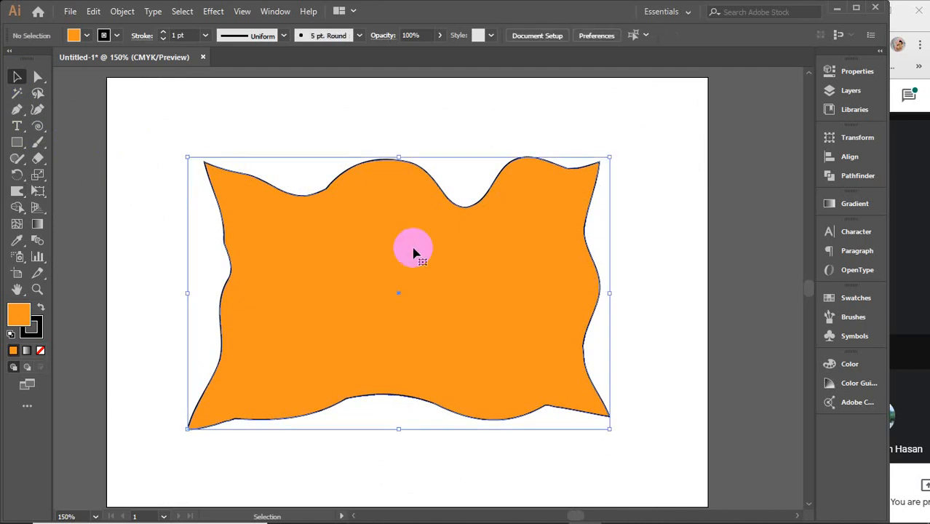
key("Delete")
key("ctrl+z")
key("ctrl+z")
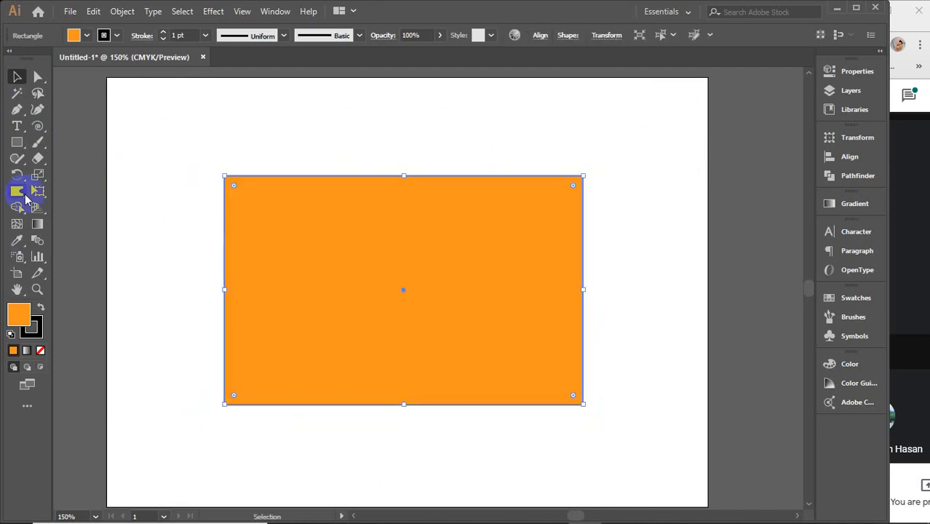
Step: Curl the rectangle's upper-left corner and two places along its top edge into spirals with the Twirl tool
left_click(21, 192)
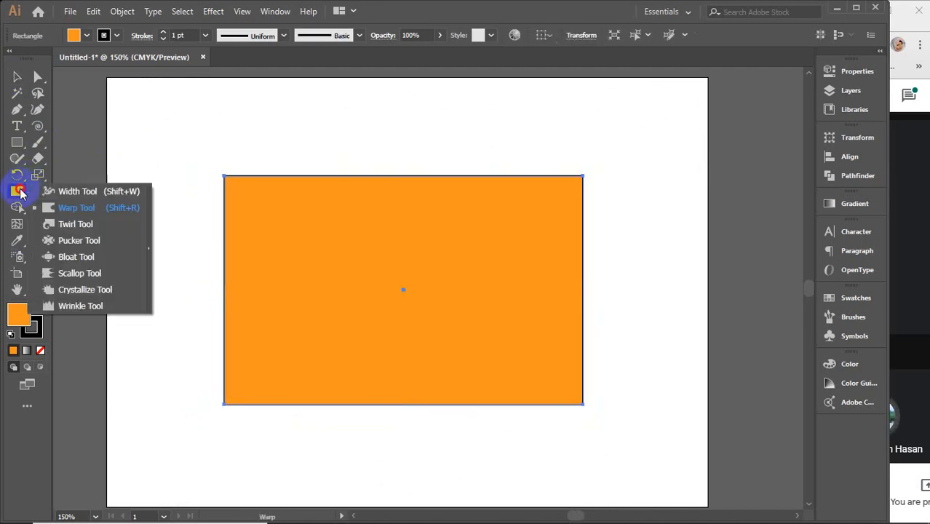
left_click(74, 228)
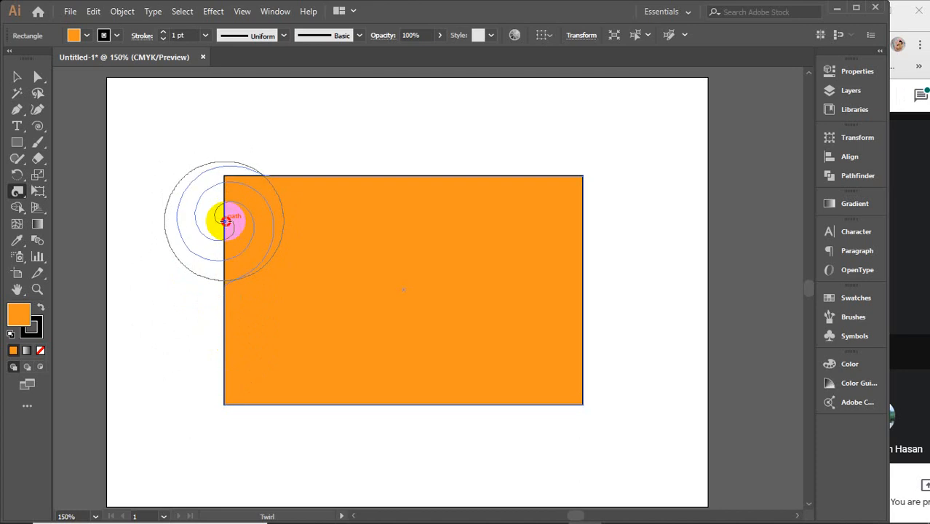
left_click(227, 221)
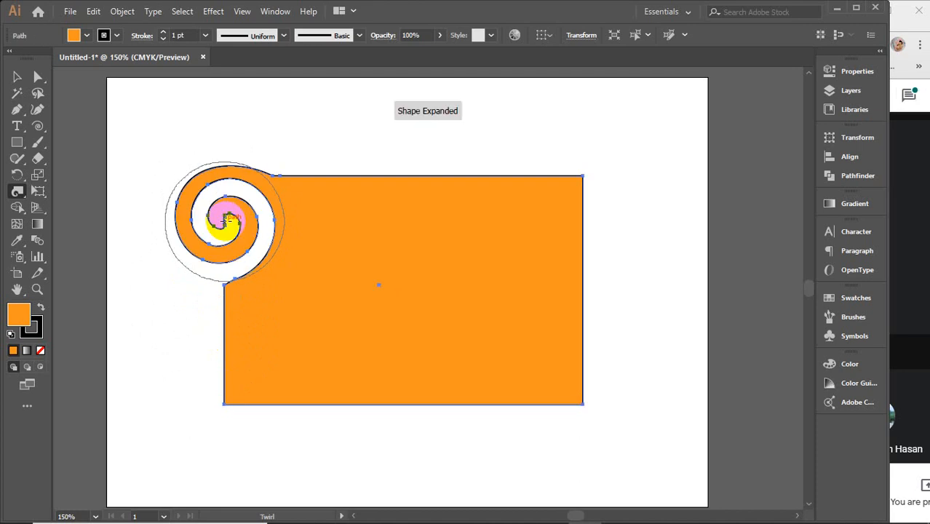
left_click(357, 190)
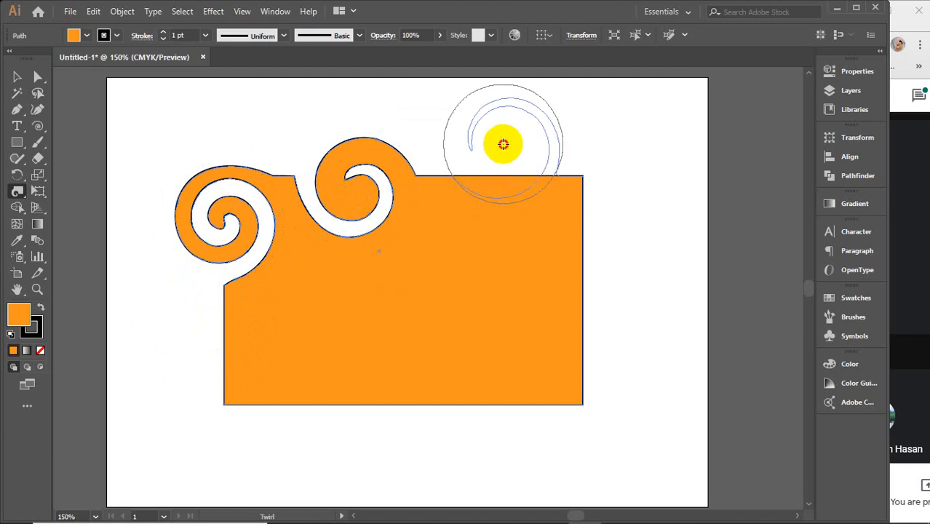
left_click_drag(503, 144, 503, 144)
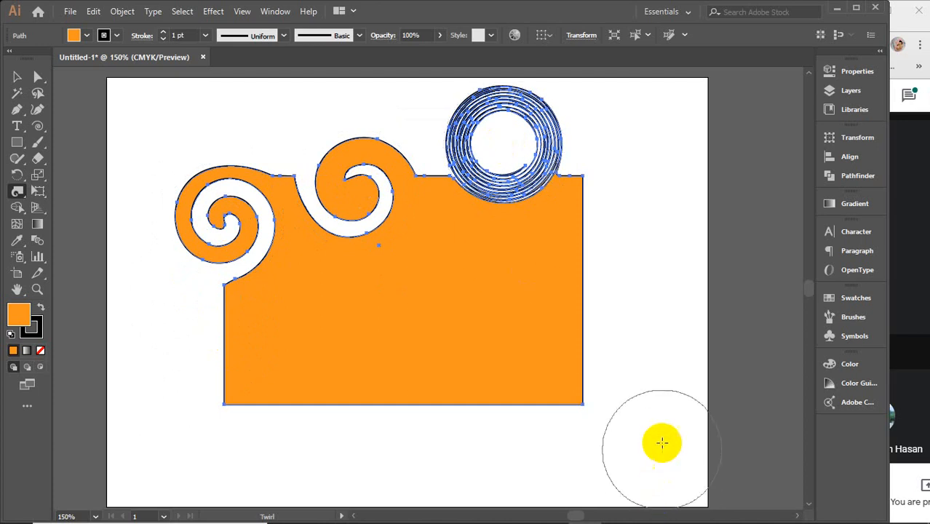
Step: Twirl the lower-right corner and the bottom, left and right edges of the orange shape into curls
left_click_drag(587, 389, 589, 387)
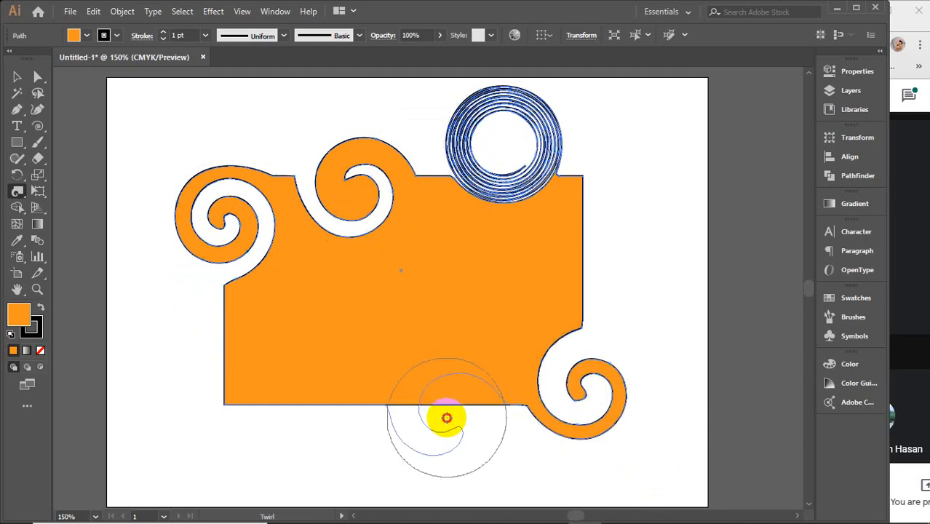
mouse_move(447, 417)
left_mouse_down()
mouse_move(272, 414)
mouse_move(217, 385)
left_mouse_up()
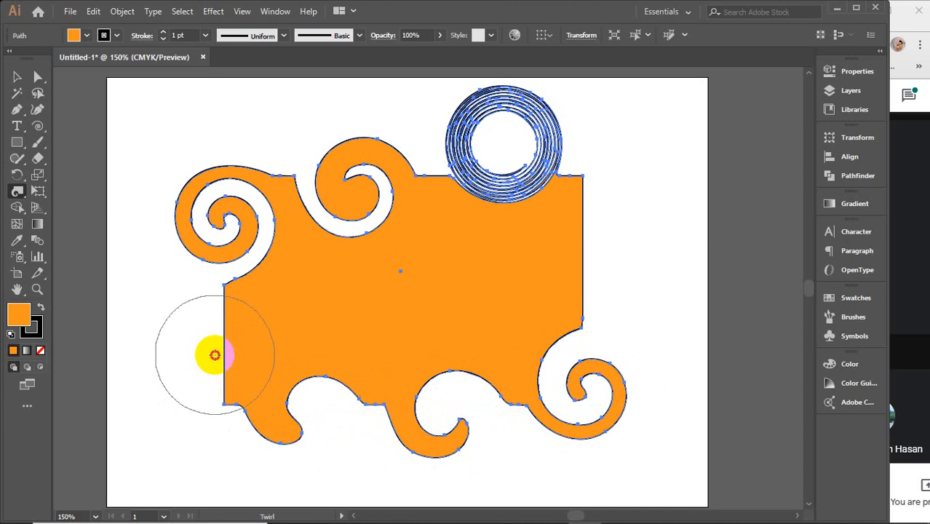
mouse_move(534, 310)
left_mouse_down()
mouse_move(546, 272)
mouse_move(558, 270)
left_mouse_up()
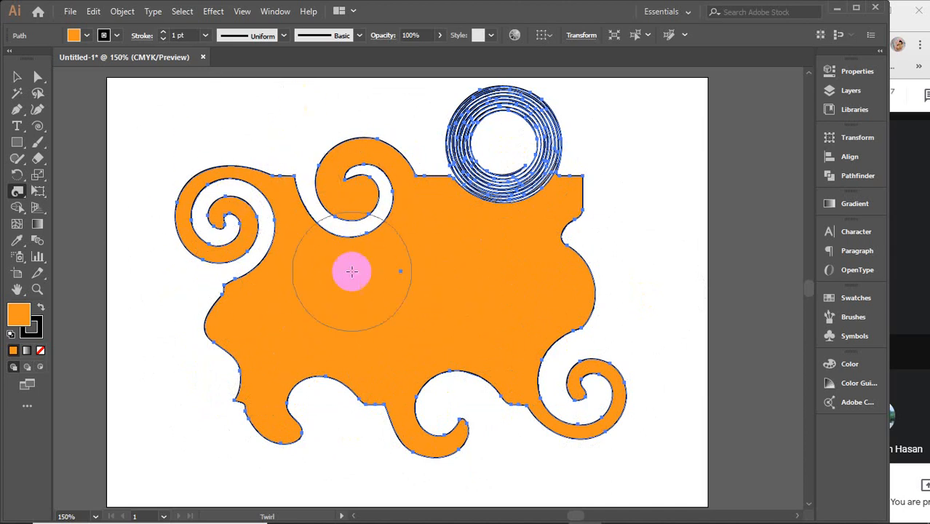
mouse_move(389, 226)
left_mouse_down()
mouse_move(331, 192)
mouse_move(390, 194)
mouse_move(380, 152)
mouse_move(389, 193)
left_mouse_up()
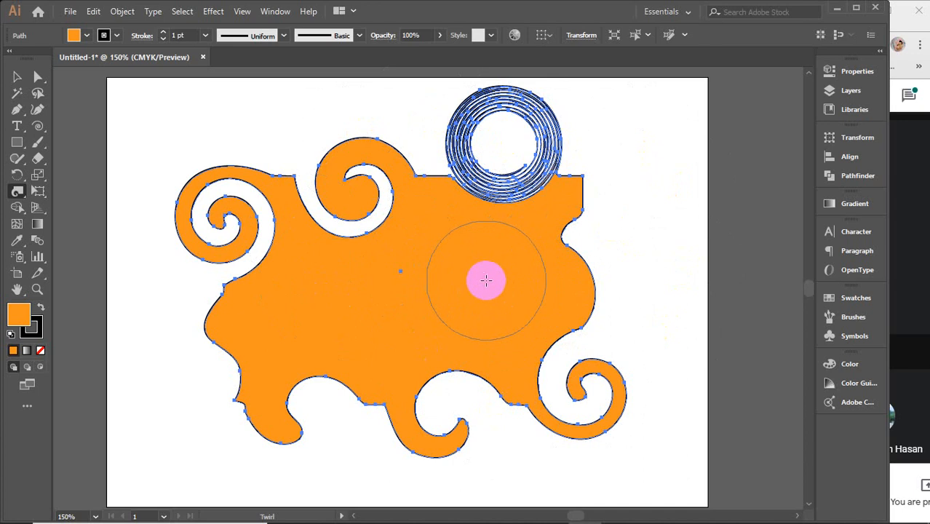
left_click_drag(601, 252, 602, 255)
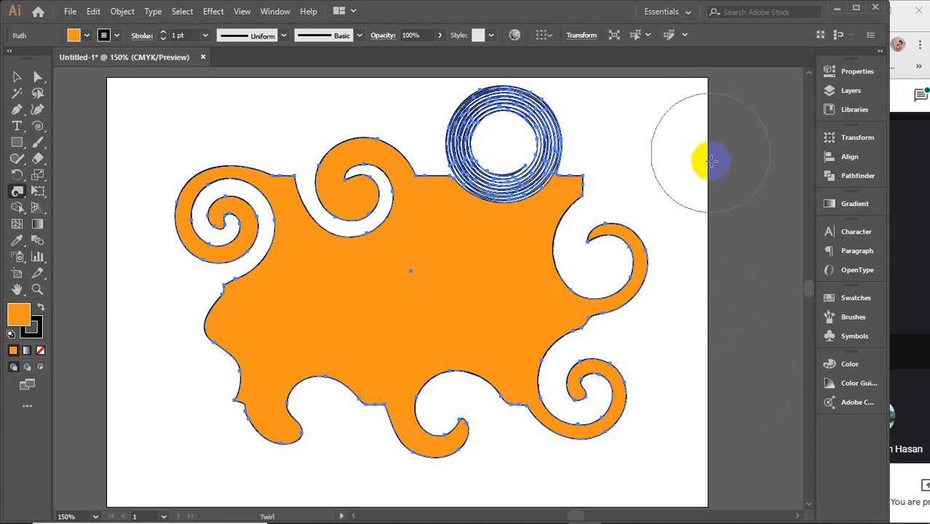
left_click(684, 34)
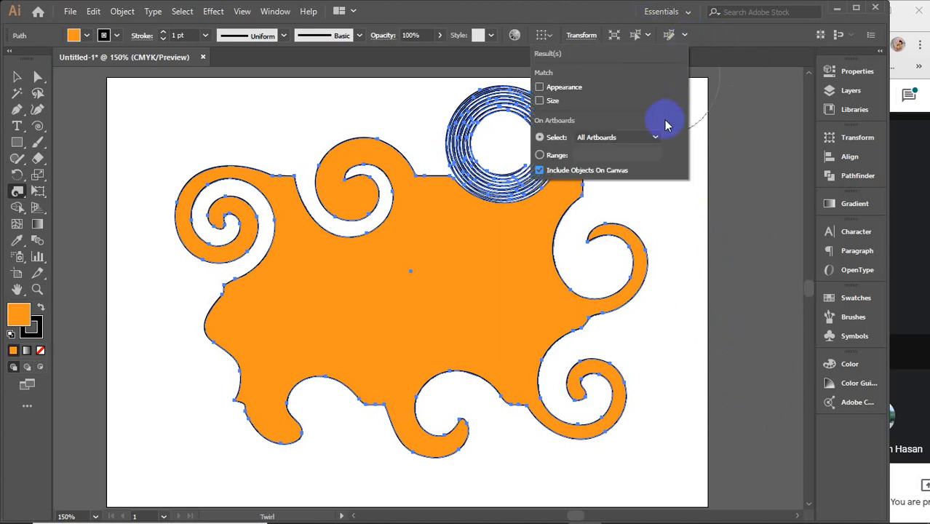
left_click(684, 34)
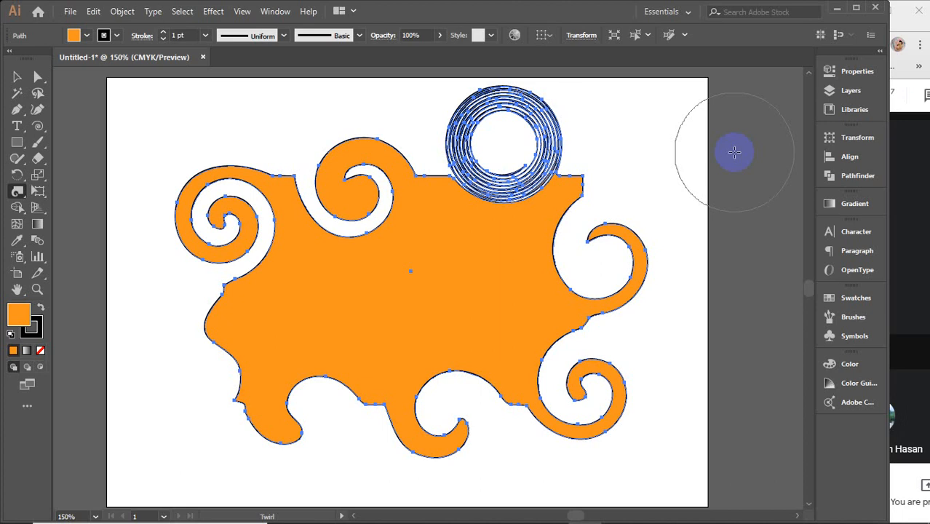
Step: Twirl the lower part of the shape's left edge into a spiral, and delete the whole shape
left_click(17, 77)
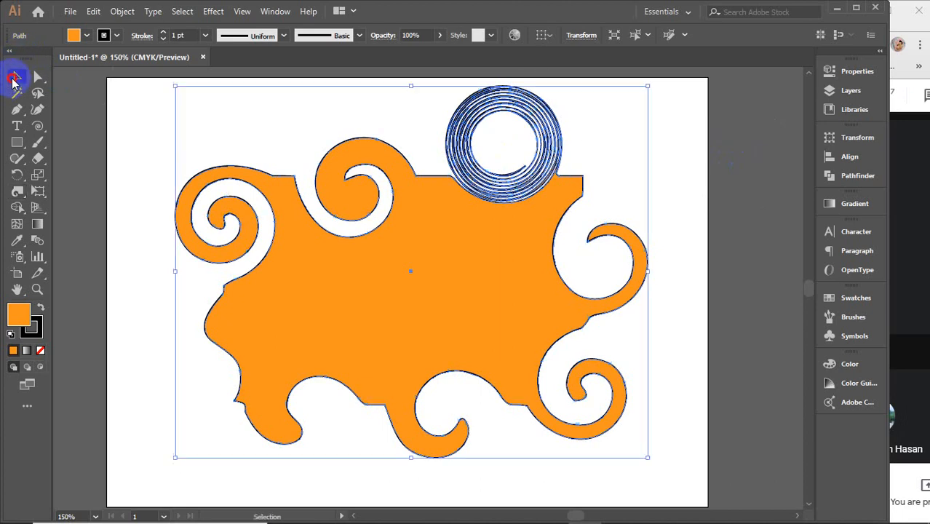
left_click(339, 275)
left_click(17, 191)
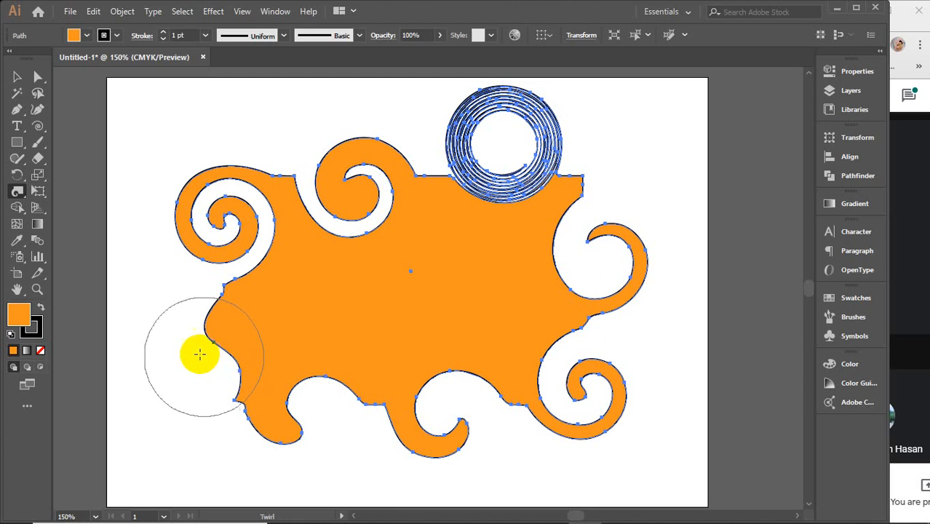
left_click_drag(200, 355, 206, 353)
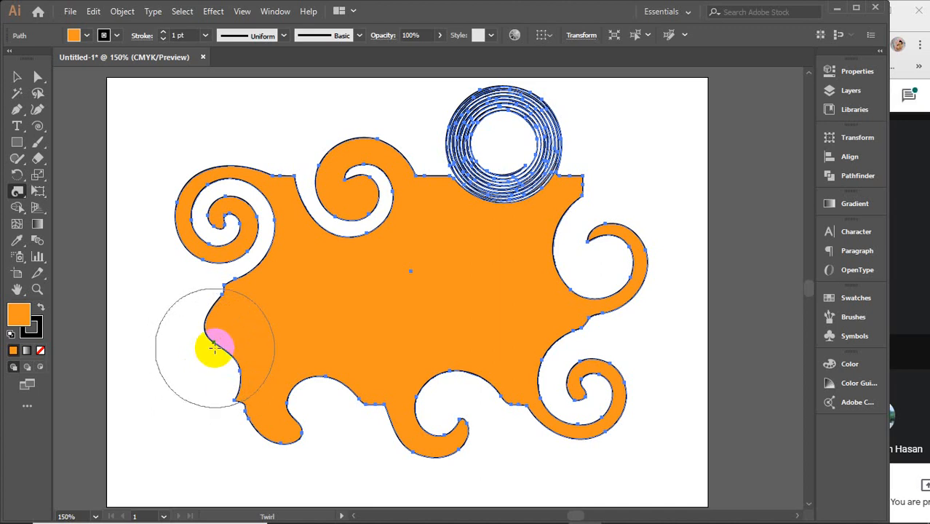
mouse_move(219, 346)
left_mouse_down()
mouse_move(208, 354)
mouse_move(218, 355)
left_mouse_up()
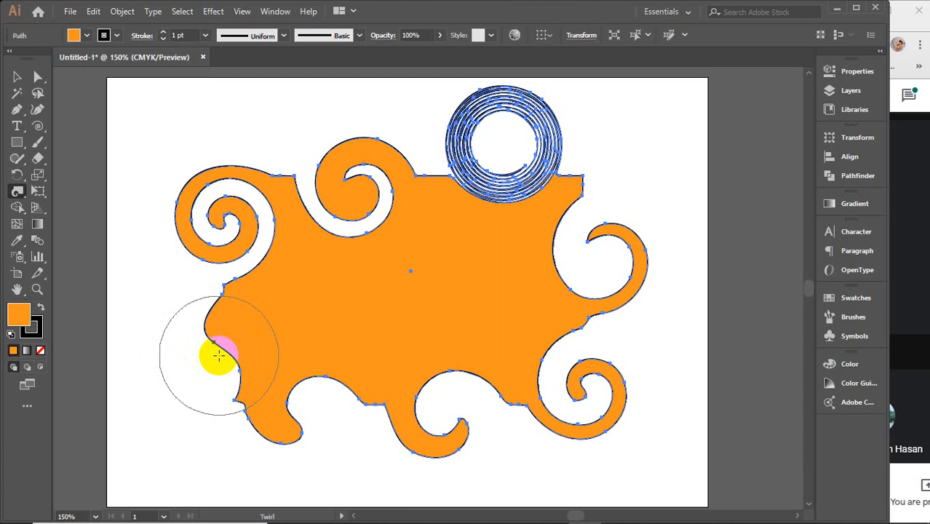
left_click_drag(219, 355, 216, 355)
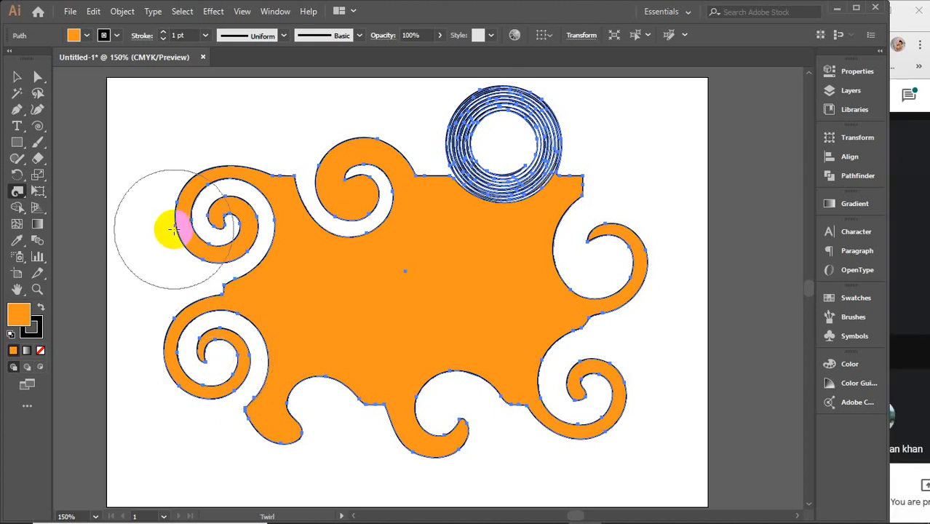
key("Delete")
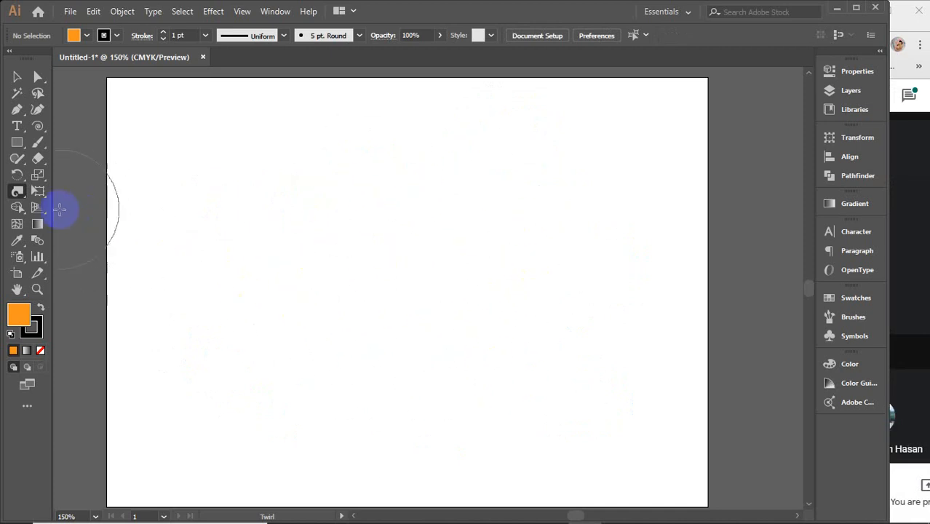
left_click(15, 192)
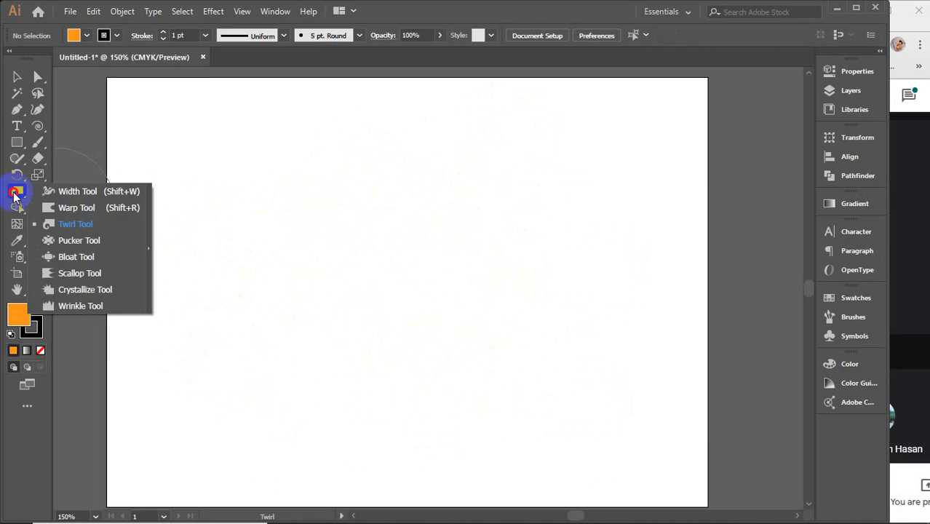
left_click(68, 223)
left_click(18, 195)
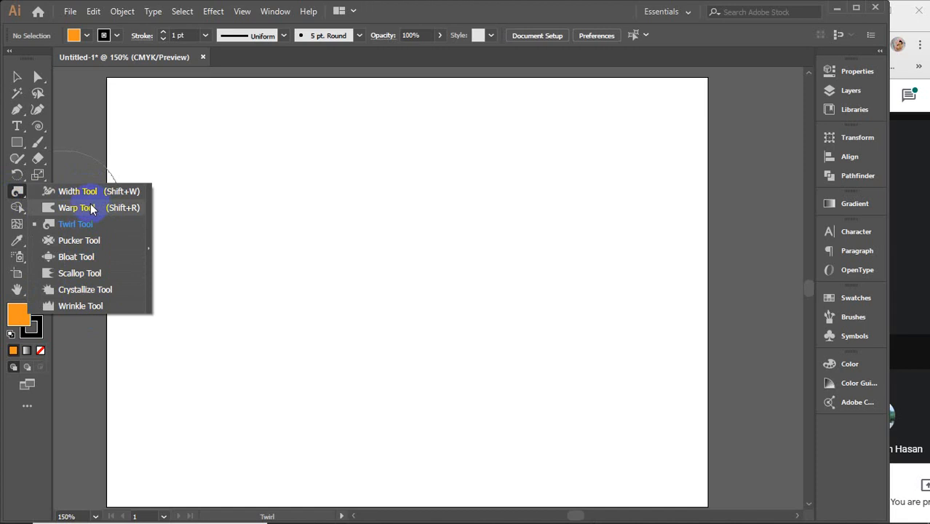
left_click(73, 224)
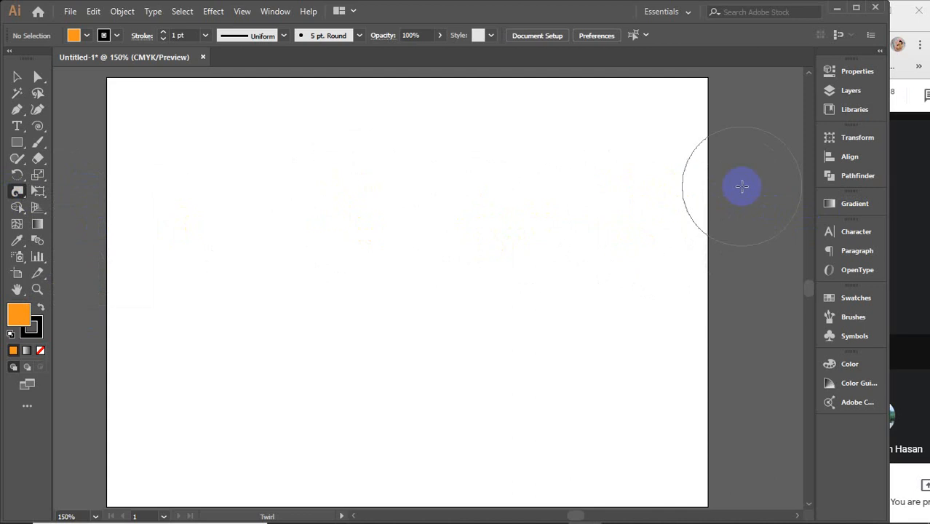
left_click(659, 187)
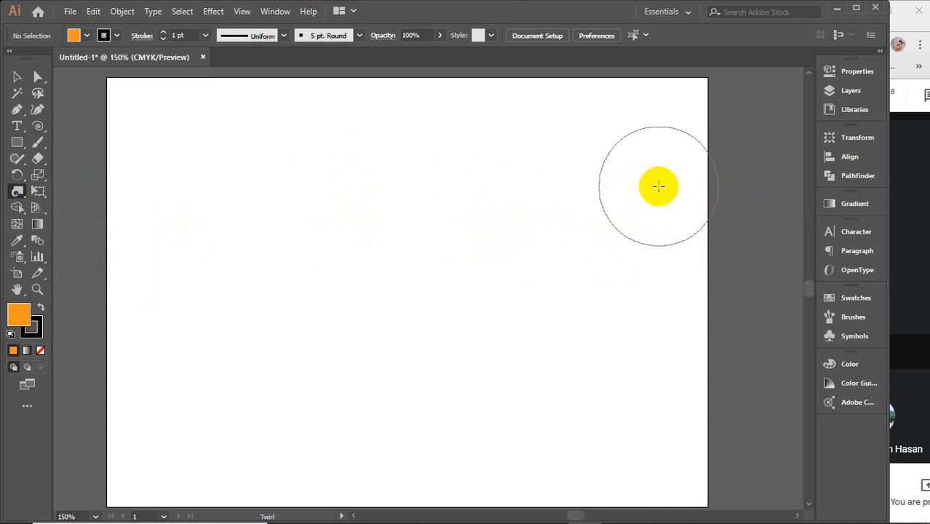
right_click(658, 186)
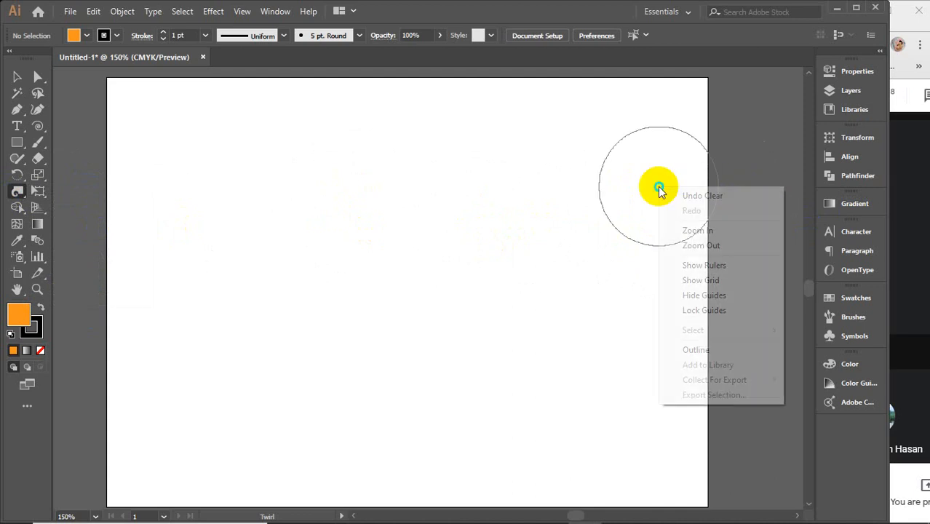
left_click(548, 197)
left_click(548, 196)
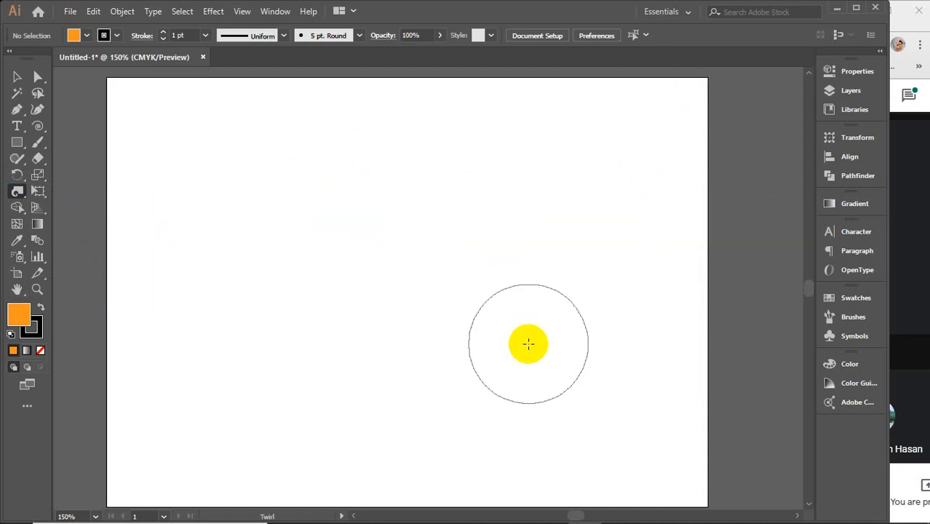
left_click(17, 191)
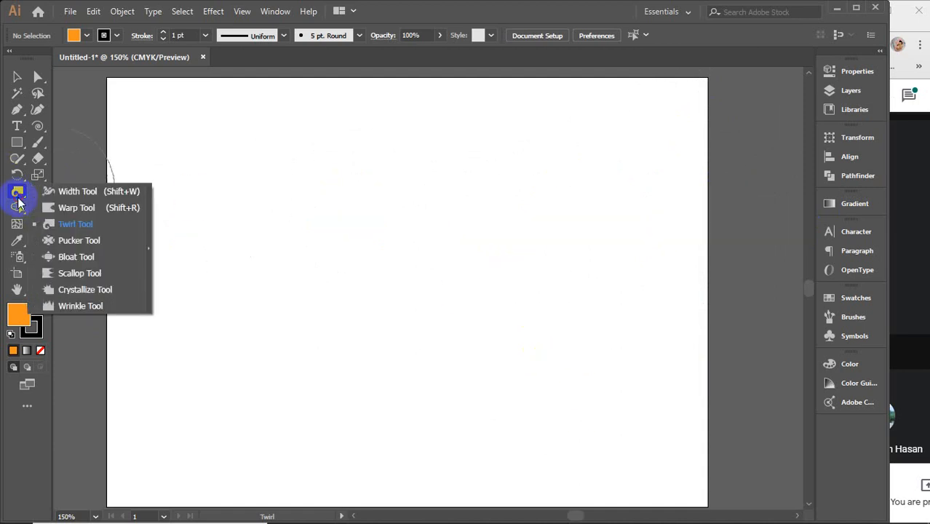
left_click_drag(18, 203, 76, 257)
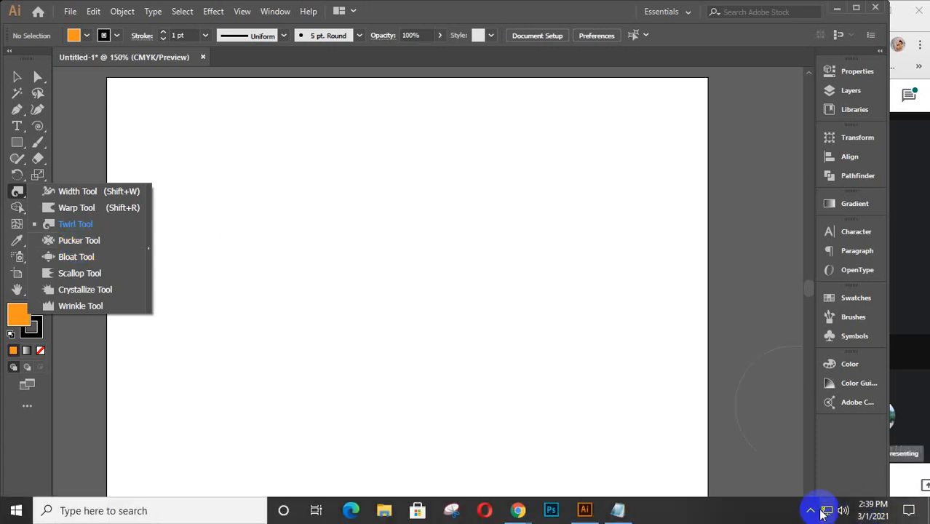
left_click(810, 512)
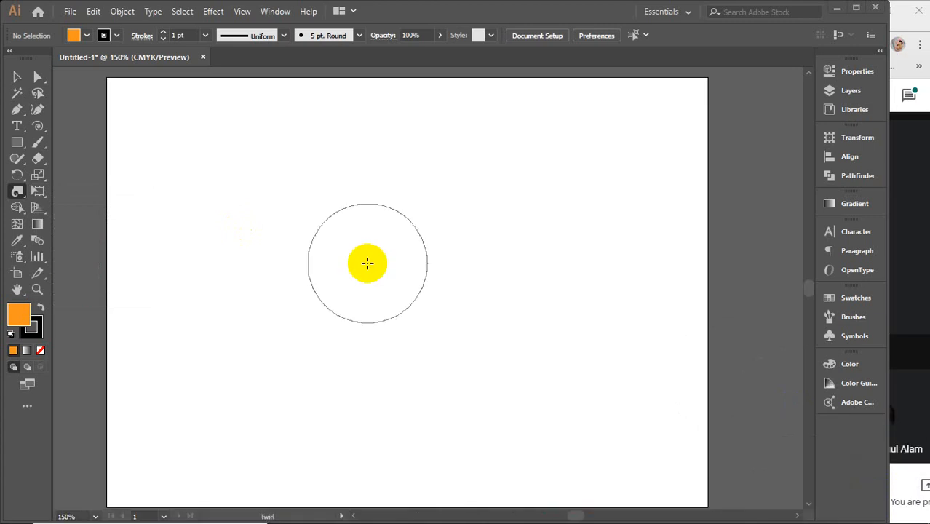
Step: Draw a long diagonal line across the artboard with the Line Segment tool and give it a green stroke
left_click(41, 127)
left_click(91, 126)
left_click_drag(589, 175, 383, 409)
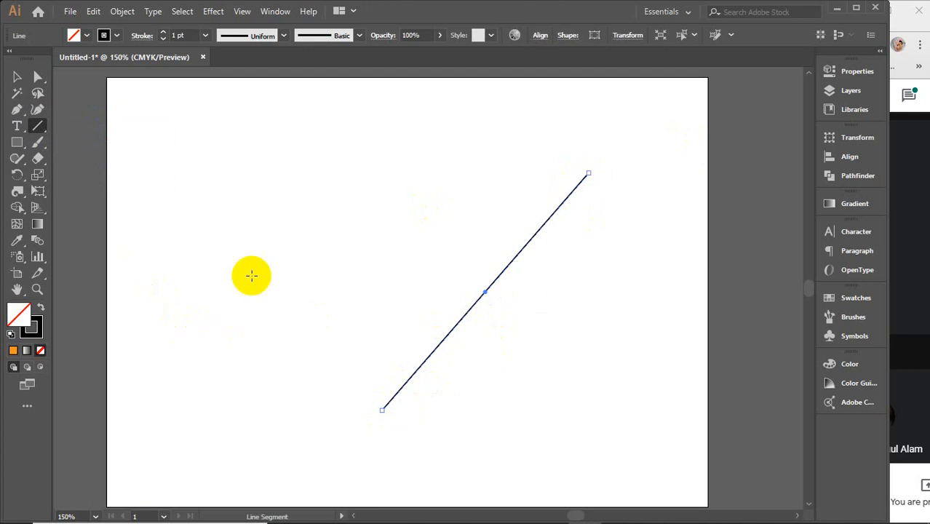
left_click(114, 35)
left_click(132, 59)
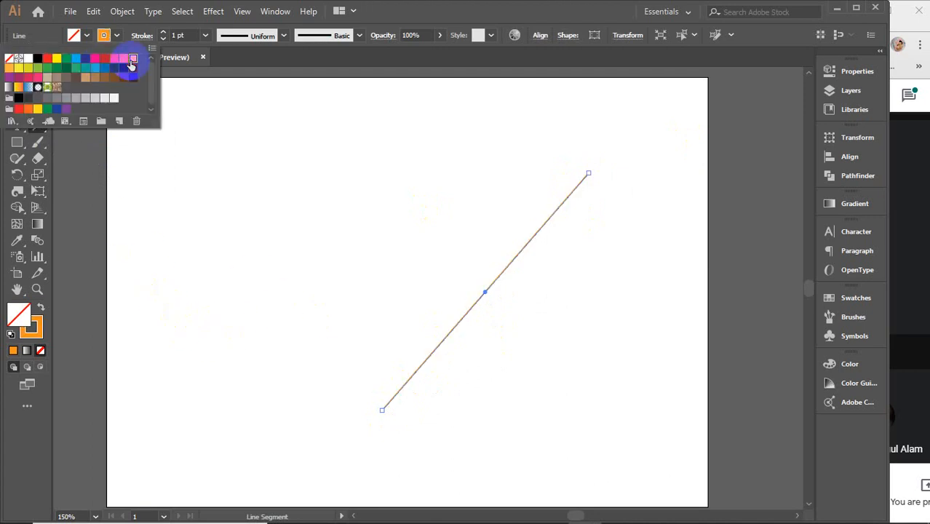
left_click(65, 61)
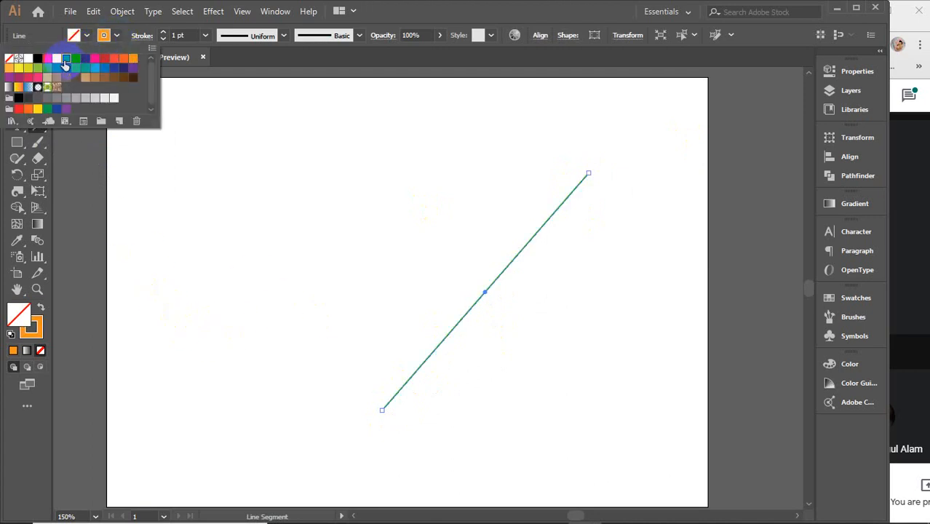
left_click(103, 35)
Step: Wind the upper end of the green line into a multi-turn spiral with the Twirl tool
left_click(17, 190)
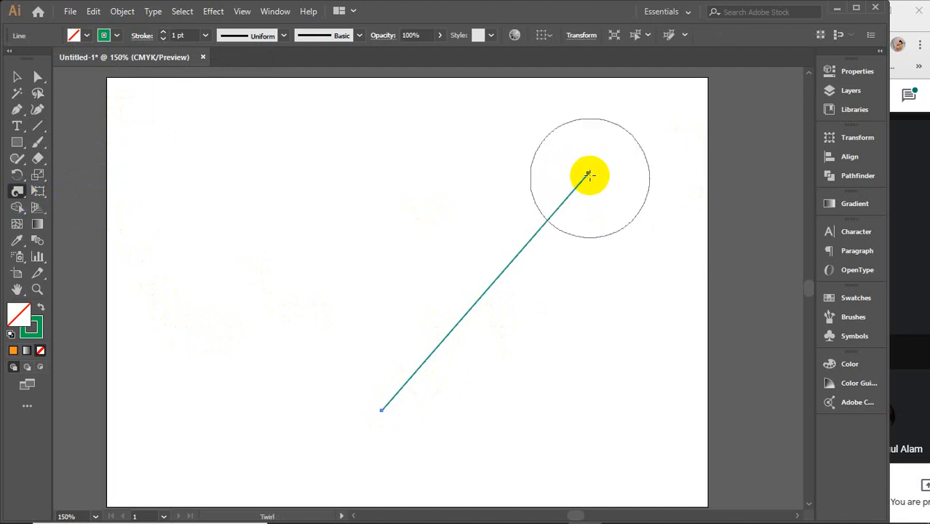
left_click_drag(589, 174, 588, 174)
left_click(18, 77)
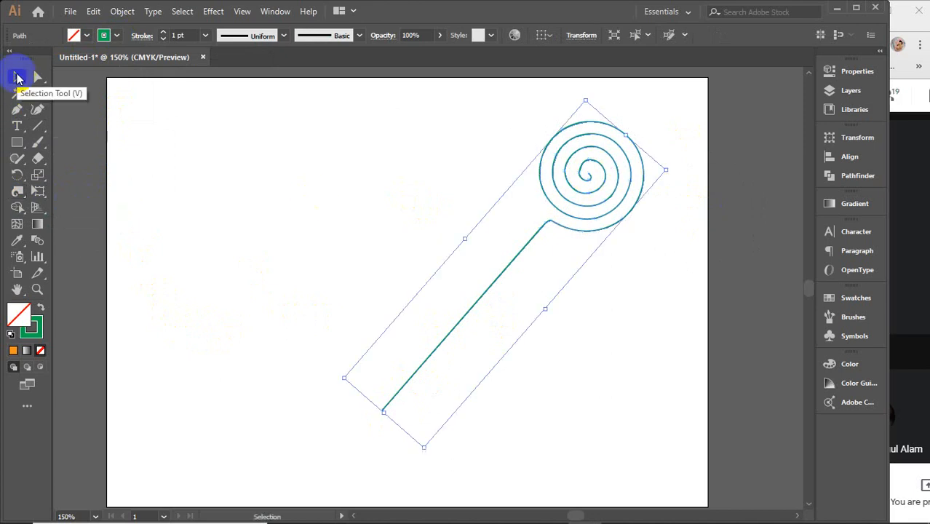
Step: Thicken the green spiral line's stroke to 3 pt, raise it to 4 pt, and deselect the line
left_click(181, 36)
type("3")
key("Return")
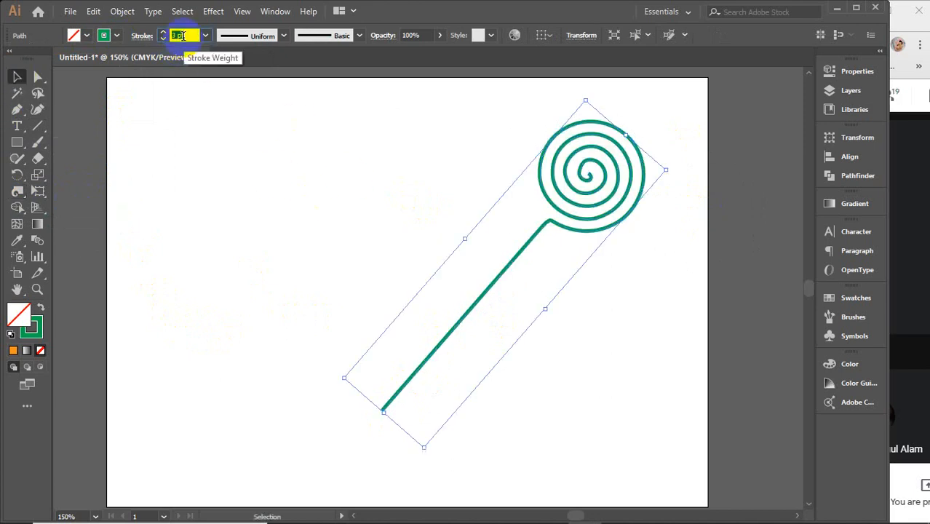
key("Up")
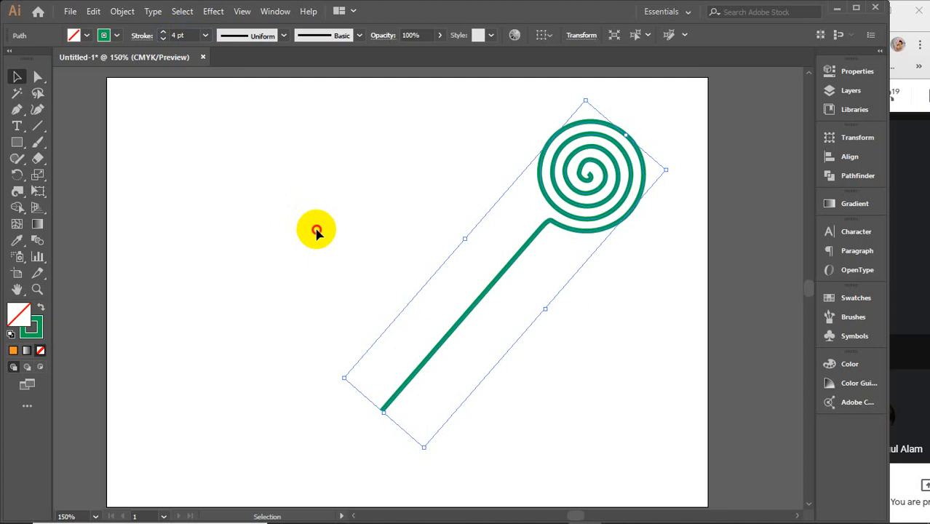
left_click(317, 231)
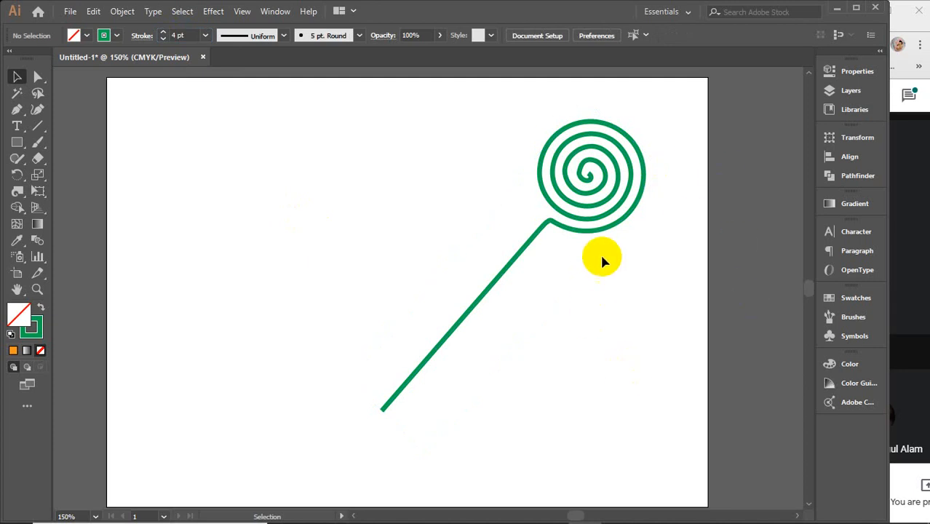
Step: Move the green spiral line slightly downward, and delete it from the artboard
left_click(602, 206)
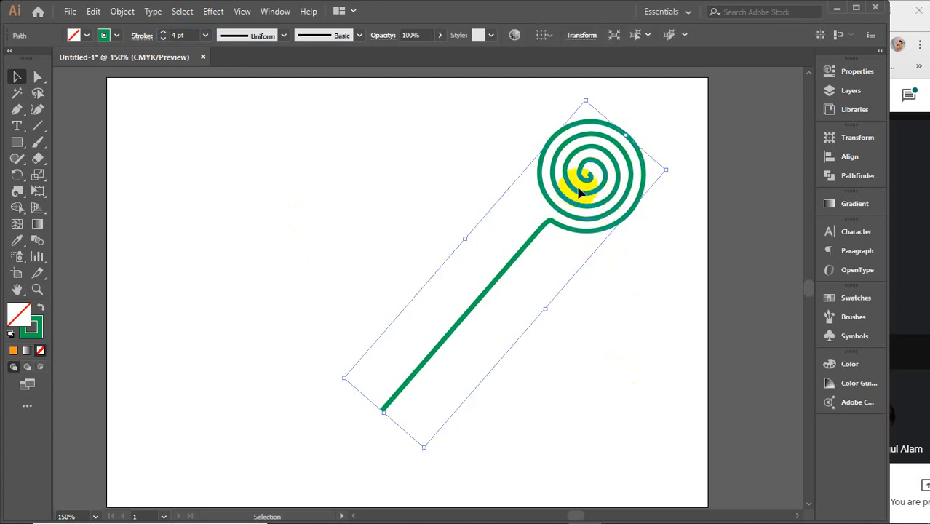
left_click_drag(572, 190, 572, 204)
left_click(401, 181)
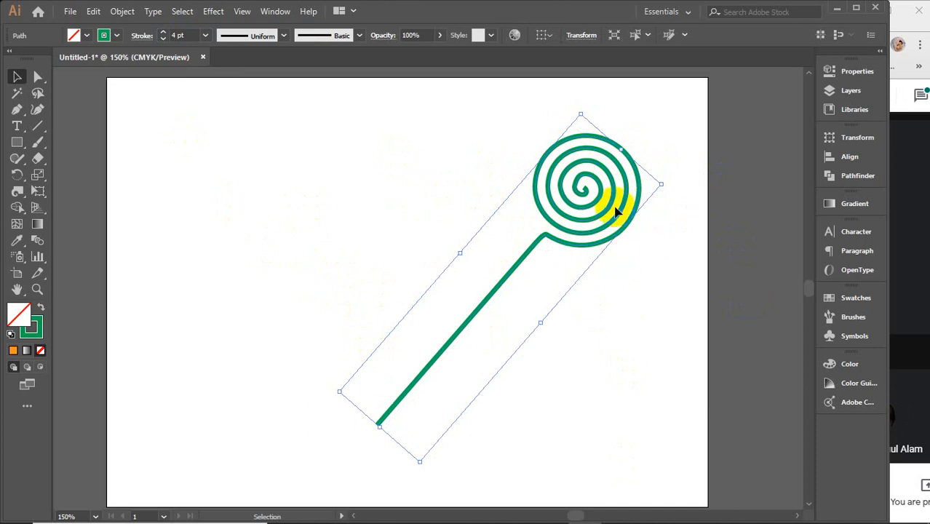
left_click(659, 266)
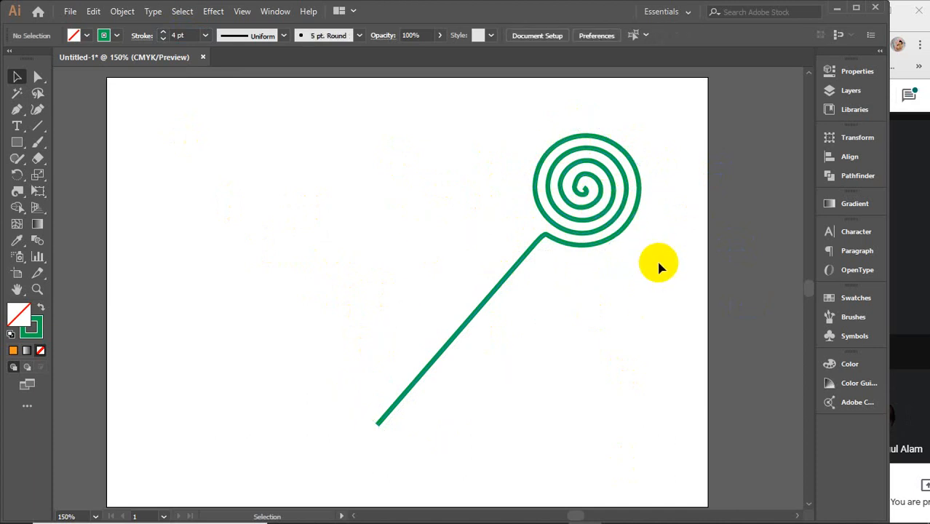
left_click_drag(694, 155, 509, 263)
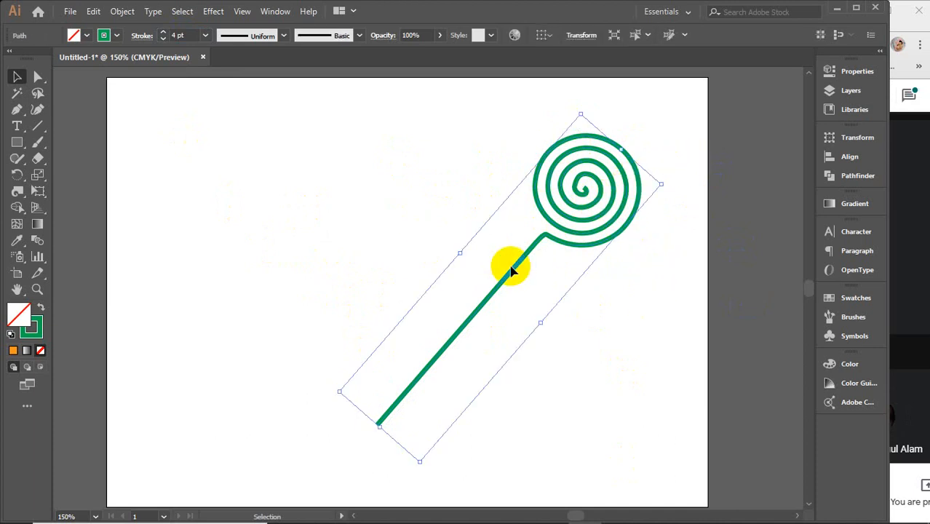
key("Delete")
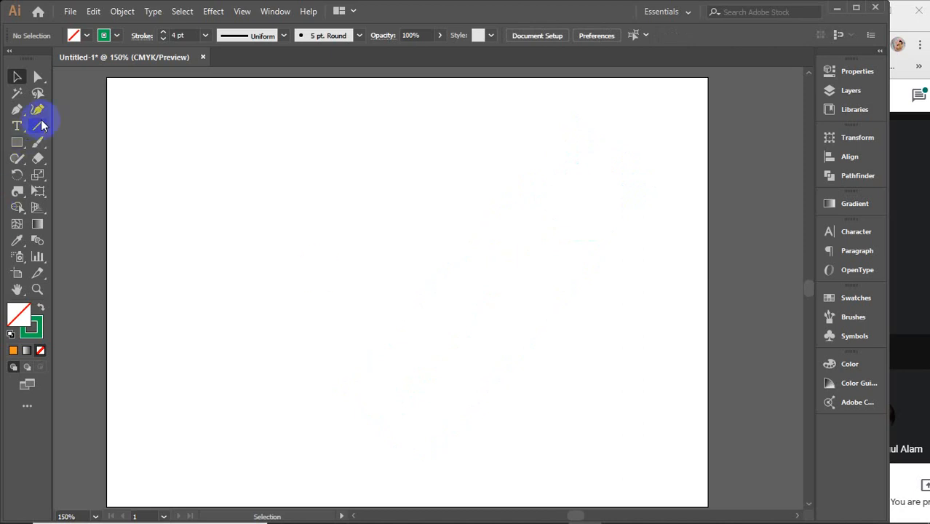
Step: Paint a single green dot in the middle of the artboard with the Paintbrush, and try to twirl it
left_click(38, 142)
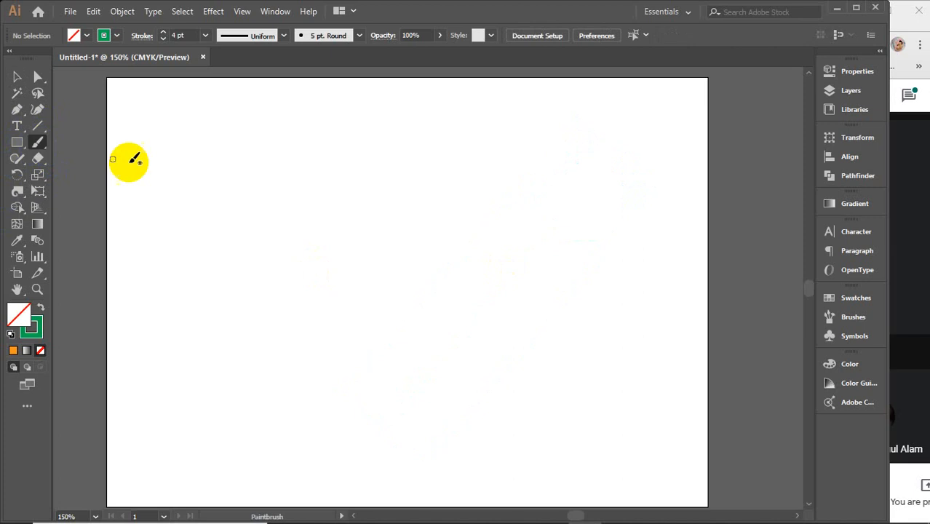
left_click(407, 244)
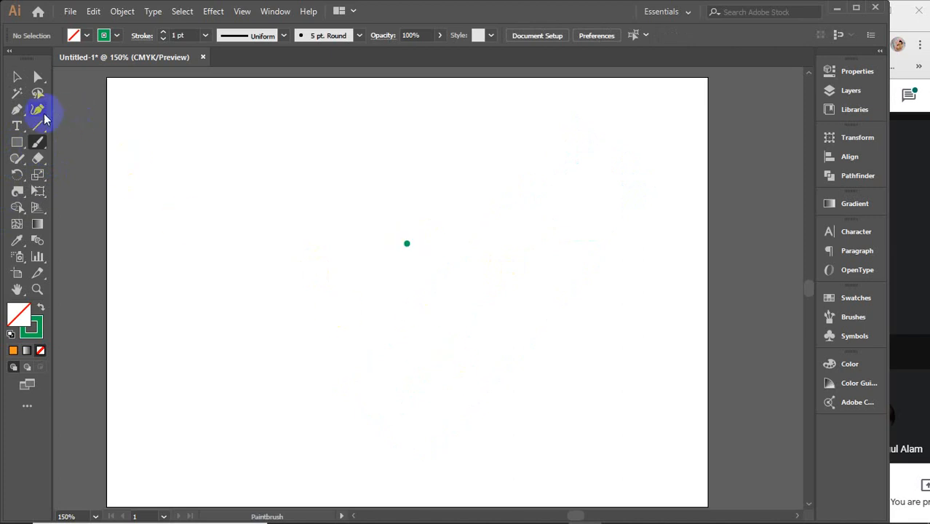
left_click(17, 191)
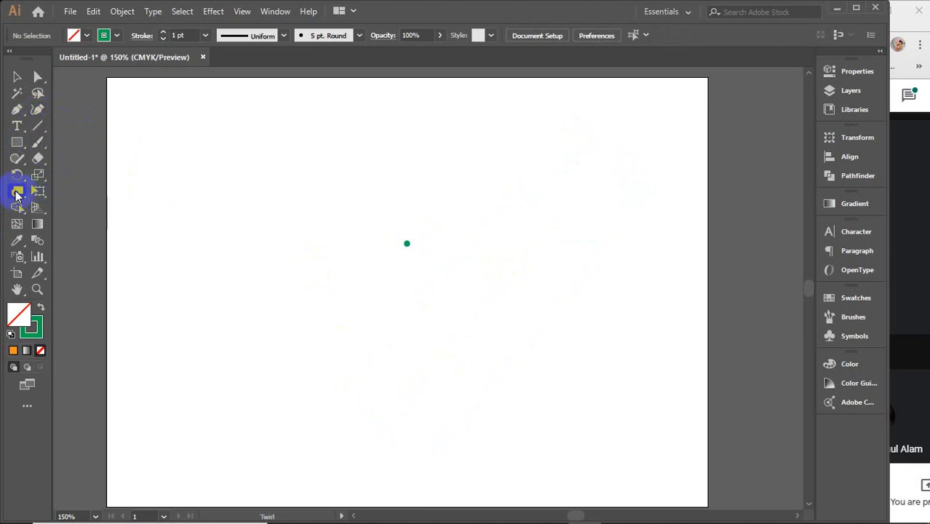
left_click(407, 246)
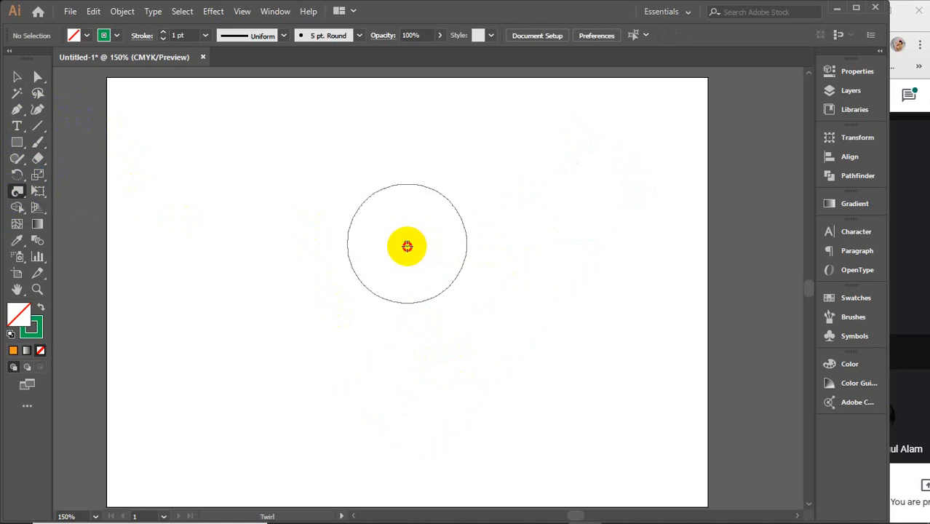
left_click(406, 244)
left_click(407, 244)
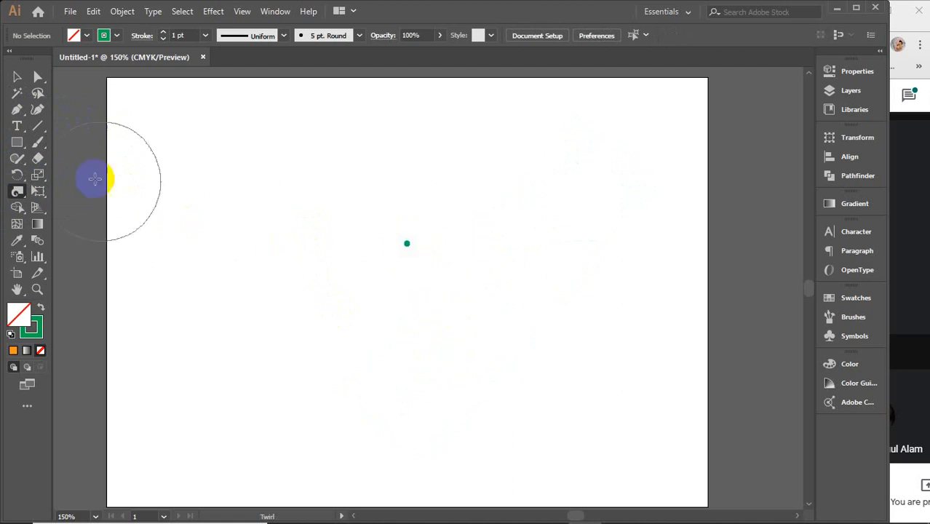
Step: Extend the dot with a short diagonal Paintbrush stroke, and wind it into a tight curl with the Twirl tool
left_click(38, 145)
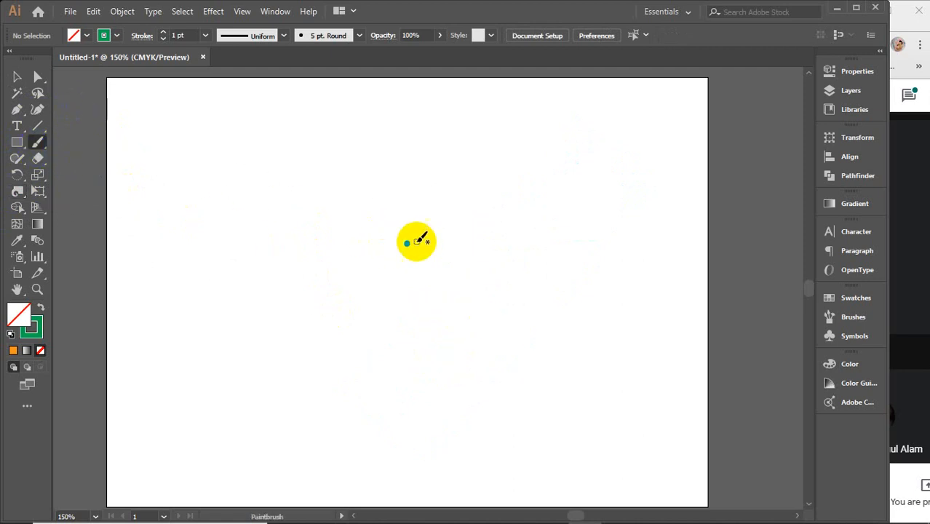
left_click(406, 243)
left_click_drag(407, 243, 415, 255)
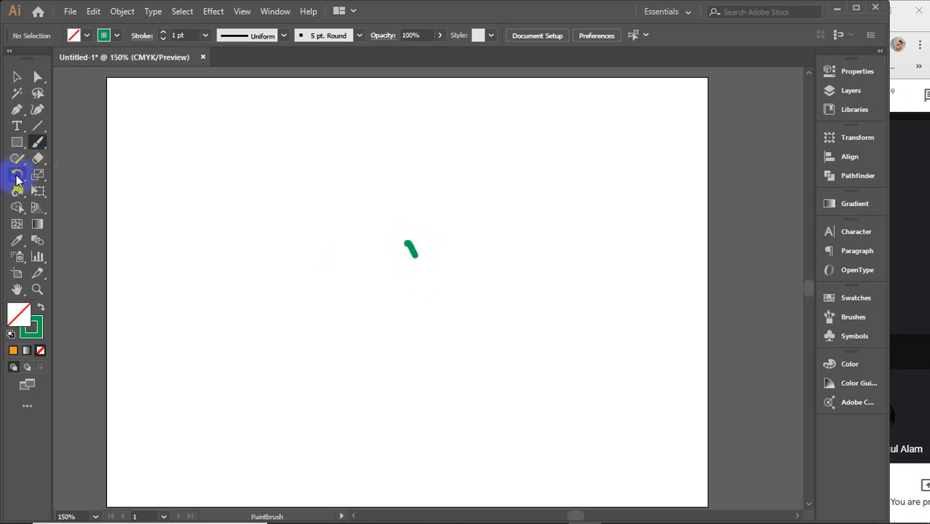
left_click(18, 191)
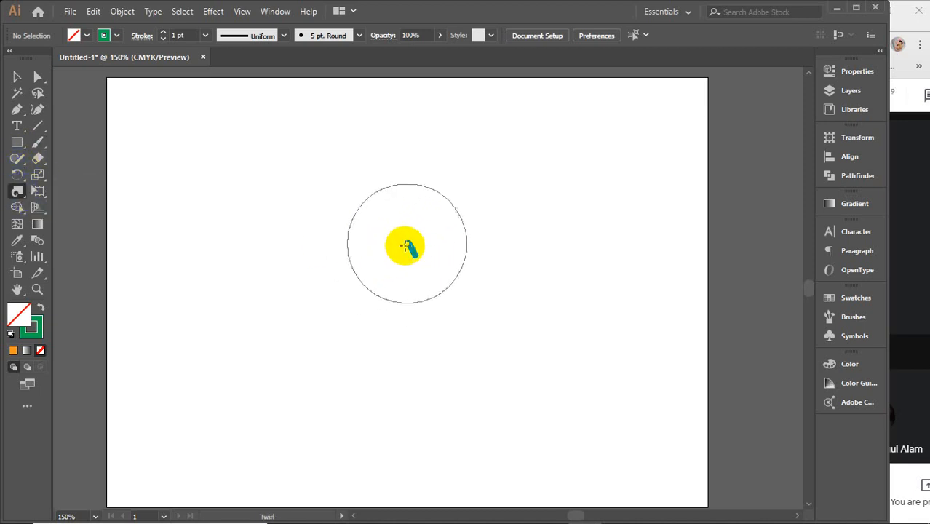
left_click_drag(409, 245, 415, 247)
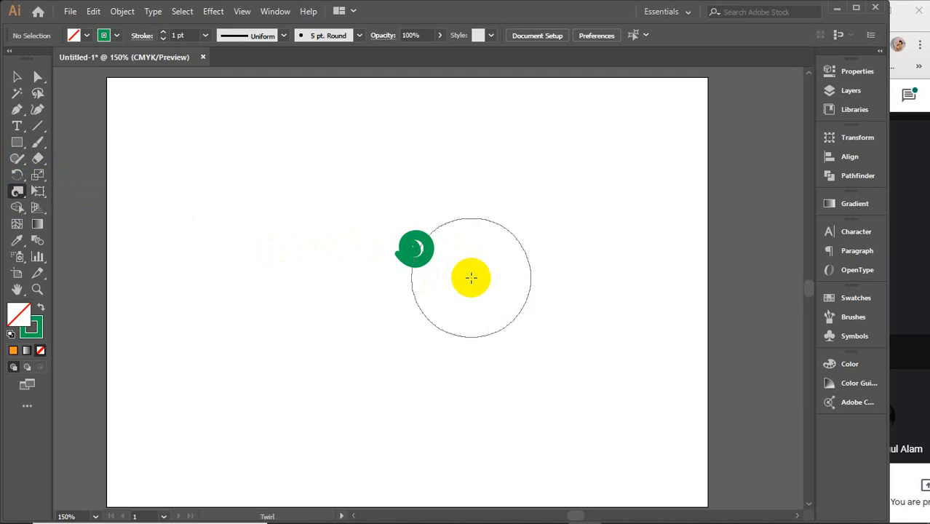
Step: Thin the green curl's stroke weight to 0.25 pt, and delete the curl
left_click(188, 35)
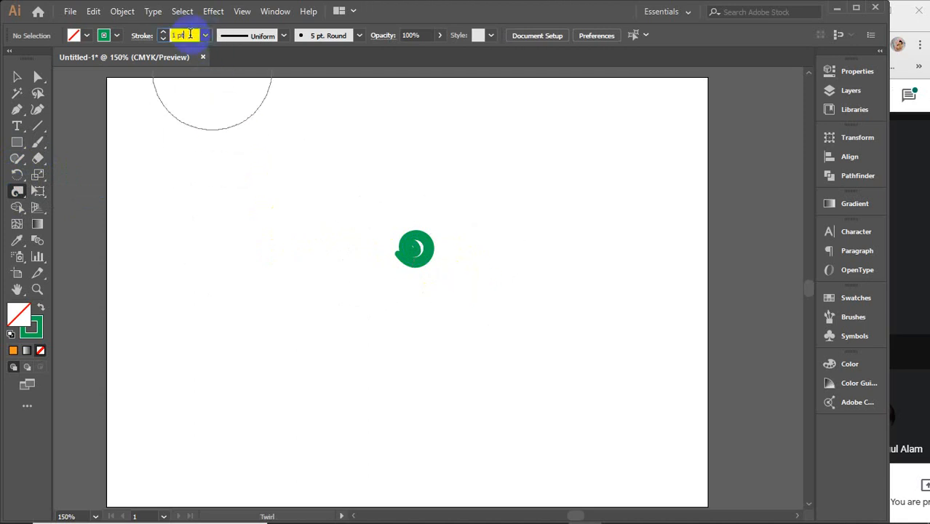
left_click(19, 77)
left_click_drag(365, 207, 431, 272)
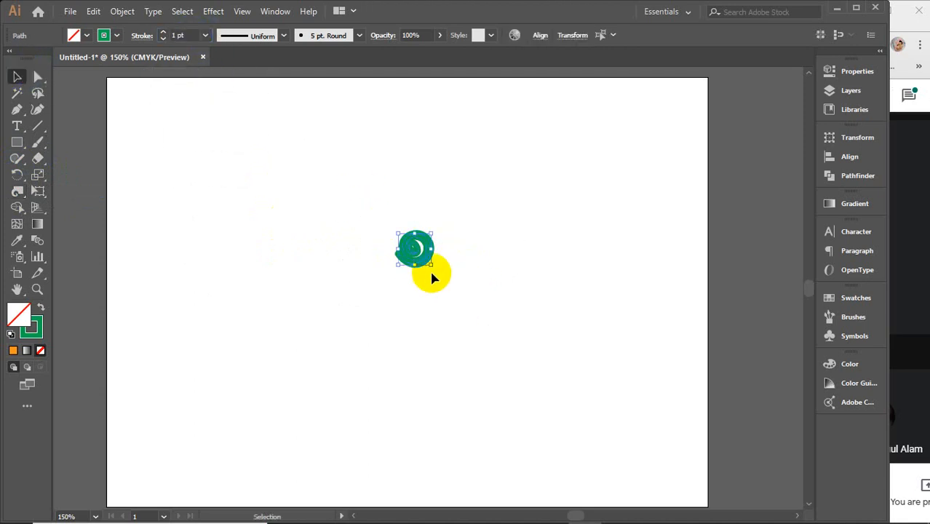
left_click(190, 34)
scroll(190, 35, "down", 1)
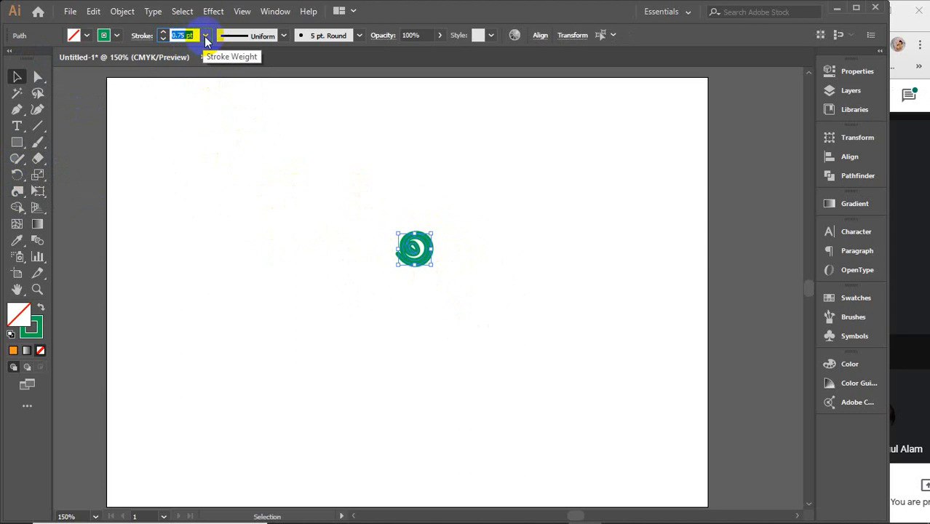
left_click(206, 36)
left_click(210, 47)
left_click(308, 179)
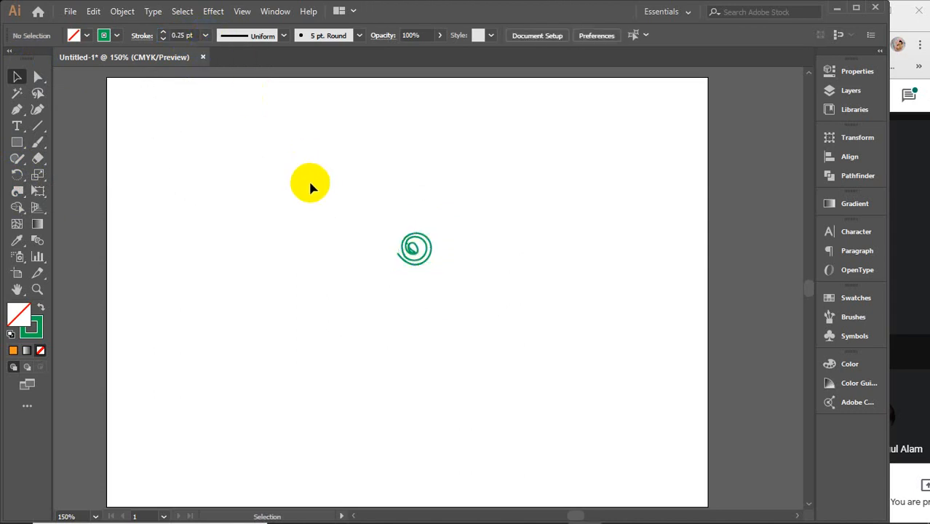
left_click_drag(403, 225, 460, 314)
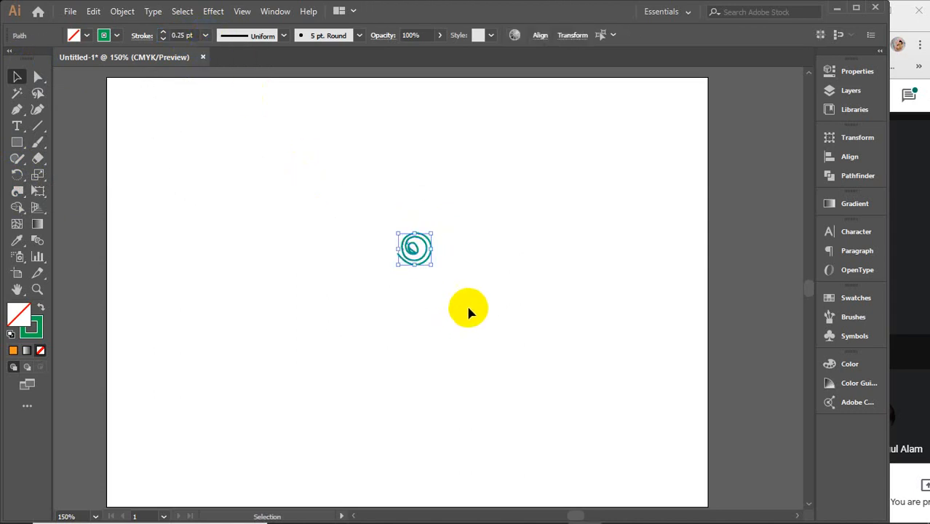
key("Delete")
left_click(915, 296)
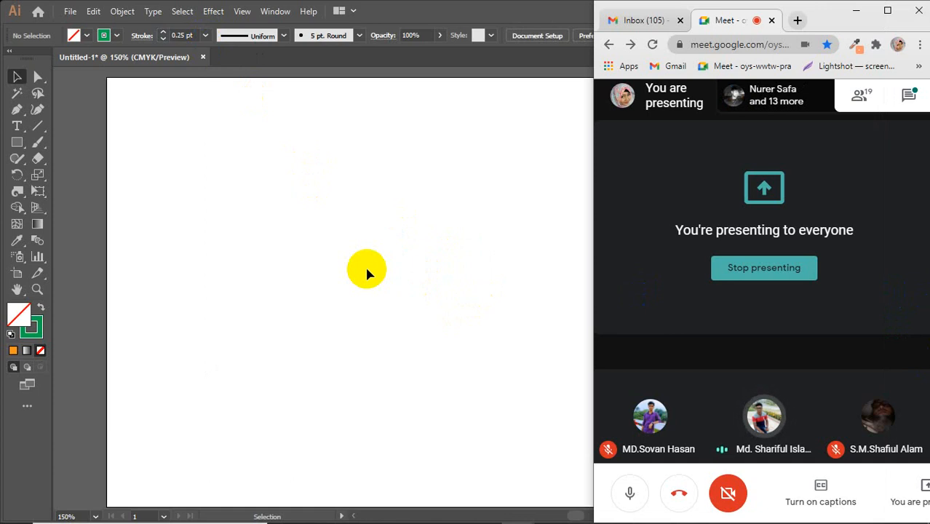
left_click(367, 270)
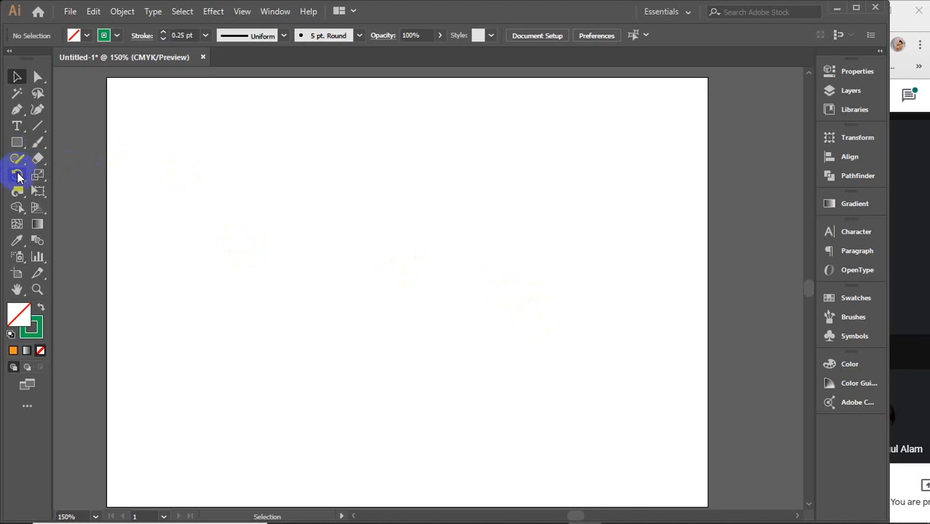
left_click(925, 302)
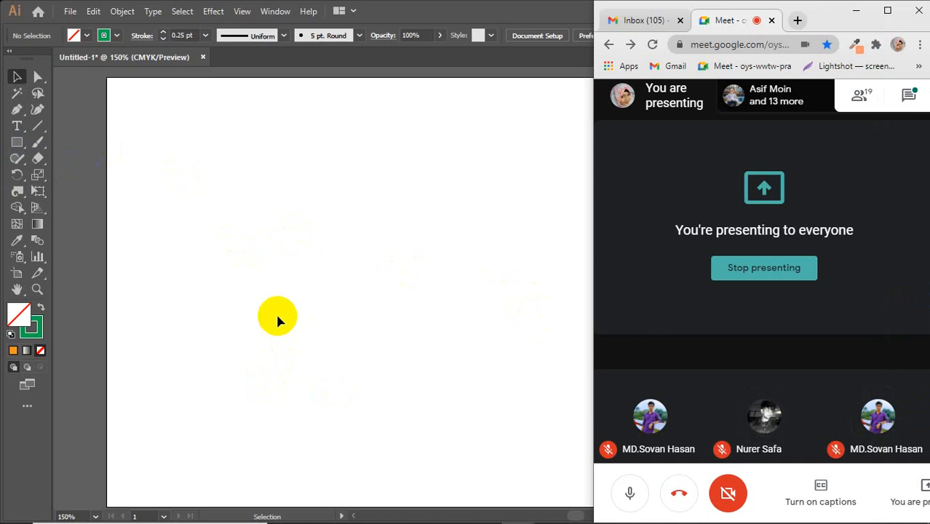
Step: Undo the earlier edits back to the undistorted orange rectangle, and choose the Pucker tool
mouse_move(17, 192)
left_mouse_down()
mouse_move(84, 232)
mouse_move(77, 239)
left_mouse_up()
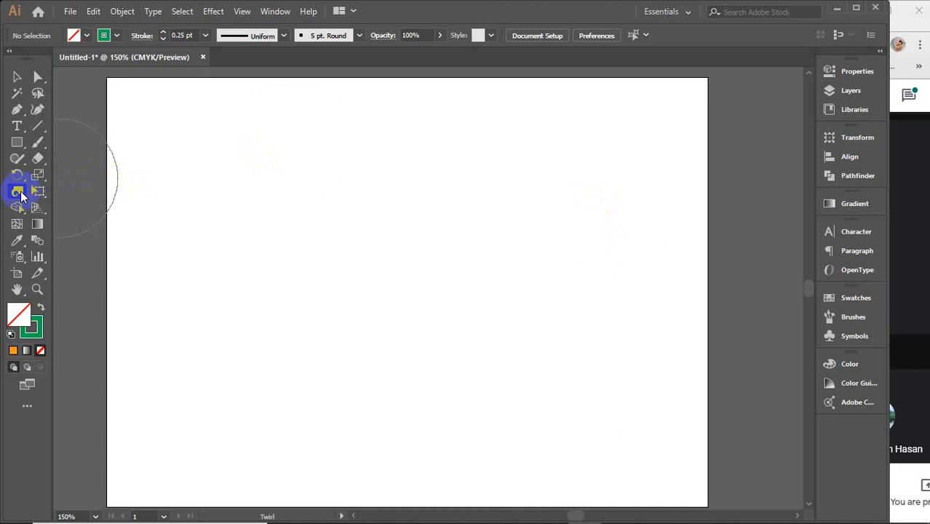
key("ctrl+z")
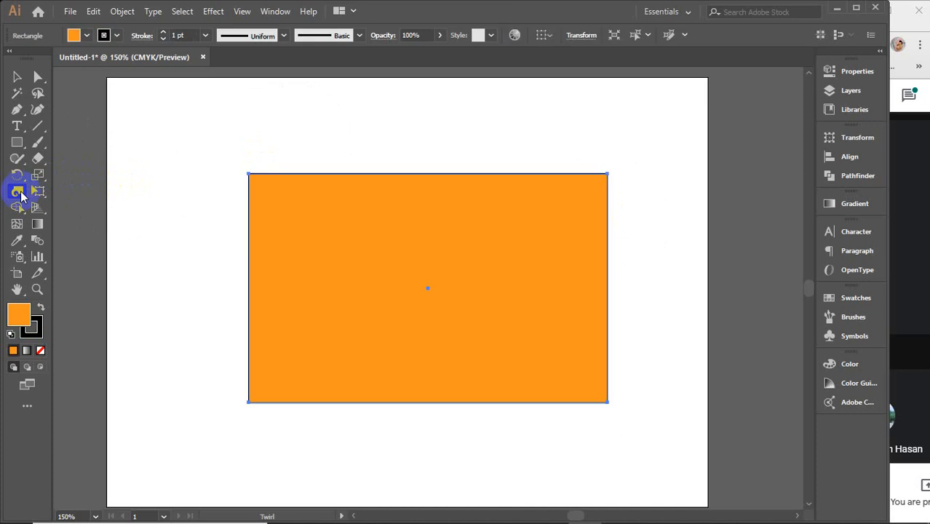
mouse_move(20, 196)
left_mouse_down()
mouse_move(75, 260)
mouse_move(73, 242)
mouse_move(82, 261)
mouse_move(80, 246)
left_mouse_up()
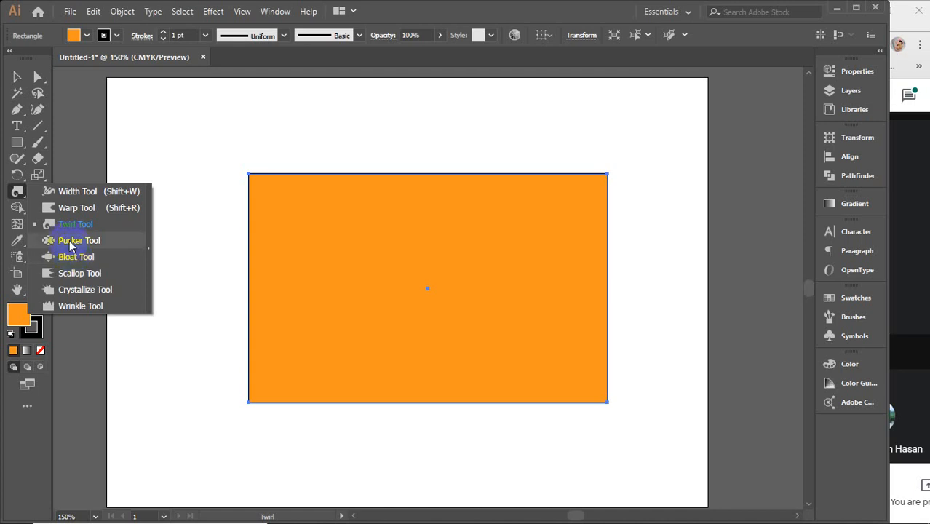
Step: Distort the orange rectangle with the Pucker tool, pulling its left and right sides inward and its top and bottom edges outward
left_click(70, 241)
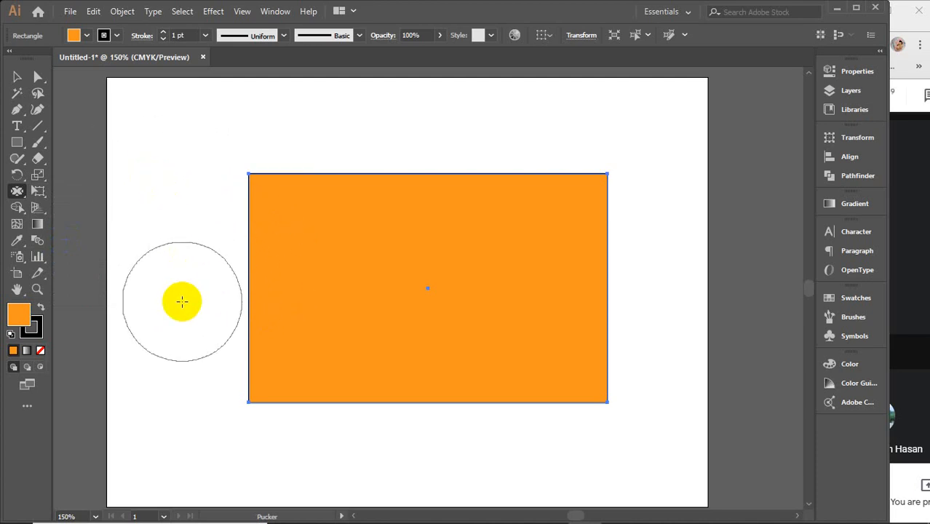
left_click_drag(200, 280, 307, 277)
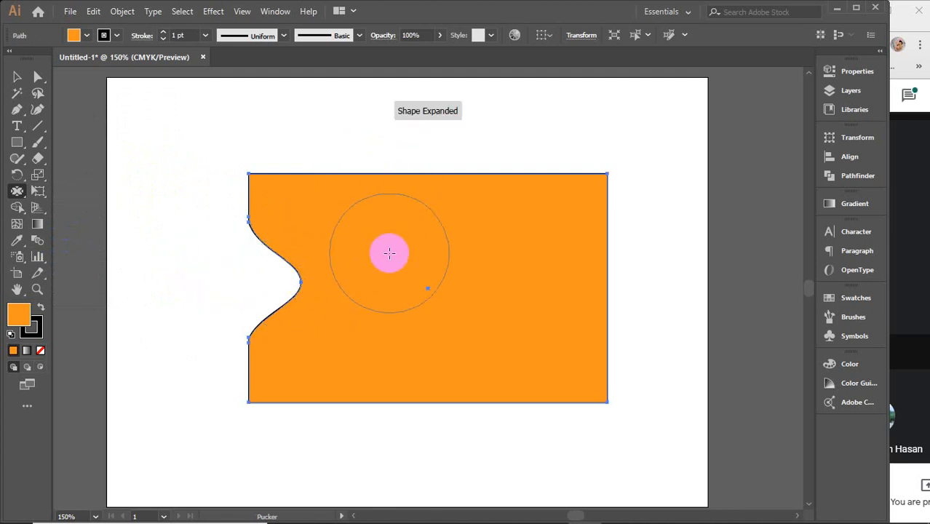
left_click_drag(389, 172, 391, 120)
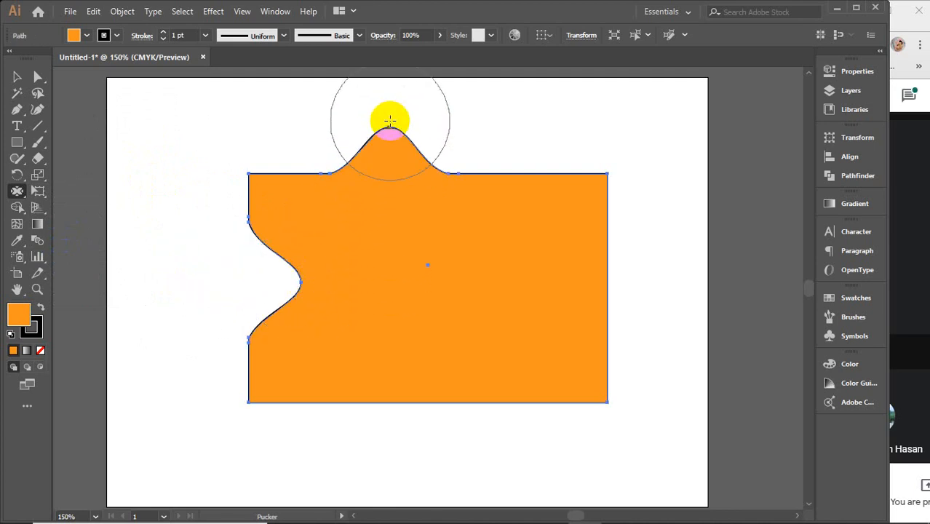
left_click_drag(624, 280, 543, 283)
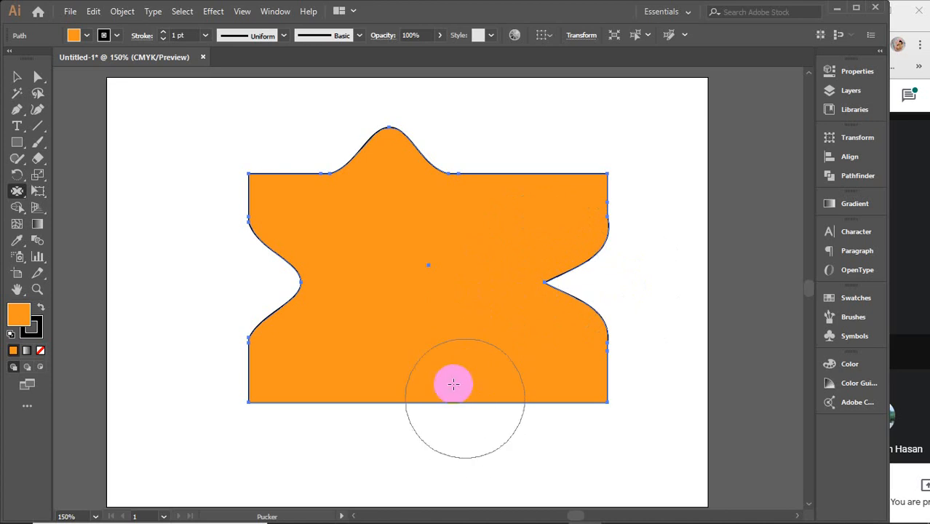
mouse_move(453, 384)
left_mouse_down()
mouse_move(441, 441)
mouse_move(498, 440)
mouse_move(513, 388)
left_mouse_up()
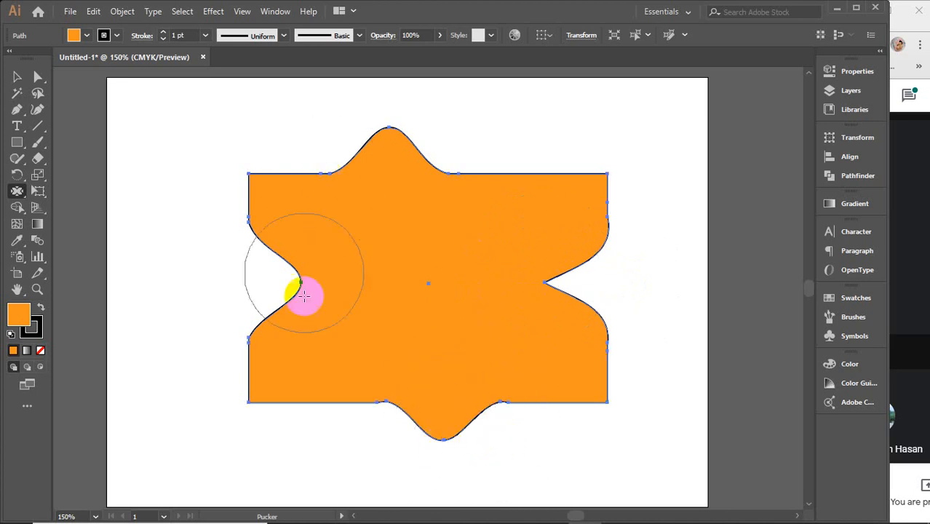
left_click_drag(304, 295, 366, 334)
Step: Distort the shape with the Bloat tool, cutting round notches into its top and bottom edges and swelling a round lobe near the upper-left corner
left_click(16, 191)
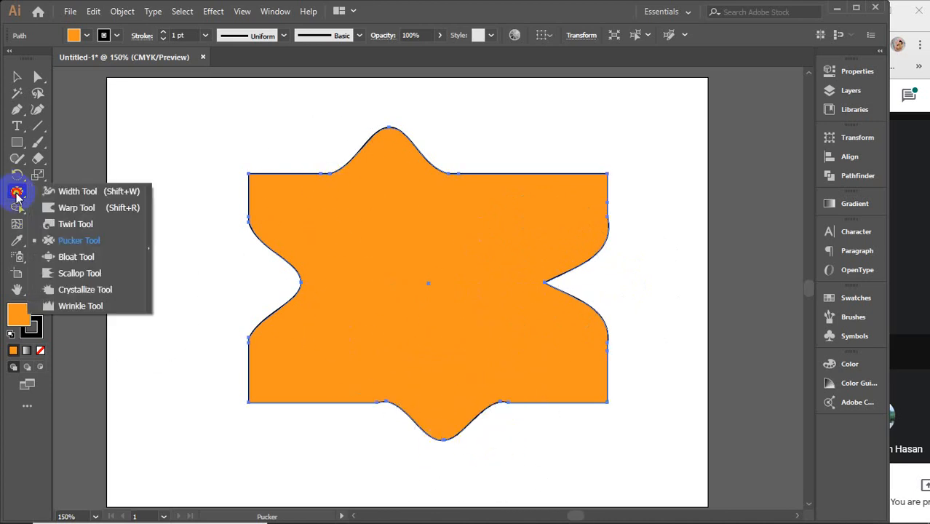
mouse_move(17, 194)
left_mouse_down()
mouse_move(118, 253)
mouse_move(77, 256)
left_mouse_up()
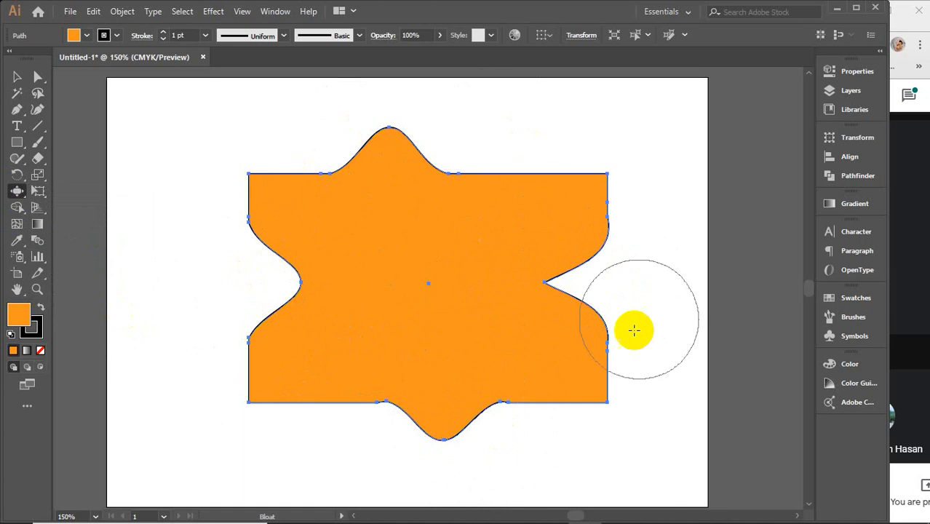
left_click_drag(239, 346, 243, 347)
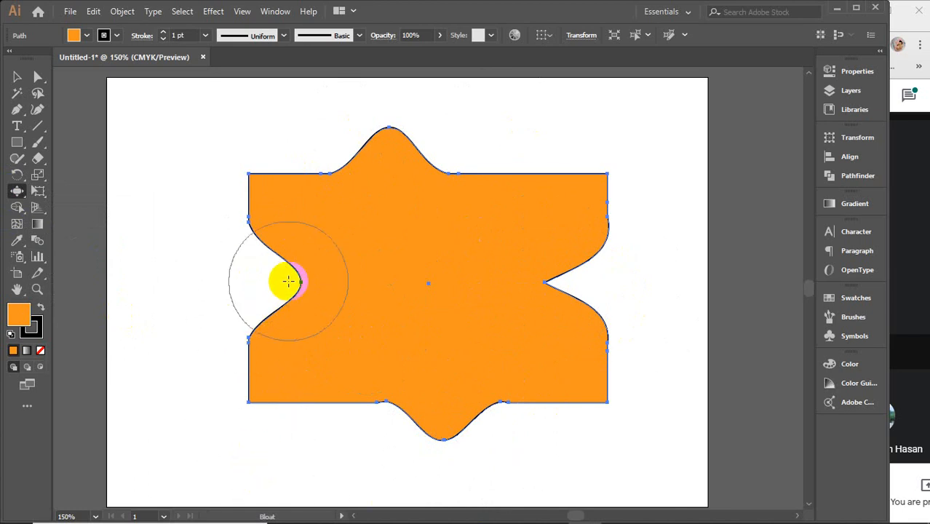
mouse_move(542, 175)
left_mouse_down()
mouse_move(526, 150)
mouse_move(525, 179)
left_mouse_up()
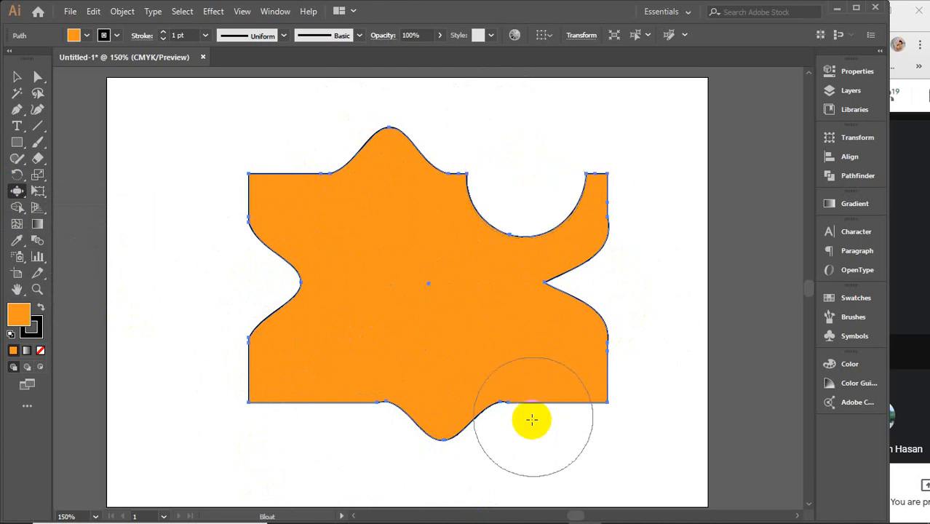
left_click(442, 423)
left_click_drag(333, 425, 335, 377)
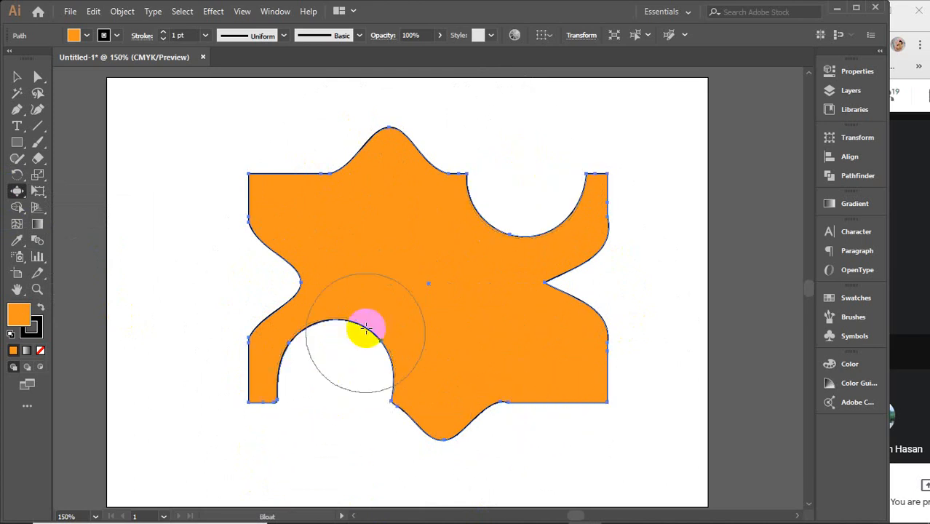
left_click_drag(387, 228, 328, 156)
left_click(431, 231)
left_click_drag(507, 152, 426, 208)
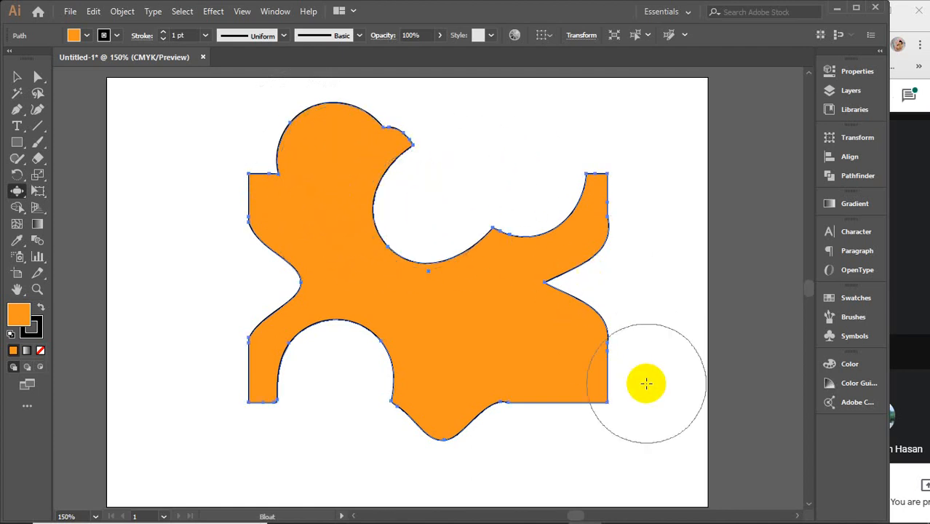
Step: Delete the bloated shape, and put an undistorted orange rectangle in its place
left_click(16, 76)
left_click(370, 193)
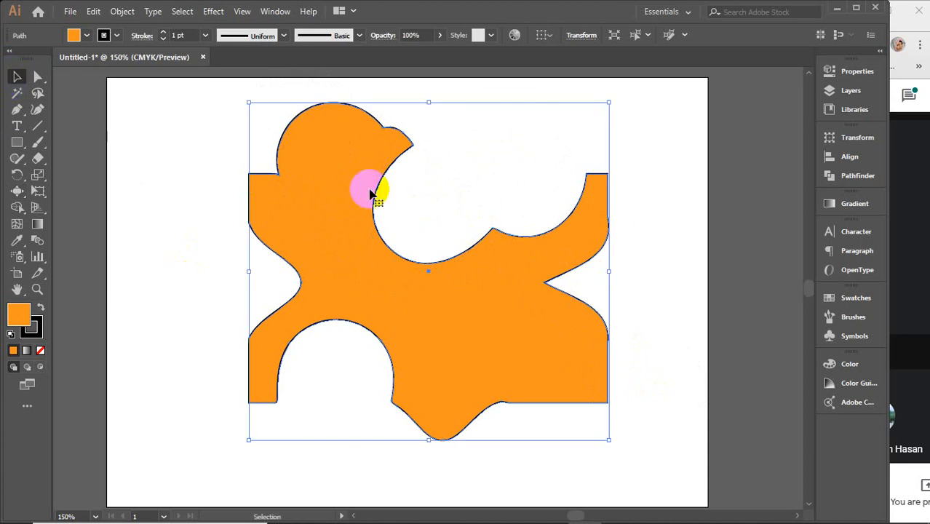
key("Delete")
key("a")
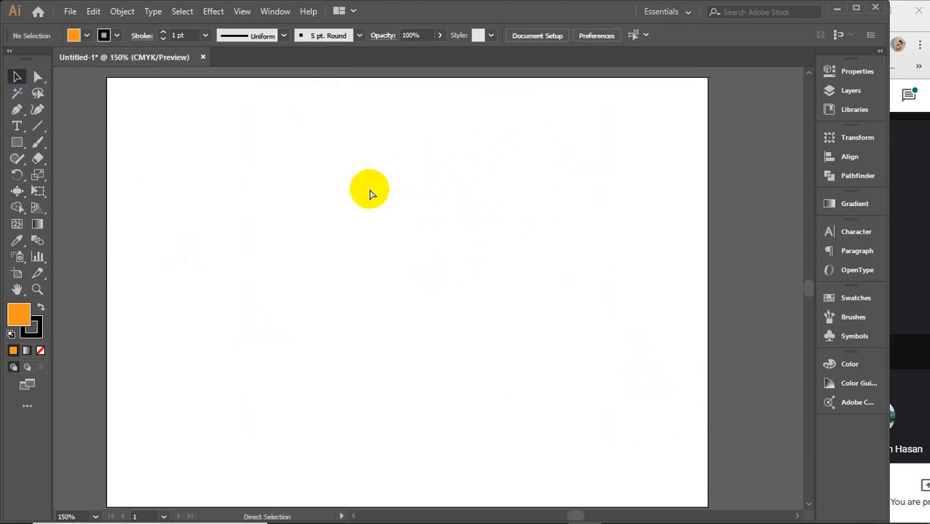
key("ctrl+z")
left_click(222, 212)
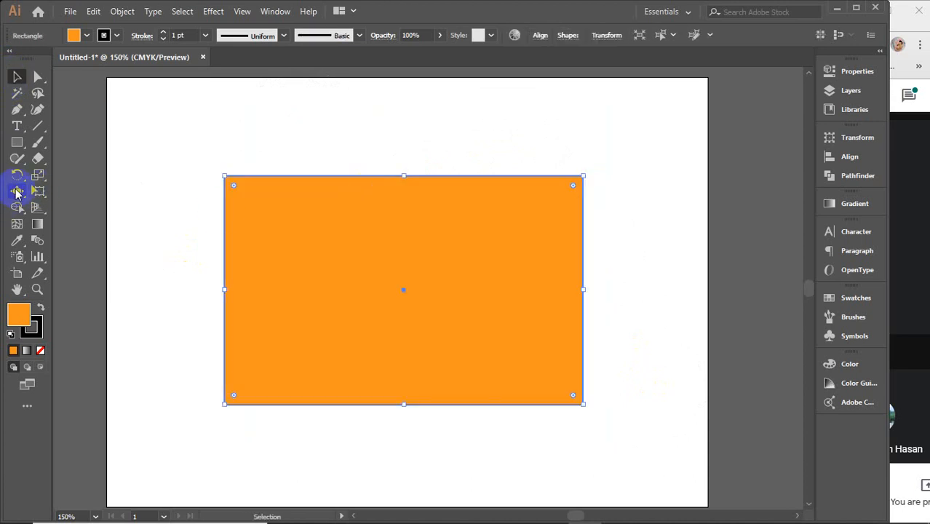
Step: Pull all four corners of the orange rectangle inward toward its centre with the Pucker tool
left_click(16, 192)
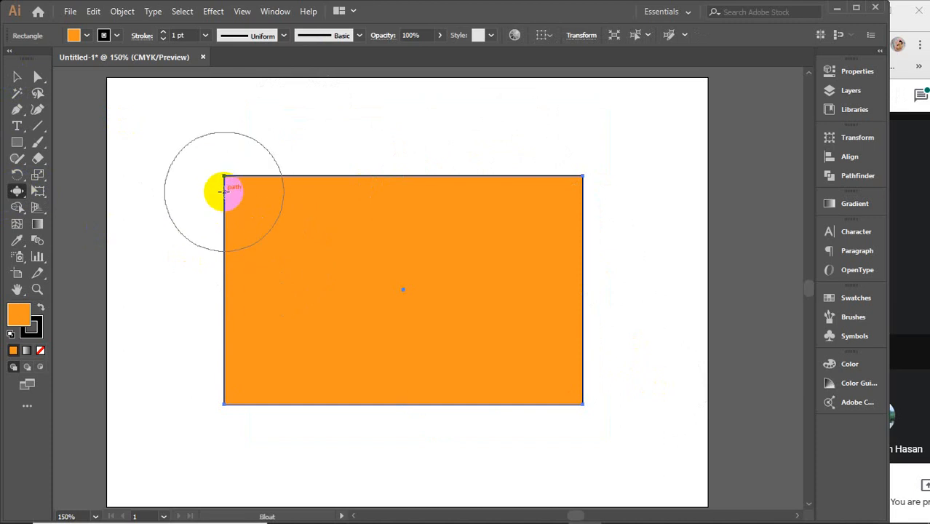
mouse_move(17, 191)
left_mouse_down()
mouse_move(82, 257)
mouse_move(84, 240)
left_mouse_up()
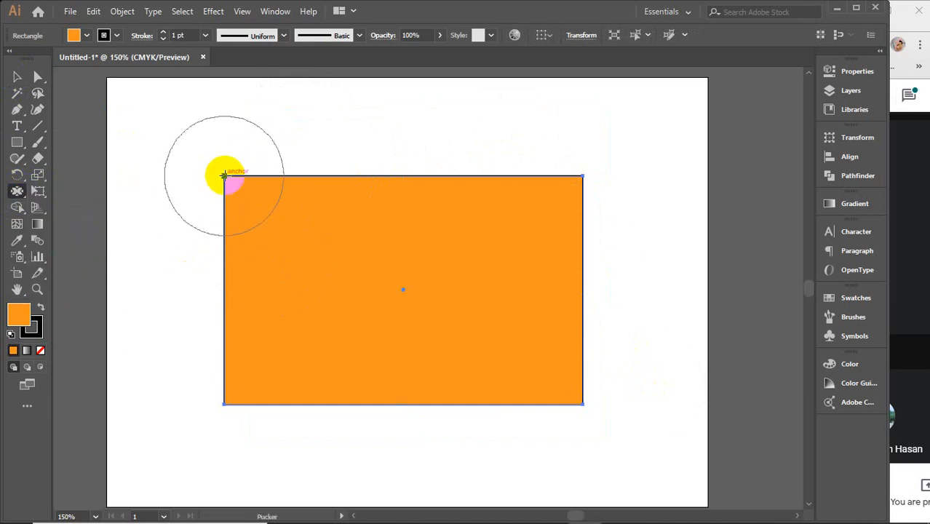
left_click_drag(223, 176, 321, 269)
mouse_move(229, 410)
left_mouse_down()
mouse_move(225, 401)
mouse_move(279, 354)
mouse_move(314, 296)
mouse_move(326, 308)
mouse_move(328, 278)
left_mouse_up()
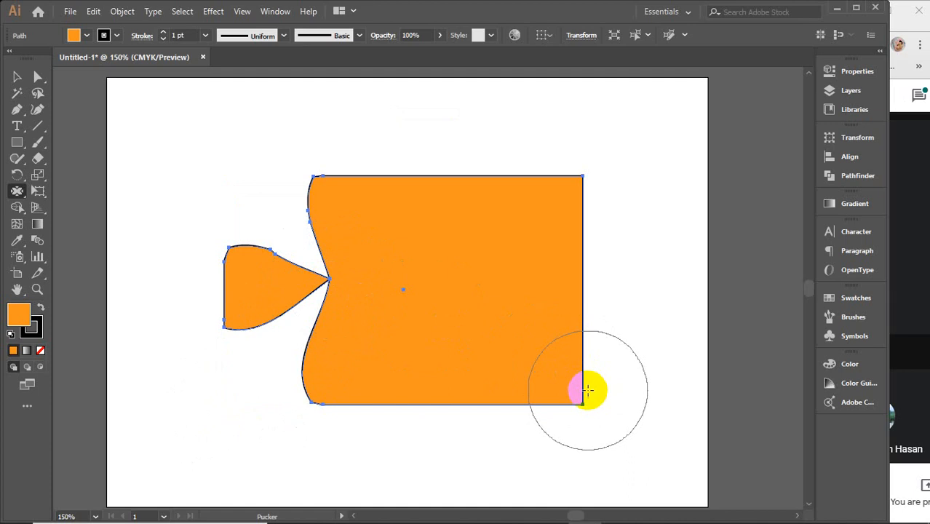
left_click_drag(588, 391, 463, 312)
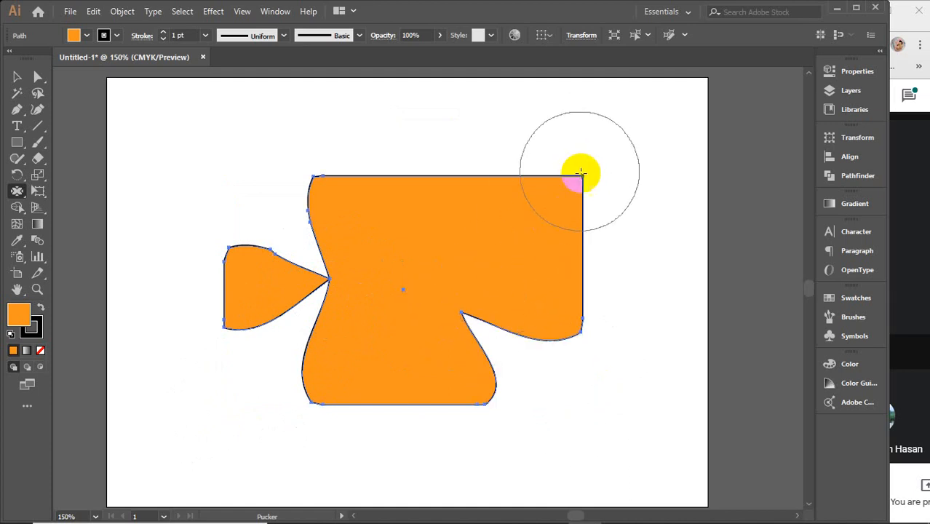
mouse_move(580, 173)
left_mouse_down()
mouse_move(505, 221)
mouse_move(461, 272)
left_mouse_up()
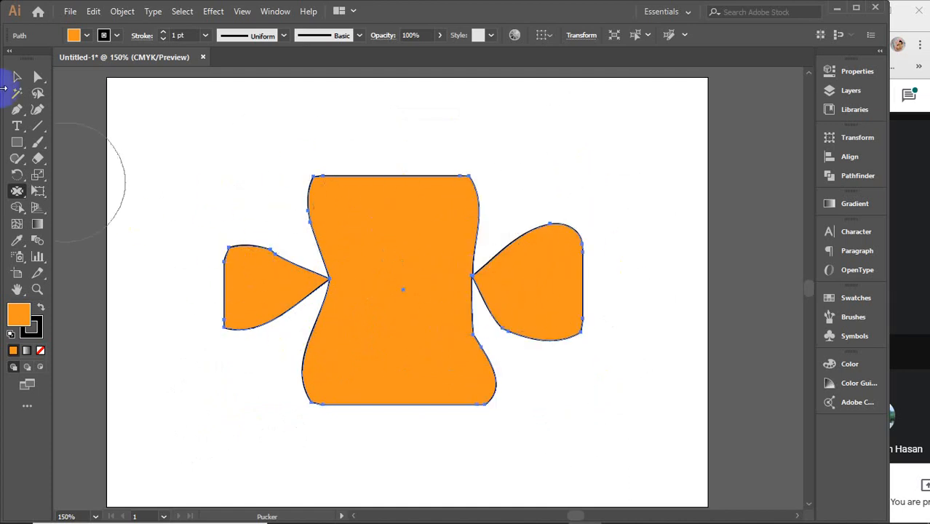
Step: Delete the puckered shape, and bring back a plain orange rectangle
left_click(17, 76)
left_click(470, 328)
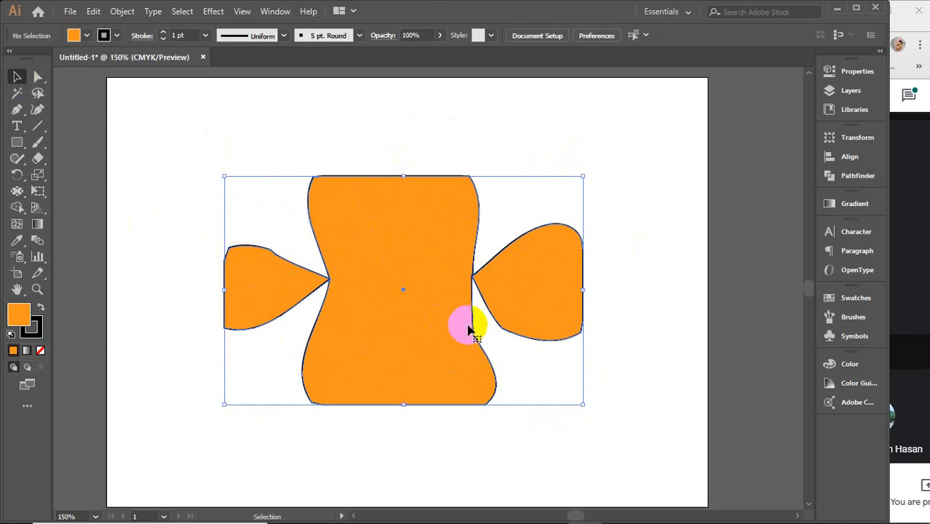
key("Delete")
key("ctrl+z")
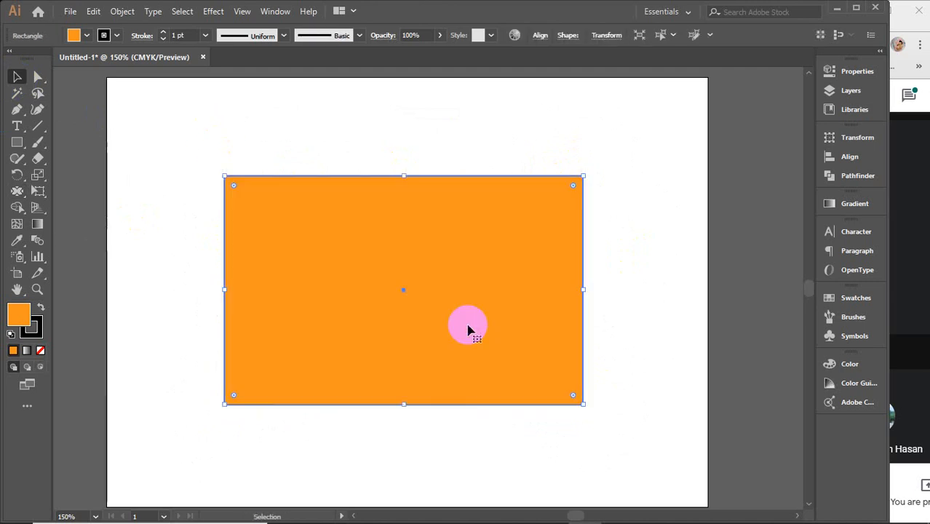
left_click(212, 12)
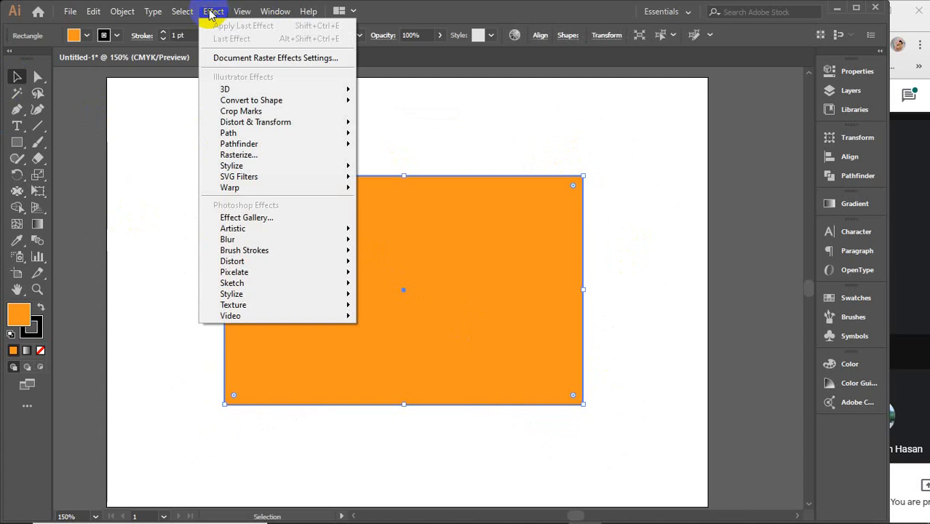
mouse_move(240, 124)
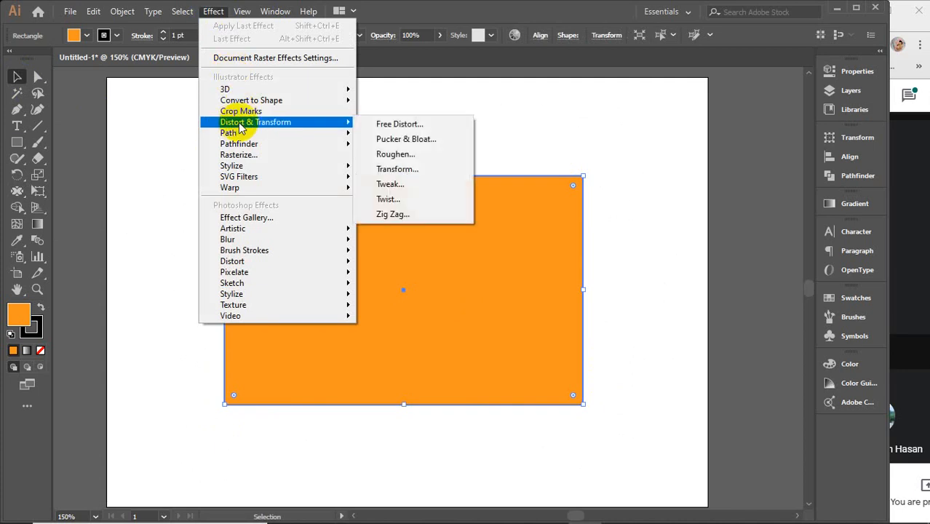
left_click(19, 190)
left_click(19, 191)
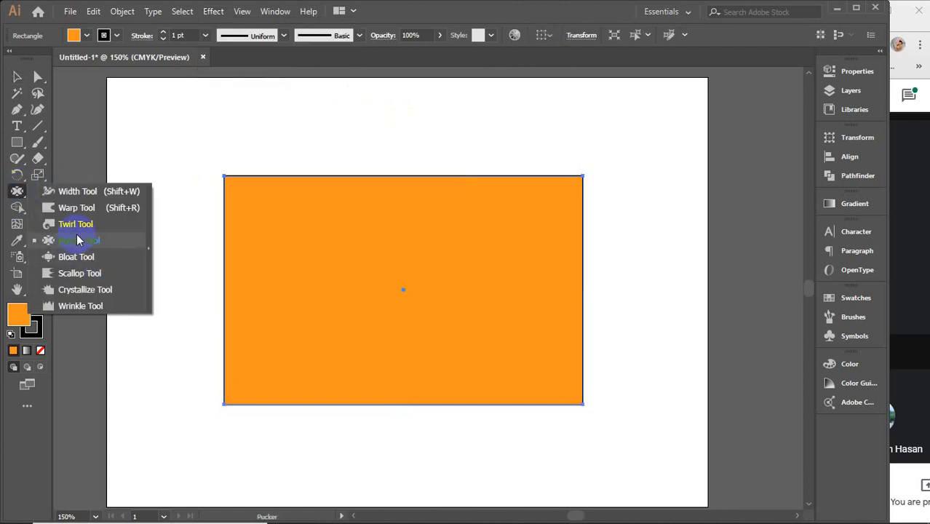
Step: Open the Pucker & Bloat effect for the rectangle with Preview on, and move its dialog clear of the artwork
left_click(213, 11)
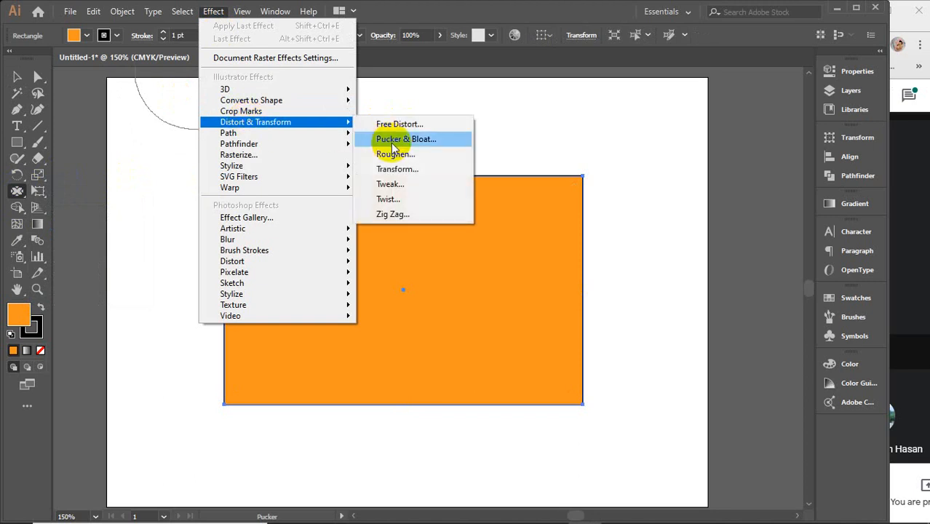
left_click(393, 145)
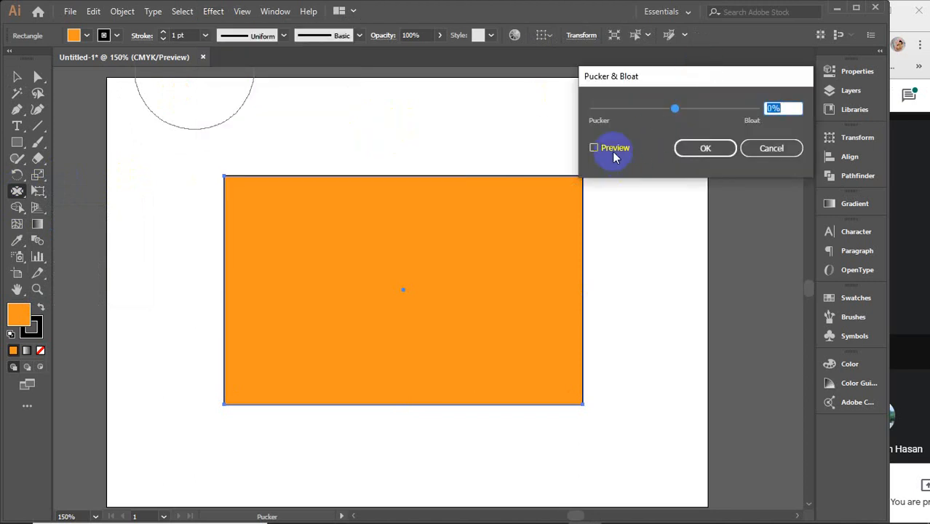
left_click_drag(652, 75, 691, 38)
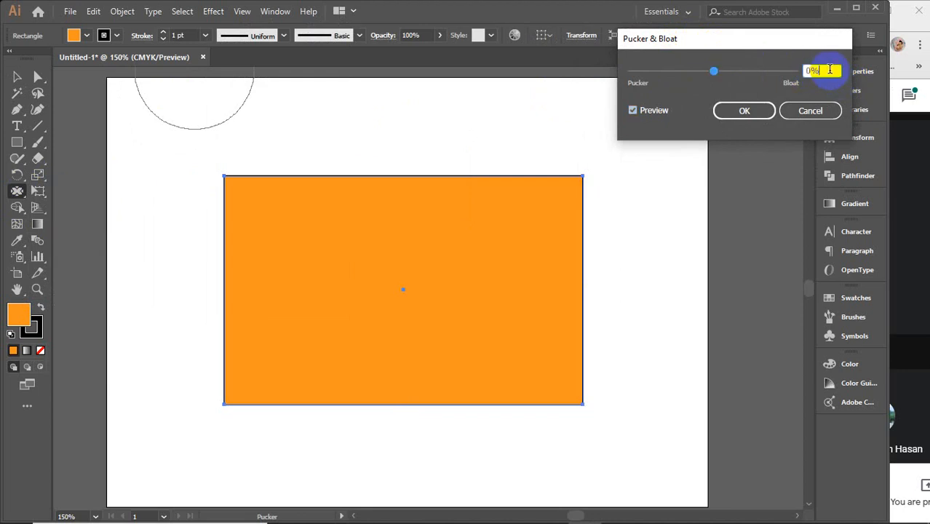
Step: Raise the Pucker & Bloat amount in stages to 200% to preview the bloat on the orange rectangle
scroll(830, 69, "up", 4)
scroll(830, 69, "up", 5)
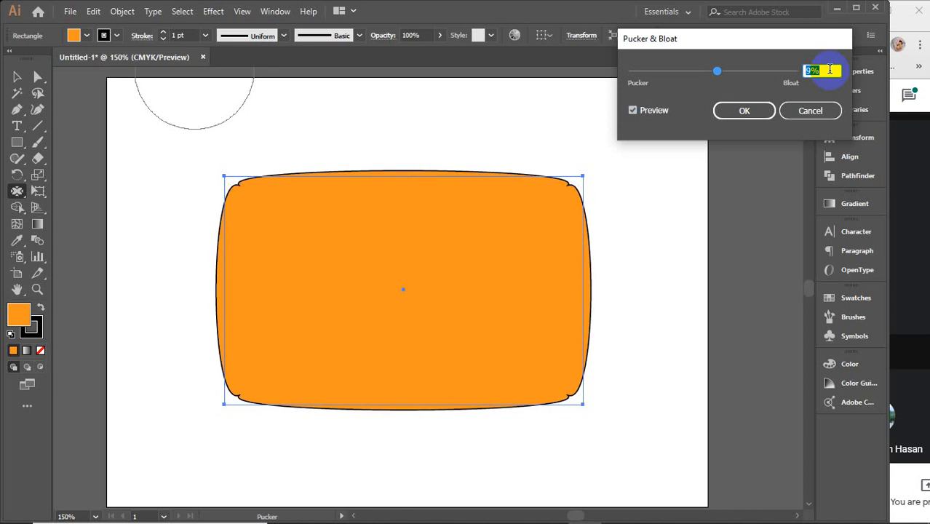
scroll(830, 69, "up", 13)
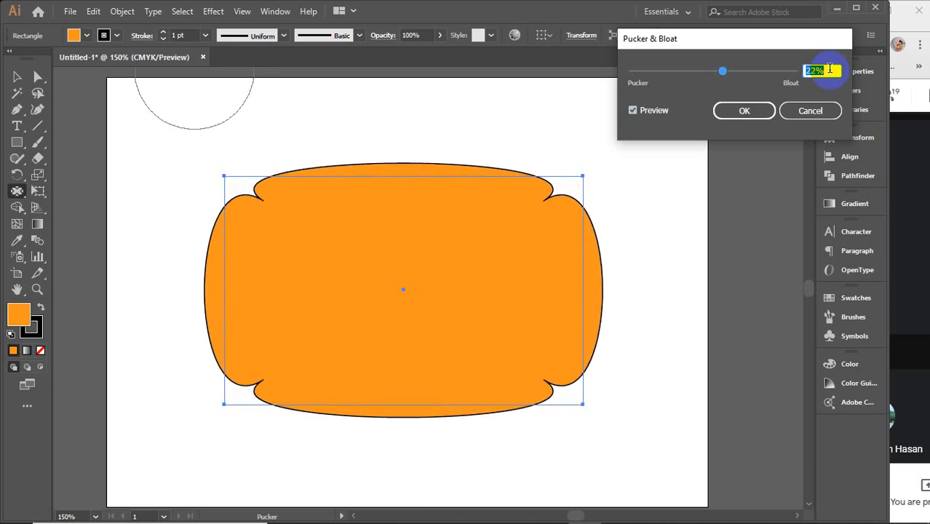
scroll(830, 68, "up", 20)
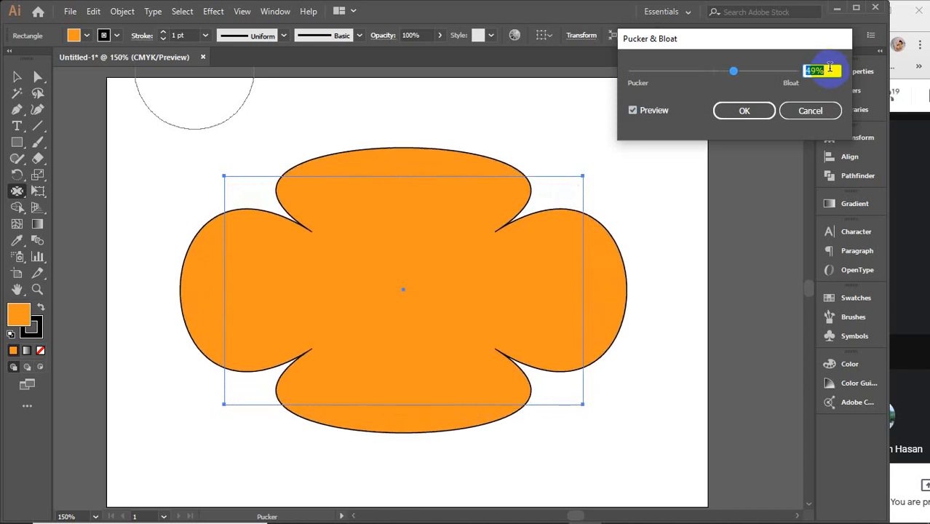
scroll(830, 68, "up", 19)
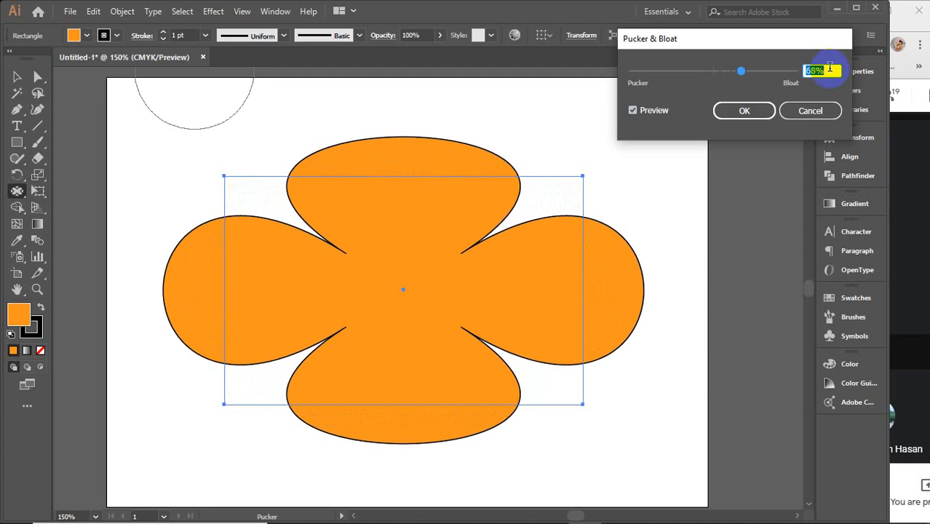
scroll(830, 68, "up", 20)
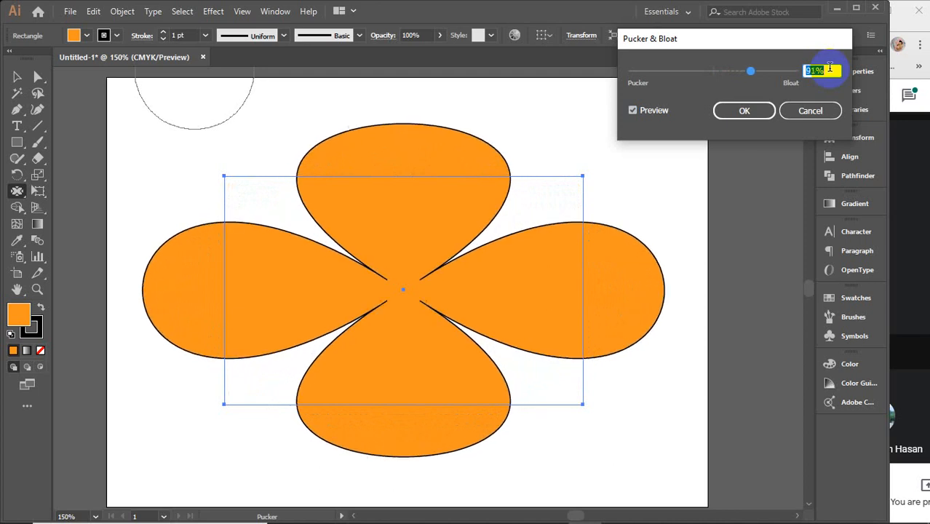
scroll(830, 68, "up", 20)
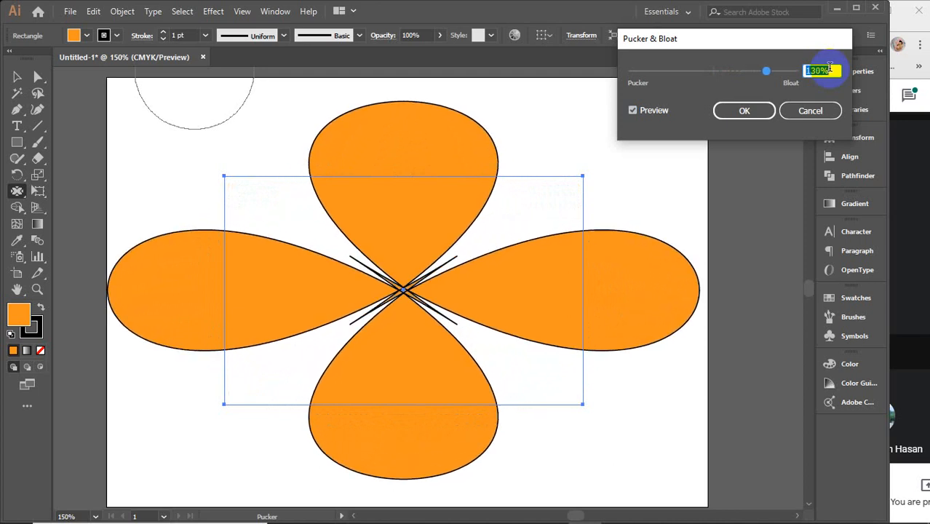
scroll(830, 68, "up", 20)
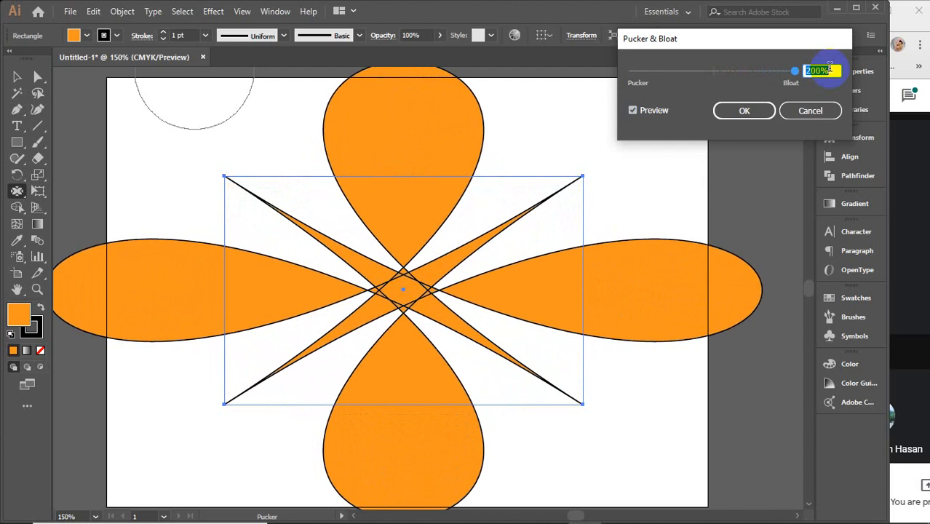
Step: Lower the bloat amount in stages to 0% while previewing the rectangle
scroll(829, 68, "down", 20)
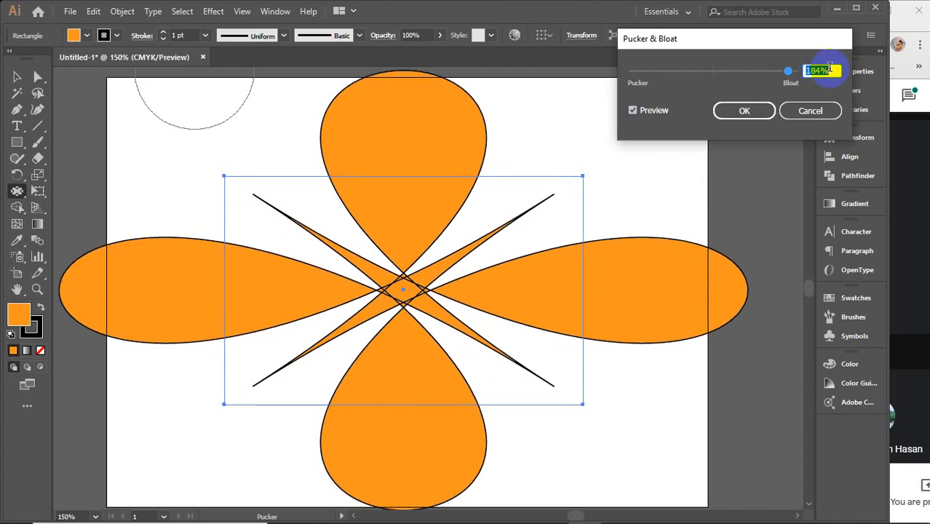
scroll(830, 68, "down", 20)
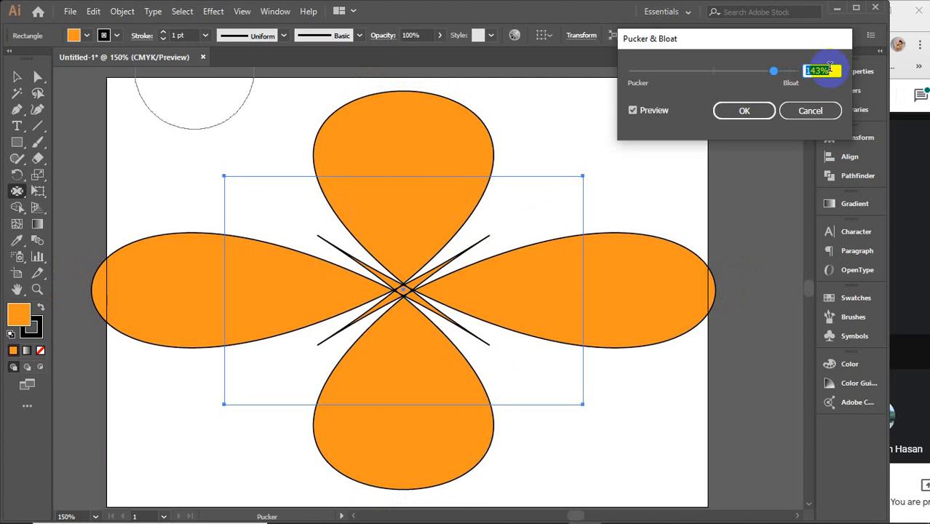
scroll(830, 68, "down", 20)
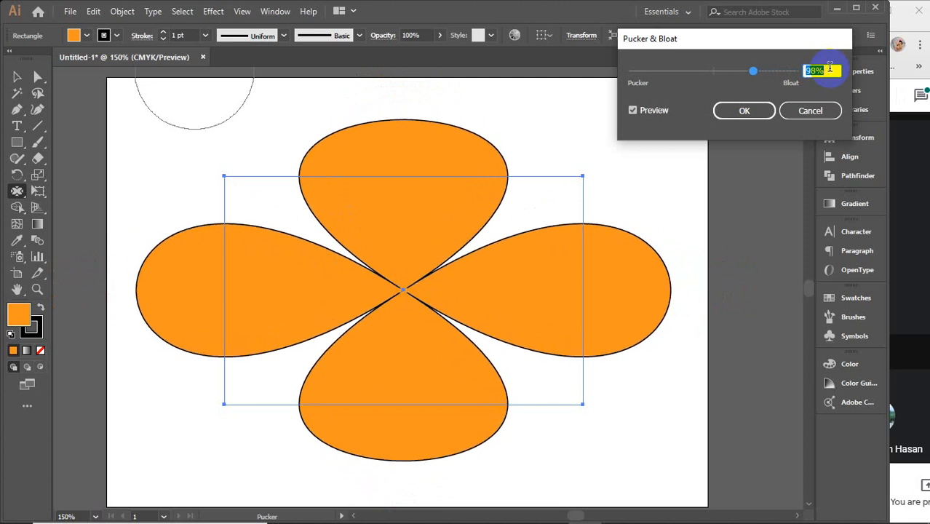
scroll(830, 67, "down", 20)
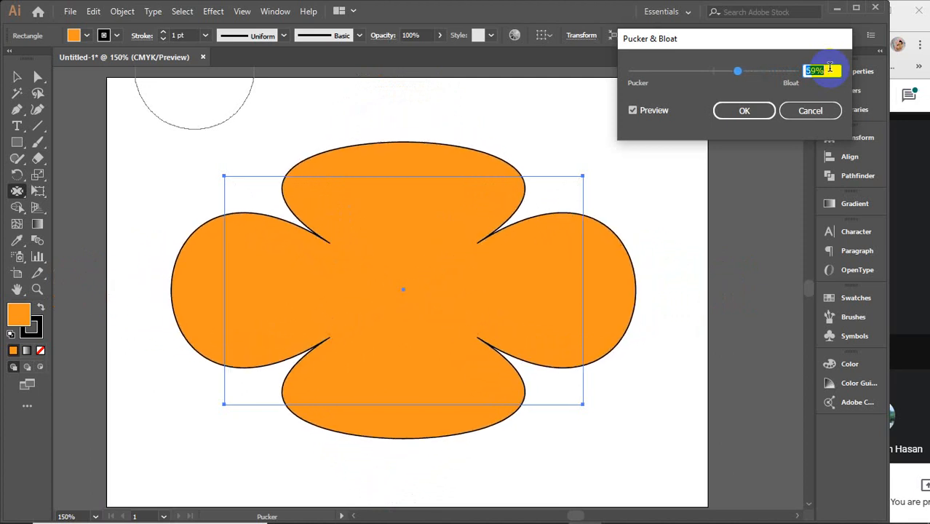
scroll(830, 68, "down", 20)
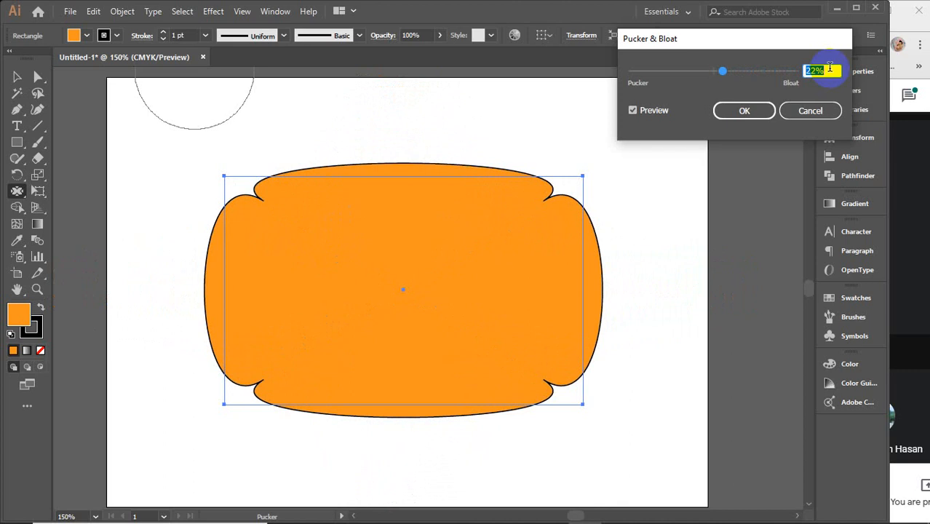
scroll(830, 68, "down", 4)
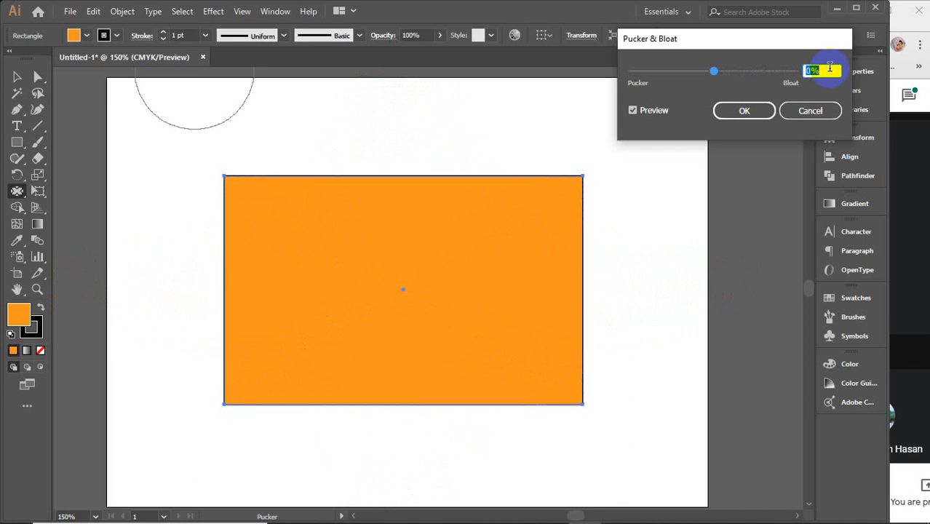
Step: Lower the amount below zero in stages to -60% to preview the pucker on the rectangle
scroll(830, 68, "down", 8)
scroll(830, 67, "down", 20)
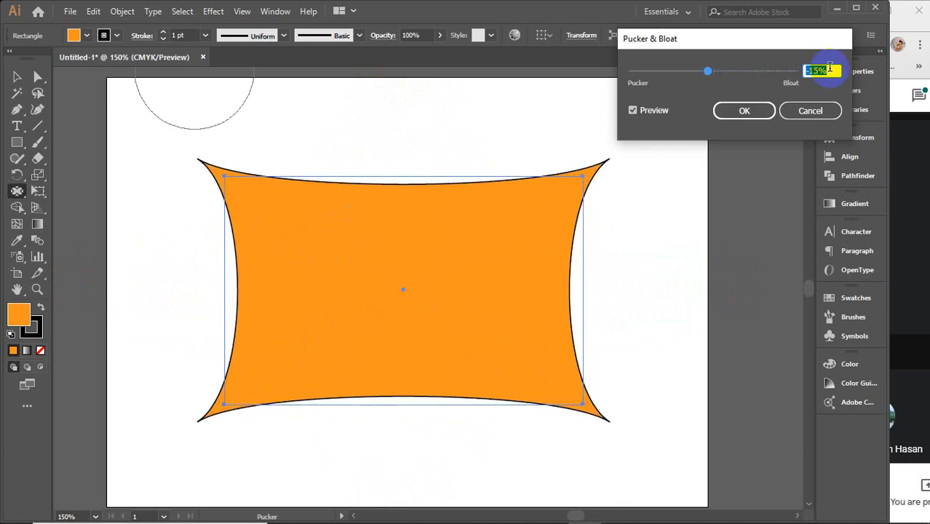
scroll(830, 67, "down", 20)
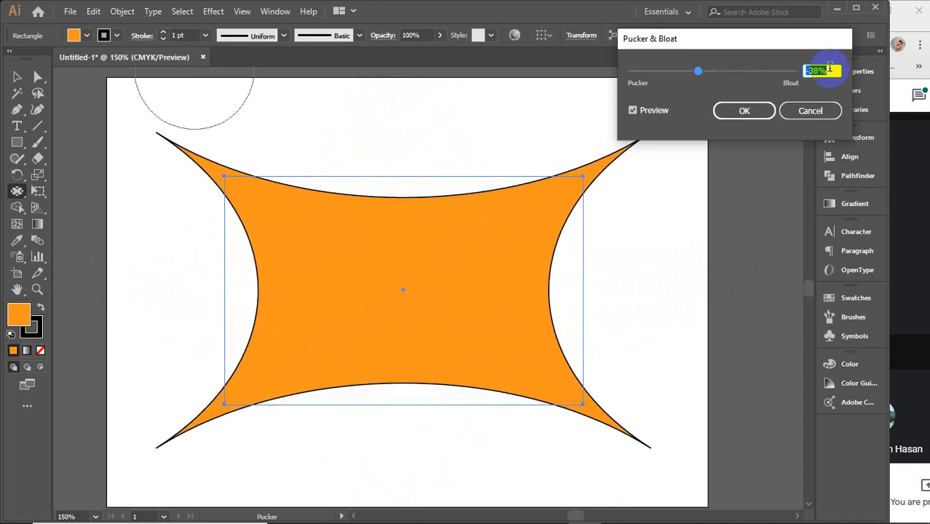
scroll(830, 67, "down", 1)
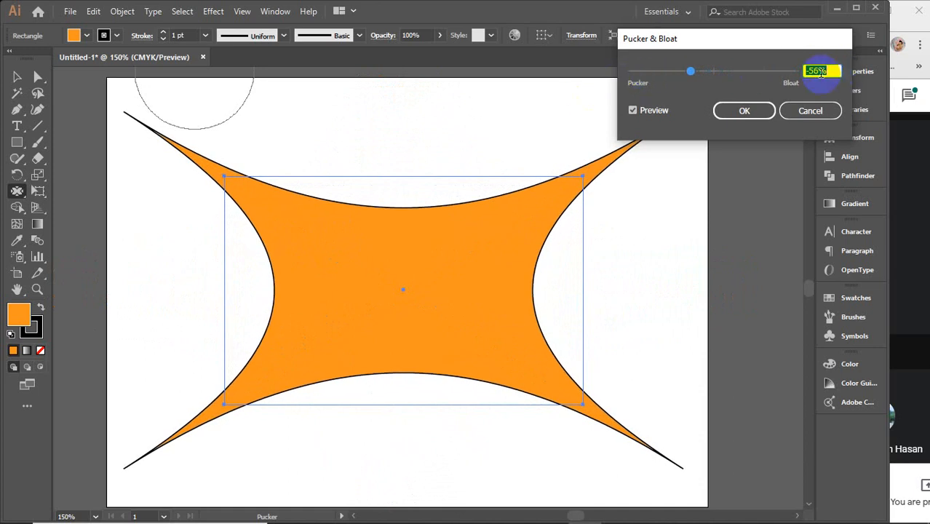
scroll(831, 69, "down", 5)
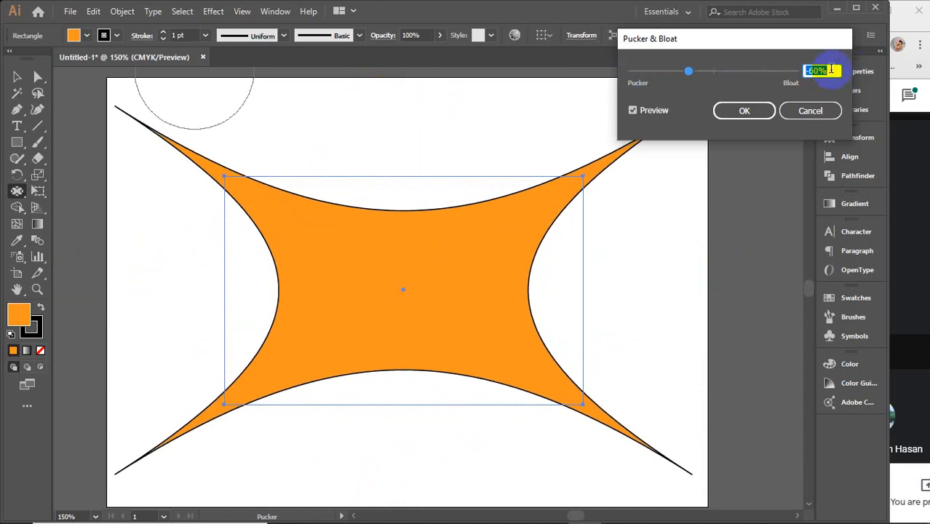
Step: Try a bloat of about 81% on the rectangle, and cancel the effect
scroll(831, 69, "up", 6)
left_click_drag(717, 72, 748, 73)
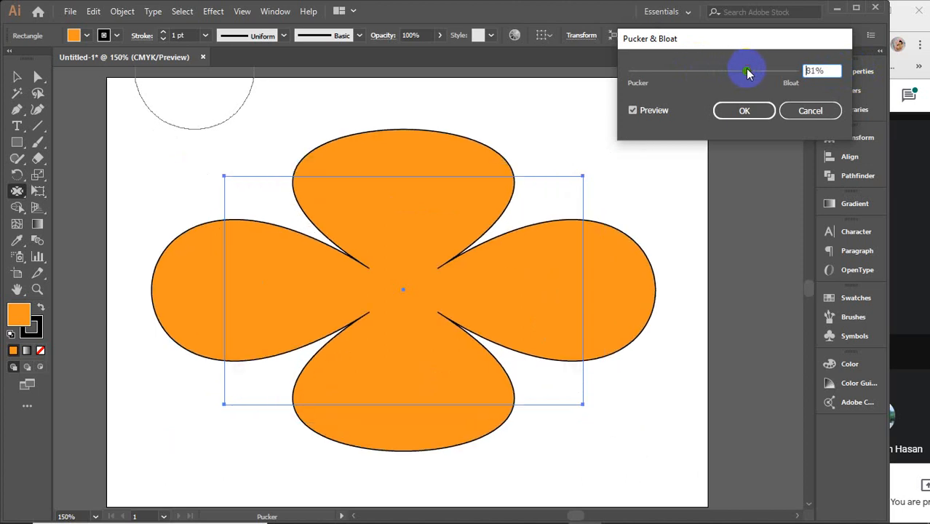
left_click(809, 111)
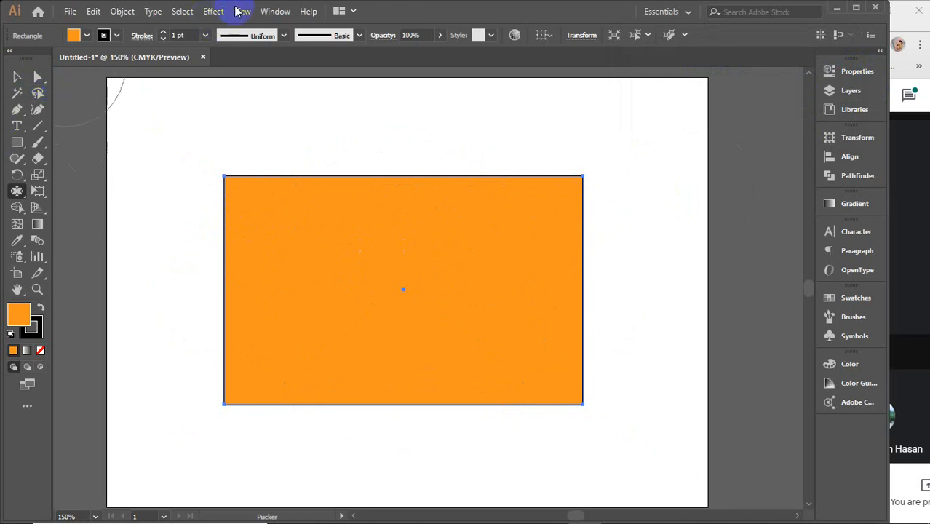
Step: Shrink the orange rectangle proportionally around its centre, apply a 68% Pucker & Bloat effect to it, and deselect it
left_click(16, 77)
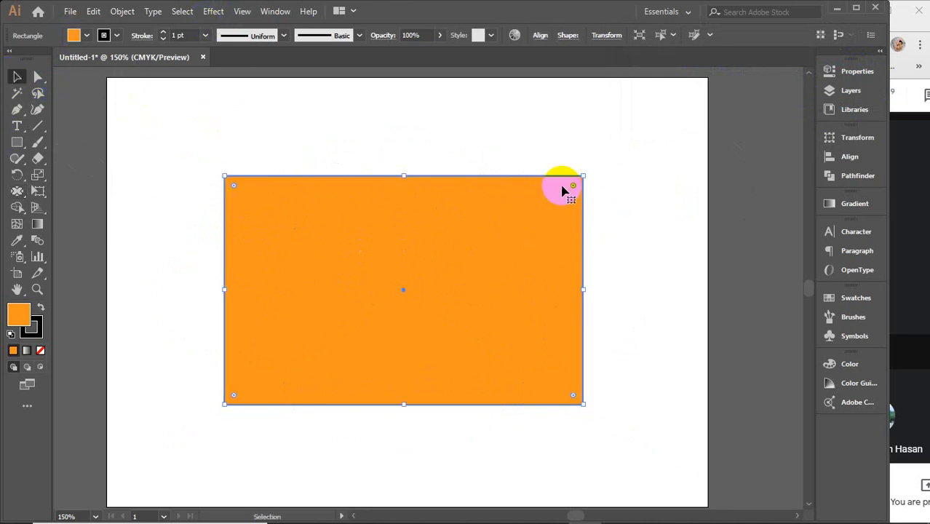
left_click_drag(585, 177, 507, 248)
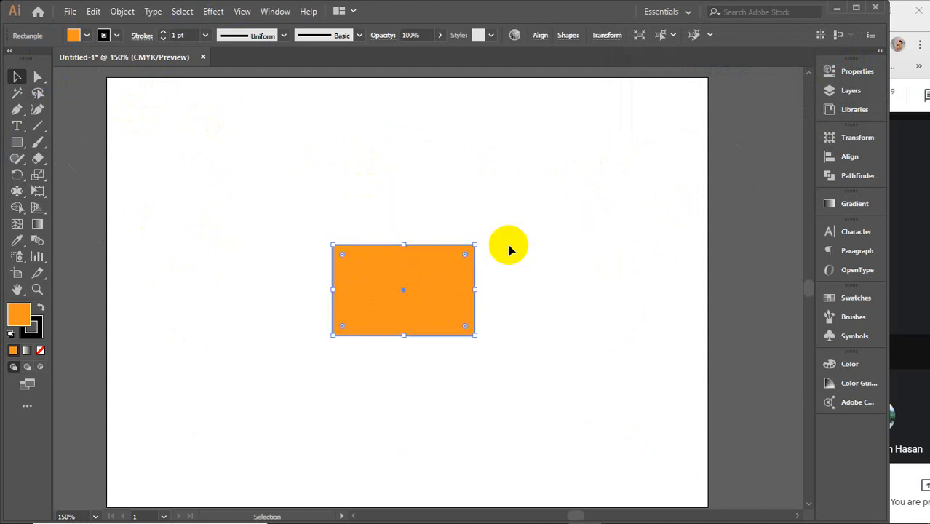
left_click(213, 13)
mouse_move(239, 123)
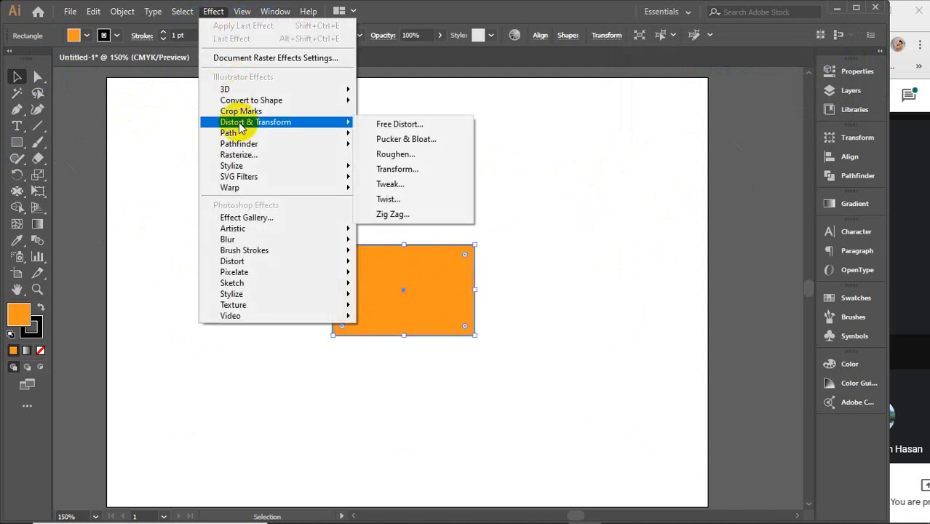
left_click(406, 139)
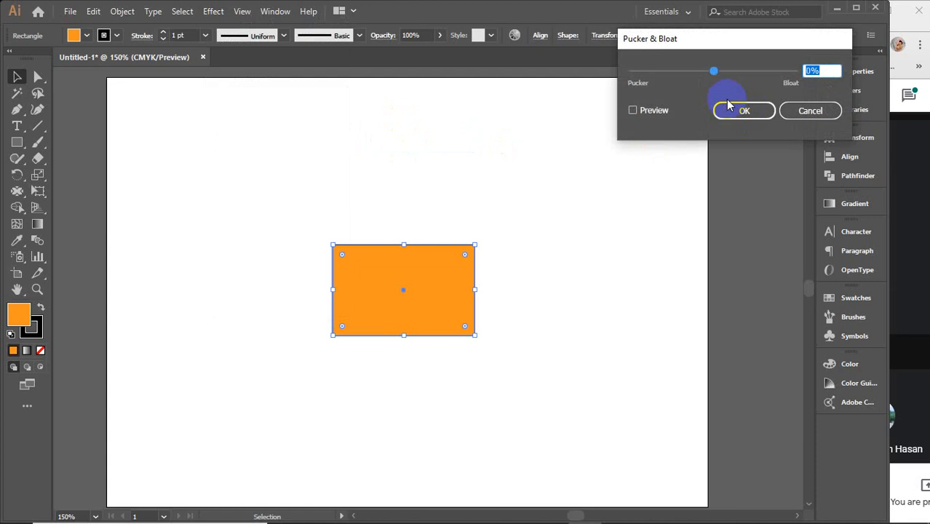
left_click_drag(715, 71, 741, 69)
left_click(654, 112)
left_click(746, 110)
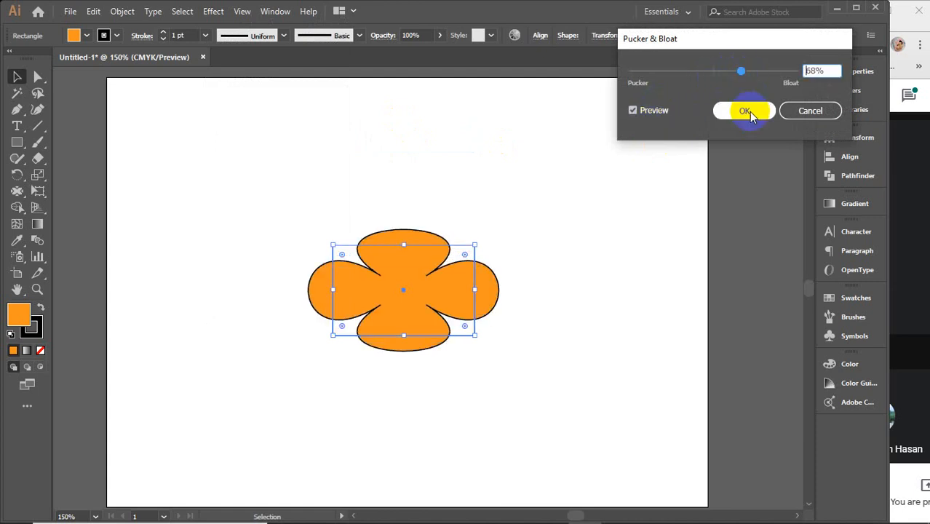
left_click(520, 230)
left_click(442, 279)
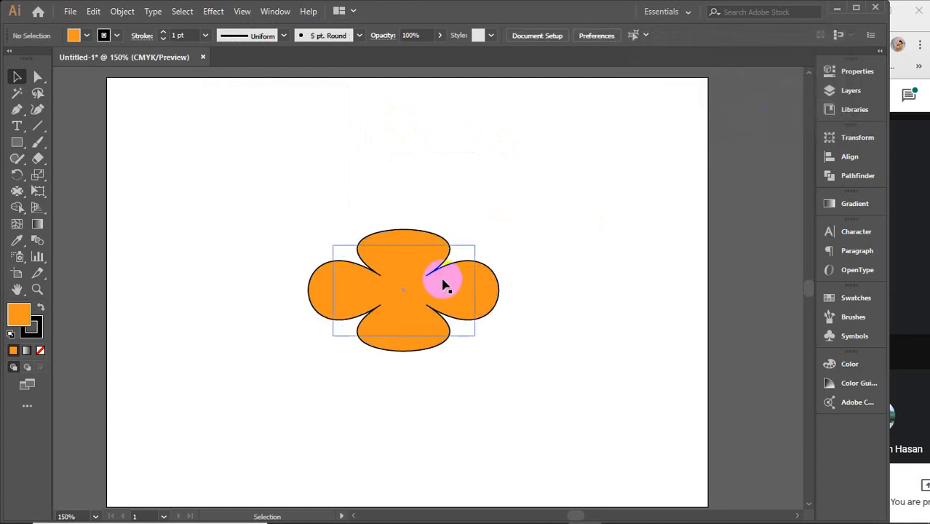
left_click(314, 193)
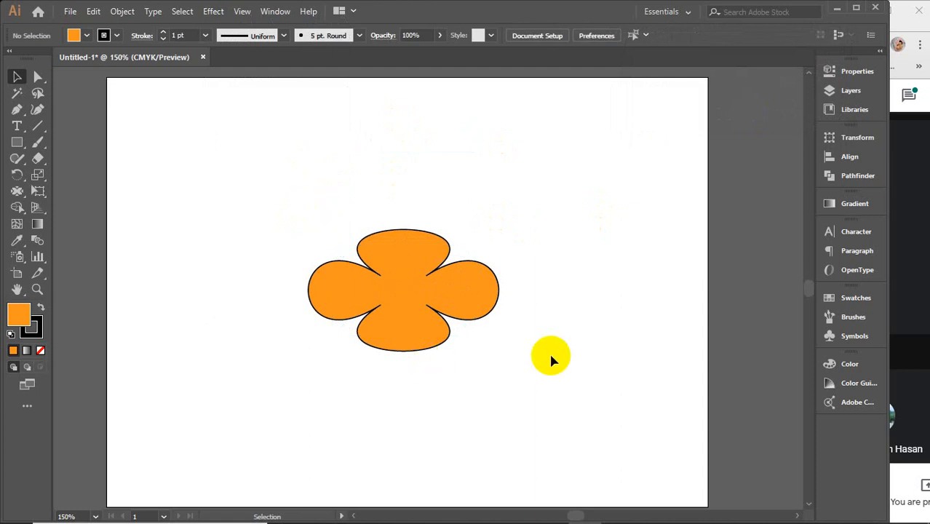
Step: Duplicate the flower shape directly to its right, and open a new Pucker & Bloat instance for the copy with Preview on
left_click(374, 271)
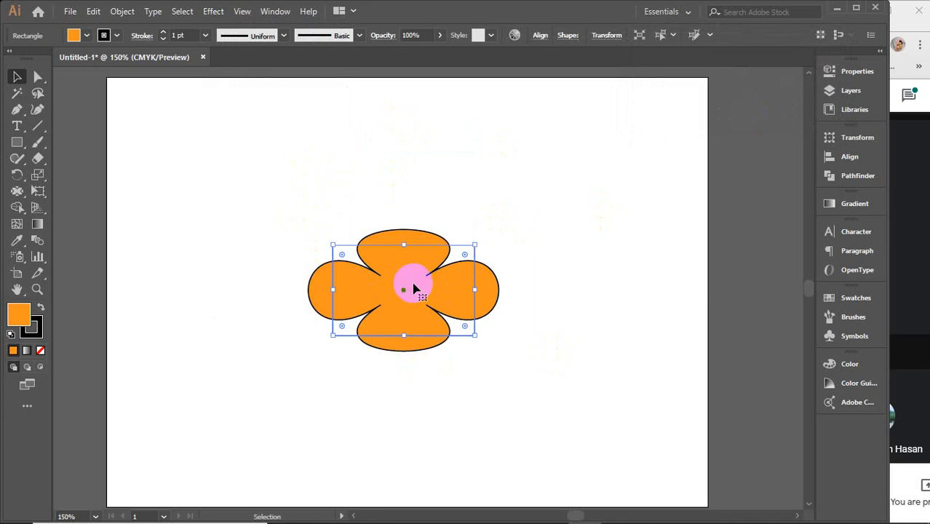
left_click_drag(406, 291, 597, 312)
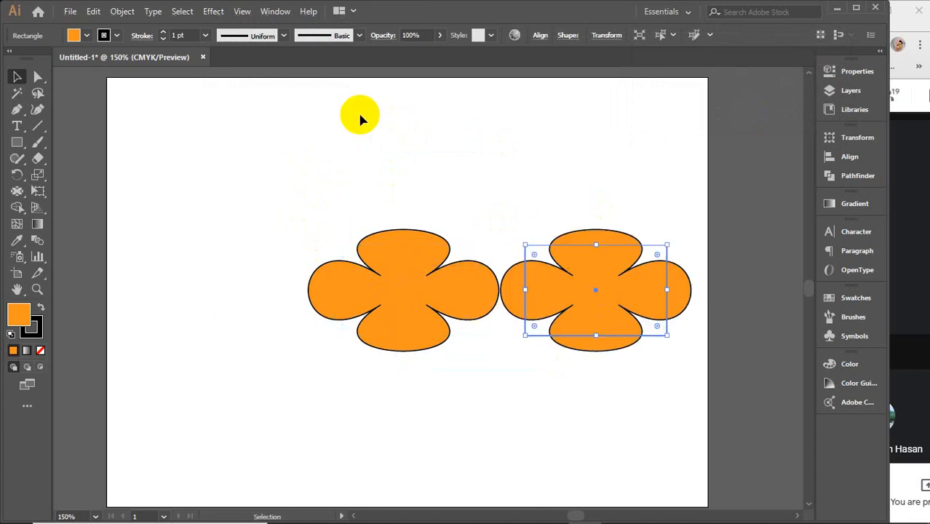
left_click(212, 12)
mouse_move(240, 122)
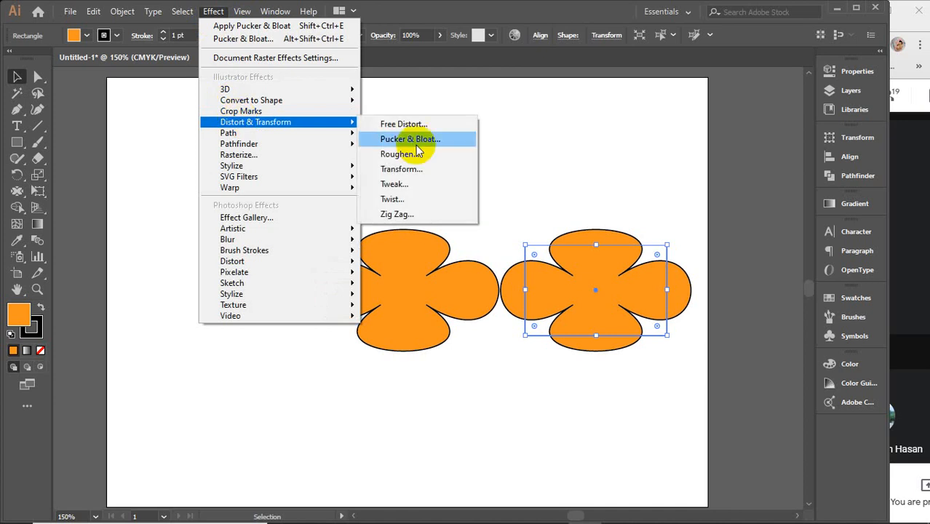
left_click(413, 141)
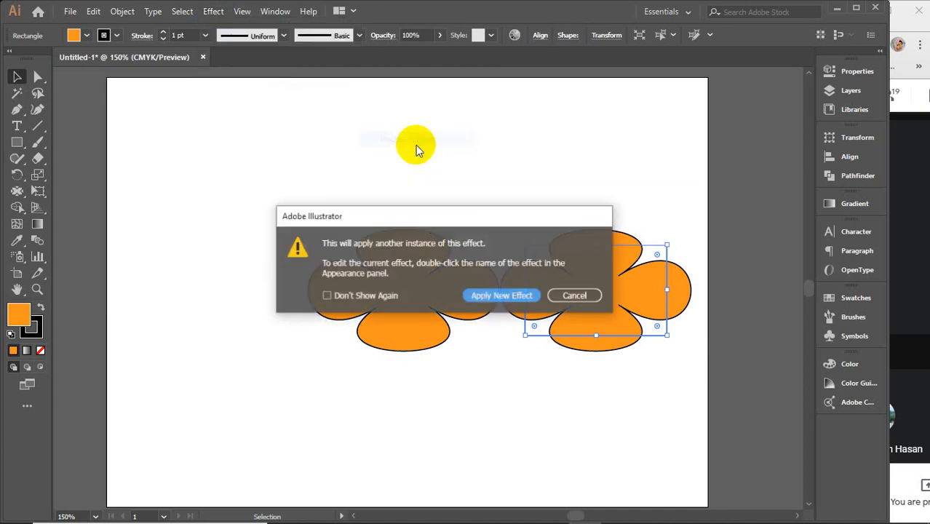
left_click(474, 295)
left_click(633, 110)
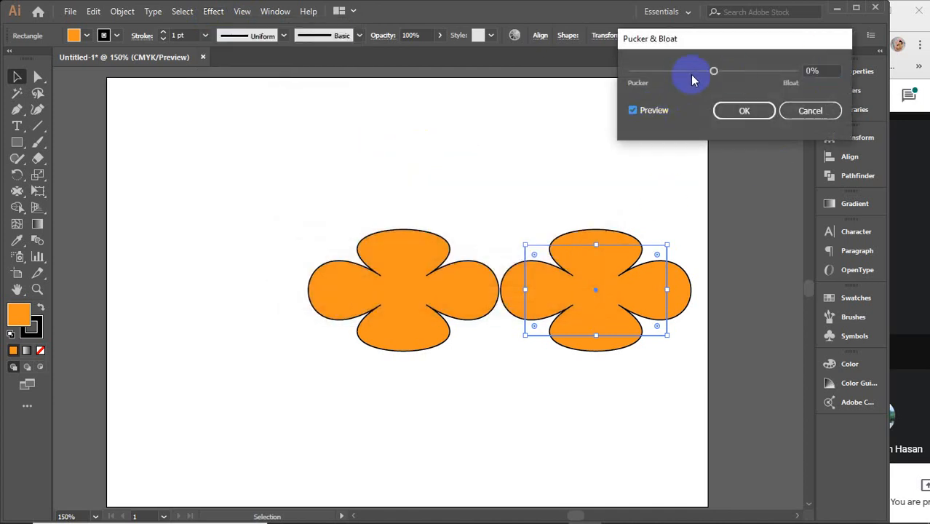
Step: Set the copy's additional Pucker & Bloat amount to -84%, and apply the effect
left_click_drag(713, 70, 686, 72)
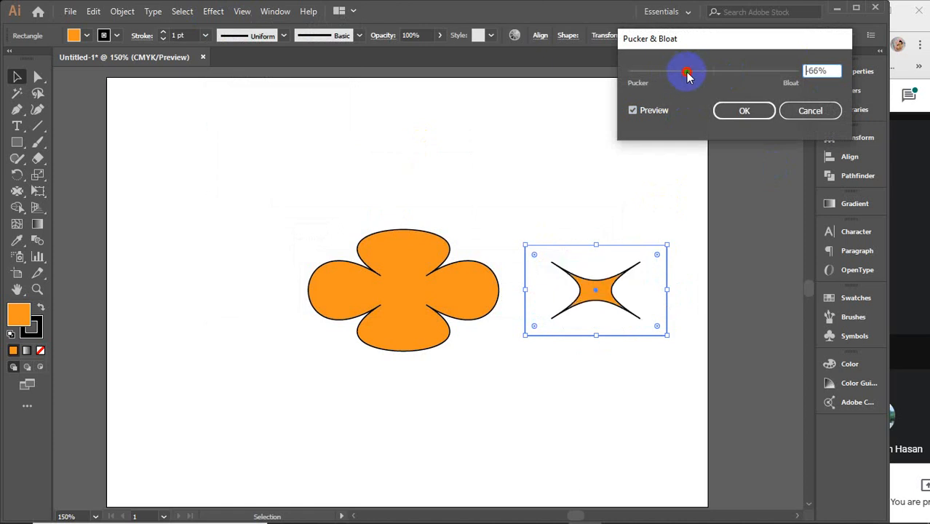
double_click(821, 71)
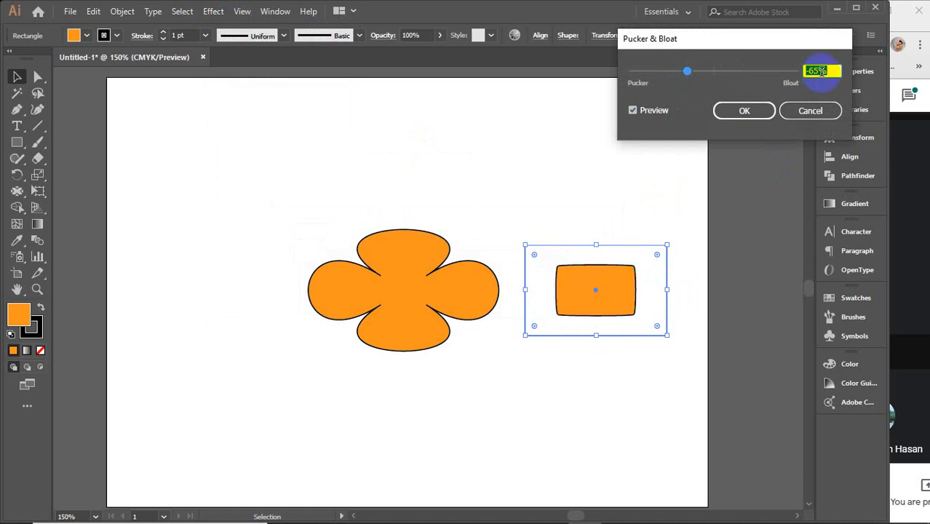
key("Down")
key("Down")
key("Down")
key("Down")
key("Down")
key("Down")
key("Down")
key("Down")
key("Down")
key("Down")
key("Down")
key("Down")
key("Down")
key("Down")
key("Down")
key("Down")
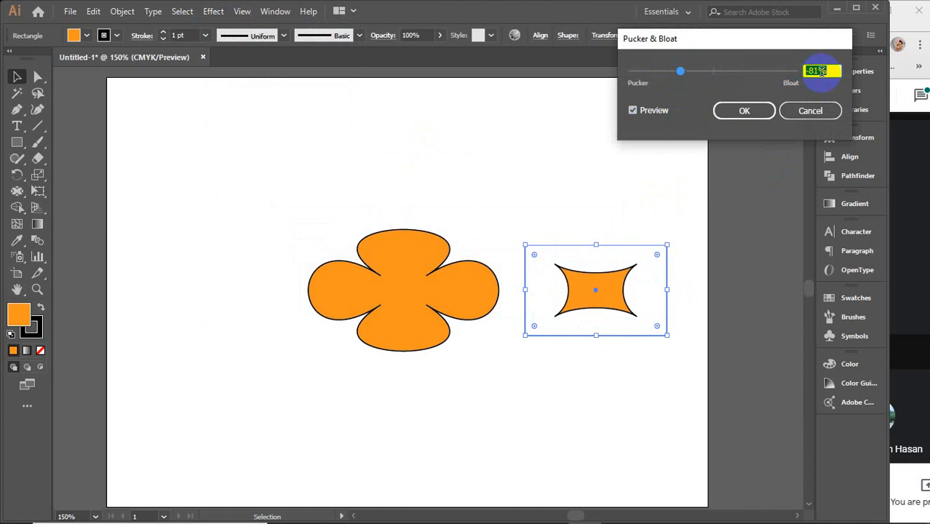
left_click(750, 111)
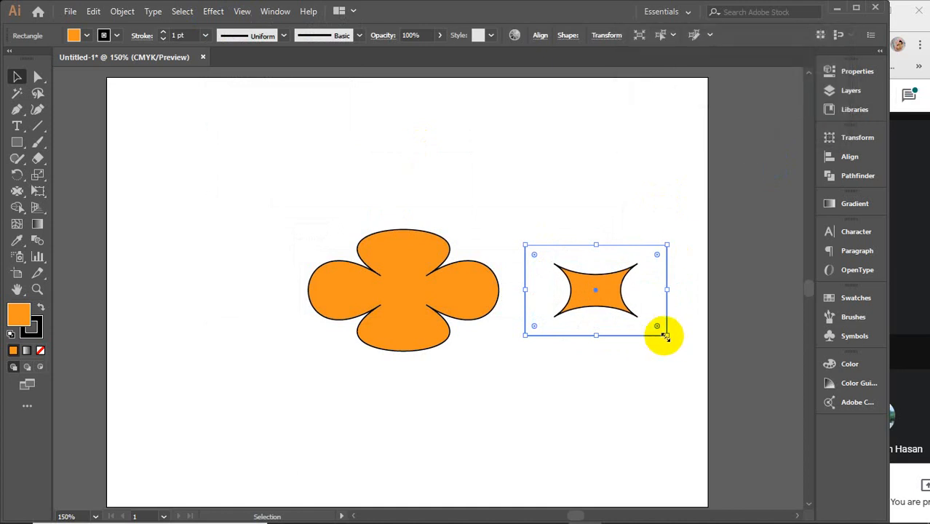
Step: Enlarge the puckered copy, move it over the flower, and align both shapes by their horizontal and vertical centres
left_click_drag(664, 336, 716, 375)
left_click_drag(610, 291, 424, 281)
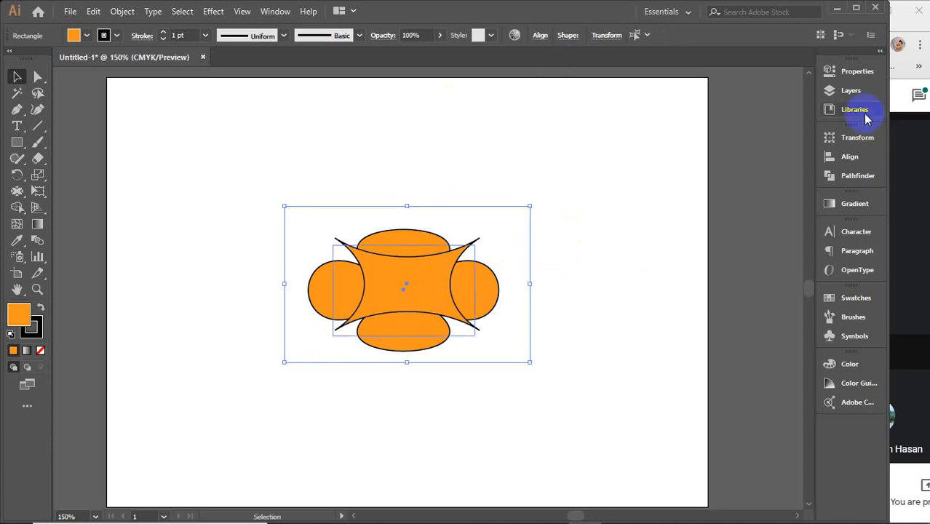
left_click(844, 162)
left_click(694, 169)
left_click(778, 169)
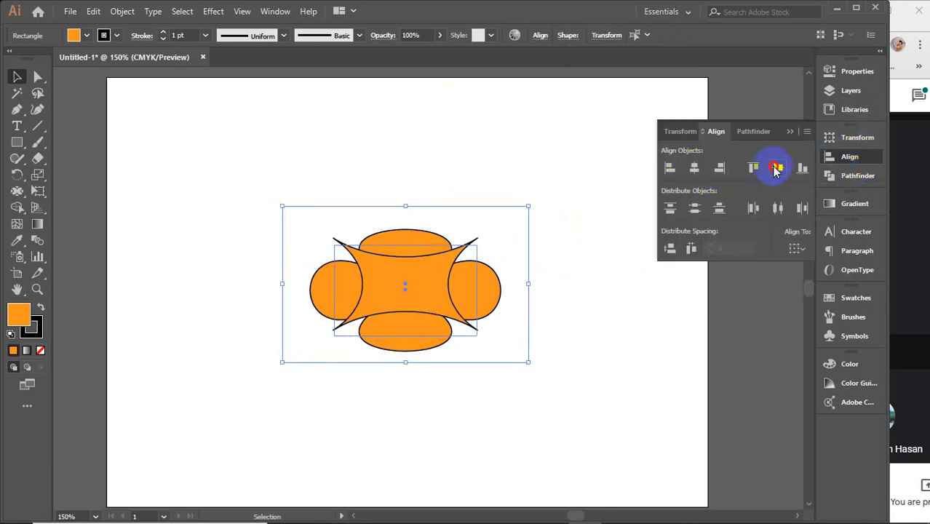
left_click(791, 131)
left_click(624, 248)
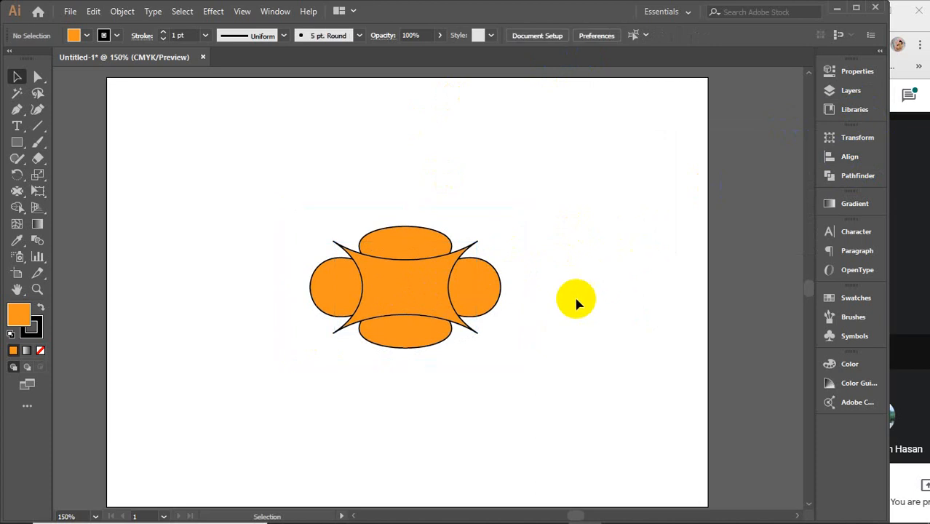
Step: Send the puckered star shape to the back, behind the flower, and deselect it
right_click(418, 290)
mouse_move(455, 454)
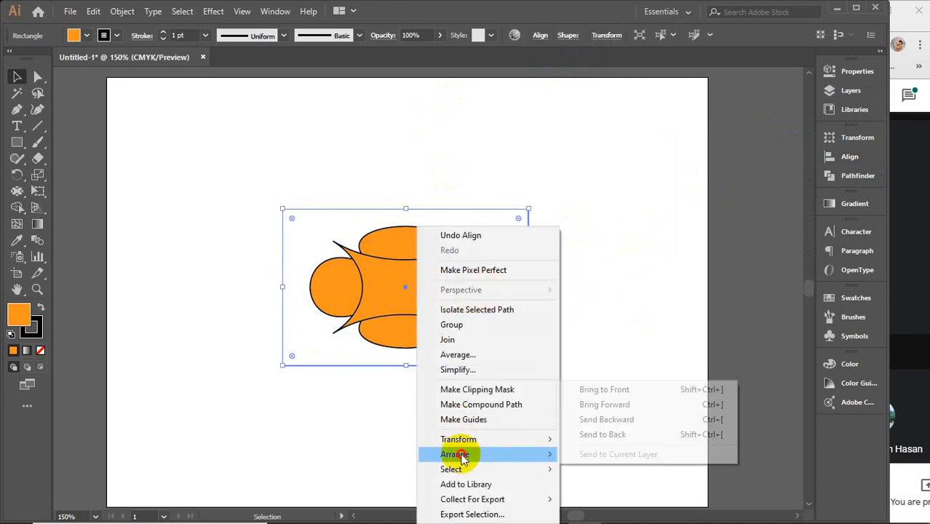
left_click(602, 434)
left_click(590, 252)
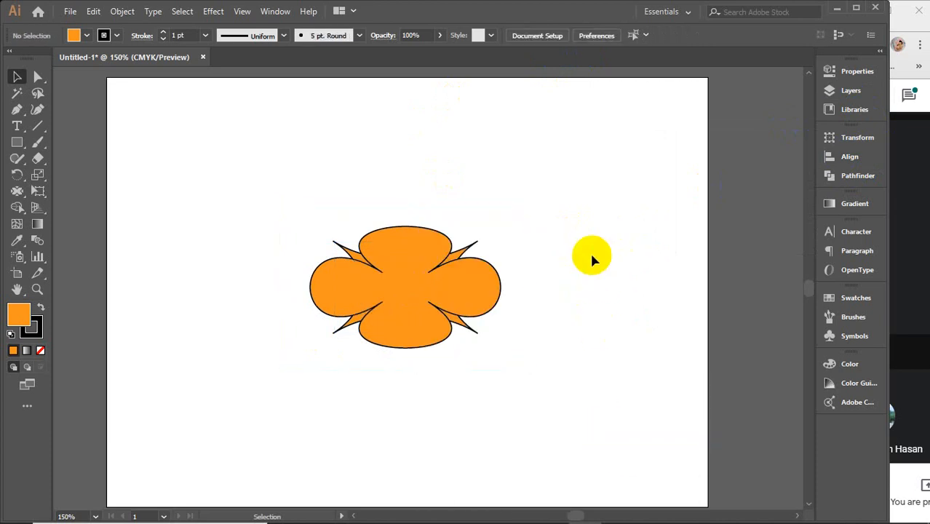
left_click(461, 245)
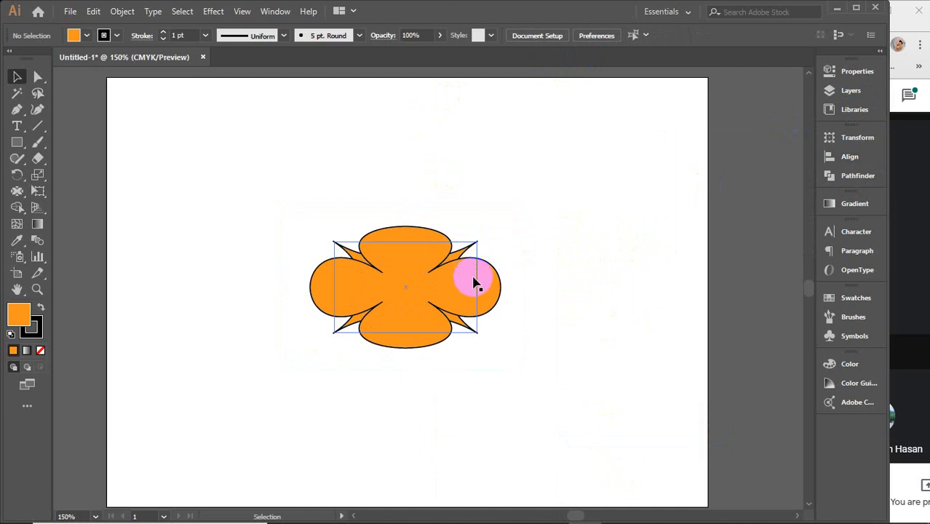
scroll(473, 280, "up", 2)
left_click_drag(525, 266, 581, 251)
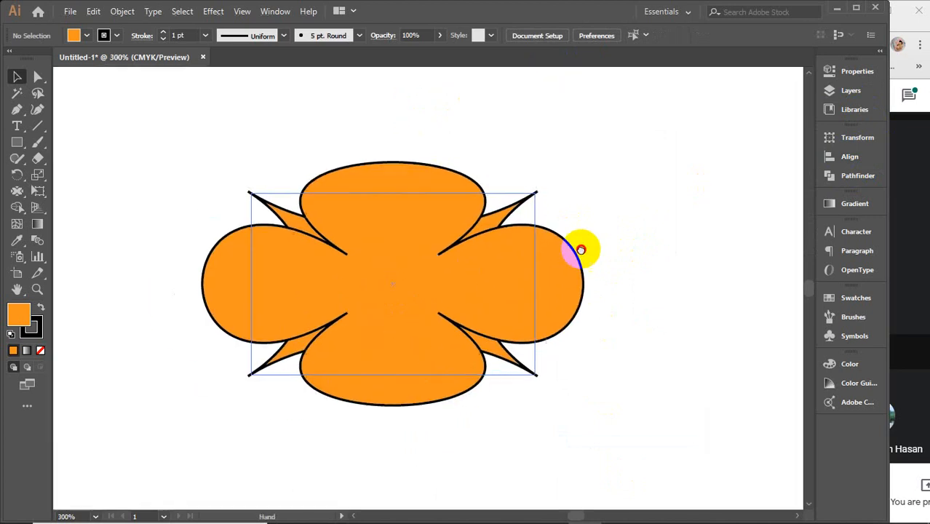
left_click(531, 193)
left_click_drag(536, 192, 558, 177)
key("ctrl+z")
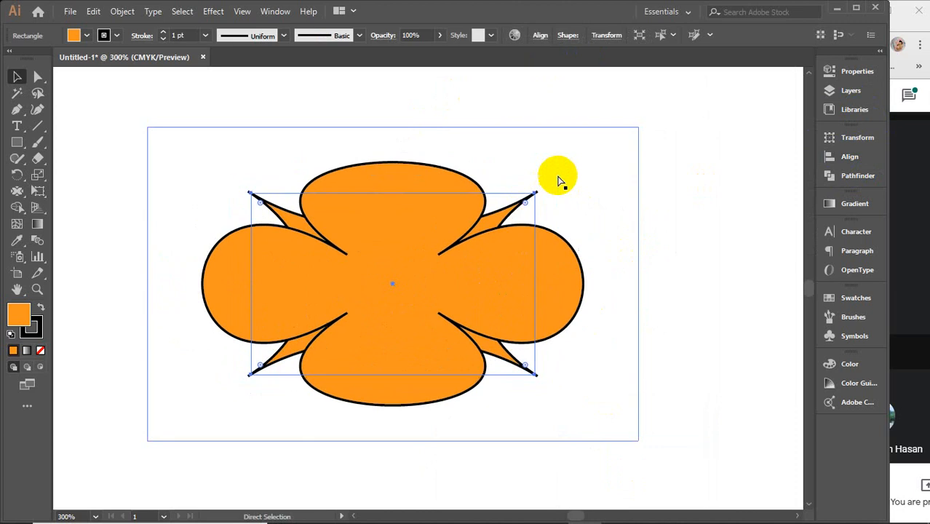
Step: Enlarge the rear star shape proportionally around its centre so its points extend further beyond the flower
left_click(696, 177)
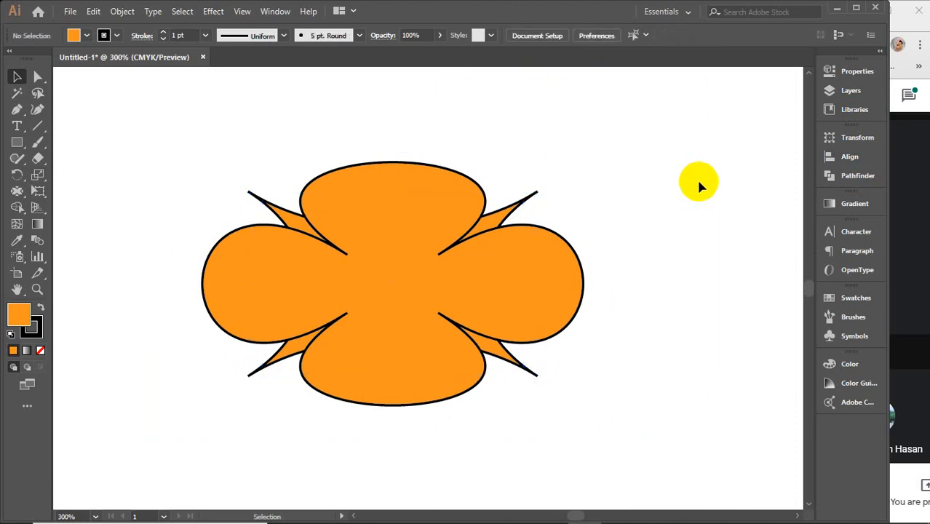
left_click(612, 160)
left_click_drag(639, 126, 670, 107)
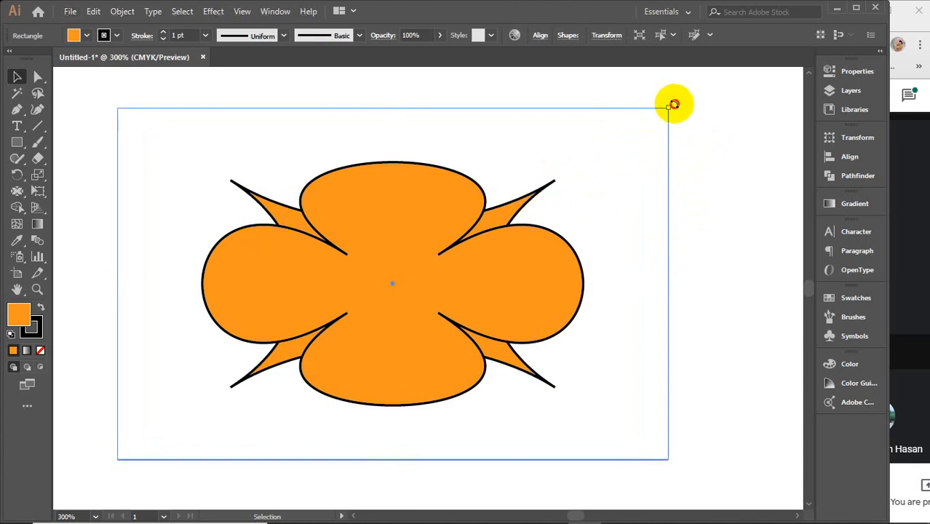
Step: Try rotating the rear star shape clockwise behind the flower, undo the rotation, and deselect it
left_click_drag(674, 104, 728, 251)
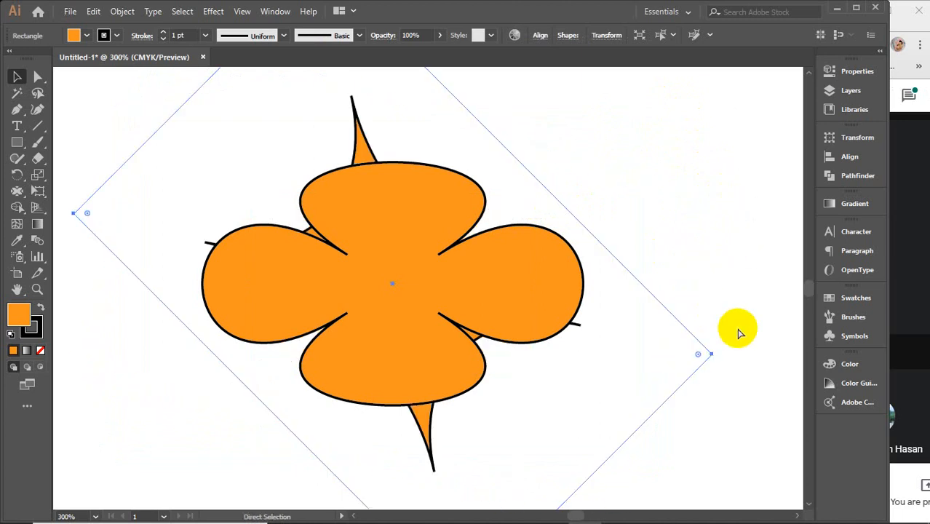
key("ctrl+z")
left_click(367, 284)
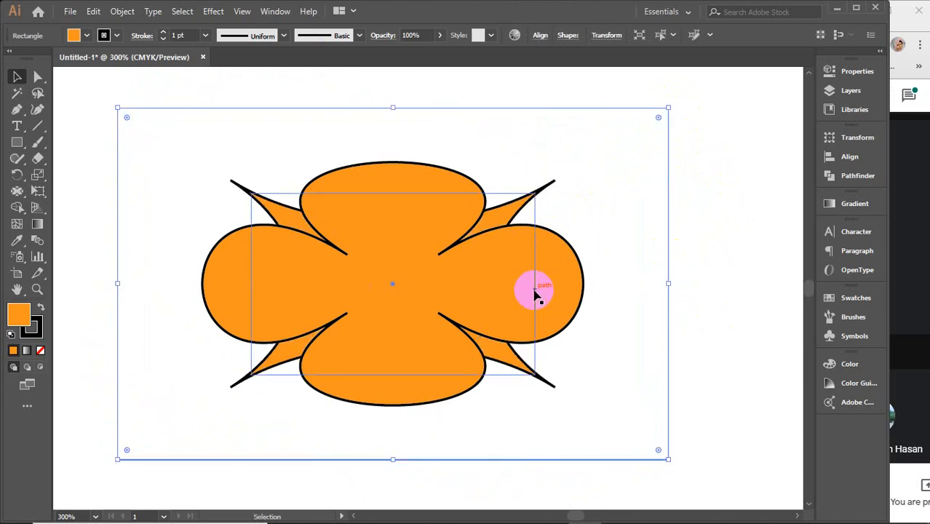
scroll(535, 290, "down", 2)
left_click(640, 302)
Step: Try green and blue fills on the rear star shape, settle on red, and deselect it
left_click(482, 287)
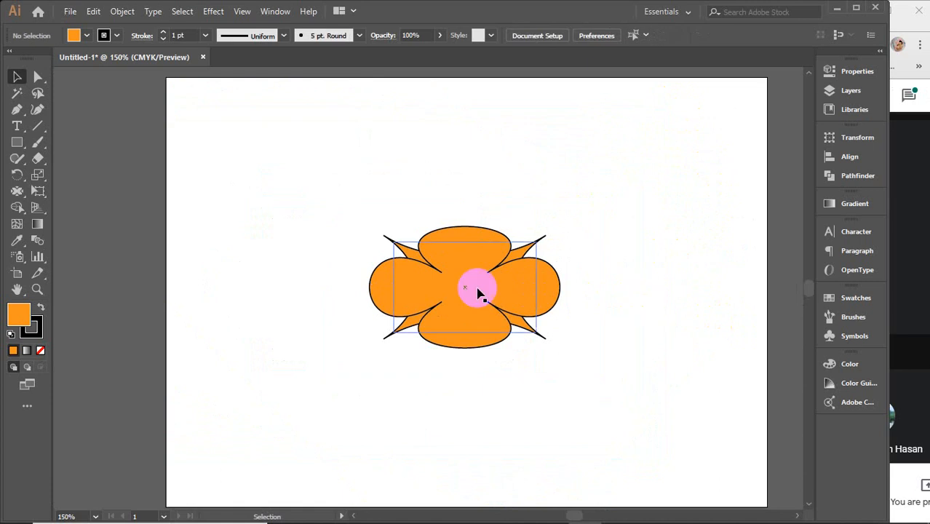
left_click(538, 246)
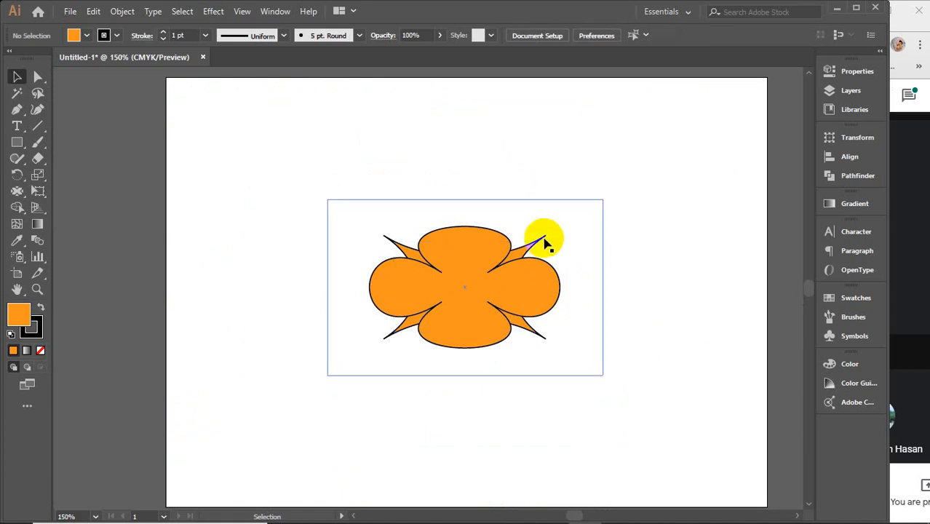
left_click(87, 38)
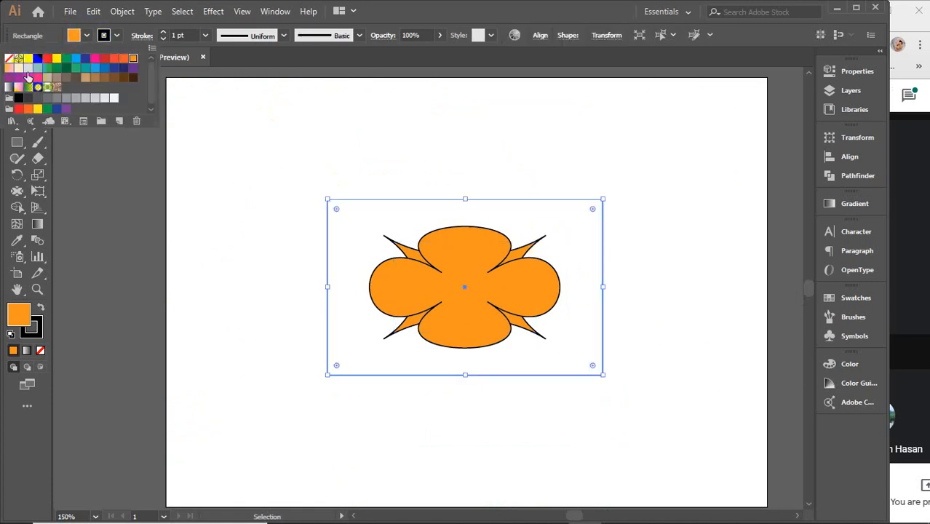
left_click(19, 71)
left_click(38, 67)
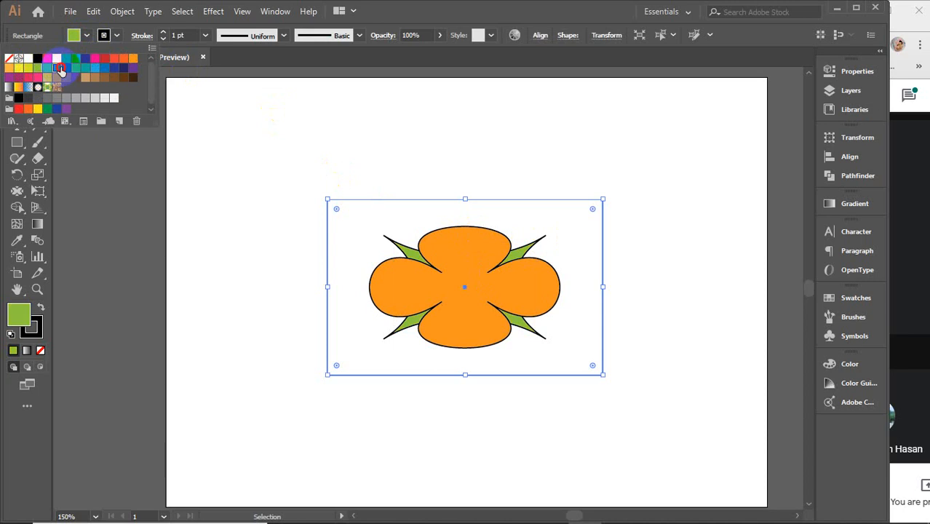
left_click(56, 68)
left_click(93, 68)
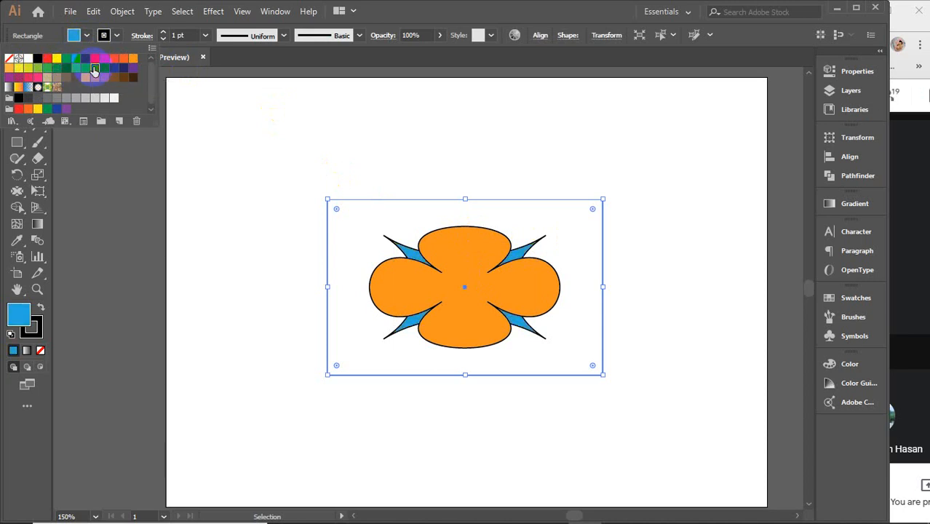
left_click(96, 58)
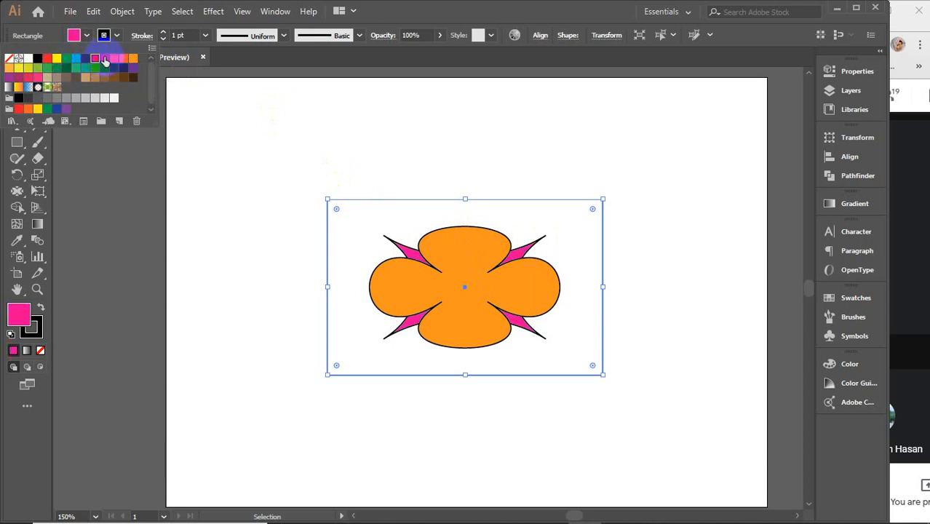
left_click(270, 160)
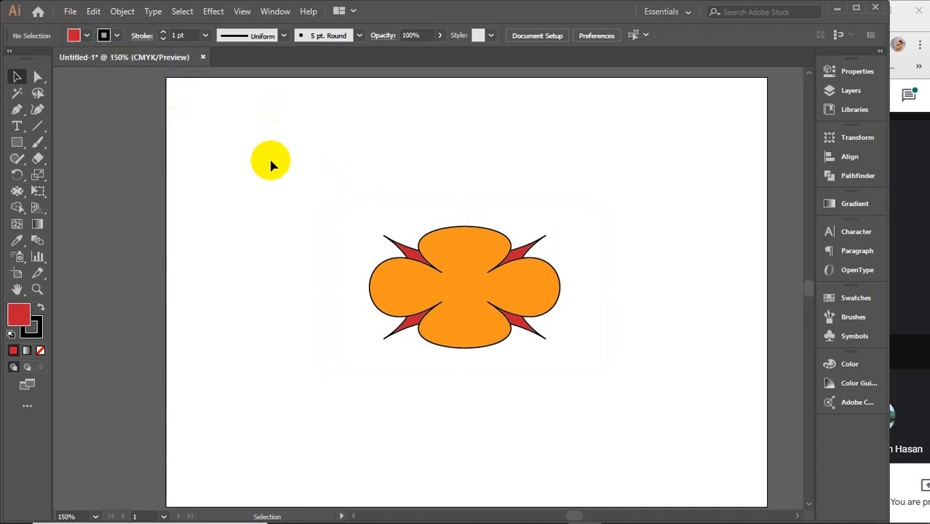
Step: Draw a small red circle in the flower's middle and align all three shapes by their horizontal and vertical centres
left_click_drag(15, 140, 98, 176)
left_click_drag(465, 269, 479, 293)
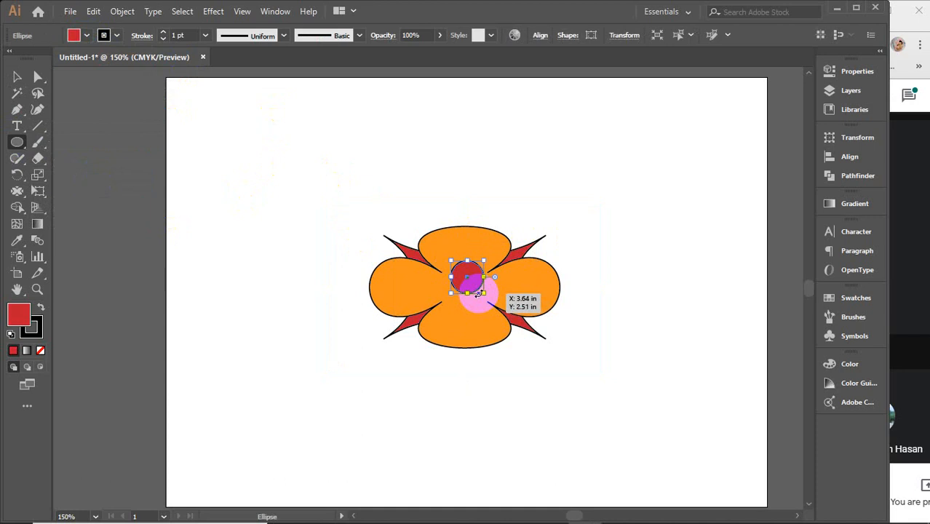
key("v")
left_click_drag(394, 182, 553, 386)
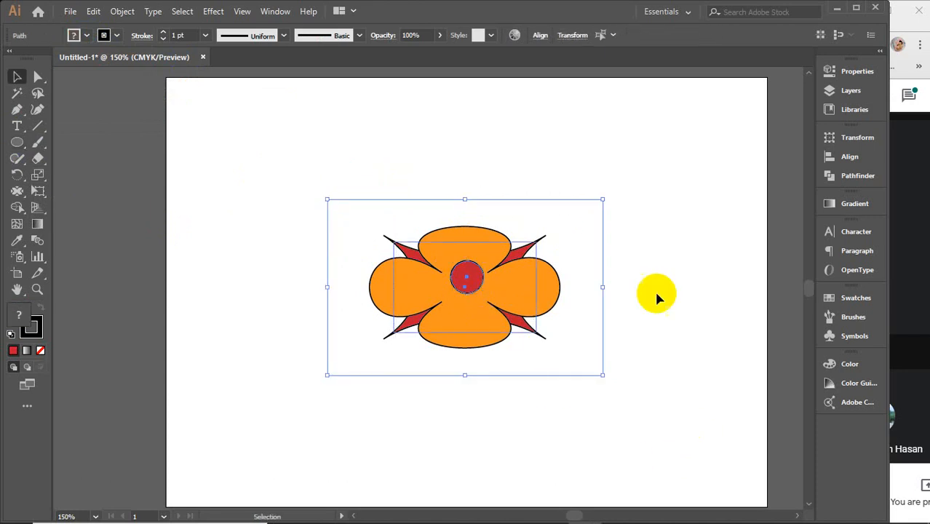
left_click(536, 37)
left_click(429, 75)
left_click(482, 71)
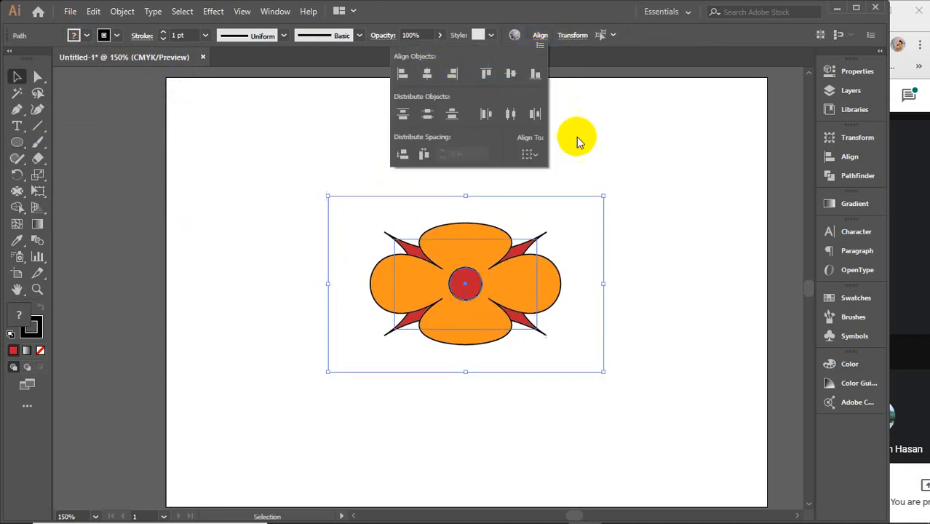
left_click(647, 246)
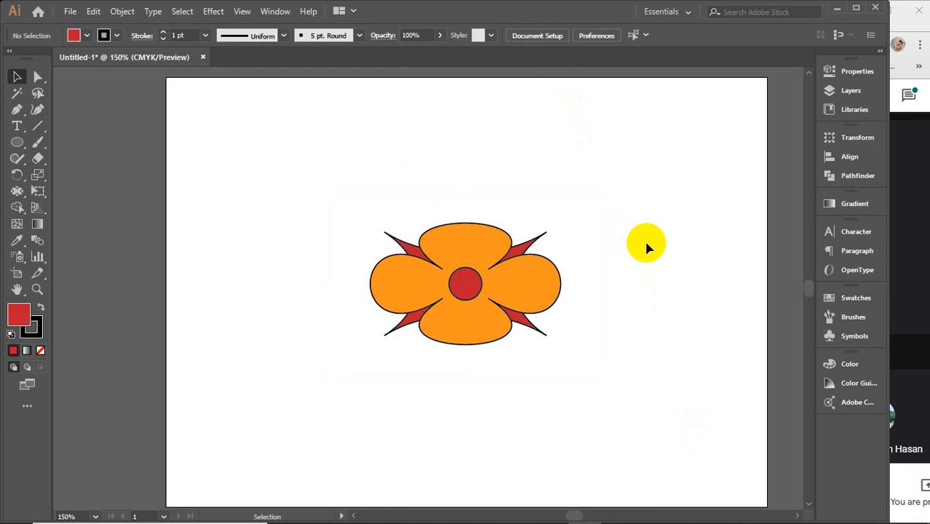
Step: Narrow the whole flower artwork horizontally by moving its left side inward, and deselect it
left_click_drag(306, 176, 531, 391)
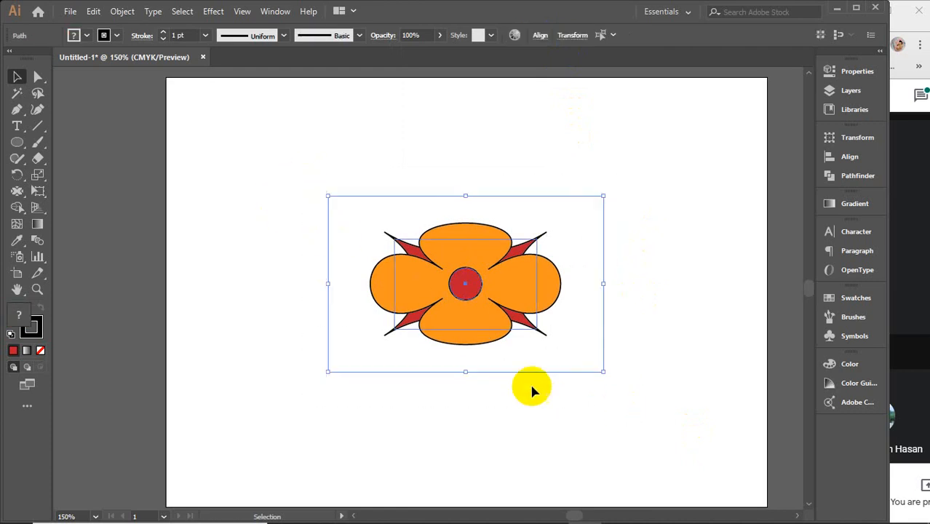
left_click_drag(328, 283, 370, 282)
left_click(300, 258)
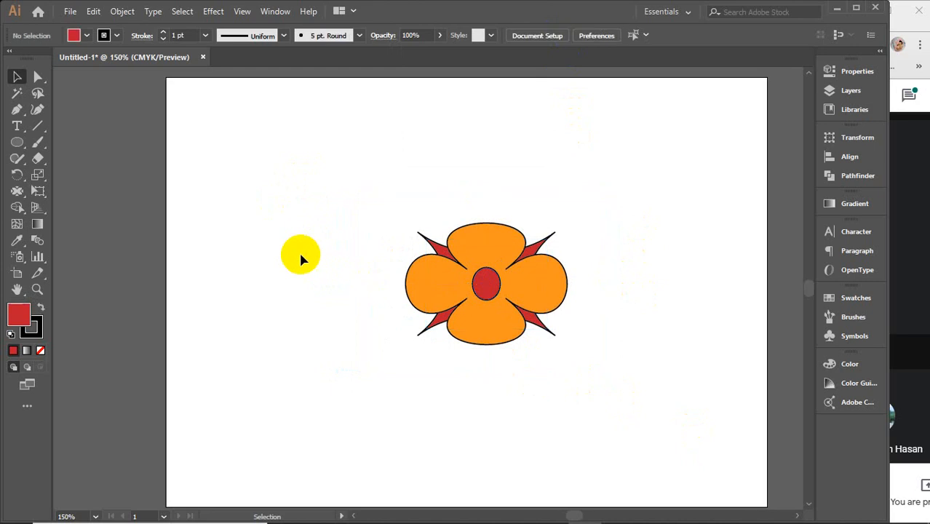
Step: Delete the whole flower artwork and paste the plain orange rectangle onto the artboard
left_click_drag(322, 202, 706, 447)
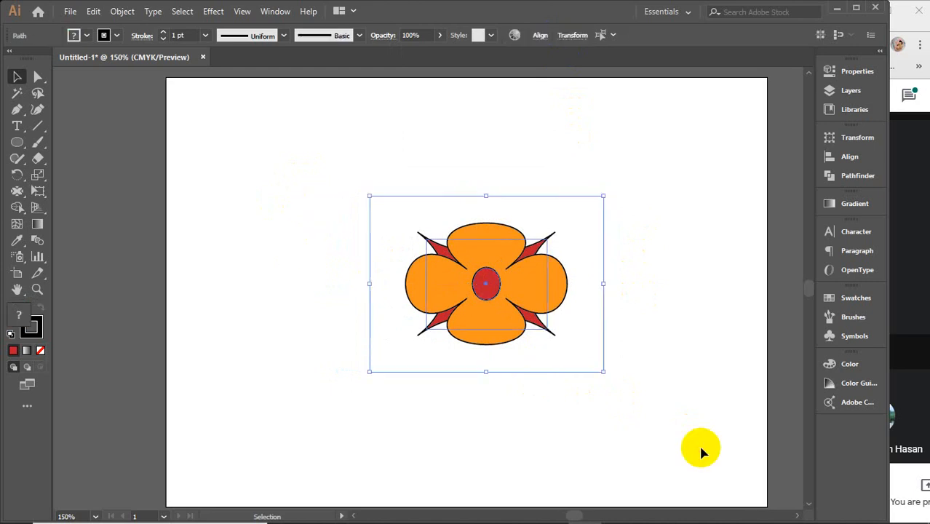
key("Delete")
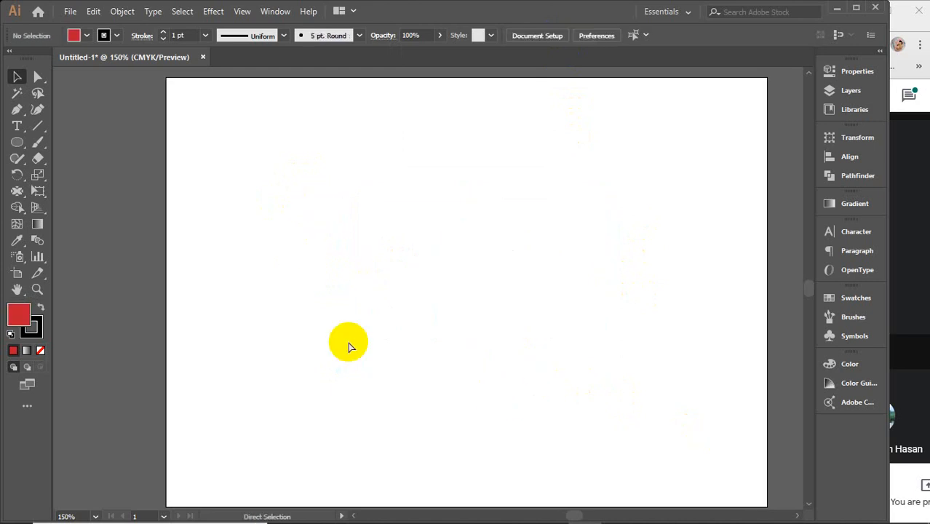
key("ctrl+v")
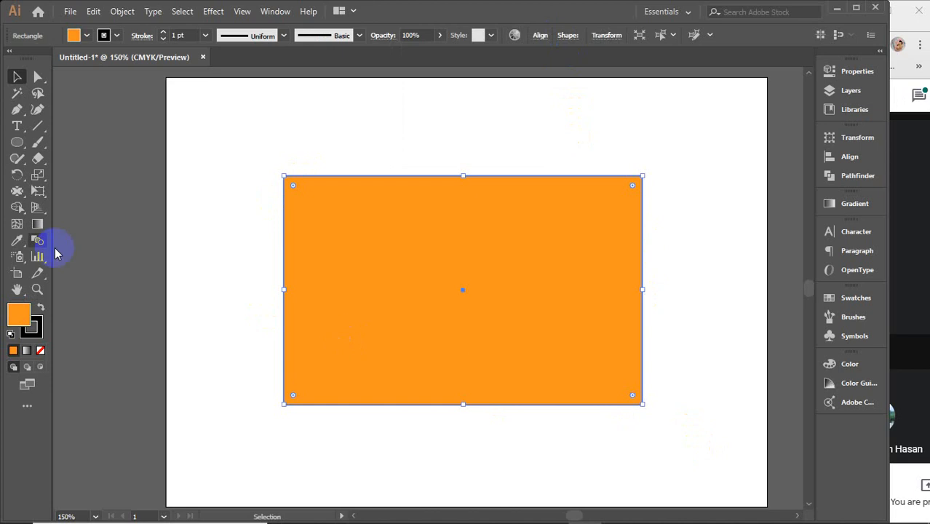
Step: Use the Scallop tool to pull pointed folds outward from the middle of the rectangle's left edge
left_click(17, 192)
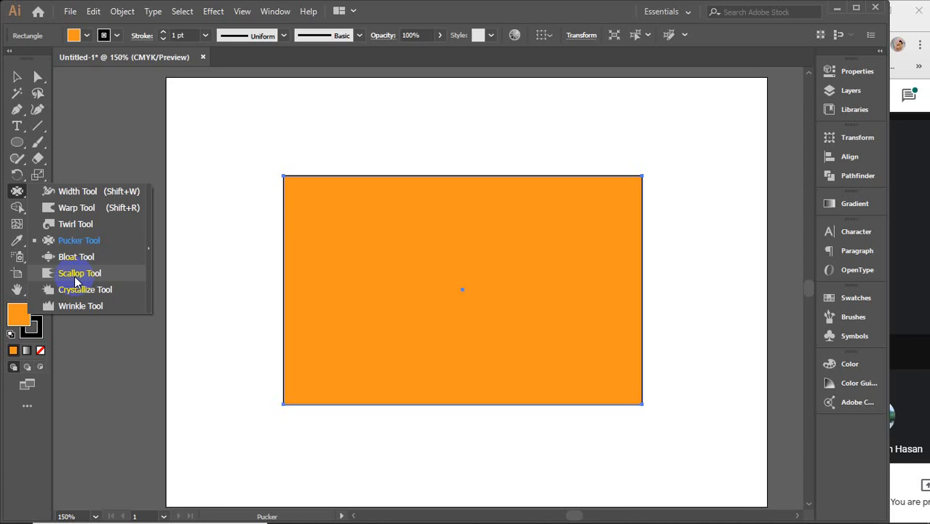
left_click(76, 273)
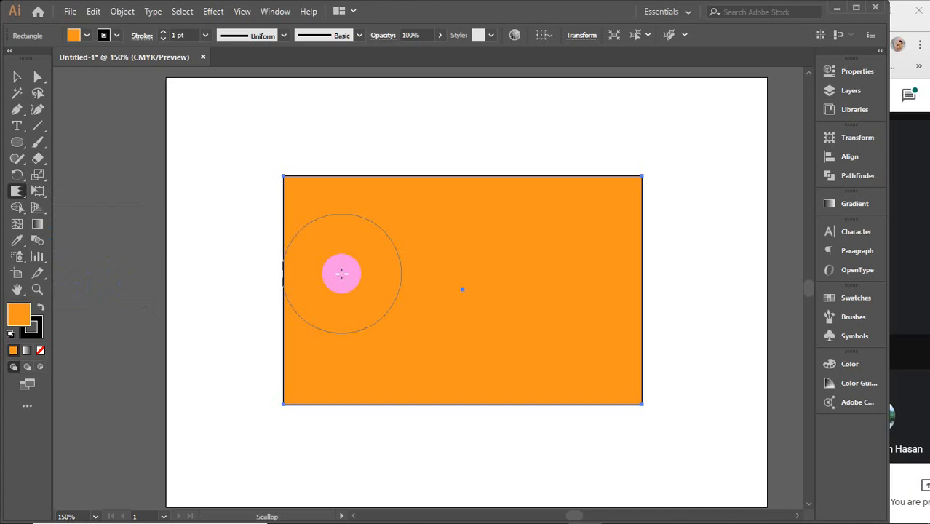
left_click_drag(339, 272, 224, 301)
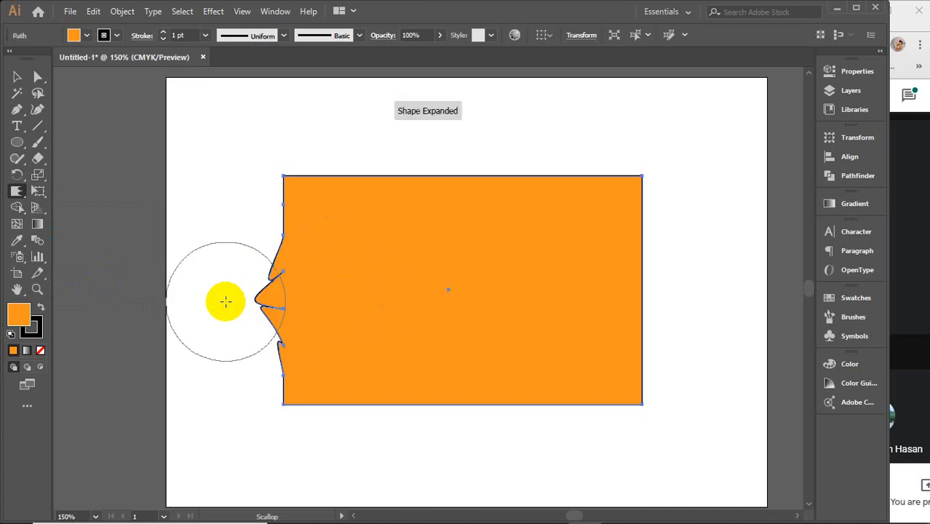
Step: Try Scallop strokes around the rectangle's top-left corner and upper left edge, and undo them
mouse_move(307, 212)
left_mouse_down()
mouse_move(320, 142)
mouse_move(399, 168)
left_mouse_up()
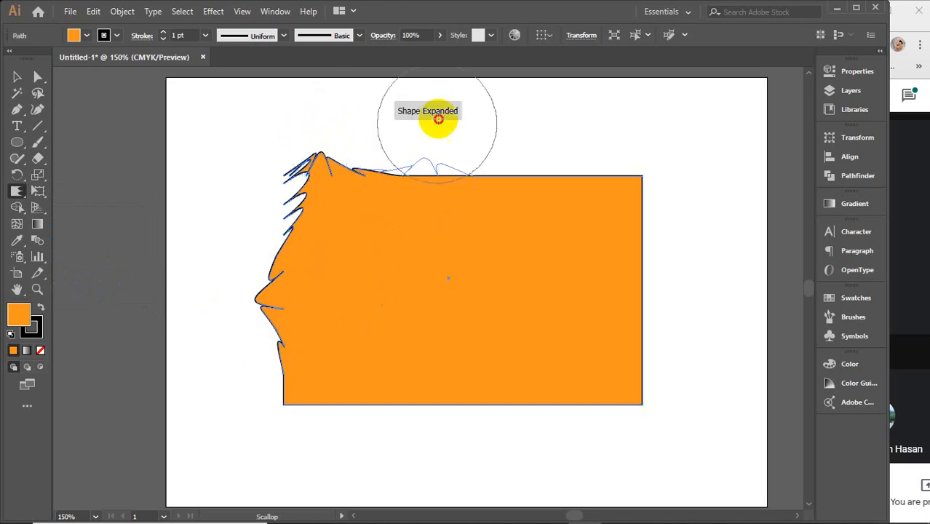
key("v")
key("ctrl+z")
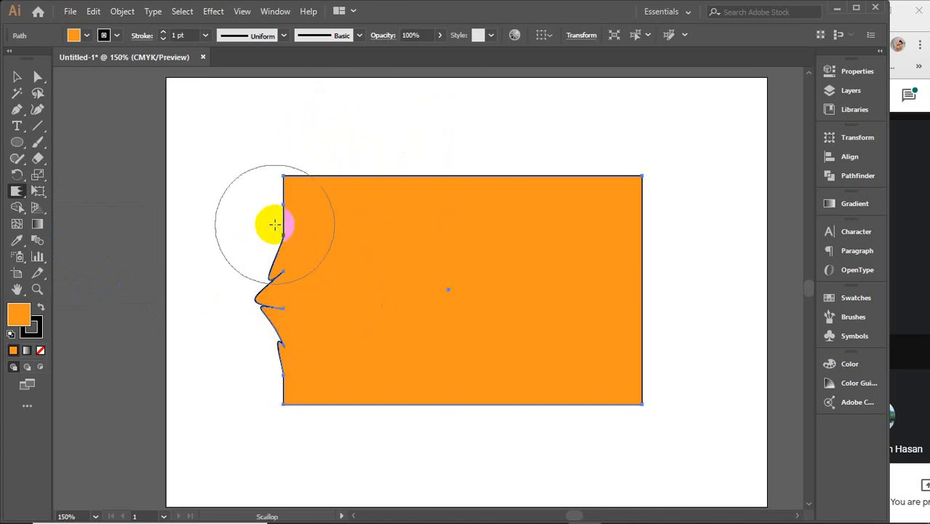
mouse_move(270, 218)
left_mouse_down()
mouse_move(276, 202)
mouse_move(247, 209)
left_mouse_up()
key("ctrl")
key("ctrl+z")
Step: Scallop the rectangle's top edge inward left of its middle, and its bottom edge outward below
left_click_drag(399, 163, 406, 211)
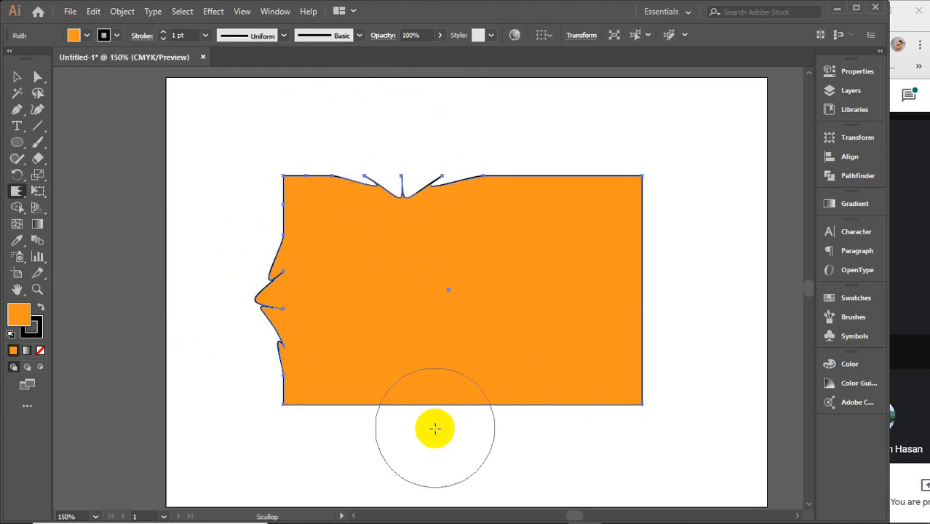
mouse_move(432, 427)
left_mouse_down()
mouse_move(430, 375)
mouse_move(428, 439)
left_mouse_up()
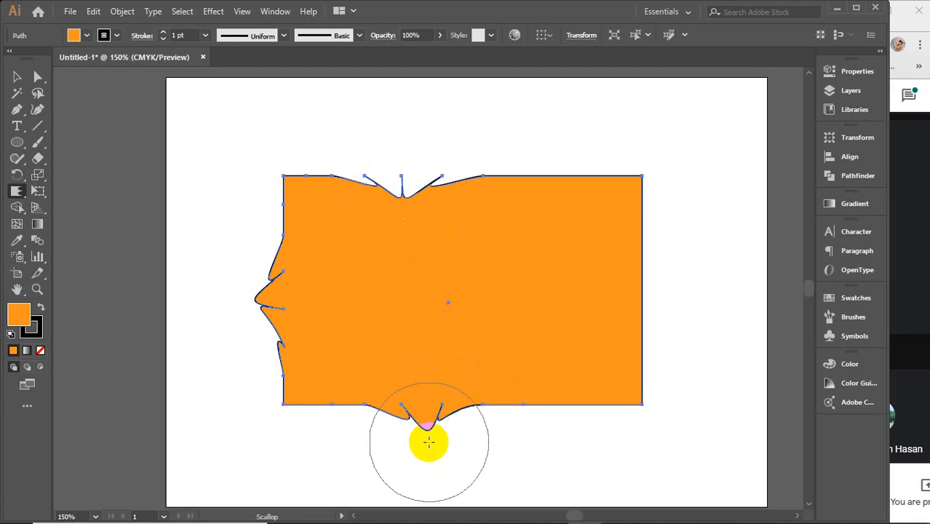
Step: Try Scallop strokes on the bottom edge and the top-left corner, and undo them together with the earlier folds
left_click_drag(528, 414, 527, 364)
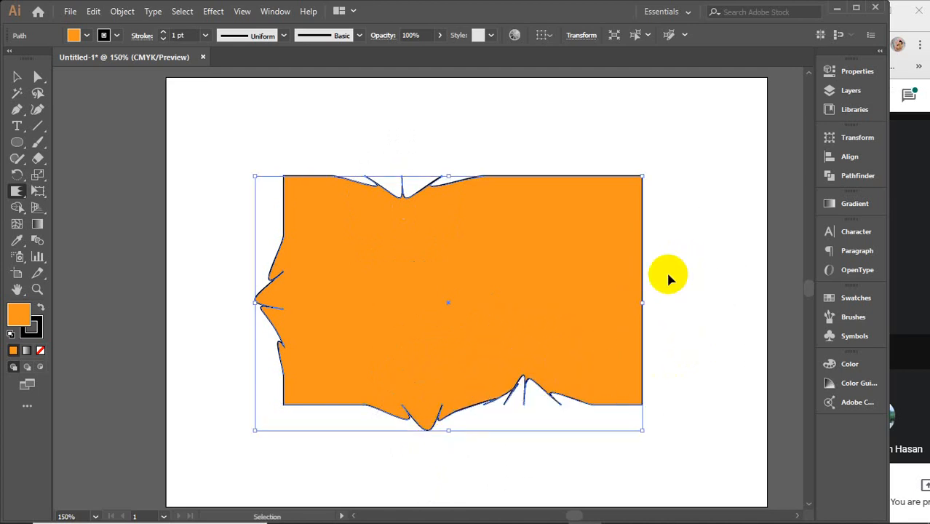
key("ctrl+z")
key("ctrl+z")
key("ctrl+z")
mouse_move(357, 204)
left_mouse_down()
mouse_move(329, 216)
mouse_move(318, 197)
mouse_move(320, 208)
left_mouse_up()
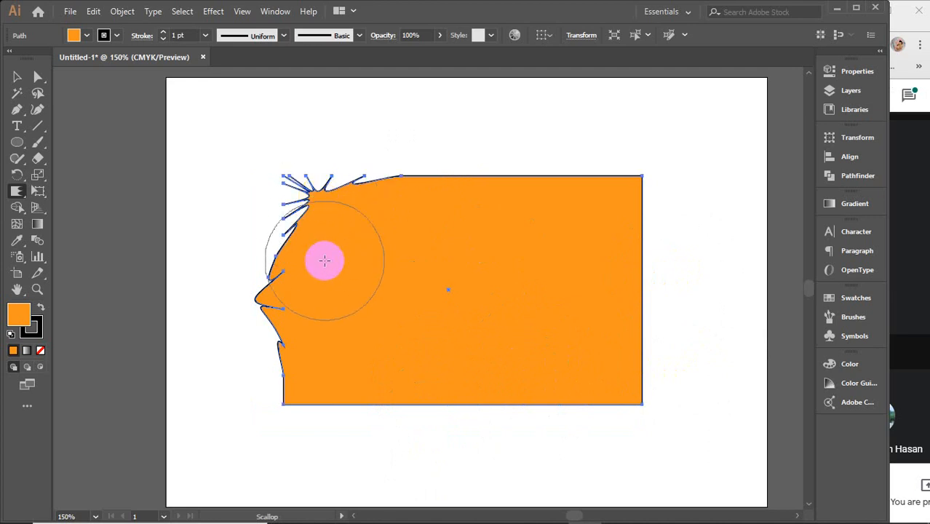
key("ctrl+z")
key("ctrl+z")
Step: Use the Scallop tool to push all four corners of the plain rectangle inward into pointed folds
left_click_drag(305, 355, 299, 385)
left_click_drag(310, 217, 305, 214)
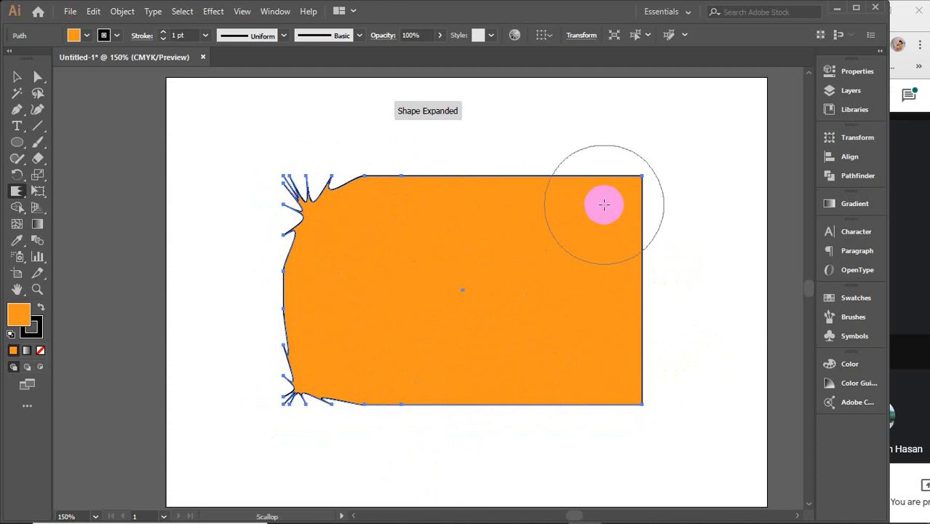
left_click_drag(601, 204, 600, 208)
left_click_drag(617, 413, 616, 381)
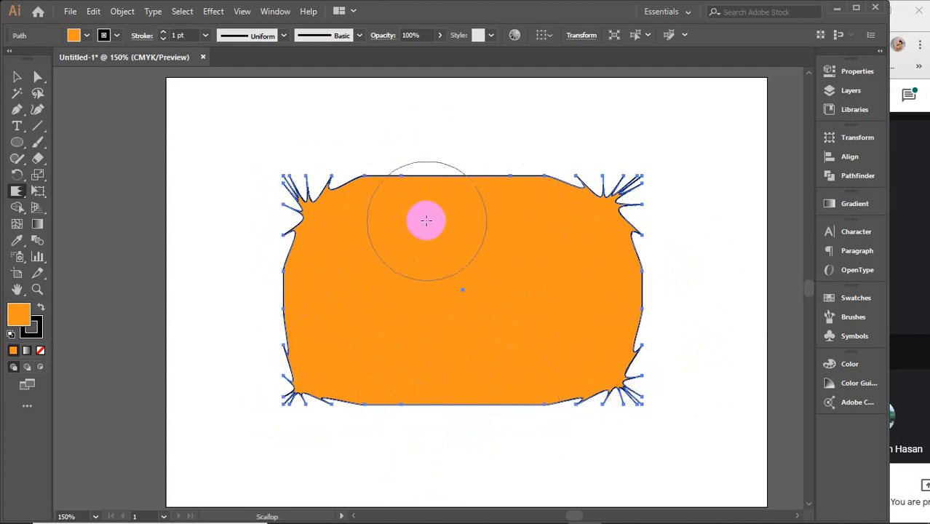
Step: Scallop the remaining stretches of all four edges inward so folds run around the whole rectangle, and deselect it
mouse_move(461, 199)
left_mouse_down()
mouse_move(389, 201)
mouse_move(319, 260)
mouse_move(297, 314)
mouse_move(321, 358)
mouse_move(387, 391)
mouse_move(449, 376)
mouse_move(567, 376)
mouse_move(618, 323)
mouse_move(618, 267)
mouse_move(513, 250)
mouse_move(537, 198)
left_mouse_up()
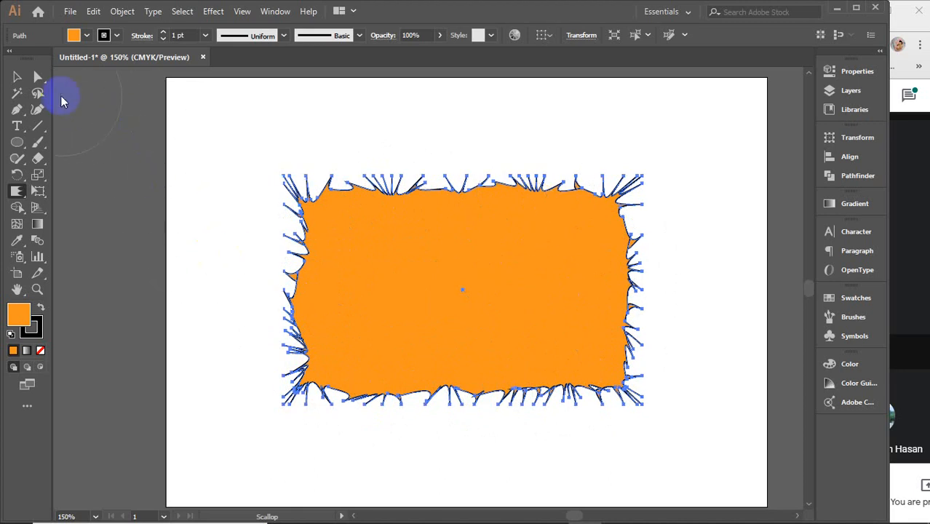
left_click(17, 76)
left_click(184, 128)
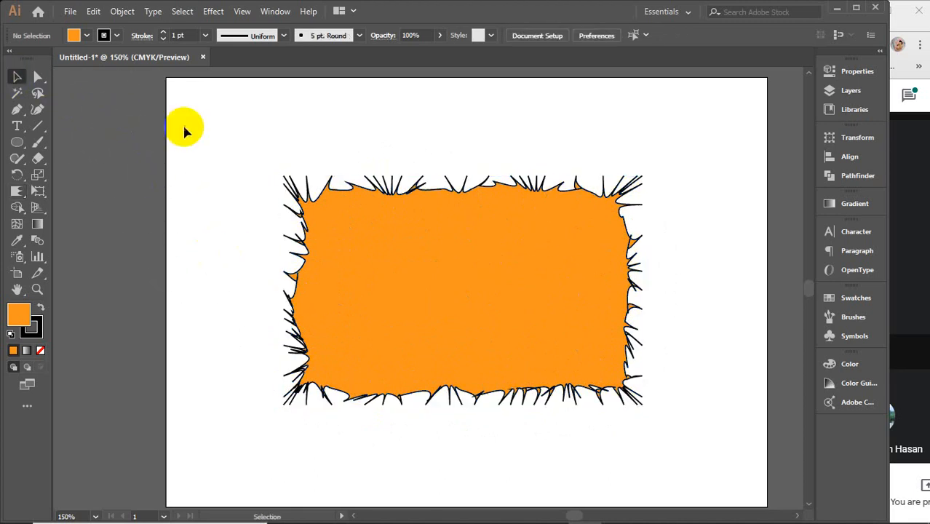
left_click(291, 260)
left_click(225, 131)
Step: Delete the scalloped shape and paste the plain orange rectangle back onto the artboard
left_click_drag(216, 142, 685, 390)
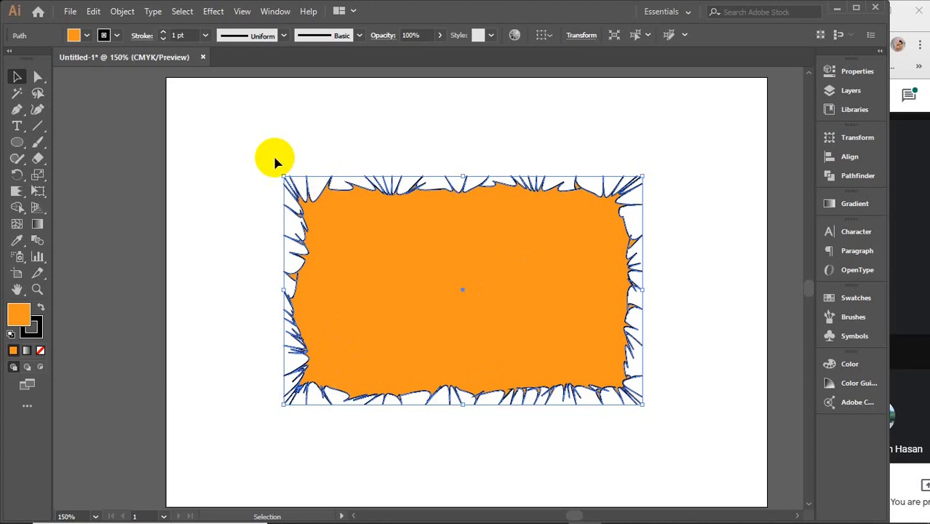
left_click_drag(258, 154, 663, 436)
left_click(492, 336)
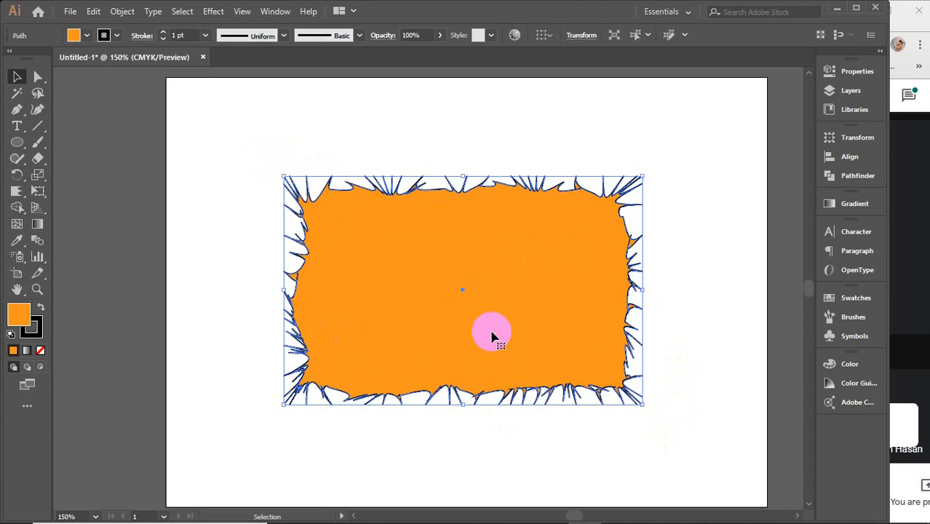
key("Delete")
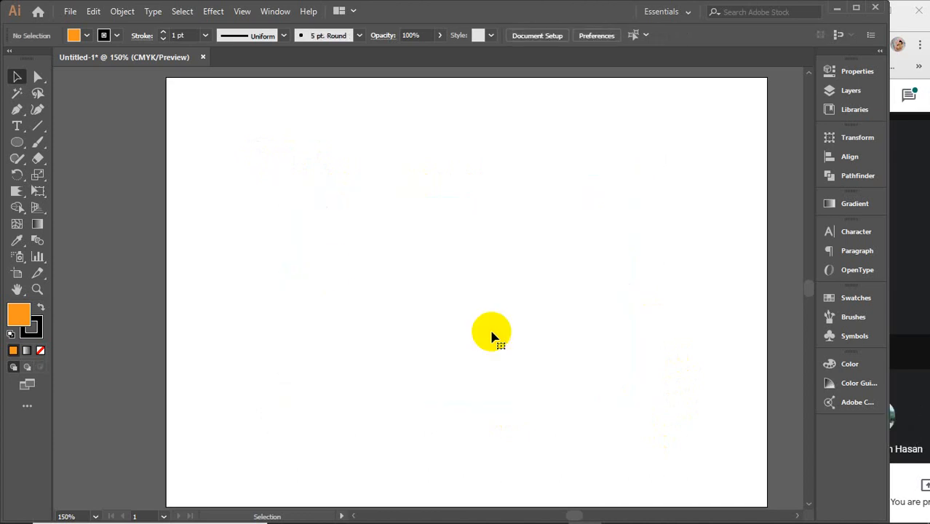
left_click_drag(16, 191, 85, 299)
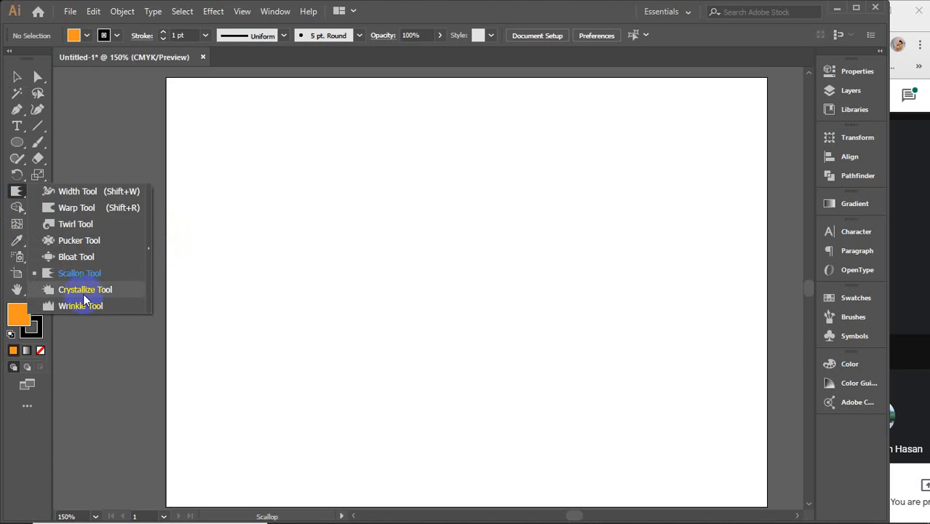
left_click(399, 291)
key("v")
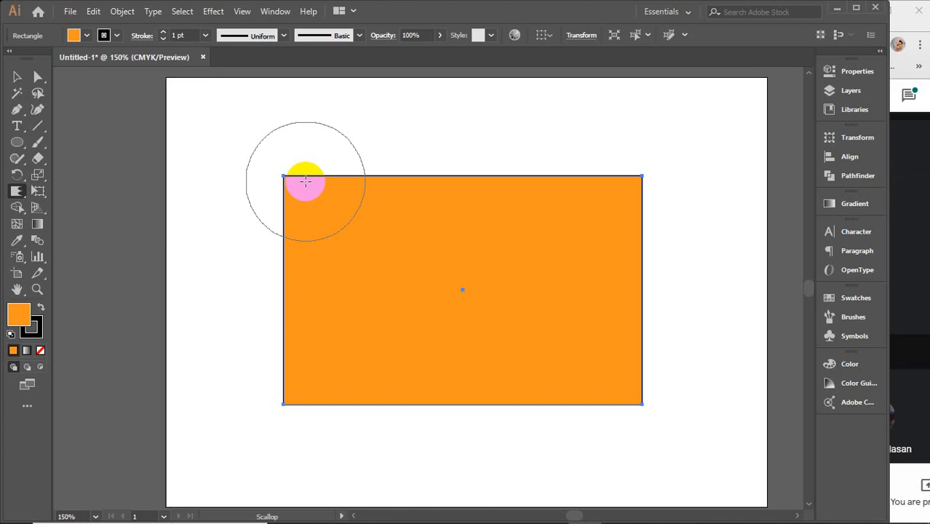
Step: Use the Crystallize tool to pull spikes outward from the rectangle's upper left edge and along its top edge
left_click(17, 191)
left_click(82, 291)
left_click_drag(280, 238, 226, 235)
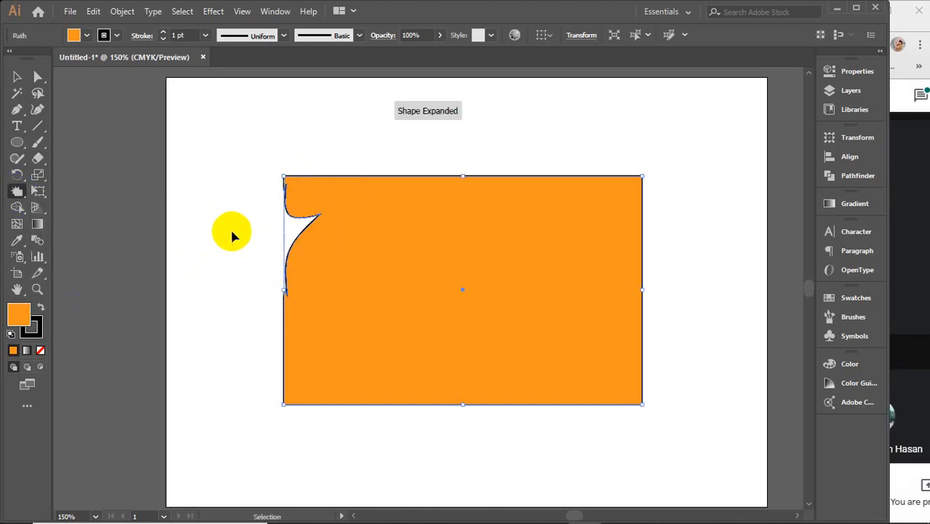
key("ctrl+z")
left_click_drag(290, 232, 254, 235)
left_click_drag(365, 182, 365, 158)
left_click_drag(469, 179, 471, 159)
left_click_drag(571, 185, 584, 162)
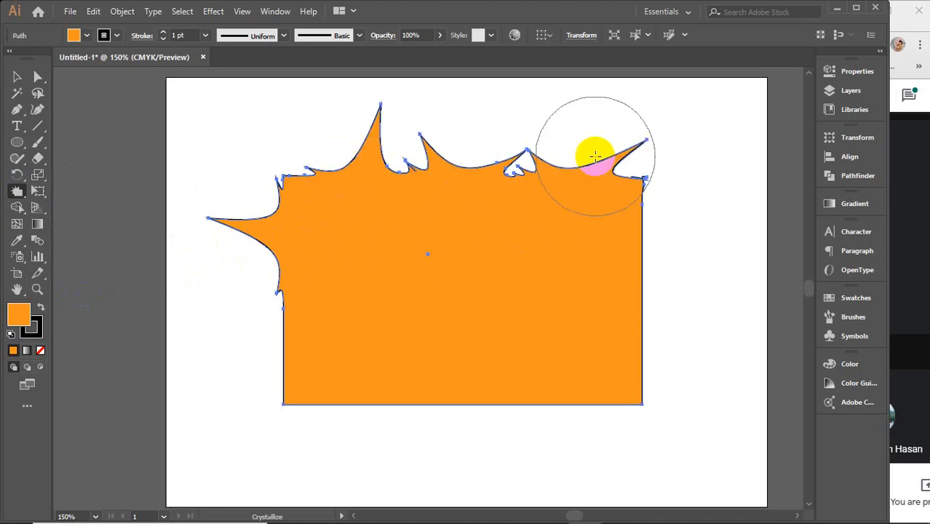
Step: Crystallize two outward spikes on the rectangle's right edge and more along the bottom edge
left_click_drag(635, 233, 675, 237)
left_click_drag(632, 326, 670, 340)
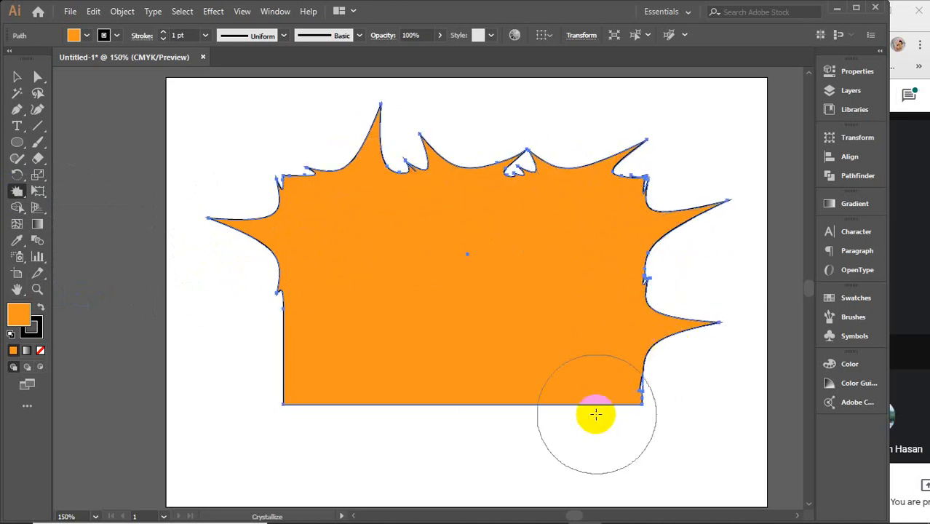
left_click_drag(572, 398, 586, 424)
mouse_move(464, 402)
left_mouse_down()
mouse_move(449, 391)
mouse_move(353, 424)
left_mouse_up()
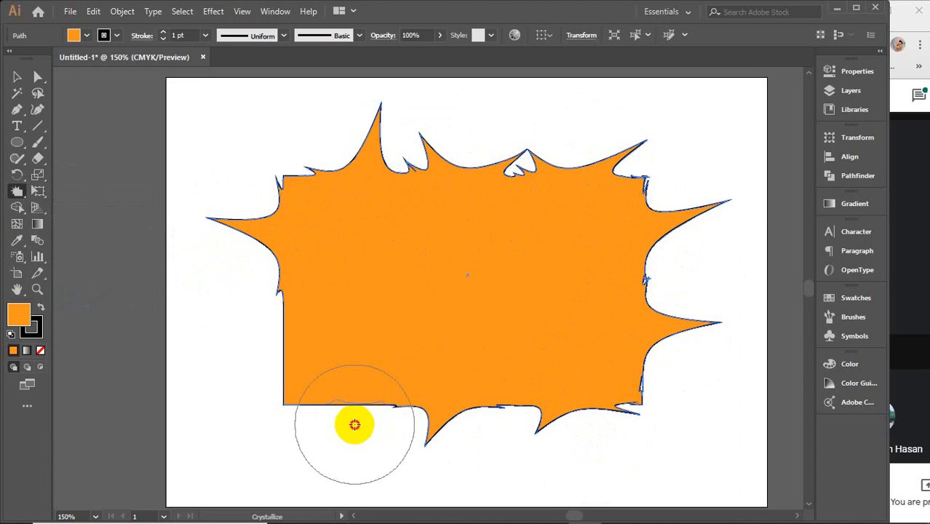
Step: Undo the strokes around the bottom-left corner, crystallize outward spikes on the lower left and bottom edges, and deselect the shape
left_click(265, 382)
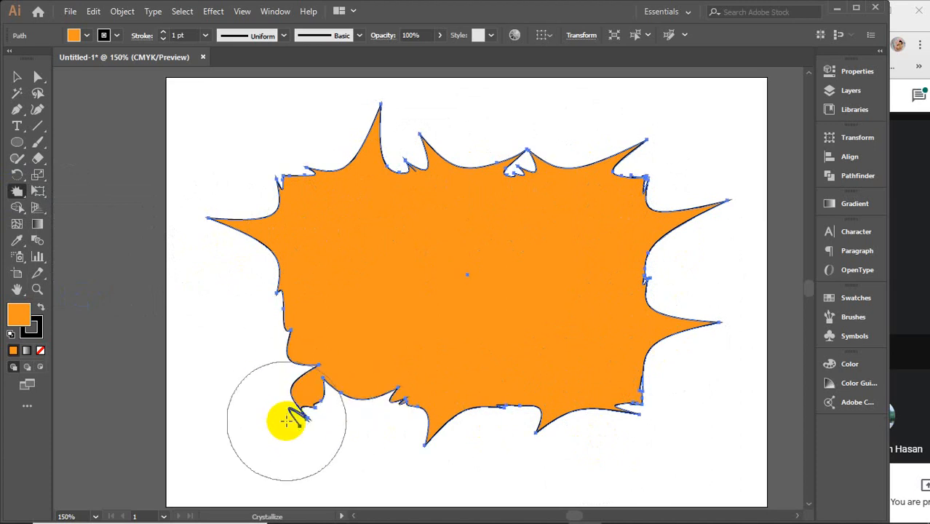
key("ctrl+z")
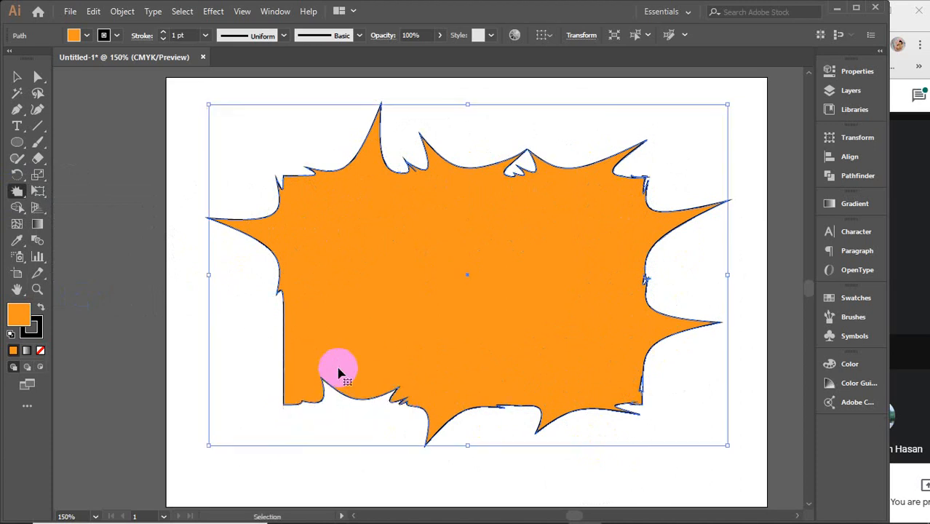
key("ctrl+z")
left_click_drag(302, 345, 268, 351)
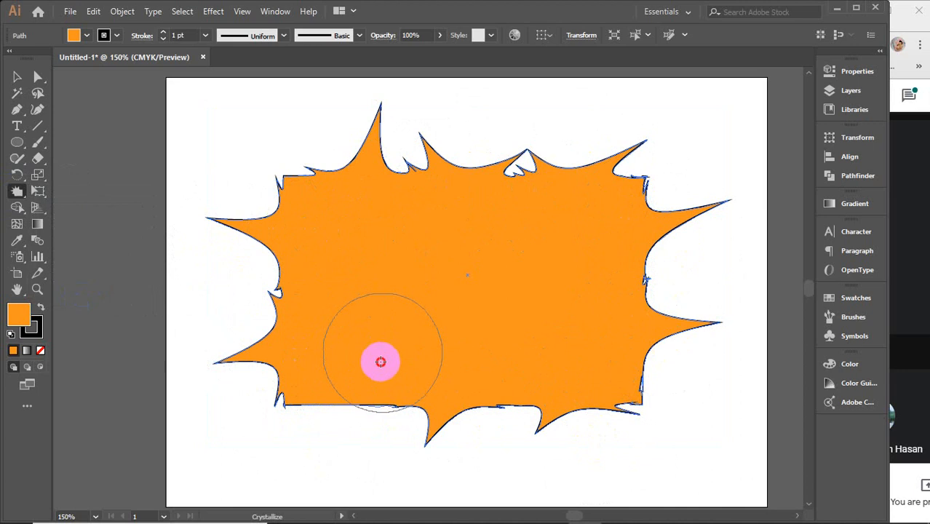
left_click_drag(383, 407, 350, 421)
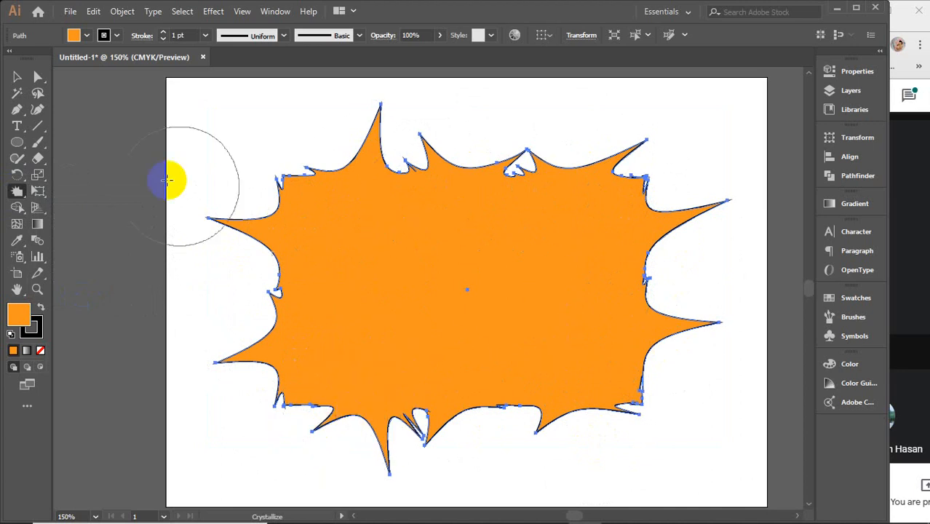
left_click(16, 77)
left_click(220, 145)
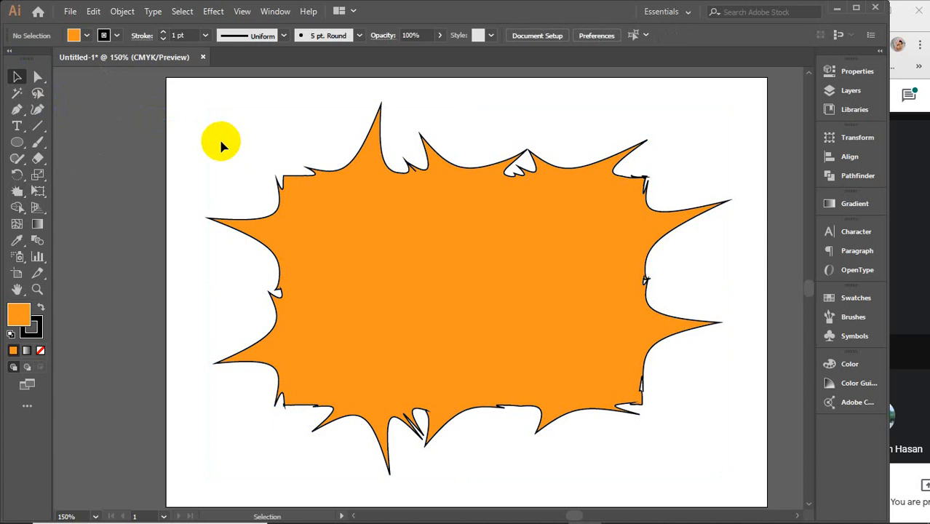
Step: Use the Wrinkle tool to roughen the left side and upper-left edge of the spiky shape
left_click_drag(17, 192, 81, 308)
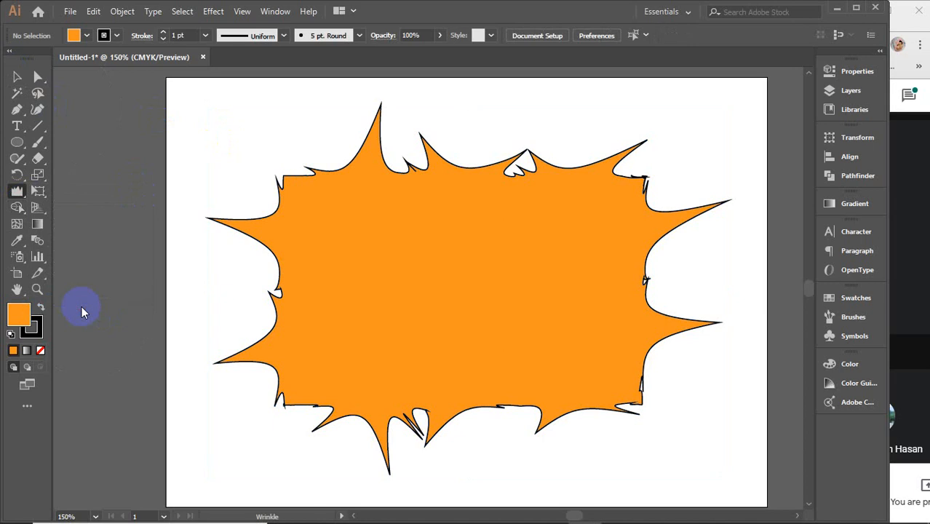
left_click_drag(17, 193, 76, 304)
mouse_move(321, 225)
left_mouse_down()
mouse_move(257, 218)
mouse_move(310, 161)
mouse_move(381, 131)
mouse_move(326, 160)
mouse_move(289, 207)
mouse_move(237, 248)
mouse_move(258, 301)
mouse_move(242, 360)
left_mouse_up()
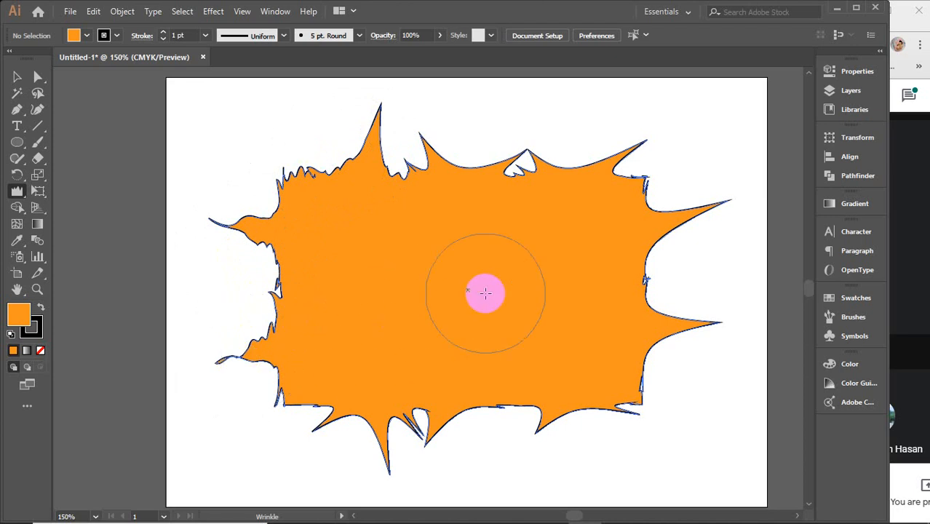
Step: Delete the wrinkled spiky shape and paste a plain orange rectangle in its place
key("v")
left_click(486, 294)
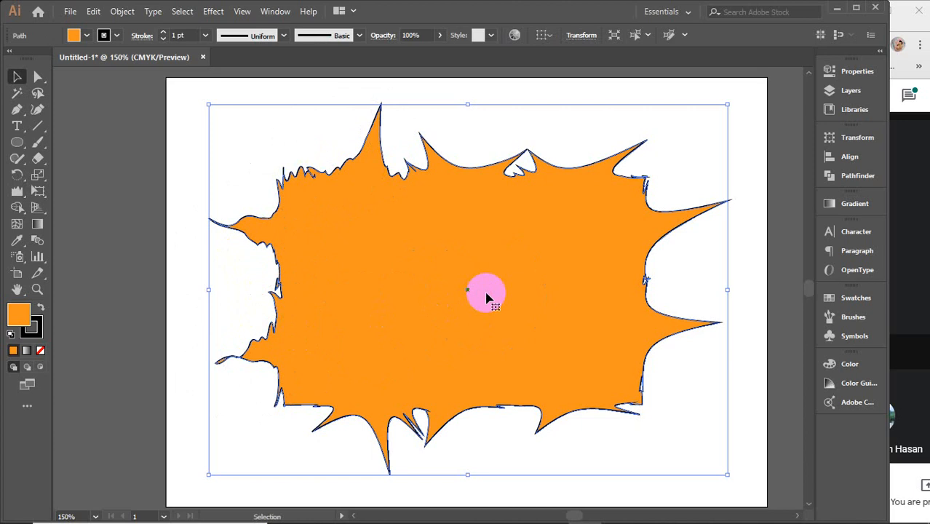
key("Delete")
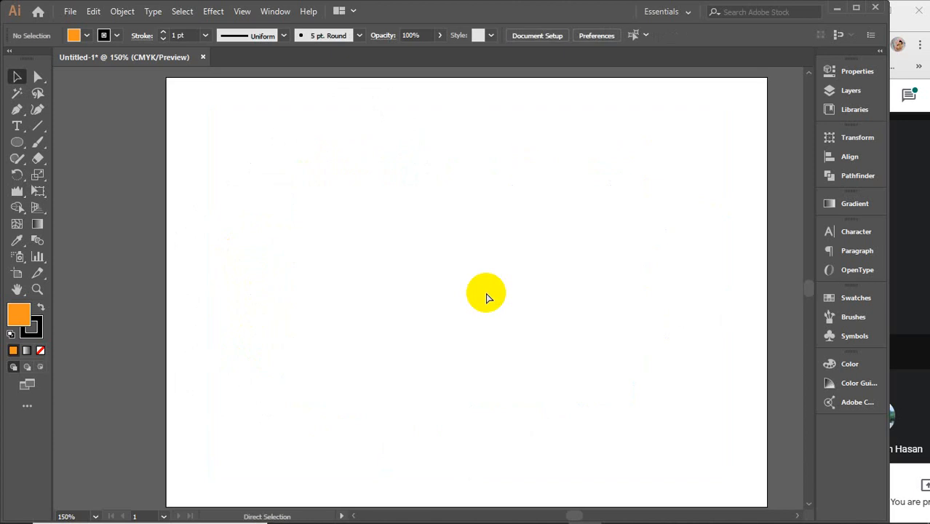
key("ctrl+z")
Step: Use the Wrinkle tool to roughen the full length of the rectangle's top and bottom edges
left_click(17, 190)
mouse_move(284, 198)
left_mouse_down()
mouse_move(311, 194)
mouse_move(328, 174)
mouse_move(427, 179)
mouse_move(589, 161)
mouse_move(457, 177)
left_mouse_up()
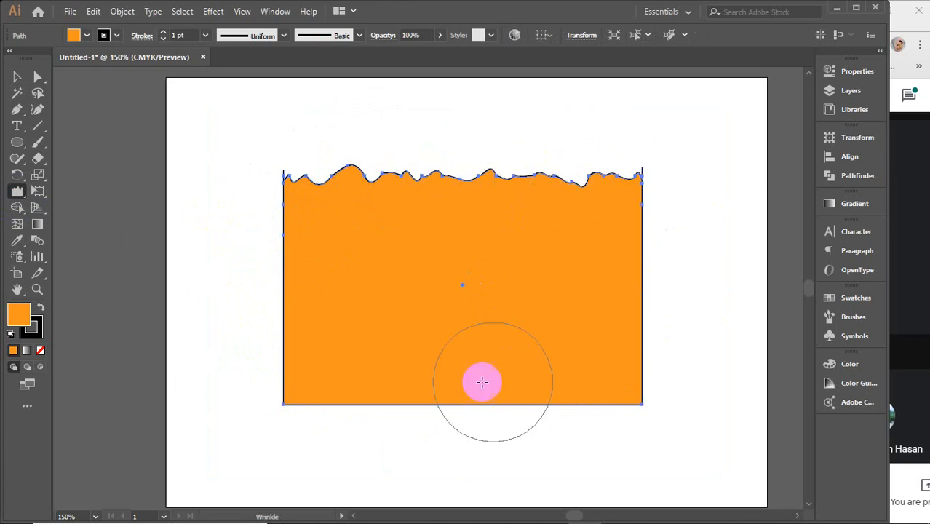
mouse_move(324, 417)
left_mouse_down()
mouse_move(586, 377)
mouse_move(361, 382)
mouse_move(616, 393)
mouse_move(306, 402)
left_mouse_up()
mouse_move(620, 178)
left_mouse_down()
mouse_move(406, 178)
mouse_move(577, 180)
left_mouse_up()
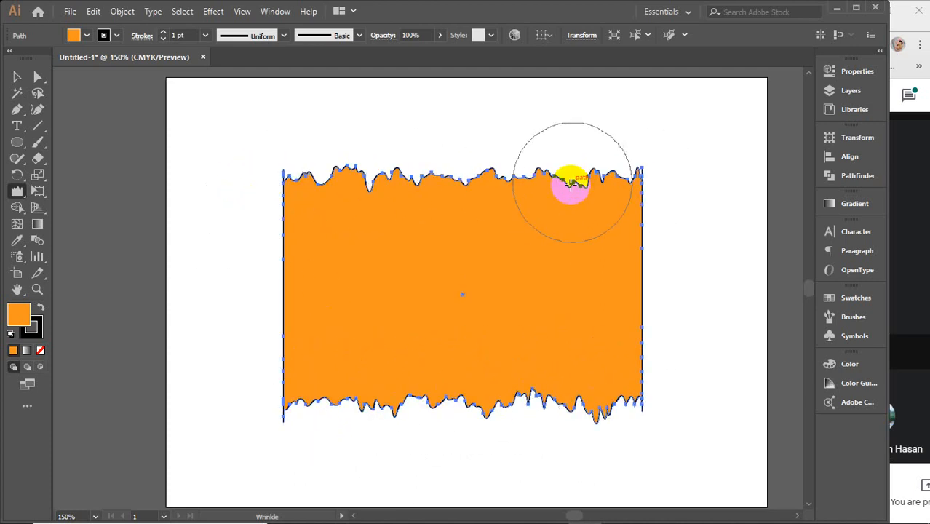
key("v")
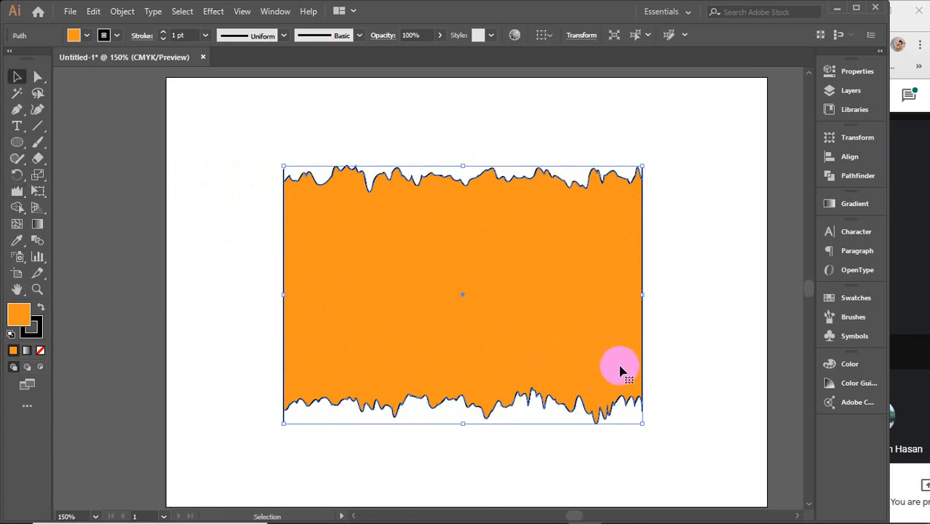
Step: Rotate the rectangle 90 degrees to stand upright, and wrinkle its straight top and bottom edges
left_click_drag(650, 428, 613, 118)
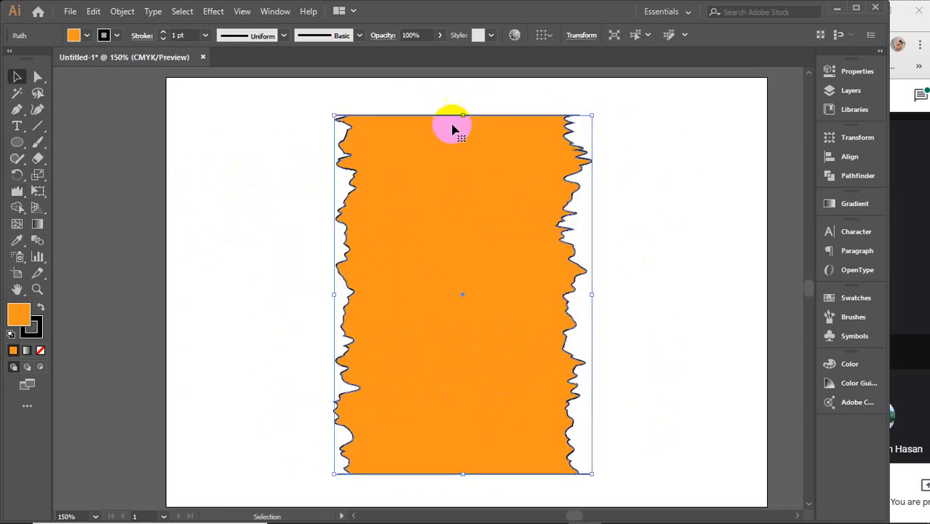
left_click(17, 191)
mouse_move(460, 174)
left_mouse_down()
mouse_move(451, 125)
mouse_move(425, 126)
mouse_move(518, 129)
mouse_move(423, 126)
left_mouse_up()
mouse_move(461, 474)
left_mouse_down()
mouse_move(465, 485)
mouse_move(434, 473)
mouse_move(414, 487)
mouse_move(501, 479)
left_mouse_up()
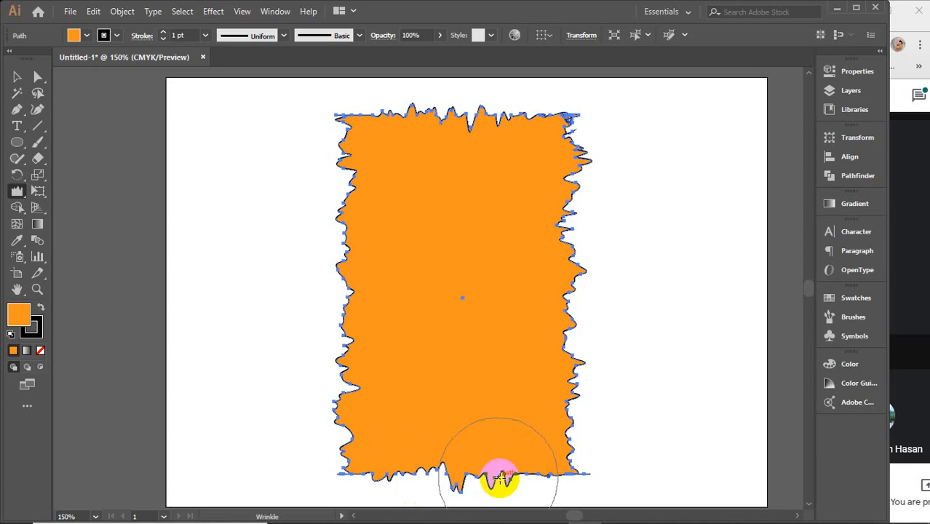
key("v")
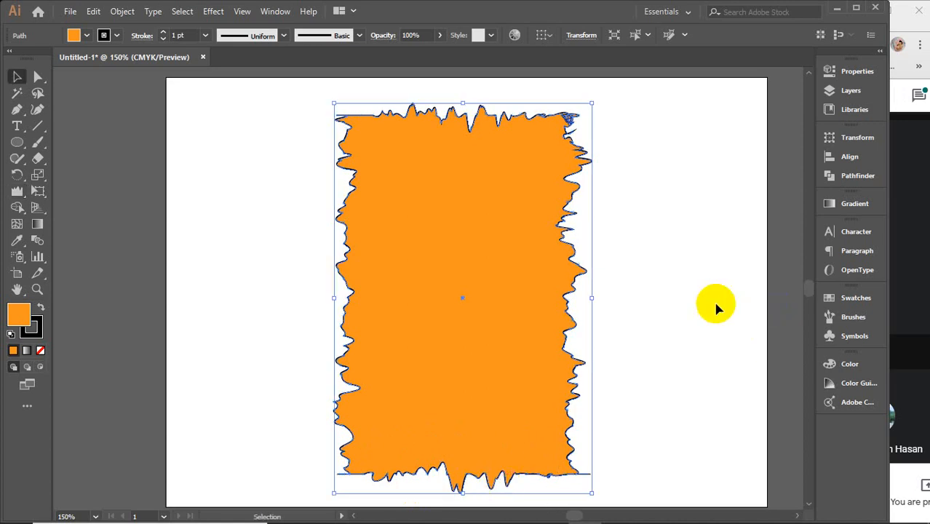
left_click(641, 299)
left_click(506, 198)
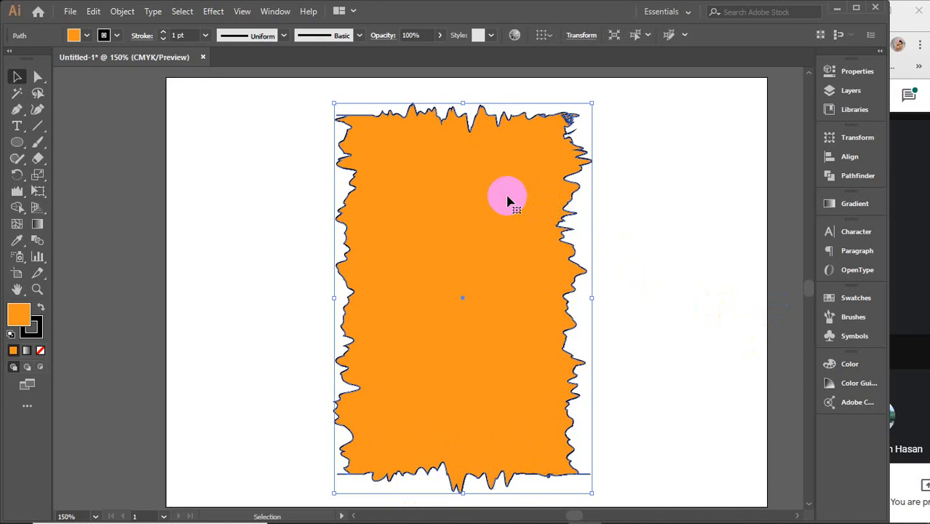
Step: Switch to the Google Meet window, read the meeting chat and close the meeting details
left_click(908, 94)
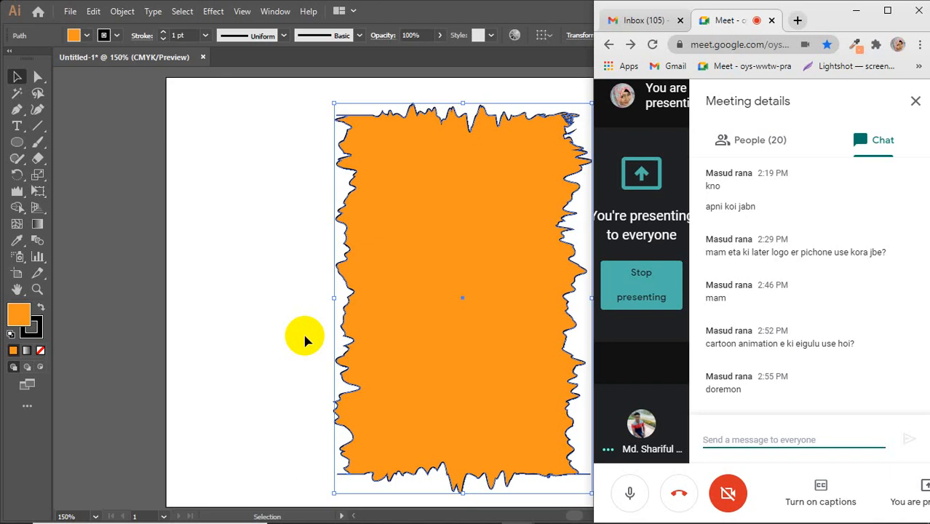
left_click(376, 316)
left_click(914, 101)
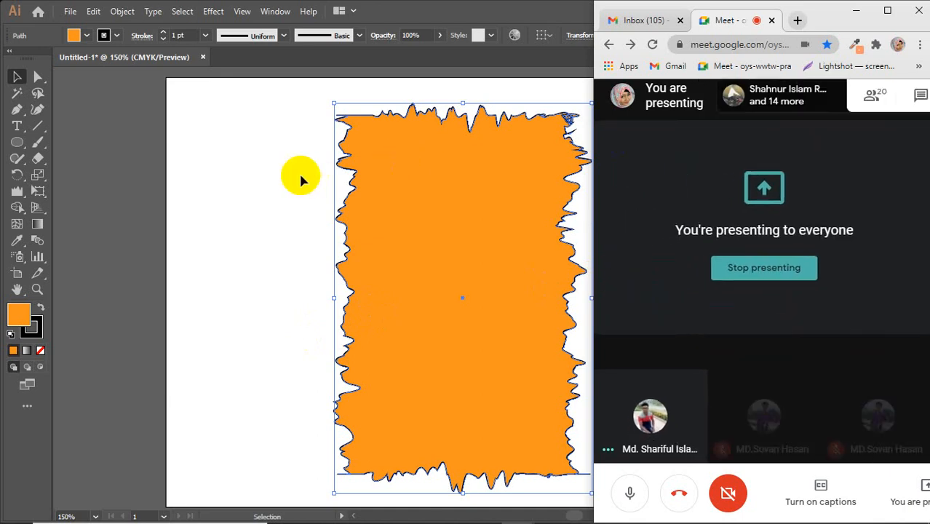
Step: Return to Illustrator and delete the wrinkled orange shape from the artboard
left_click(298, 171)
key("Delete")
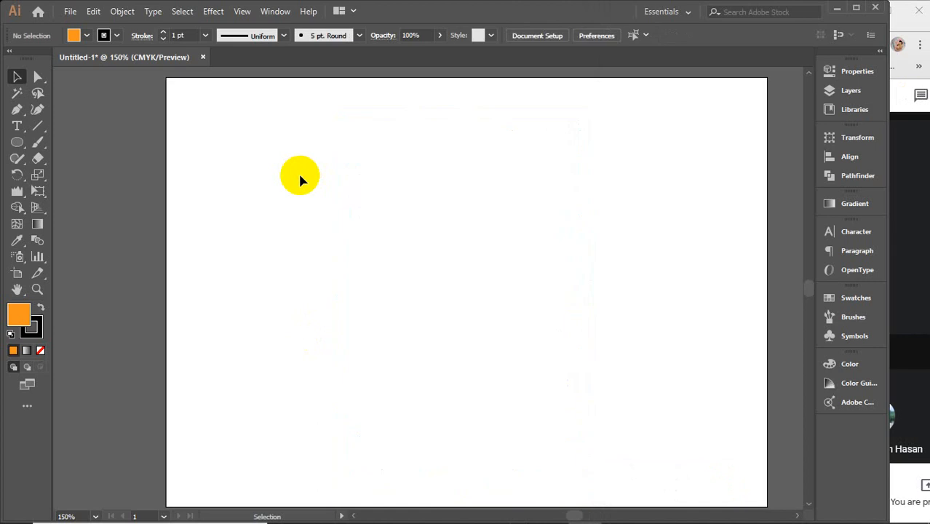
left_click(16, 192)
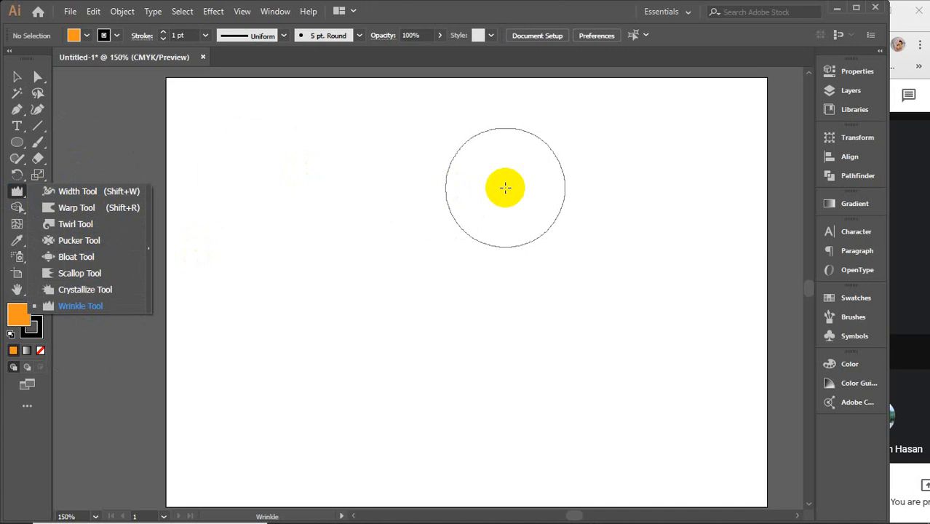
left_click(18, 86)
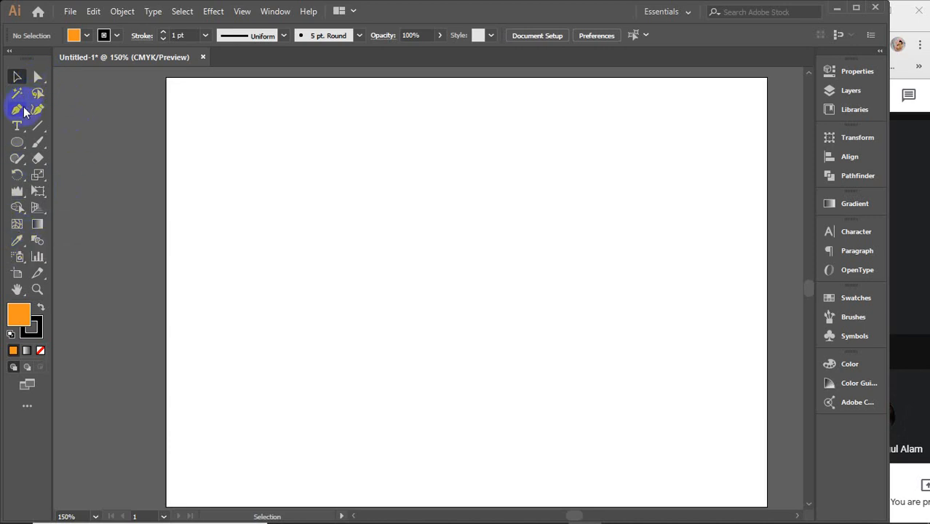
left_click_drag(17, 142, 22, 82)
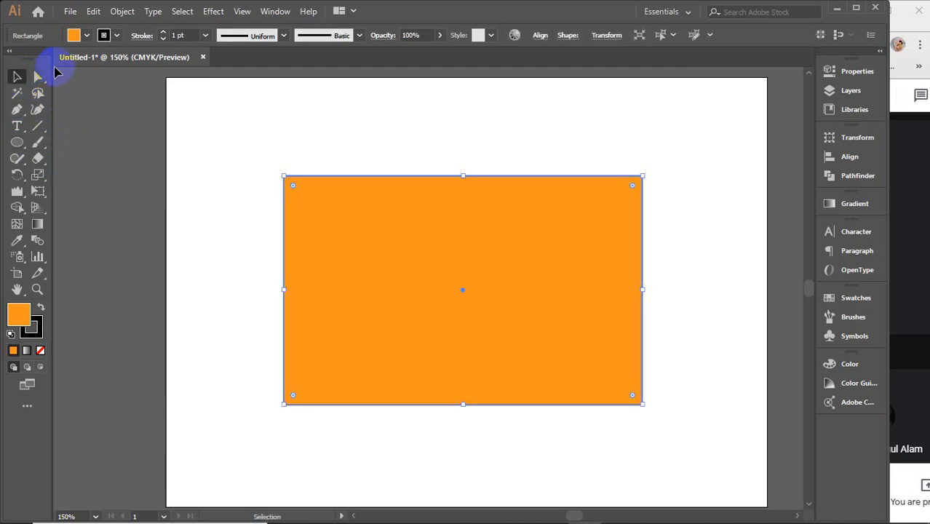
Step: Paste the orange rectangle and shift its two top anchor points sideways with Direct Selection to slant it into a parallelogram
left_click(38, 77)
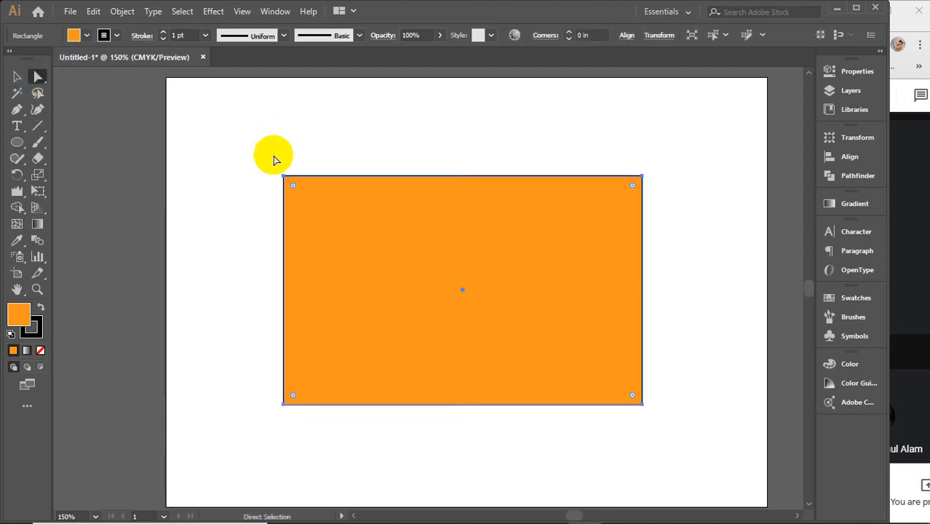
left_click_drag(230, 146, 702, 209)
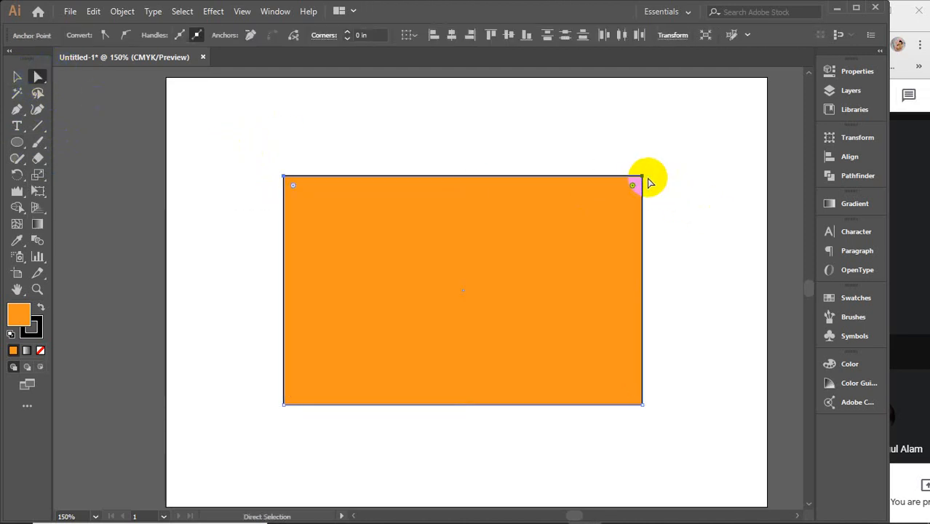
left_click_drag(648, 182, 705, 175)
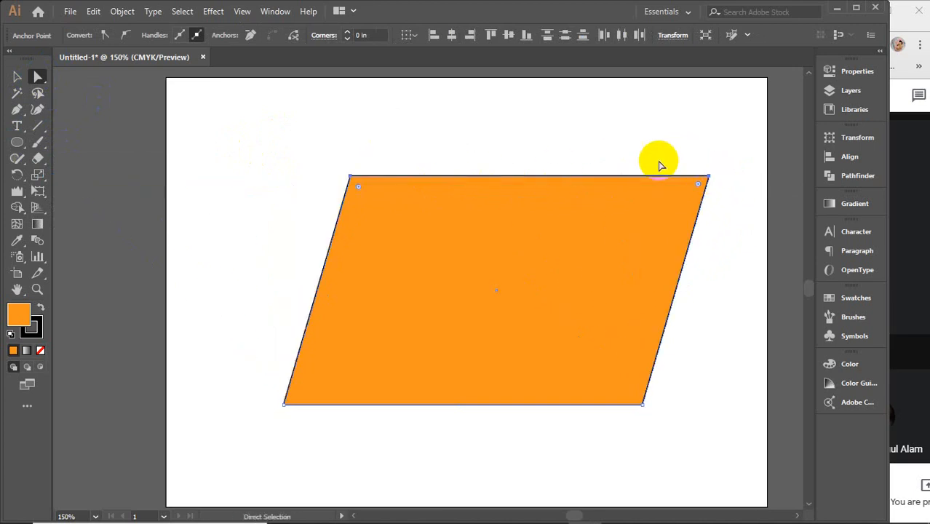
Step: Delete the parallelogram and paste a fresh copy of the orange rectangle in front
left_click_drag(245, 131, 764, 442)
key("Delete")
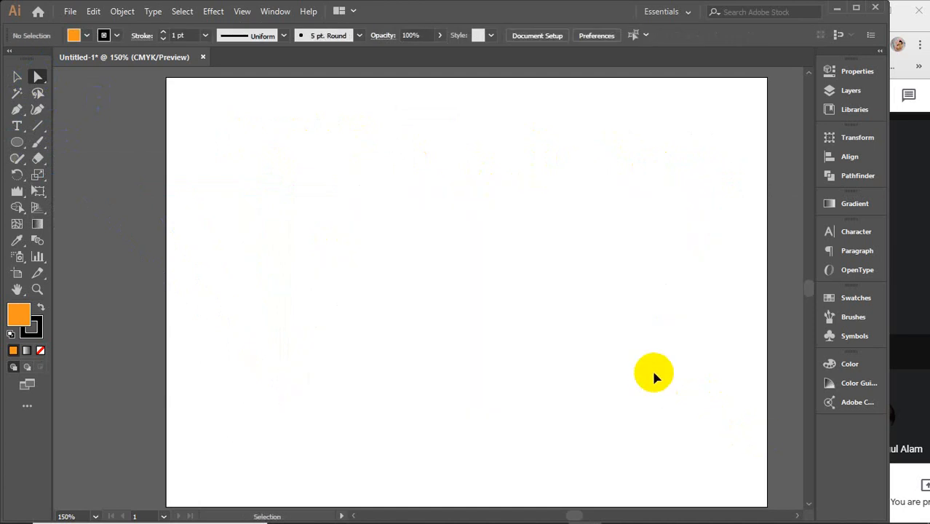
key("ctrl+f")
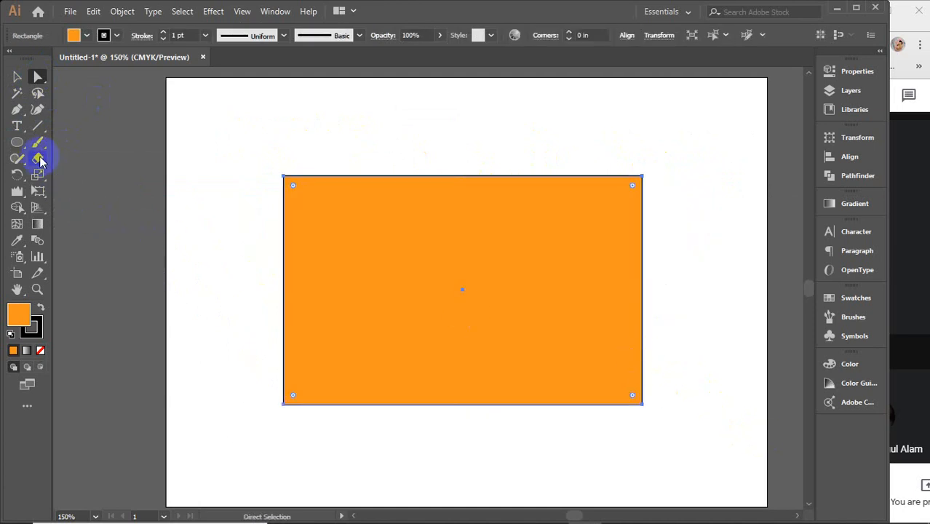
Step: Shear the rectangle 15° along the horizontal axis about its bottom-left corner, with the preview enabled
left_click_drag(39, 177, 92, 190)
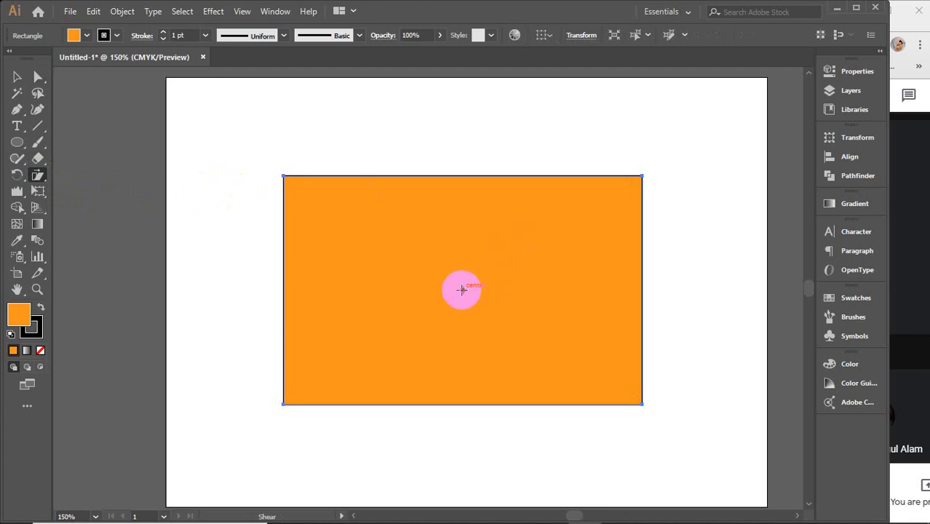
left_click(461, 290)
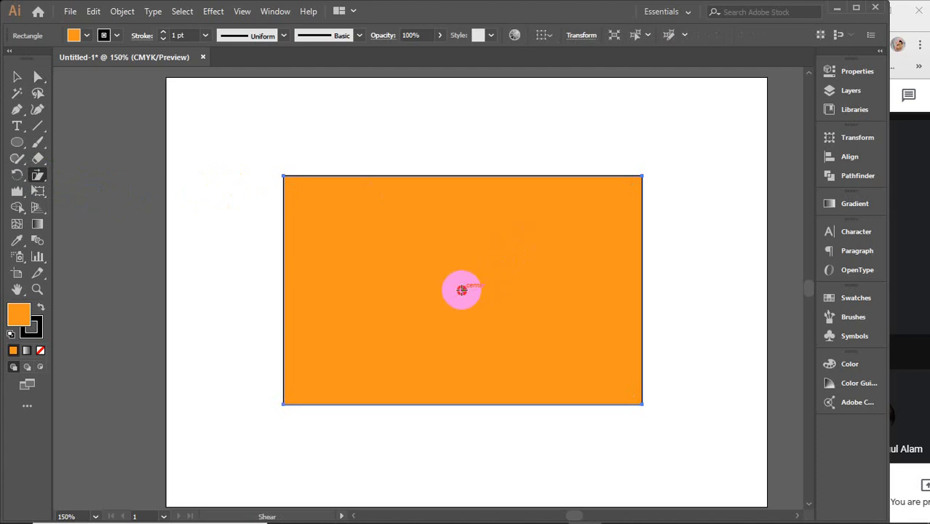
left_click(284, 402, "alt")
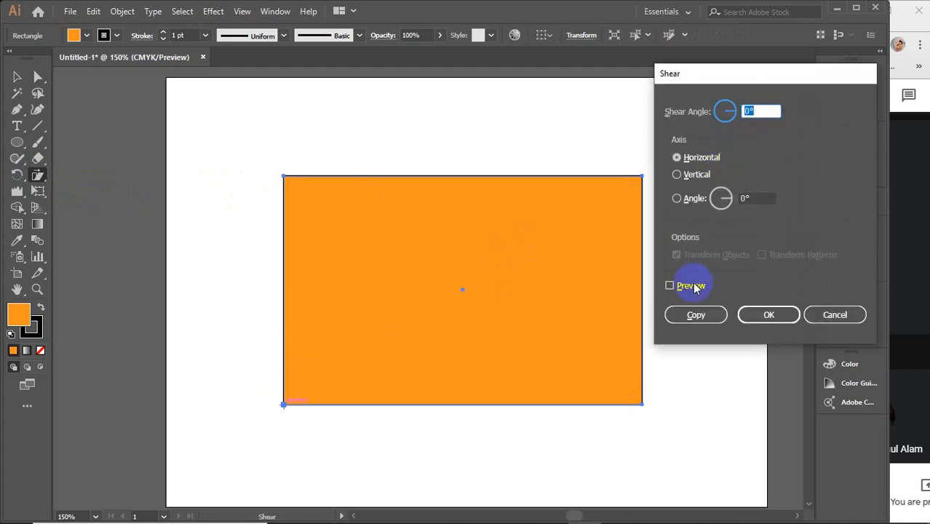
left_click(694, 286)
left_click(703, 156)
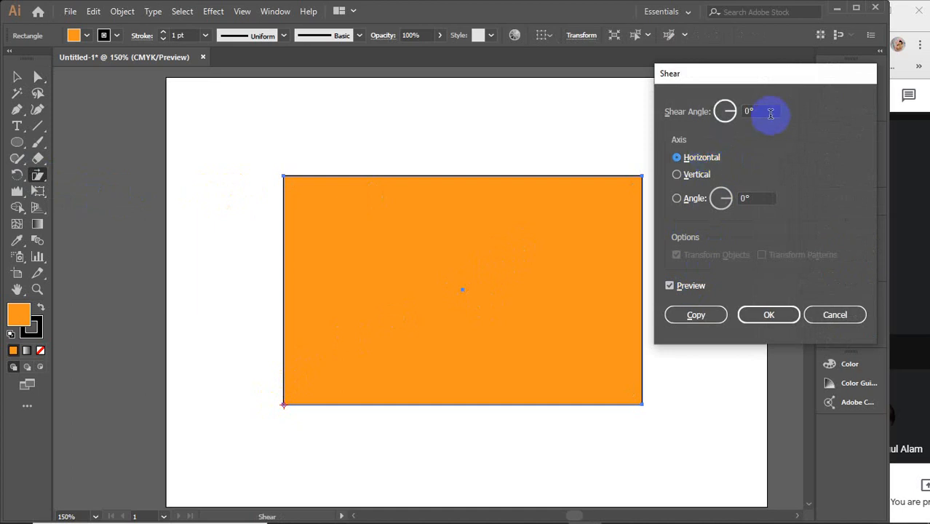
double_click(770, 112)
type("5")
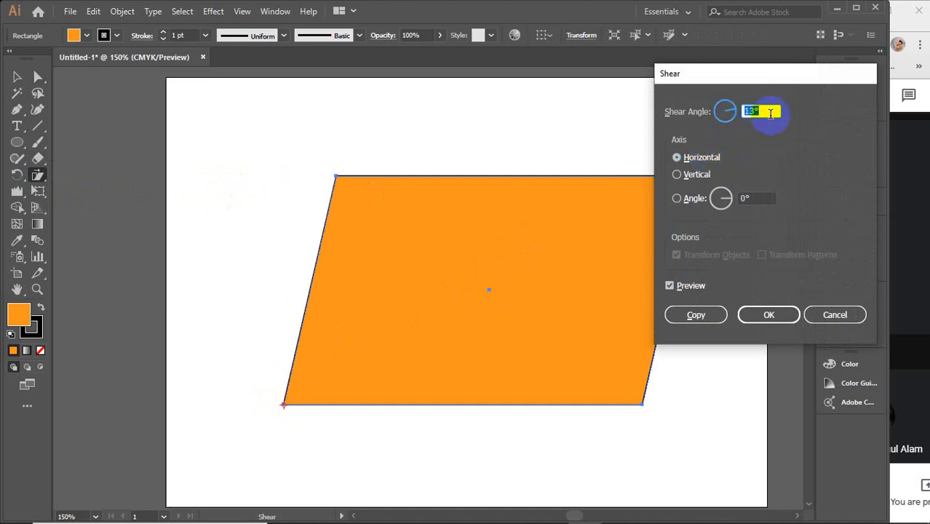
key("Up")
key("Up")
left_click(770, 314)
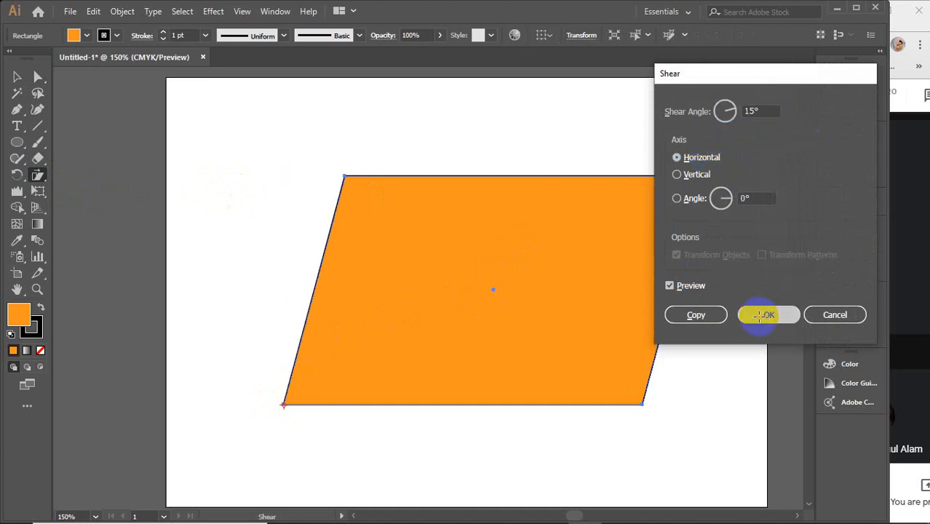
Step: Delete the sheared shape and paste another unmodified orange rectangle onto the artboard
left_click(14, 77)
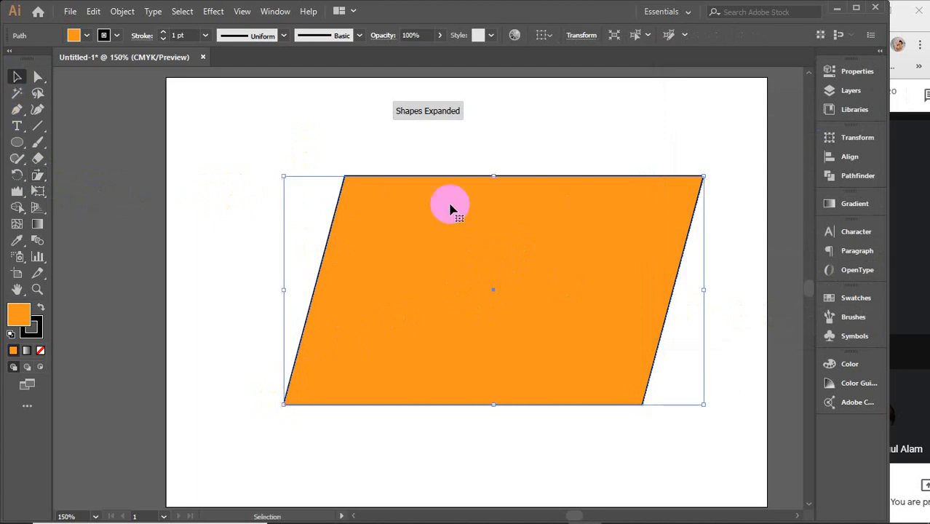
left_click_drag(228, 125, 725, 427)
key("Delete")
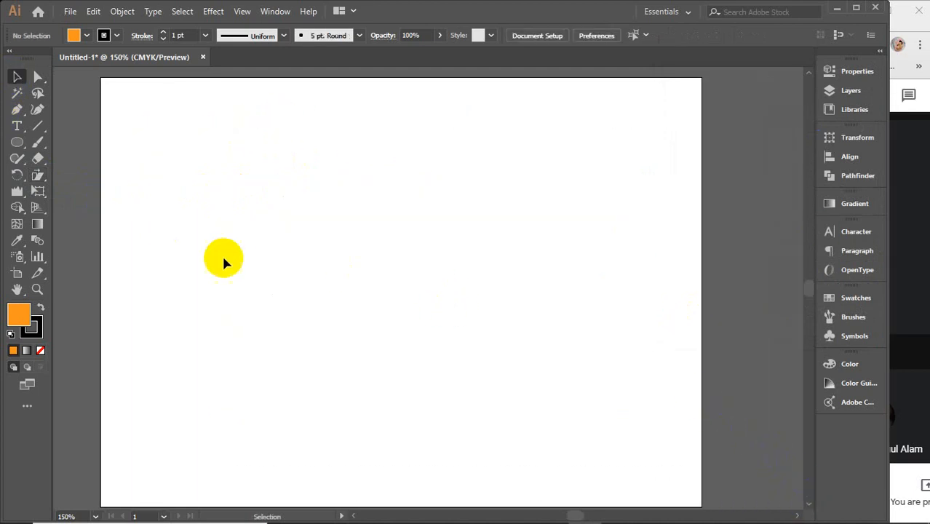
key("ctrl+v")
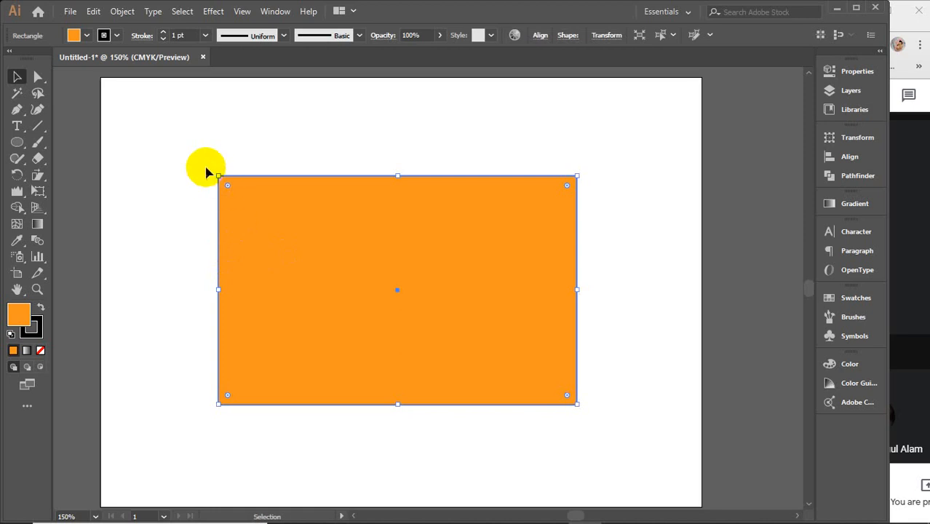
Step: Use the Free Transform tool to move the rectangle slightly to the right and up
left_click(37, 190)
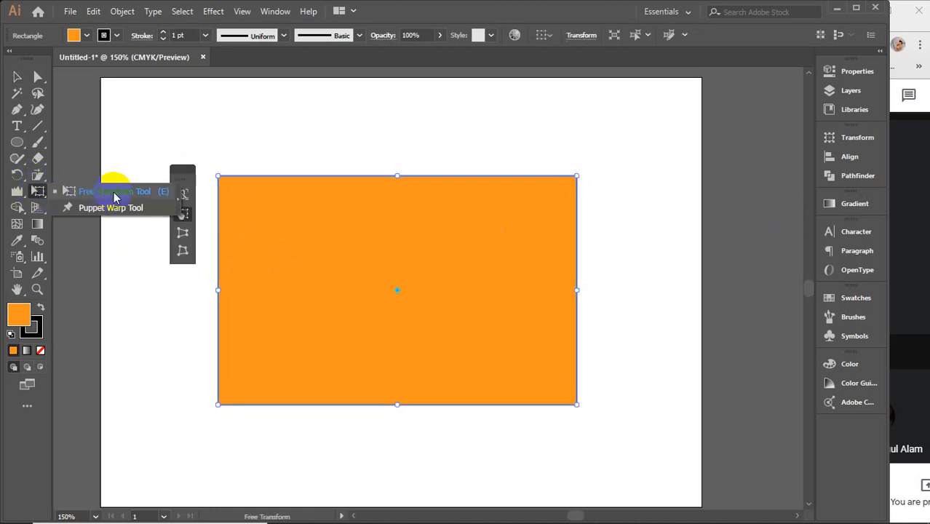
left_click(114, 195)
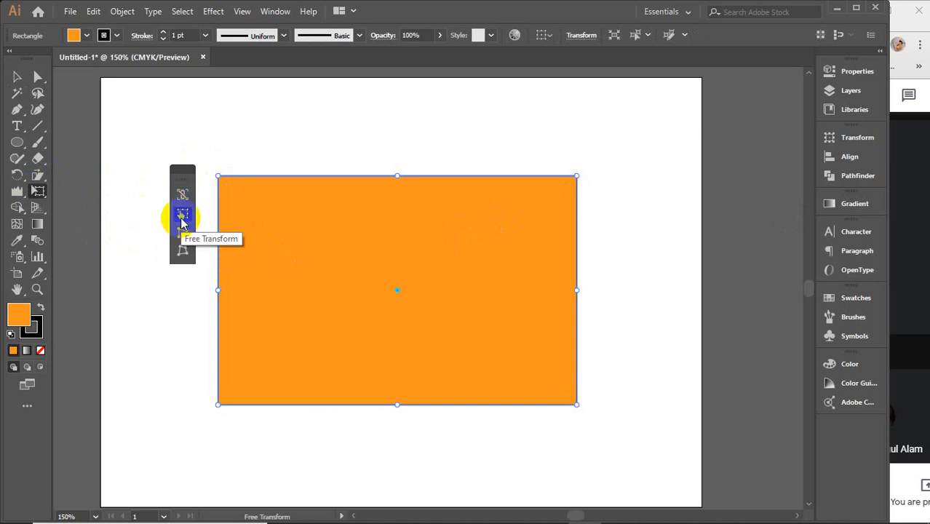
left_click_drag(237, 194, 262, 191)
left_click(307, 205)
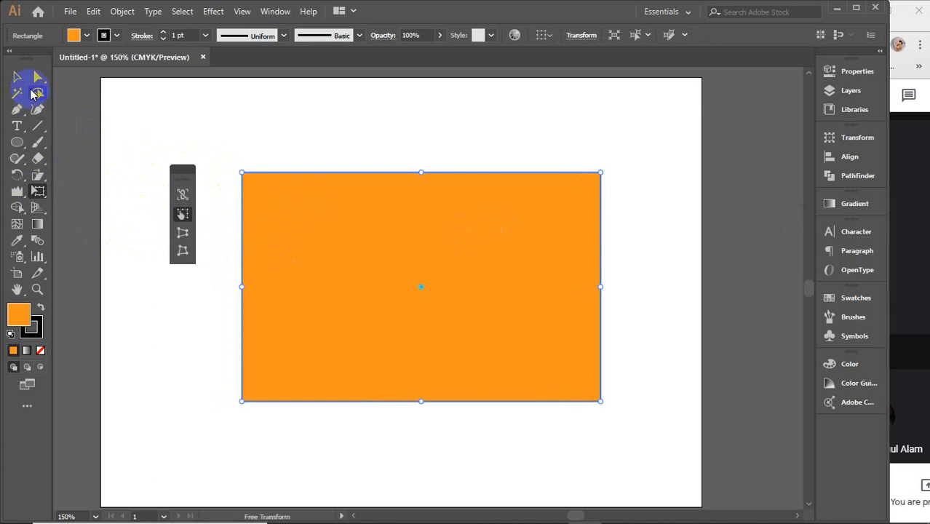
left_click_drag(242, 171, 253, 149)
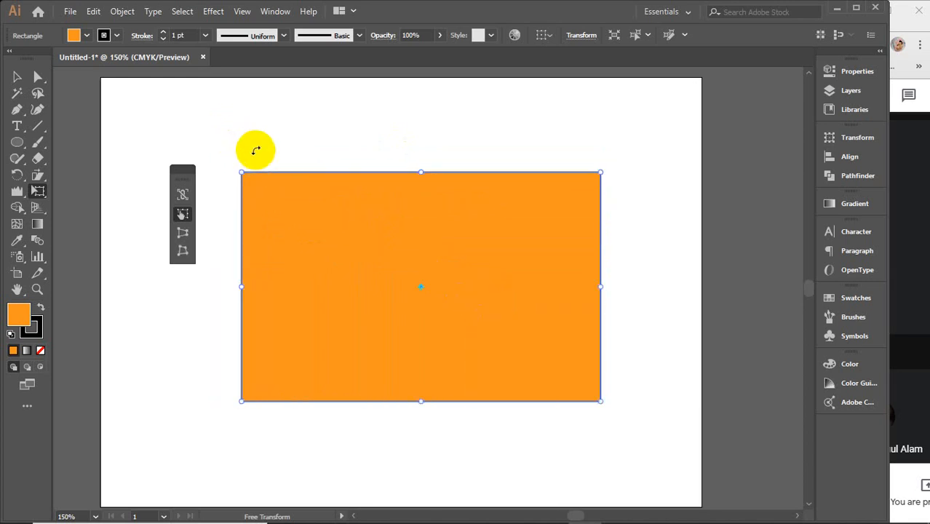
Step: Try Perspective Distort on the rectangle by narrowing its left edge evenly from both corners, and undo the distortion
left_click(182, 235)
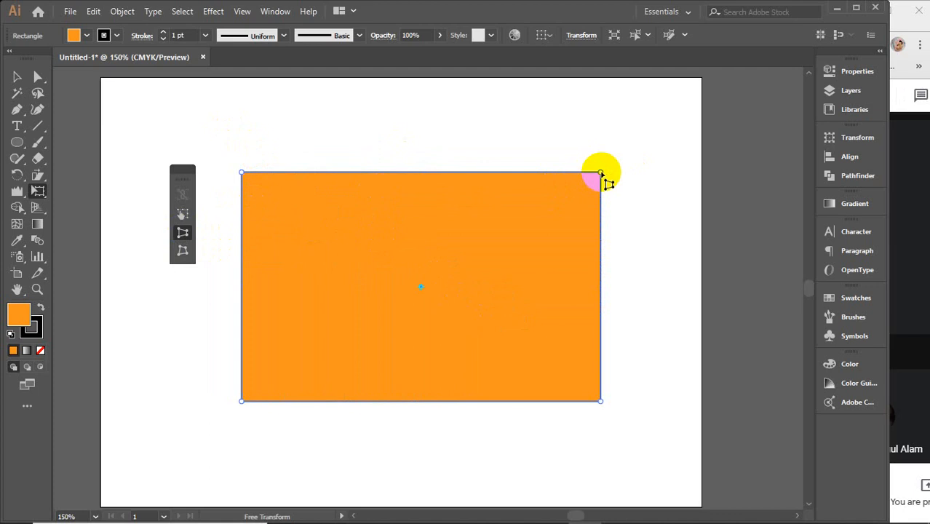
left_click_drag(602, 173, 602, 173)
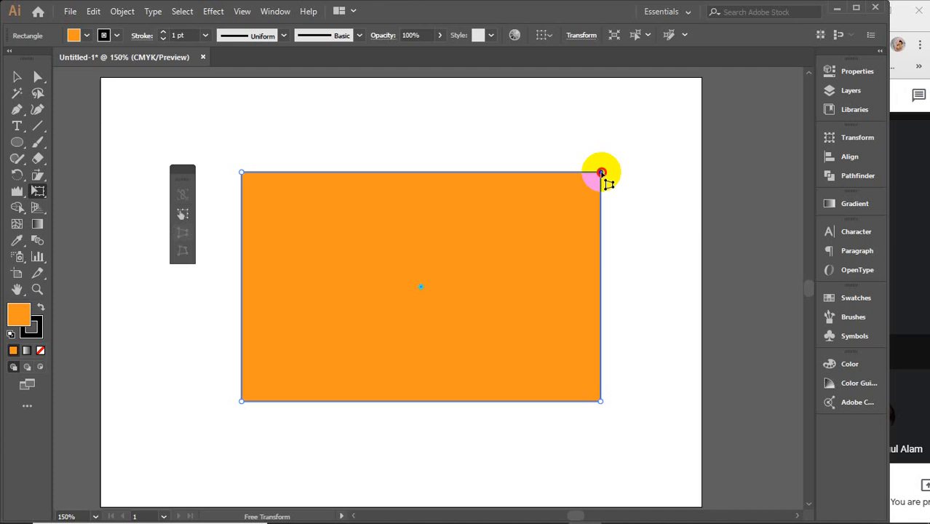
mouse_move(601, 173)
left_mouse_down()
mouse_move(660, 173)
mouse_move(514, 173)
mouse_move(646, 180)
mouse_move(555, 184)
mouse_move(603, 181)
mouse_move(600, 119)
mouse_move(601, 265)
mouse_move(602, 134)
mouse_move(601, 172)
left_mouse_up()
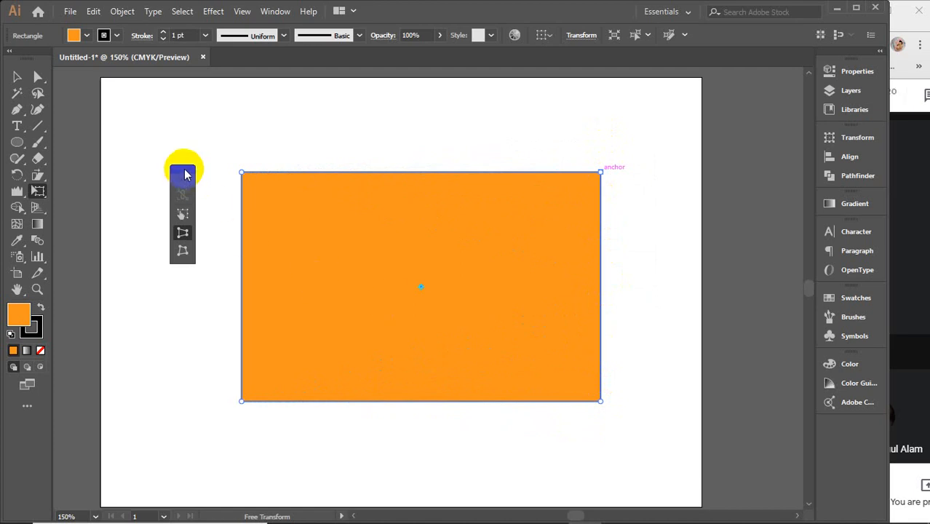
left_click_drag(183, 173, 78, 99)
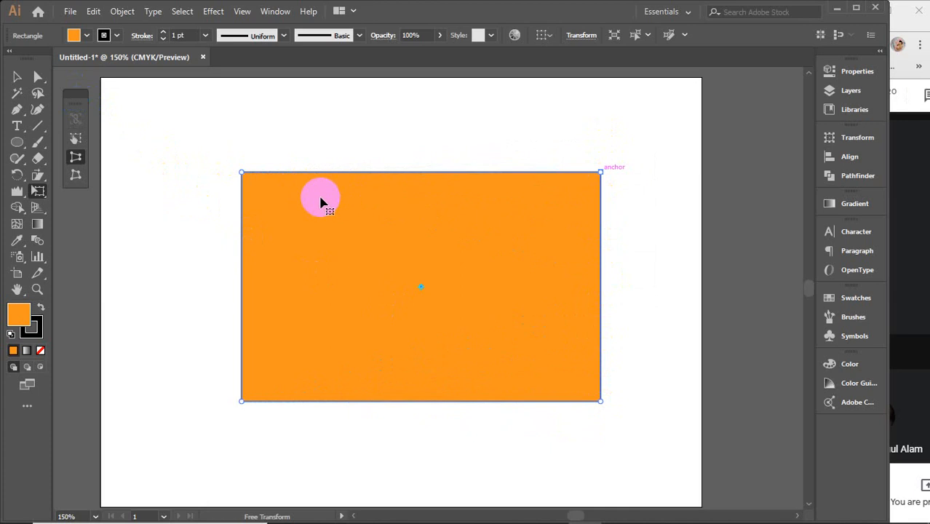
mouse_move(241, 404)
left_mouse_down()
mouse_move(224, 263)
mouse_move(243, 357)
mouse_move(243, 278)
mouse_move(244, 358)
left_mouse_up()
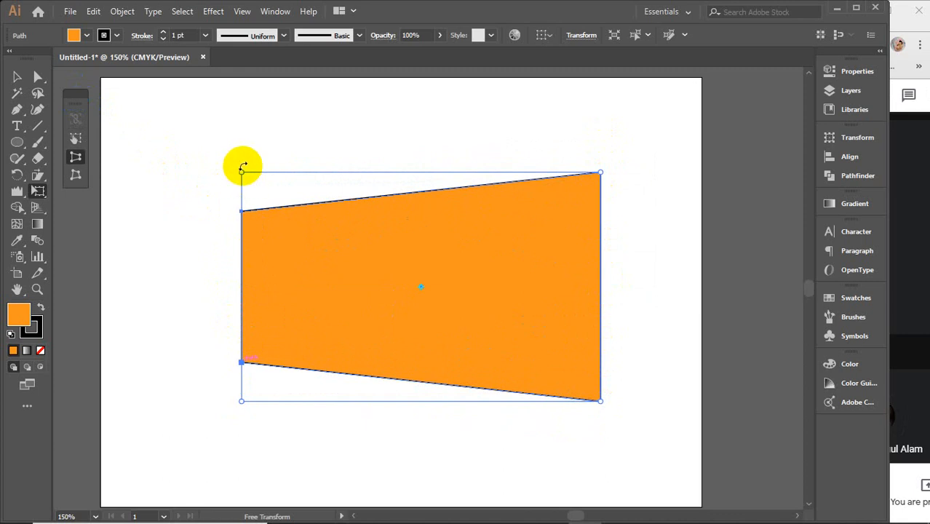
key("ctrl+z")
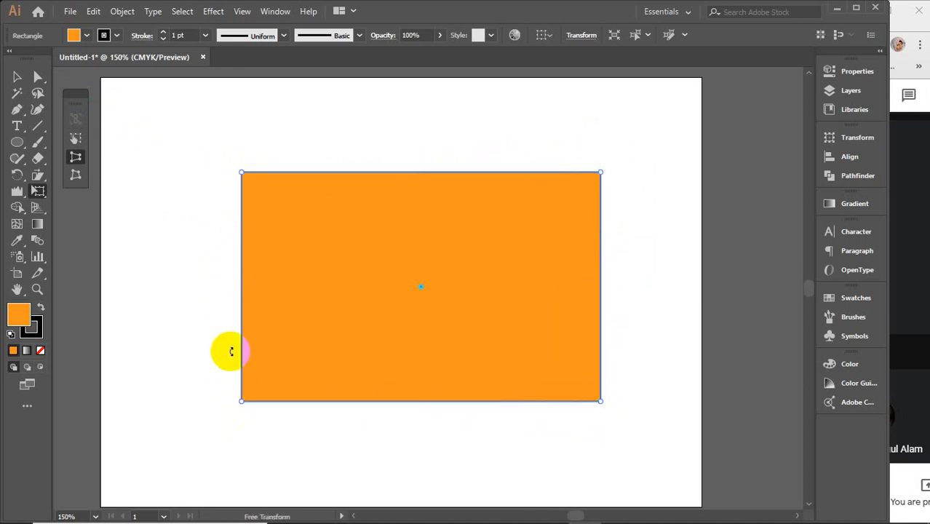
Step: Use Free Distort to pull the rectangle's four corners independently into an irregular quadrilateral with a short right edge
left_click(76, 178)
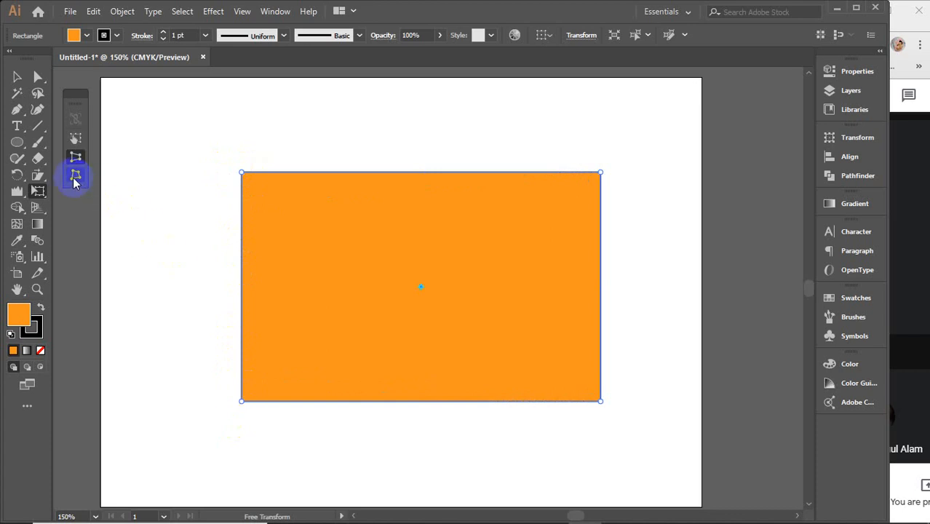
left_click(75, 177)
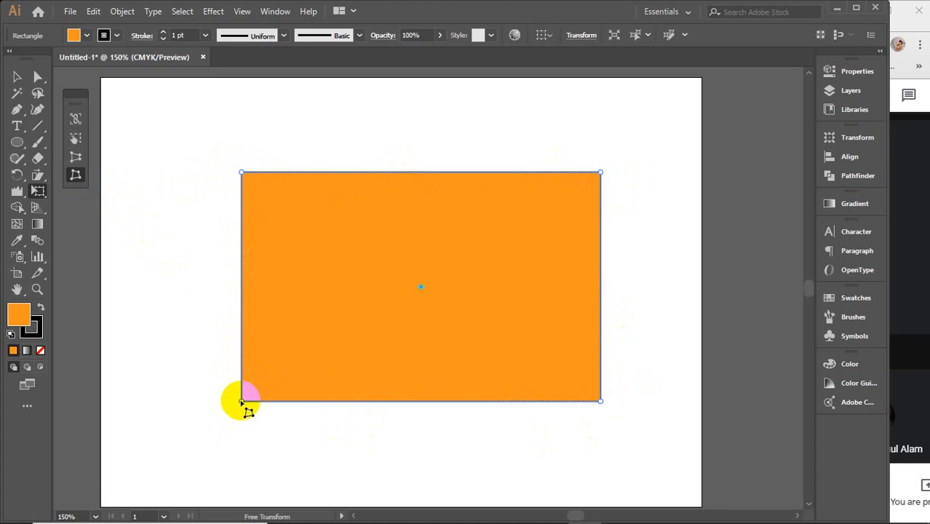
left_click_drag(241, 401, 224, 409)
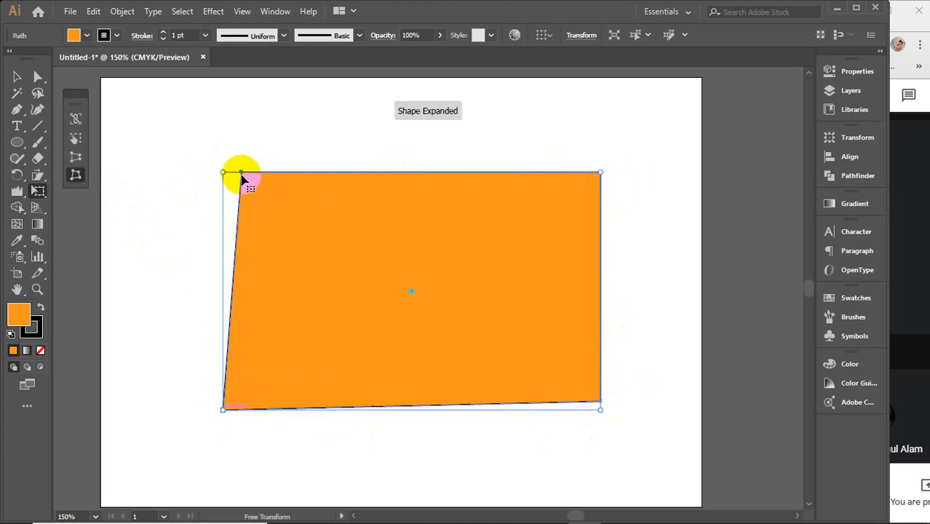
left_click_drag(246, 179, 179, 172)
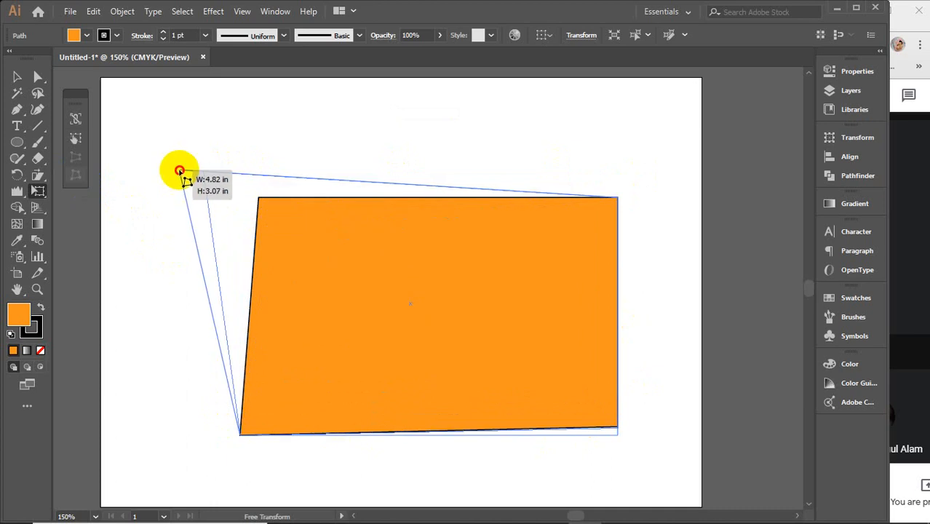
left_click(424, 214)
left_click_drag(618, 174, 564, 246)
left_click_drag(616, 431, 586, 394)
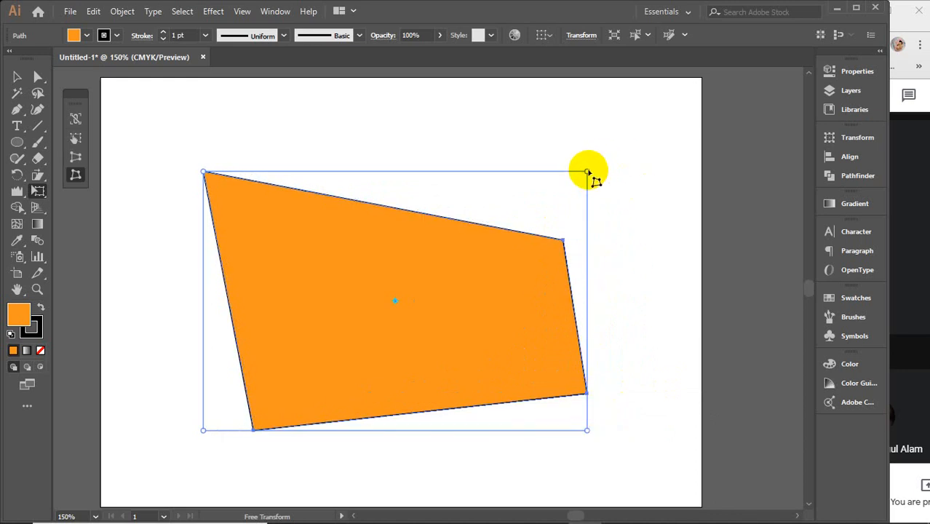
left_click_drag(589, 172, 598, 199)
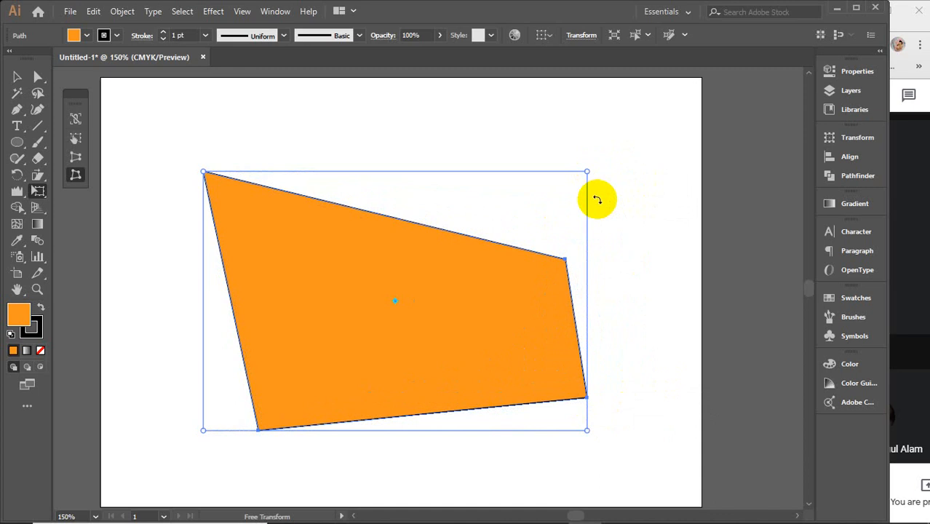
Step: Delete the distorted quadrilateral and put an unmodified orange rectangle back on the artboard
key("Delete")
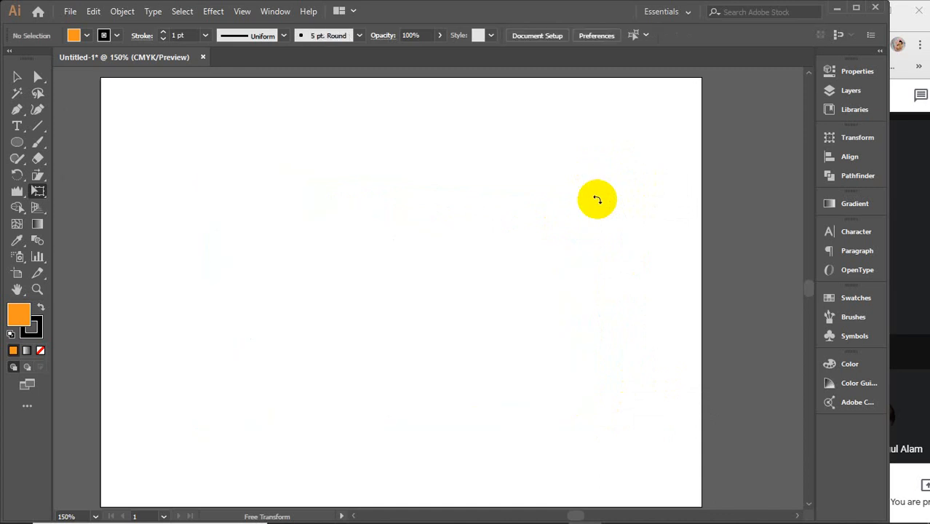
left_click(38, 195)
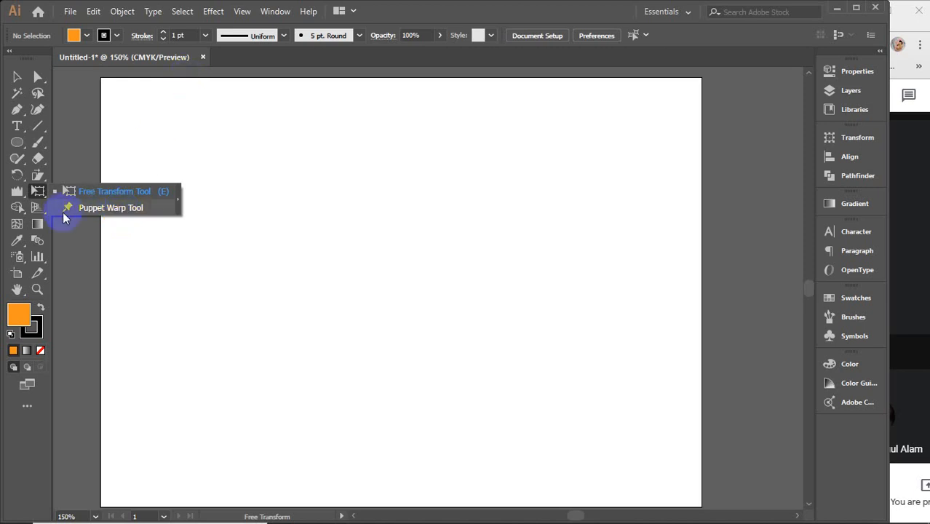
left_click(18, 190)
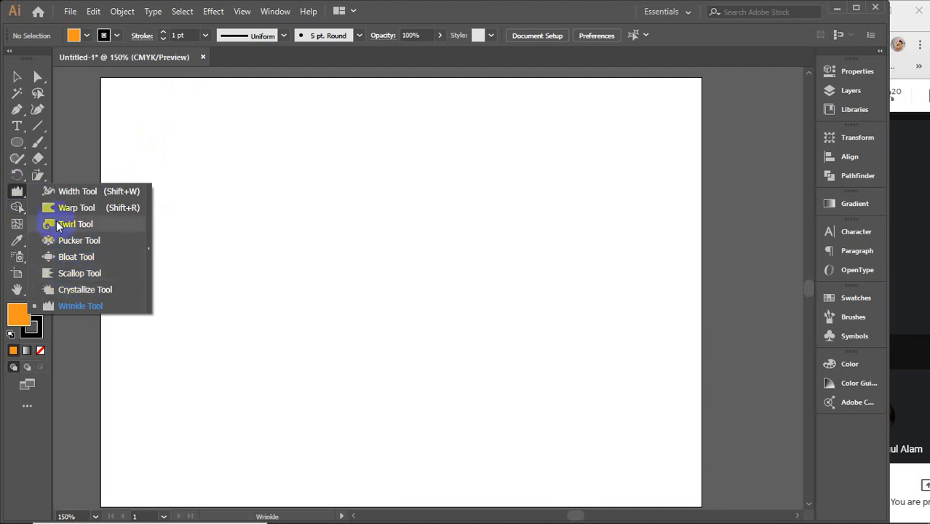
left_click(17, 191)
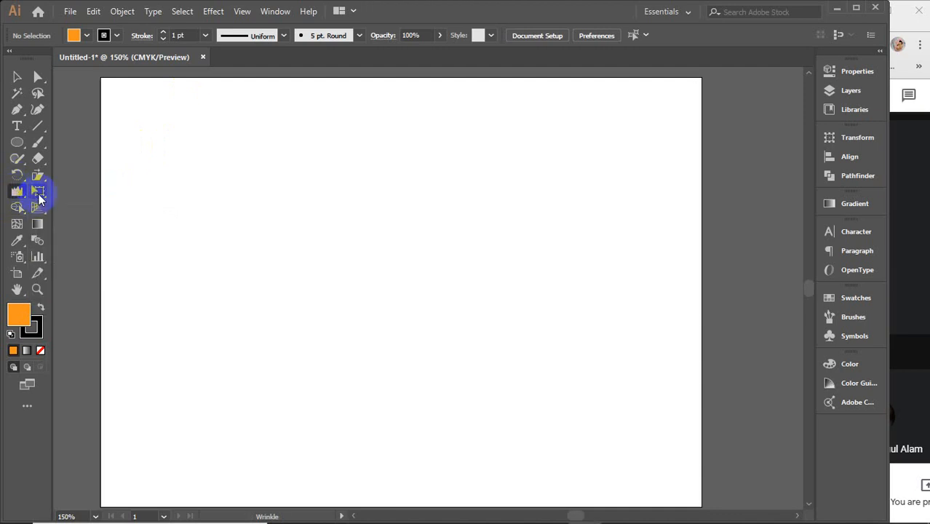
left_click(38, 192)
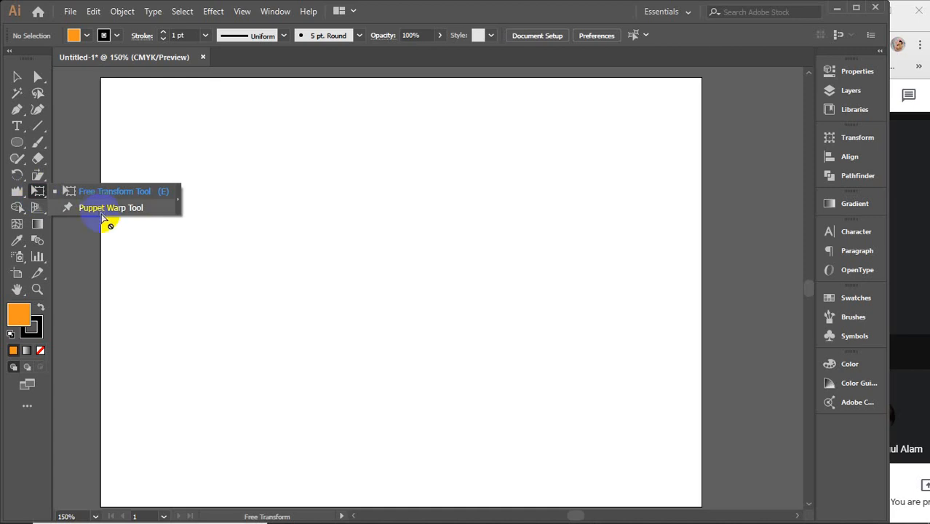
left_click(16, 142)
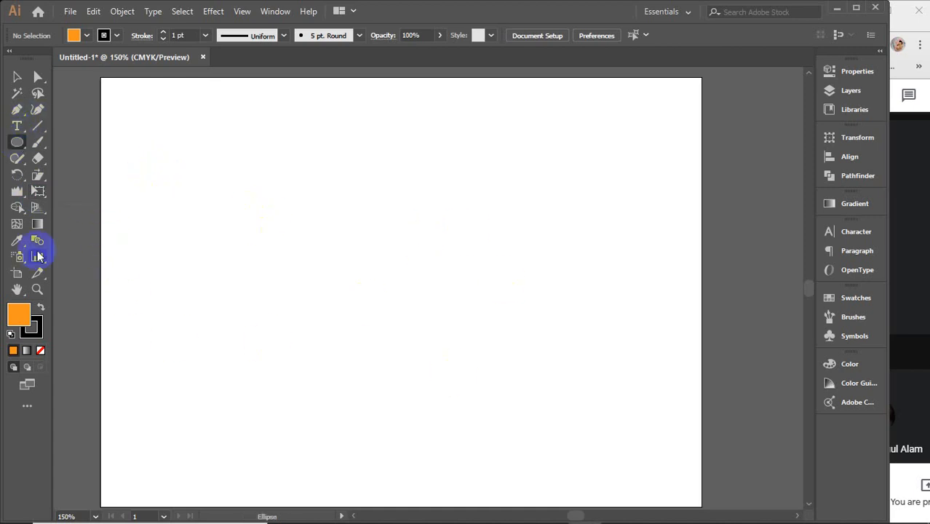
key("ctrl+z")
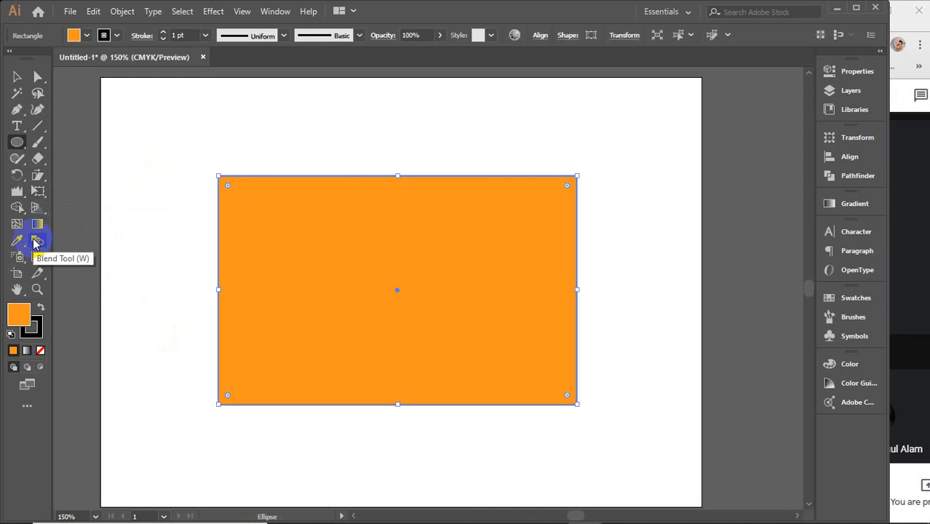
Step: Start Puppet Warp on the rectangle and add pins near its right, left and top edges and around its centre
left_click(38, 192)
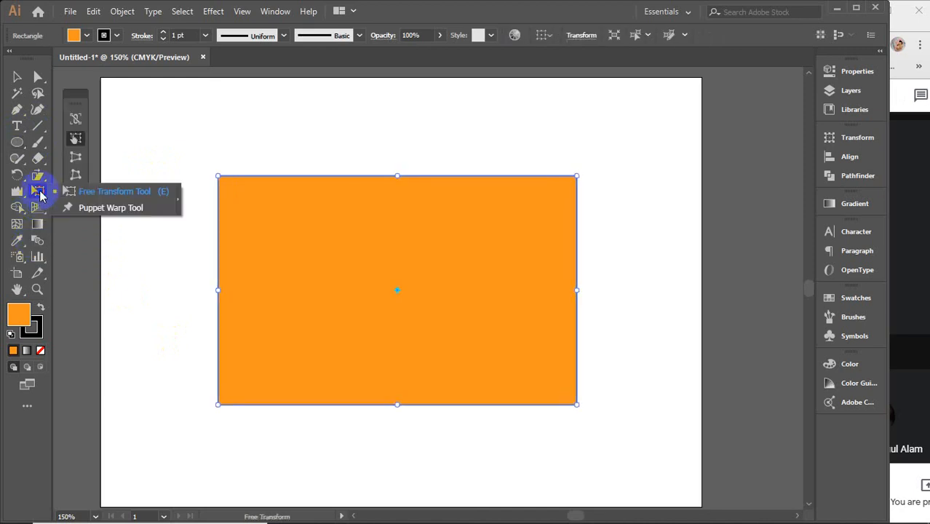
left_click(106, 210)
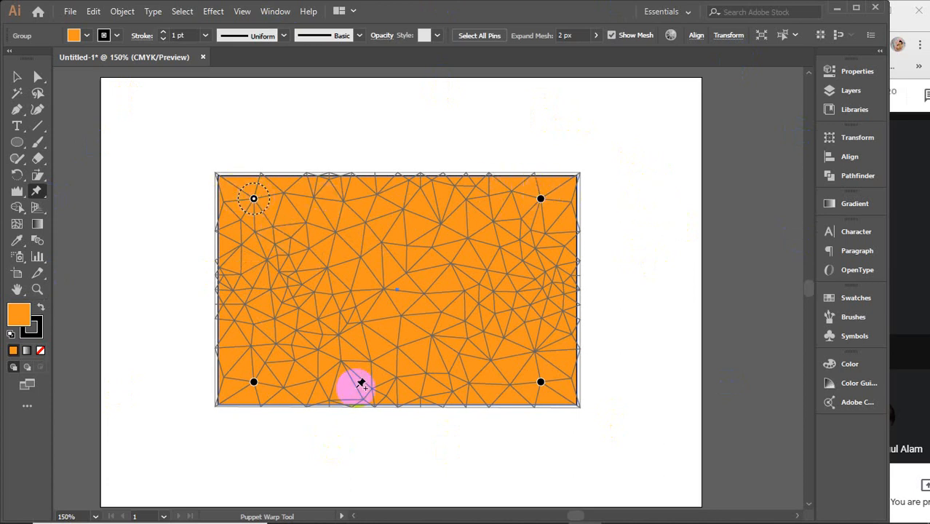
left_click(543, 274)
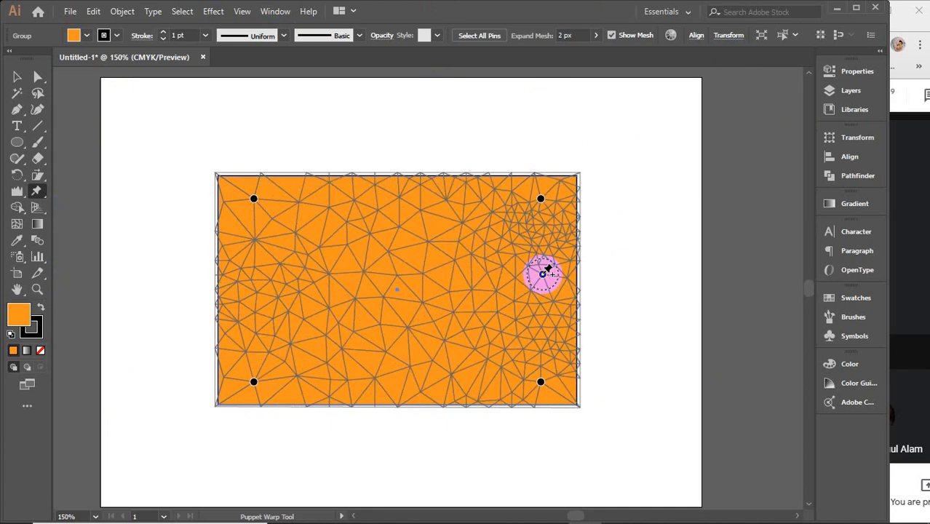
left_click(250, 277)
left_click(397, 237)
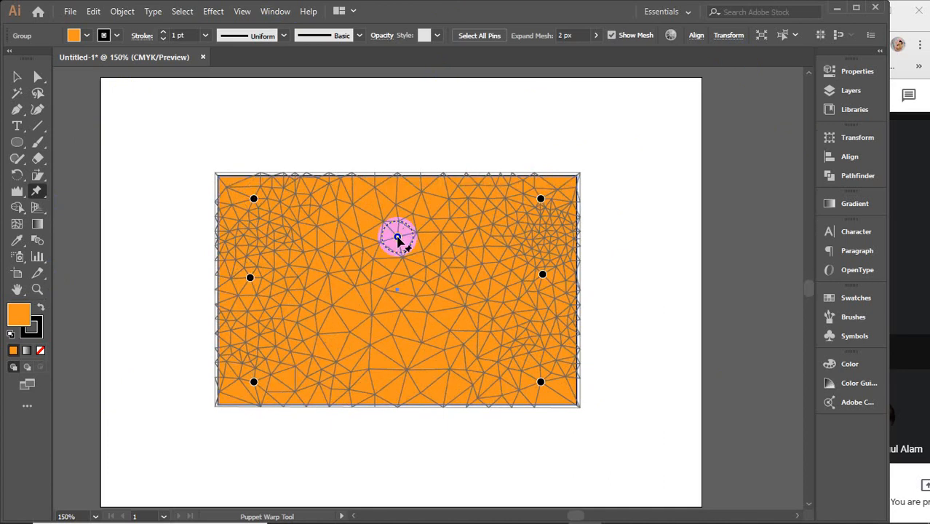
left_click(413, 322)
left_click(500, 288)
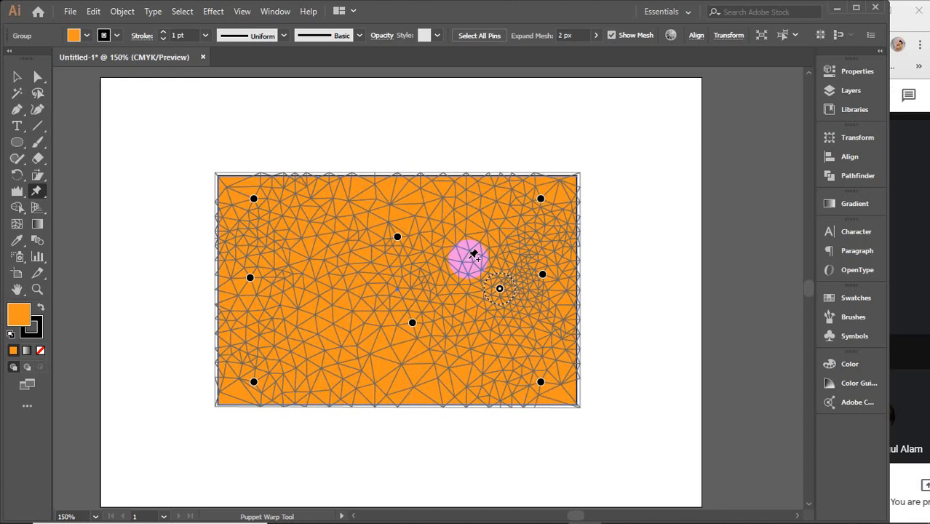
left_click(398, 194)
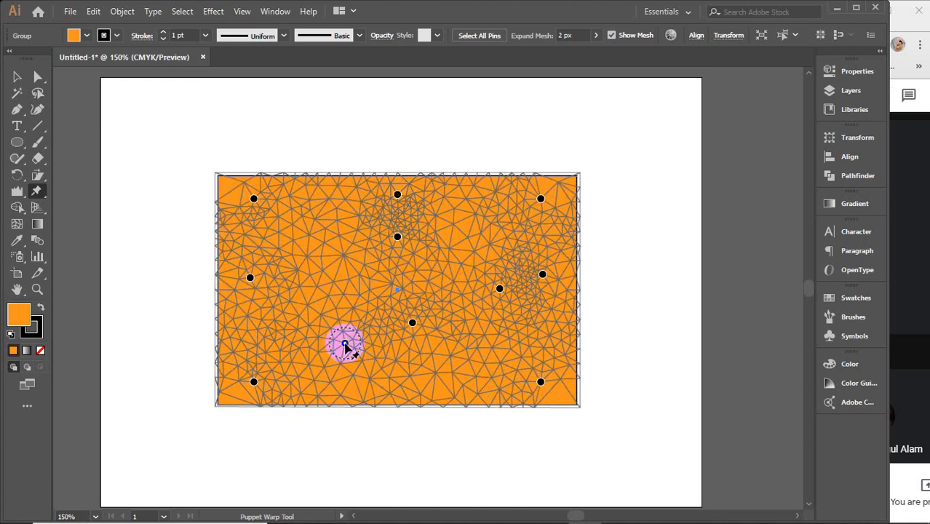
Step: Remove the warp pins left of the lower centre, at the middle of the left edge and just above the centre
key("Delete")
left_click(266, 285)
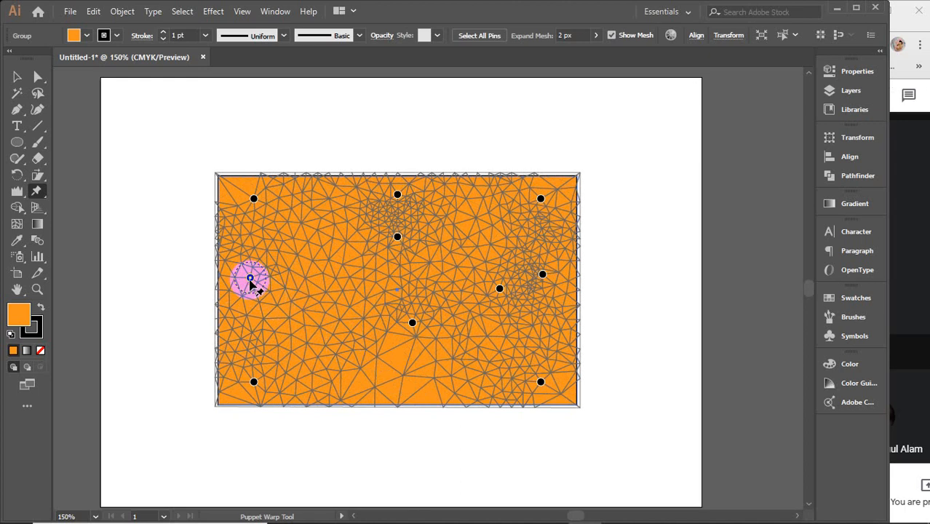
key("Delete")
left_click(394, 238)
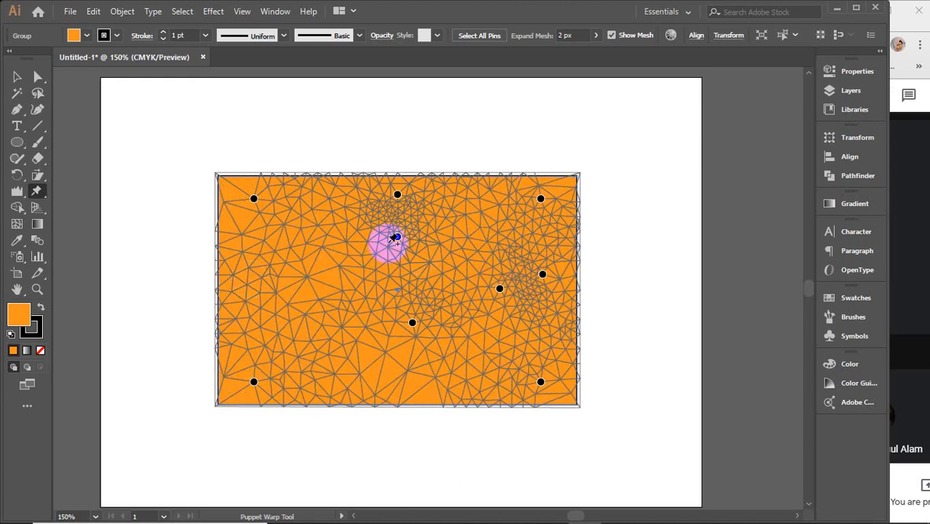
key("Delete")
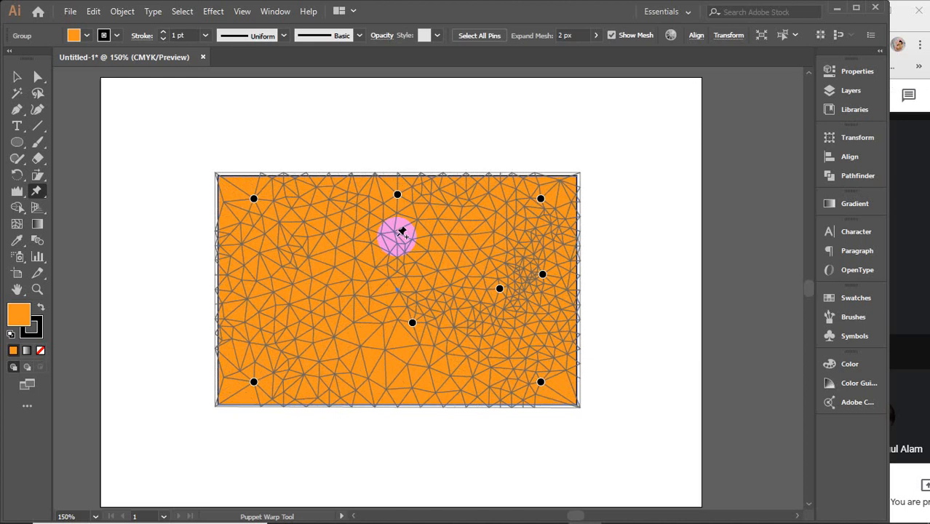
Step: Warp the rectangle by pulling its two left corner pins outward and its top-centre pin up and to the left
left_click(252, 196)
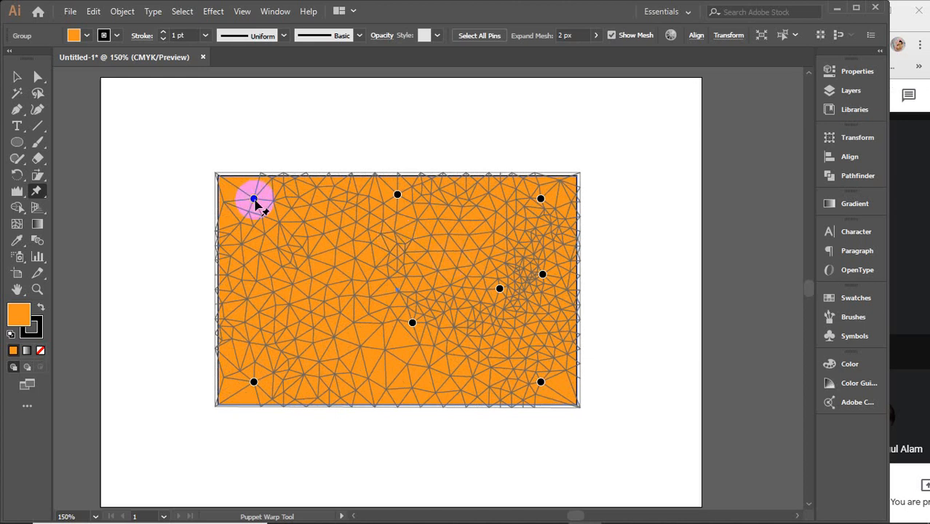
mouse_move(254, 199)
left_mouse_down()
mouse_move(250, 162)
mouse_move(228, 190)
mouse_move(216, 230)
mouse_move(172, 194)
mouse_move(159, 231)
left_mouse_up()
left_click(252, 383)
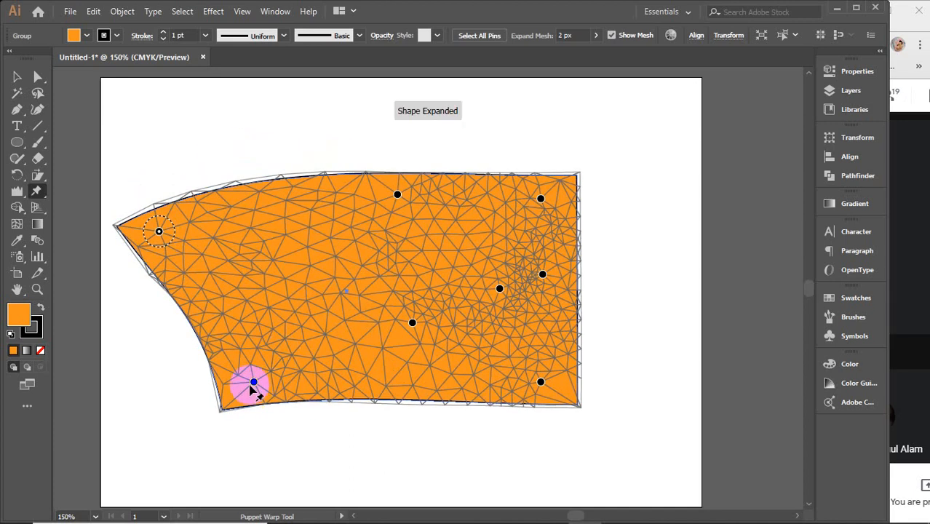
left_click_drag(254, 383, 194, 419)
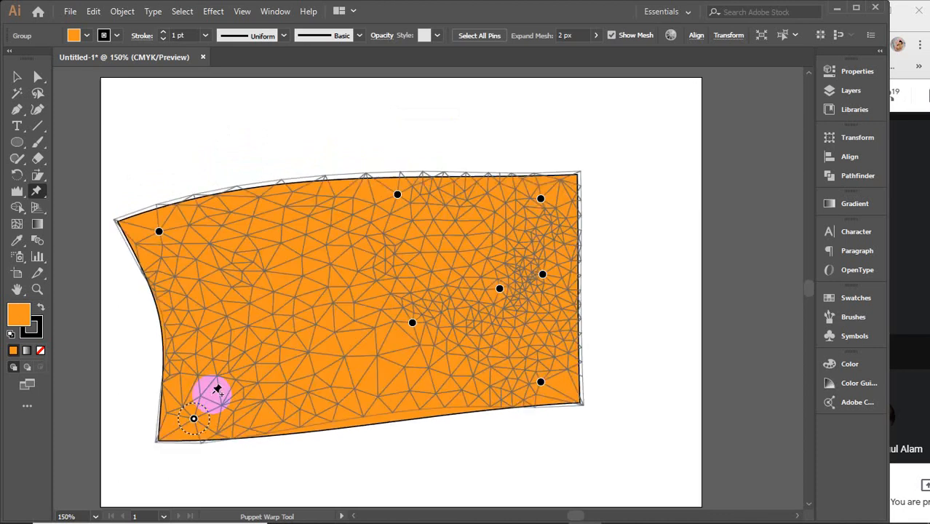
left_click(400, 192)
left_click_drag(398, 195, 270, 97)
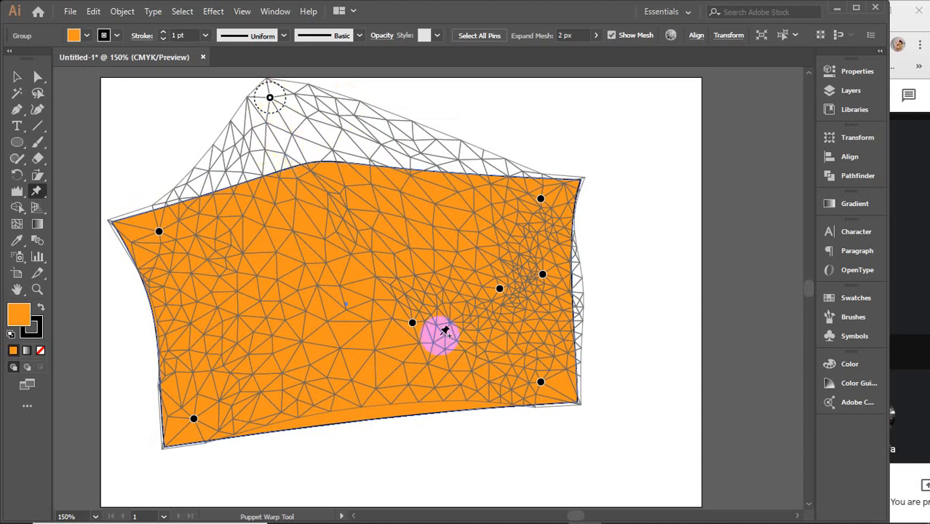
Step: Warp the shape further by moving the lower-centre pin up, both left corner pins inward and the upper-right pin outward
left_click(412, 324)
left_click_drag(412, 325, 446, 159)
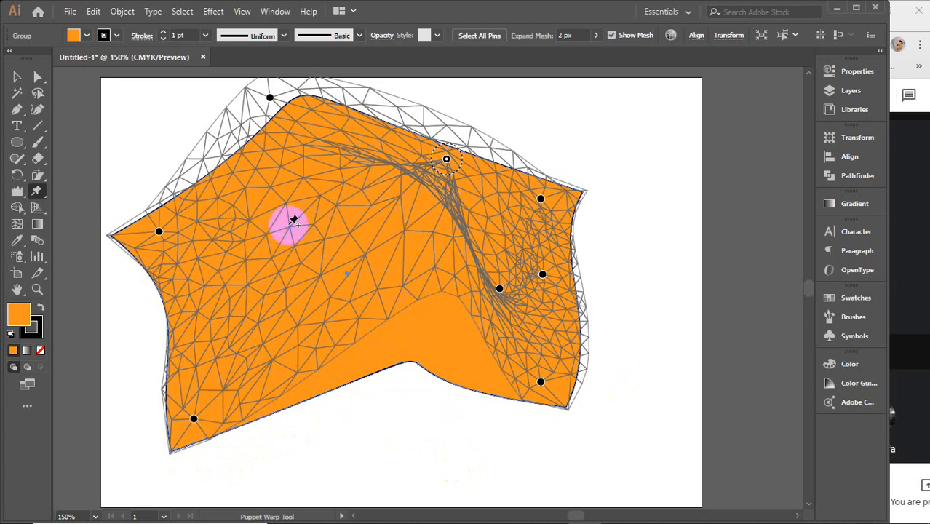
left_click_drag(193, 420, 437, 399)
left_click_drag(160, 234, 206, 266)
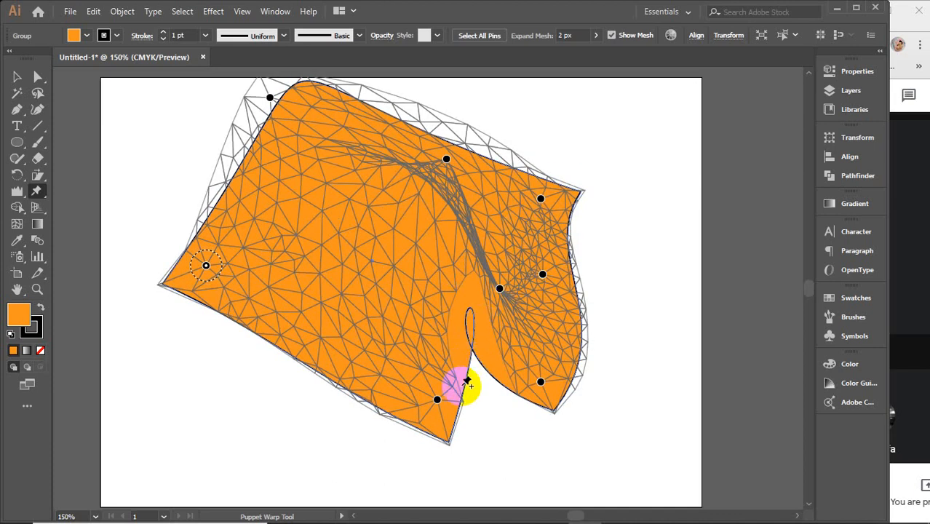
left_click_drag(437, 400, 334, 385)
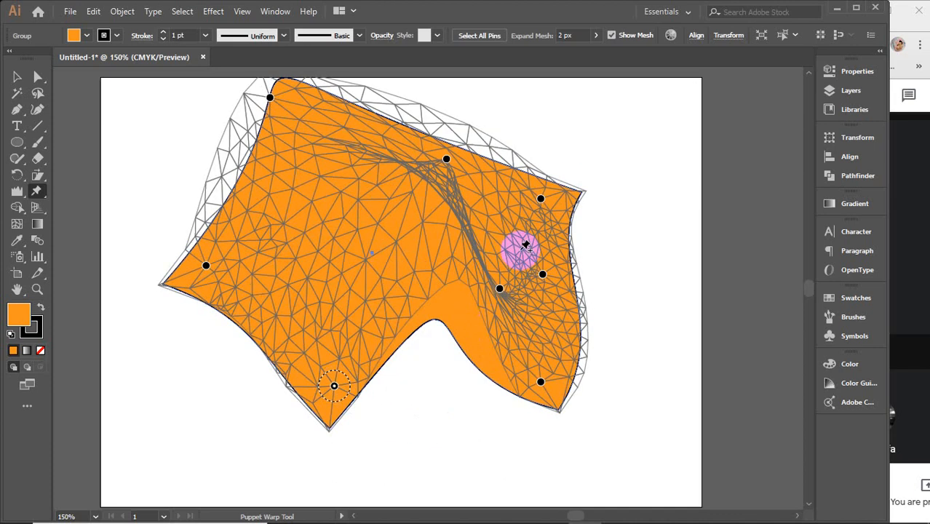
left_click(543, 195)
left_click_drag(542, 200, 602, 211)
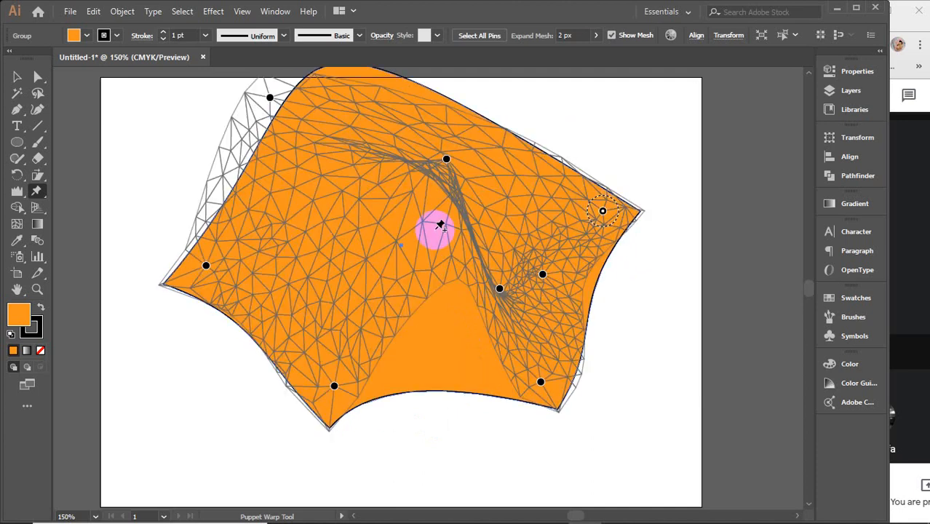
Step: Delete the warped shape and draw a large orange circle in the middle of the artboard
left_click(17, 77)
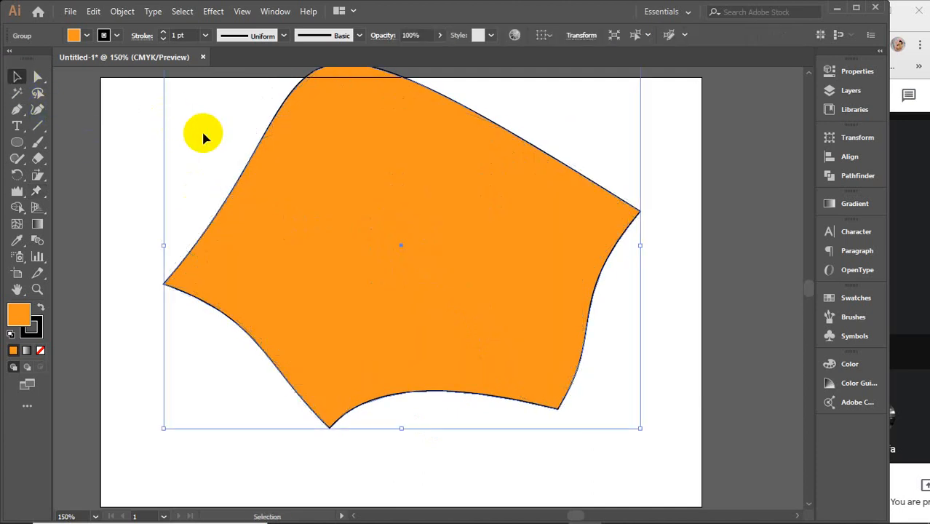
key("Delete")
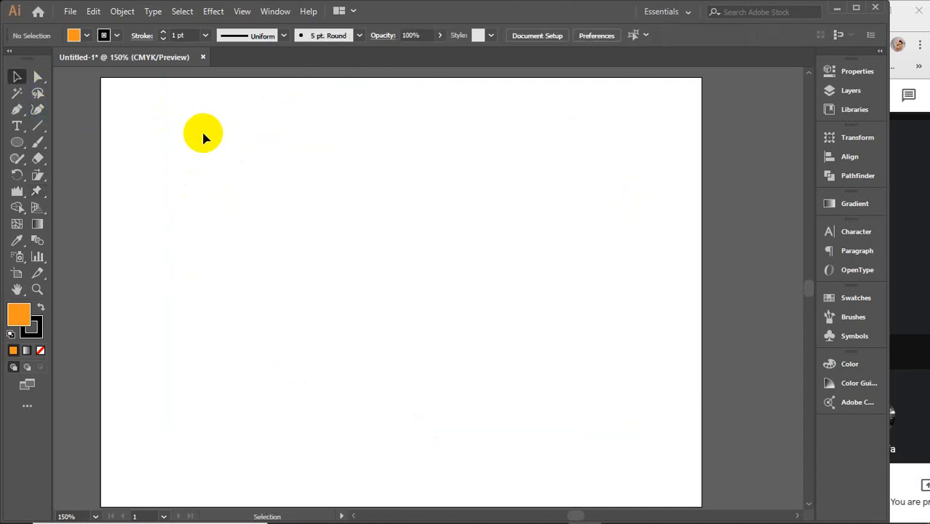
left_click(17, 143)
left_click_drag(253, 147, 536, 428)
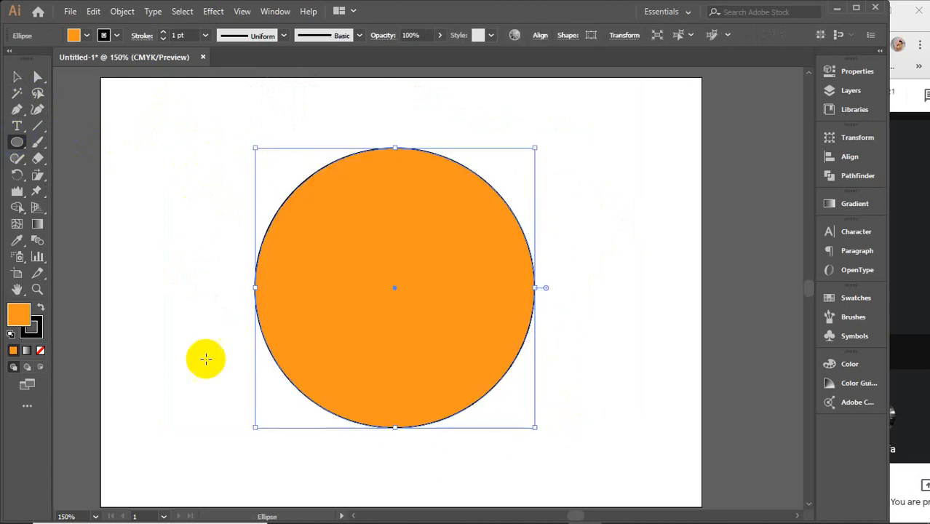
Step: Puppet-warp the circle into an egg shape, stretching its top, bottom and right pins outward and lowering an added lower-left pin
left_click(38, 192)
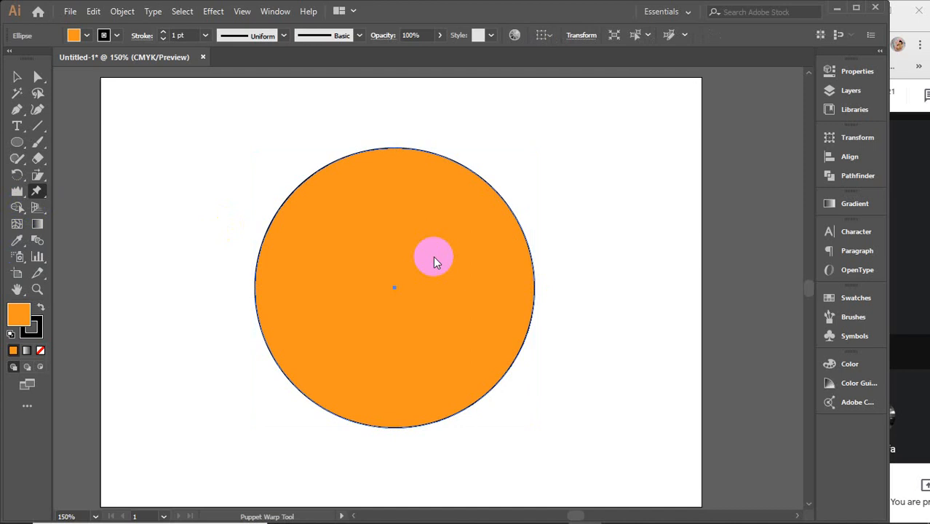
left_click(387, 162)
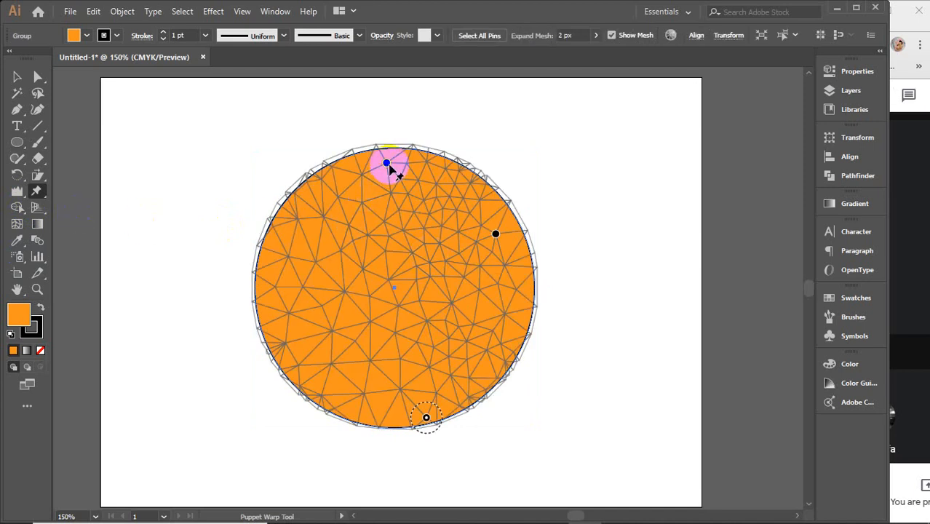
left_click_drag(387, 162, 386, 131)
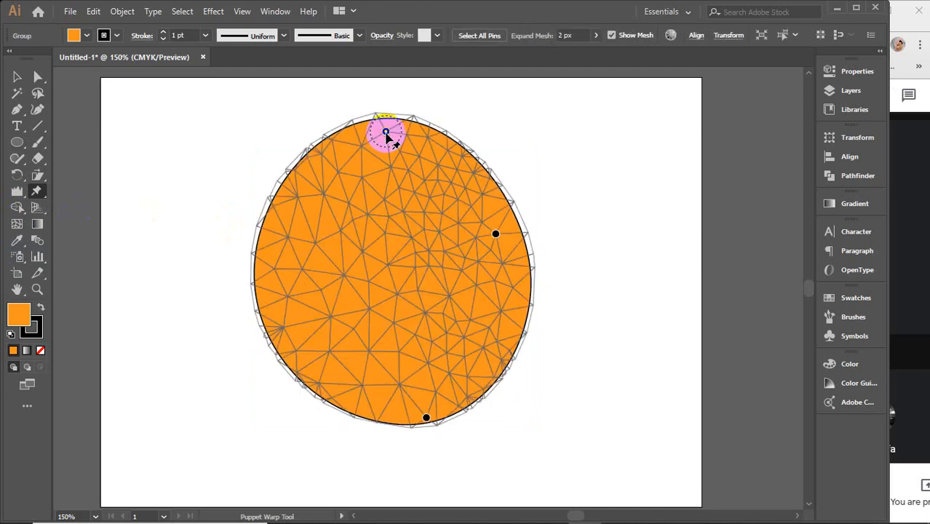
left_click(297, 302)
left_click_drag(297, 301, 284, 335)
left_click_drag(425, 418, 432, 441)
left_click_drag(497, 236, 510, 231)
left_click_drag(432, 440, 436, 455)
left_click_drag(282, 336, 297, 362)
Step: Shape the egg into a bean by pulling added upper-left and lower-right pins outward and pushing the right pin inward
left_click(307, 232)
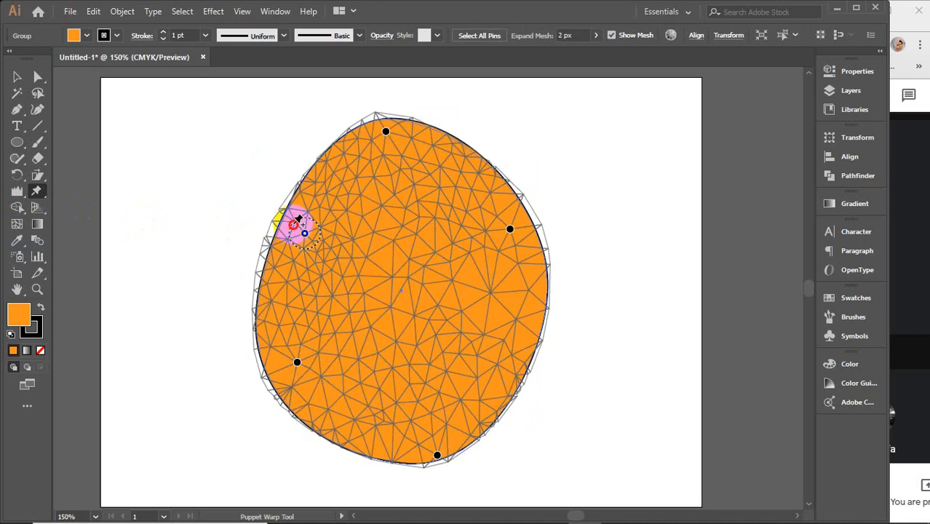
left_click_drag(304, 233, 286, 229)
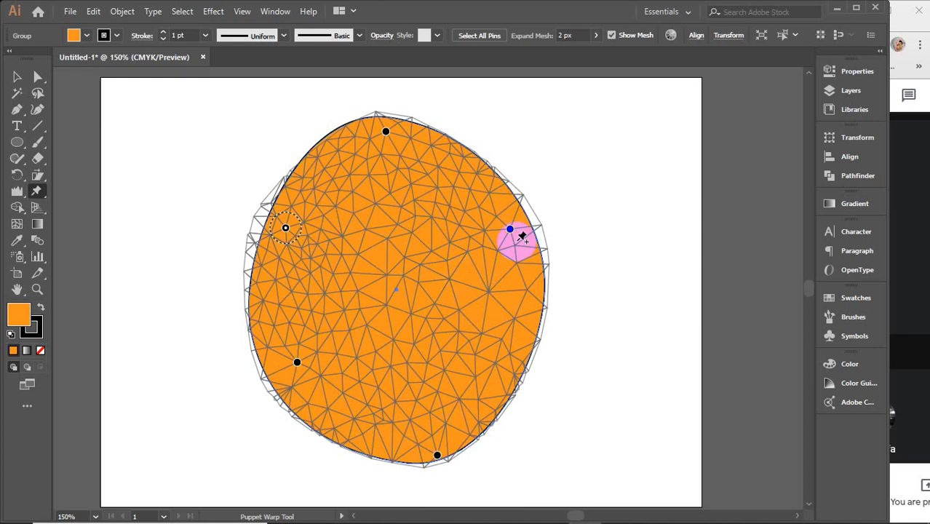
left_click_drag(509, 229, 426, 277)
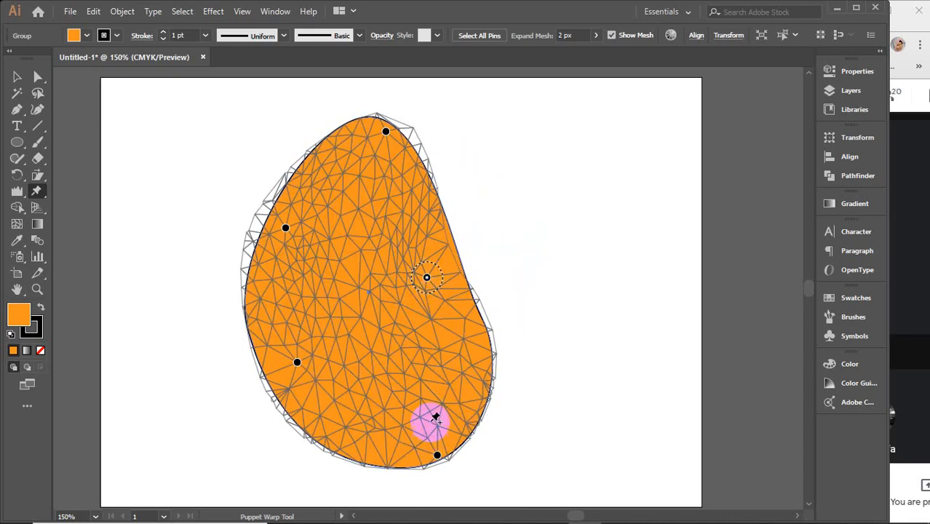
left_click(472, 388)
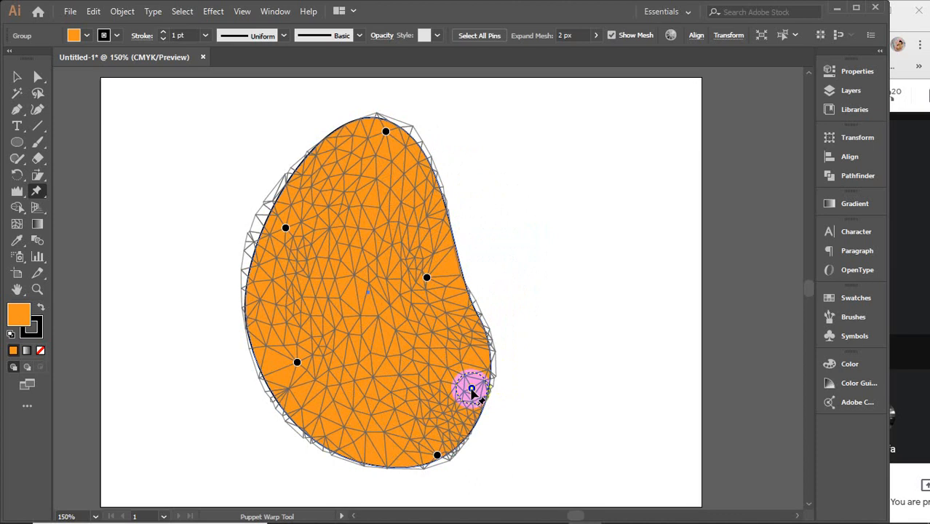
left_click_drag(472, 388, 498, 386)
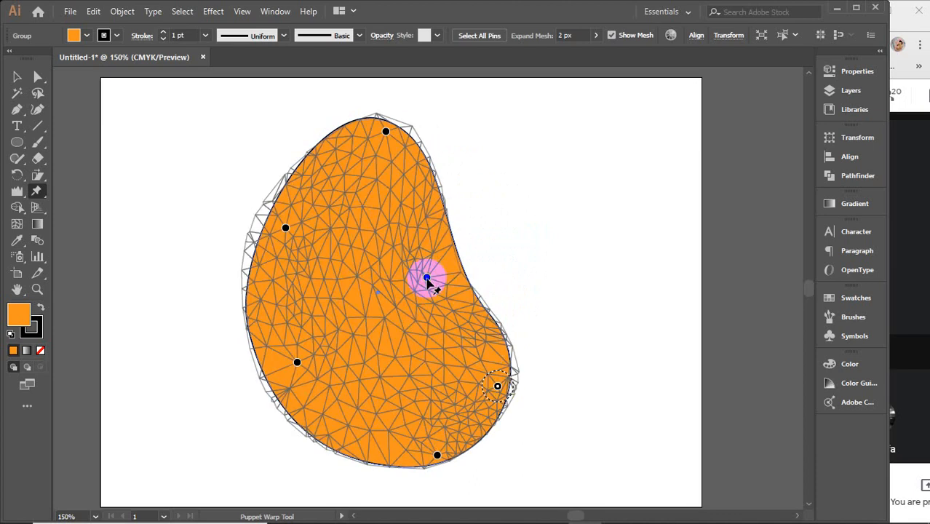
Step: Push the bean's inner right pin further inward to deepen its concave side, and finish the warp with the shape selected
left_click_drag(427, 278, 411, 268)
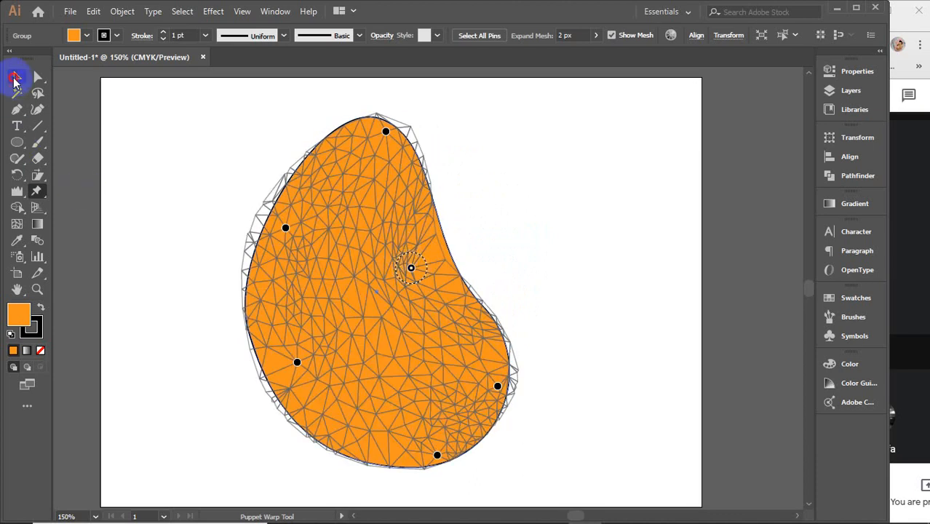
left_click(15, 77)
left_click(680, 190)
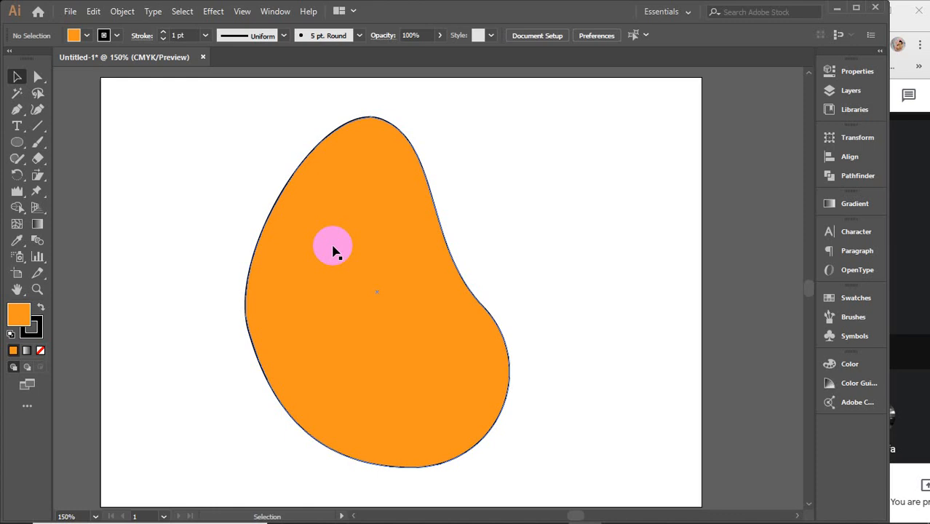
left_click(422, 358)
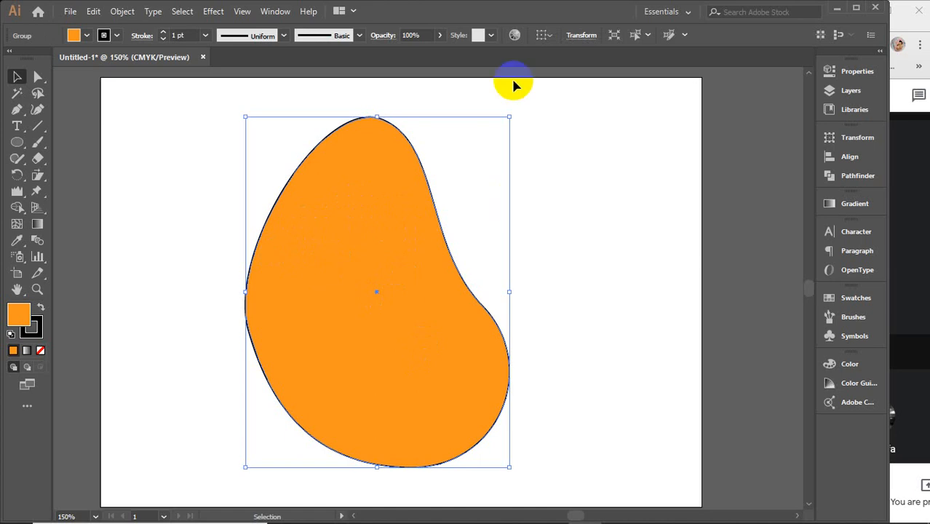
Step: Draw a small white-filled ellipse near the bean's upper-right edge and a larger white ellipse to its lower left as eyes
left_click(11, 145)
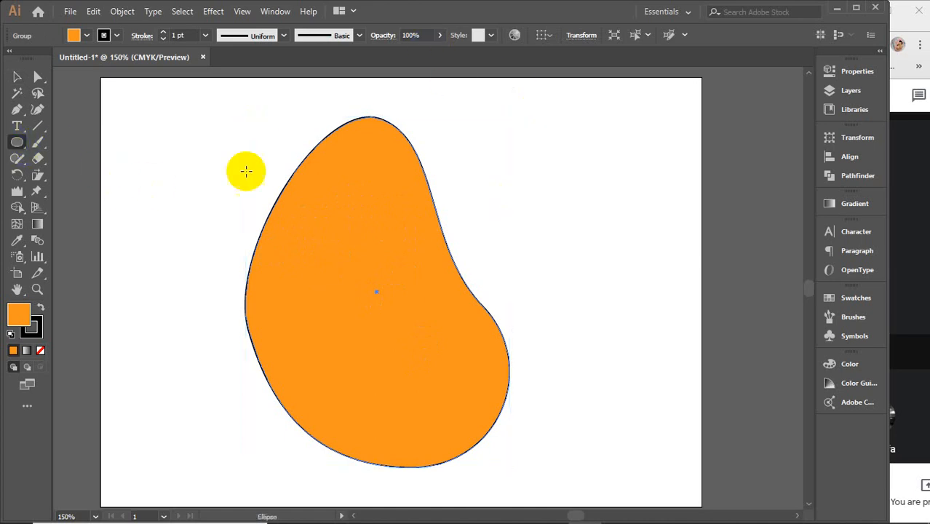
left_click_drag(391, 202, 408, 231)
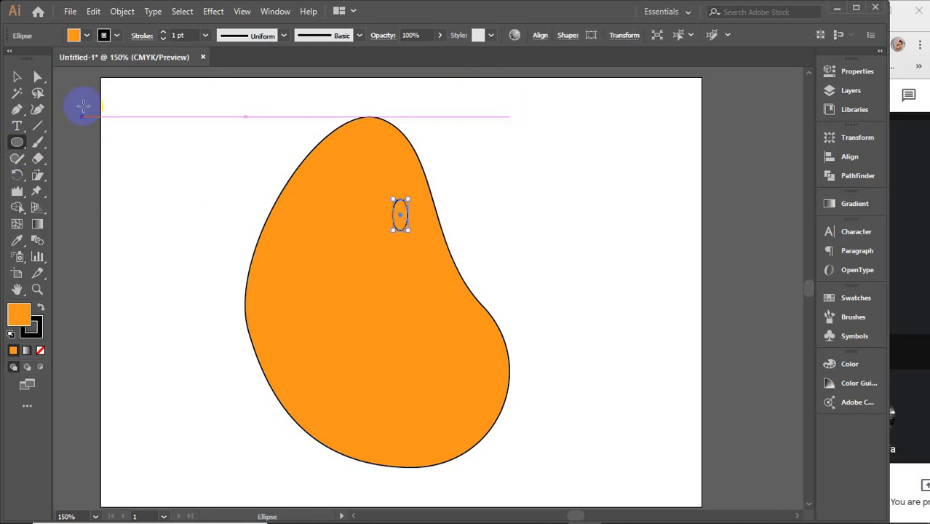
left_click(85, 35)
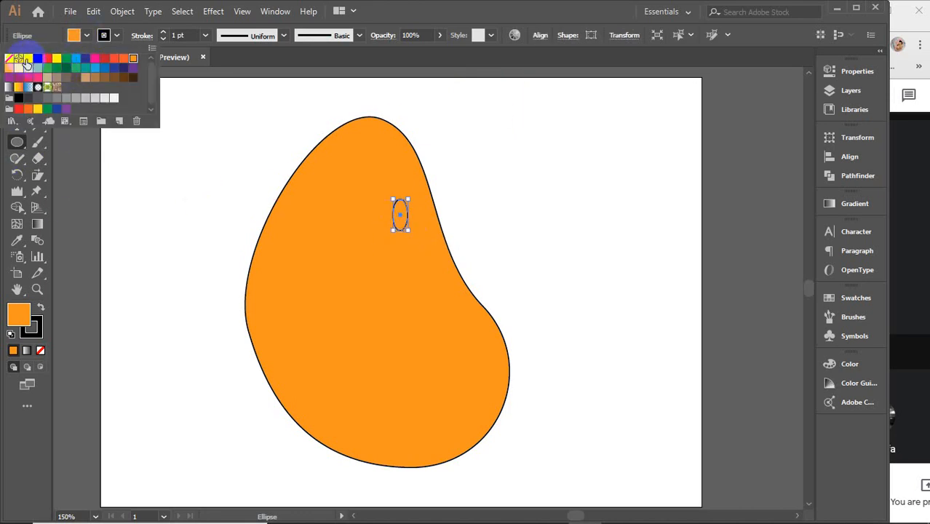
left_click(28, 59)
left_click(88, 36)
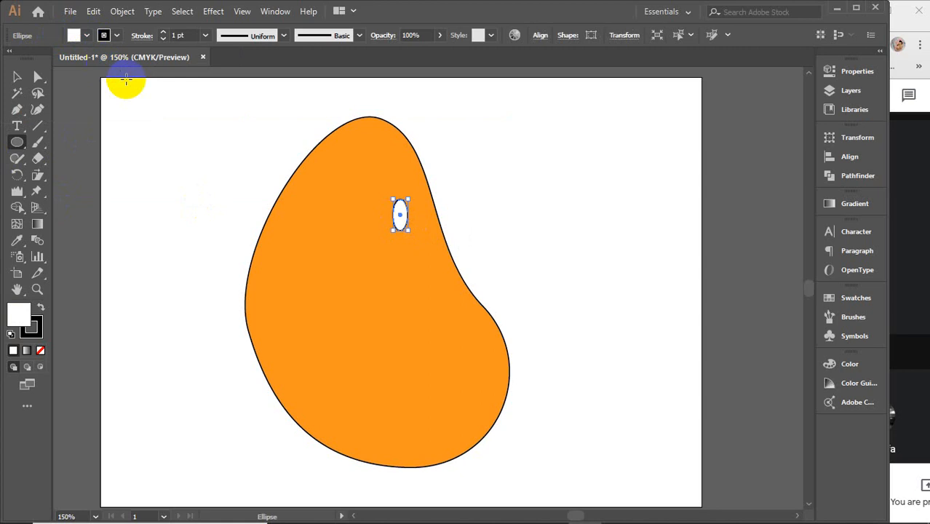
mouse_move(320, 210)
left_mouse_down()
mouse_move(395, 316)
mouse_move(380, 299)
left_mouse_up()
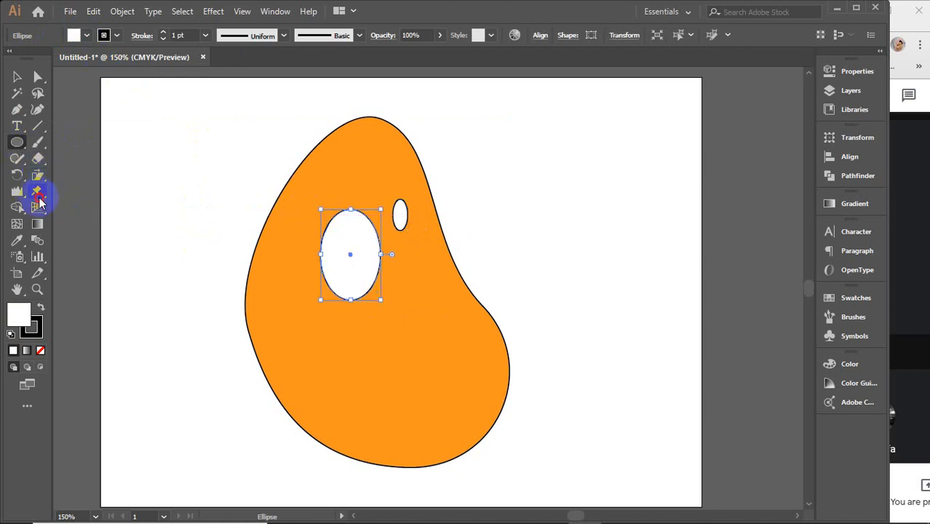
Step: Puppet-warp the large eye into a tilted bean, moving top and lower-right pins outward and right-side and lower-left pins inward
left_click(39, 195)
left_click(348, 217)
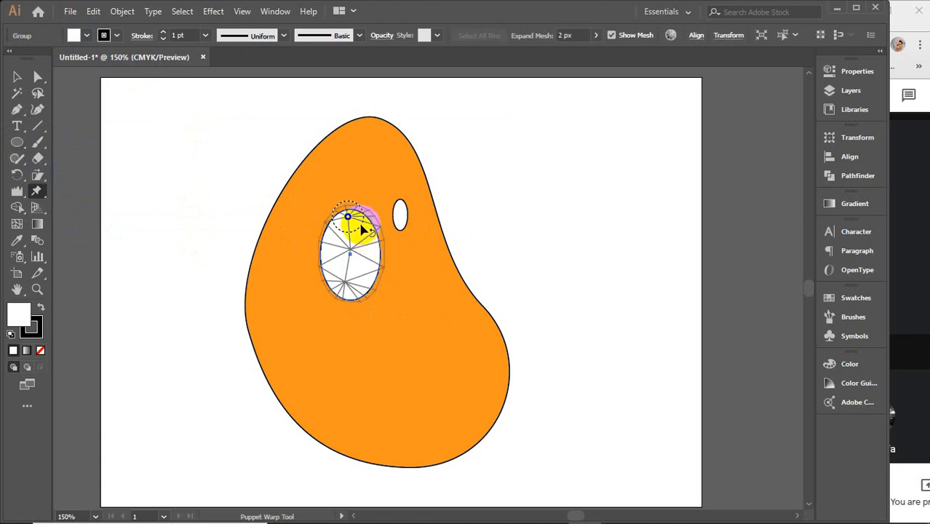
left_click_drag(348, 217, 340, 212)
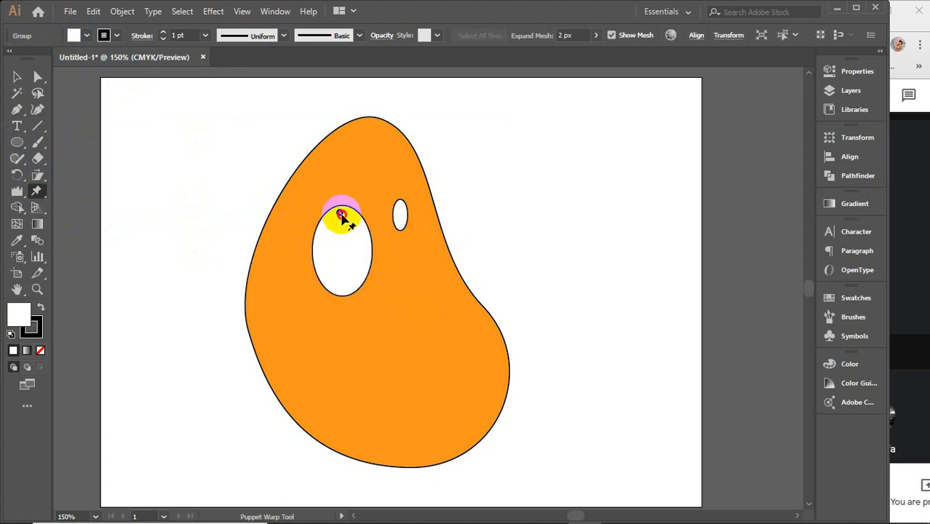
left_click(359, 281)
left_click_drag(359, 280, 378, 277)
left_click(372, 235)
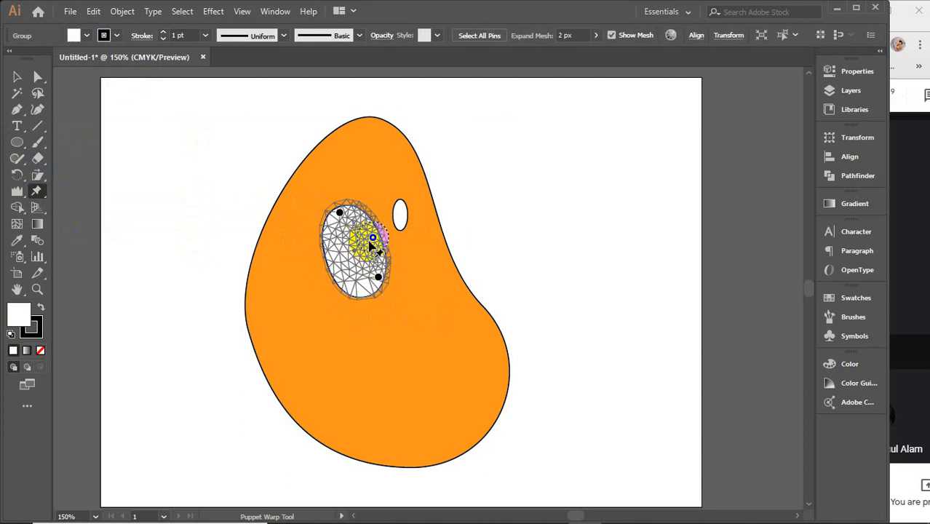
left_click_drag(371, 240, 363, 239)
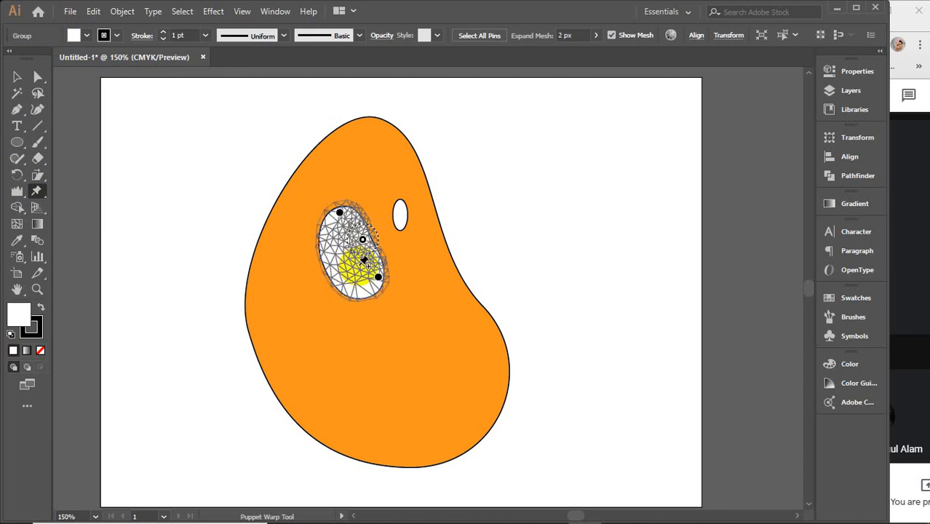
left_click(343, 286)
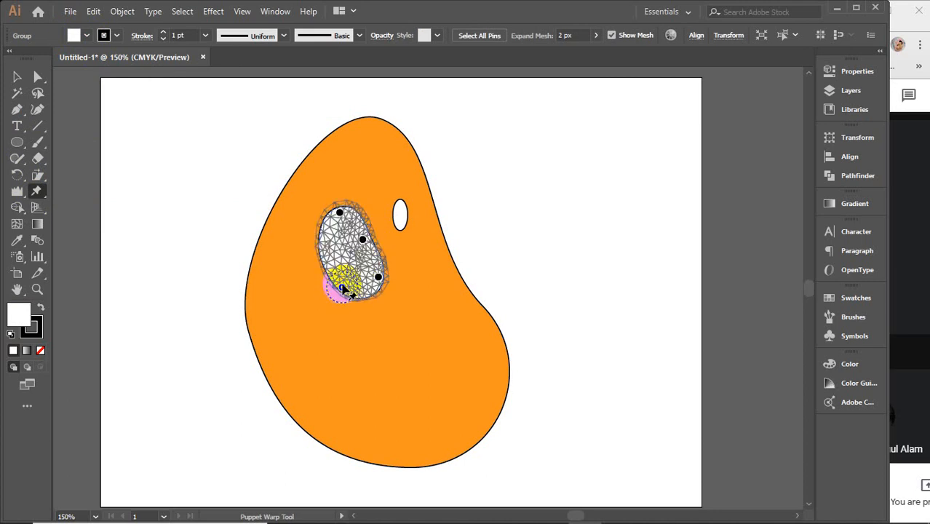
left_click_drag(343, 287, 343, 279)
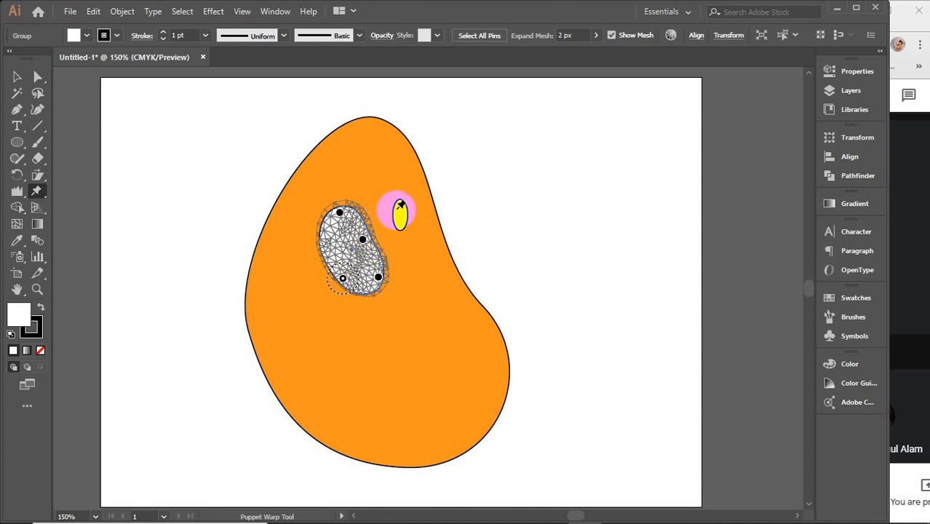
Step: Puppet-warp the small eye to match, shifting its top pin left and adjusting its middle pin, and leave it deselected
key("v")
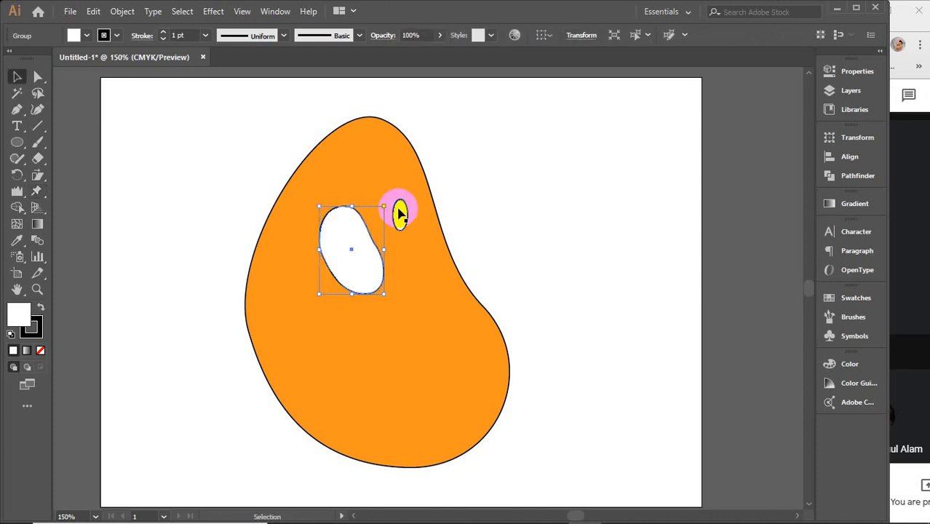
left_click(400, 212)
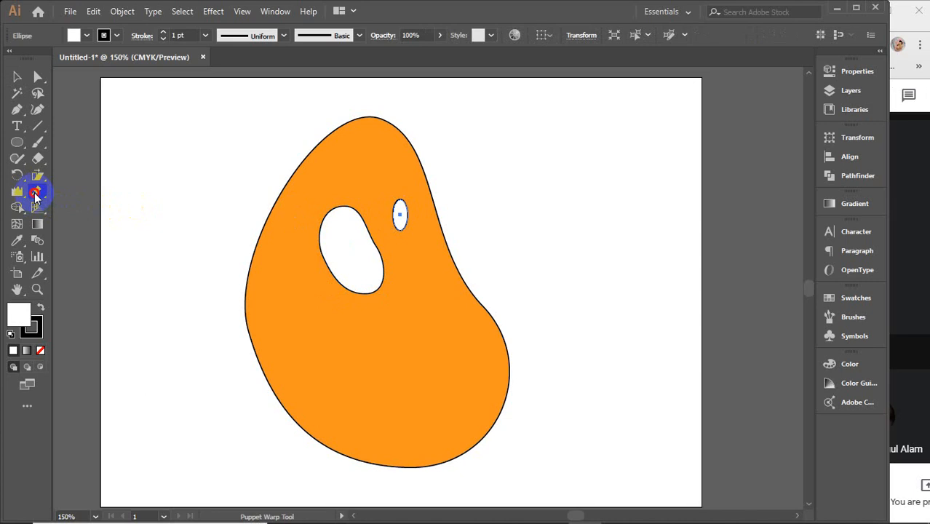
left_click(35, 194)
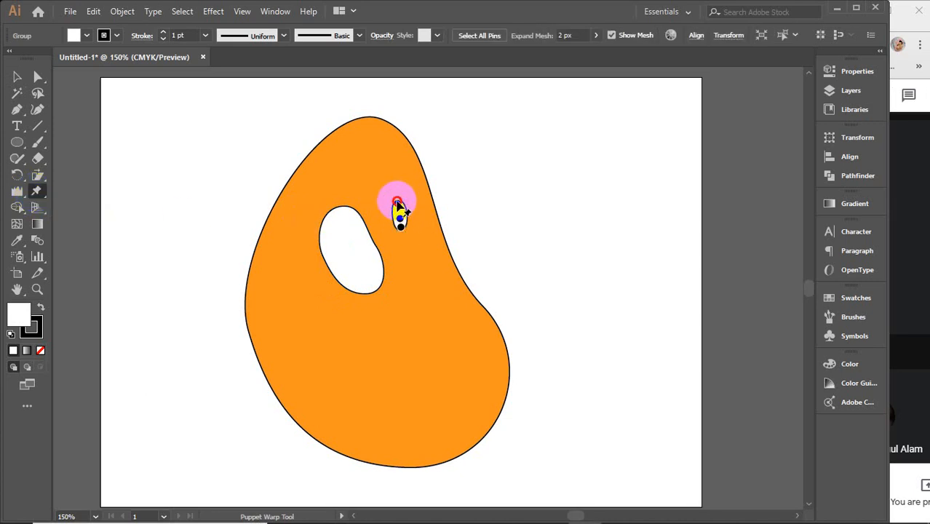
left_click_drag(398, 202, 392, 202)
left_click(399, 219)
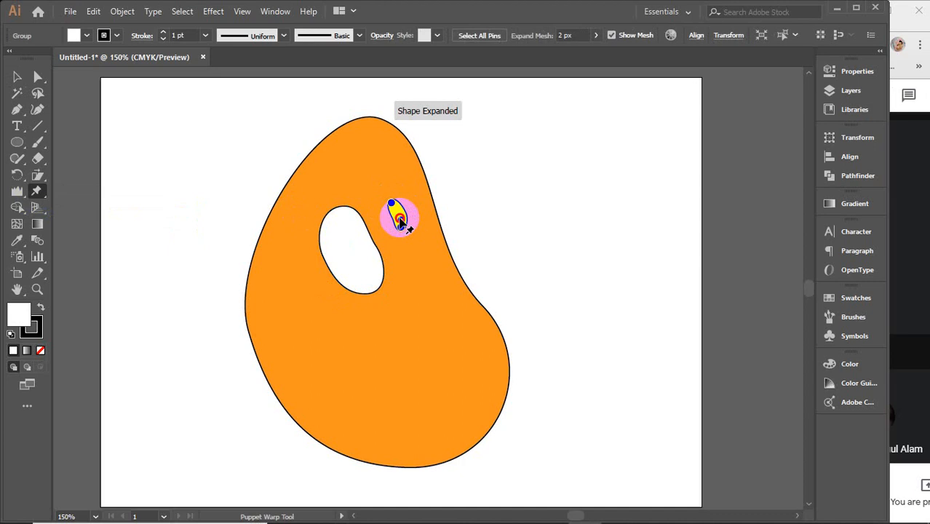
left_click(399, 226)
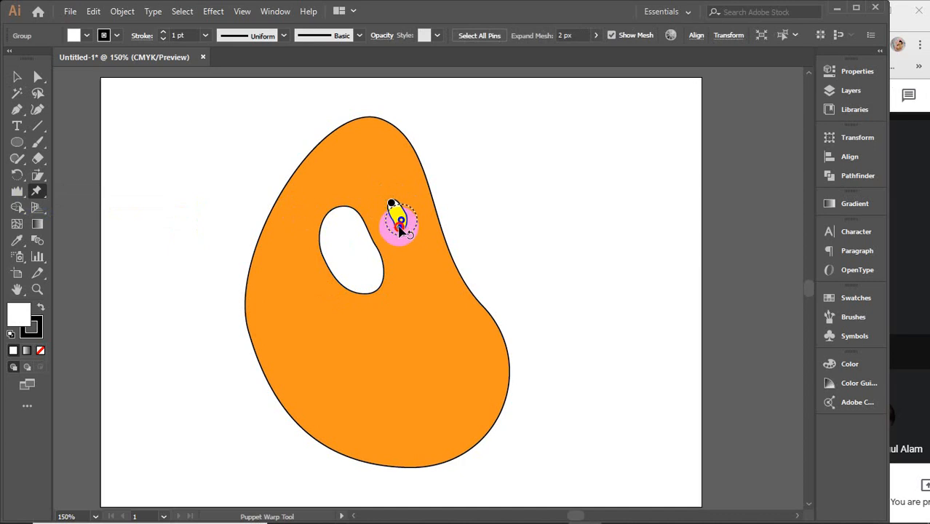
left_click_drag(400, 228, 396, 208)
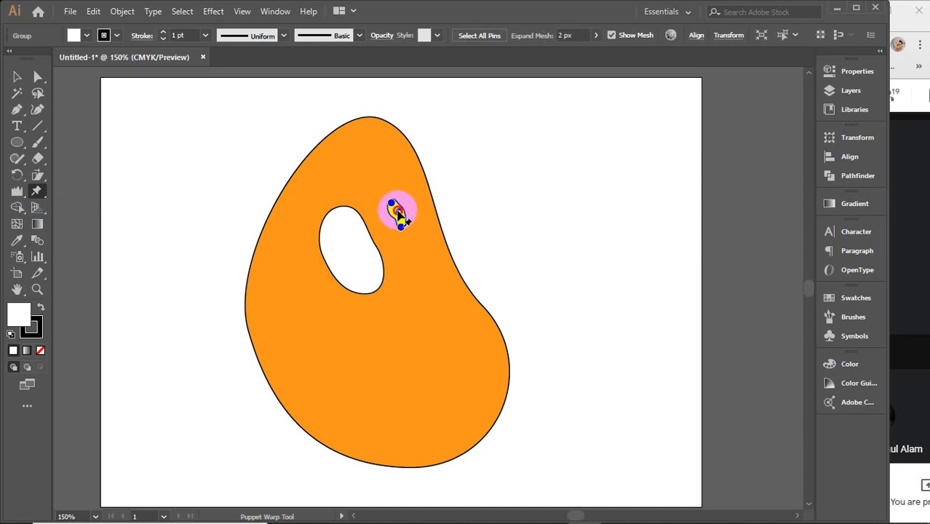
left_click(397, 215)
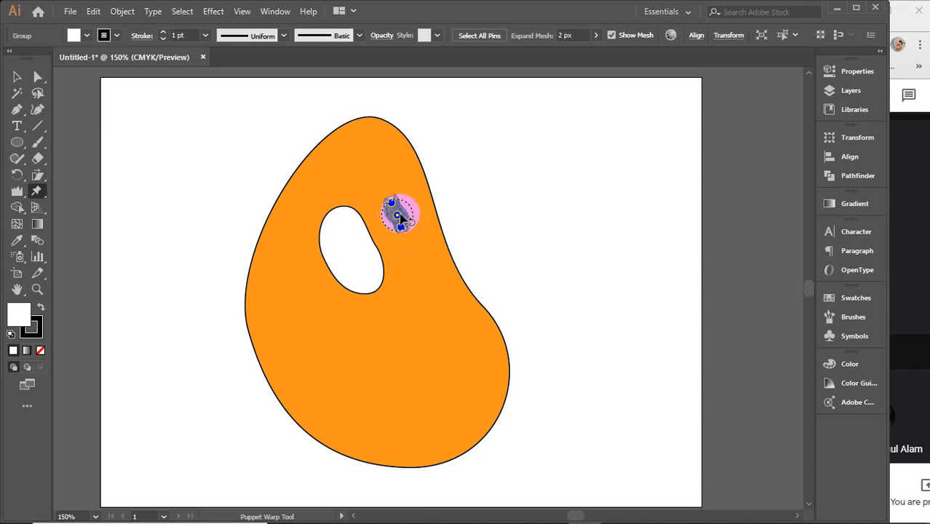
left_click(398, 227)
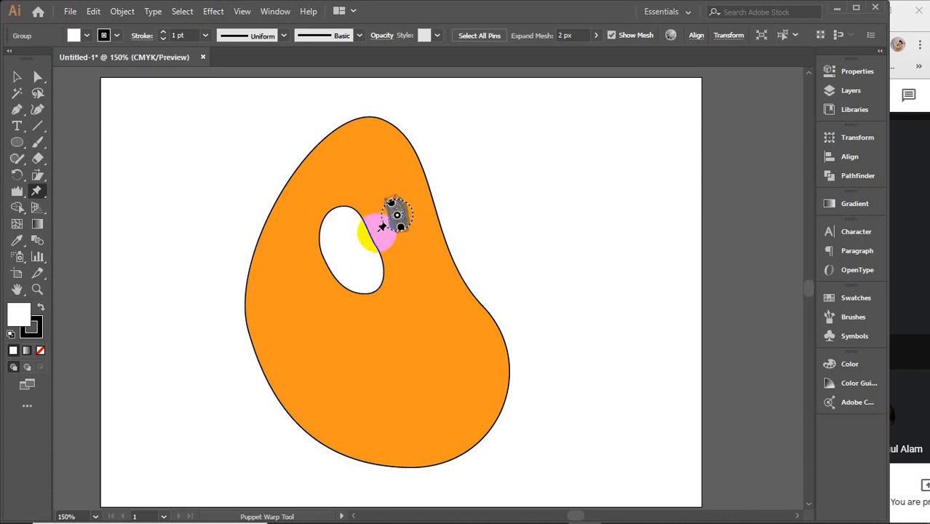
left_click(17, 78)
left_click(188, 150)
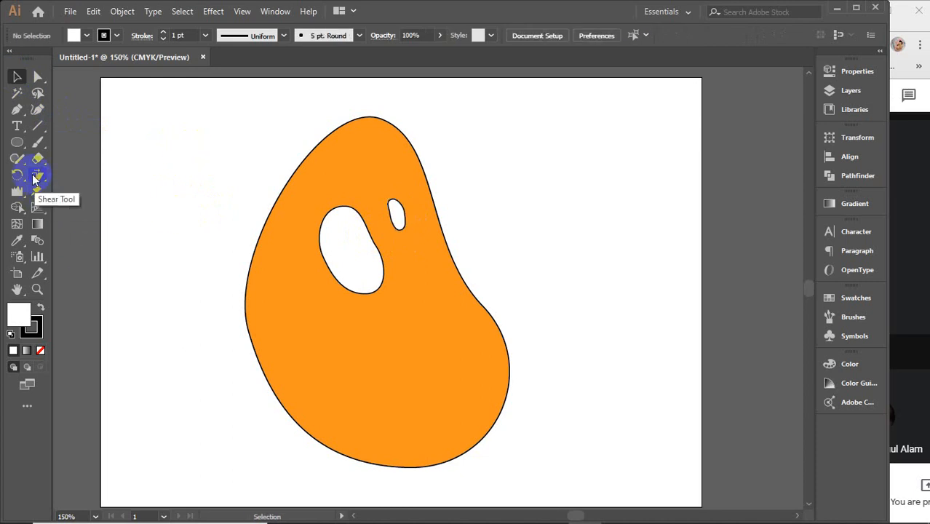
left_click(38, 142)
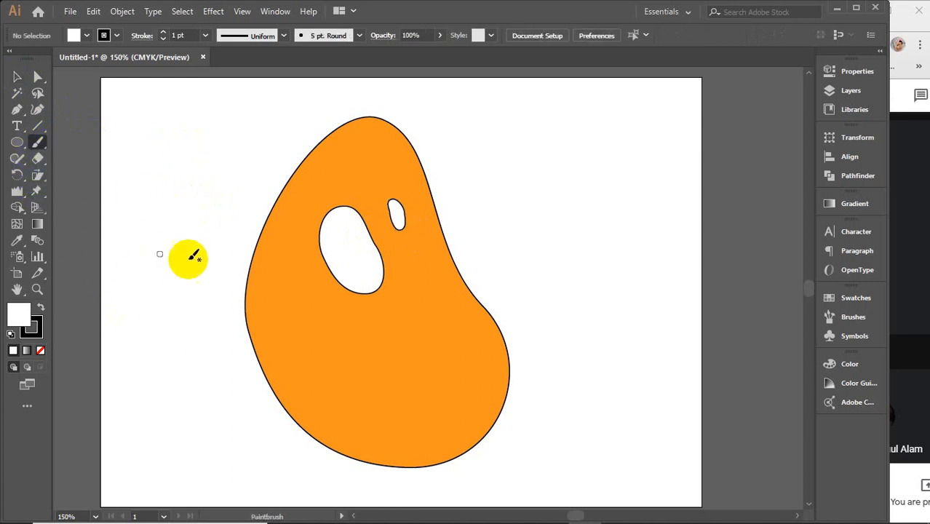
left_click_drag(370, 262, 367, 264)
mouse_move(401, 218)
left_mouse_down()
mouse_move(405, 226)
mouse_move(397, 218)
left_mouse_up()
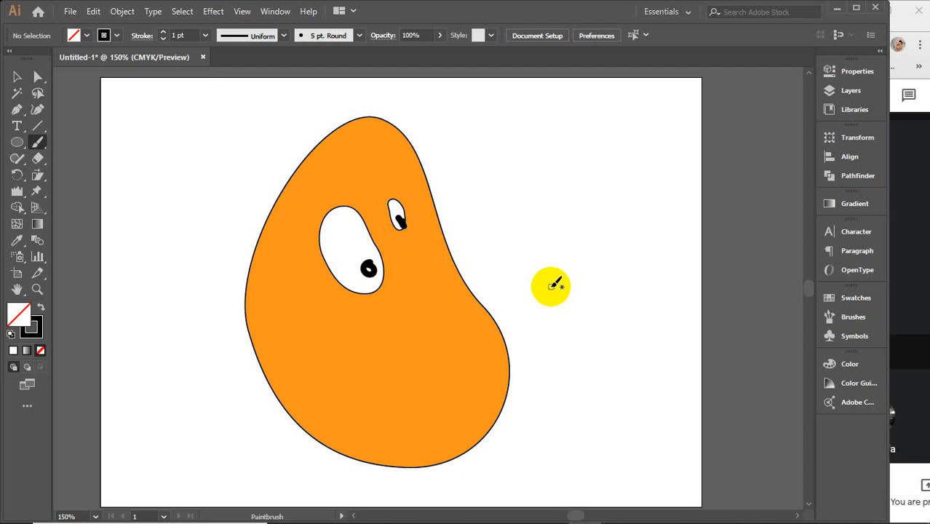
key("ctrl+z")
key("ctrl+z")
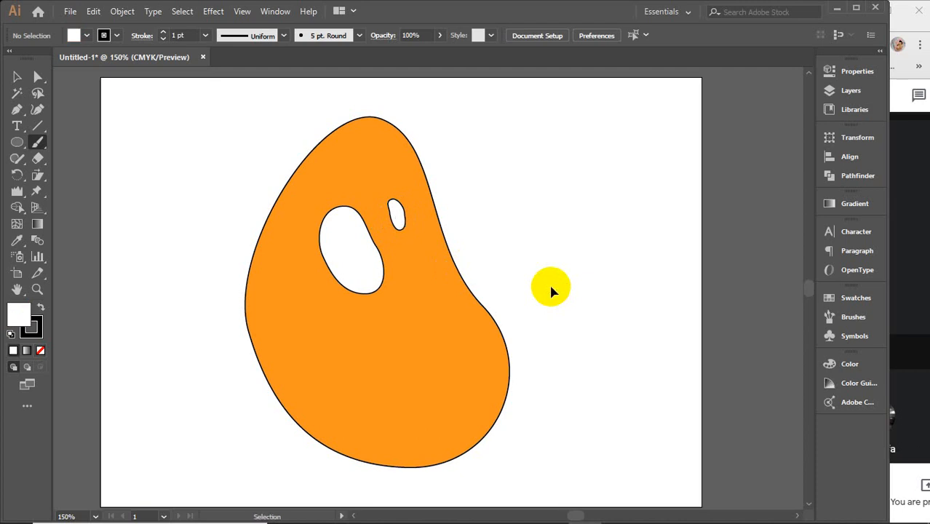
mouse_move(362, 237)
left_mouse_down()
mouse_move(358, 265)
mouse_move(378, 278)
mouse_move(373, 230)
mouse_move(360, 237)
mouse_move(357, 263)
mouse_move(376, 276)
mouse_move(369, 251)
mouse_move(377, 269)
mouse_move(380, 253)
left_mouse_up()
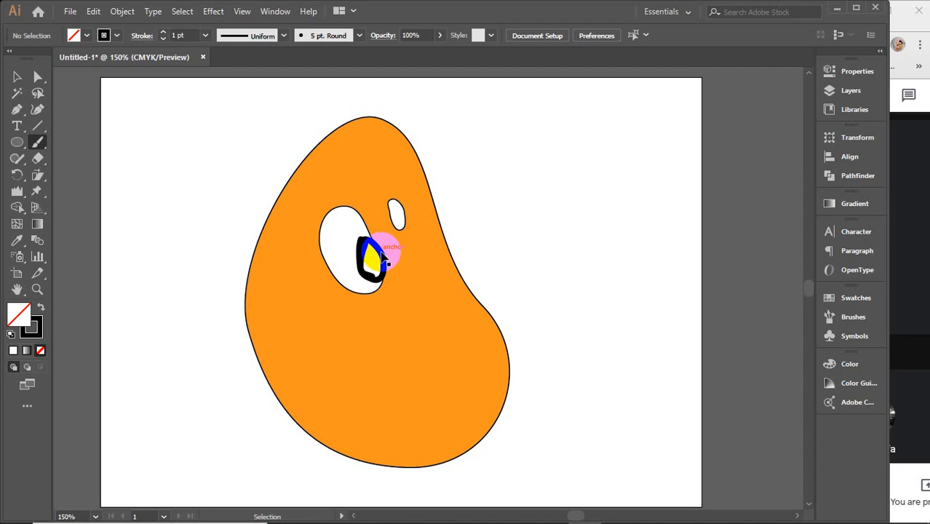
left_click(17, 76)
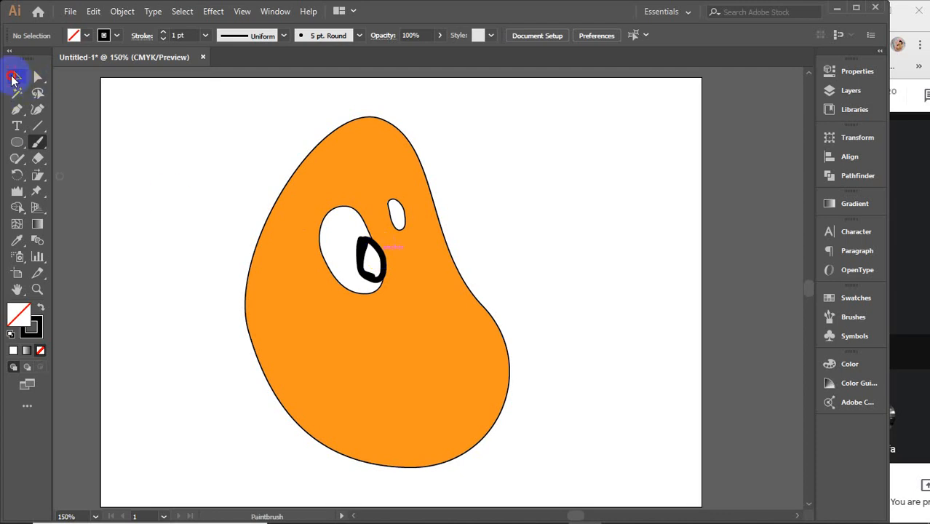
left_click_drag(357, 274, 361, 267)
left_click(362, 268)
key("Delete")
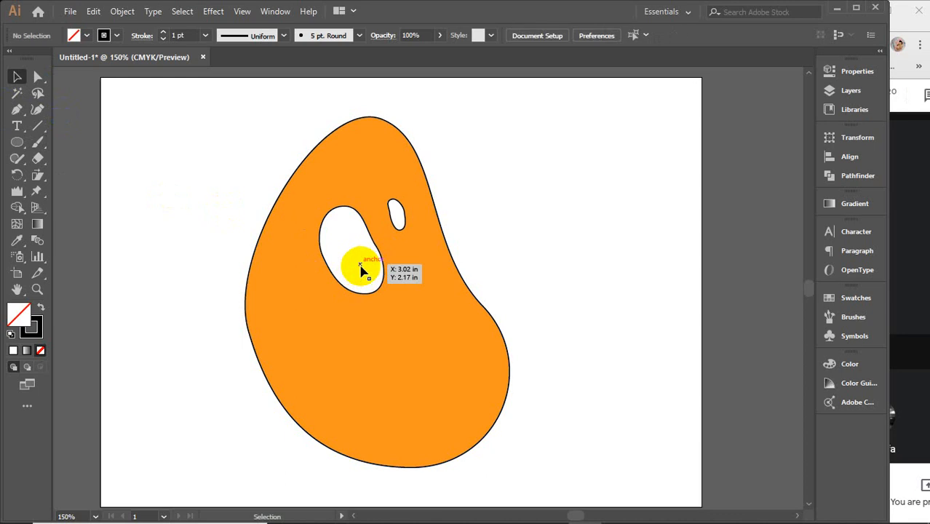
Step: Paint black pupils with the Paintbrush in the large and small eyes, leaving a small white highlight in the large one
left_click(38, 142)
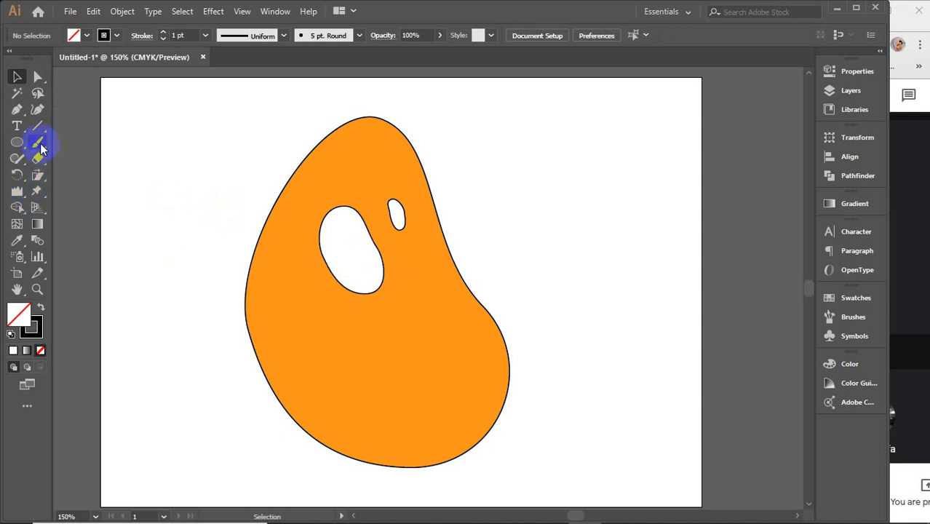
mouse_move(357, 240)
left_mouse_down()
mouse_move(372, 274)
mouse_move(386, 253)
mouse_move(376, 234)
mouse_move(358, 238)
left_mouse_up()
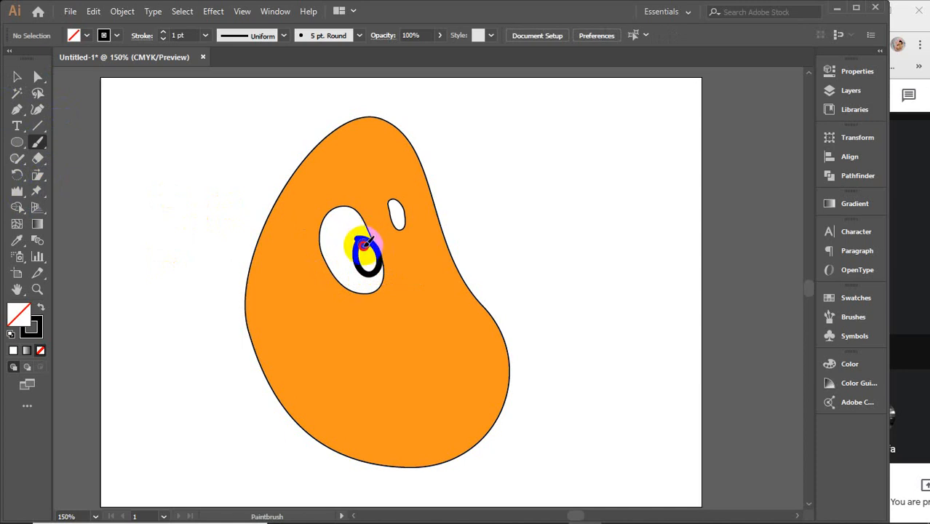
mouse_move(364, 245)
left_mouse_down()
mouse_move(371, 272)
mouse_move(377, 244)
left_mouse_up()
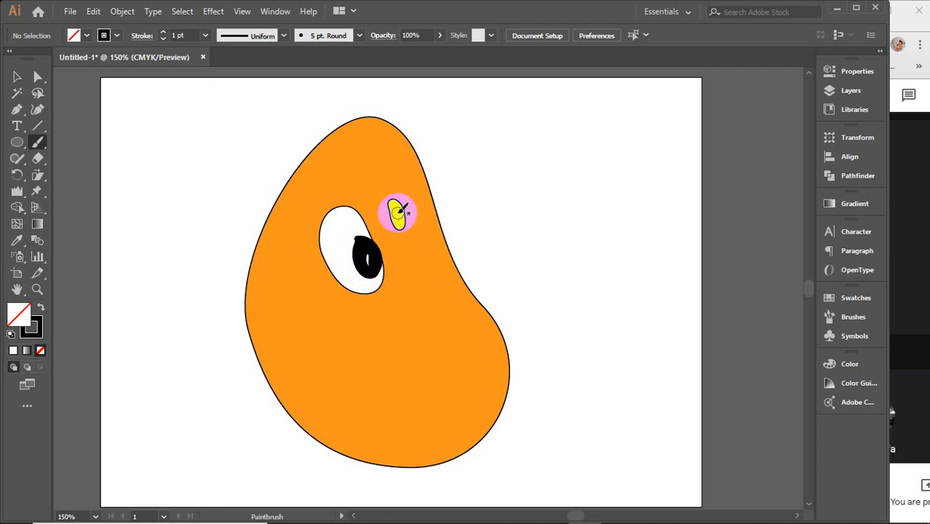
left_click_drag(398, 212, 396, 213)
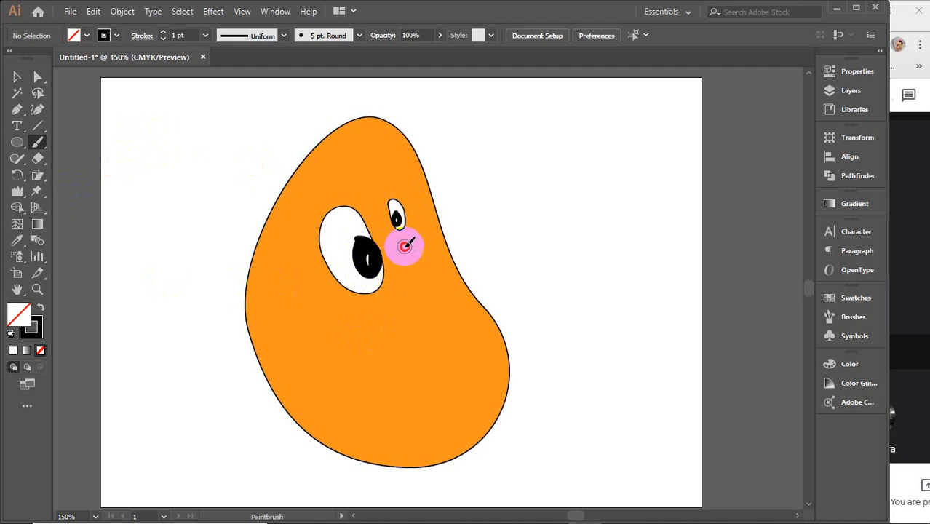
Step: Paint a thick black nose stroke below the small eye and two wavy lip strokes beneath it
left_click_drag(401, 245, 413, 301)
left_click_drag(382, 384, 466, 316)
mouse_move(481, 350)
left_mouse_down()
mouse_move(469, 333)
mouse_move(416, 338)
mouse_move(430, 319)
mouse_move(469, 303)
left_mouse_up()
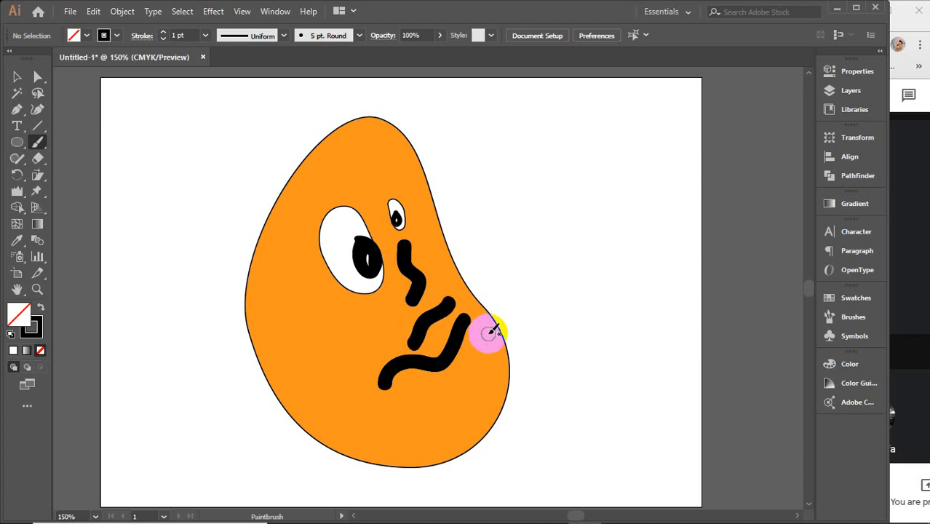
left_click(16, 76)
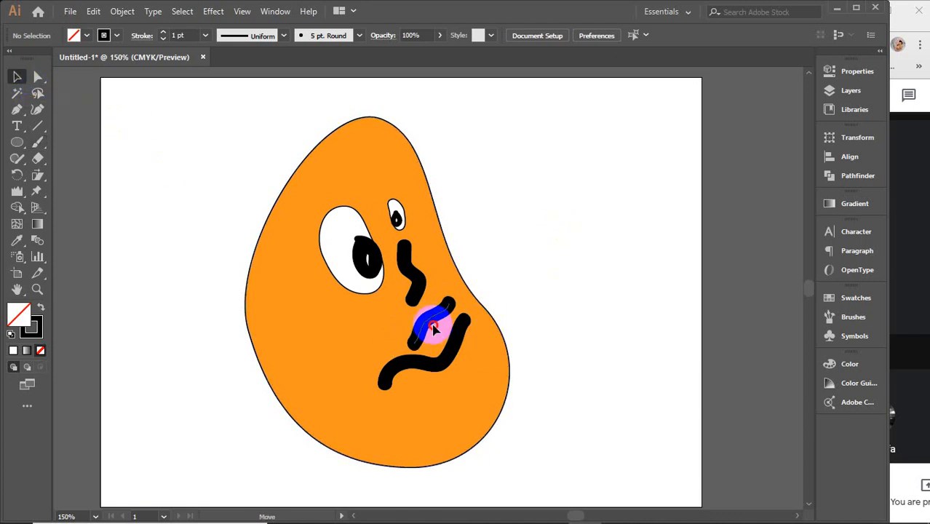
Step: Move the upper lip stroke down so its ends meet the lower lip stroke, and leave it deselected
left_click_drag(434, 326, 441, 340)
left_click(582, 260)
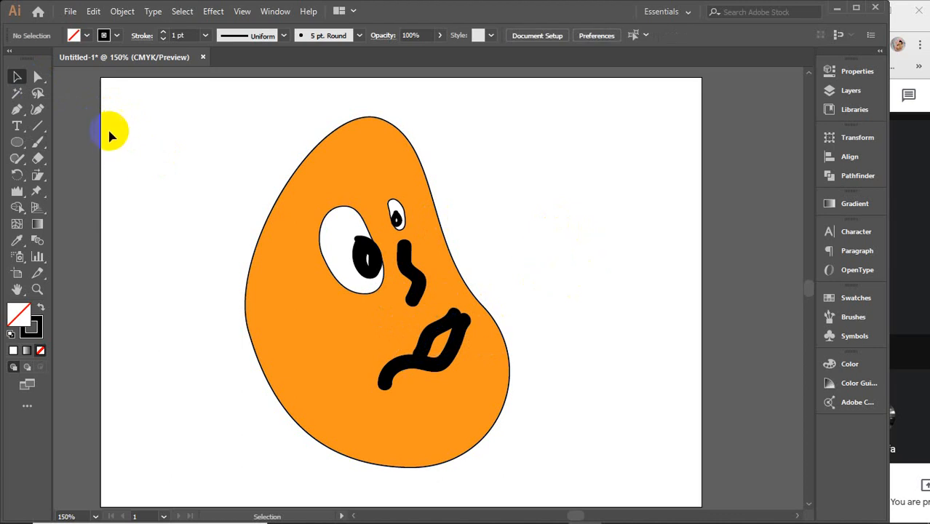
Step: Delete the whole bean face drawing, including the eyes, nose and lips, from the artboard
left_click_drag(172, 123, 569, 437)
key("Delete")
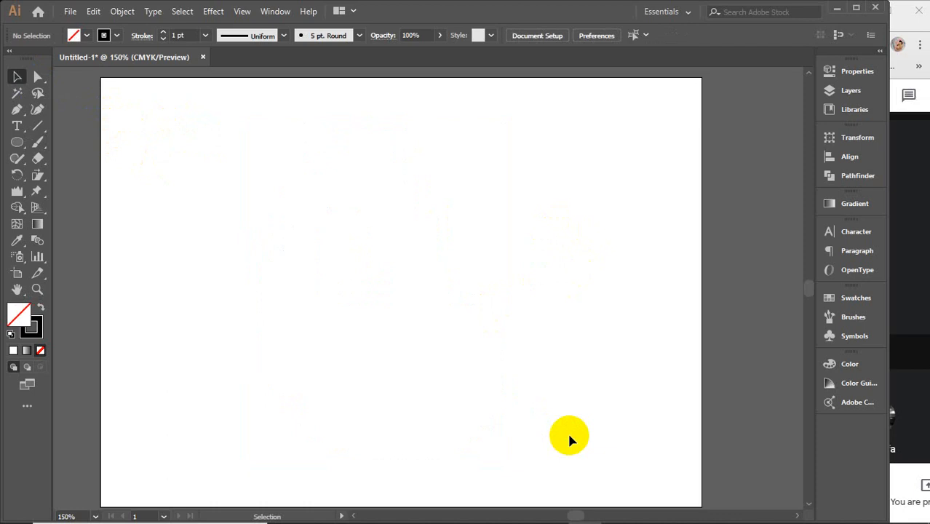
scroll(569, 435, "down", 1)
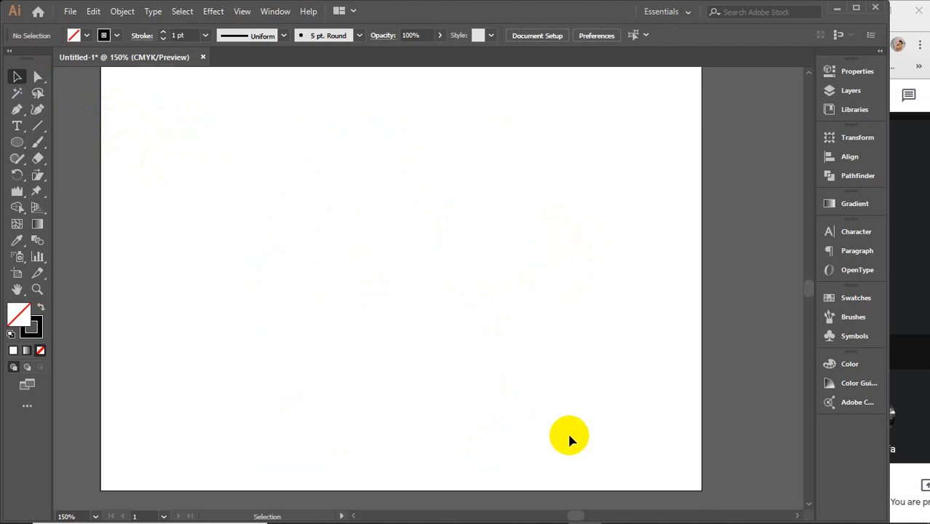
scroll(569, 436, "up", 1)
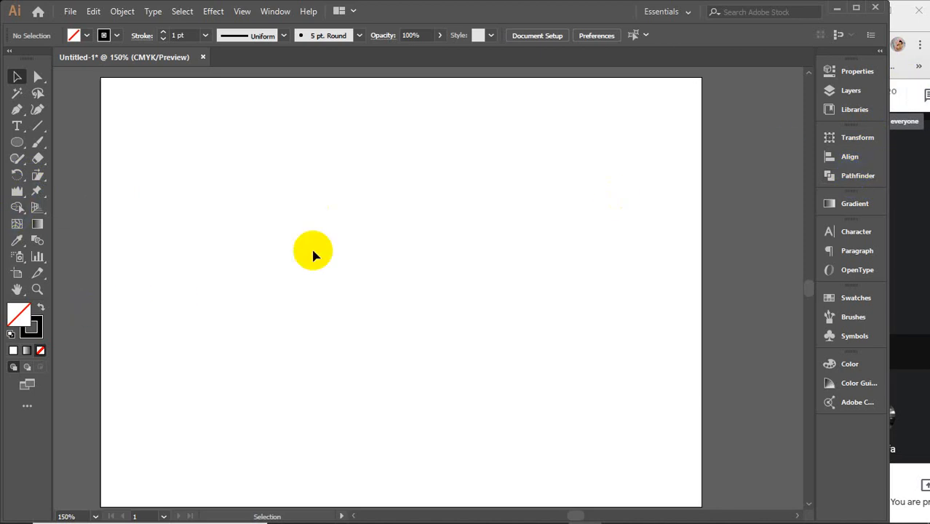
left_click(36, 230)
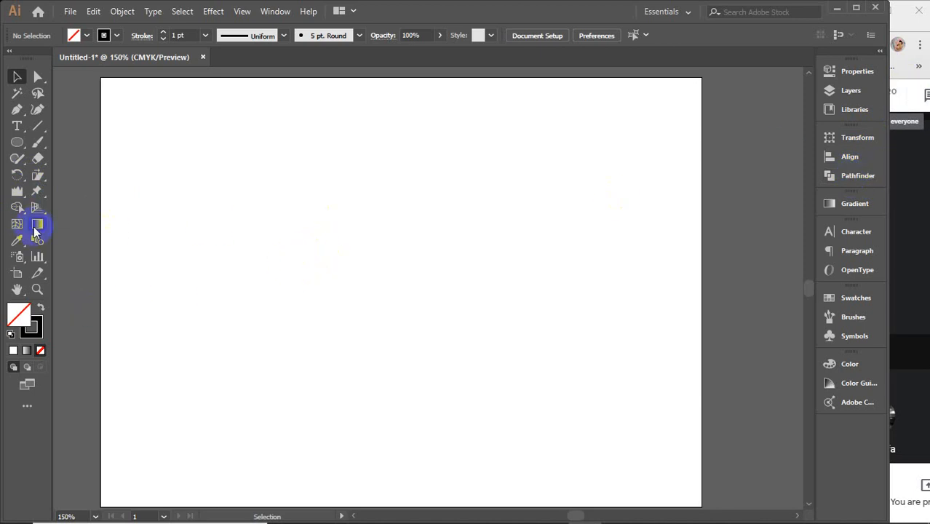
left_click(17, 209)
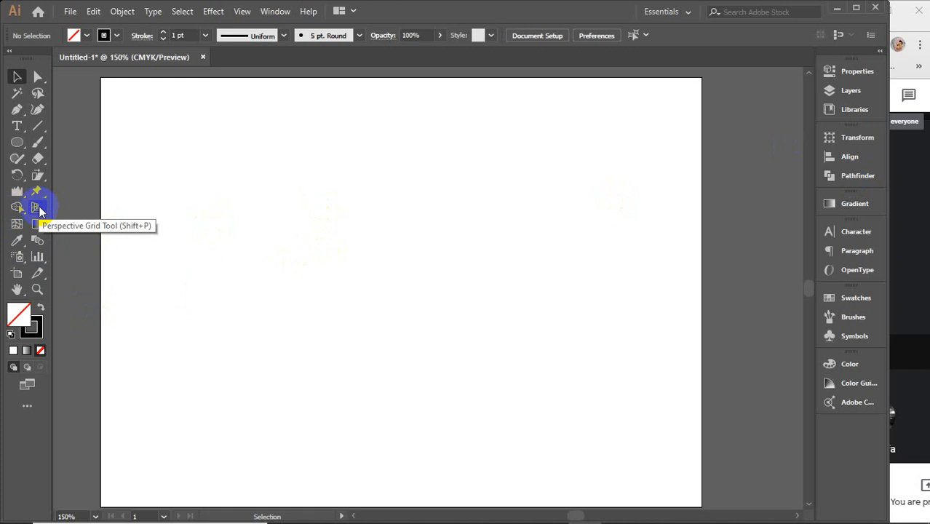
Step: Switch to Chrome, detach the Gmail tab into its own window beside the Meet window, and widen that window
mouse_move(412, 519)
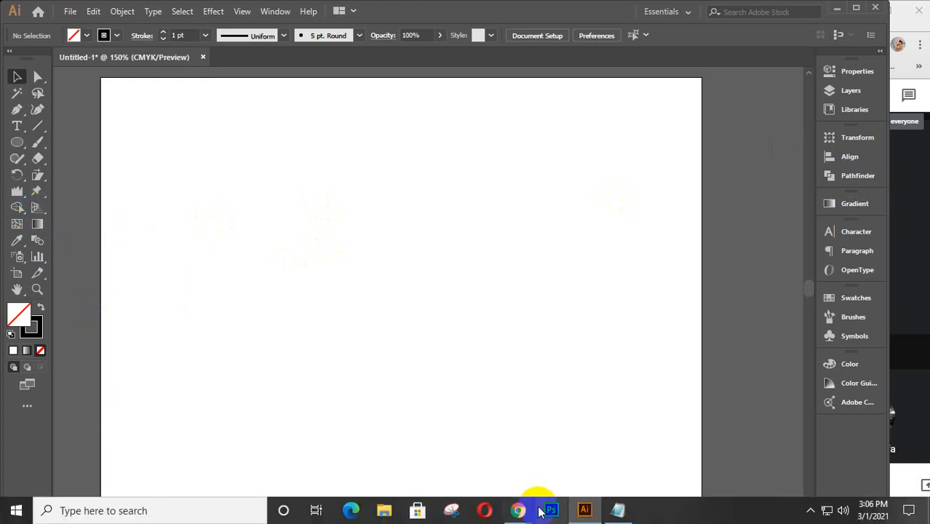
mouse_move(518, 511)
left_click(442, 445)
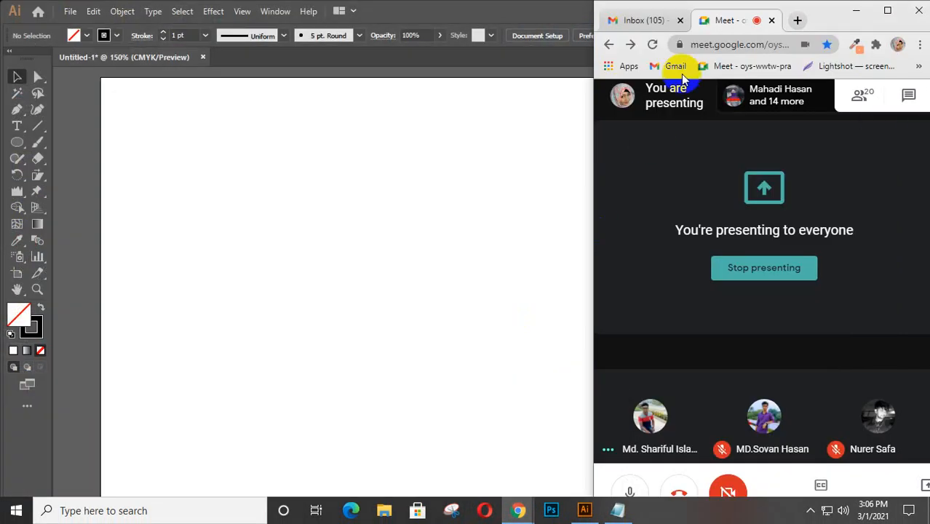
left_click(652, 22)
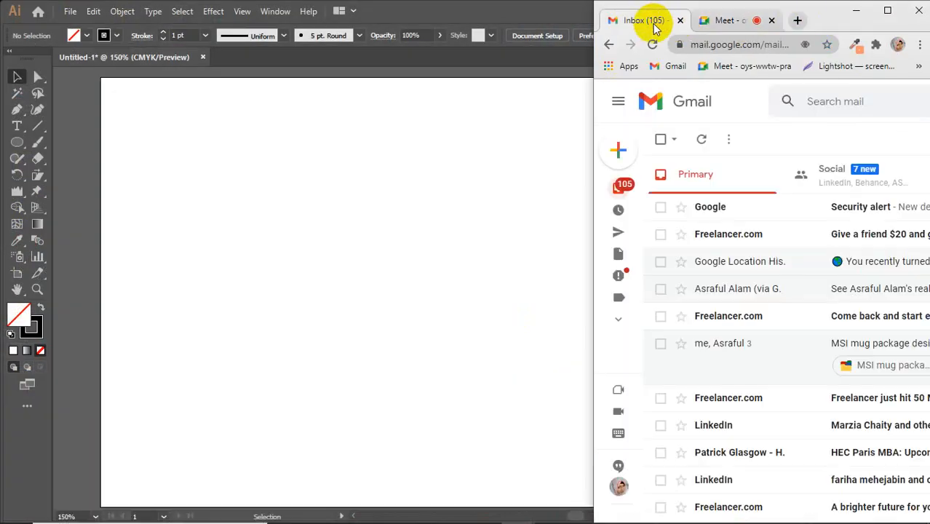
left_click_drag(653, 24, 42, 24)
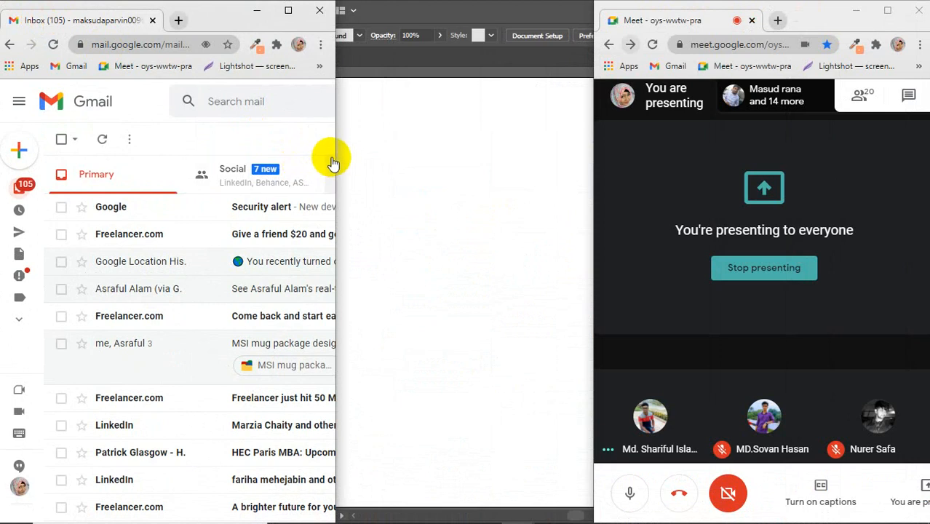
left_click_drag(334, 156, 828, 156)
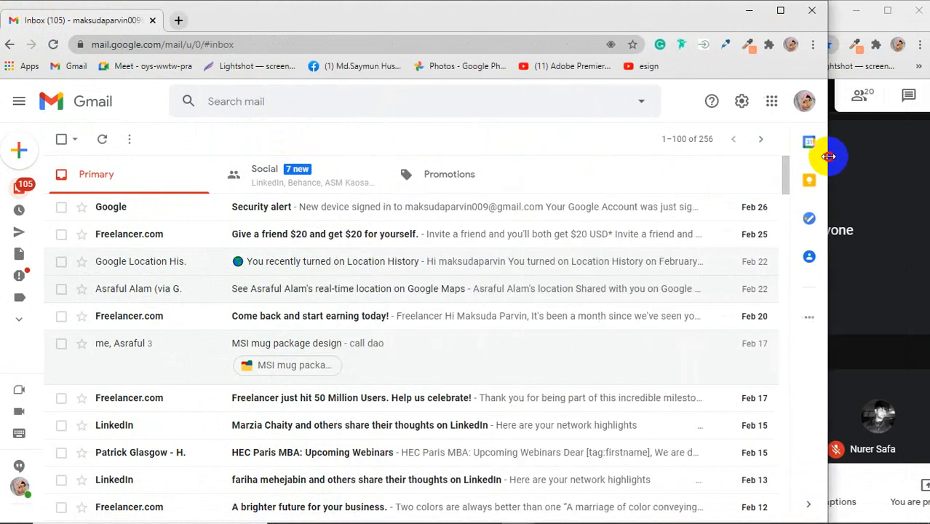
Step: Search the web for "real estate logo" in the detached window and browse the image results
left_click(232, 45)
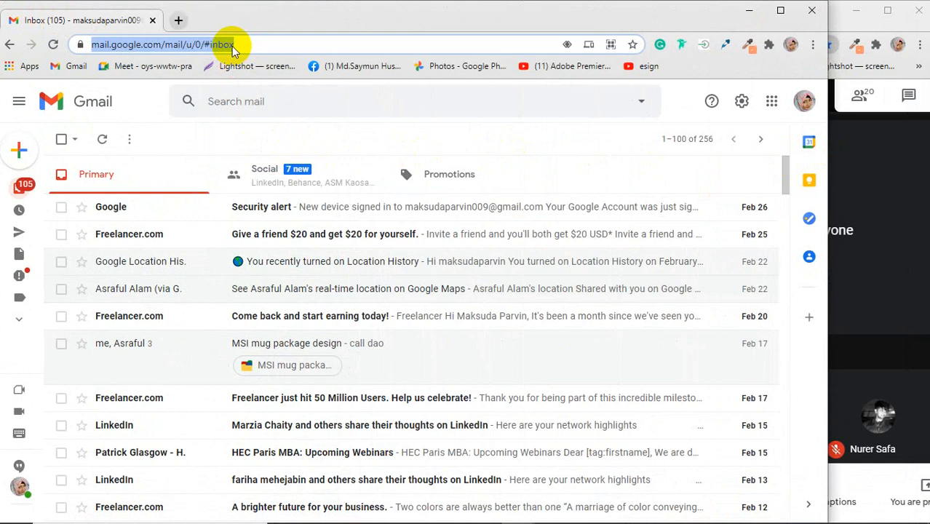
type("ra")
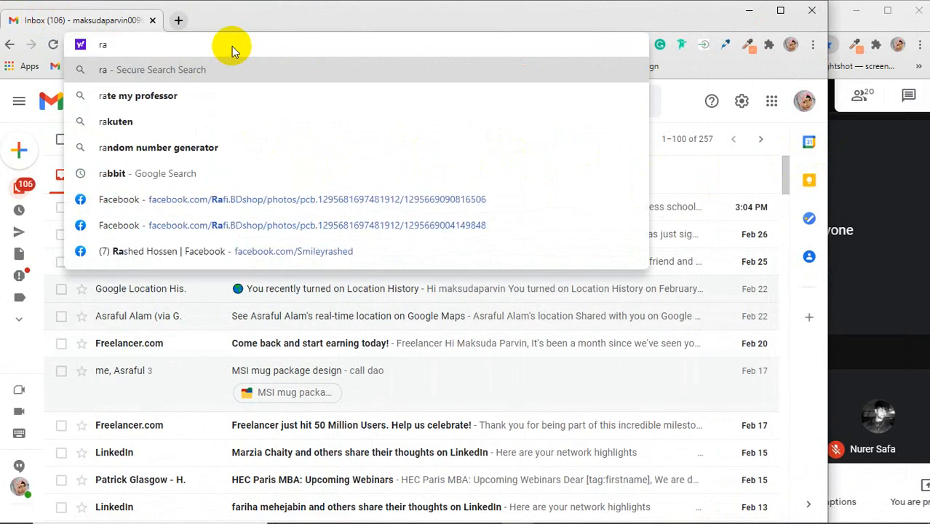
key("BackSpace")
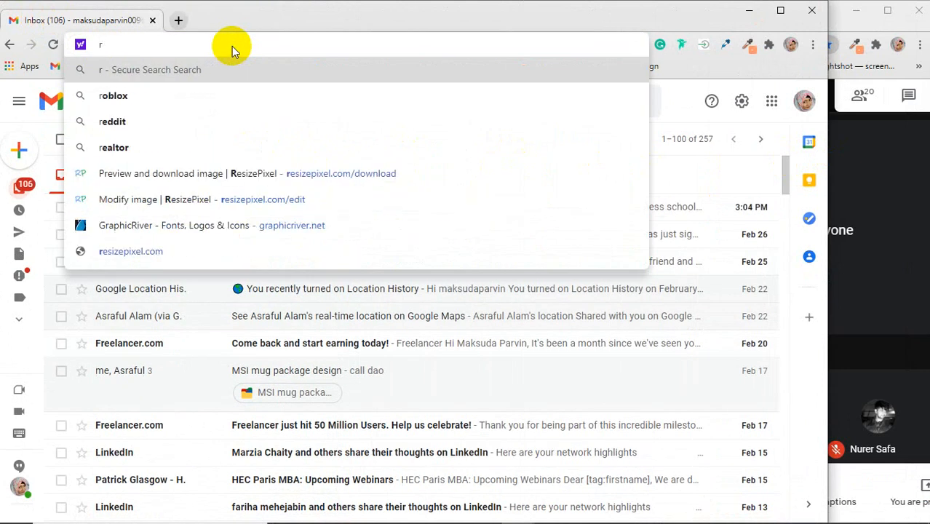
type("eal")
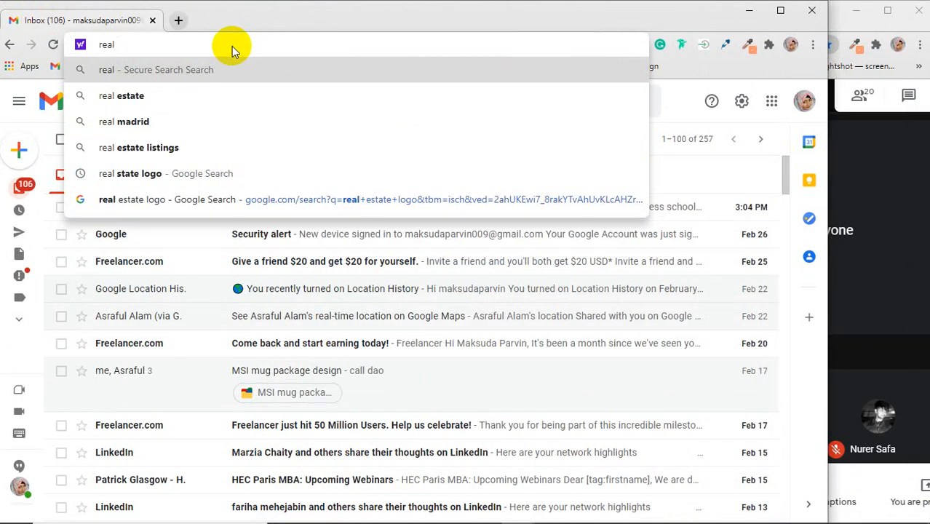
type(" esta")
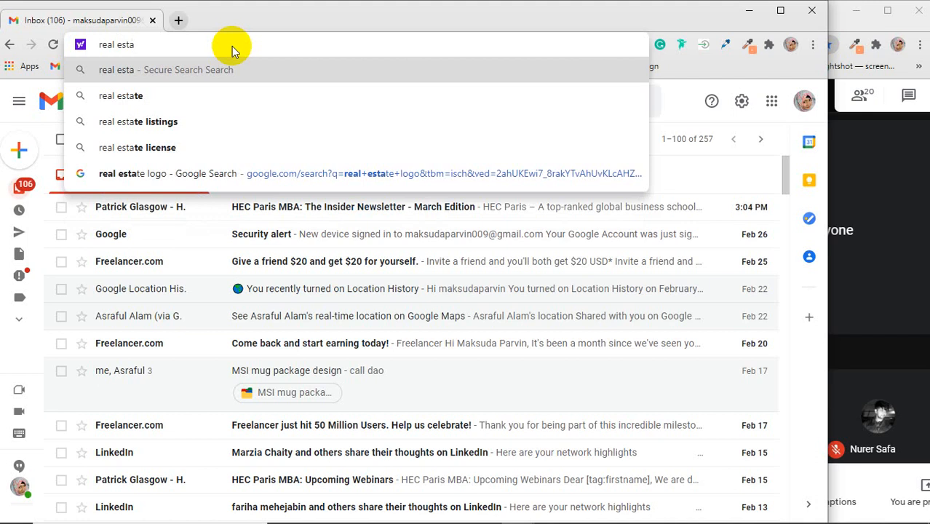
type("te")
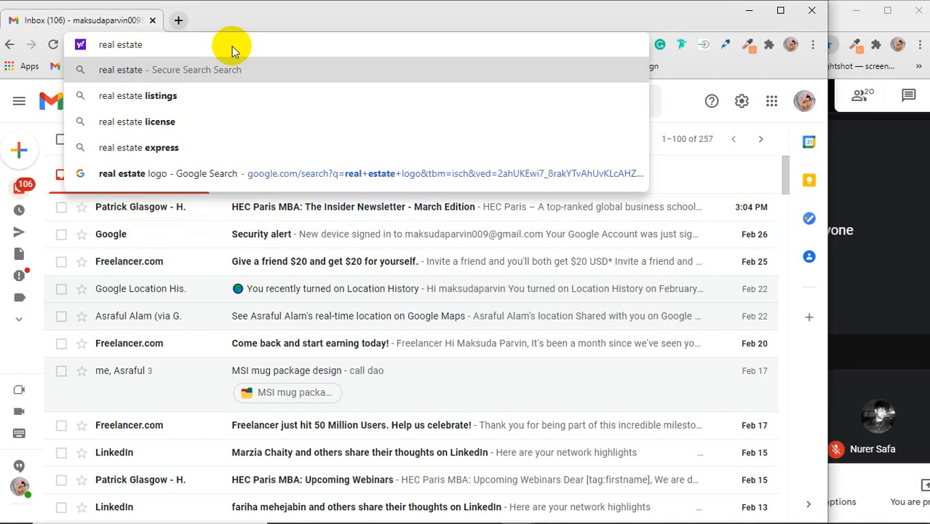
type(" logo")
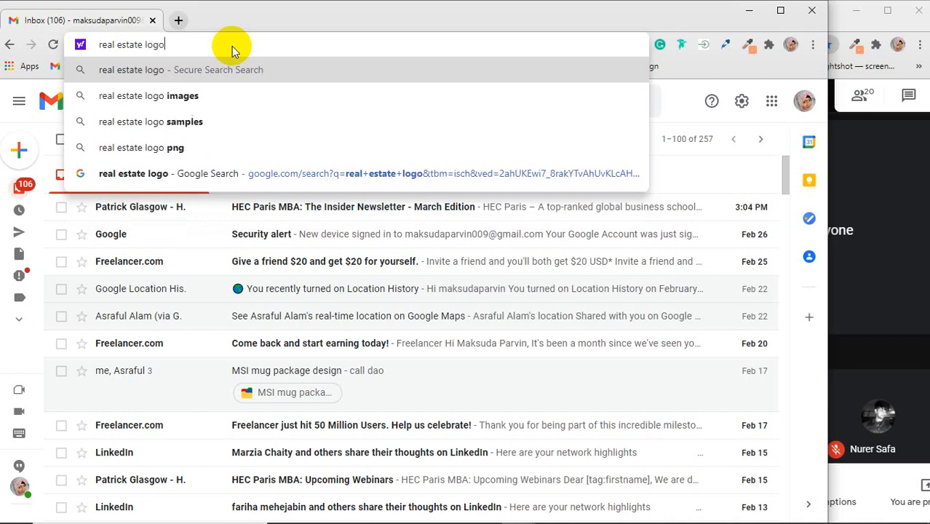
key("Return")
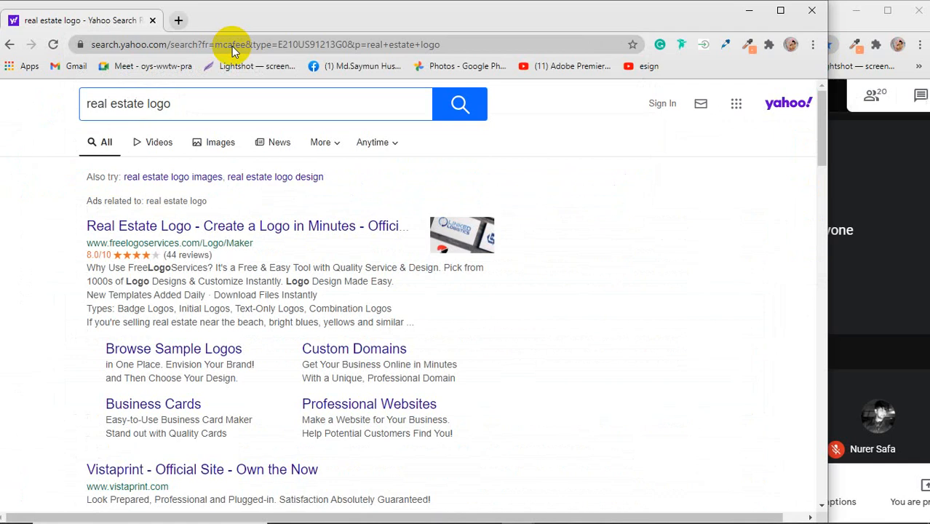
left_click(203, 148)
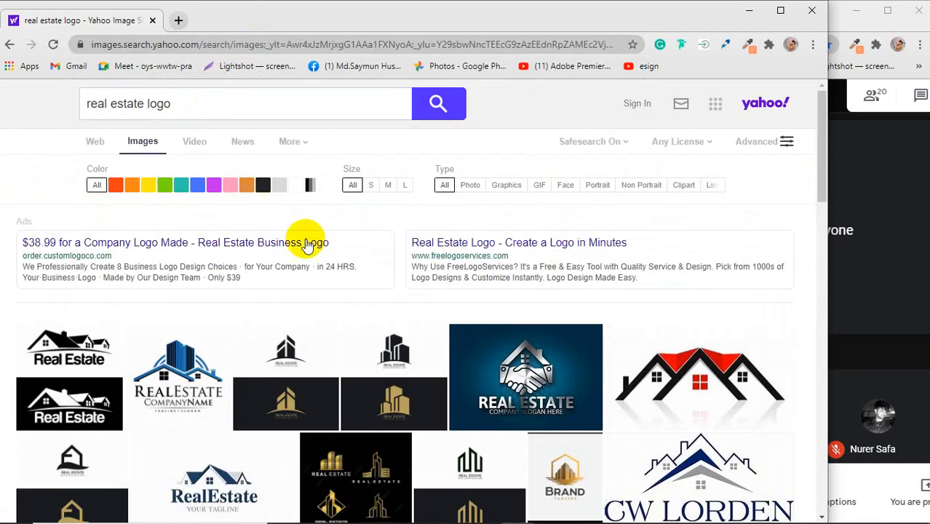
scroll(308, 239, "down", 3)
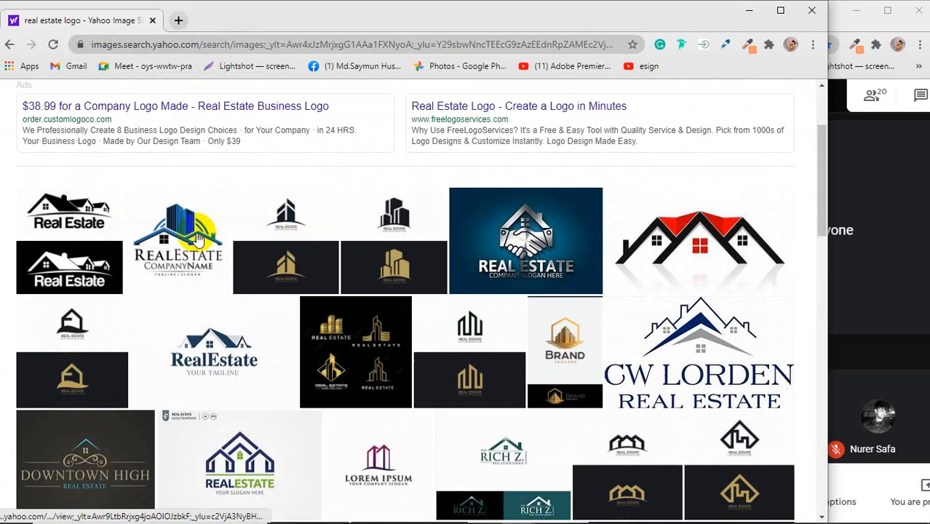
Step: In Chrome's settings, set the search engine used in the address bar to Google
left_click(813, 44)
left_click(680, 278)
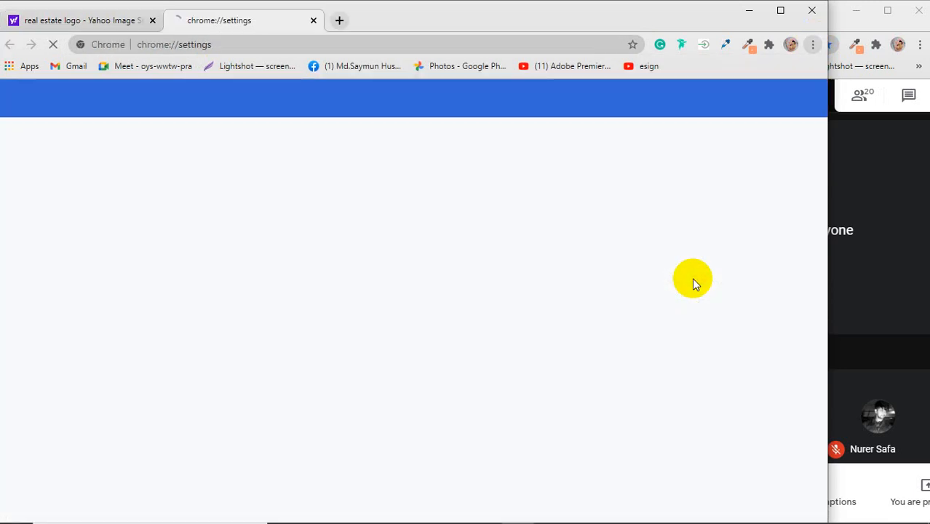
scroll(470, 305, "down", 4)
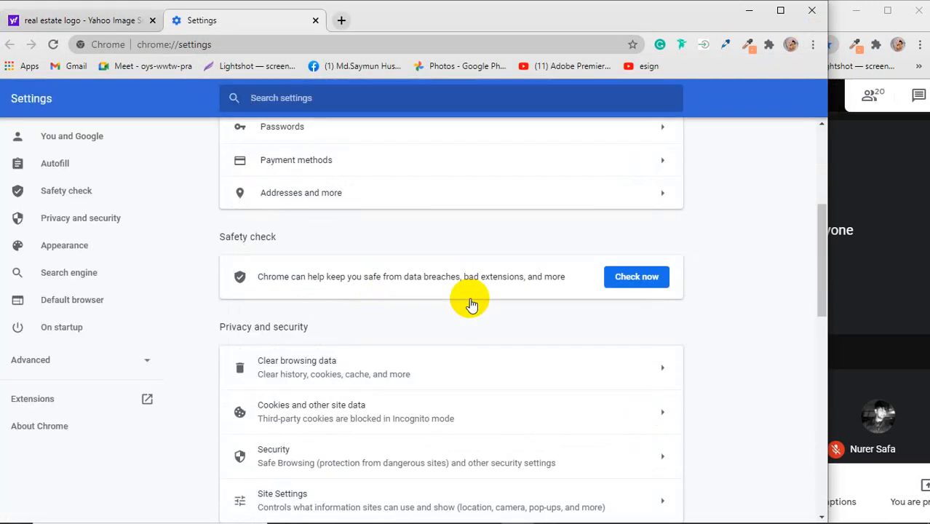
scroll(470, 304, "down", 4)
scroll(470, 298, "down", 3)
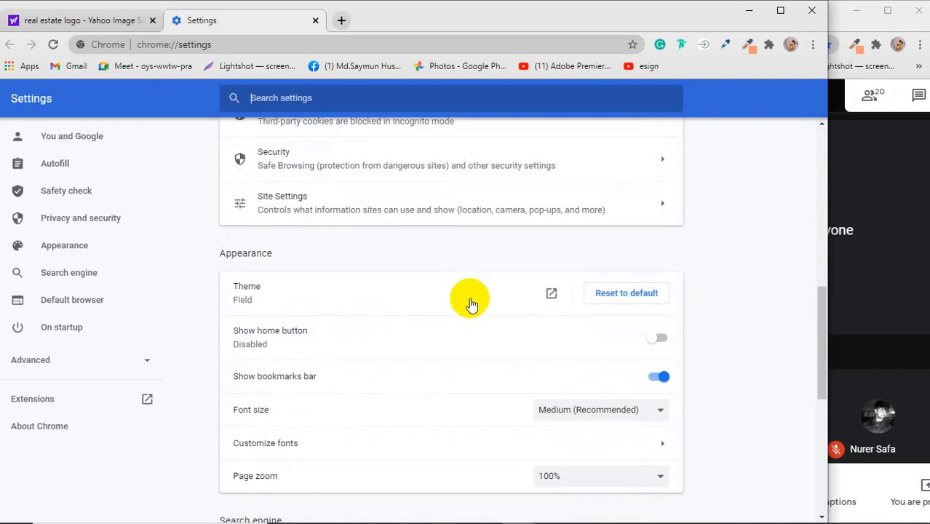
scroll(470, 298, "down", 2)
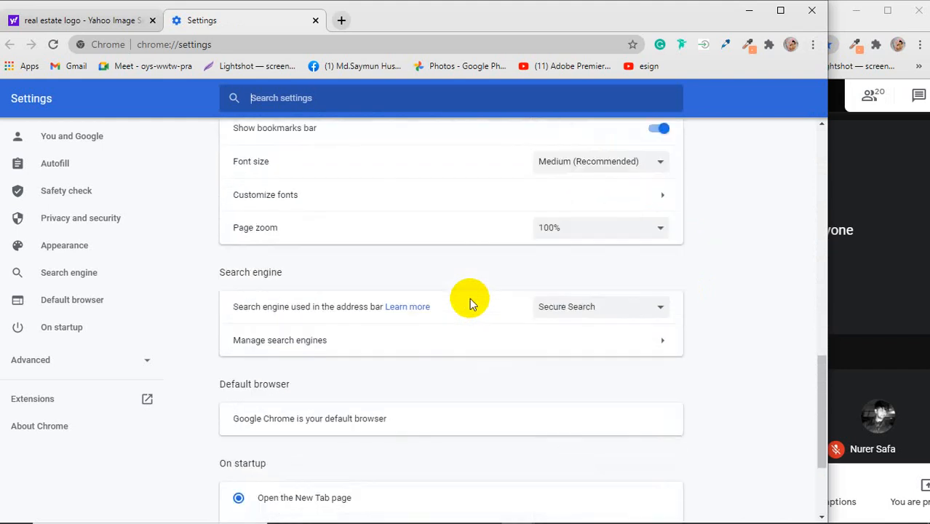
scroll(470, 298, "down", 1)
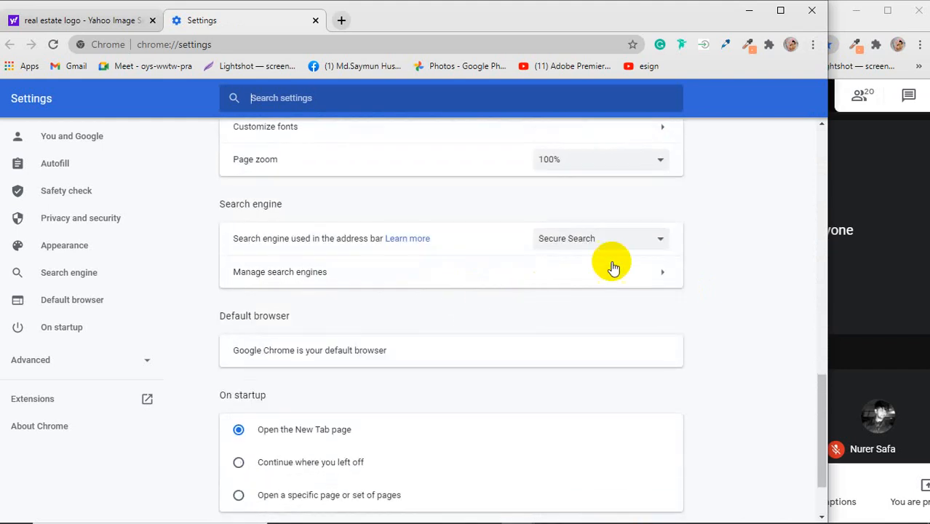
left_click(660, 240)
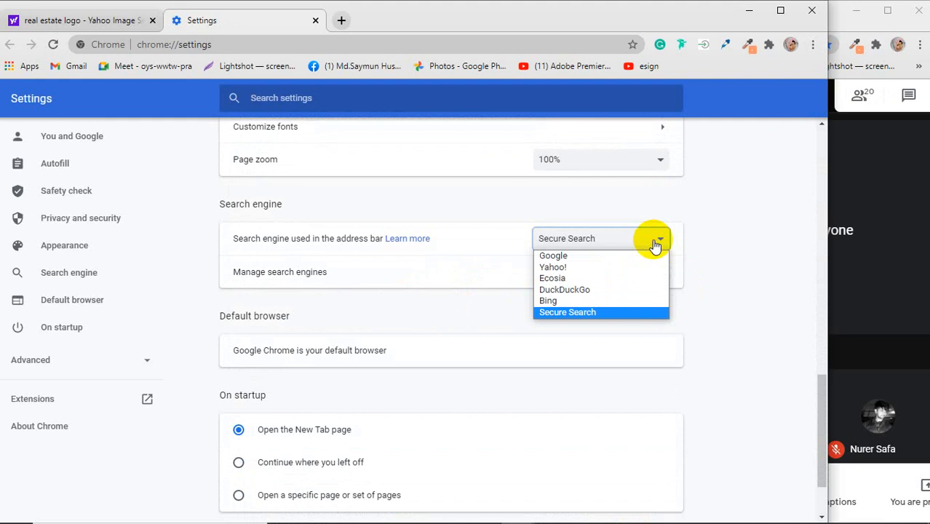
left_click(620, 255)
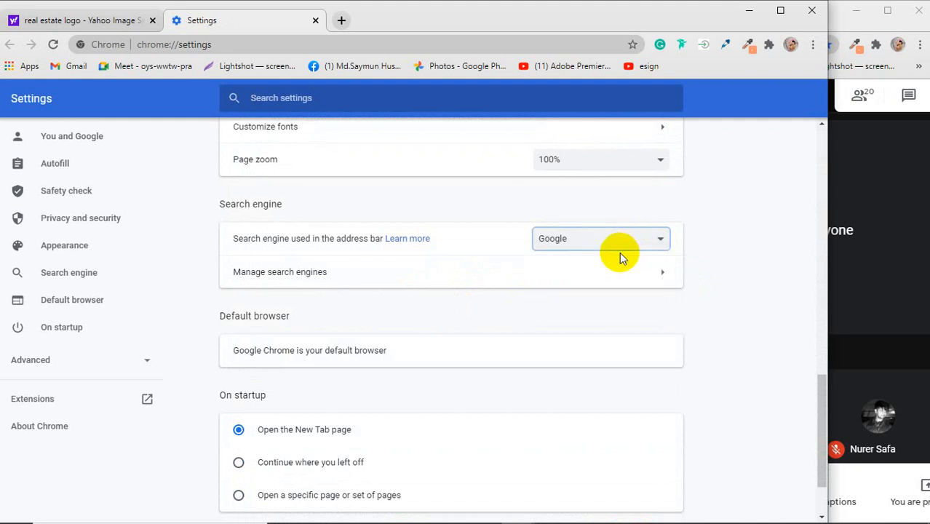
Step: Remove Yahoo!, Ecosia, DuckDuckGo, Bing and Secure Search from Chrome's default search engines, keeping only Google
left_click(644, 271)
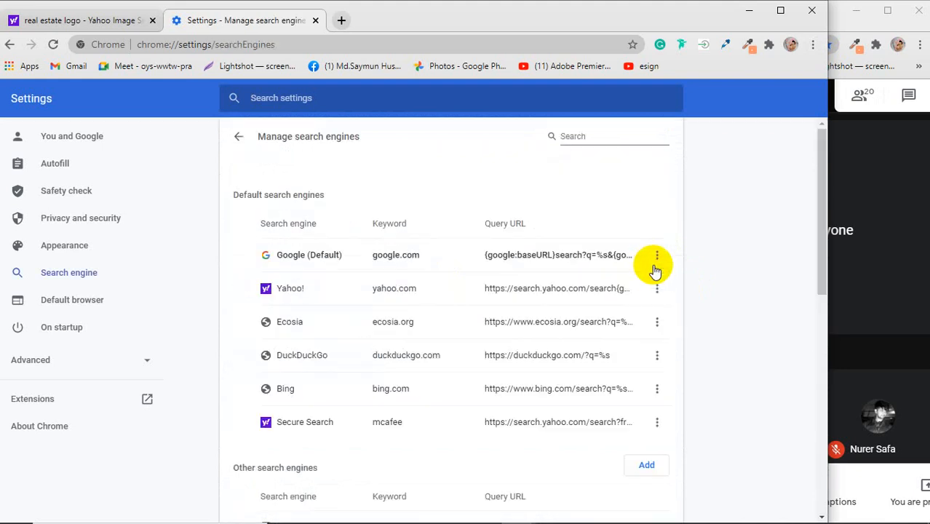
left_click(656, 255)
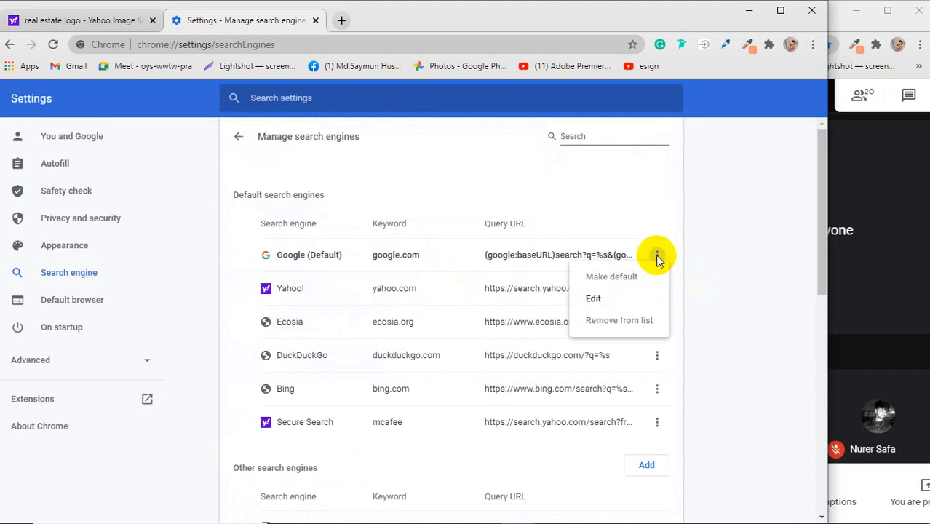
left_click(652, 249)
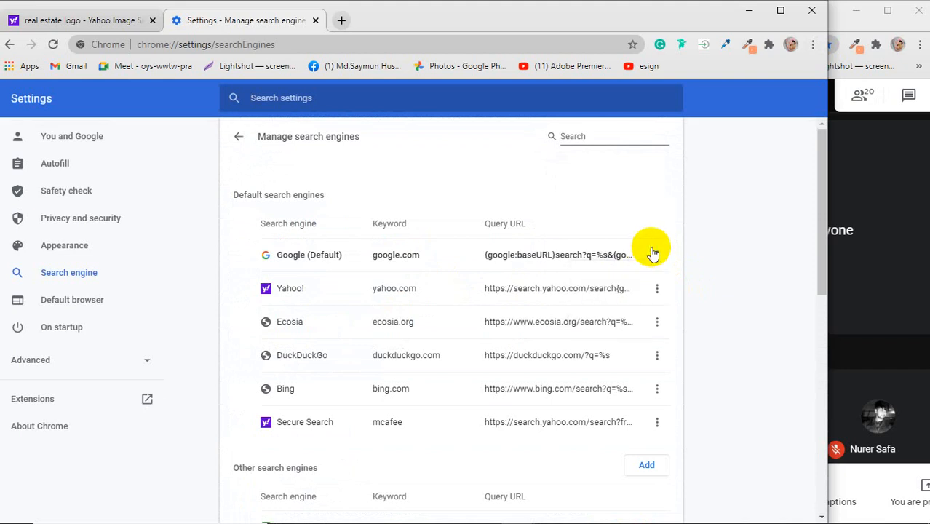
left_click(658, 290)
left_click(626, 355)
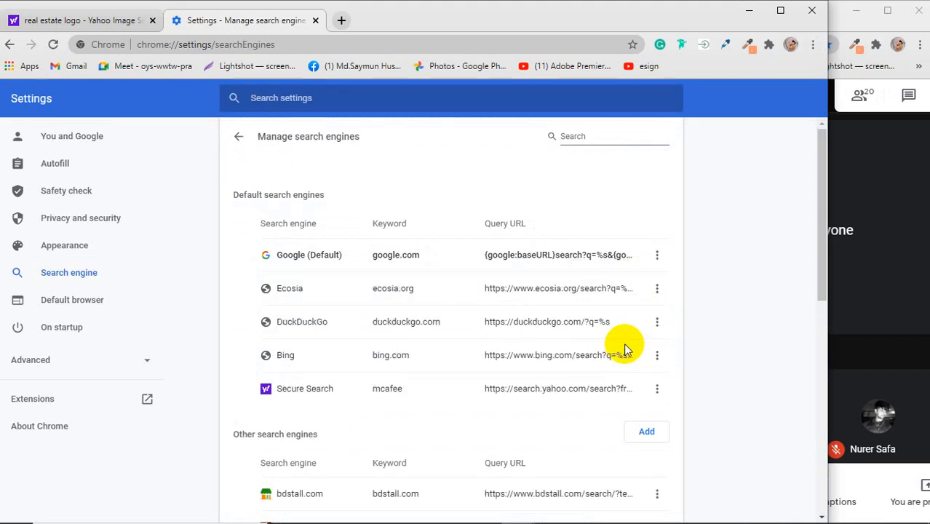
left_click(655, 289)
left_click(637, 354)
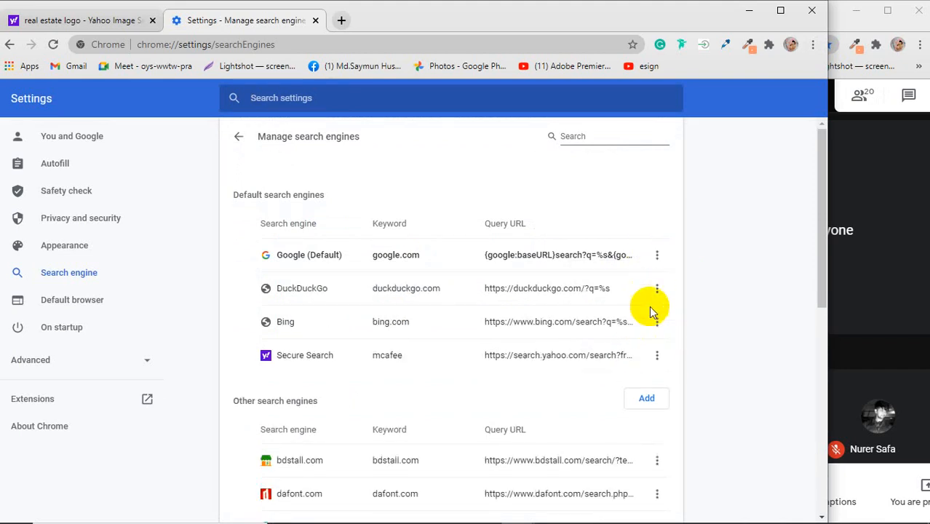
left_click(656, 290)
left_click(640, 353)
left_click(658, 290)
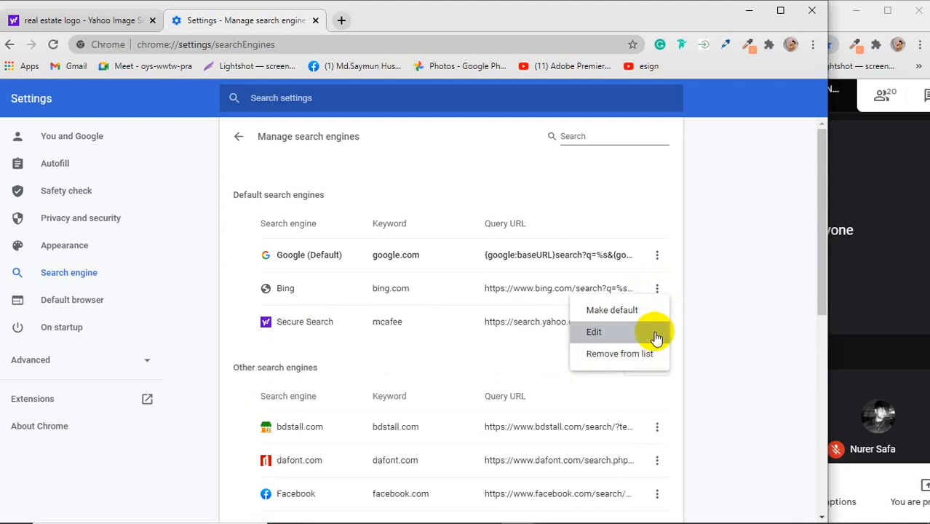
left_click(640, 355)
left_click(656, 288)
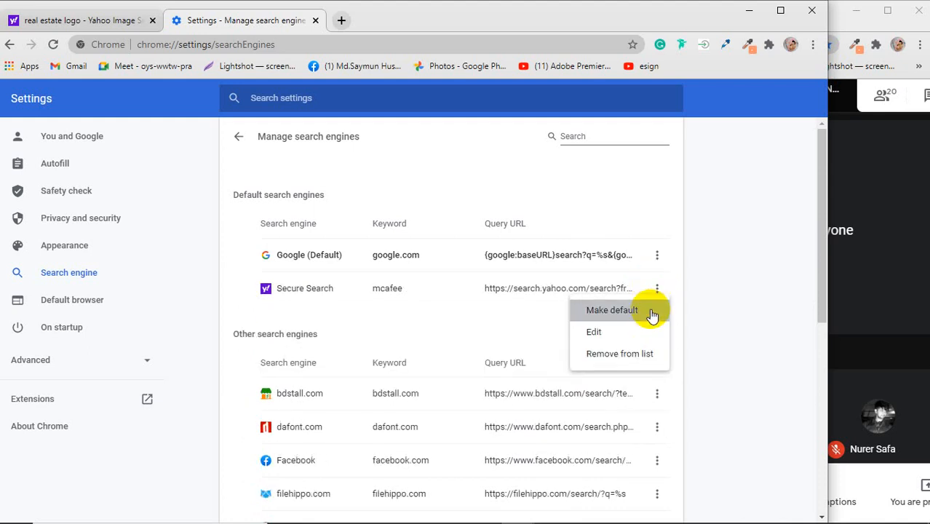
left_click(640, 354)
Step: Remove bdstall.com, dafont.com, Facebook, filehippo.com, Fiverr and flaticon.com from the other search engines list
scroll(641, 330, "down", 1)
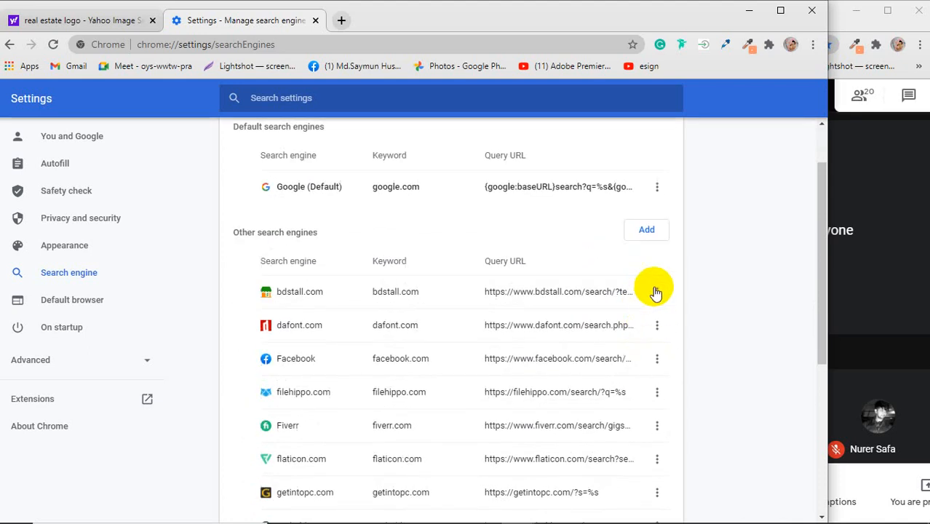
left_click(657, 292)
left_click(640, 354)
left_click(657, 292)
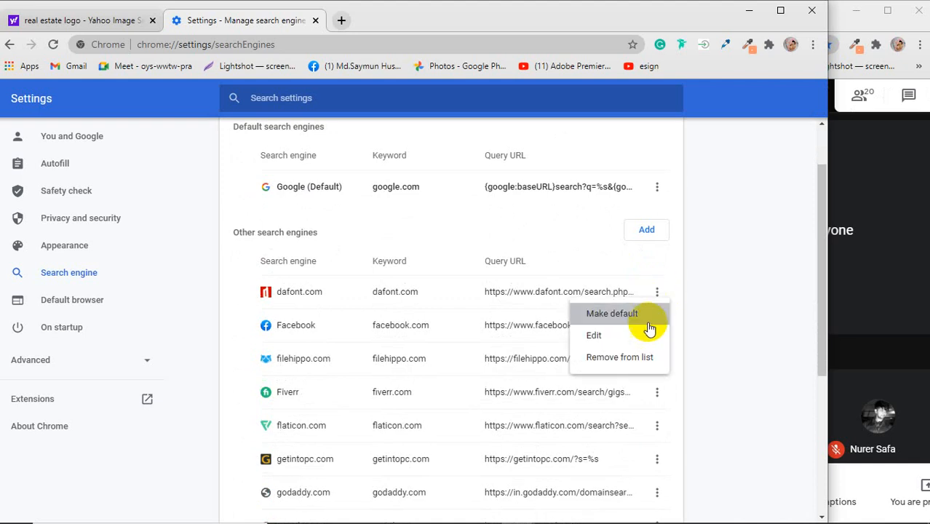
left_click(640, 356)
left_click(657, 292)
left_click(641, 356)
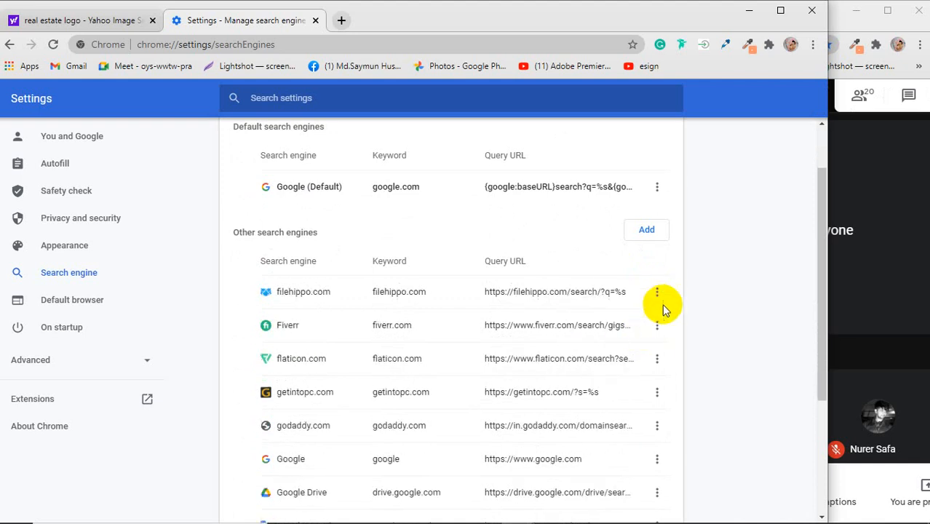
left_click(657, 293)
left_click(640, 356)
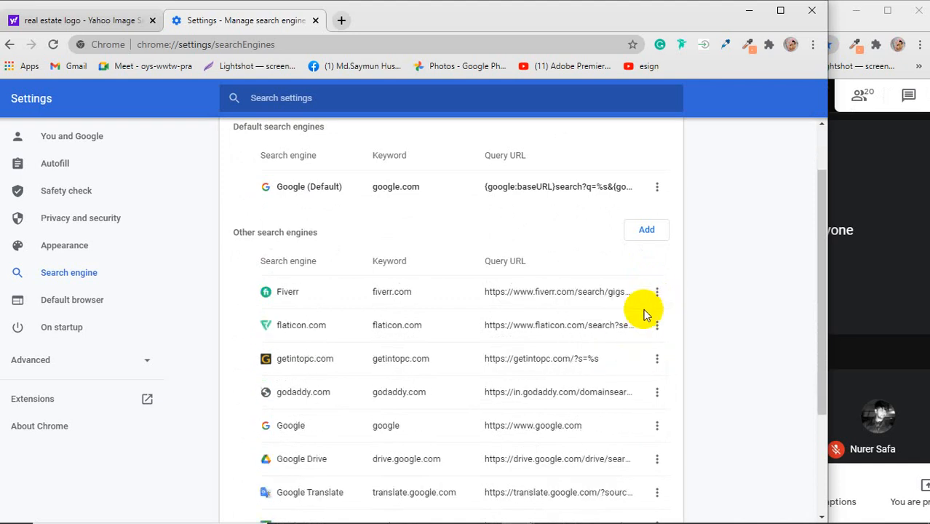
left_click(655, 292)
left_click(640, 356)
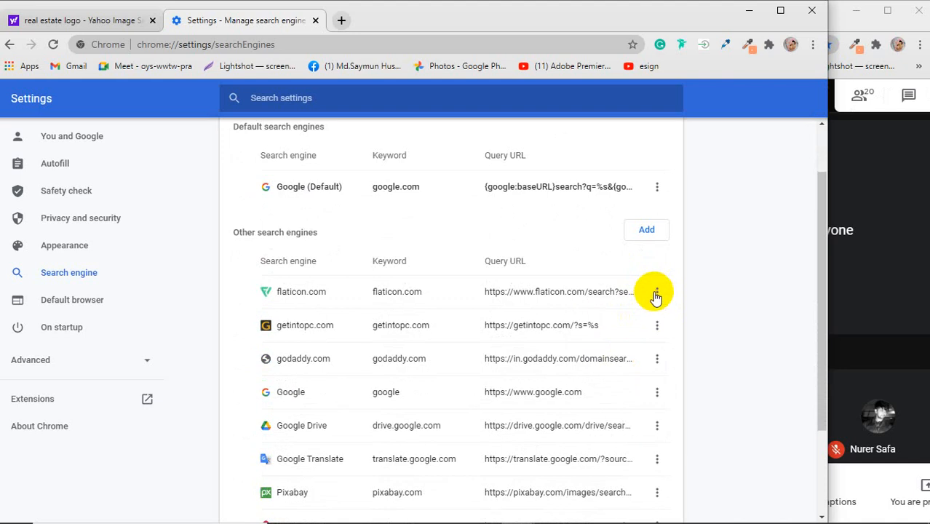
left_click(656, 294)
left_click(635, 358)
Step: Open the default Google search engine entry for editing, save it as is, and close the settings tab
scroll(637, 316, "up", 2)
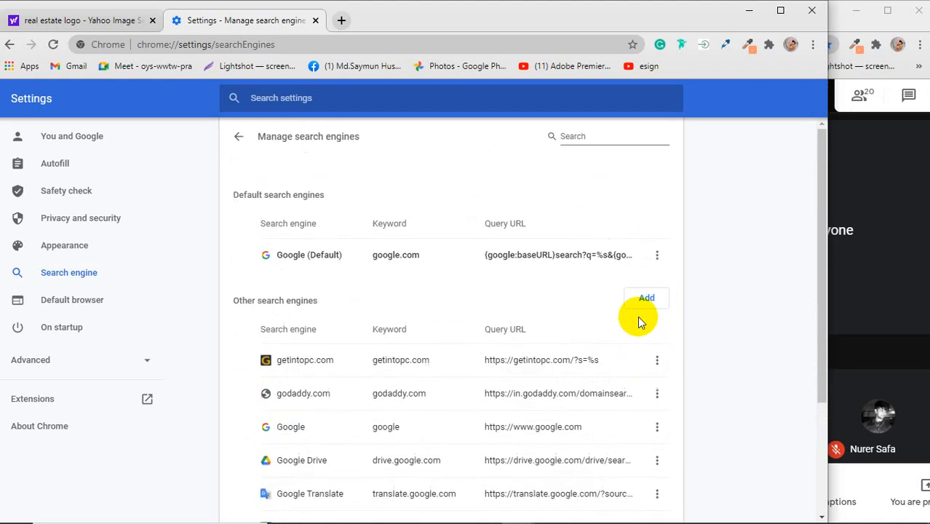
left_click(658, 257)
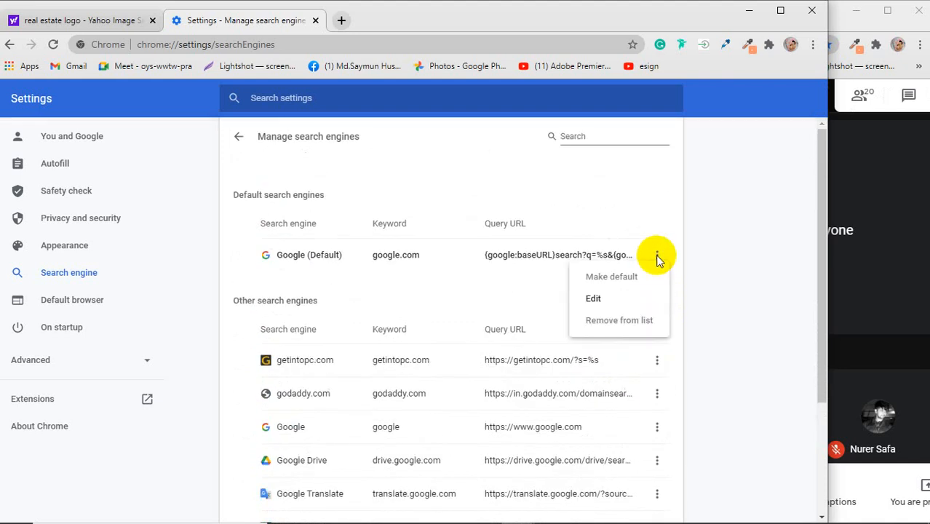
left_click(612, 300)
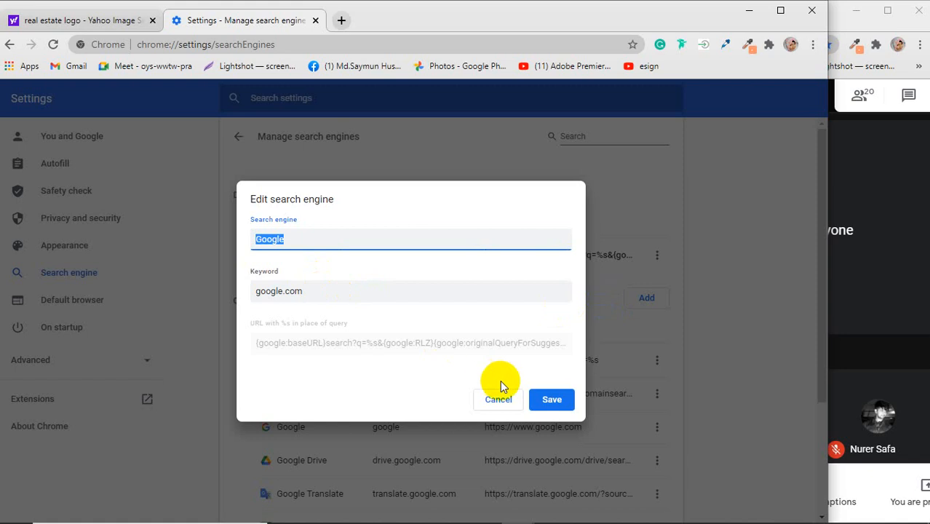
left_click(551, 401)
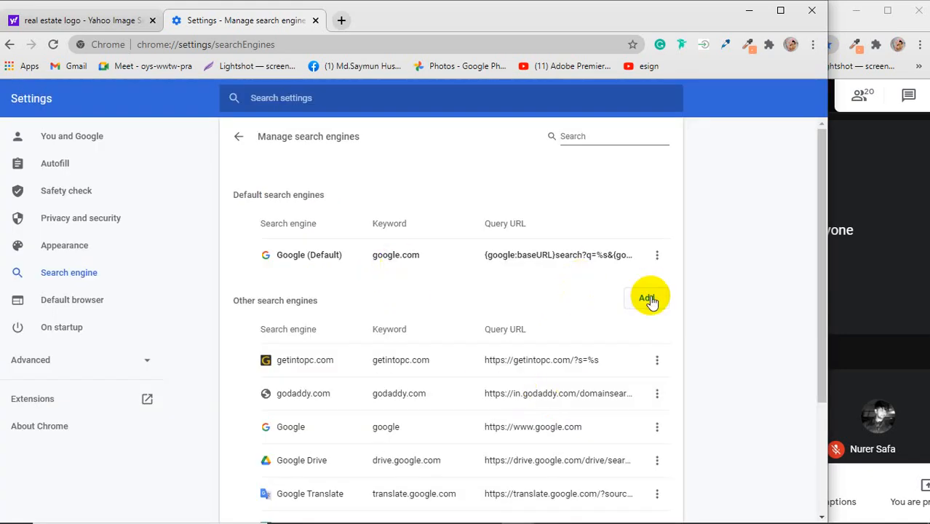
left_click(316, 20)
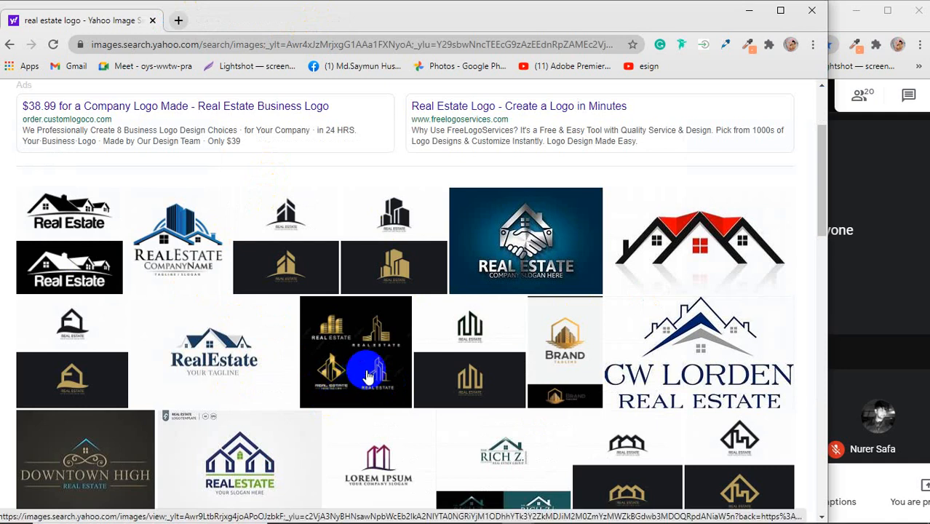
Step: Look through the real estate logo image results and preview the blue RealEstate CompanyName logo
scroll(368, 375, "down", 3)
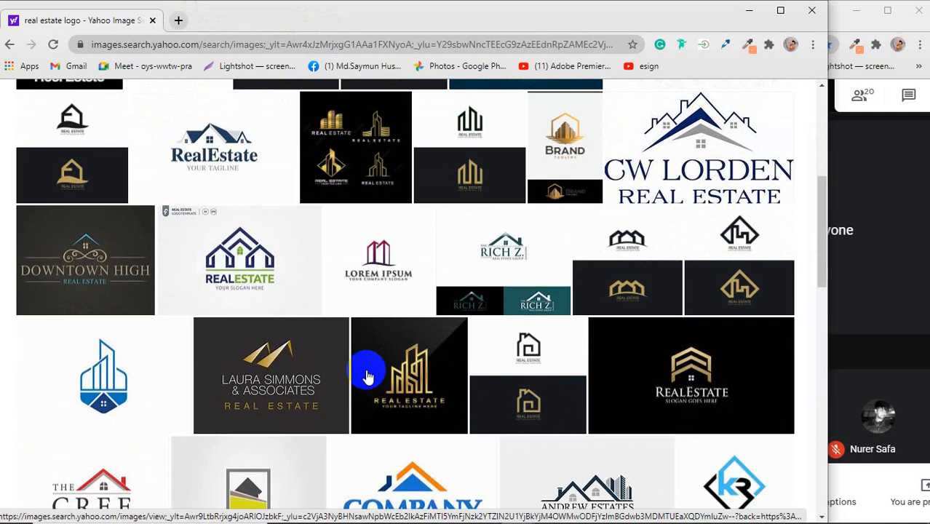
scroll(328, 370, "down", 1)
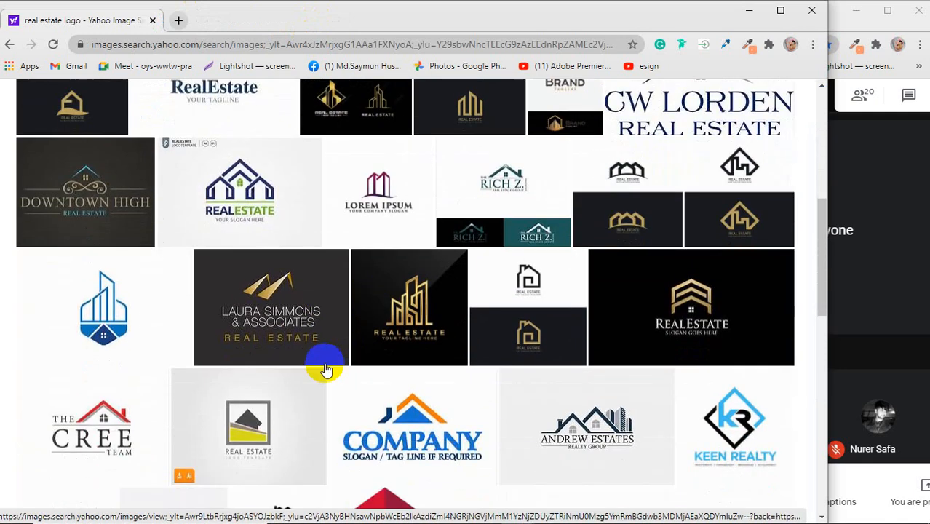
scroll(325, 370, "down", 1)
scroll(326, 369, "down", 1)
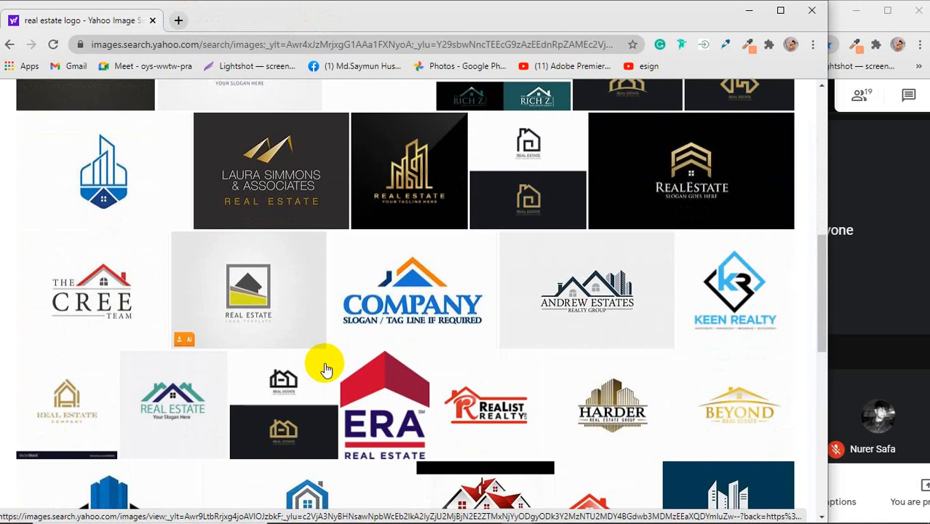
scroll(324, 368, "up", 8)
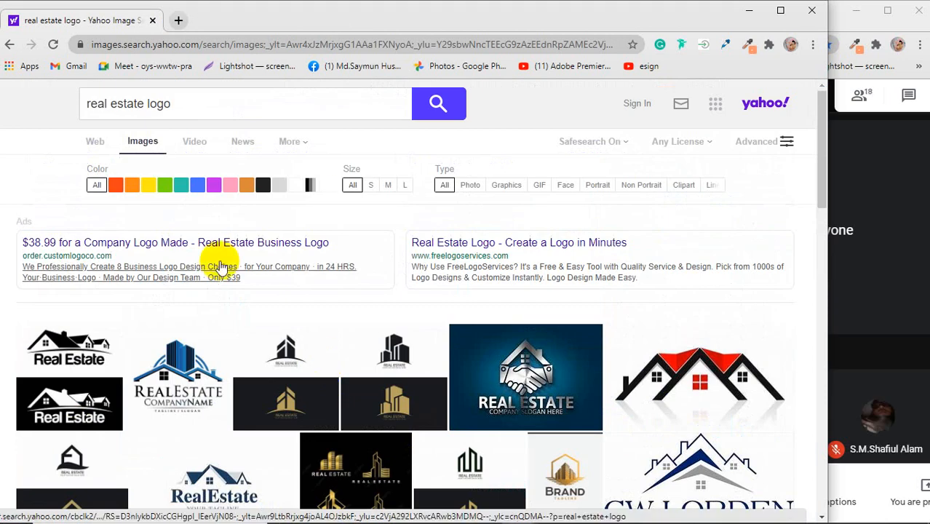
left_click(195, 357)
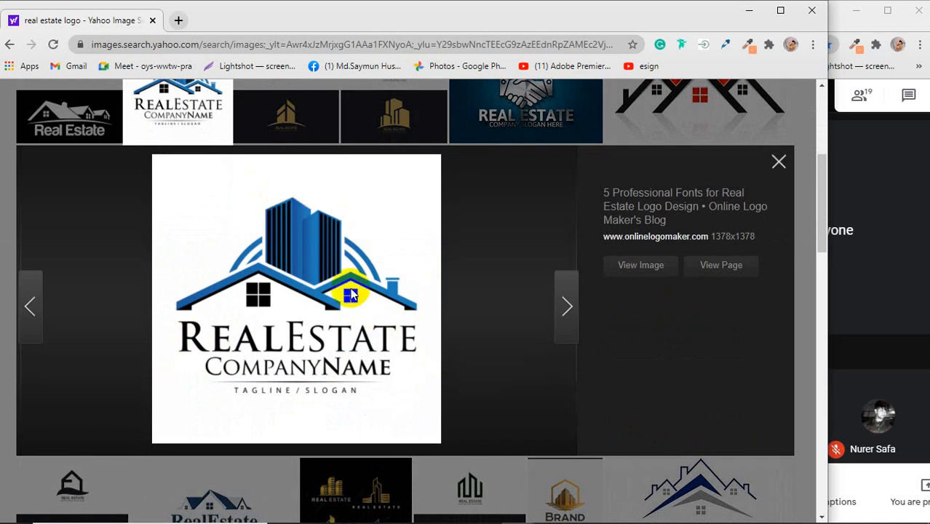
Step: Preview the gold luxury real estate logo with outlined towers on a black background
scroll(350, 291, "down", 3)
scroll(353, 288, "down", 1)
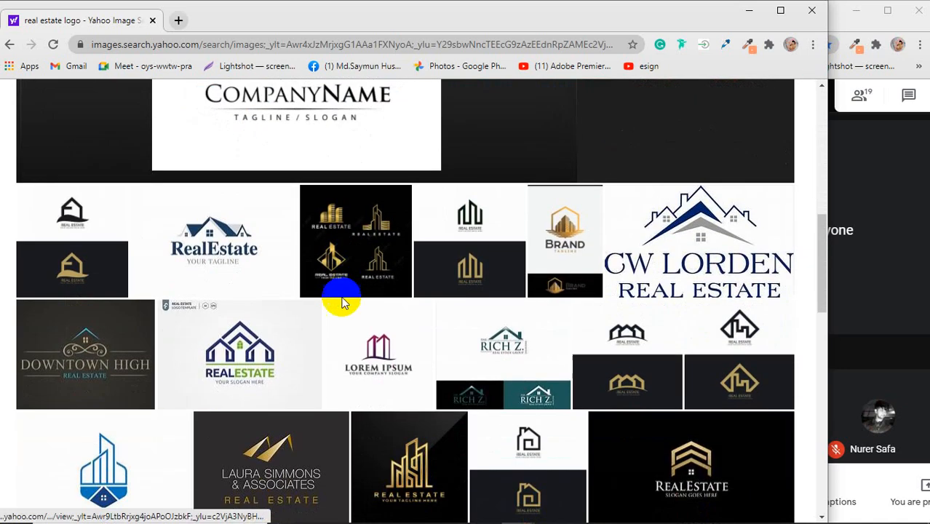
scroll(252, 324, "down", 1)
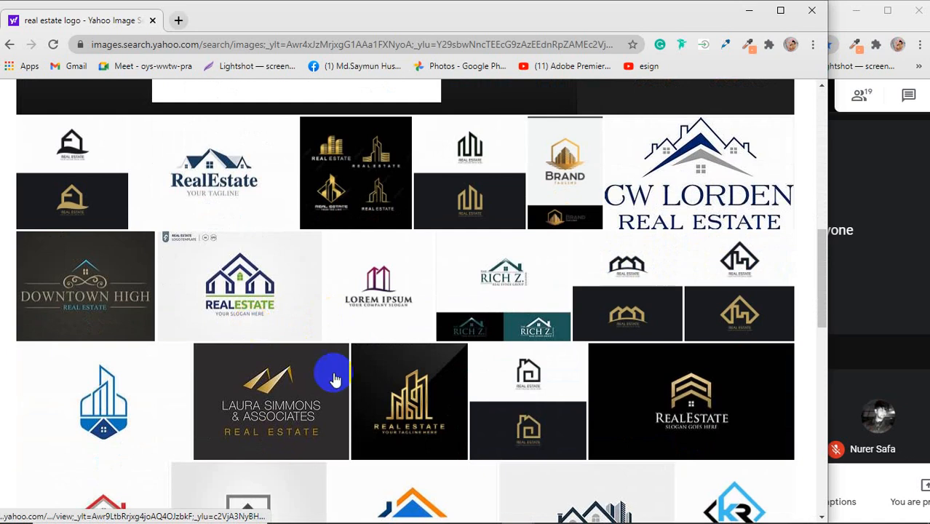
left_click(395, 397)
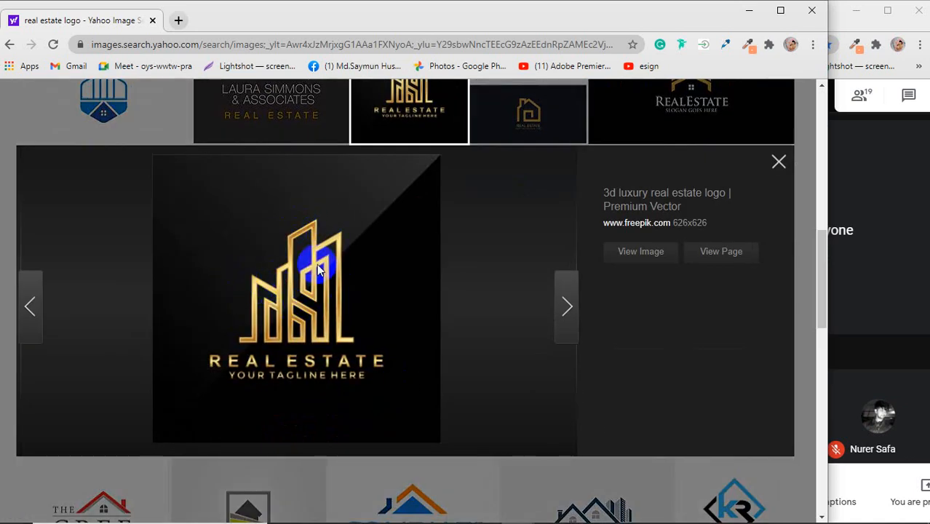
Step: Search Google for "perspective view" in a new tab and close the Yahoo image results tab
left_click(178, 20)
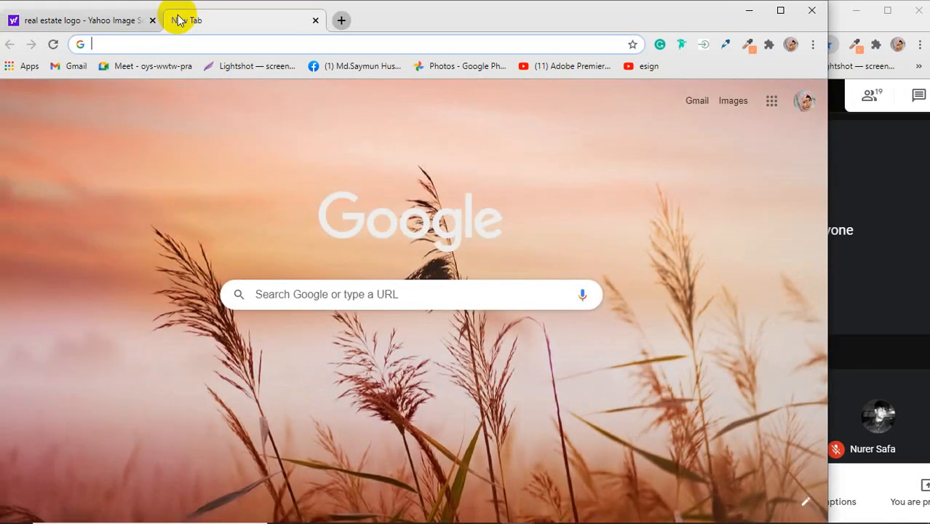
type("per")
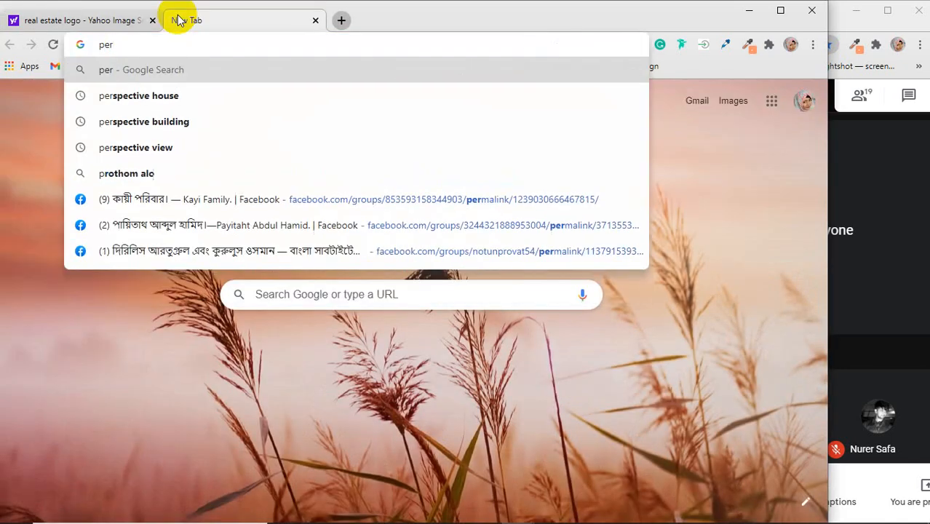
key("Down")
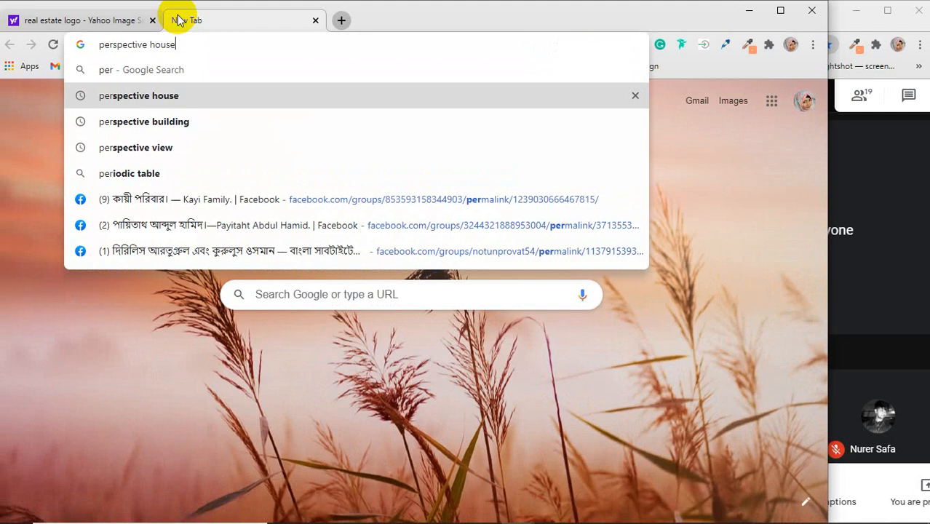
key("Down")
key("Down")
key("Return")
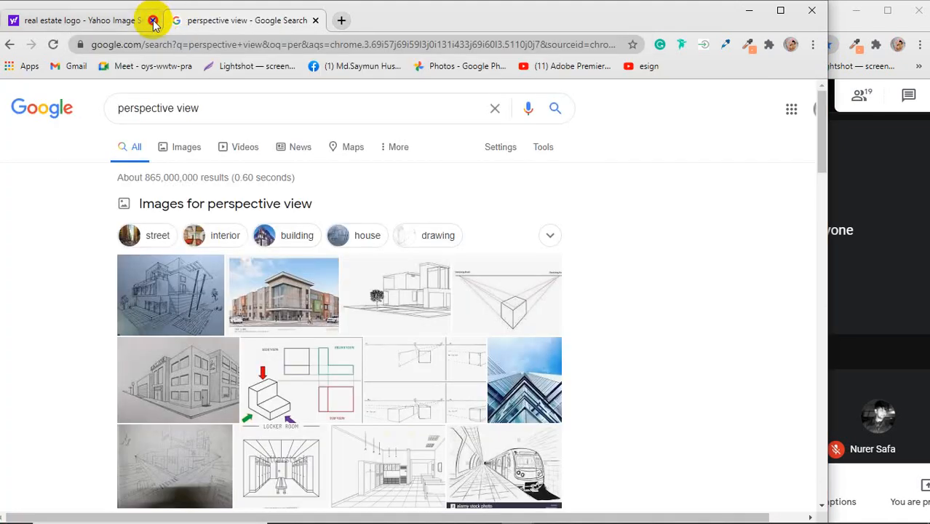
left_click(152, 20)
Step: Browse the image results for perspective view and preview civilseek.com's corner building drawing
left_click(181, 155)
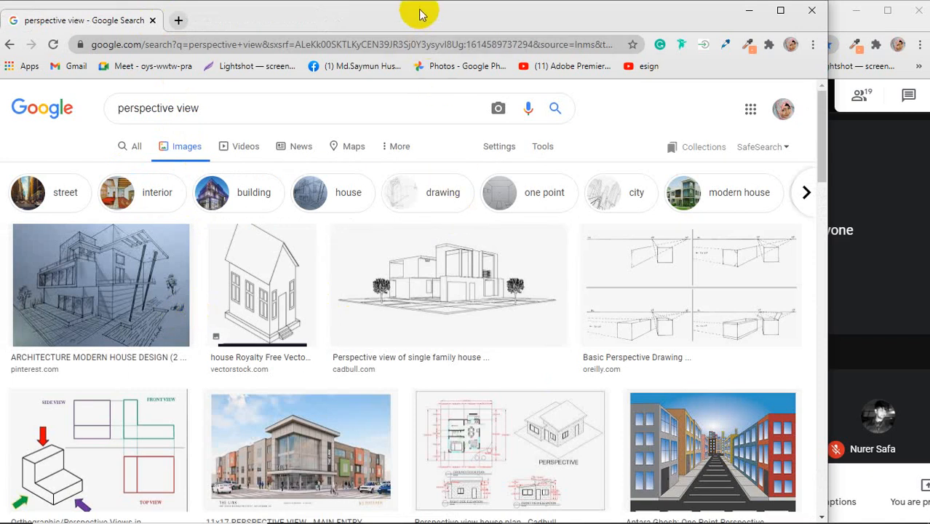
scroll(626, 386, "down", 2)
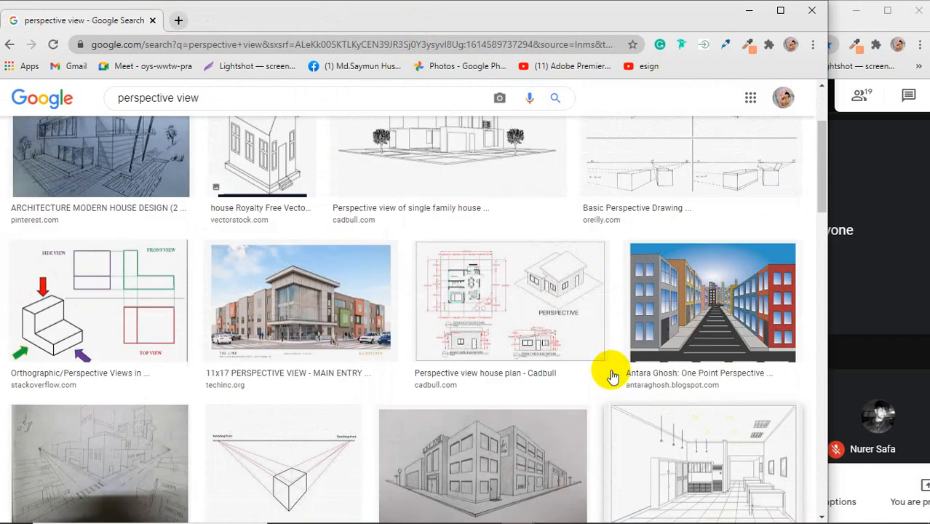
scroll(612, 375, "up", 1)
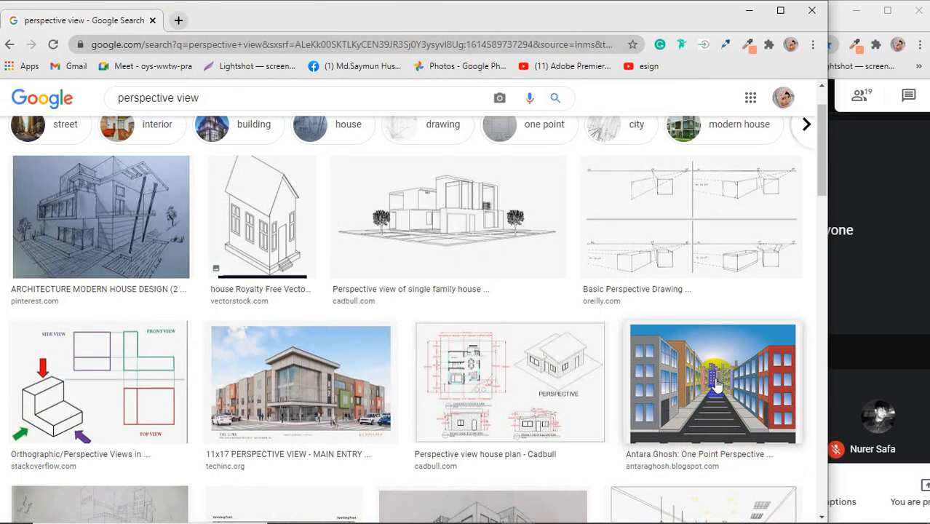
scroll(717, 384, "down", 4)
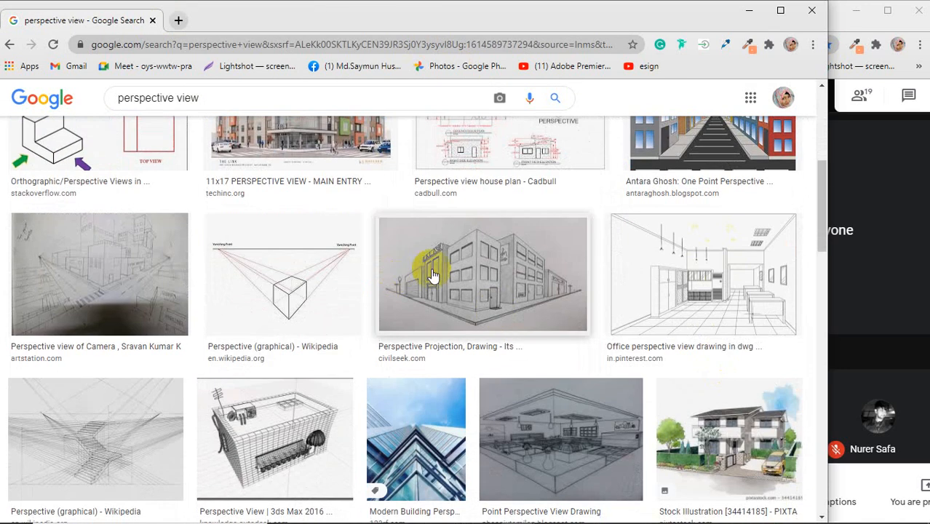
left_click(476, 268)
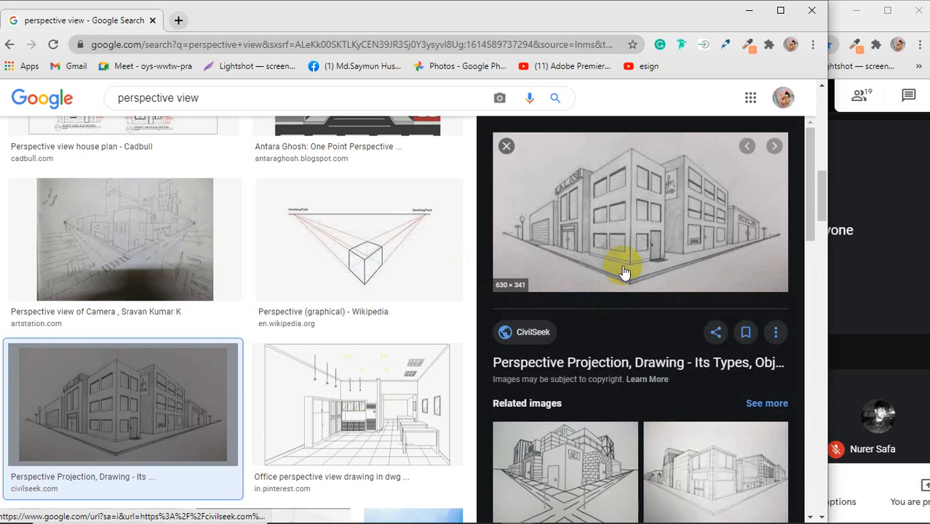
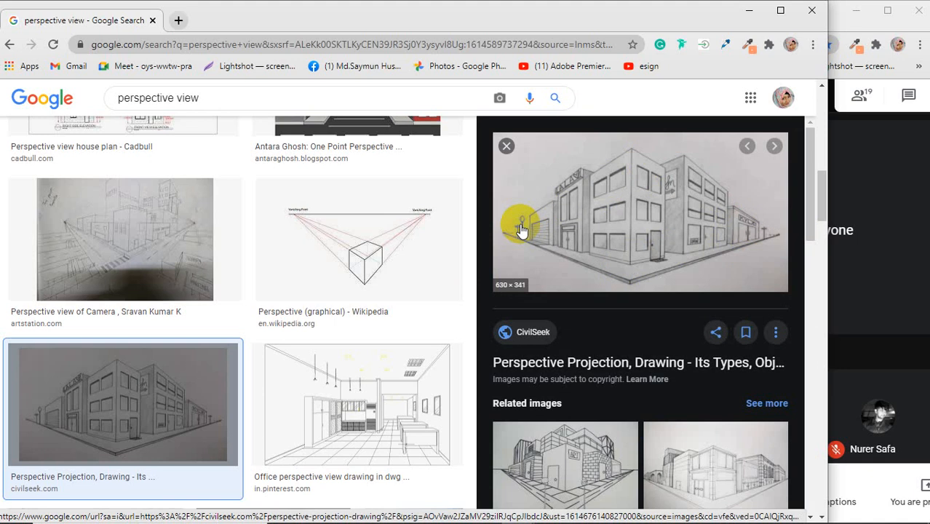
Step: Browse further through the perspective view image results and preview Alamy's straight train track sketch
scroll(323, 309, "down", 4)
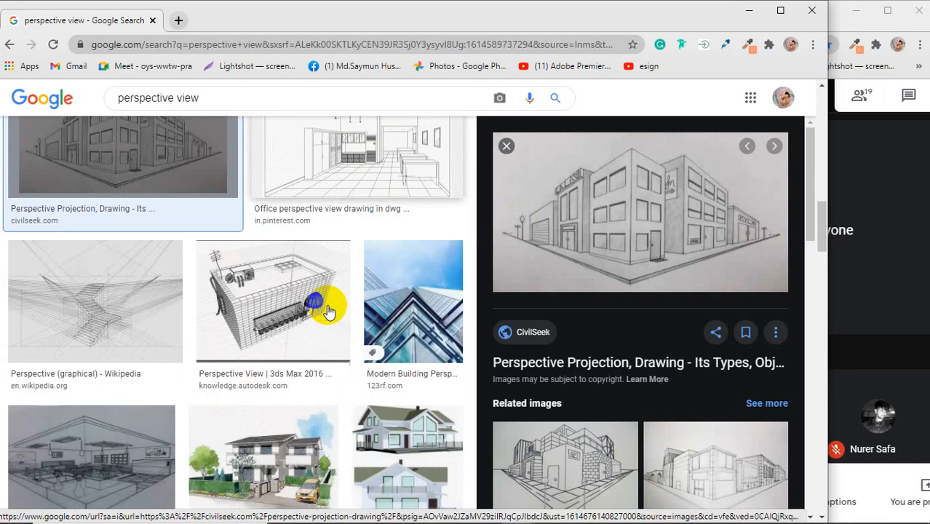
scroll(598, 385, "down", 2)
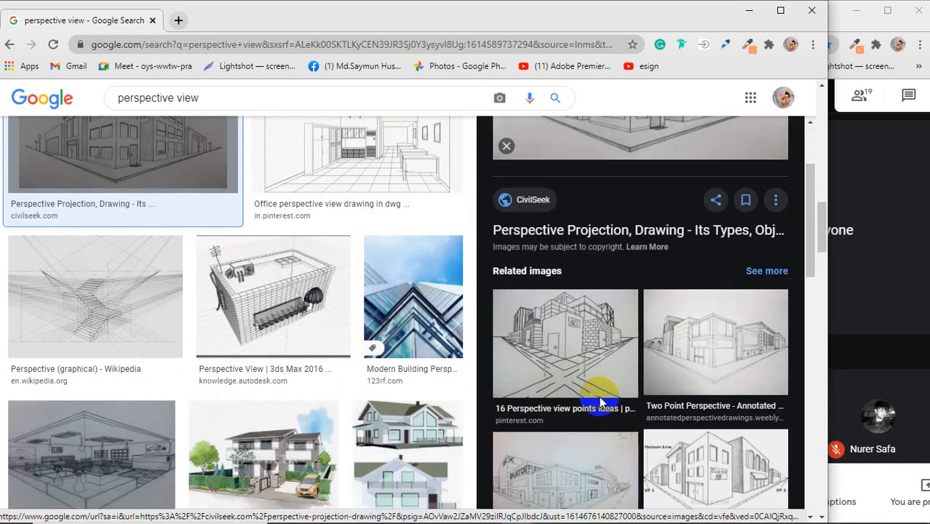
scroll(371, 379, "down", 3)
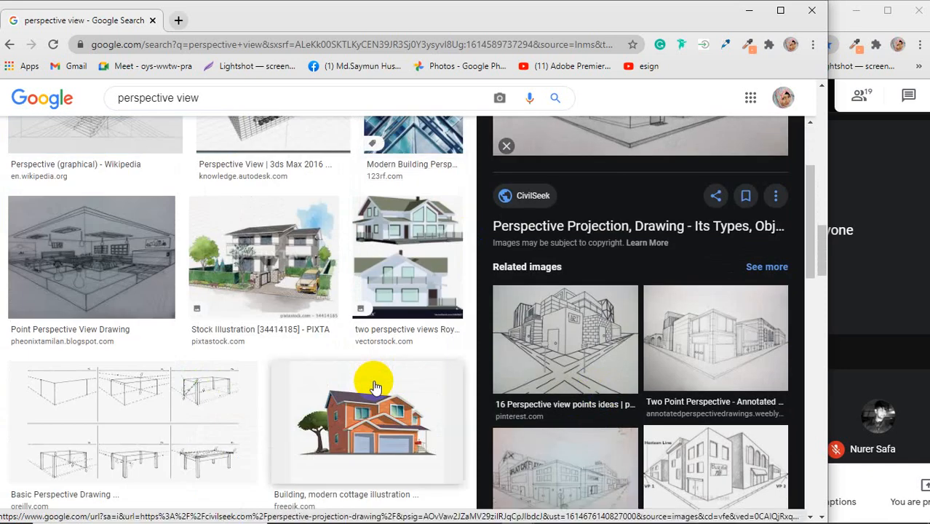
scroll(374, 386, "down", 2)
scroll(375, 382, "down", 1)
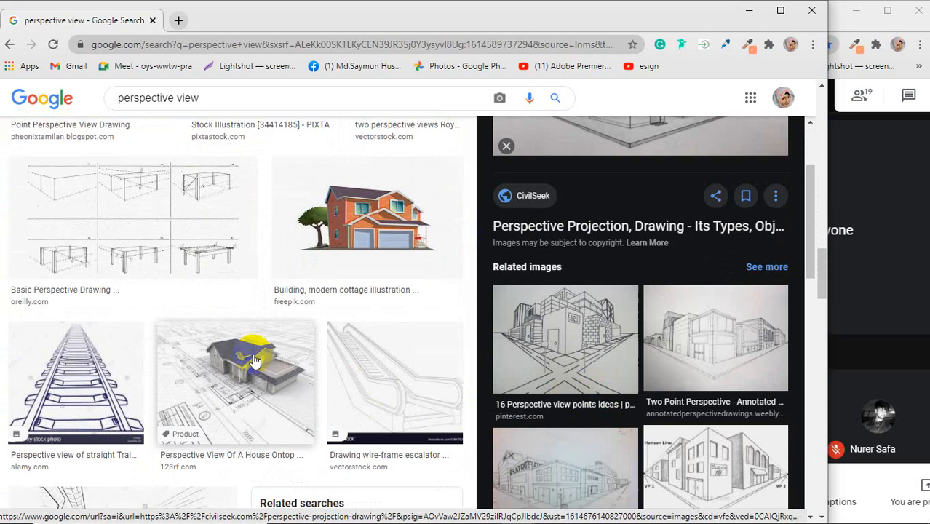
left_click(97, 370)
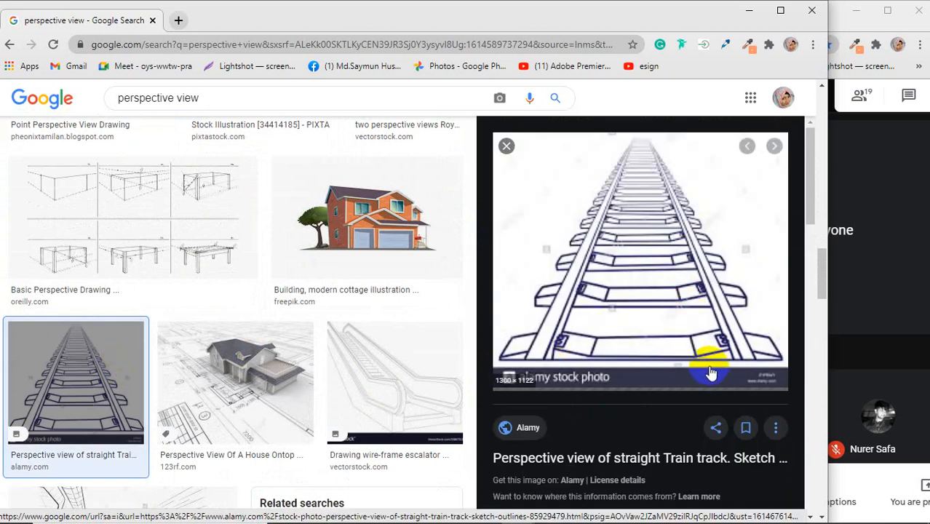
Step: Preview the related curved train track sketch and look through its related images
scroll(642, 301, "down", 1)
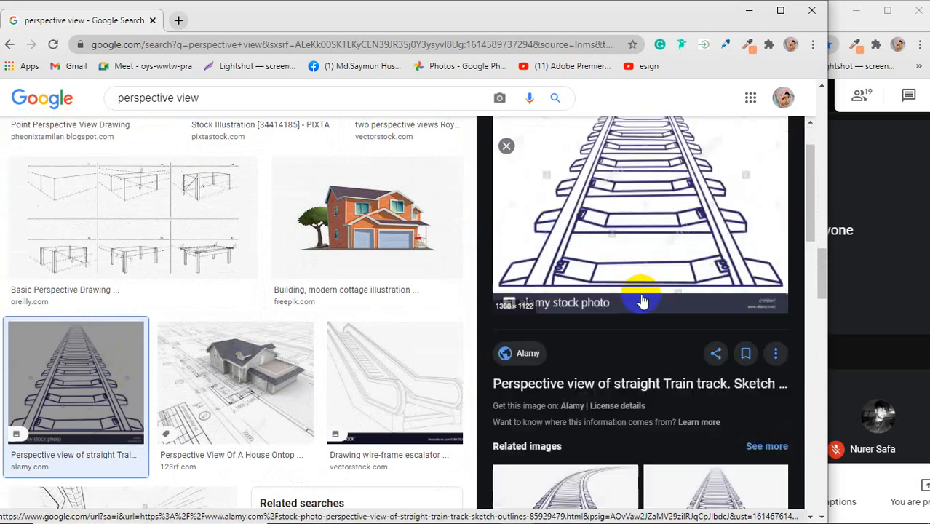
scroll(642, 301, "down", 4)
left_click(572, 265)
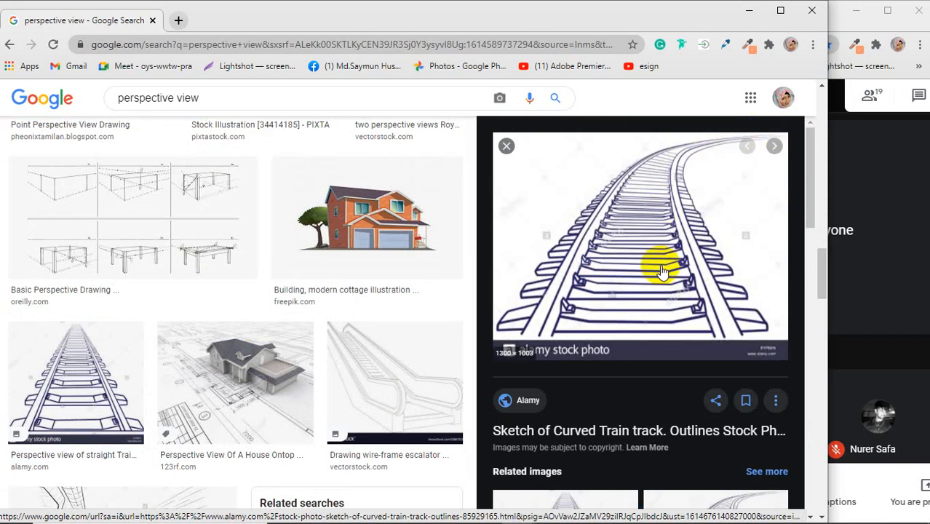
scroll(661, 268, "down", 6)
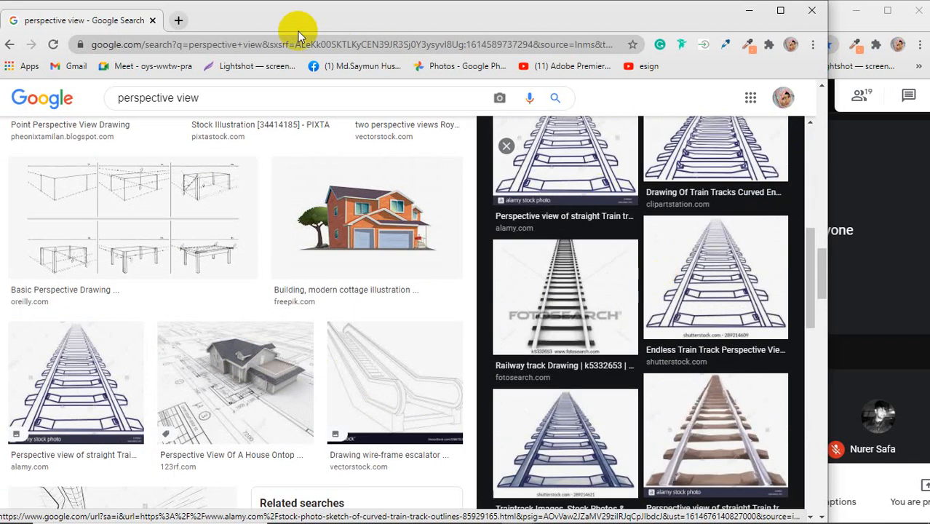
Step: Replace the image search query with "real estate logo" and run the search
double_click(187, 98)
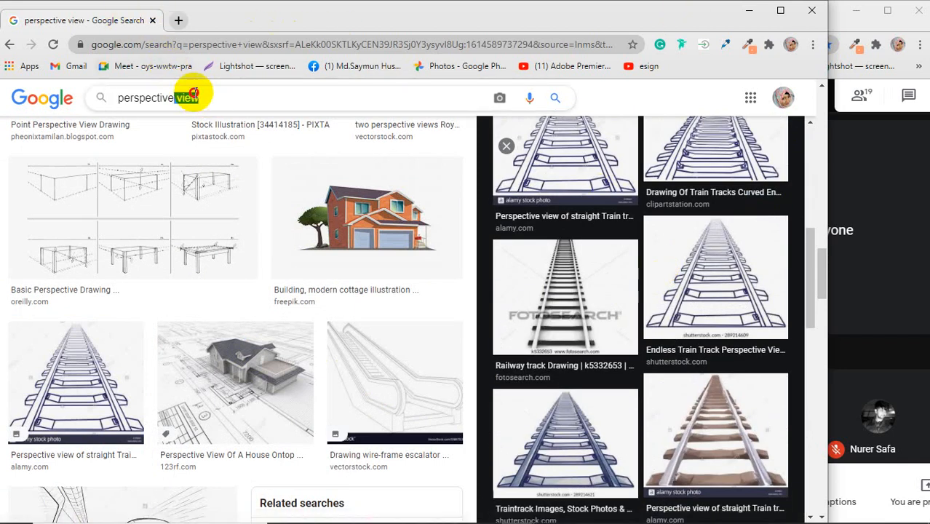
left_click_drag(192, 94, 113, 99)
type("real")
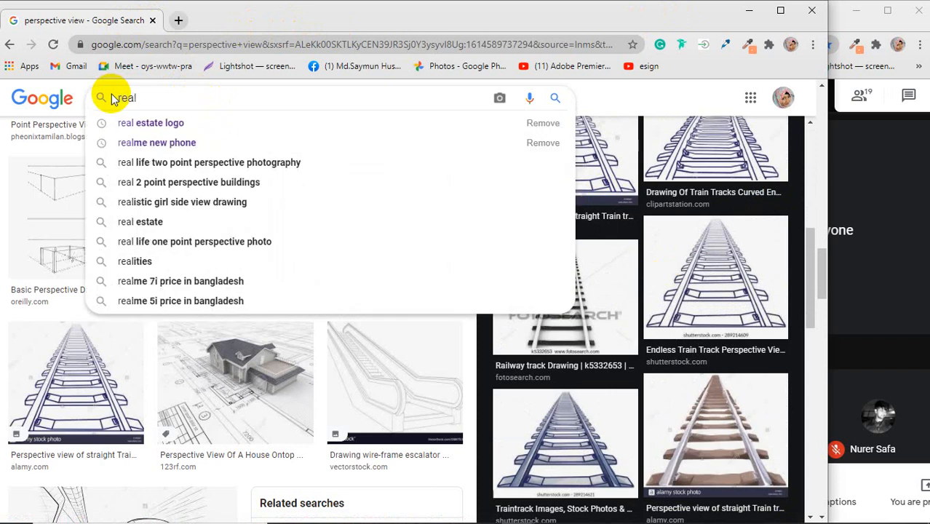
key("Down")
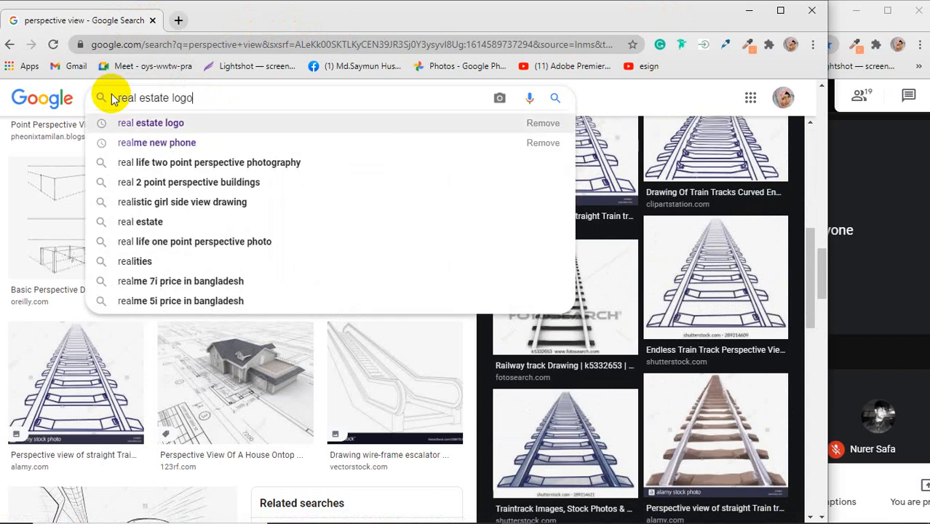
key("Return")
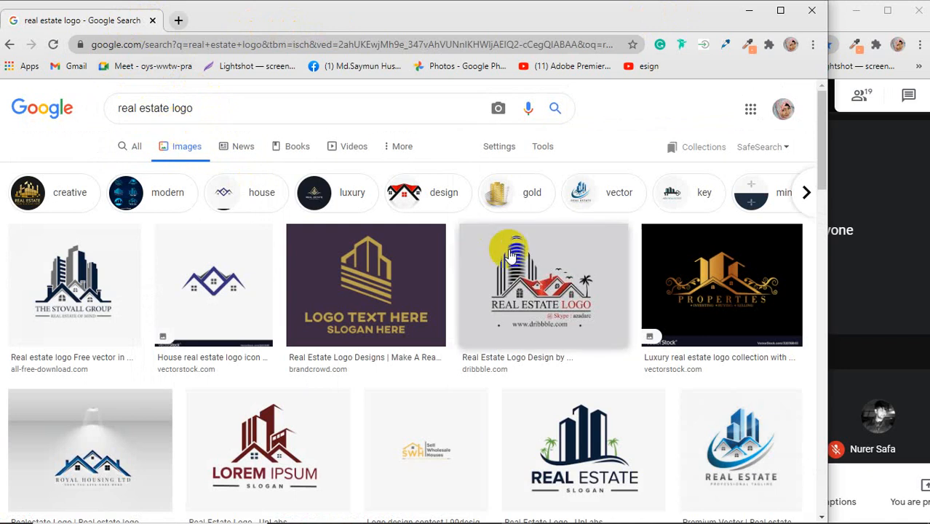
Step: Preview VectorStock's gold Properties logo and the dark red Lorem Ipsum logo from UpLabs
left_click(665, 276)
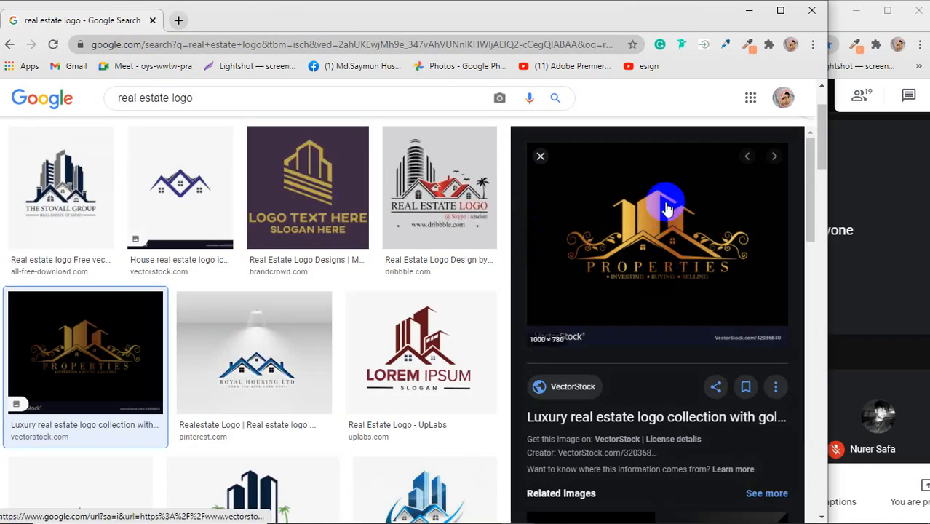
scroll(446, 281, "down", 2)
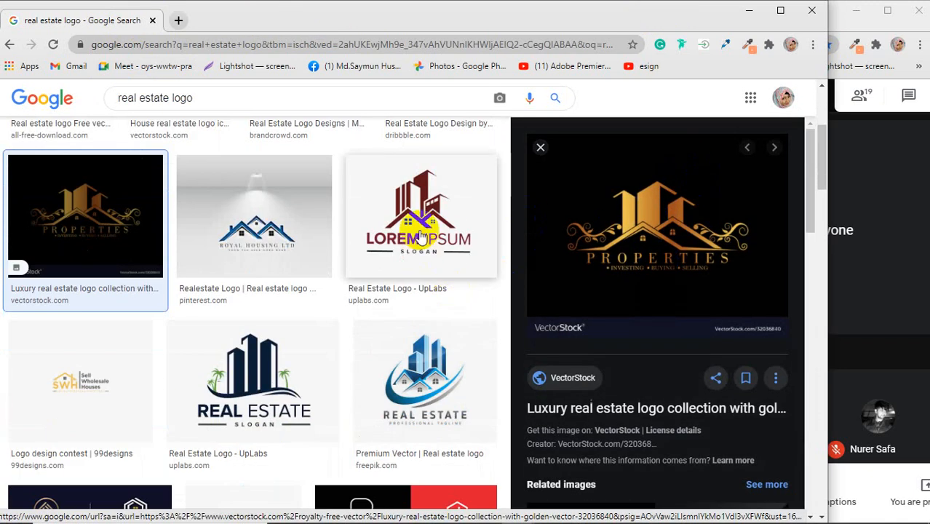
left_click(427, 227)
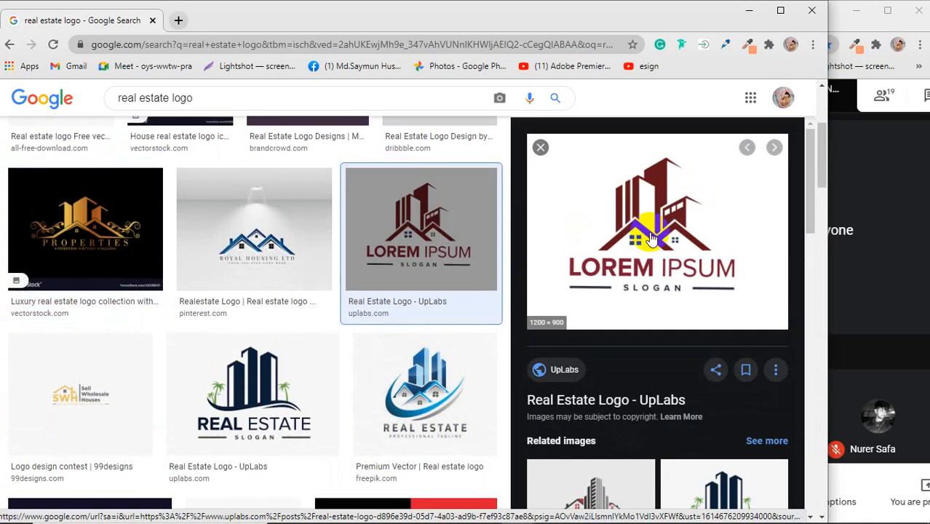
Step: Switch to Illustrator and display the whole perspective grid over the artboard with the Perspective Grid tool
left_click(749, 10)
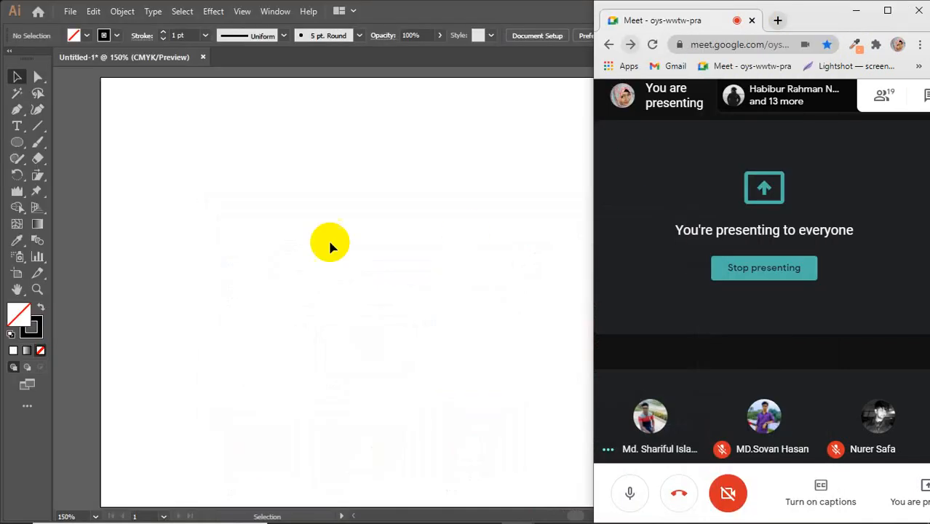
left_click(308, 235)
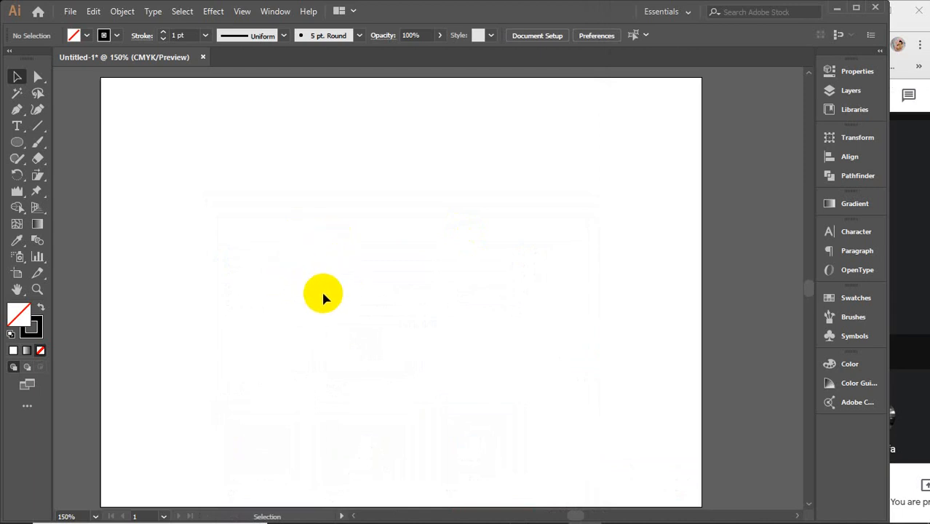
left_click(35, 208)
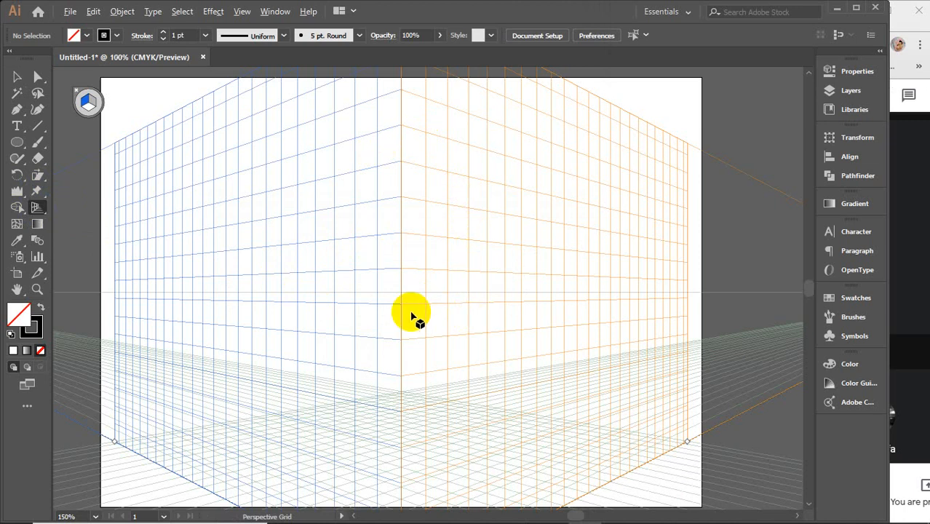
scroll(355, 318, "down", 2)
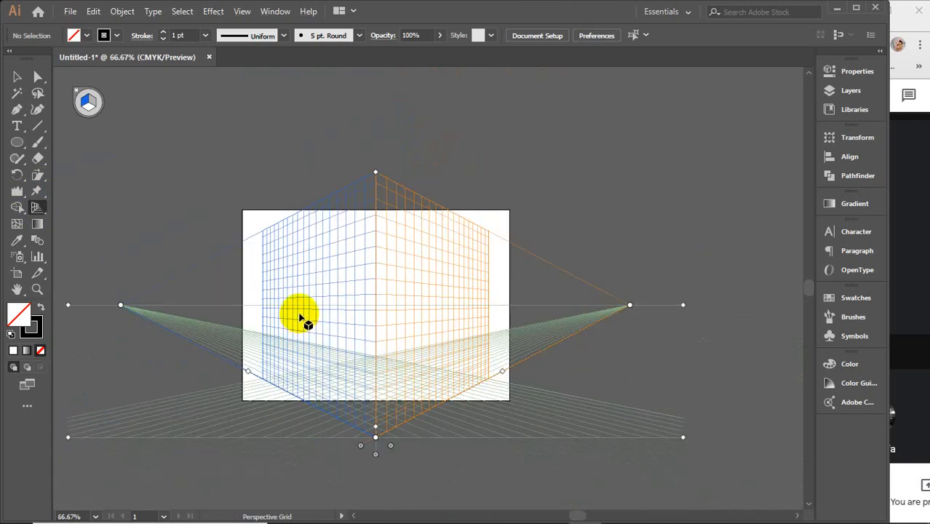
scroll(299, 315, "down", 1)
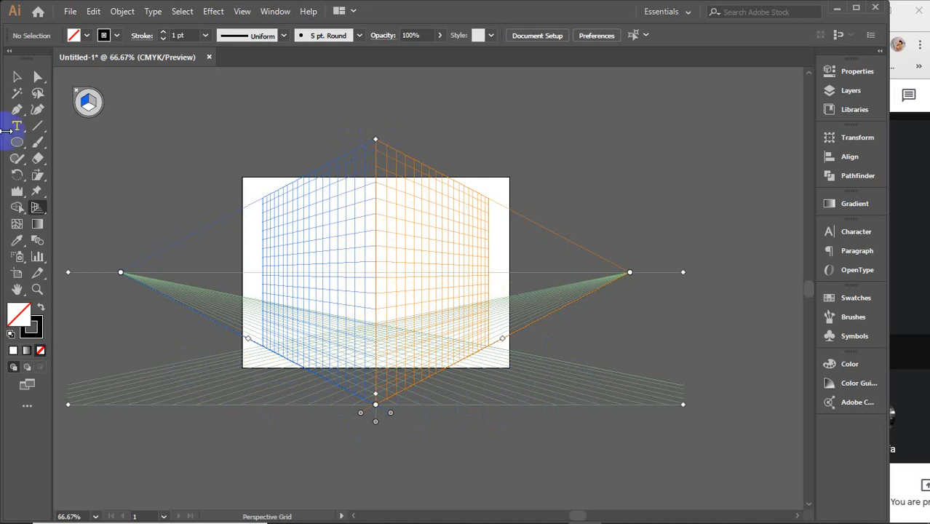
left_click_drag(14, 144, 58, 141)
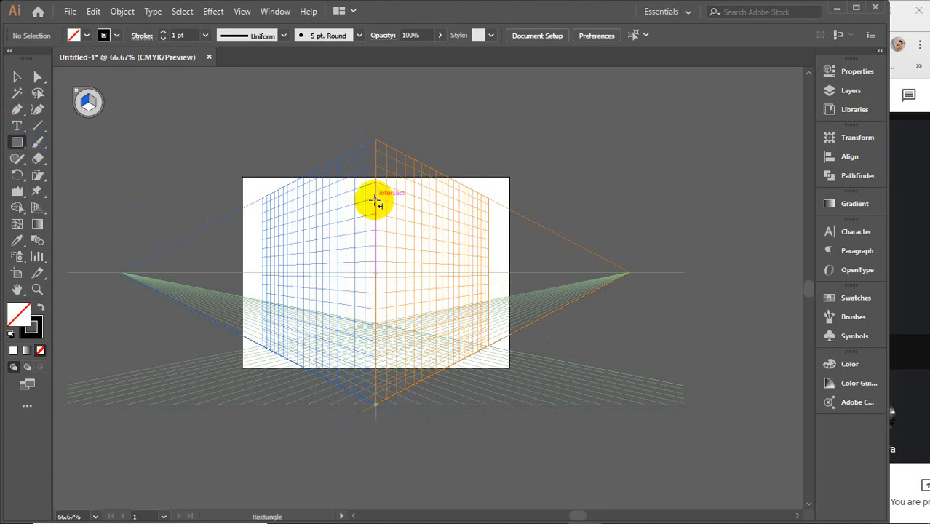
left_click_drag(376, 198, 430, 336)
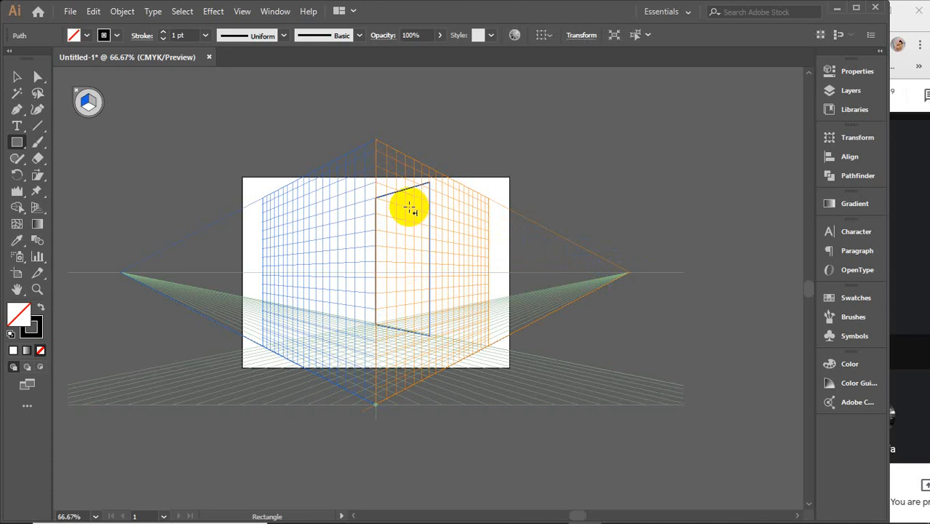
key("Delete")
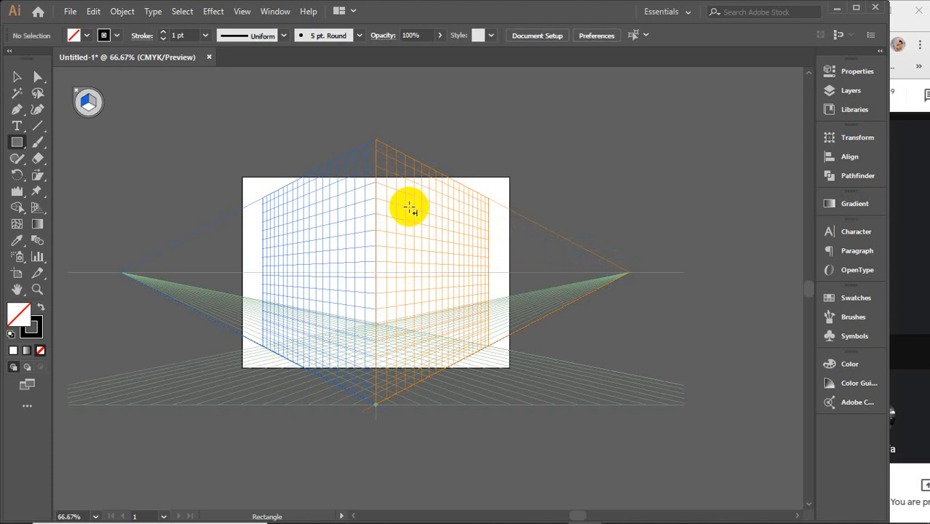
Step: Draw a tall rectangle on the left grid plane, extending from the central vertical edge, and fill it with red
key("shift+v")
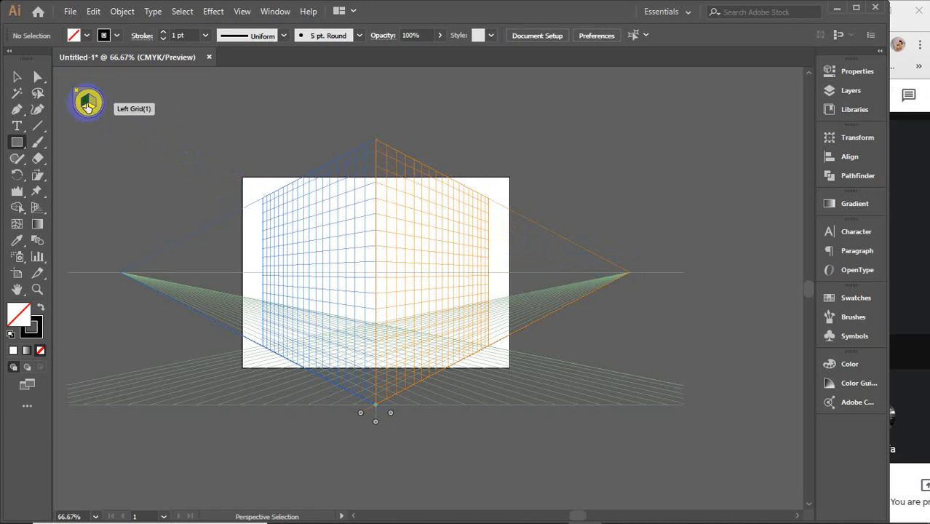
key("m")
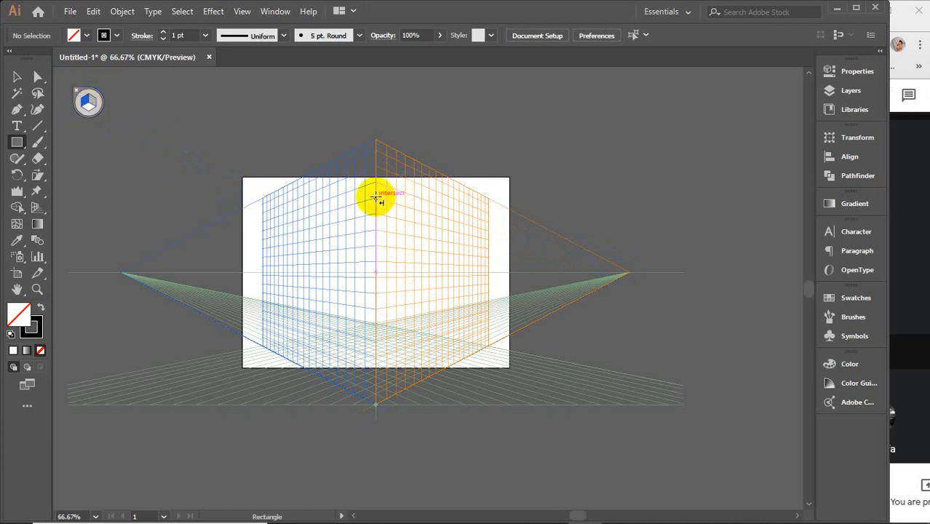
mouse_move(375, 182)
left_mouse_down()
mouse_move(338, 260)
mouse_move(339, 318)
mouse_move(339, 306)
left_mouse_up()
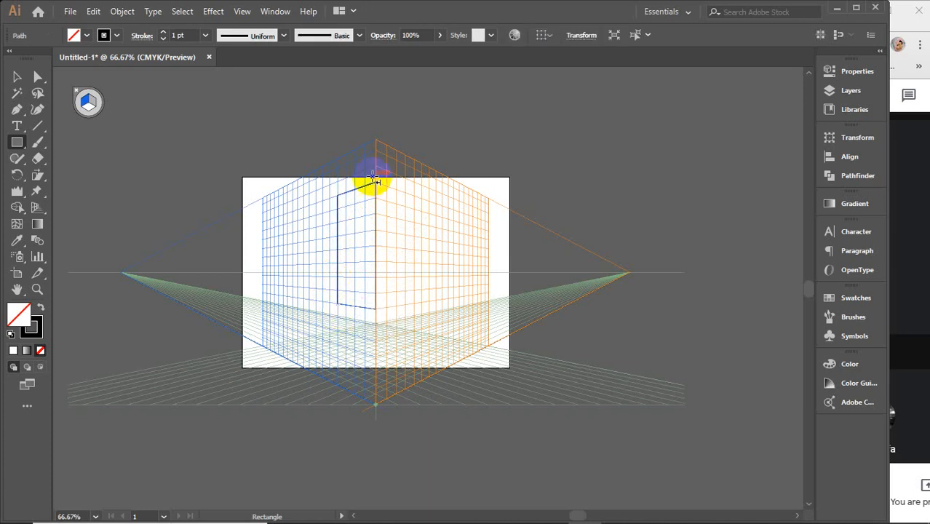
left_click(88, 36)
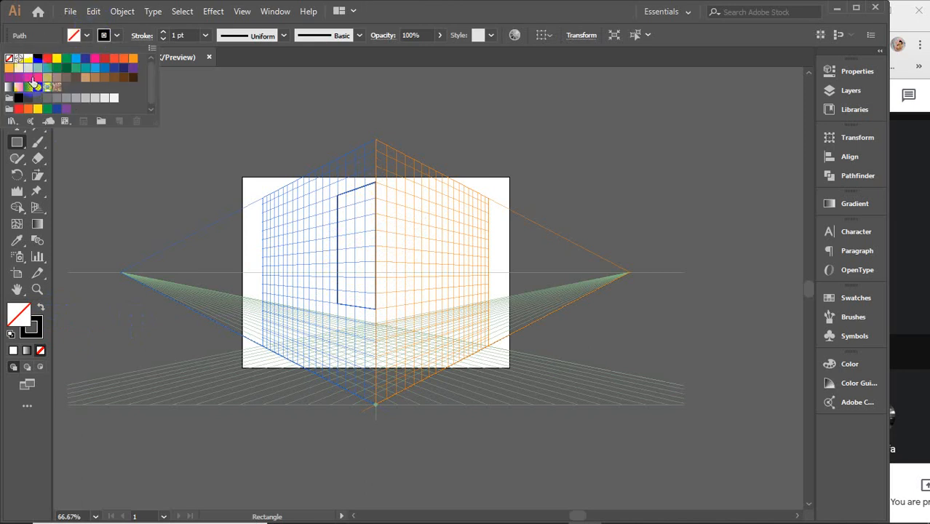
left_click(47, 57)
left_click(91, 29)
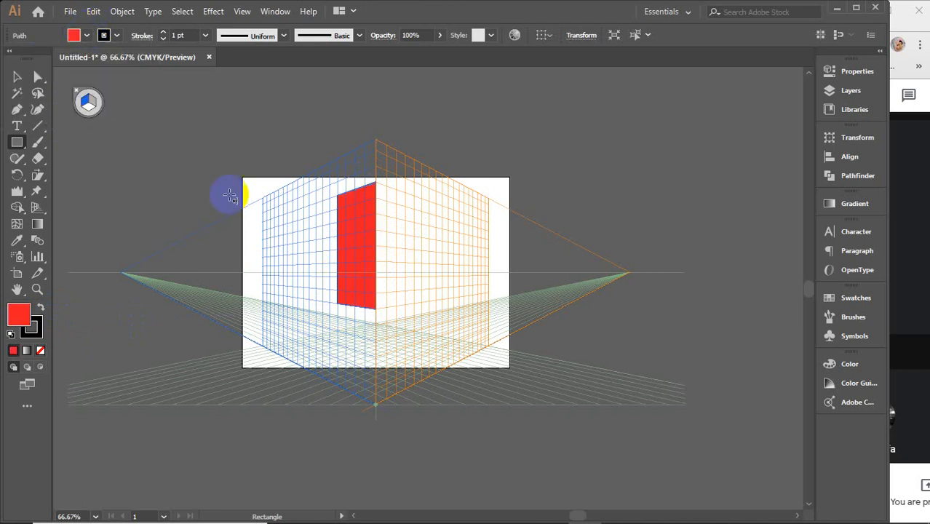
Step: Make the right grid plane active and draw a narrow, shorter red rectangle joined to the left wall at the central edge
left_click(92, 104)
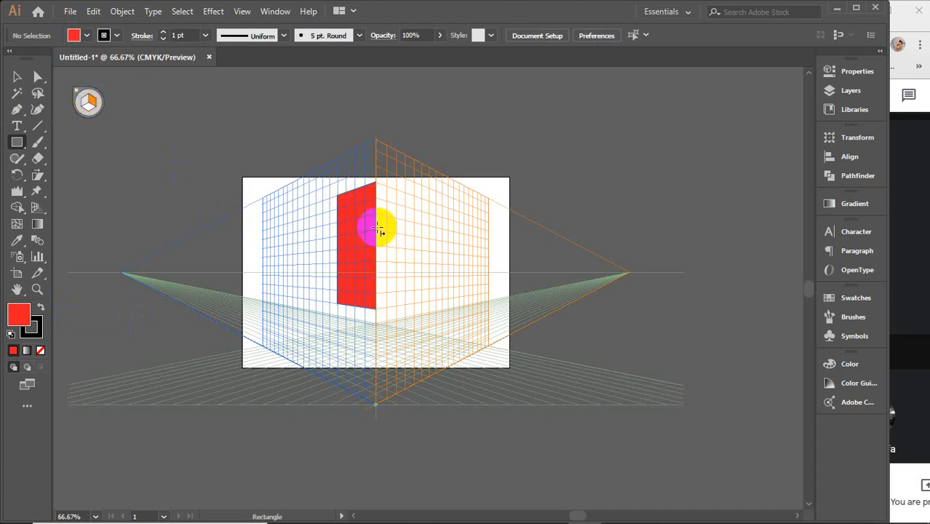
left_click_drag(377, 230, 400, 310)
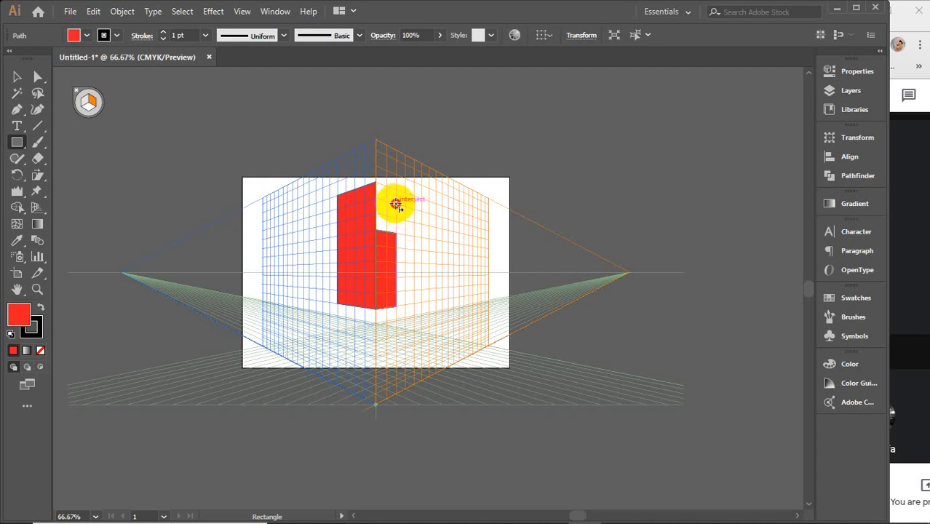
Step: Draw a taller red rectangle on the right grid plane, adjoining the short one's outer edge and continuing its baseline
left_click_drag(395, 204, 415, 310)
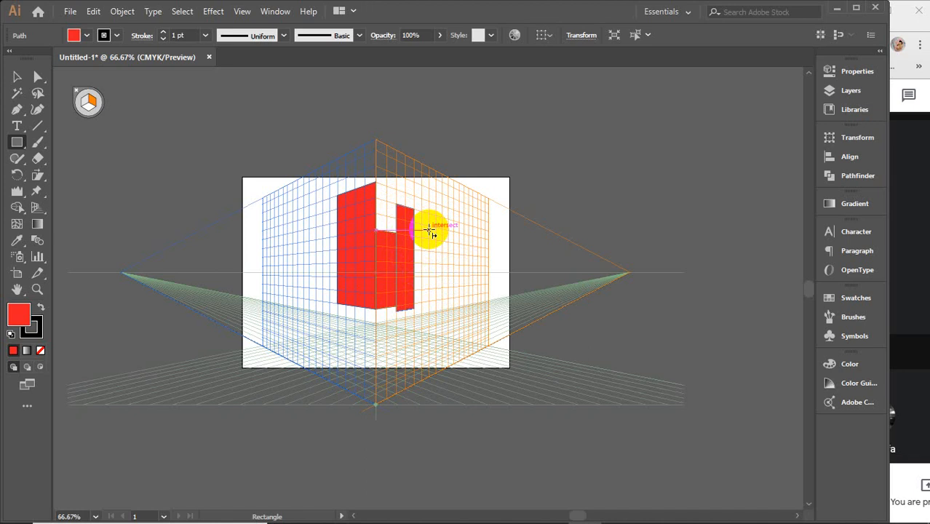
scroll(408, 257, "up", 3)
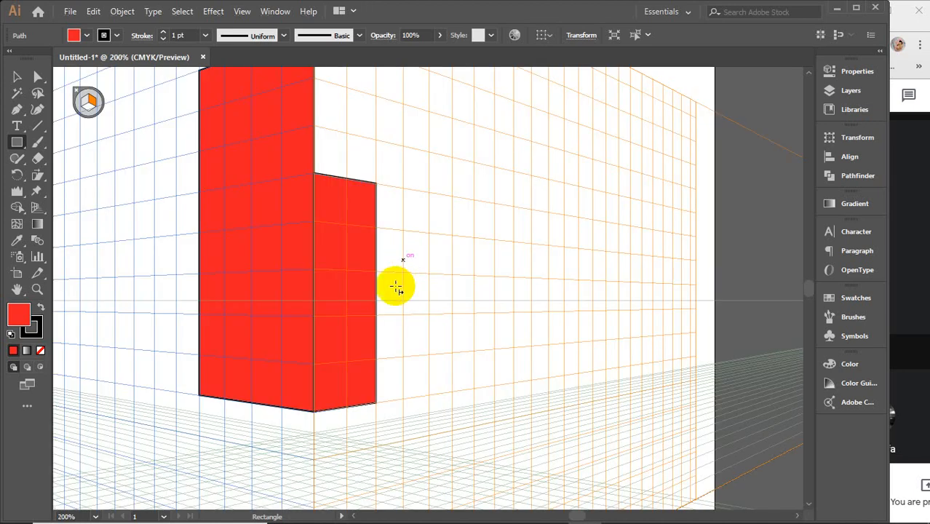
scroll(407, 276, "up", 3)
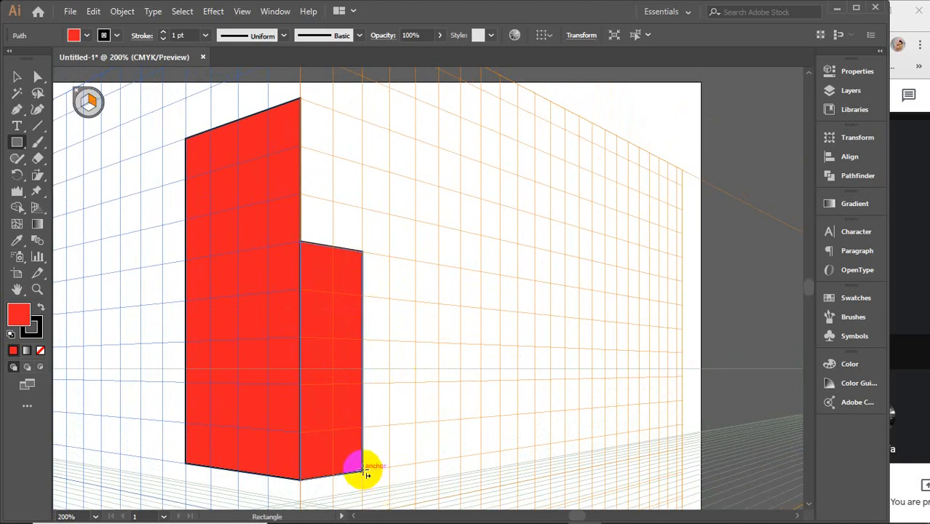
left_click_drag(366, 473, 413, 180)
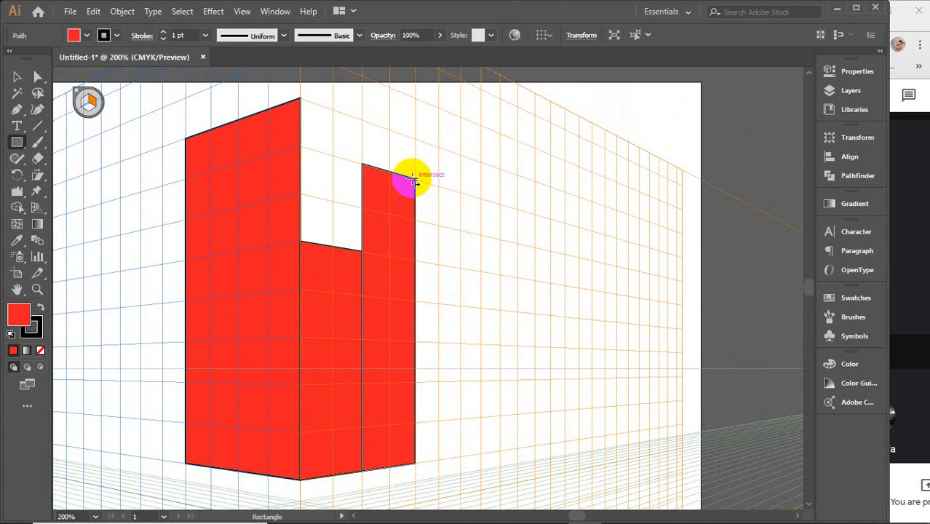
left_click_drag(388, 223, 346, 198)
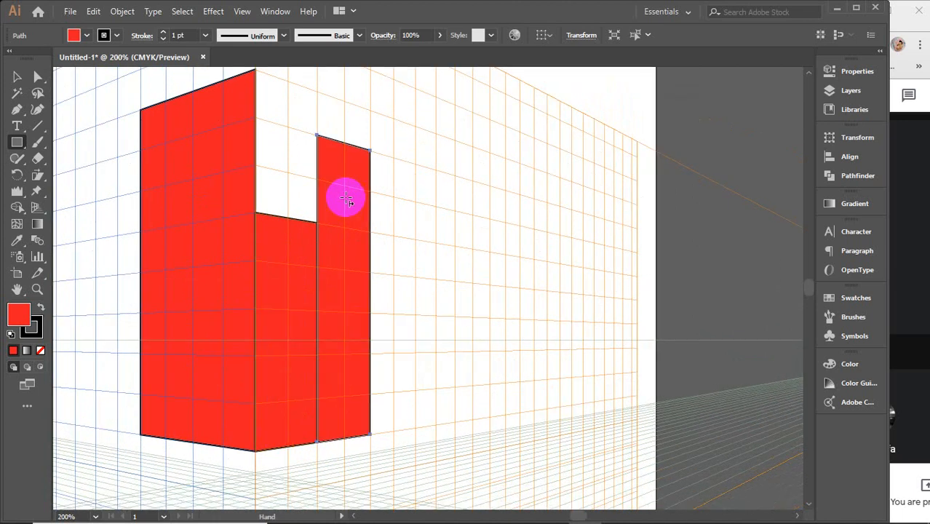
Step: Extend the right wall outward with two more red rectangles on the same baseline, the first the tallest and the second narrower and shorter
scroll(380, 155, "down", 3)
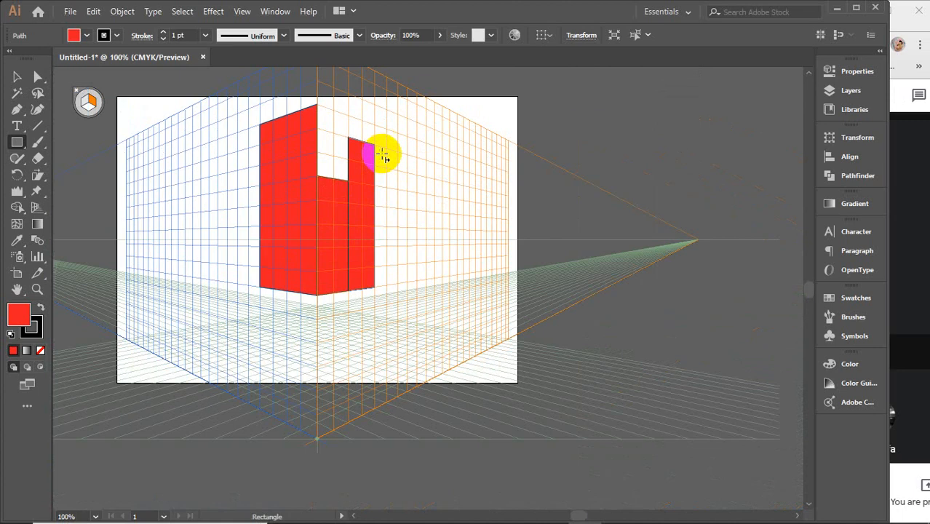
left_click_drag(383, 155, 379, 190)
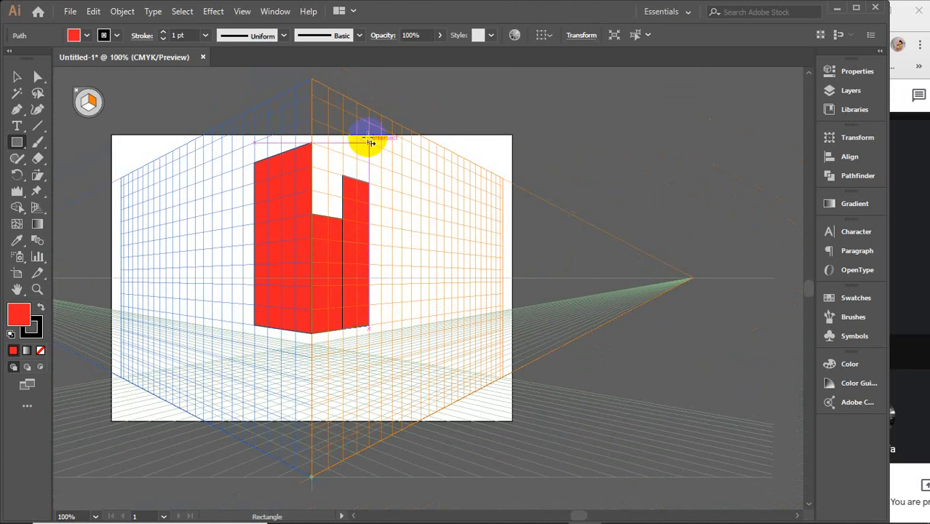
left_click_drag(369, 123, 402, 320)
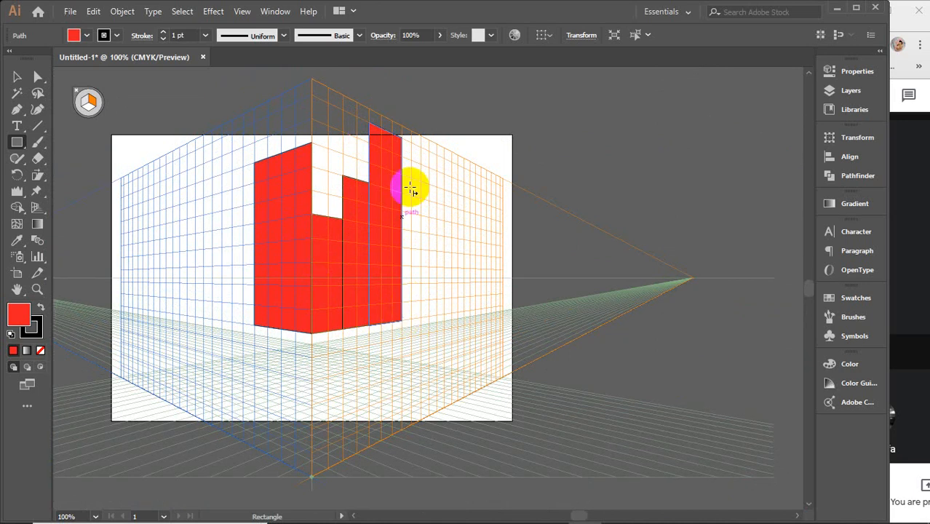
left_click_drag(404, 160, 421, 320)
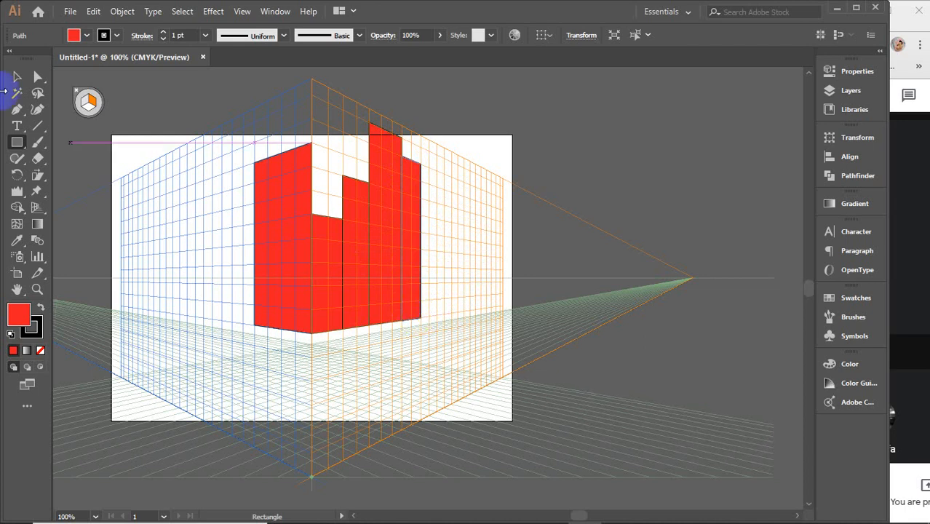
Step: Delete the shortest right-plane rectangle at the central edge and move the remaining three together against the left wall
left_click(17, 78)
left_click(339, 250)
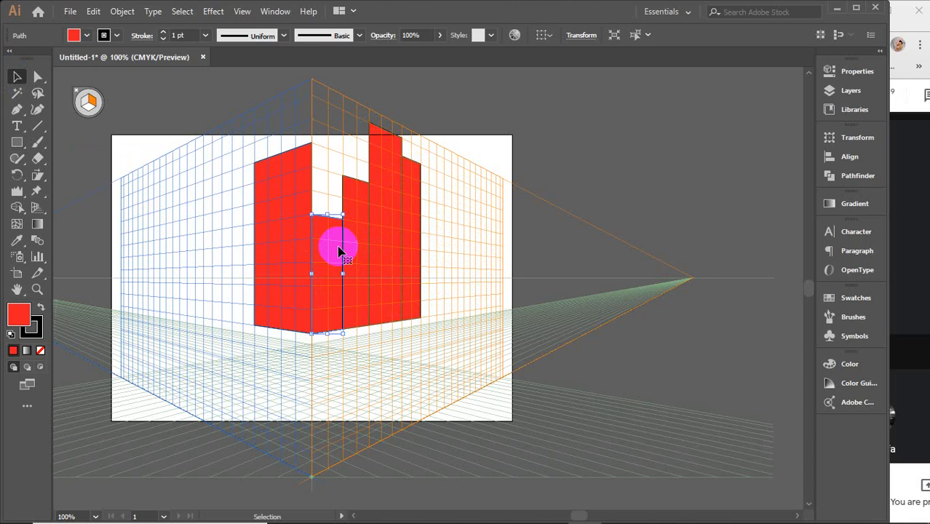
key("Delete")
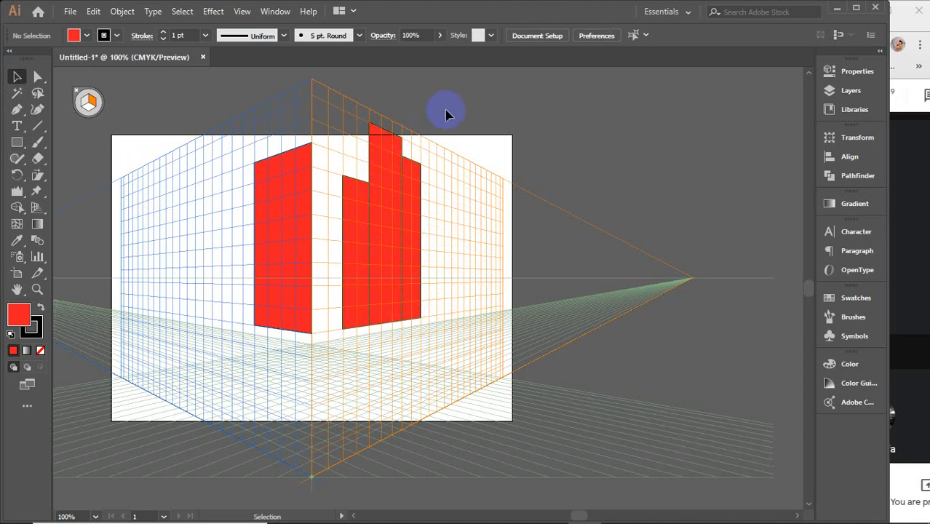
left_click(359, 252)
left_click_drag(360, 253, 329, 258)
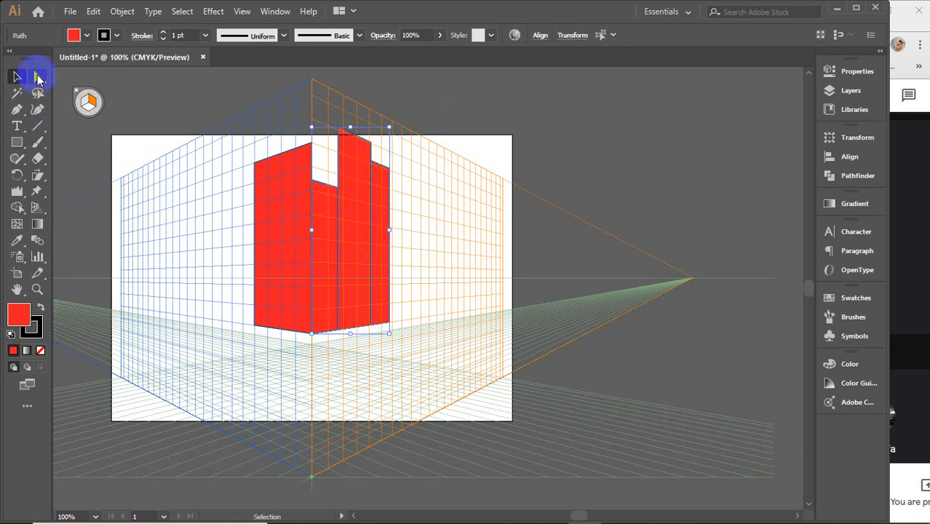
Step: Lower the top of the tallest right-plane rectangle slightly and adjust its two top corner anchors to follow the perspective grid line
left_click(384, 92)
left_click(355, 132)
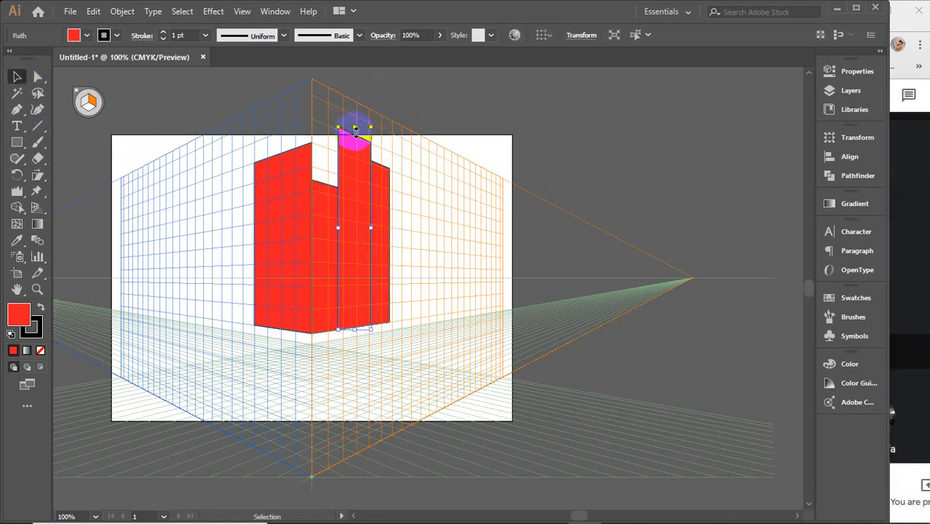
left_click_drag(355, 128, 355, 131)
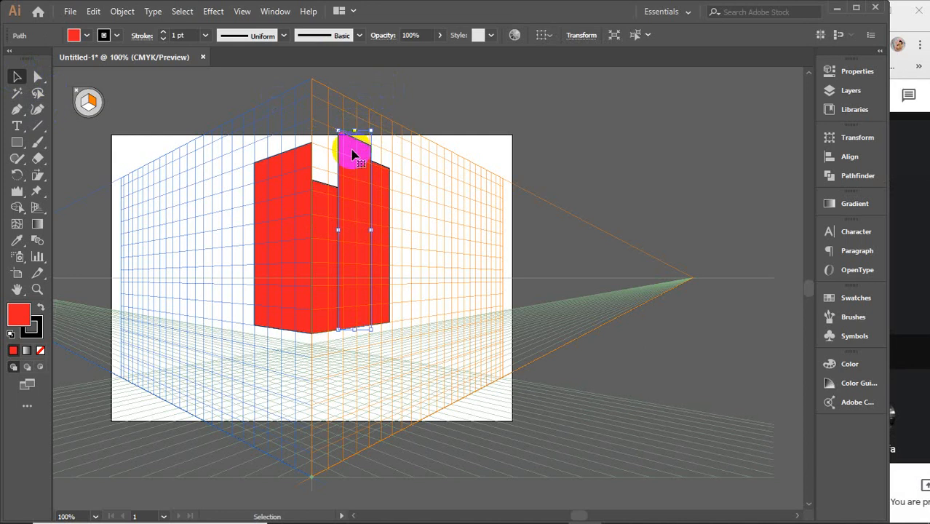
scroll(333, 205, "up", 3)
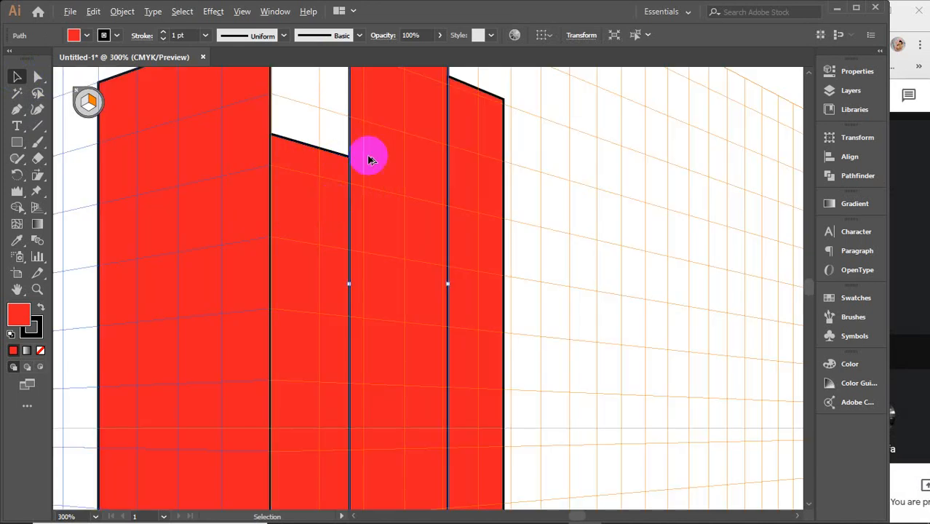
key("space")
left_click_drag(369, 132, 339, 235)
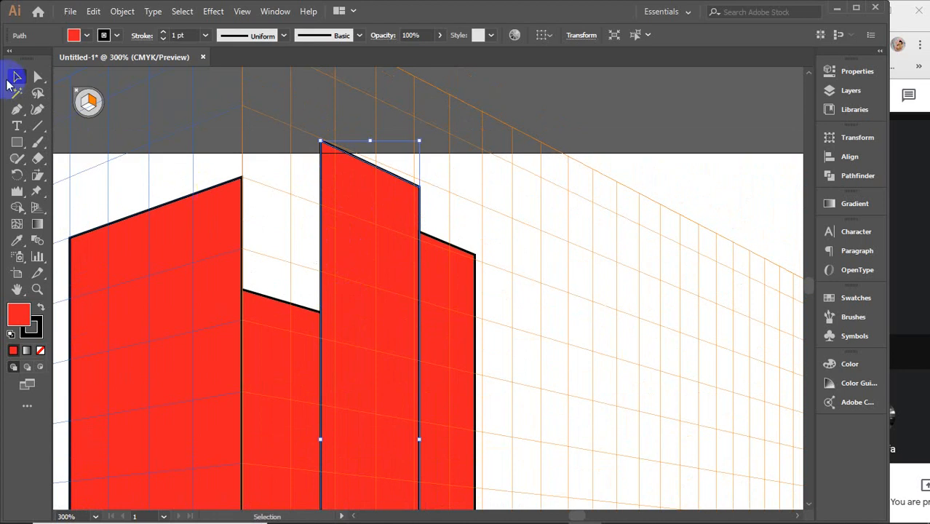
left_click(38, 76)
left_click(320, 141)
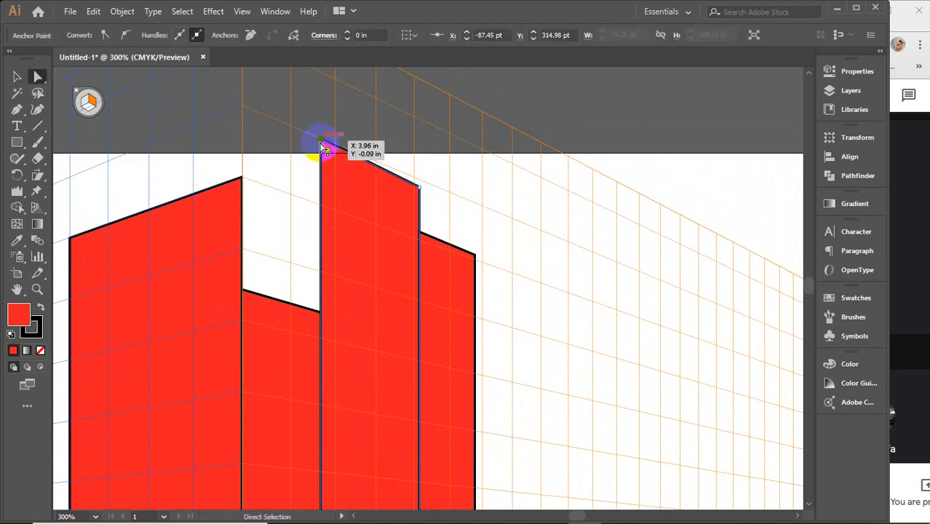
left_click(420, 185)
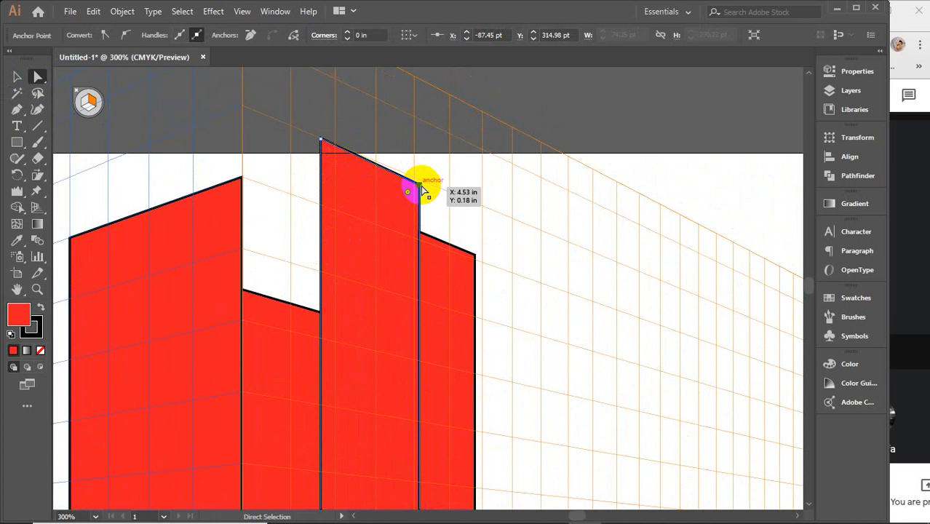
left_click_drag(423, 187, 422, 185)
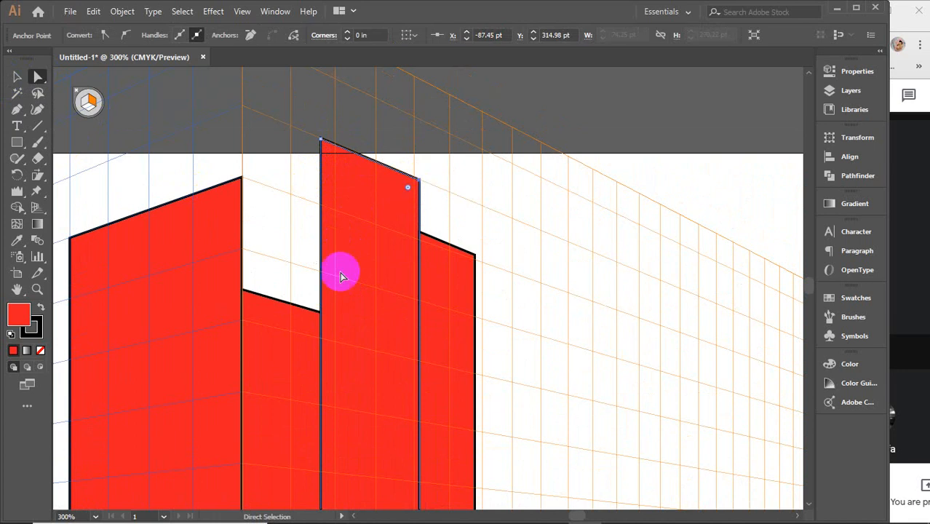
Step: Raise both top anchors of the rectangle beside the central edge together, up to the next perspective grid line
left_click(271, 301)
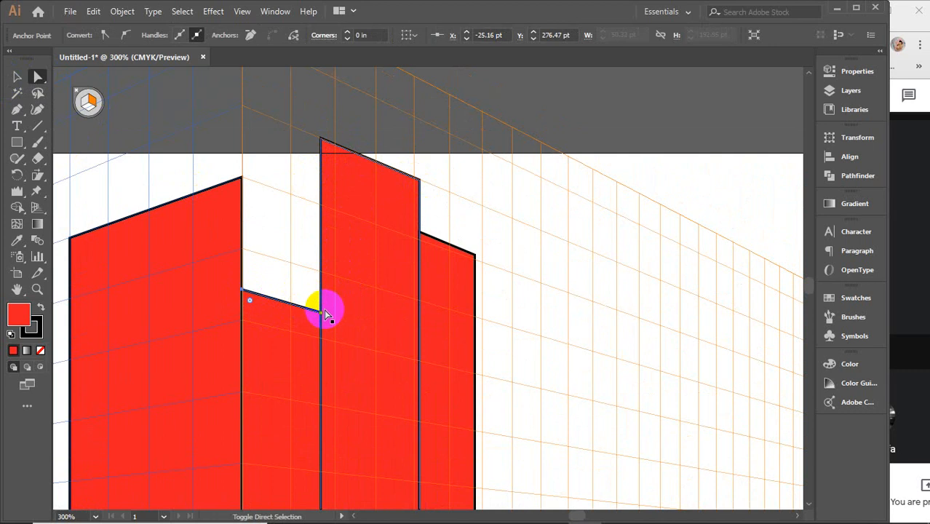
left_click_drag(325, 314, 321, 273)
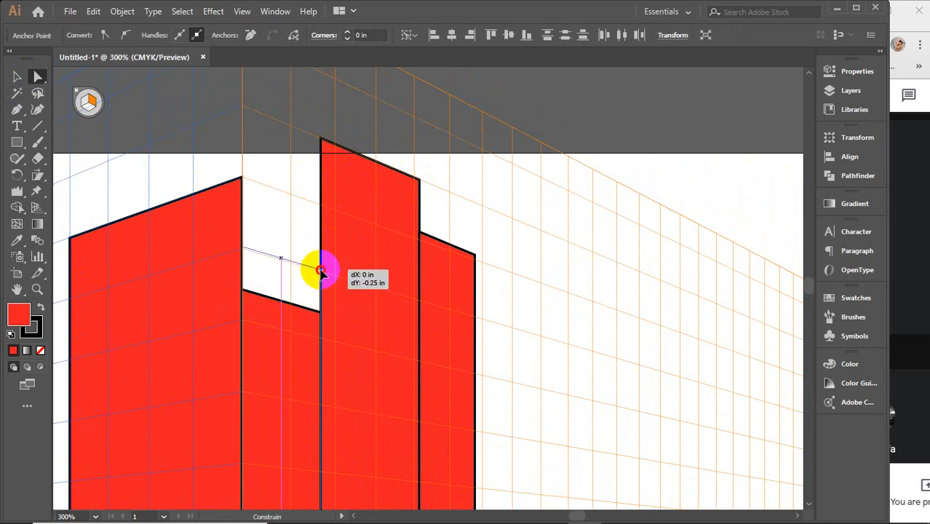
left_click_drag(321, 272, 318, 269)
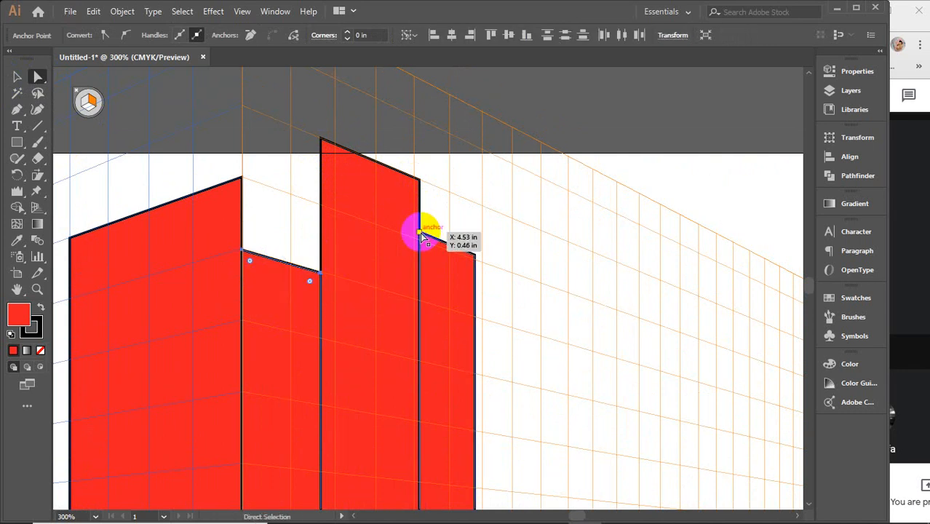
Step: Lower the two top corner anchors of the outermost right-plane rectangle to align its slope with the grid, and deselect it
left_click(422, 236)
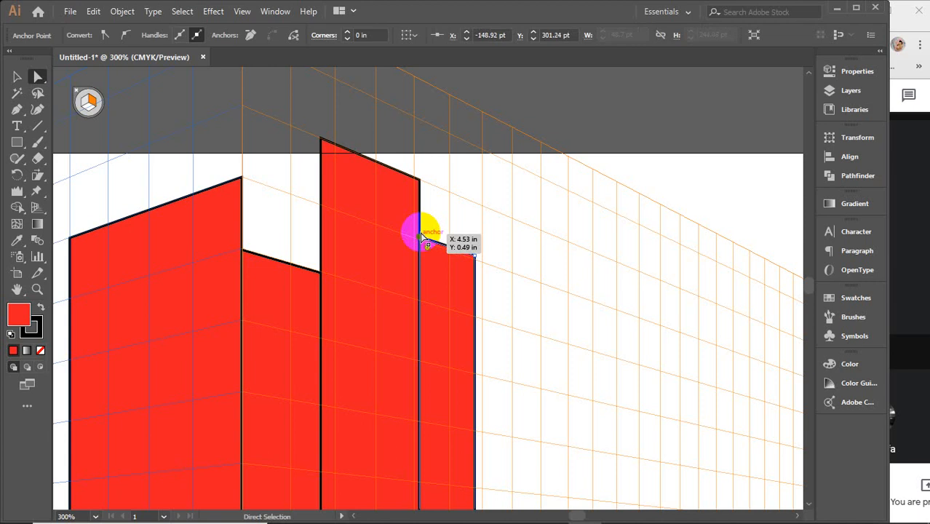
left_click(476, 257)
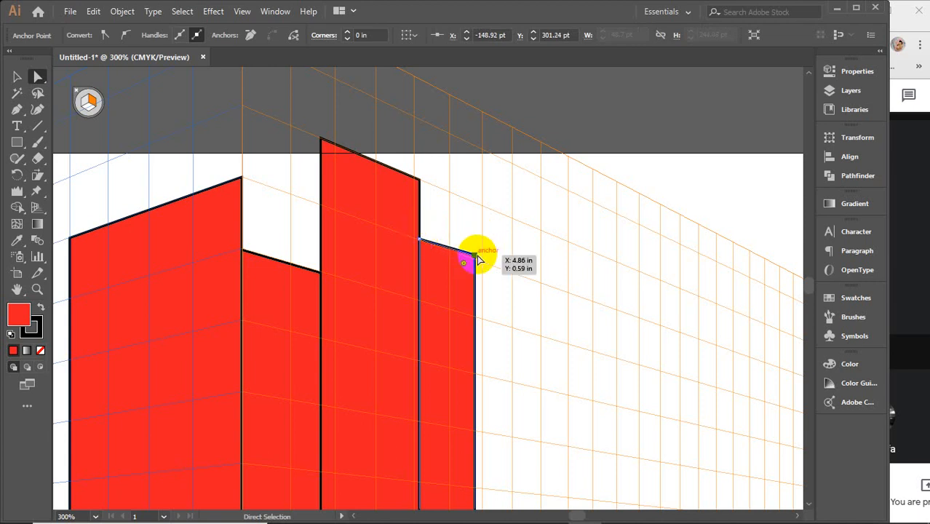
left_click_drag(478, 259, 479, 261)
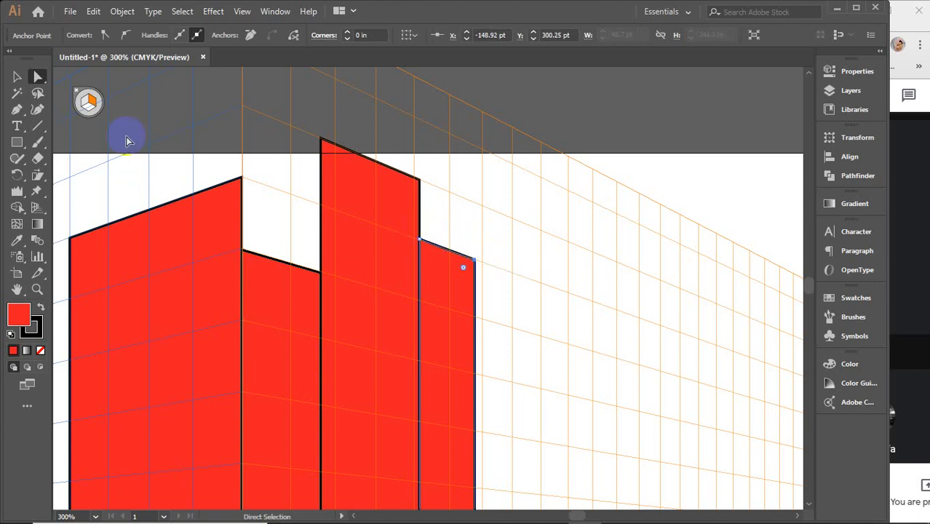
left_click(17, 79)
left_click(349, 280)
left_click(470, 295)
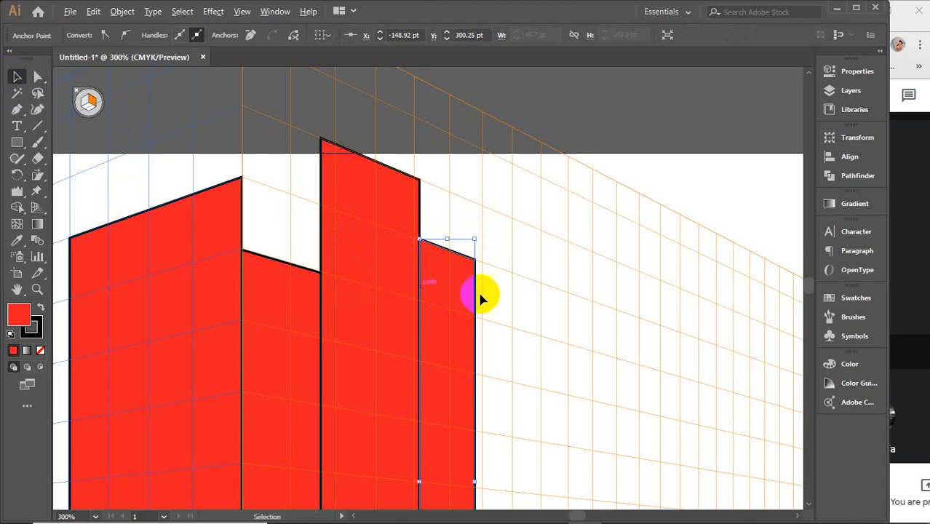
key("ctrl+1")
left_click(564, 290)
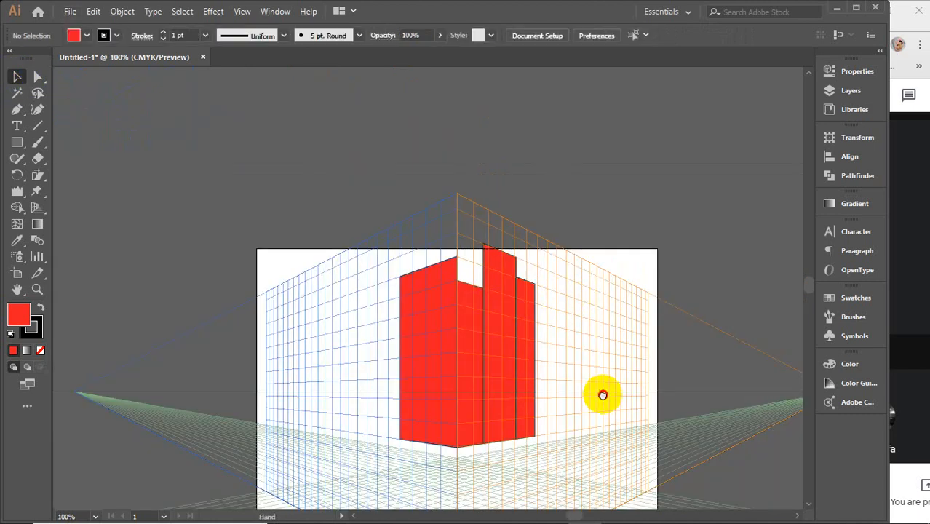
Step: Select the three right-plane rectangles together and widen them outward, keeping their edge at the central corner fixed
left_click_drag(601, 396, 513, 308)
left_click(431, 208)
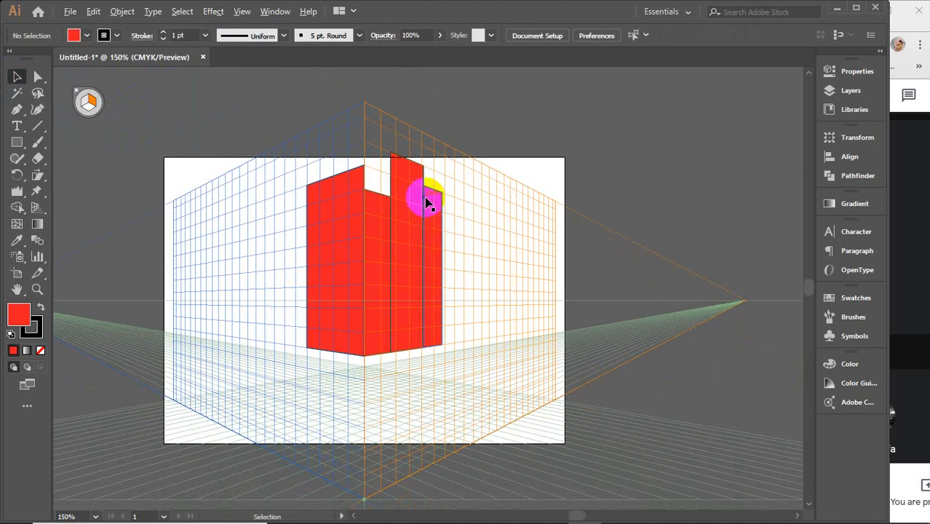
scroll(428, 202, "up", 2)
scroll(425, 200, "up", 1)
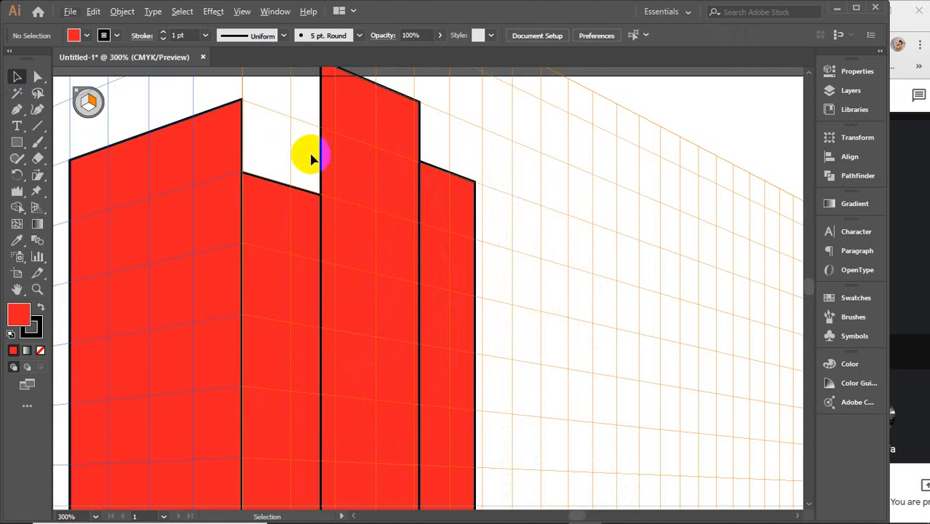
scroll(343, 188, "down", 2)
left_click_drag(335, 163, 422, 431)
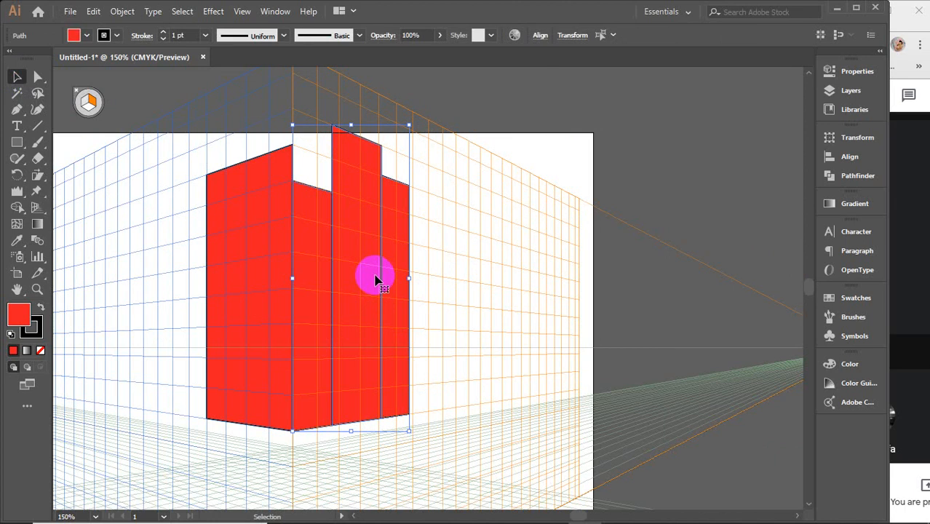
left_click_drag(411, 280, 431, 280)
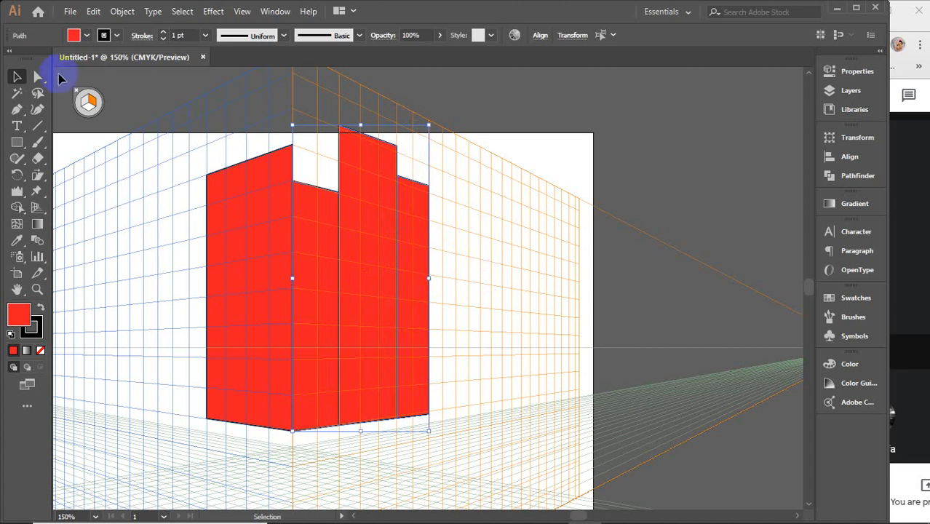
Step: Delete all three right-plane rectangles, including any leftover path segments, keeping only the red left wall
left_click(35, 79)
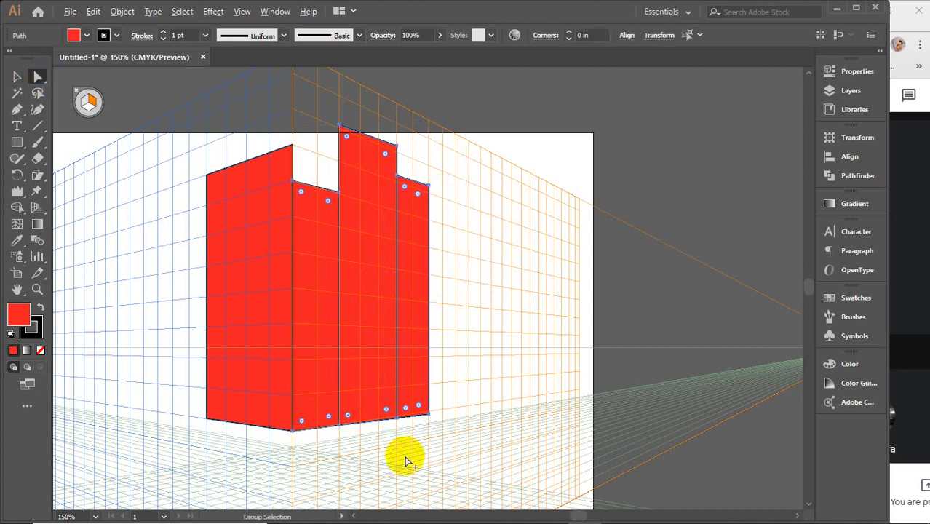
scroll(406, 456, "up", 5)
left_click_drag(355, 321, 478, 321)
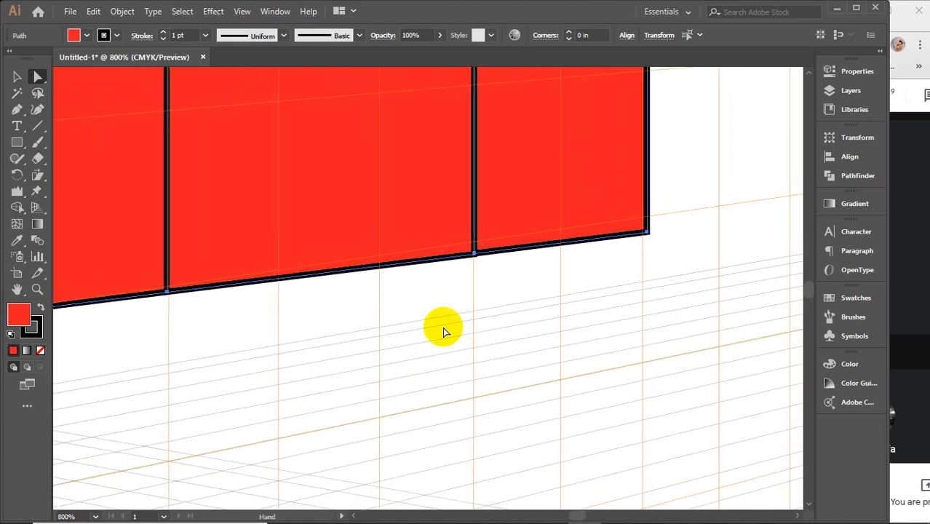
left_click(248, 330)
scroll(180, 302, "down", 4)
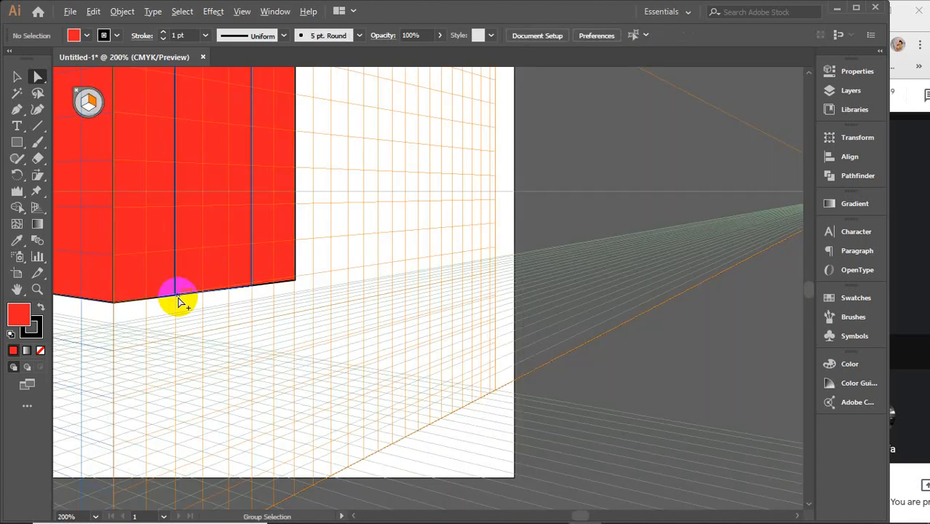
scroll(191, 270, "up", 3)
left_click_drag(253, 155, 385, 384)
key("Delete")
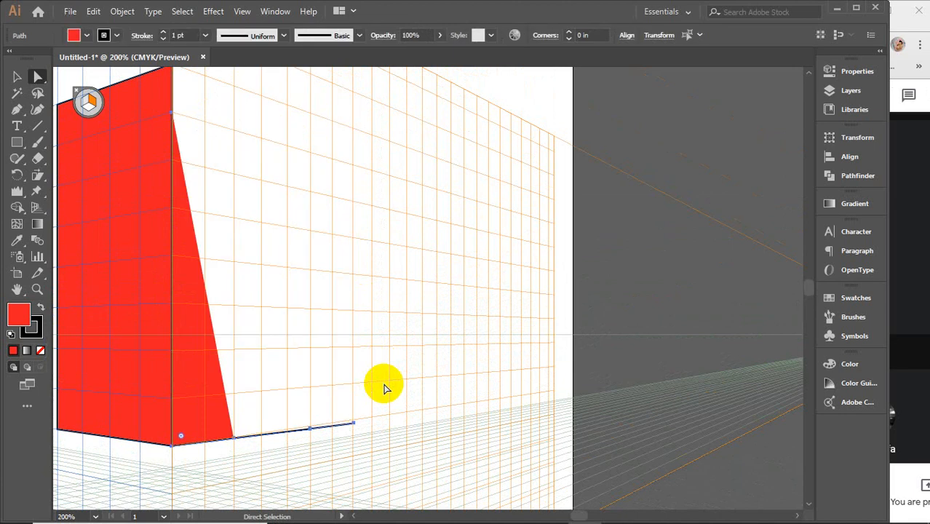
scroll(348, 357, "down", 1)
key("v")
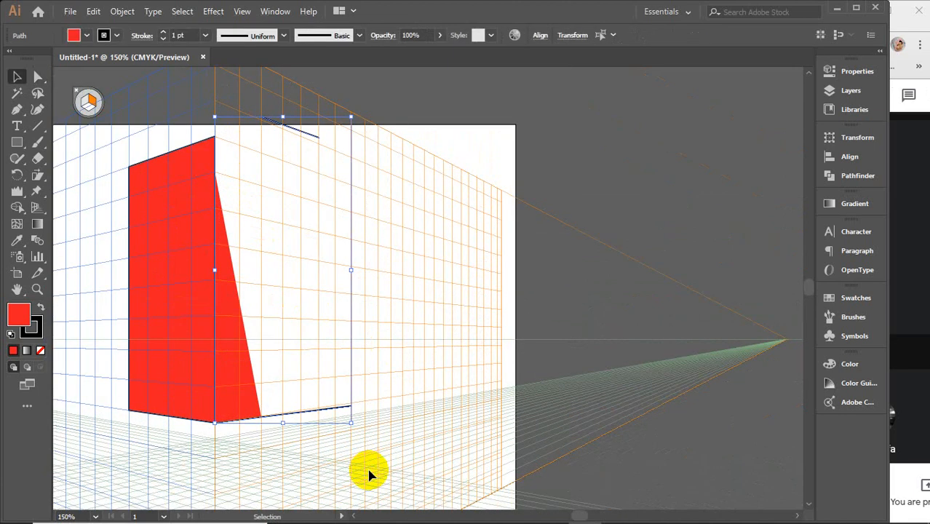
key("Delete")
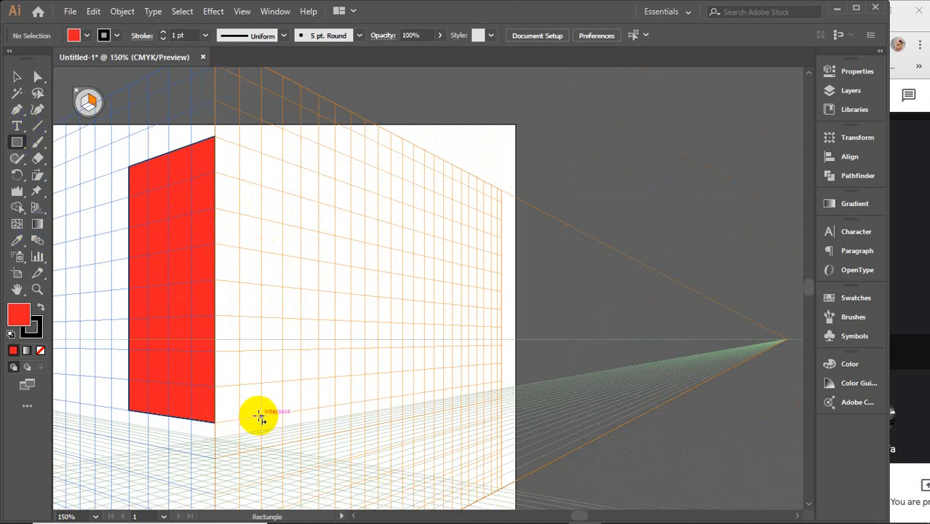
Step: Draw three adjoining red rectangles on the right grid plane: the tallest at the central edge, a wider short one, and a narrow medium-height one
left_click_drag(262, 417, 213, 165)
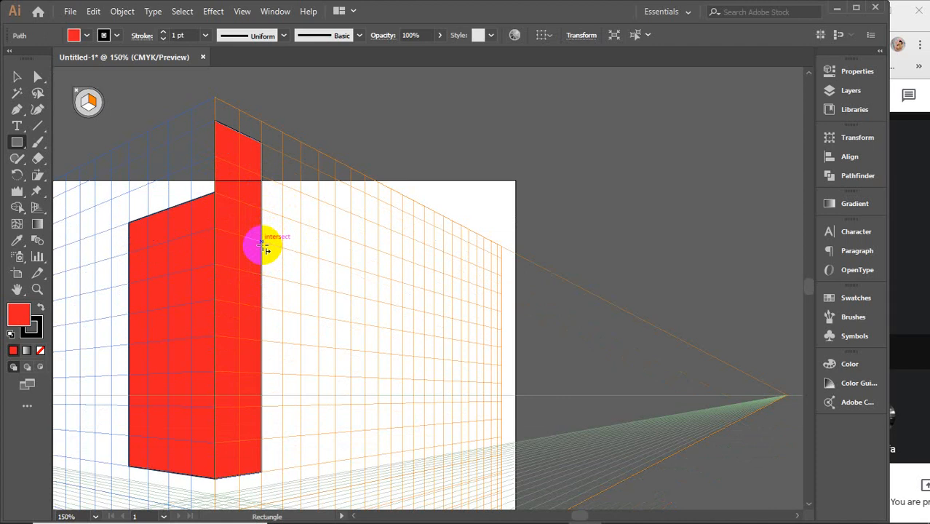
left_click_drag(260, 271, 319, 230)
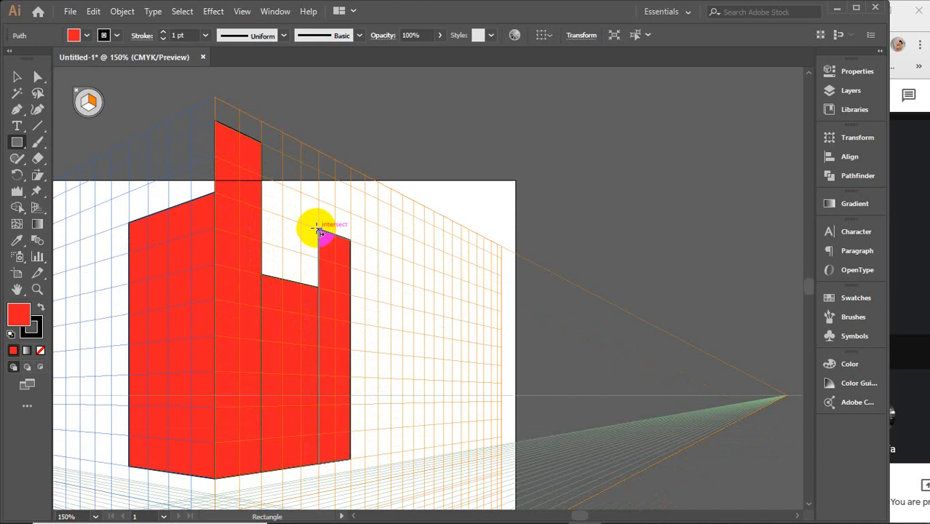
left_click(18, 77)
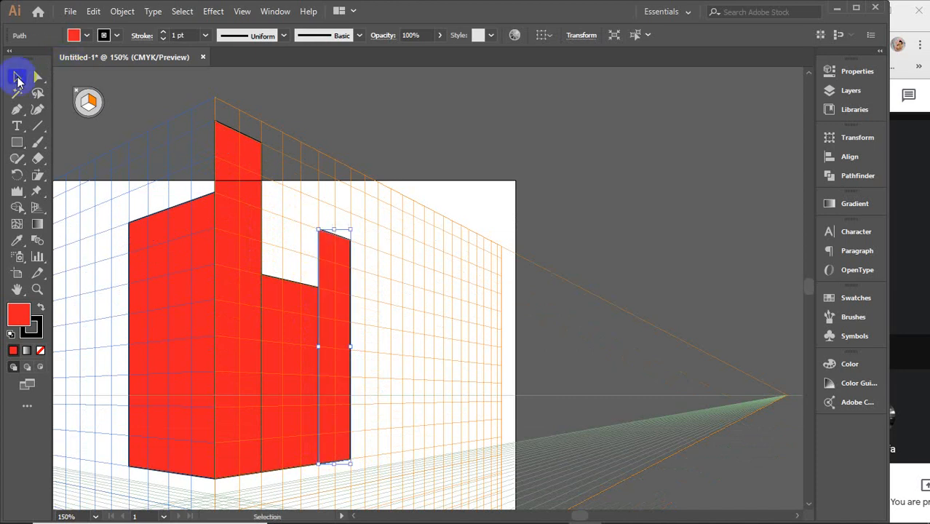
Step: Set the fill to yellow and draw a one-cell window rectangle high on the left wall, using the left grid plane
left_click(486, 243)
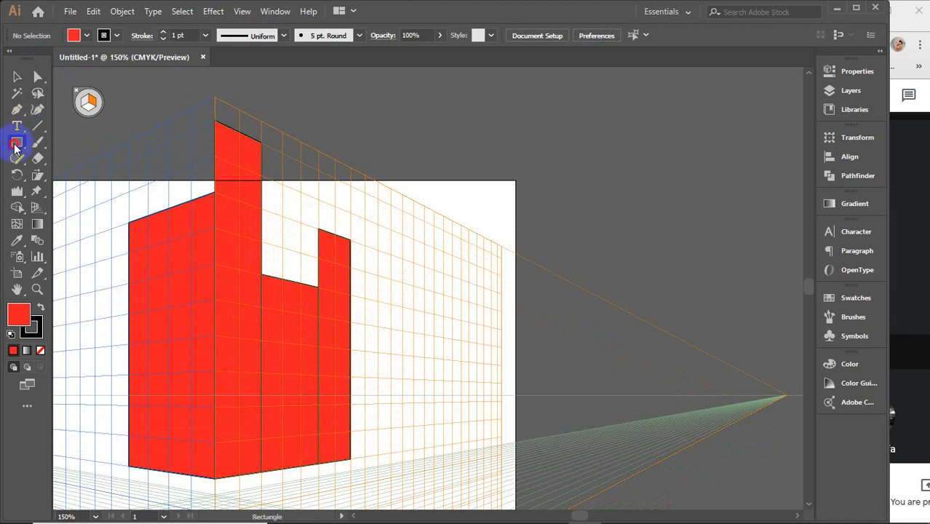
left_click(87, 35)
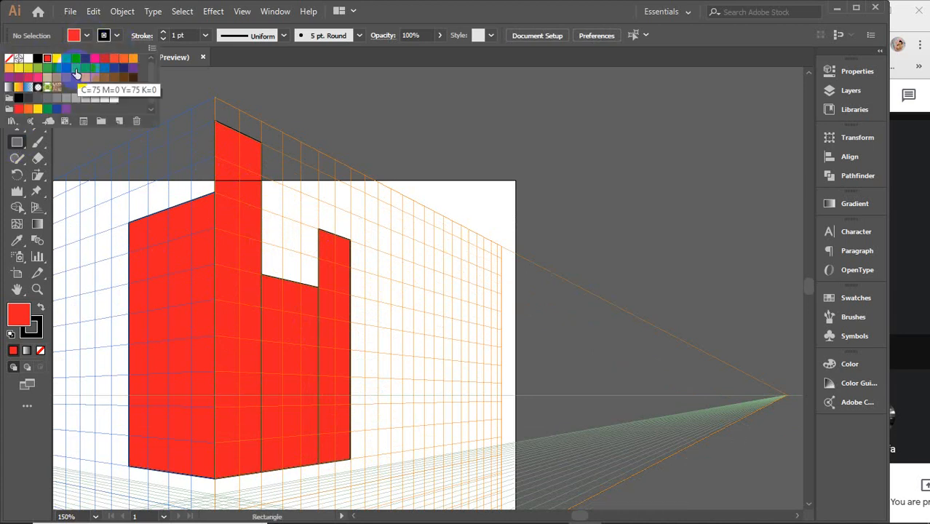
left_click(56, 58)
left_click(189, 239)
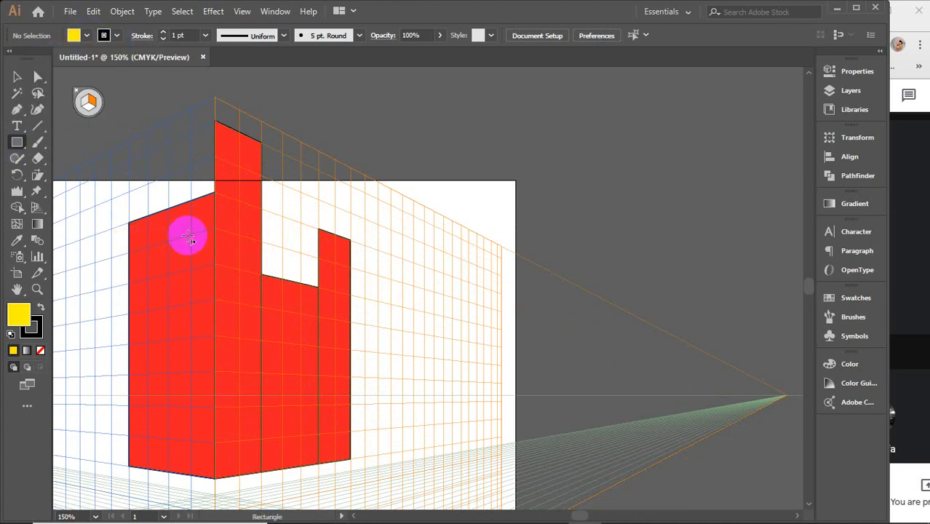
left_click(86, 102)
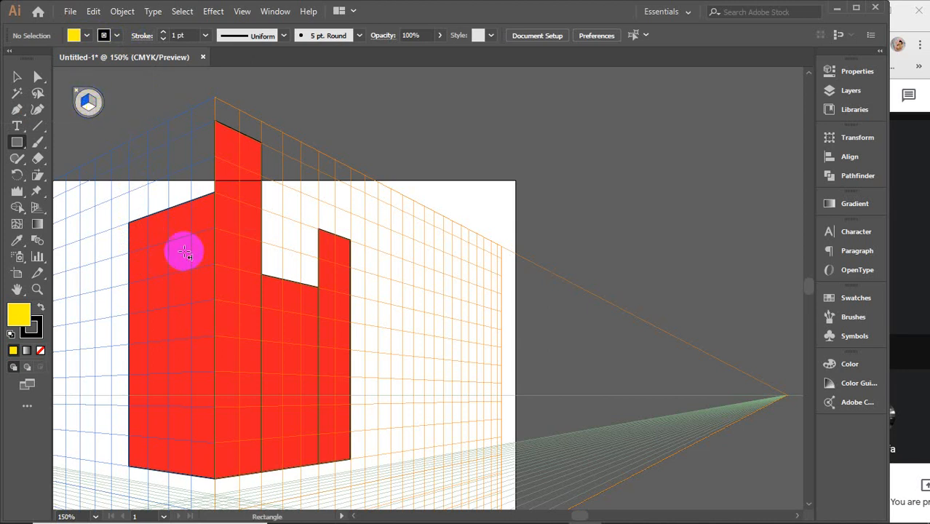
left_click_drag(191, 236, 172, 274)
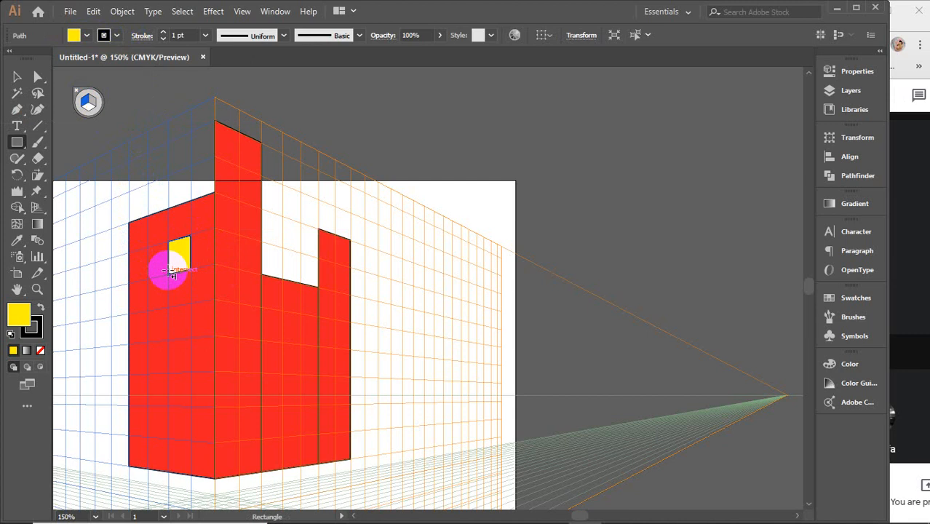
Step: Draw more yellow one-cell windows on the left wall, staggered in alternating grid cells from the roofline down to the base
scroll(175, 324, "up", 2)
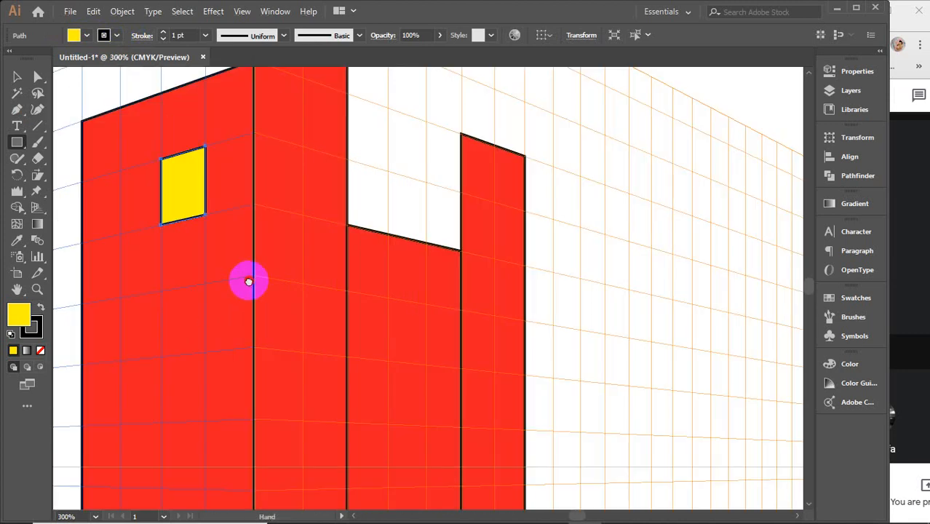
left_click_drag(249, 276, 354, 203)
scroll(353, 203, "down", 1)
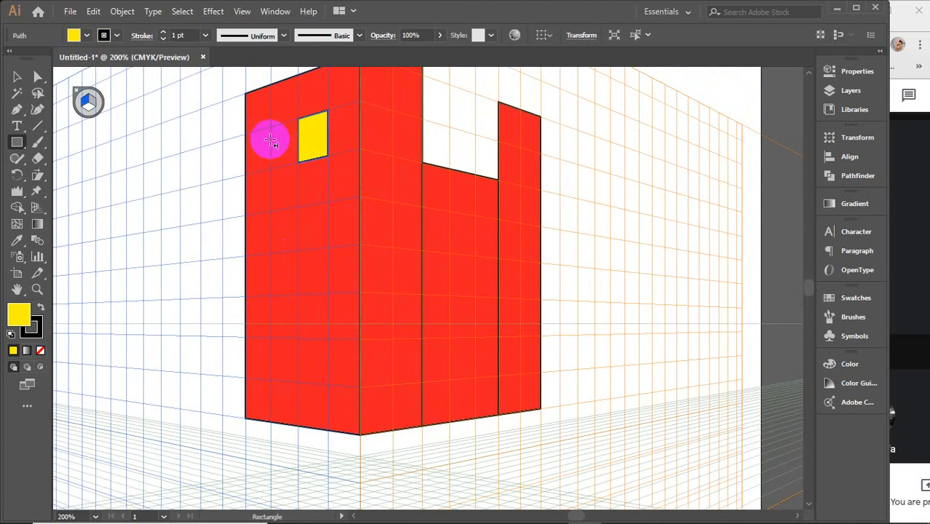
left_click_drag(271, 128, 249, 172)
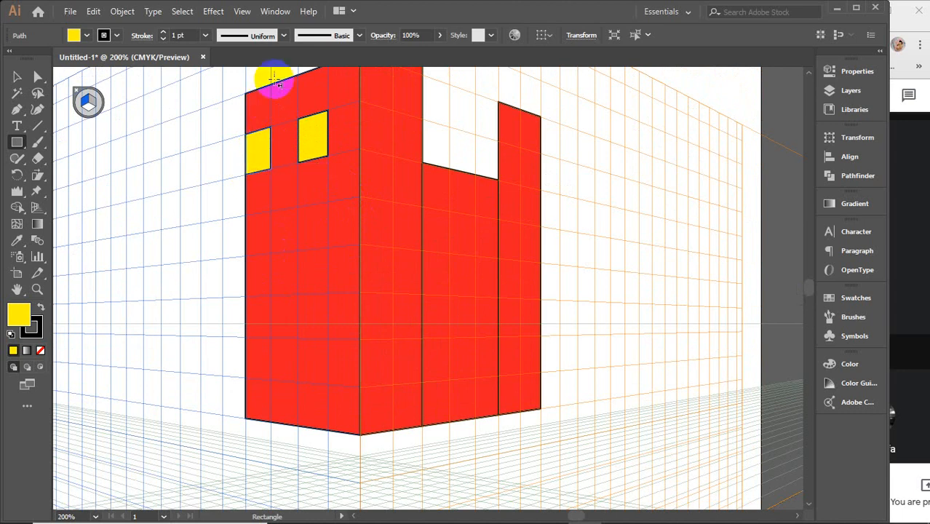
left_click_drag(271, 85, 297, 125)
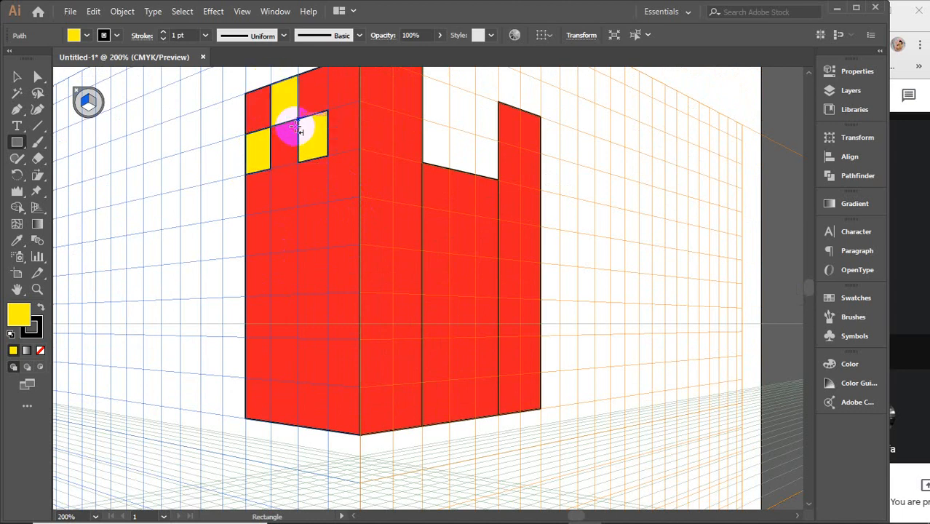
left_click_drag(328, 160, 326, 426)
left_click_drag(322, 300, 300, 340)
mouse_move(357, 245)
left_mouse_down()
mouse_move(332, 272)
mouse_move(333, 290)
left_mouse_up()
Step: Fill the remaining alternate cells of the left wall with yellow rectangles to complete the checkerboard, and deselect
scroll(291, 265, "up", 2)
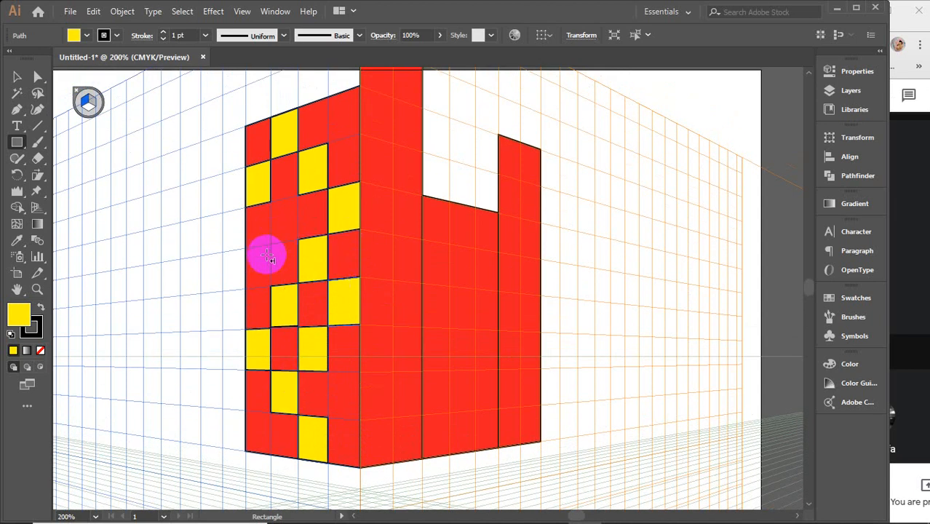
mouse_move(269, 247)
left_mouse_down()
mouse_move(234, 270)
mouse_move(236, 287)
left_mouse_up()
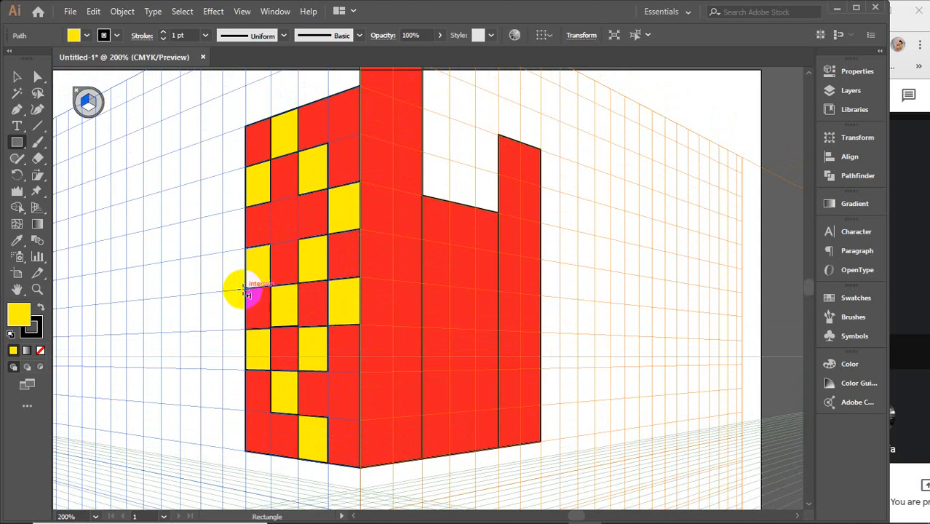
mouse_move(284, 199)
left_mouse_down()
mouse_move(291, 191)
mouse_move(271, 244)
left_mouse_up()
scroll(275, 242, "up", 2)
left_click_drag(348, 125, 334, 180)
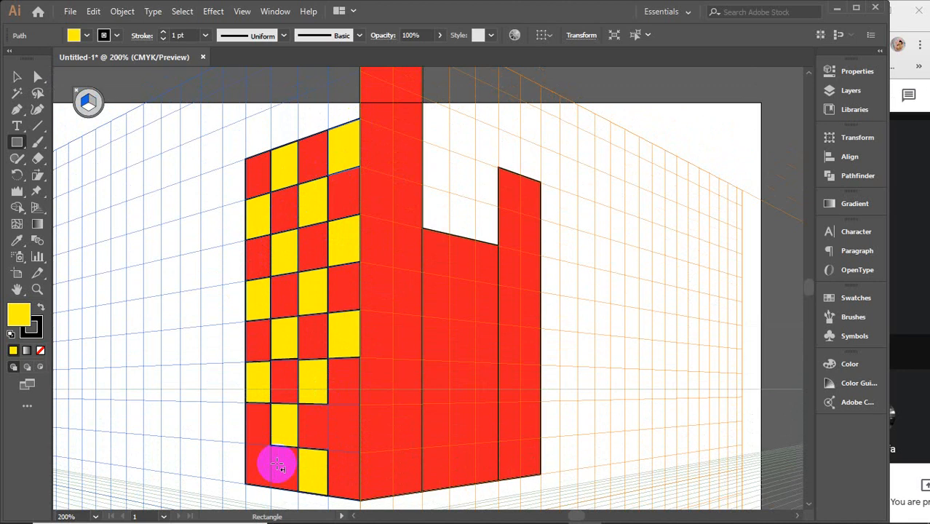
left_click_drag(267, 450, 240, 479)
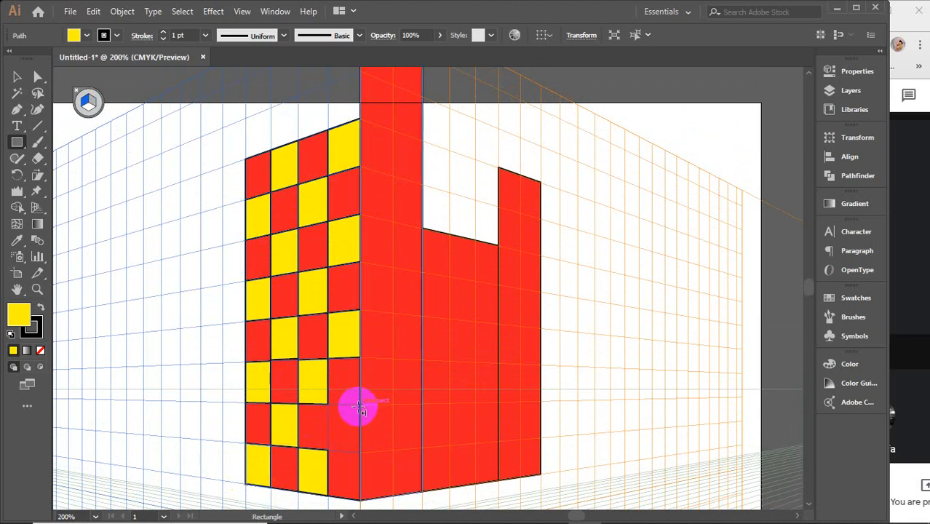
left_click_drag(359, 409, 328, 448)
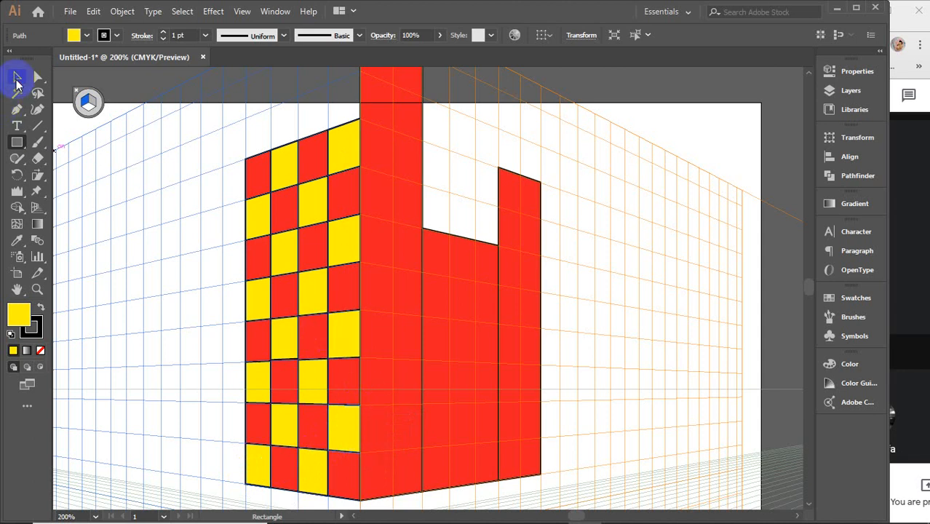
left_click(17, 79)
left_click(94, 262)
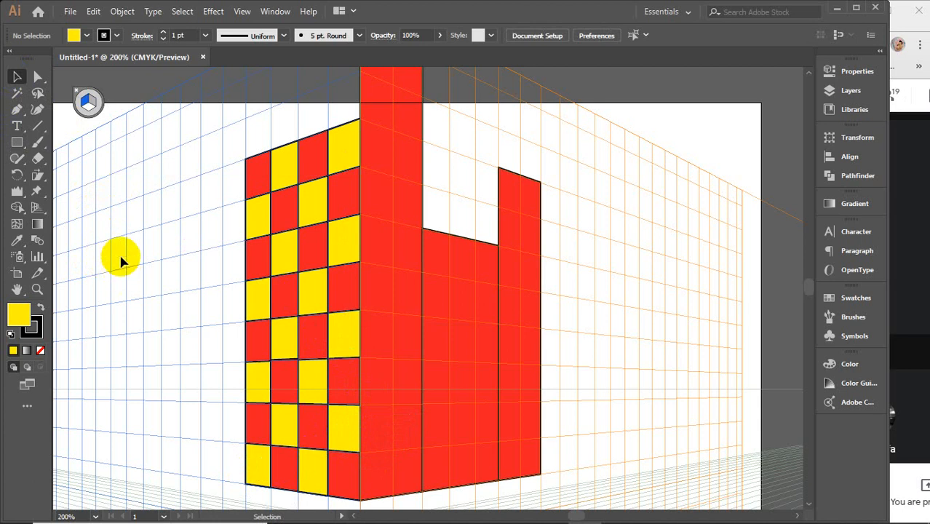
Step: Add a black text letter "T", enlarge it to about 57 pt and place it at the base of the middle right-hand wall
scroll(120, 251, "down", 1)
left_click_drag(141, 282, 187, 243)
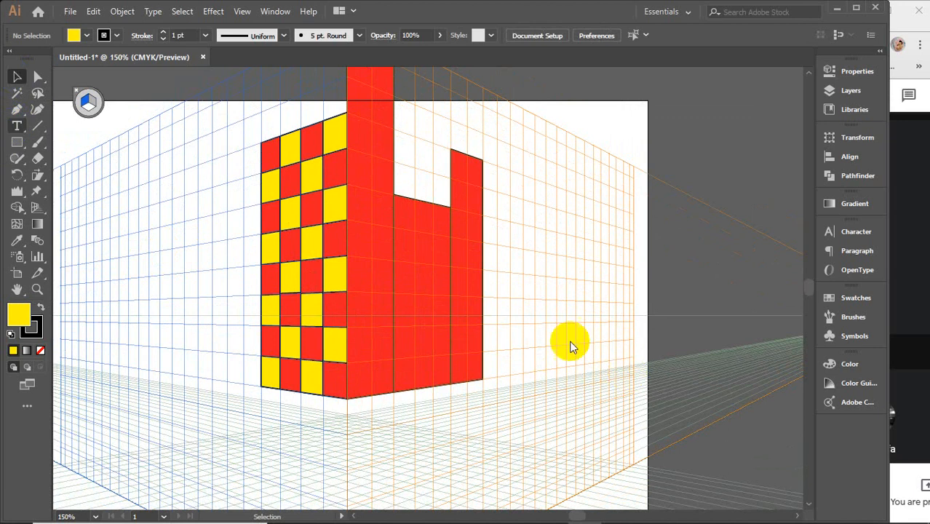
key("t")
left_click(545, 301)
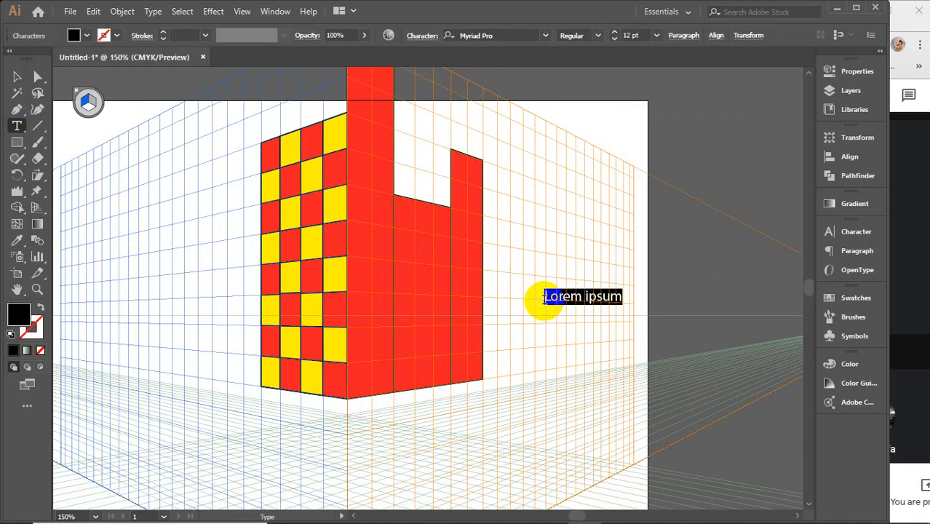
key("BackSpace")
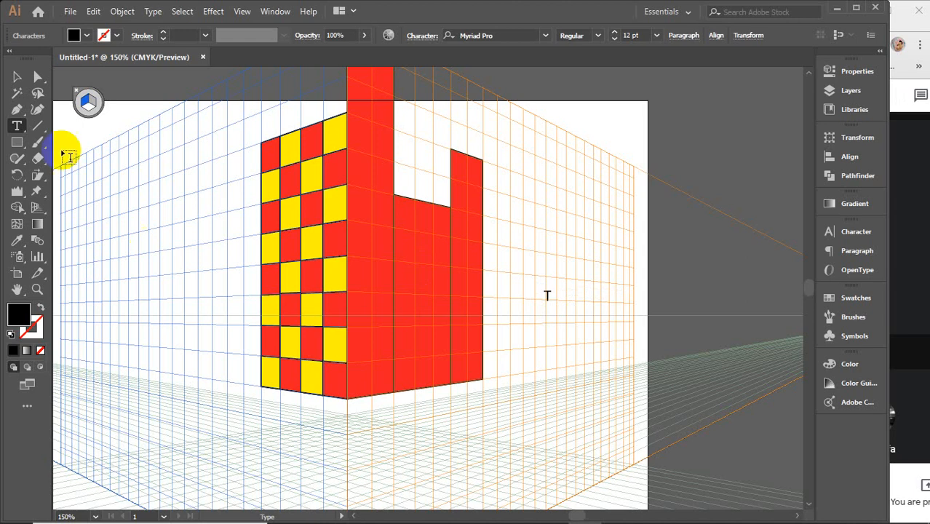
left_click(17, 77)
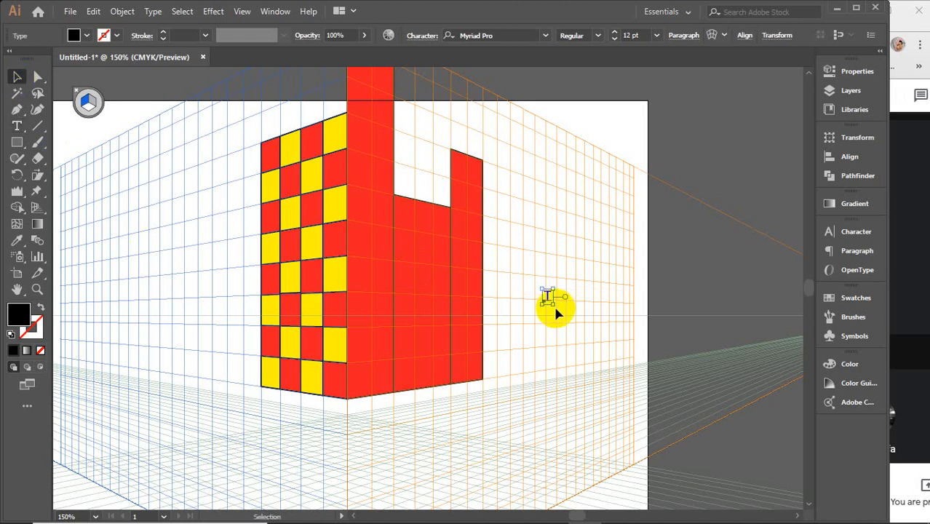
left_click_drag(551, 299, 610, 360)
left_click_drag(563, 313, 421, 354)
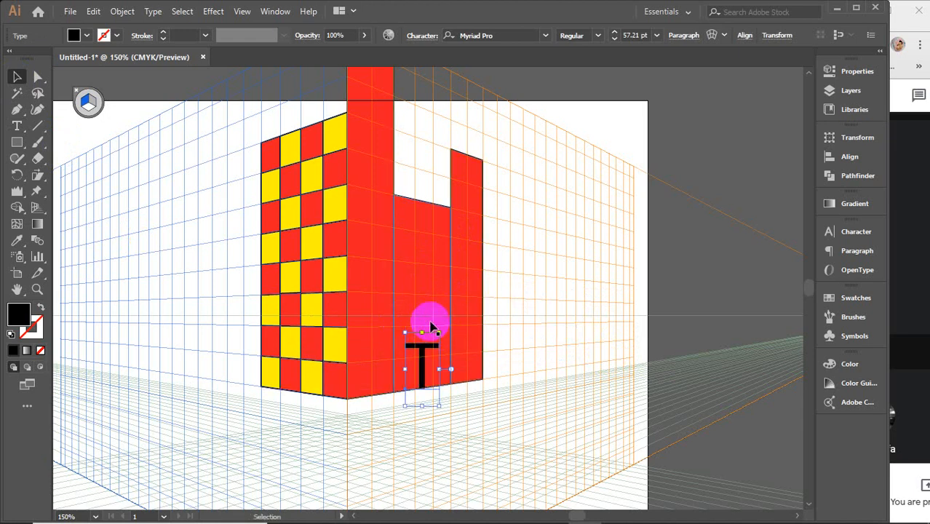
Step: Enlarge the letter T to about 99 pt and reposition it over the lower part of the middle right-hand wall
scroll(421, 358, "up", 2)
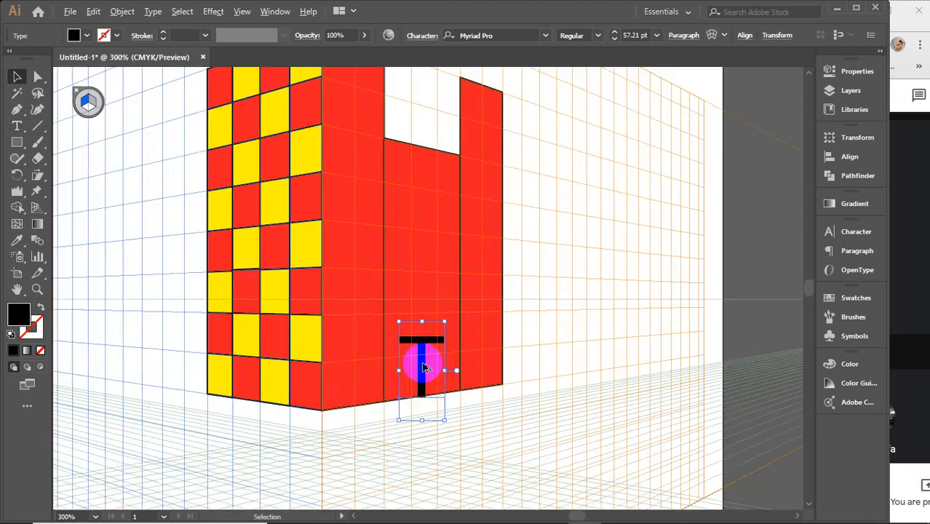
left_click_drag(424, 364, 421, 306)
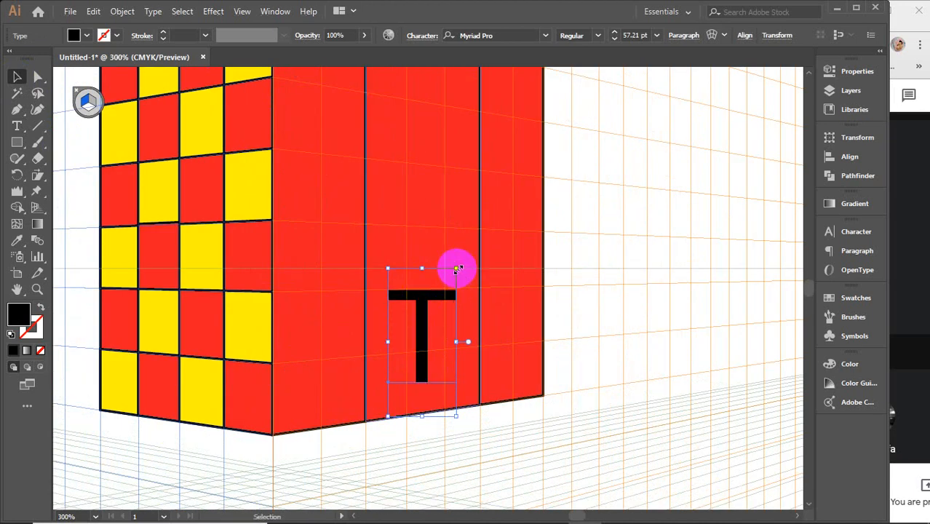
left_click_drag(456, 266, 565, 162)
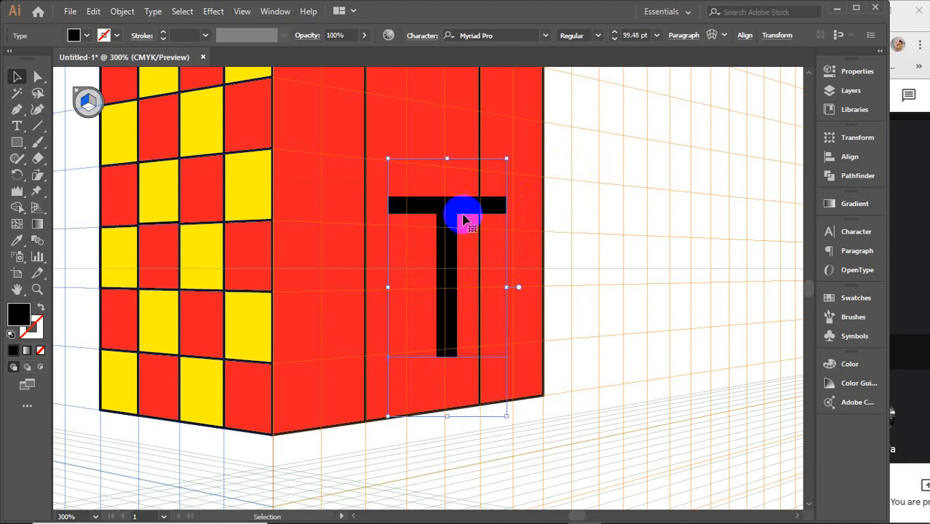
left_click_drag(460, 218, 447, 266)
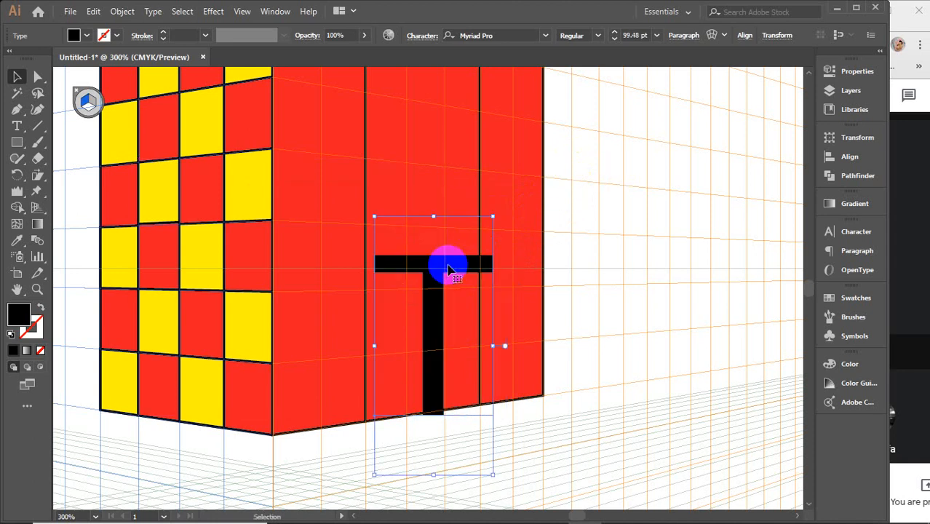
Step: Attach the letter T to the left grid plane with the Perspective Selection tool, keeping it over the middle right-hand wall
left_click(36, 210)
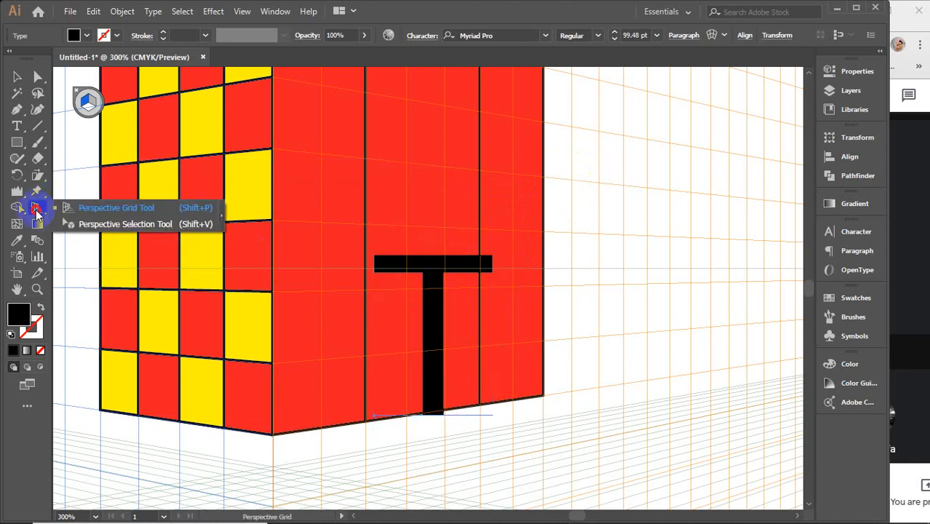
left_click(131, 226)
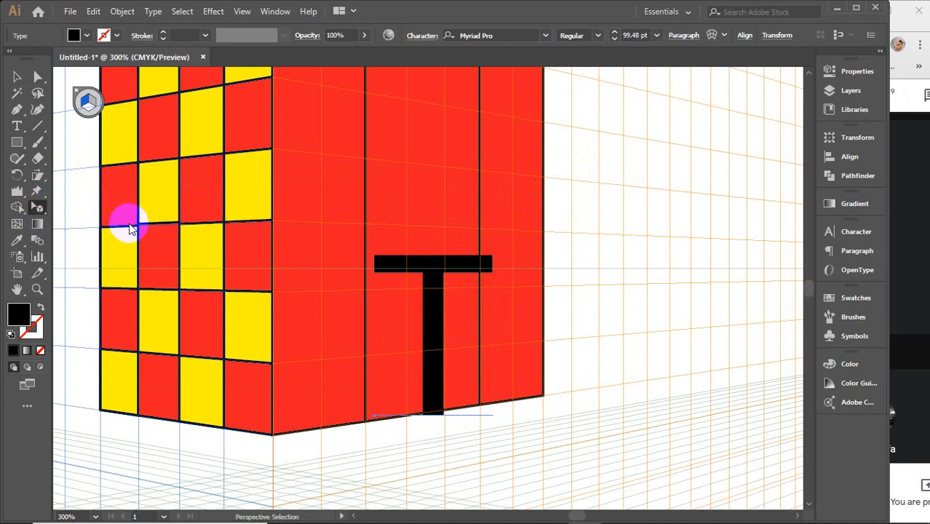
left_click(431, 270)
left_click_drag(433, 275, 416, 257)
scroll(417, 256, "down", 1)
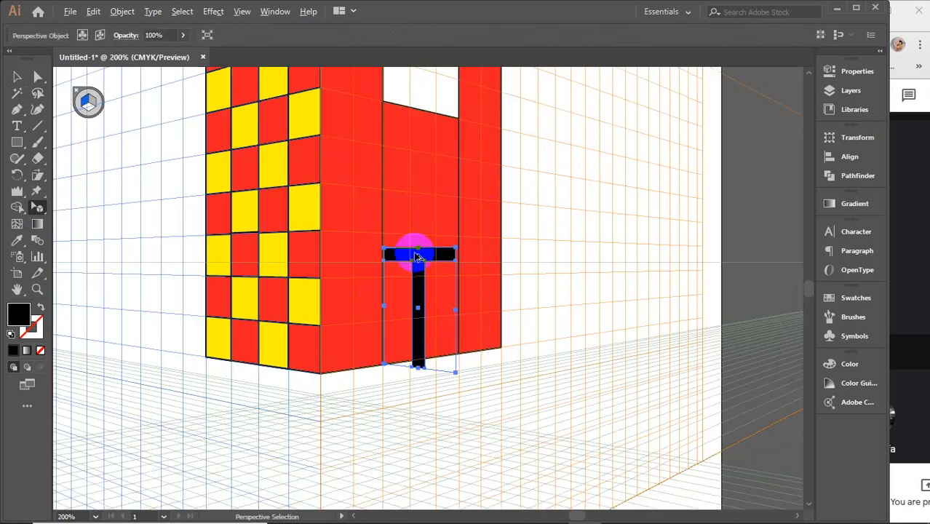
key("space")
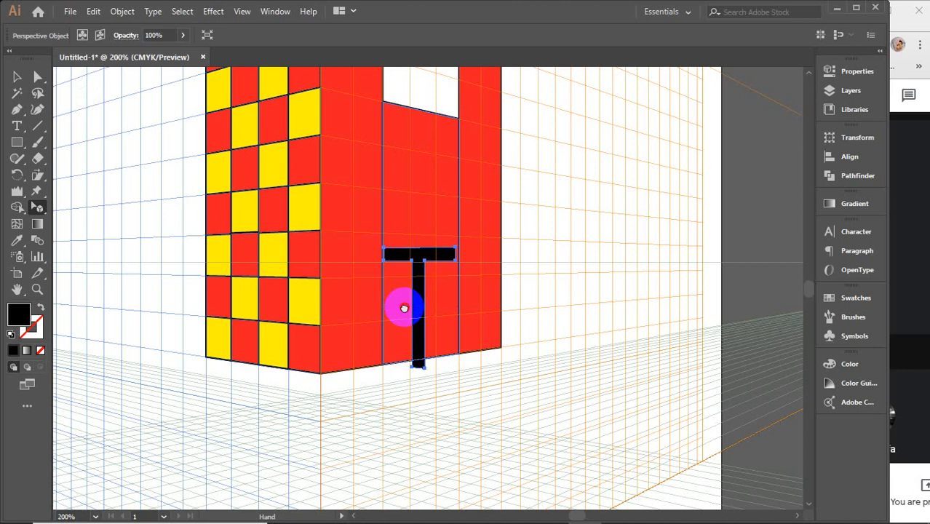
left_click_drag(404, 308, 492, 318)
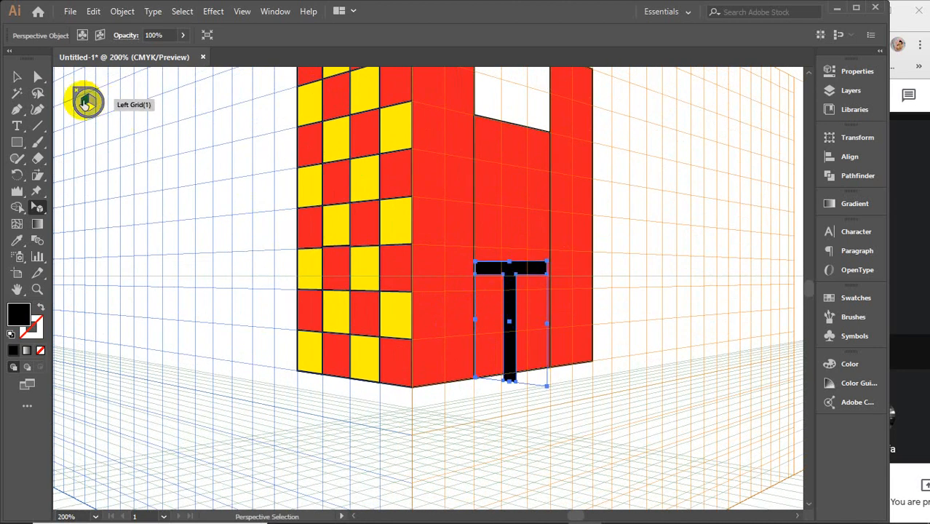
Step: Try moving the perspective letter T across to the left wall on the left grid plane, and delete it
left_click(86, 104)
mouse_move(523, 263)
left_mouse_down()
mouse_move(376, 258)
mouse_move(289, 243)
mouse_move(280, 285)
left_mouse_up()
key("Delete")
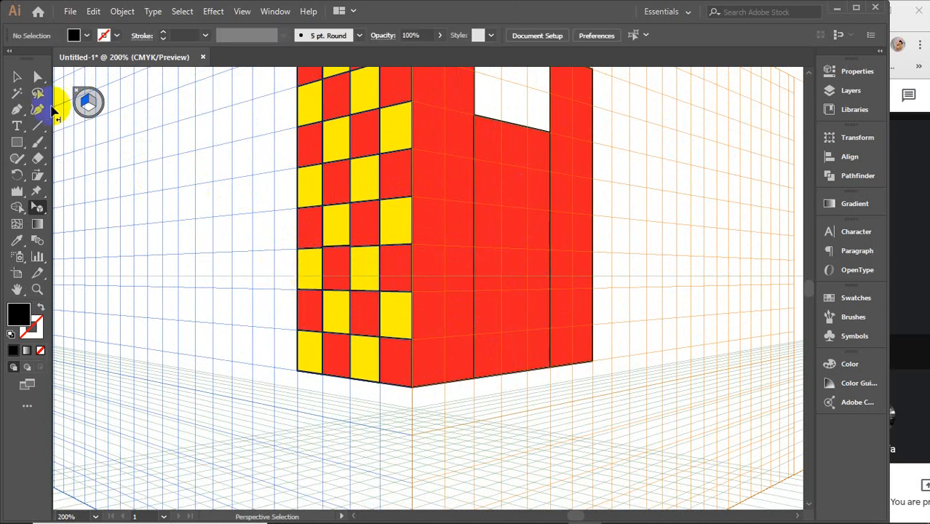
Step: Add a new black text letter "T" in the empty area beside the left wall and enlarge it to about 85 pt
left_click(16, 126)
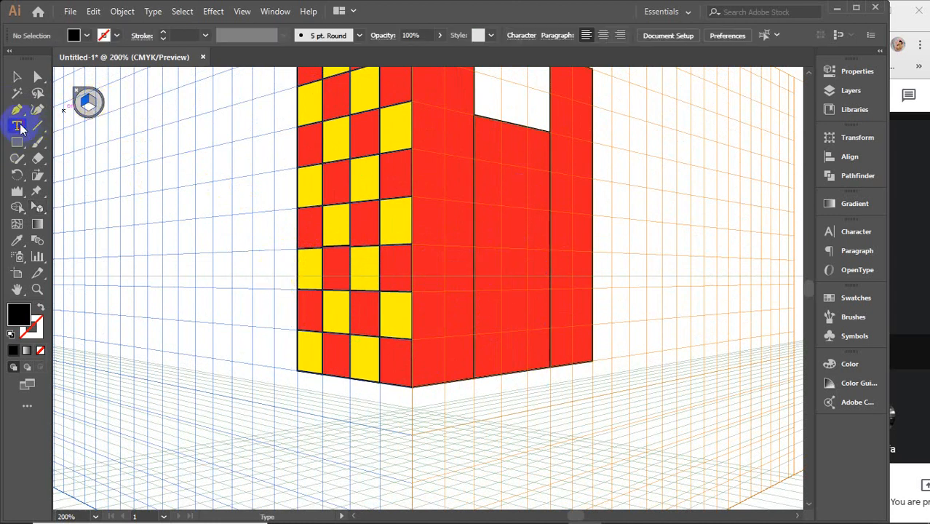
left_click(120, 212)
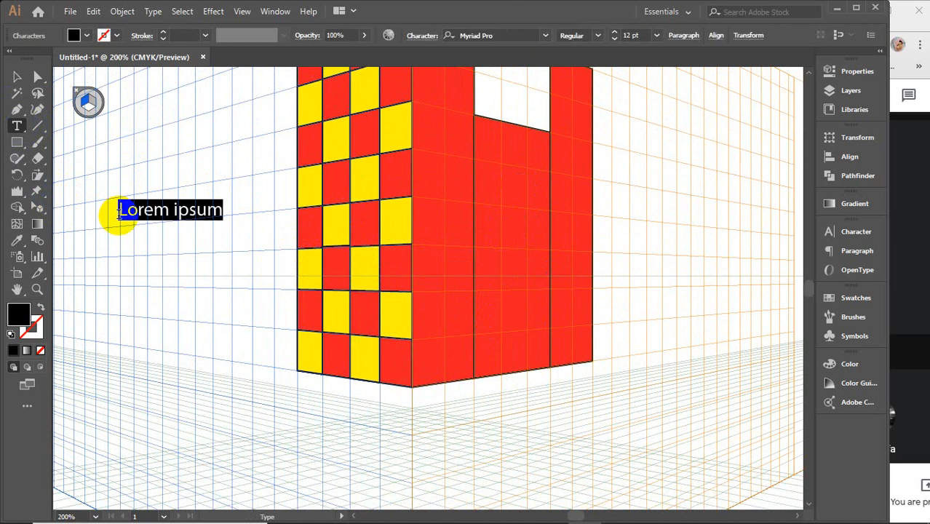
key("BackSpace")
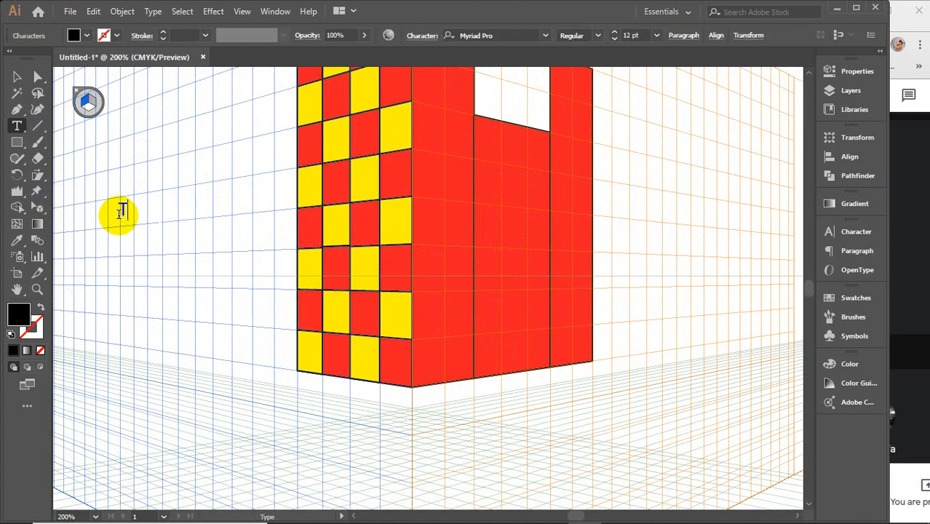
left_click(17, 76)
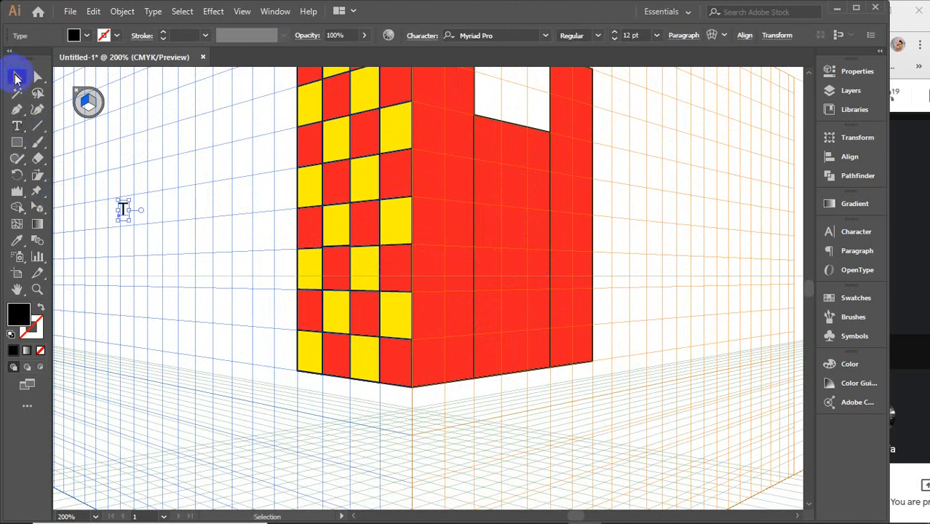
left_click_drag(127, 223, 195, 349)
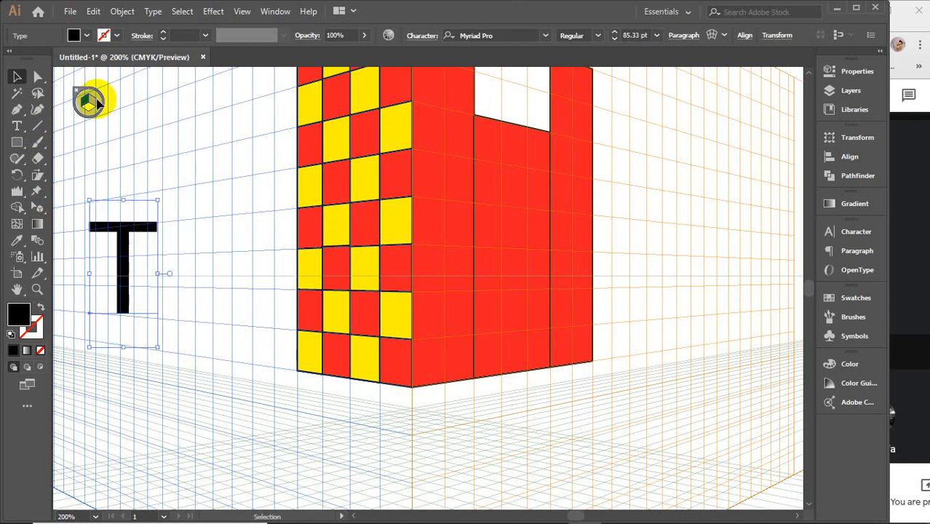
Step: Attach the letter T to the right grid plane with the Perspective Selection tool and stand it at the foot of the middle right-hand wall
left_click(89, 102)
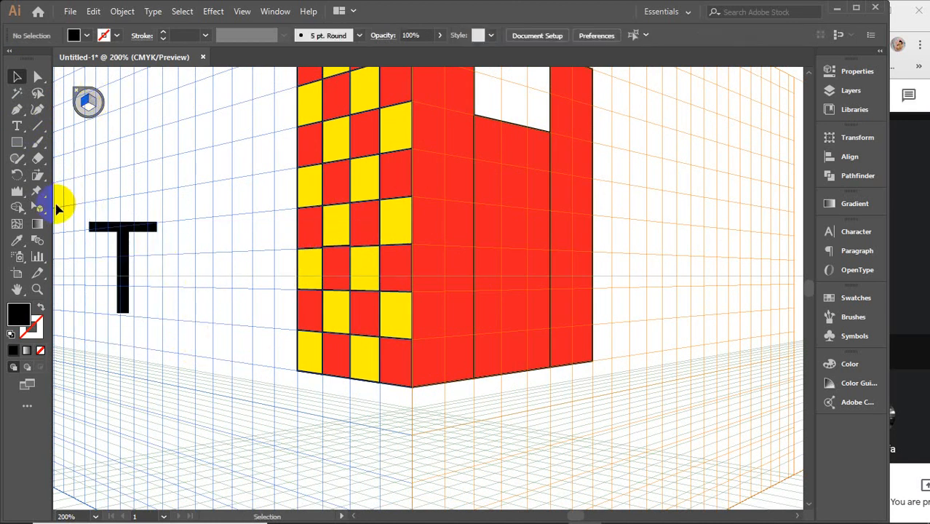
left_click(40, 207)
left_click_drag(41, 208, 138, 206)
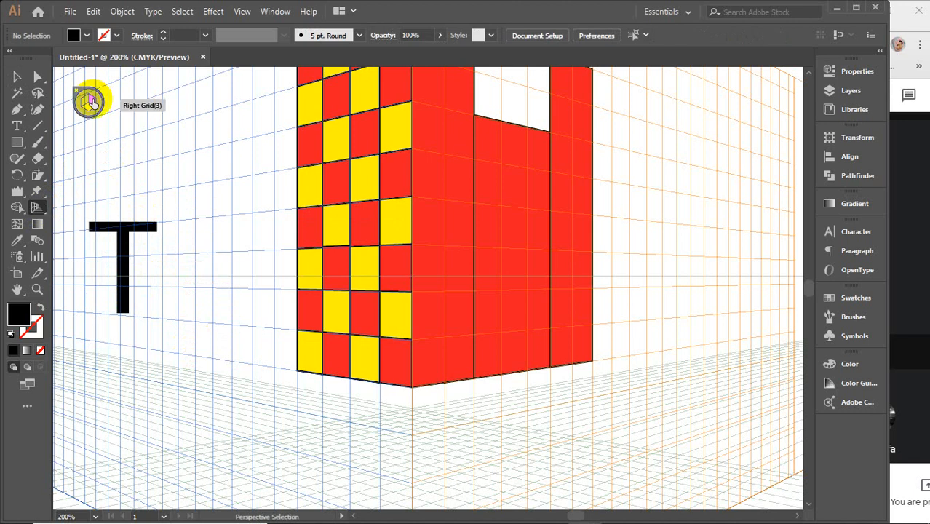
left_click(91, 102)
left_click_drag(36, 209, 493, 314)
key("Down")
key("Down")
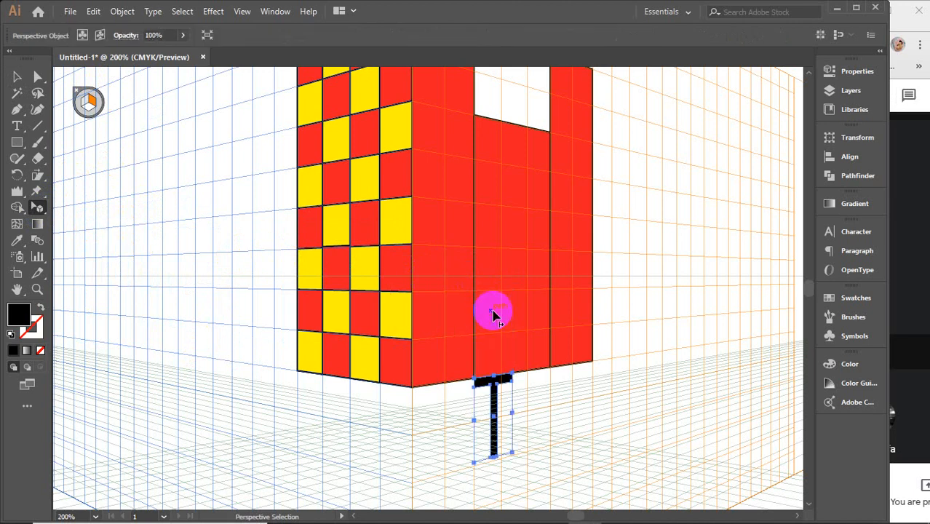
key("Up")
key("Up")
key("Up")
key("Up")
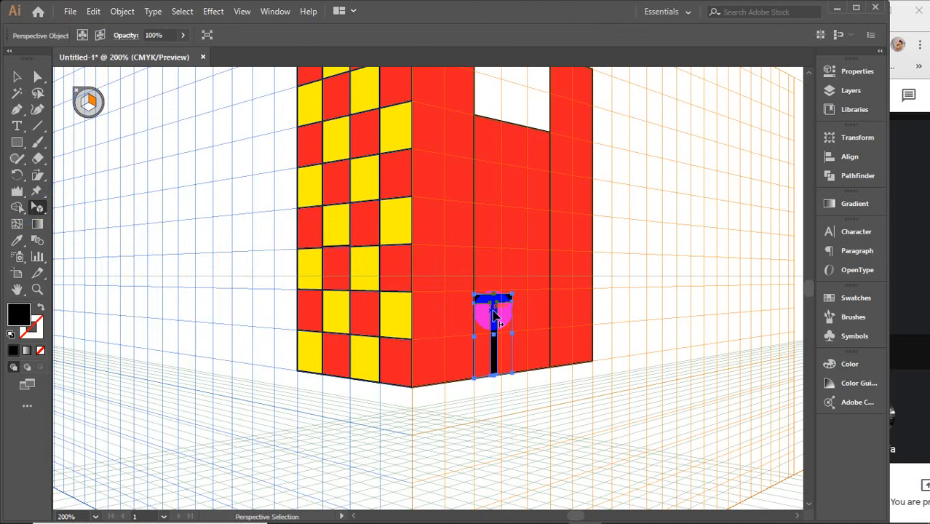
Step: Scale the perspective letter T from its upper corner so it spans the full width of the middle right-hand wall, and deselect it
scroll(519, 353, "up", 3)
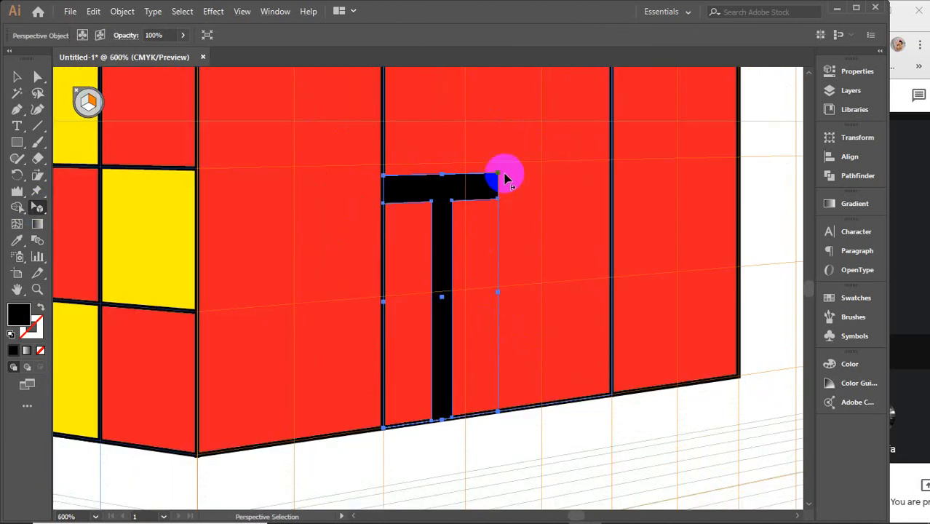
key("space")
left_click_drag(547, 196, 512, 332)
left_click_drag(467, 314, 578, 213)
scroll(579, 213, "down", 1)
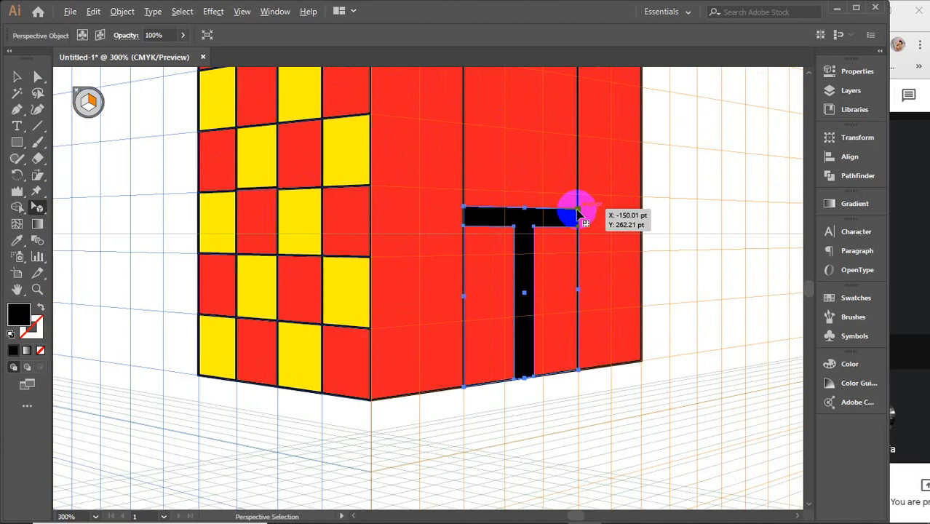
scroll(578, 211, "down", 3)
left_click_drag(646, 220, 519, 268)
left_click(607, 134)
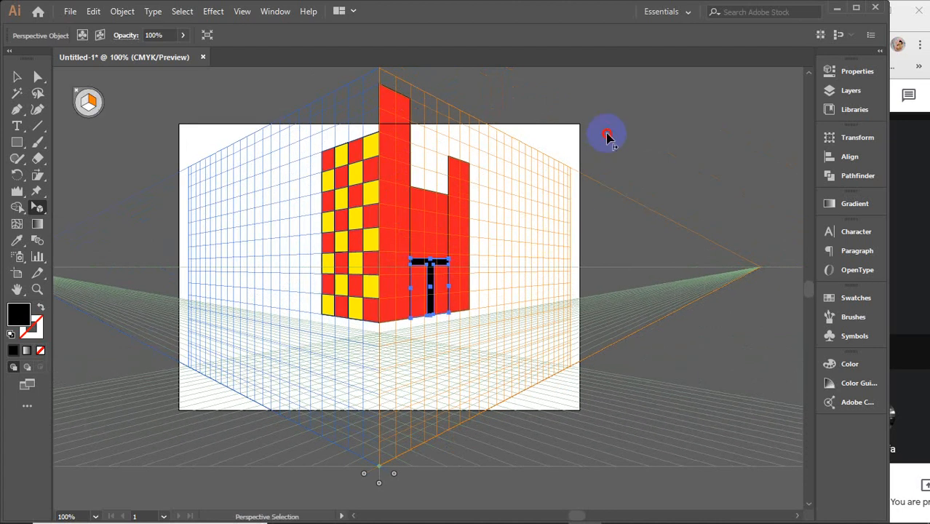
Step: Add the black text "TEXT" in the empty area beside the right-hand wall and enlarge it to about 44 pt
left_click(17, 126)
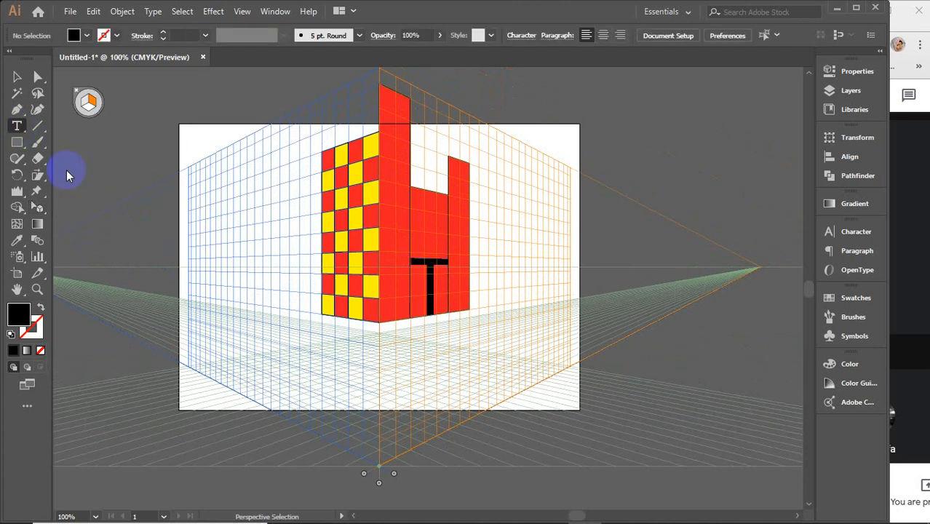
left_click(497, 268)
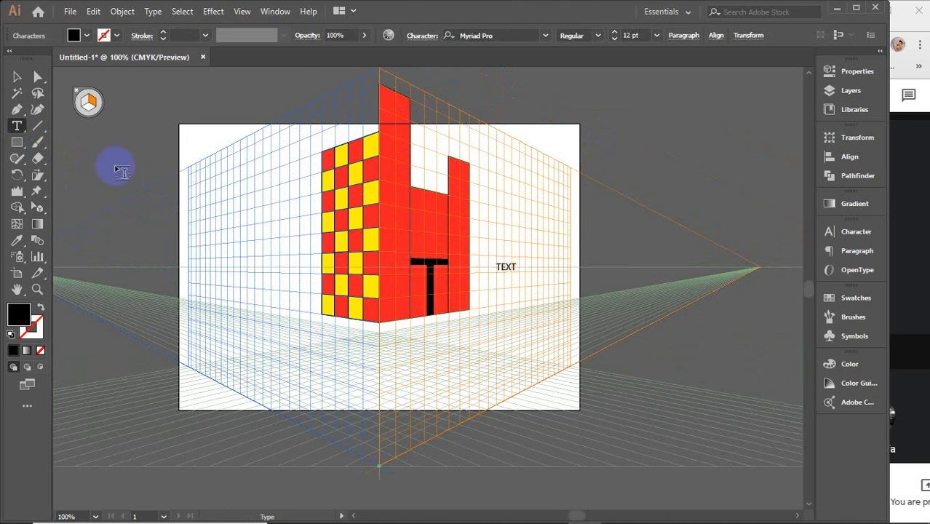
left_click(17, 77)
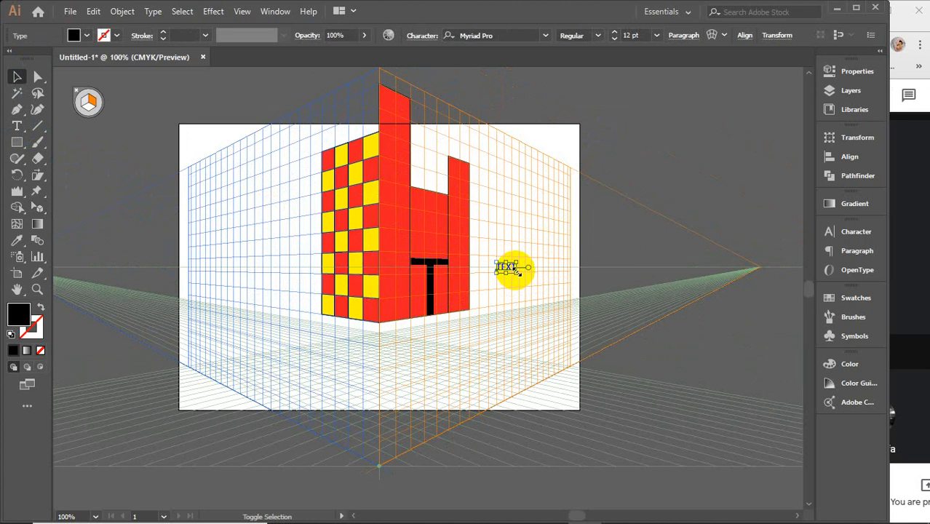
left_click_drag(515, 268, 550, 290)
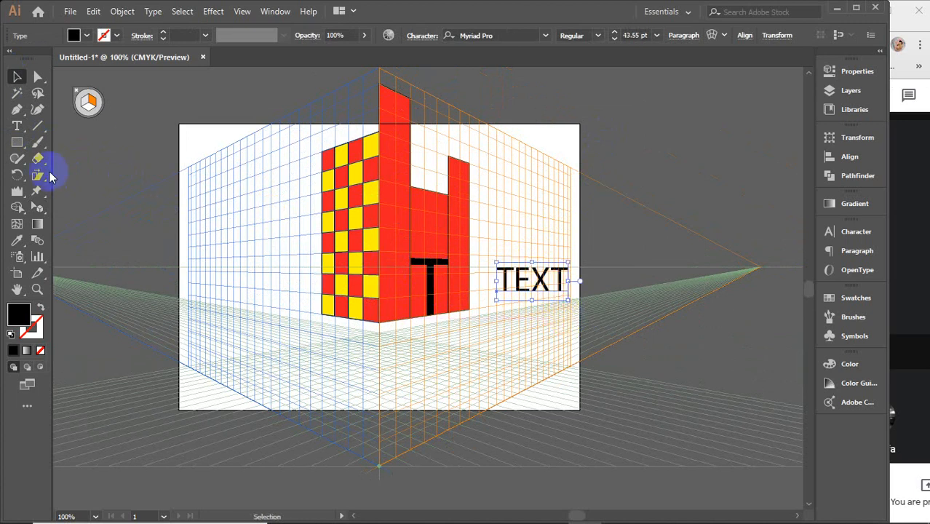
Step: Attach the word TEXT to the right grid plane with the Perspective Selection tool, placing it against the base of the outer right-hand wall
left_click_drag(40, 209, 133, 229)
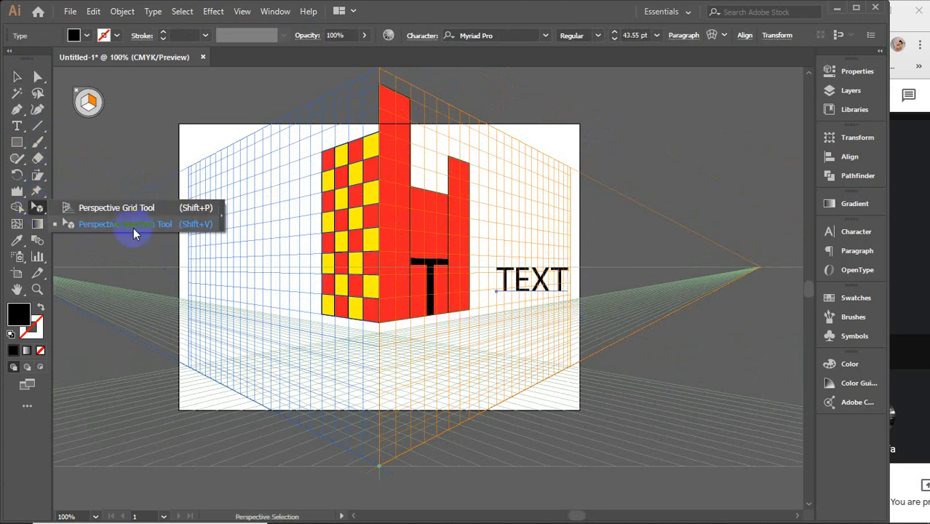
left_click(554, 321)
left_click(545, 282)
left_click_drag(550, 285, 562, 258)
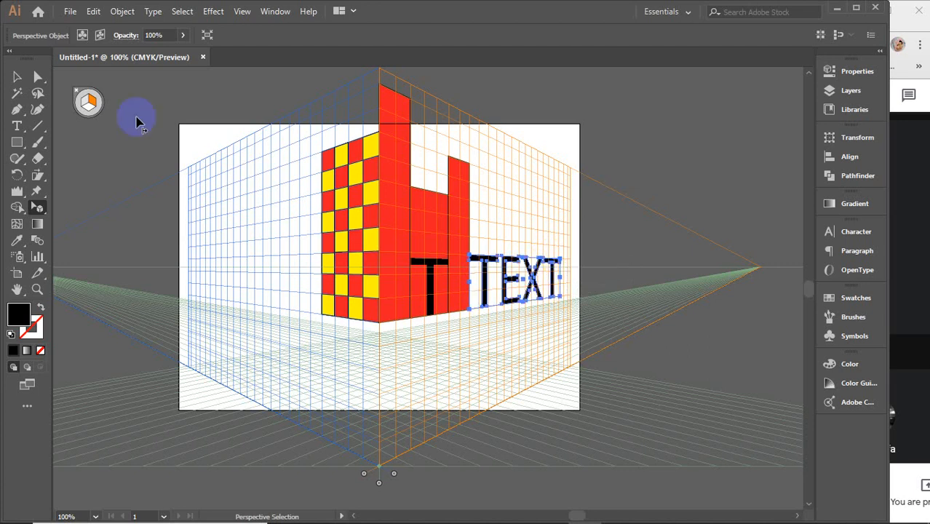
left_click(18, 76)
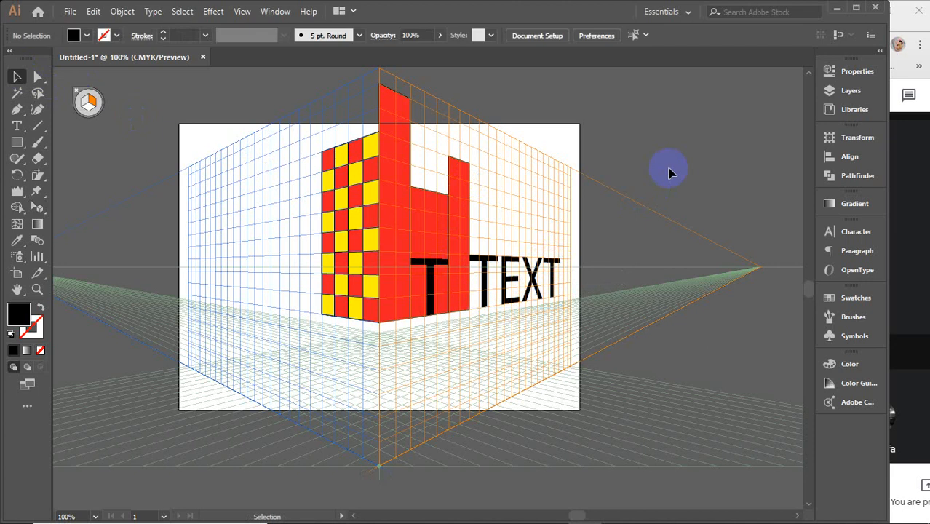
Step: Hide the perspective grid and return to the Selection tool
left_click(38, 174)
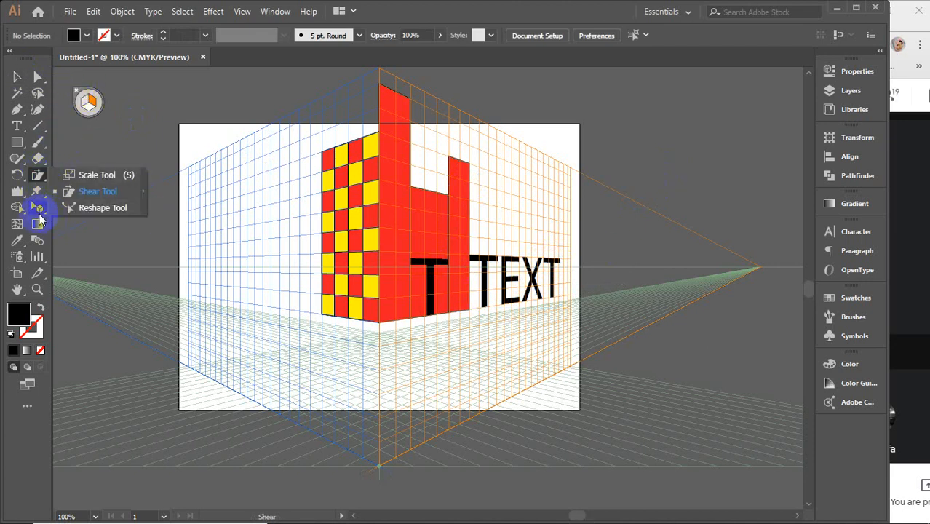
left_click(37, 210)
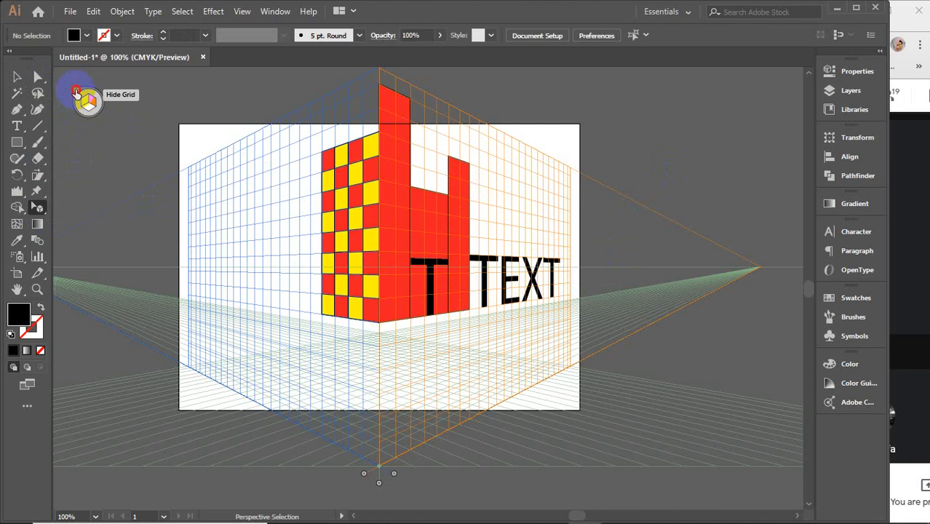
left_click(76, 91)
left_click(17, 77)
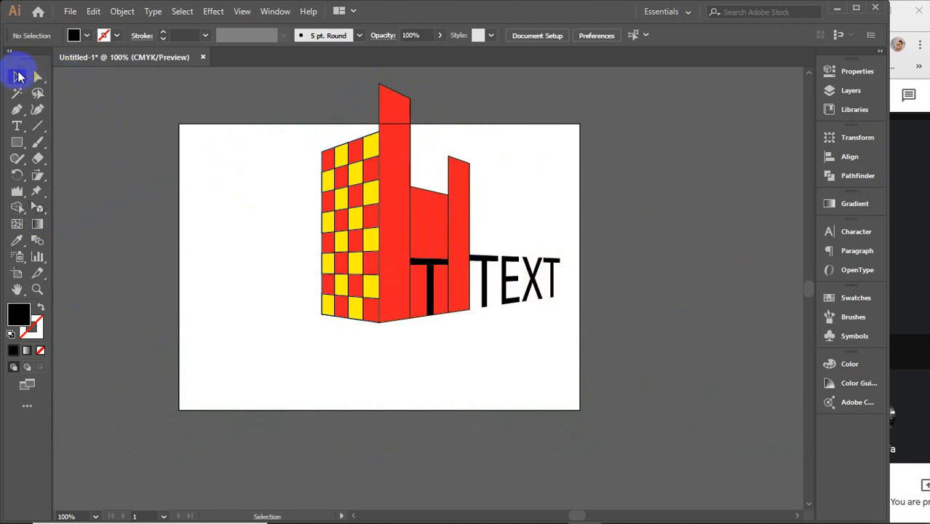
Step: Move the whole building and lettering about 0.86 in down and towards the artboard's centre, accepting expansion of the perspective objects
left_click_drag(255, 128, 392, 307)
left_click(385, 291)
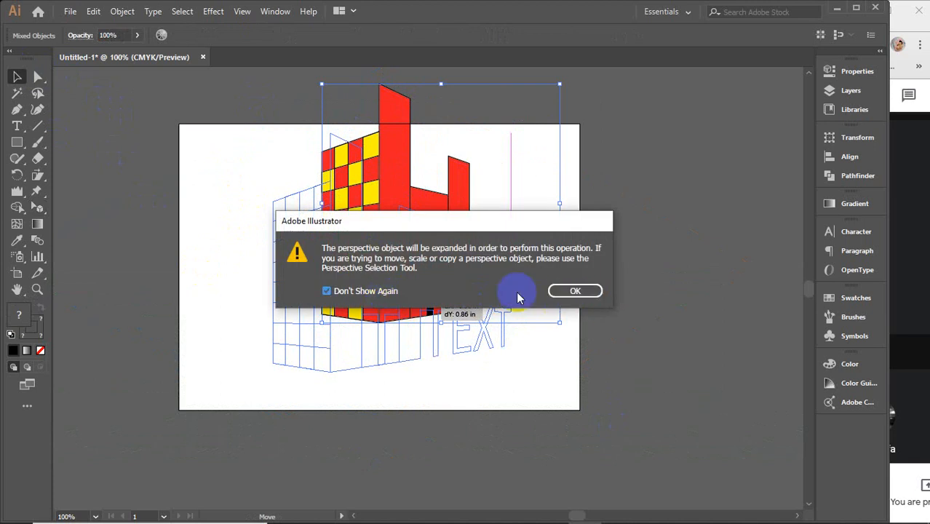
left_click(572, 290)
left_click(571, 259)
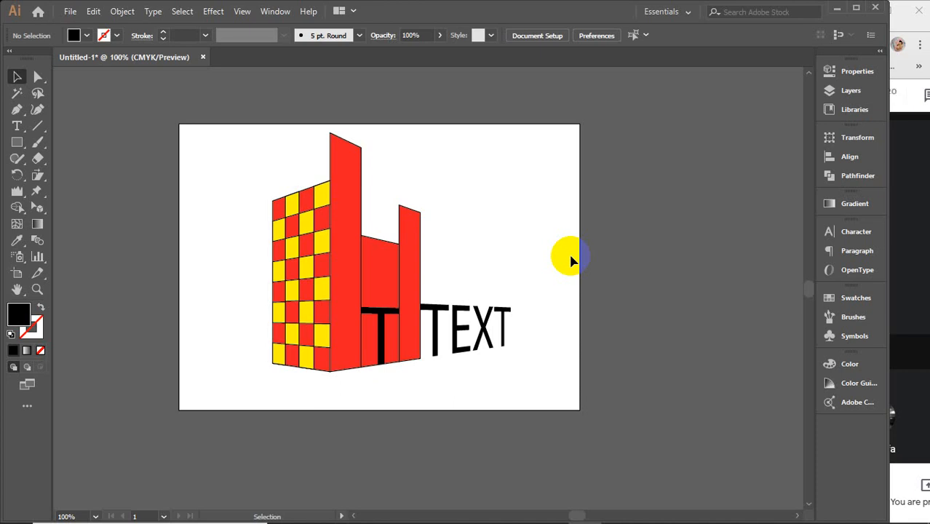
Step: Delete the entire building and its lettering from the artboard
left_click_drag(203, 149, 570, 413)
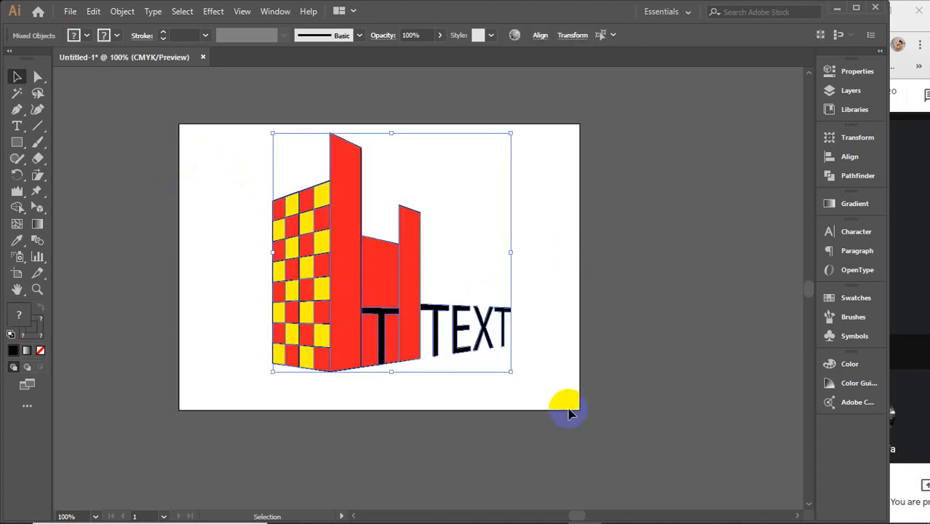
key("Delete")
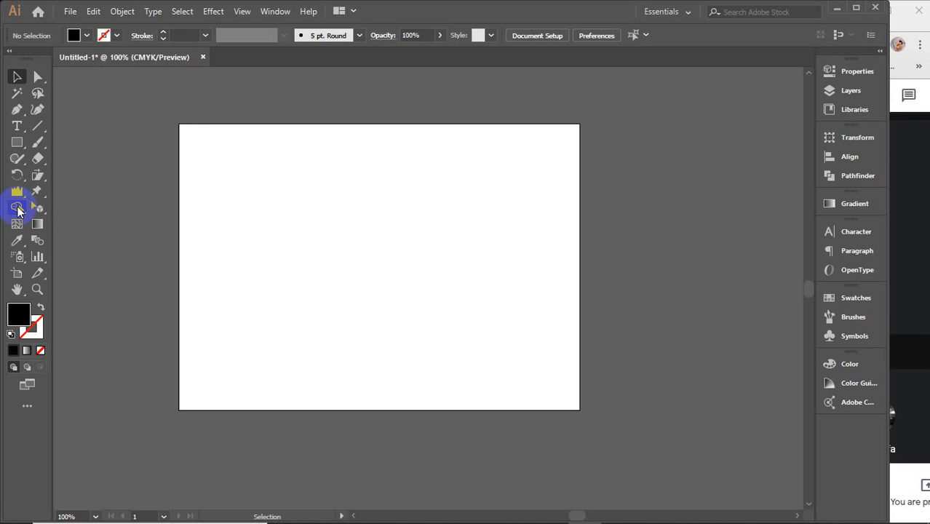
Step: Switch to Google Meet to look through the meeting's participant list, close it and return to Illustrator
left_click(912, 276)
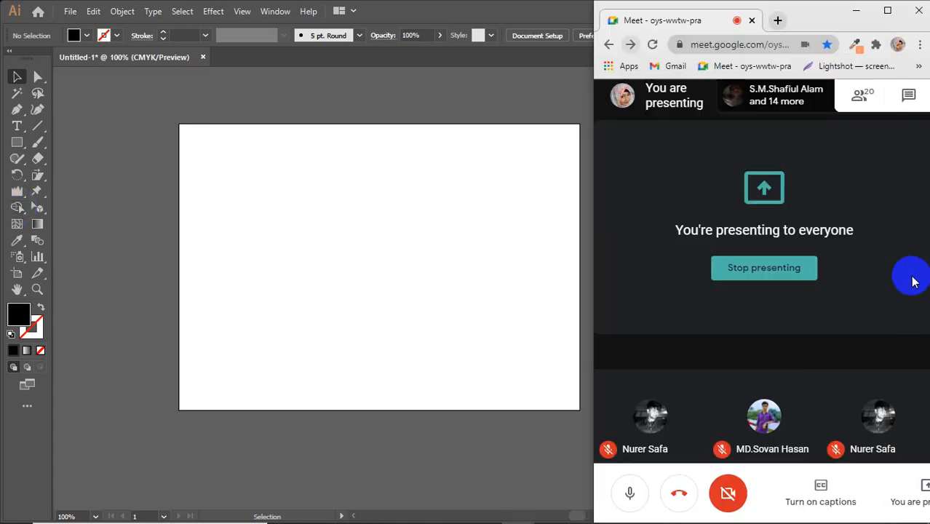
left_click(866, 97)
scroll(832, 336, "down", 4)
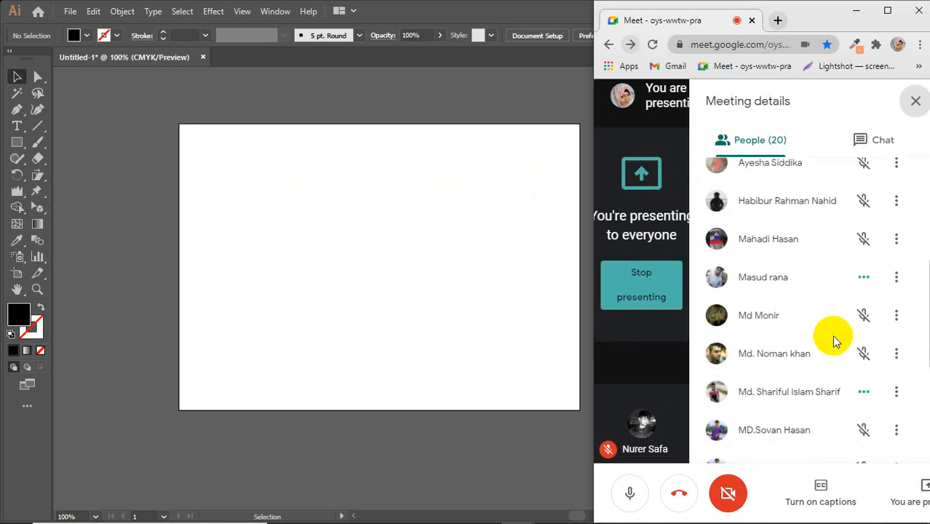
scroll(832, 335, "down", 3)
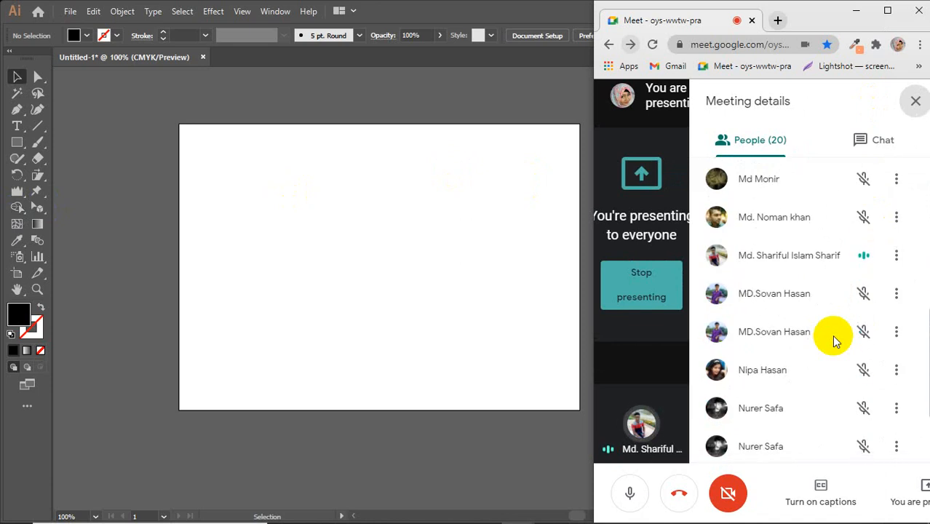
scroll(832, 335, "down", 3)
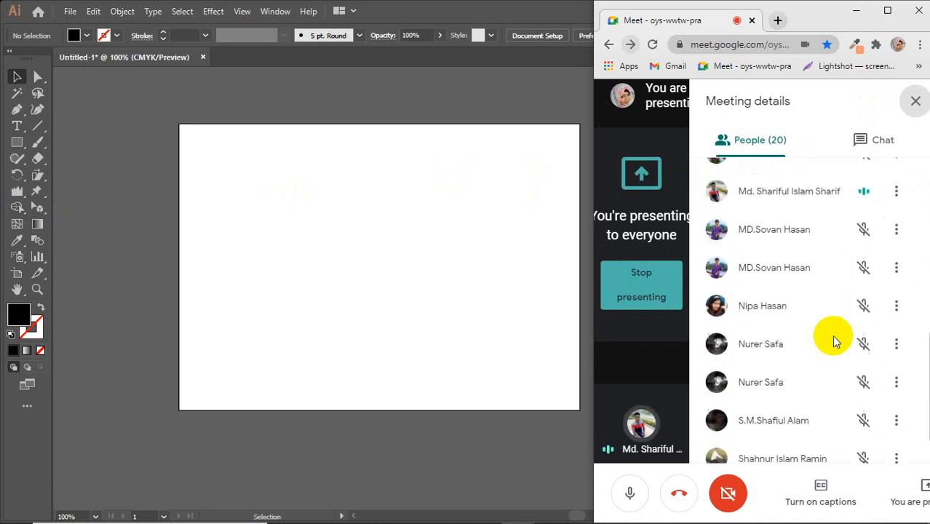
left_click(915, 106)
left_click(477, 212)
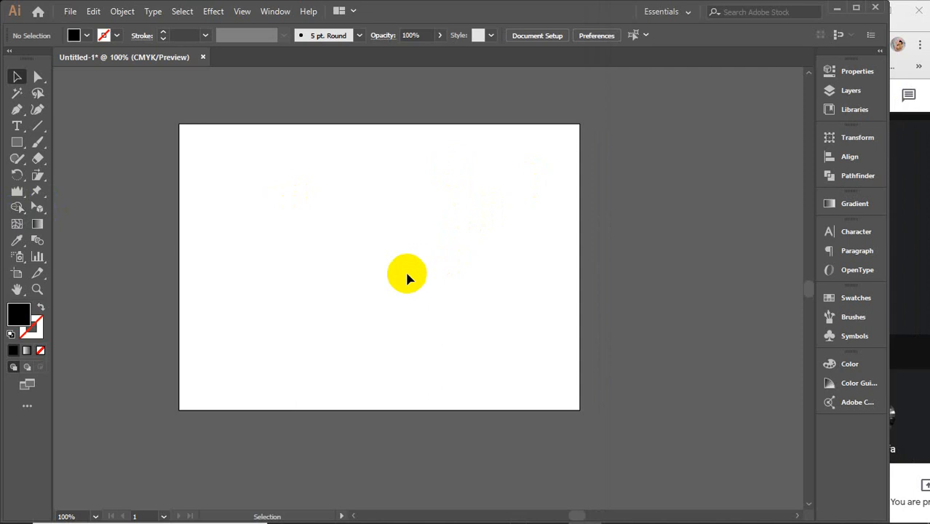
Step: Switch to the Chrome window with the logo image results and search Google Images for "apple"
mouse_move(477, 505)
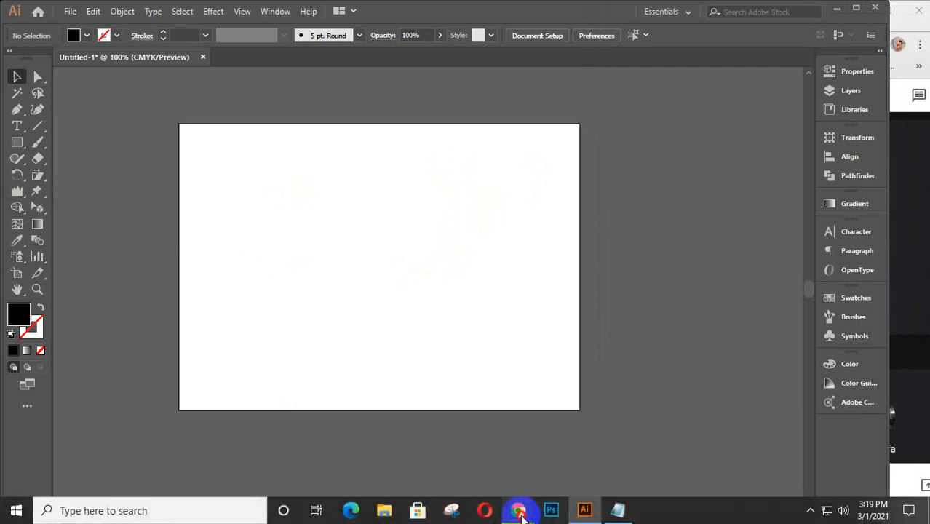
mouse_move(521, 514)
left_click(600, 436)
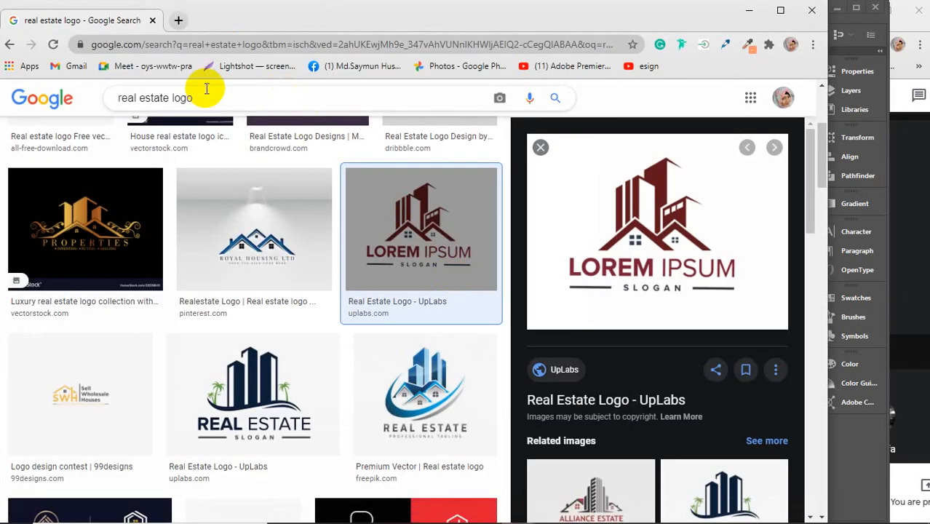
left_click_drag(207, 89, 99, 95)
type("a")
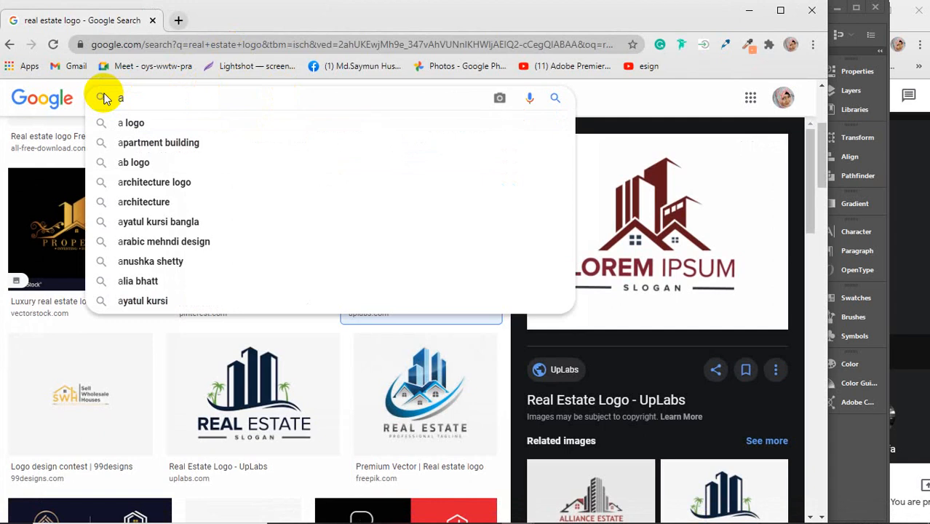
type("pple")
key("Return")
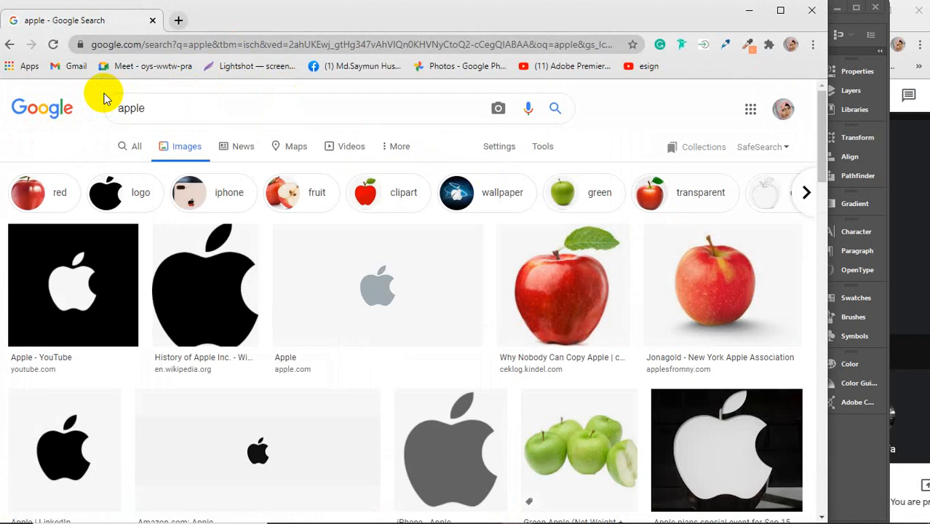
Step: Search Google for "mesh tool illustrator" in a new browser tab and show the image results
left_click(178, 20)
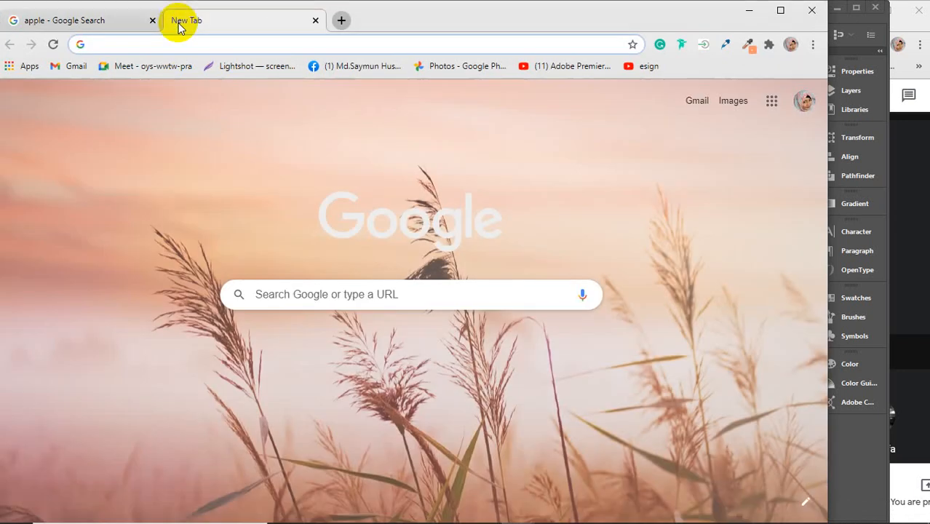
type("mes")
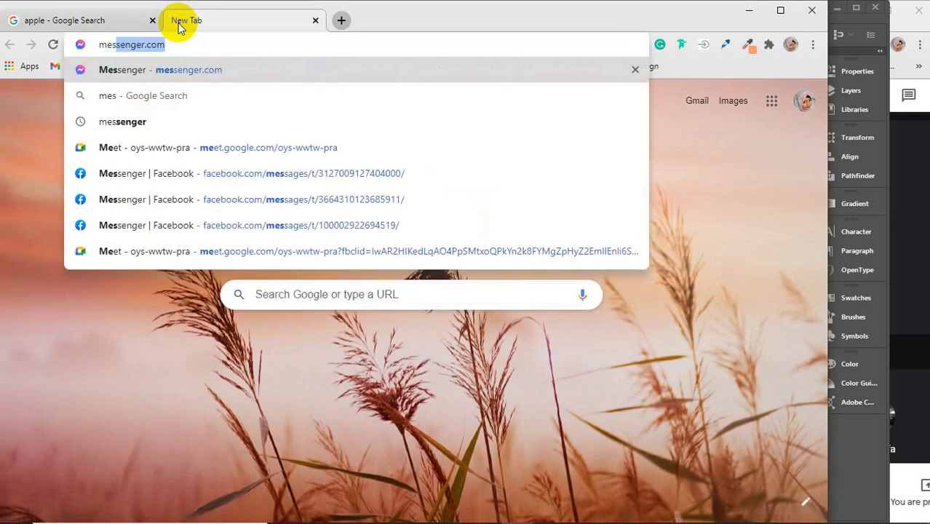
type("h")
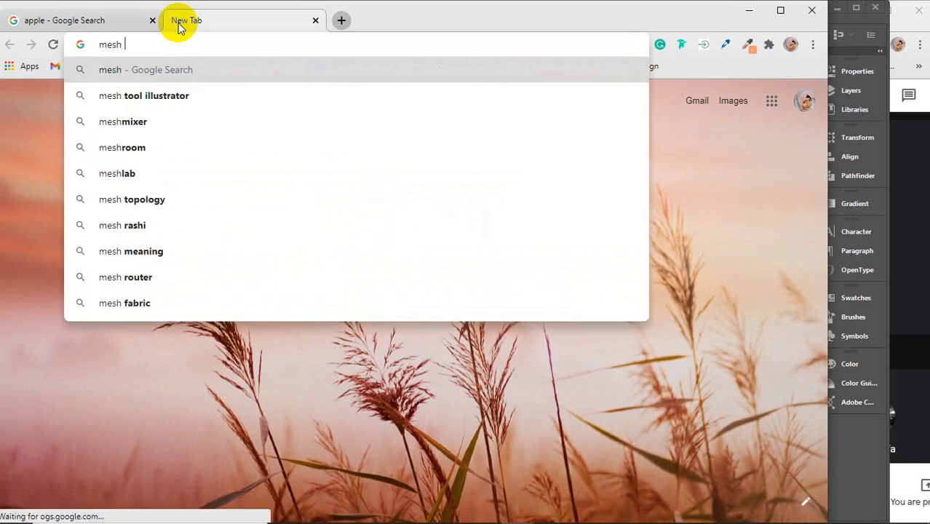
key("Down")
key("Return")
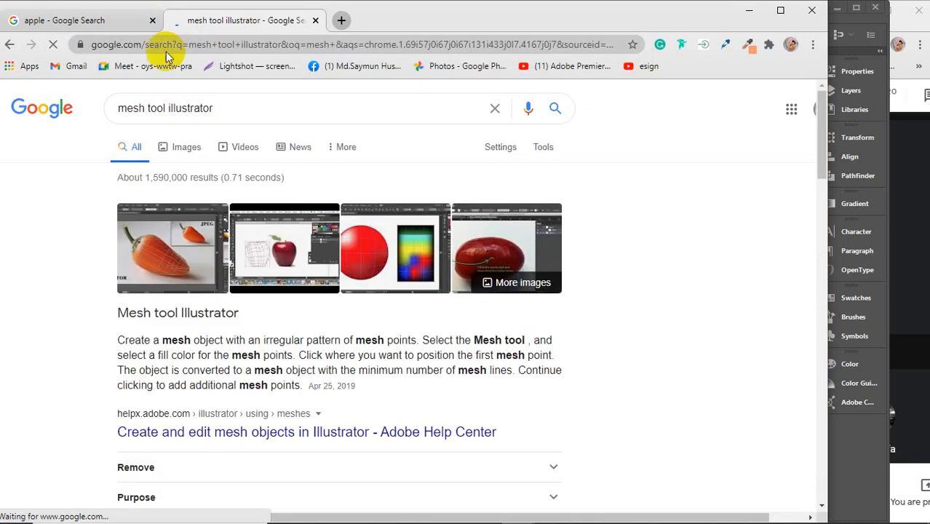
left_click(172, 149)
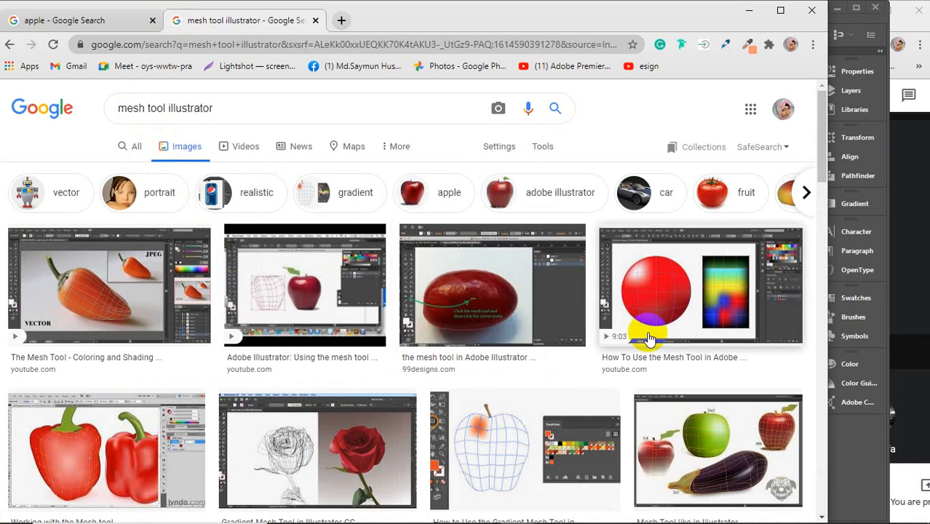
Step: Preview mesh tool example images in the results, including the rose, red peppers, mesh-lined apples, eggplant and red fruit tutorials
left_click(322, 465)
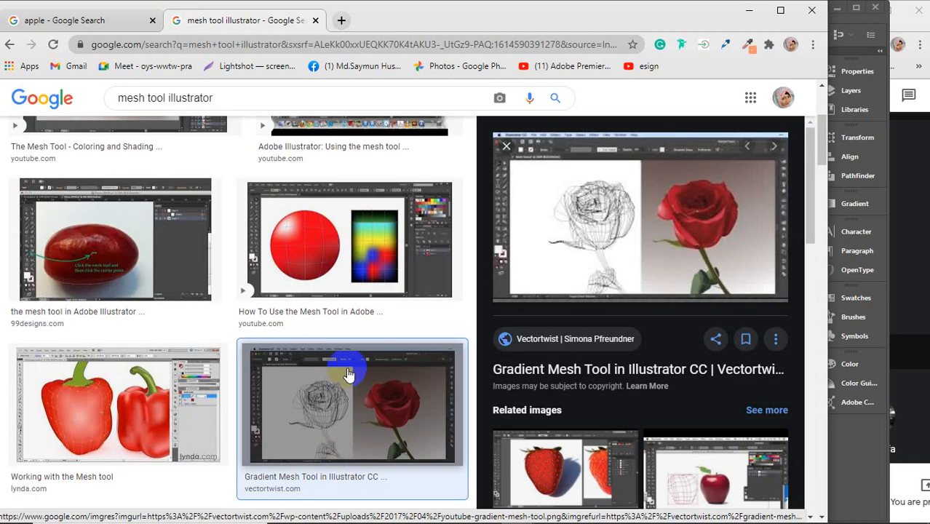
left_click(135, 401)
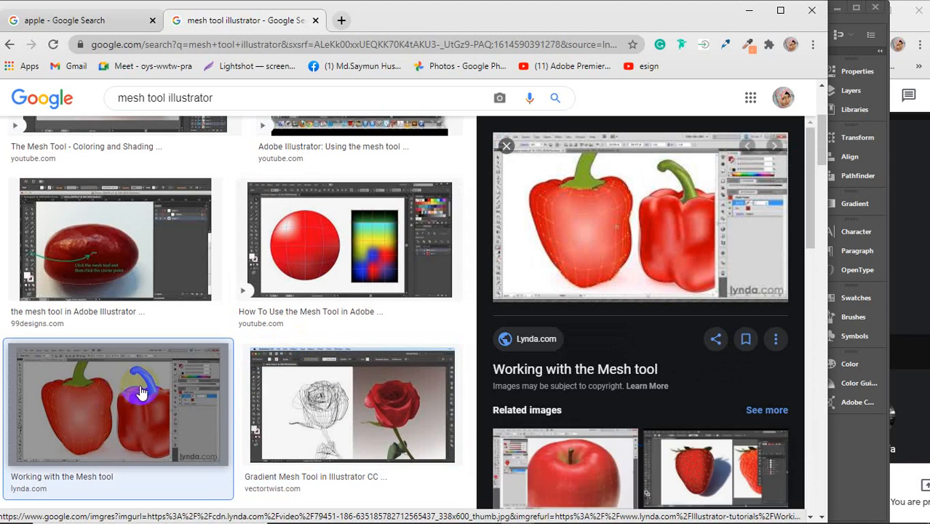
scroll(664, 271, "down", 2)
scroll(656, 271, "down", 3)
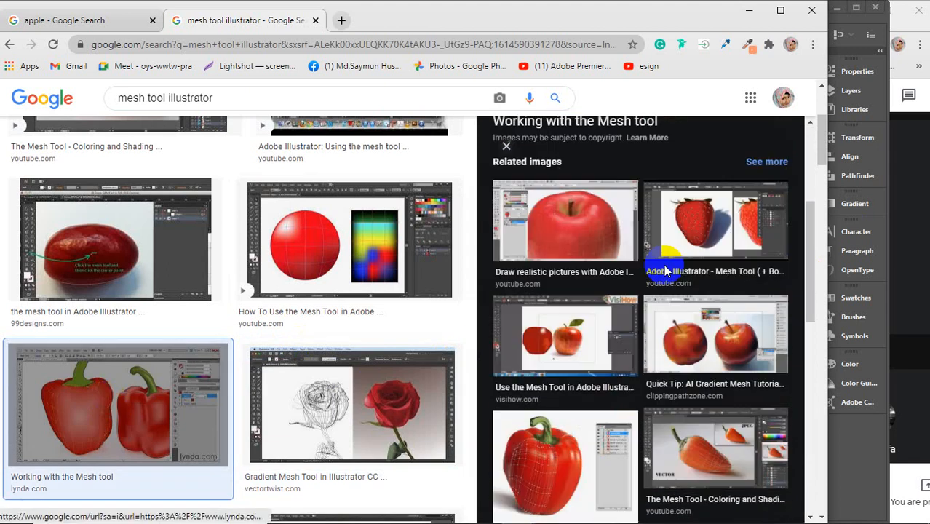
left_click(565, 300)
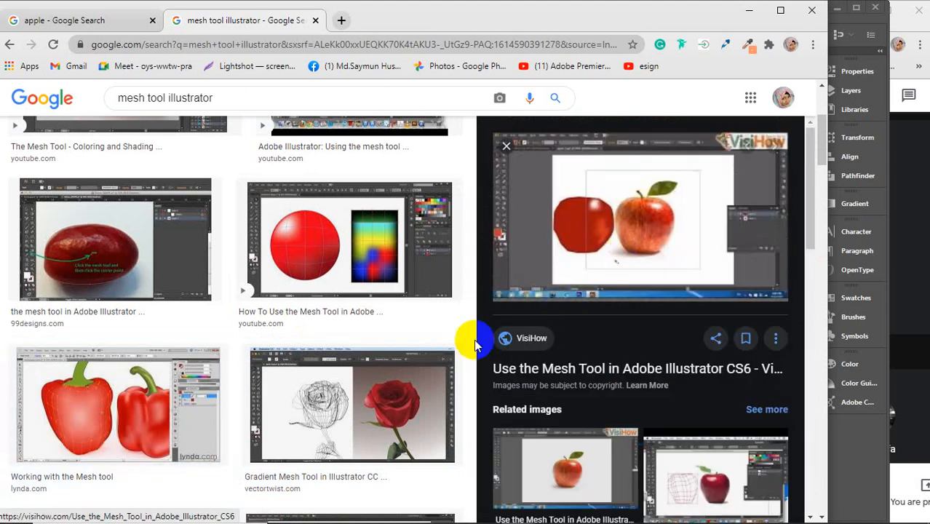
scroll(328, 332, "down", 4)
left_click(332, 336)
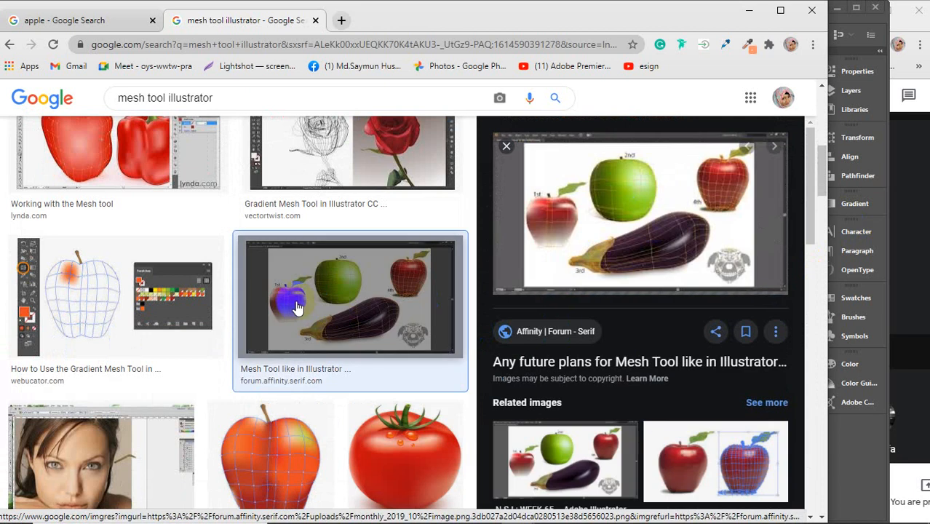
scroll(295, 308, "down", 2)
left_click(300, 319)
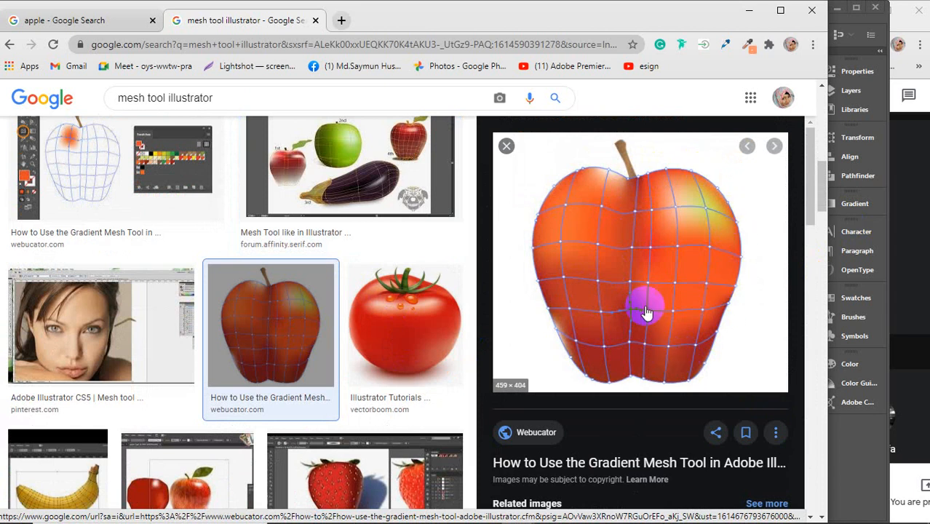
scroll(379, 309, "down", 5)
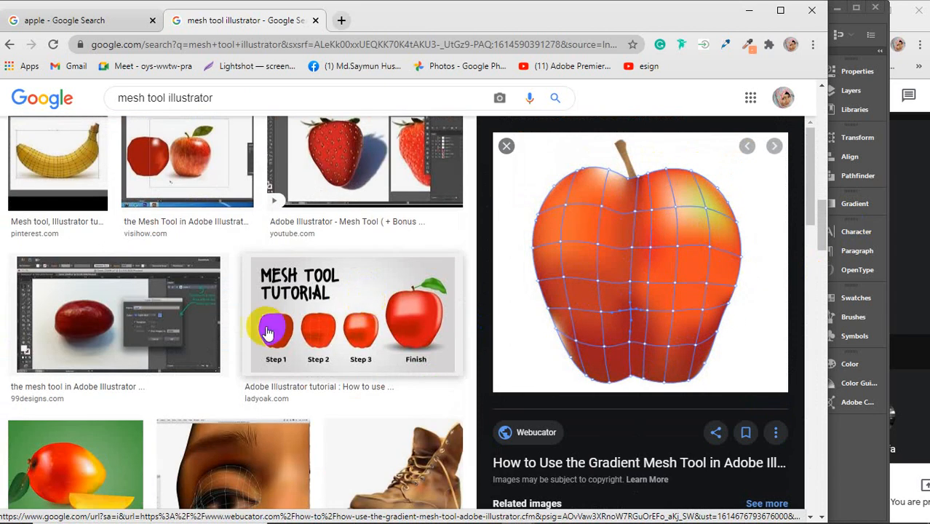
left_click(156, 316)
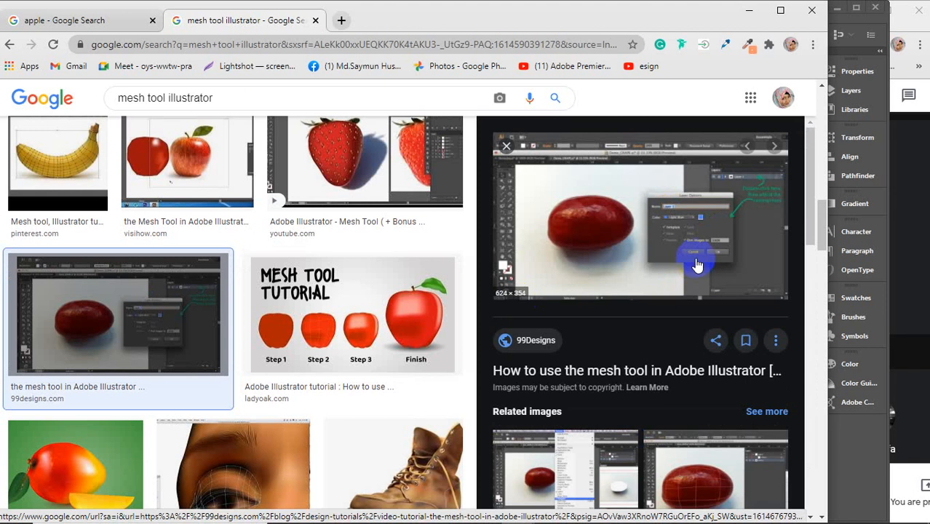
Step: Switch to Illustrator to look at the tools grouped with the Shape Builder tool, and return to Chrome
mouse_move(458, 522)
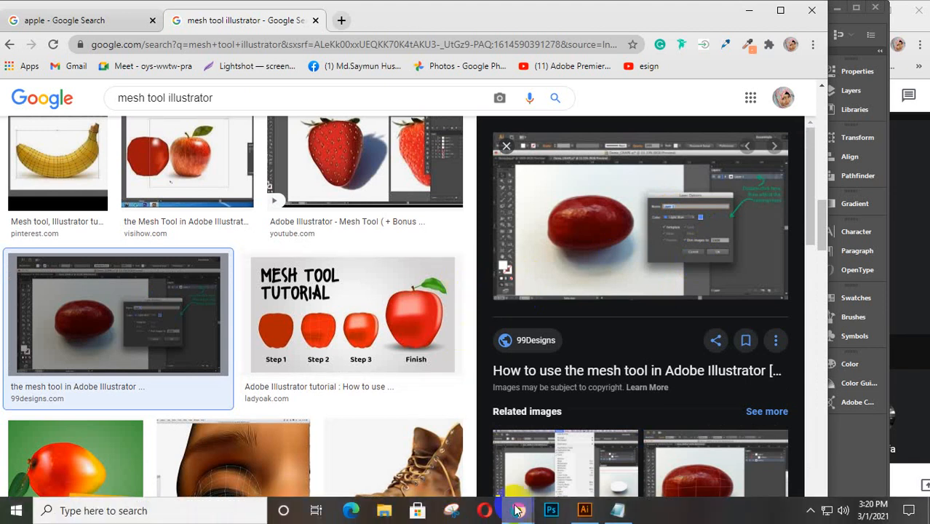
left_click(583, 510)
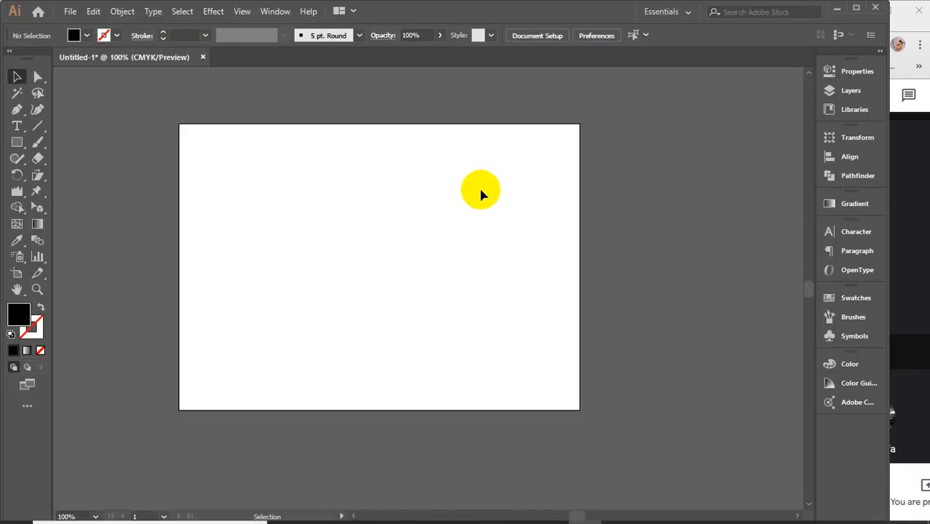
left_click(16, 210)
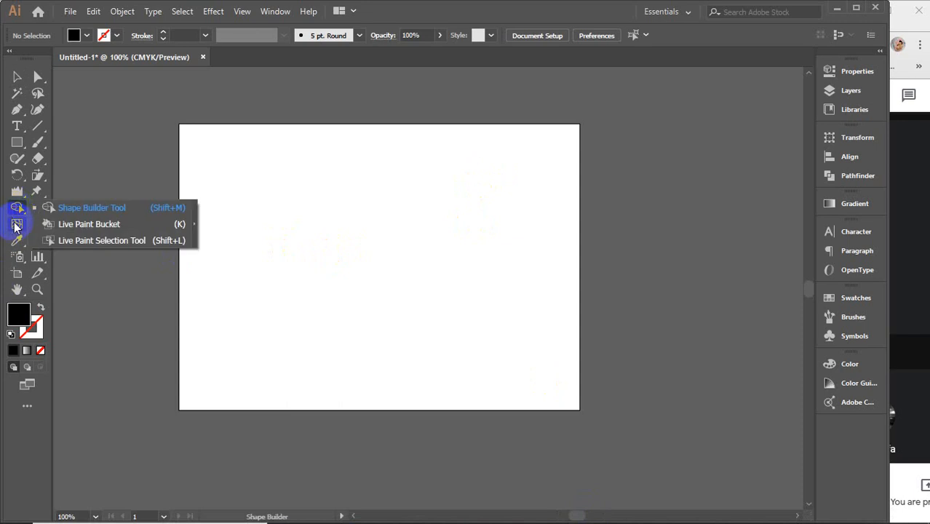
mouse_move(519, 516)
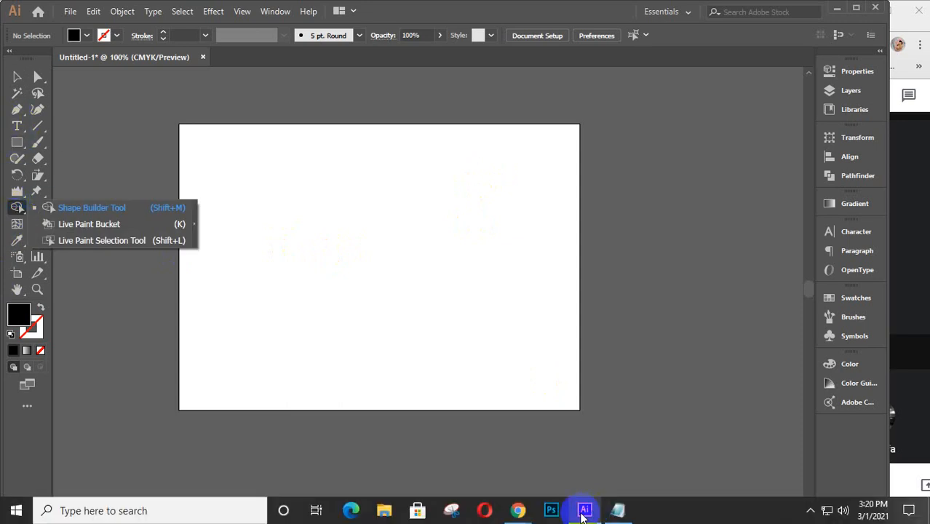
left_click(648, 457)
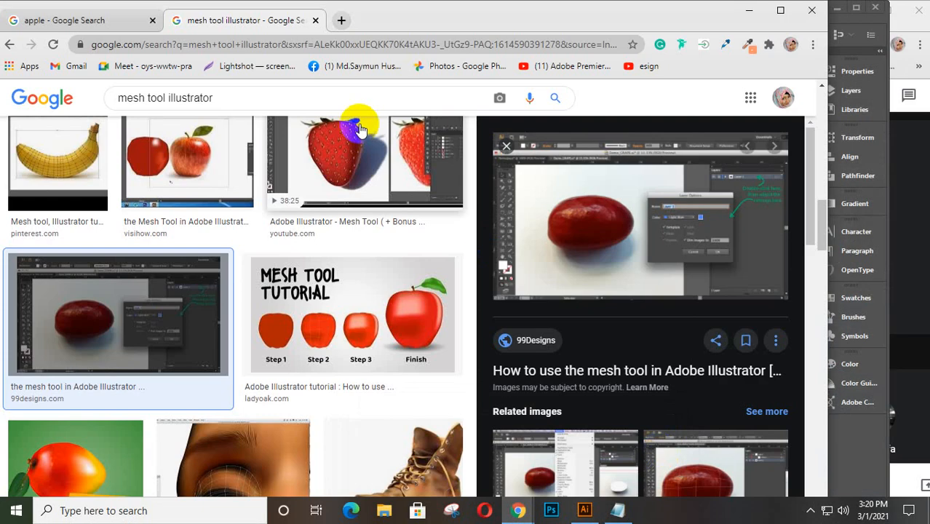
Step: Preview the red apple with a green leaf in the "apple" image results and copy the image
left_click(80, 20)
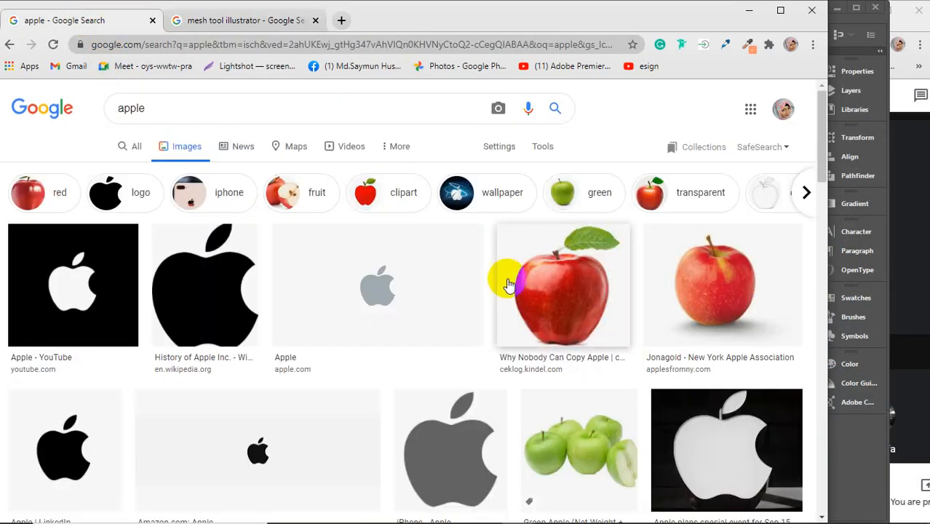
left_click(557, 291)
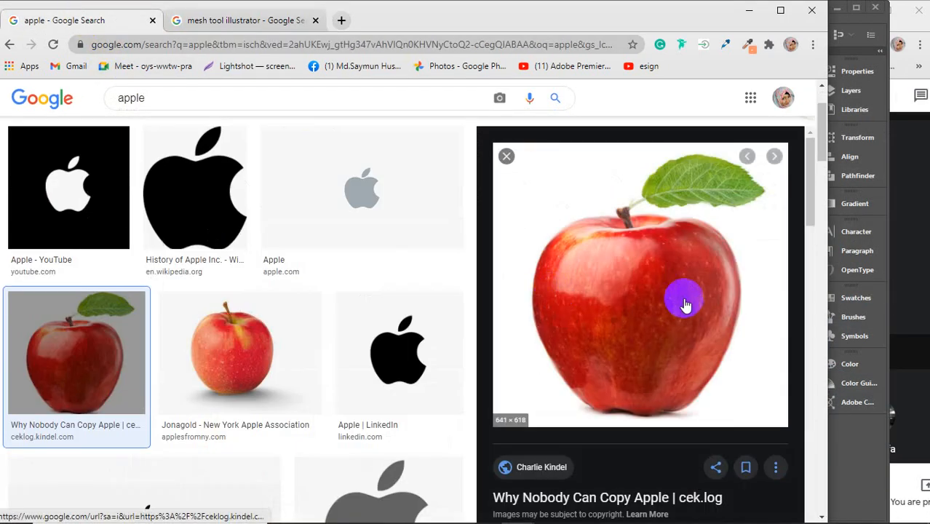
right_click(617, 275)
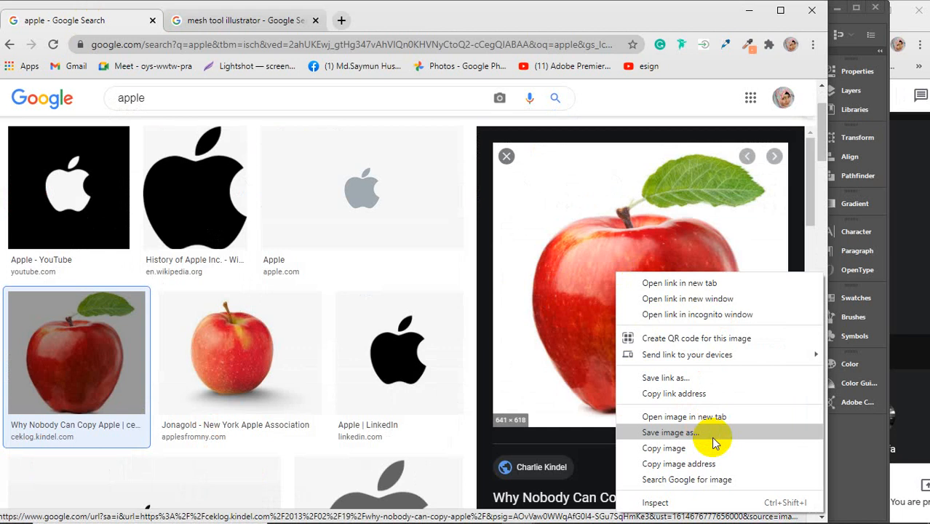
left_click(659, 448)
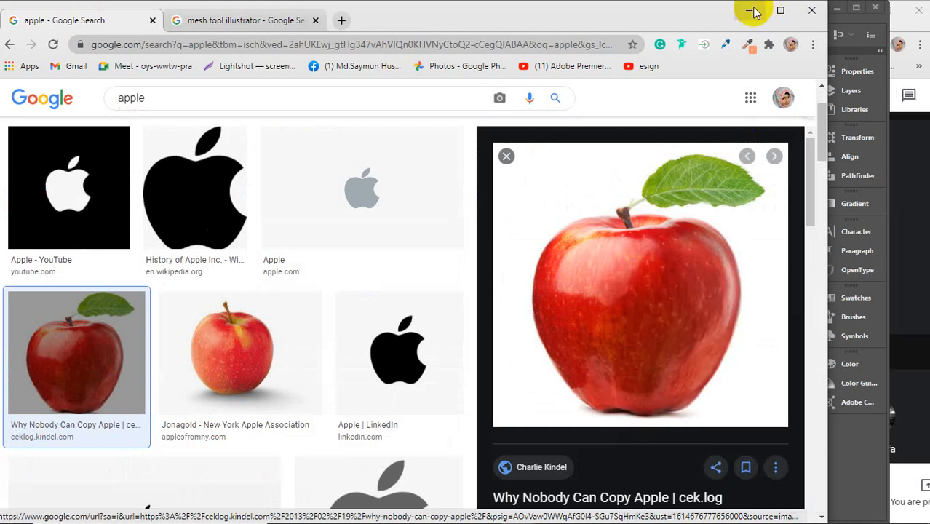
Step: Minimize Chrome to return to Illustrator and paste the copied apple image into the document
left_click(754, 12)
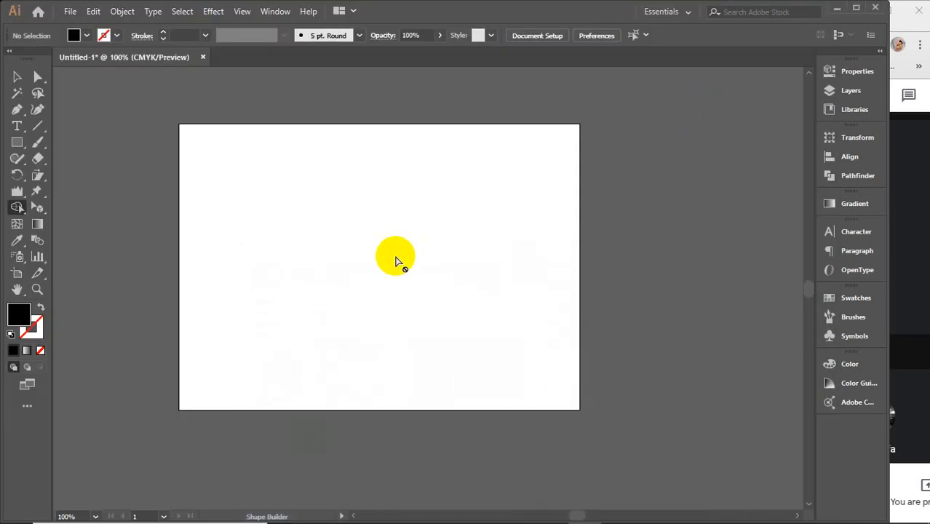
key("ctrl+v")
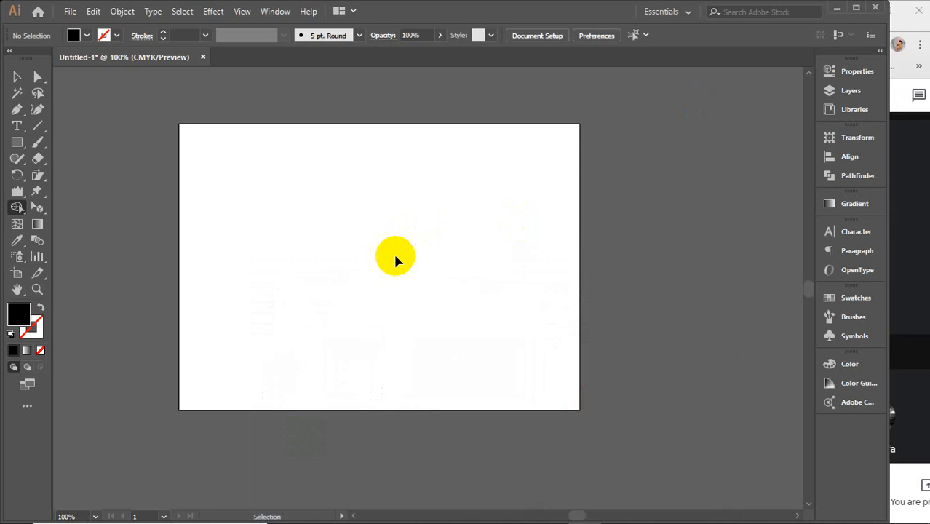
key("ctrl+v")
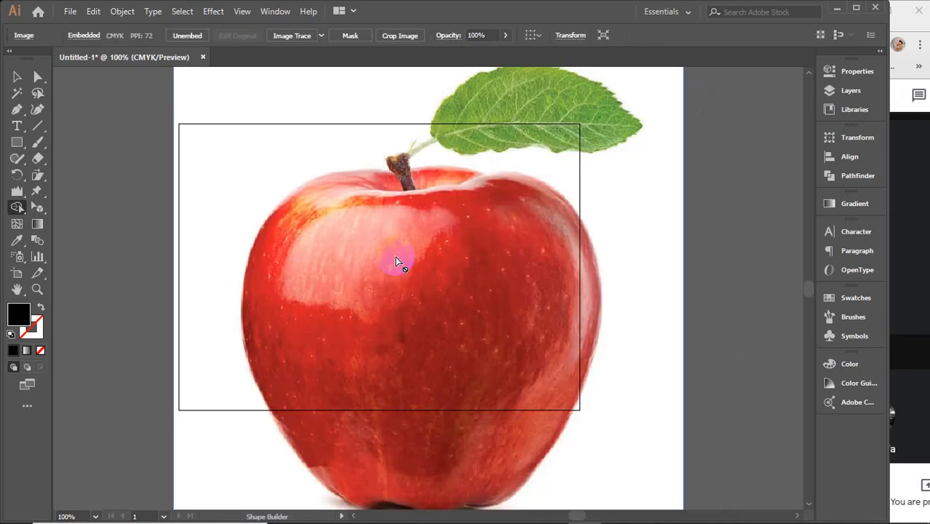
Step: Scale the apple image down to about half its size and place it in the left part of the artboard
key("ctrl+minus")
key("alt+v")
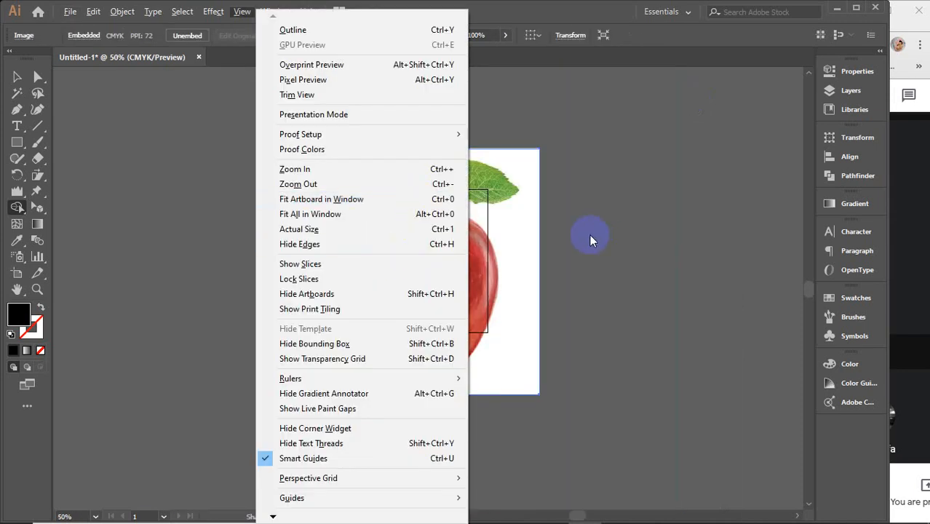
left_click(17, 77)
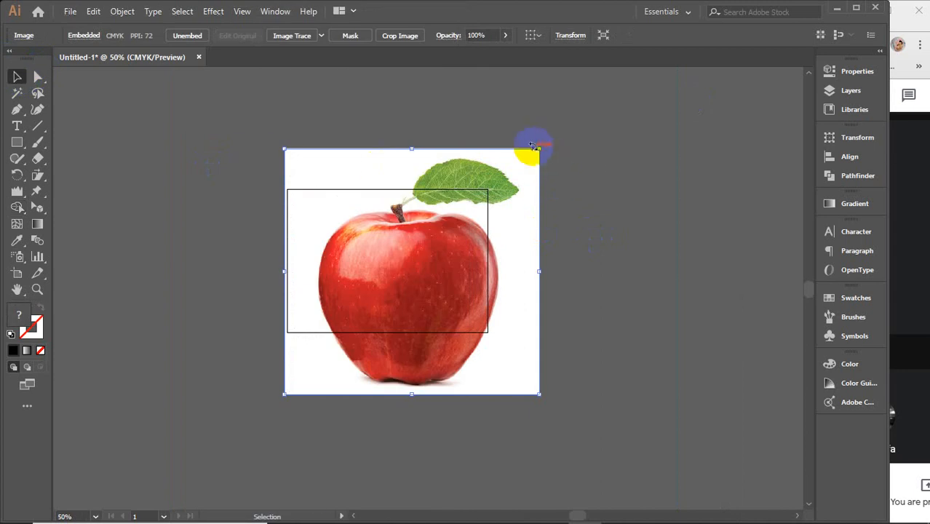
left_click_drag(534, 147, 541, 146)
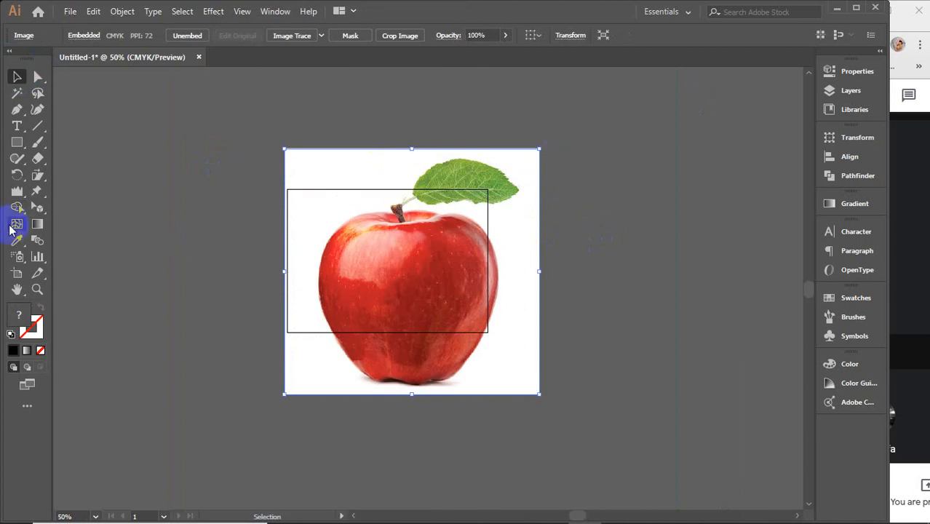
left_click_drag(539, 150, 408, 285)
left_click_drag(357, 322, 358, 258)
scroll(370, 264, "up", 1)
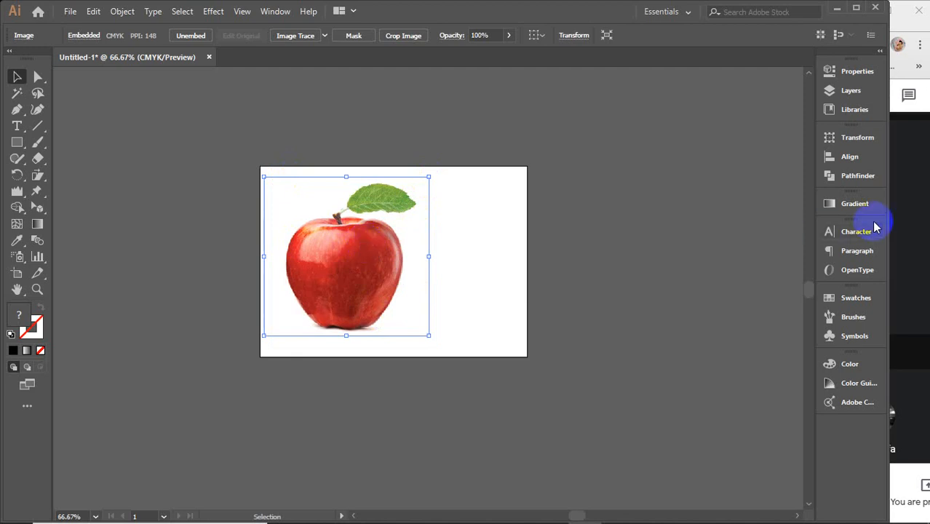
Step: Switch to Google Meet, stop presenting, maximize the window and pin the other participant's presentation to the main screen
left_click(906, 205)
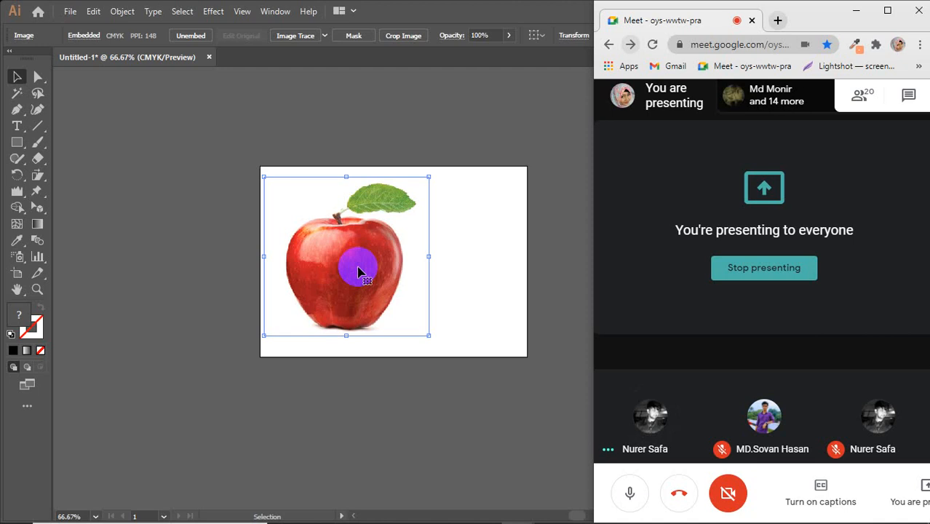
left_click(776, 267)
left_click(887, 11)
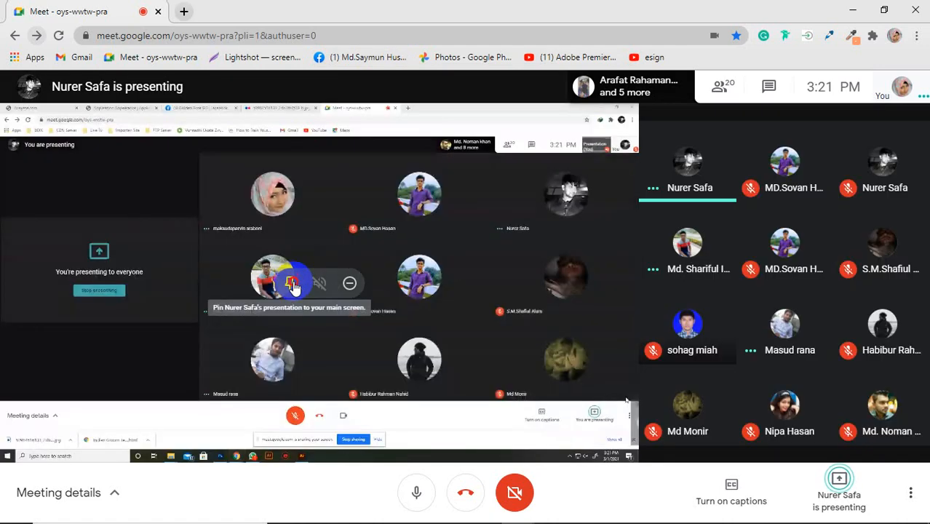
left_click(291, 284)
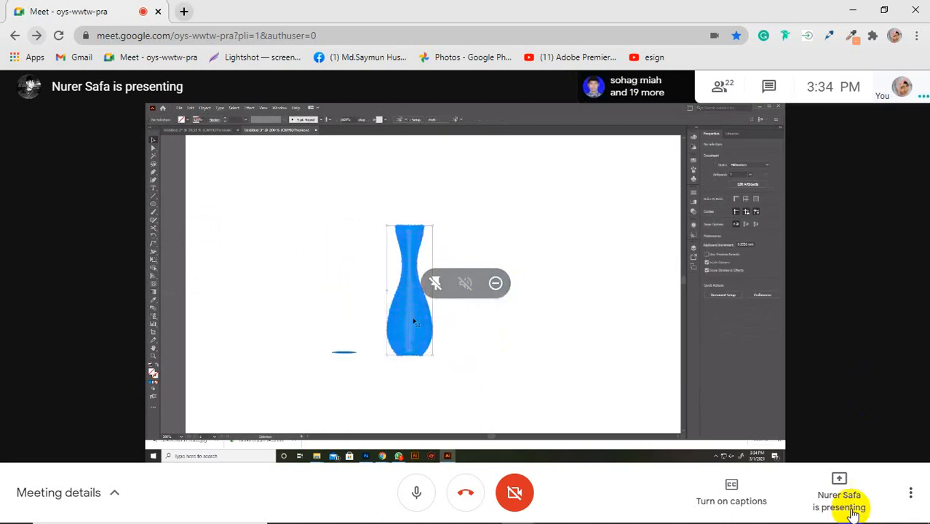
Step: Remove the other participant's presentation from the call without filling out an abuse report
mouse_move(858, 504)
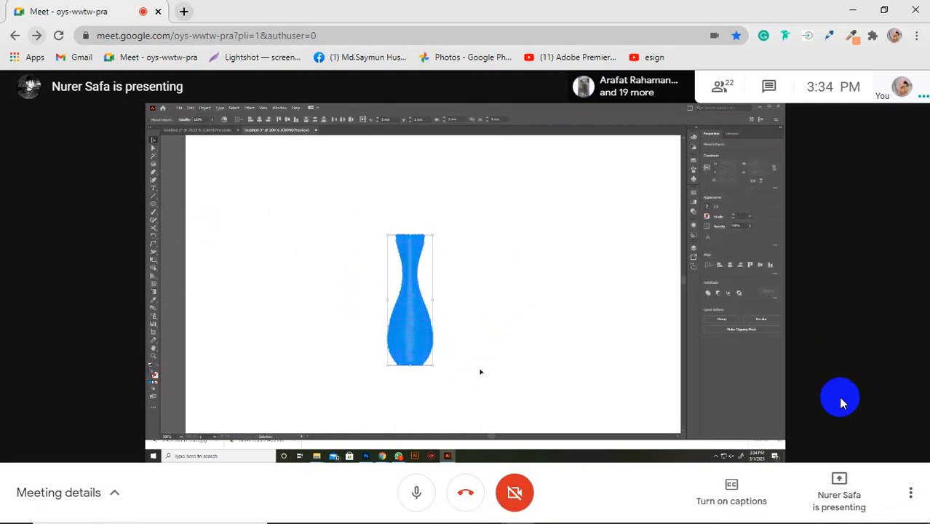
left_click(837, 511)
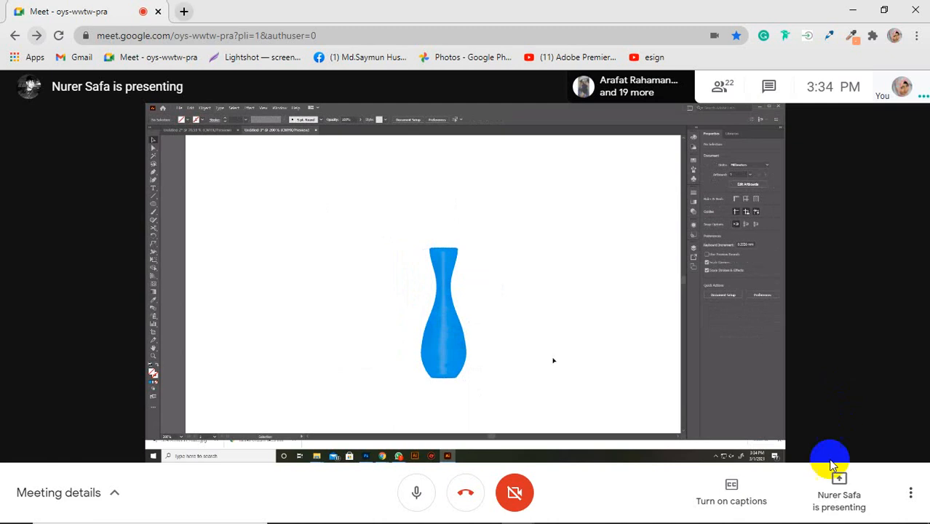
mouse_move(470, 318)
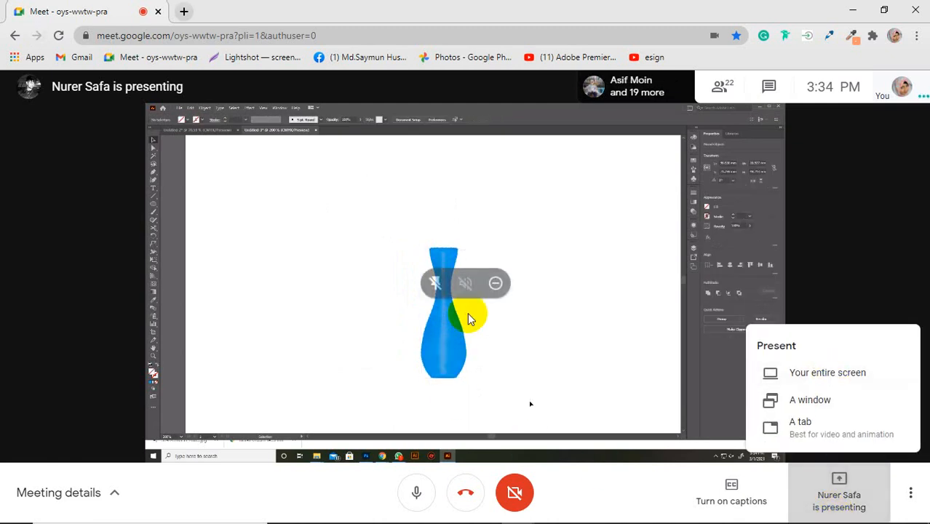
left_click(499, 285)
left_click(499, 286)
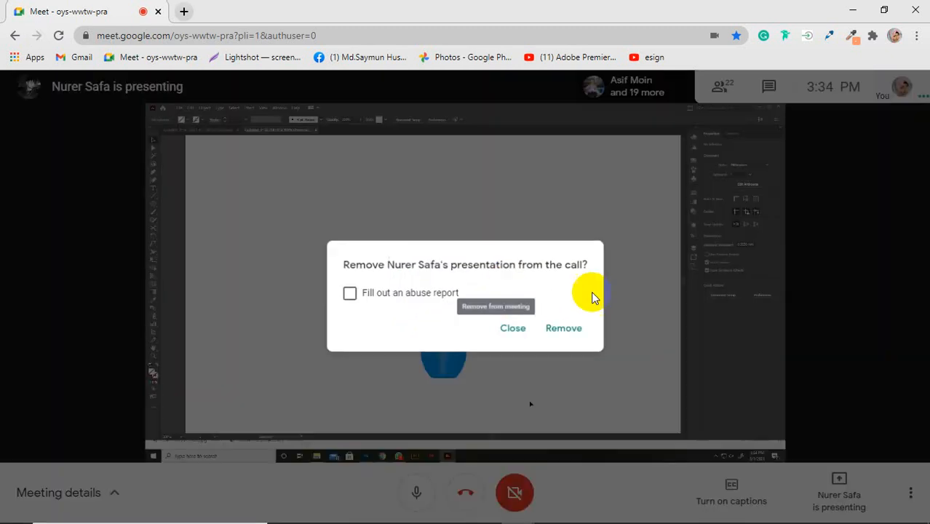
left_click(580, 335)
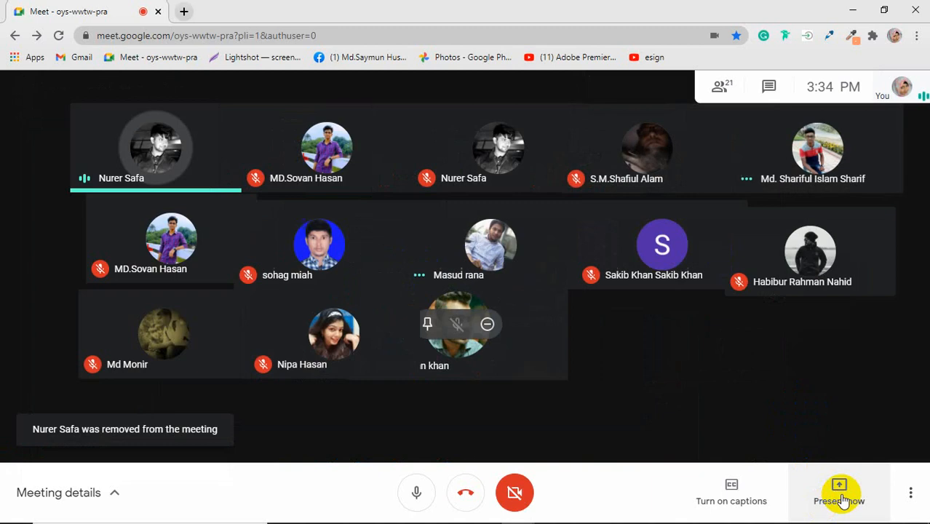
Step: Present the entire screen to the meeting and hide the screen-sharing notice
left_click(845, 481)
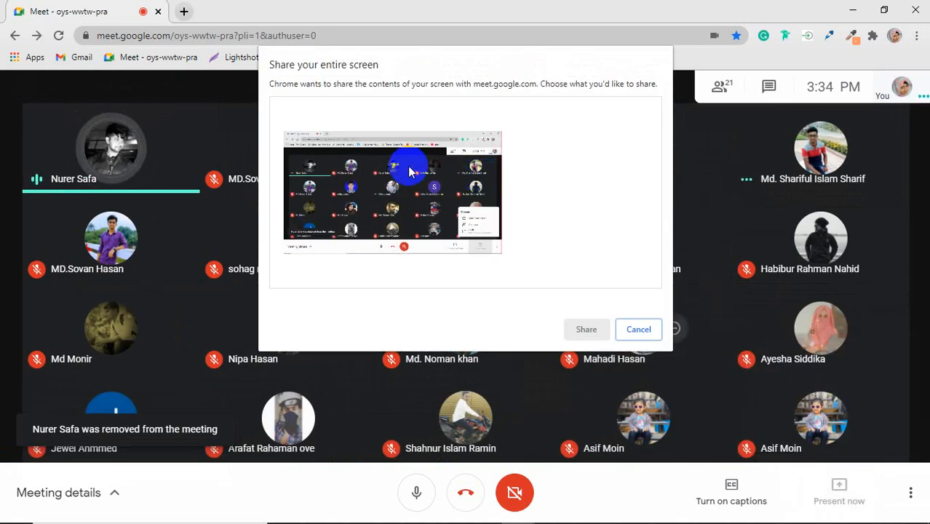
left_click(589, 328)
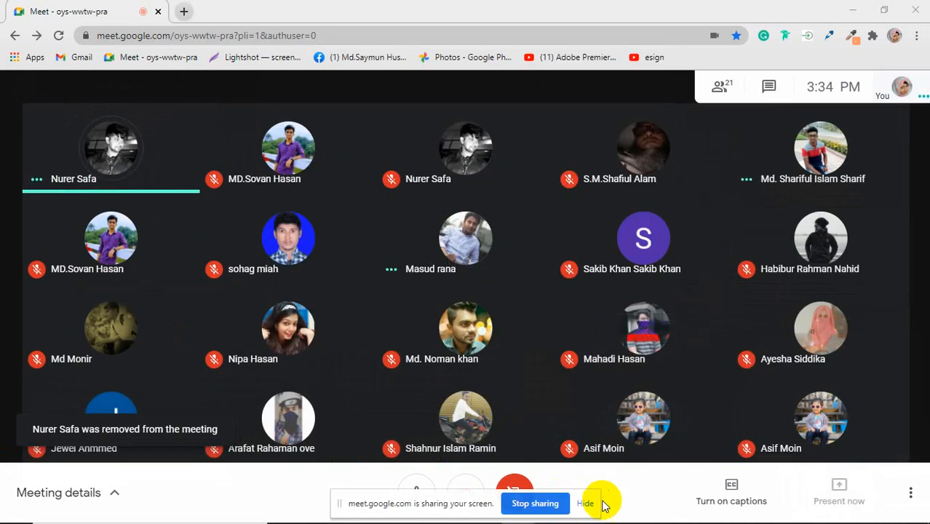
left_click(585, 503)
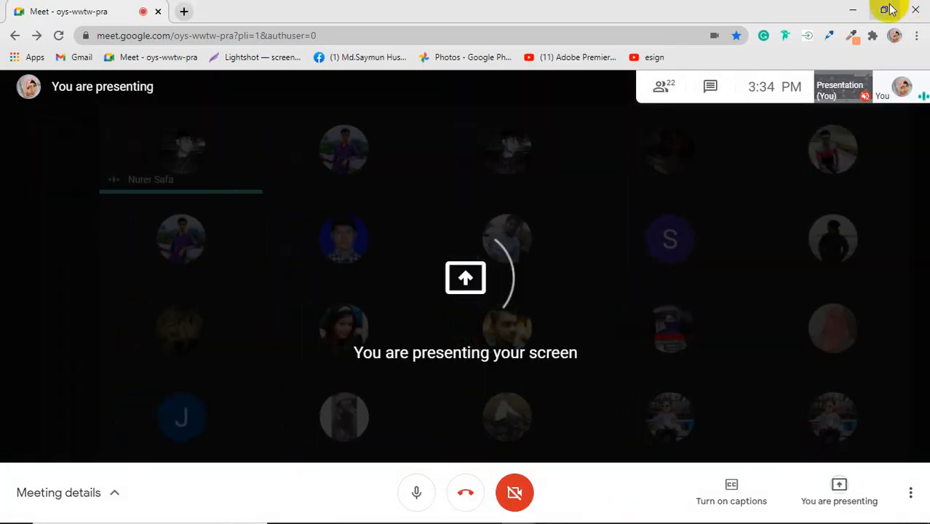
Step: Switch to Illustrator and scale the apple image down proportionally to about three quarters of its size
left_click(884, 10)
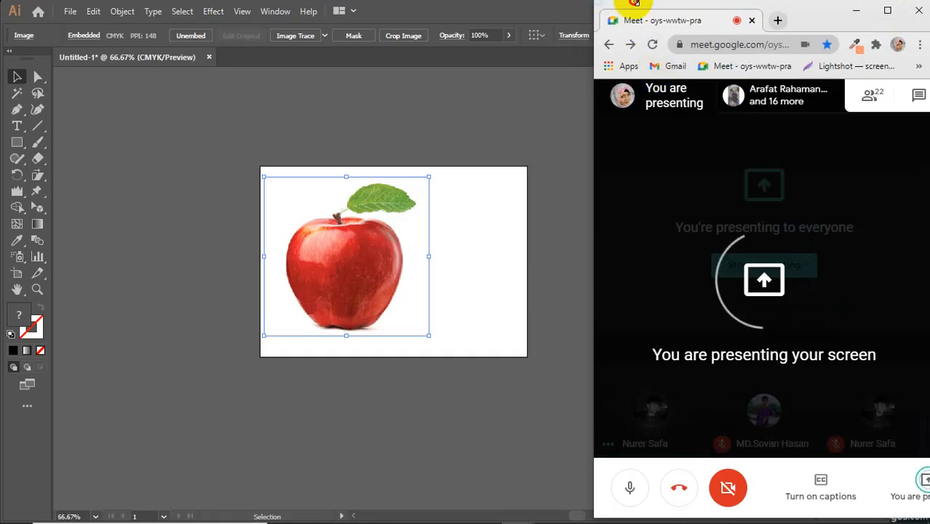
left_click(471, 185)
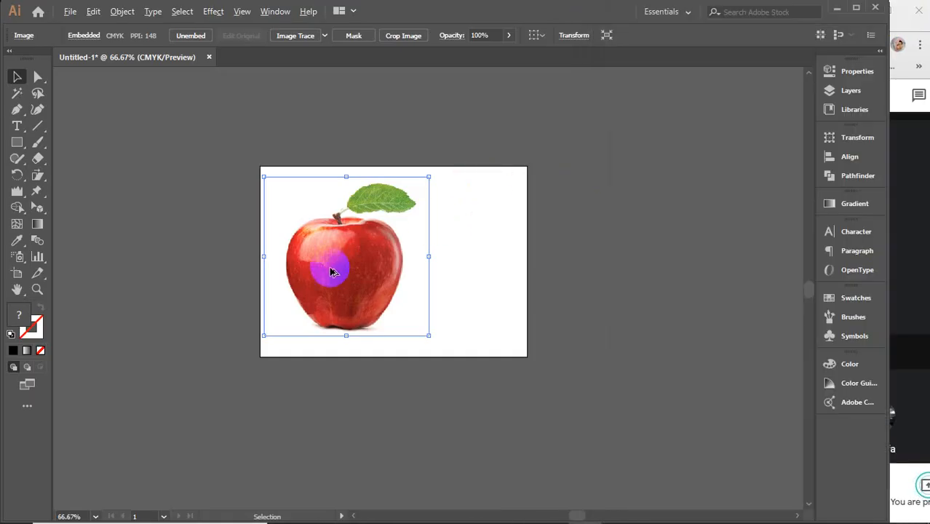
scroll(353, 278, "up", 2)
left_click_drag(589, 257, 512, 311)
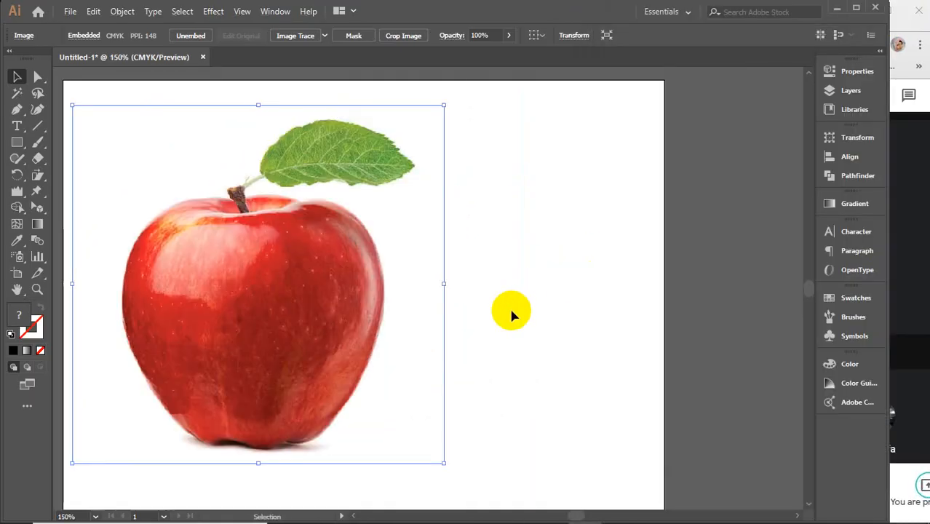
scroll(511, 310, "down", 1)
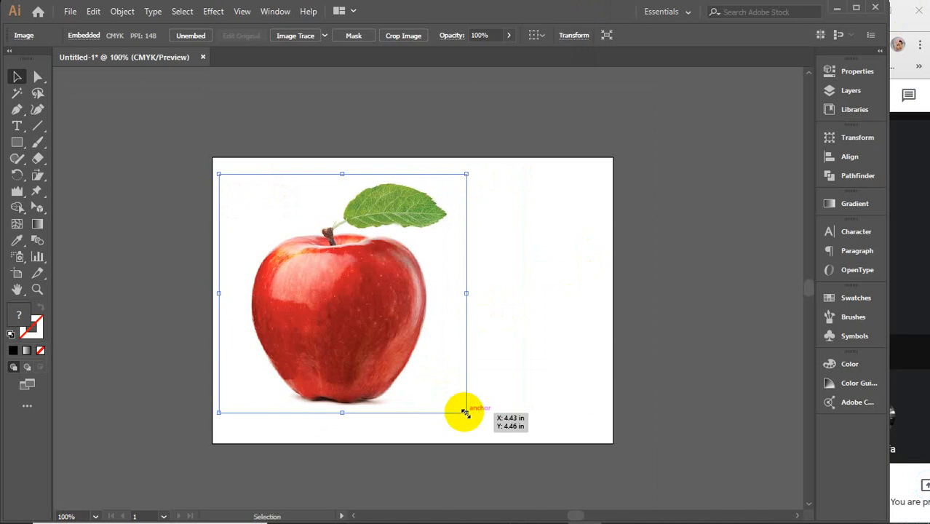
left_click_drag(465, 413, 409, 349)
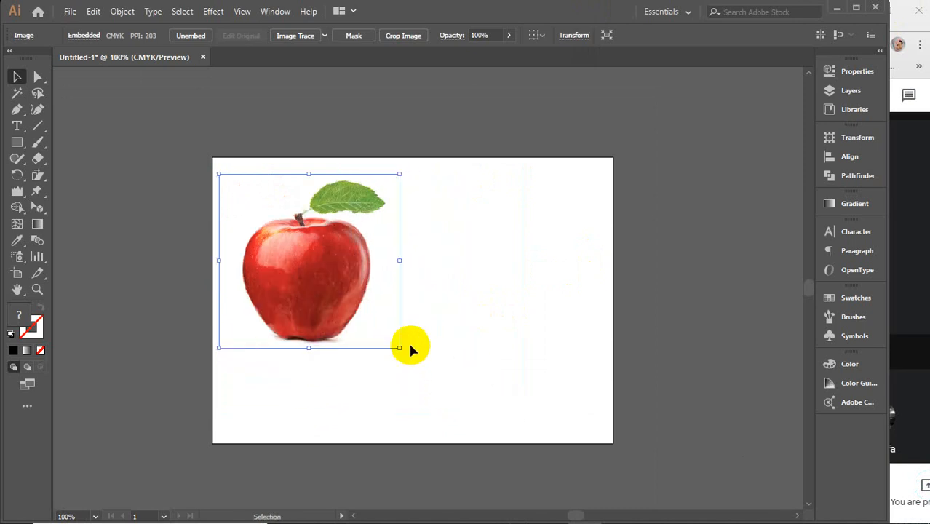
Step: Move the apple image slightly down and to the right within the left half of the artboard
left_click(14, 191)
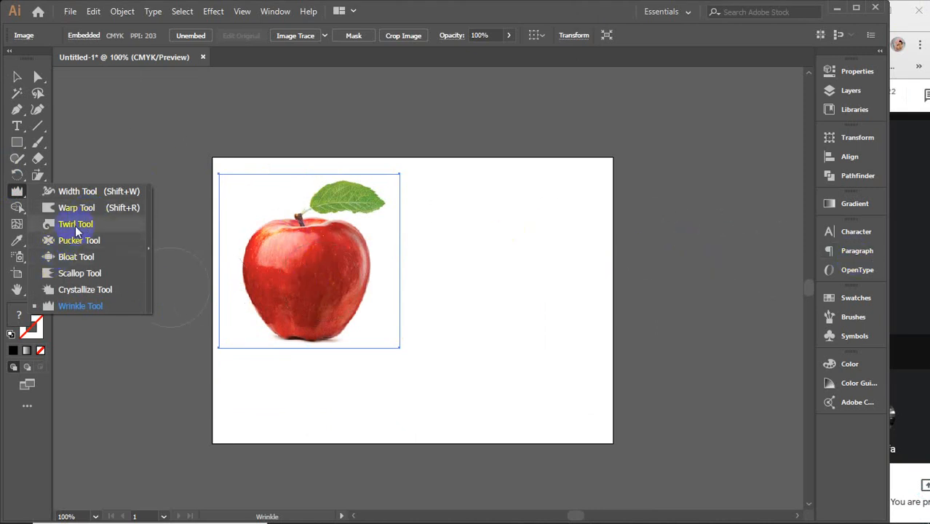
left_click(18, 73)
left_click_drag(323, 266, 324, 306)
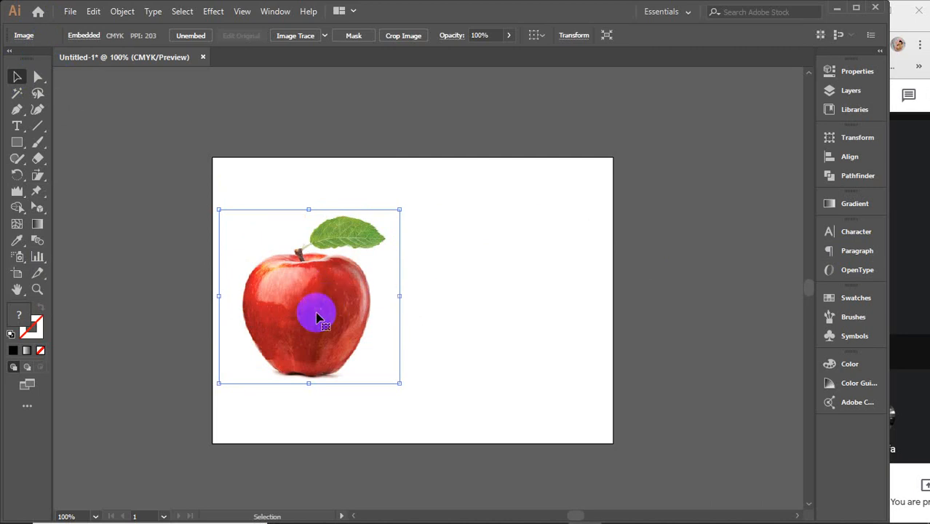
left_click(312, 313)
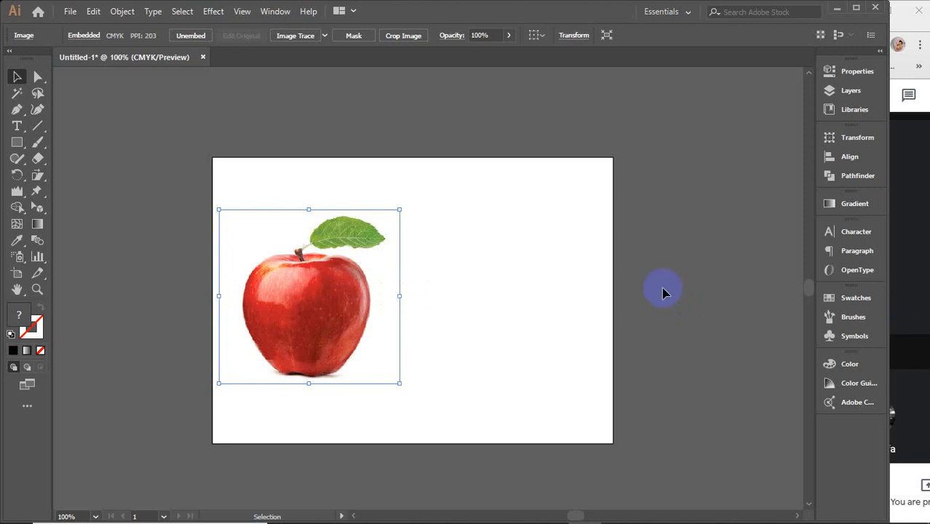
left_click(641, 280)
left_click(300, 291)
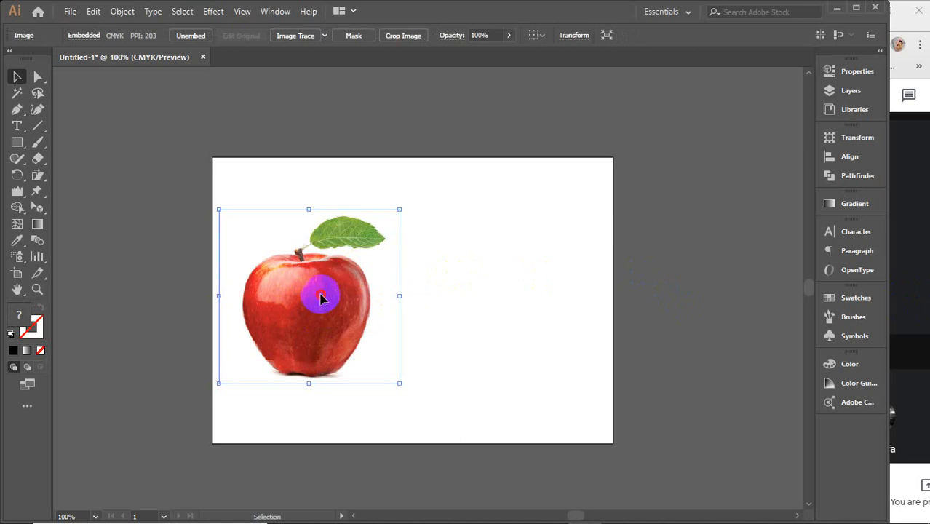
left_click_drag(320, 294, 328, 291)
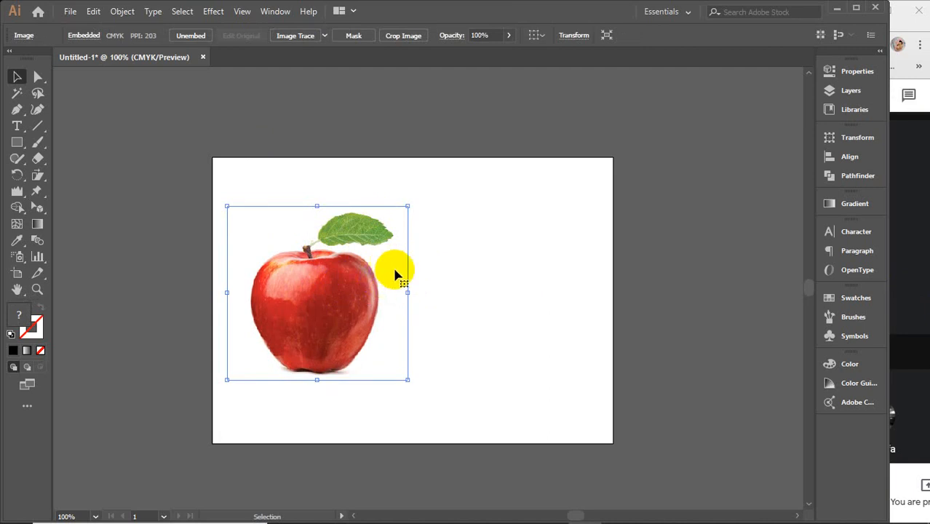
Step: Move the apple image off the artboard, beyond its upper-left corner
scroll(348, 306, "up", 1)
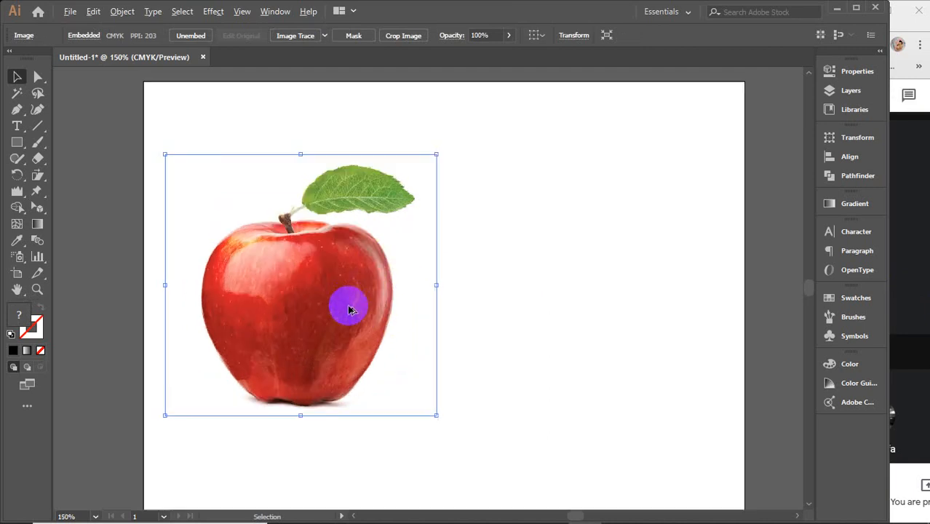
scroll(349, 306, "down", 1)
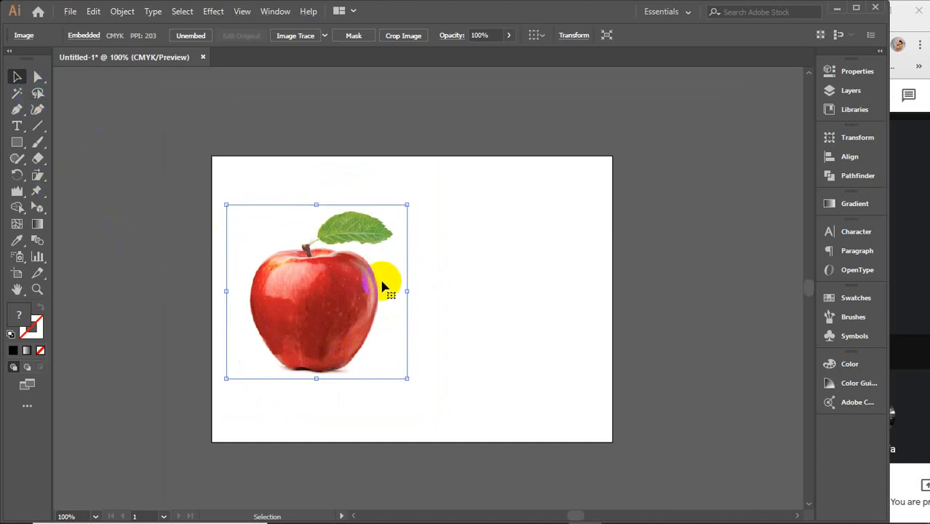
left_click_drag(386, 280, 75, 93)
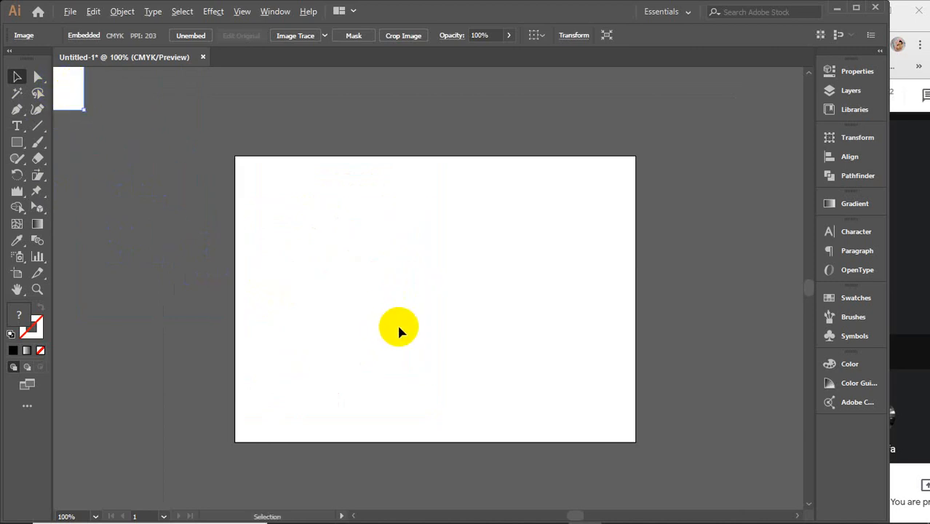
Step: Draw a straight vertical line near the middle of the artboard, spanning most of its height
scroll(398, 323, "up", 1)
left_click_drag(478, 329, 406, 321)
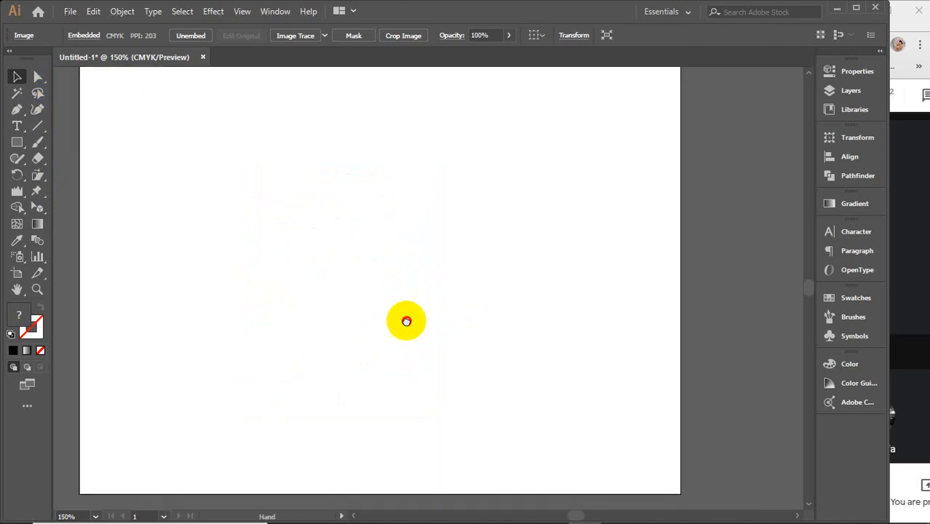
left_click(40, 128)
left_click_drag(401, 104, 401, 434)
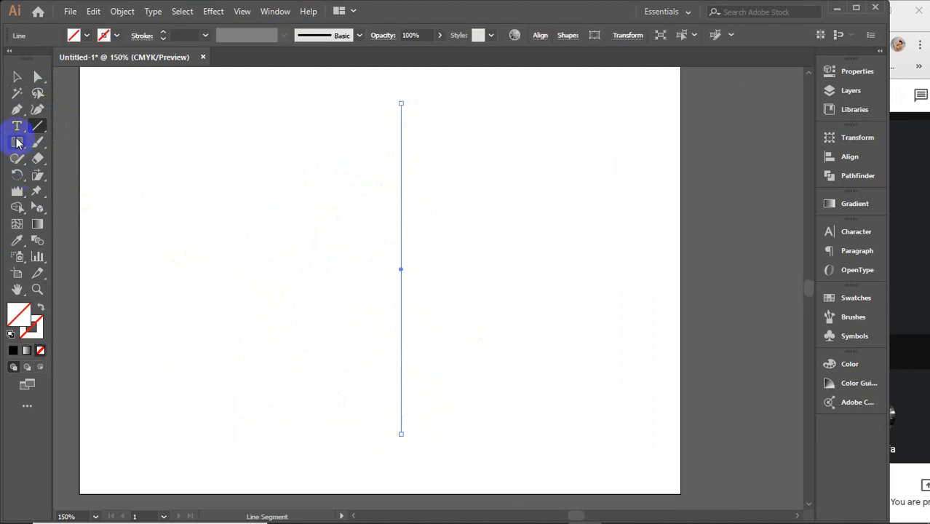
Step: Widen the line's lower part to about 1.25 in with the Width tool and shift that width point slightly up
left_click_drag(17, 190, 16, 191)
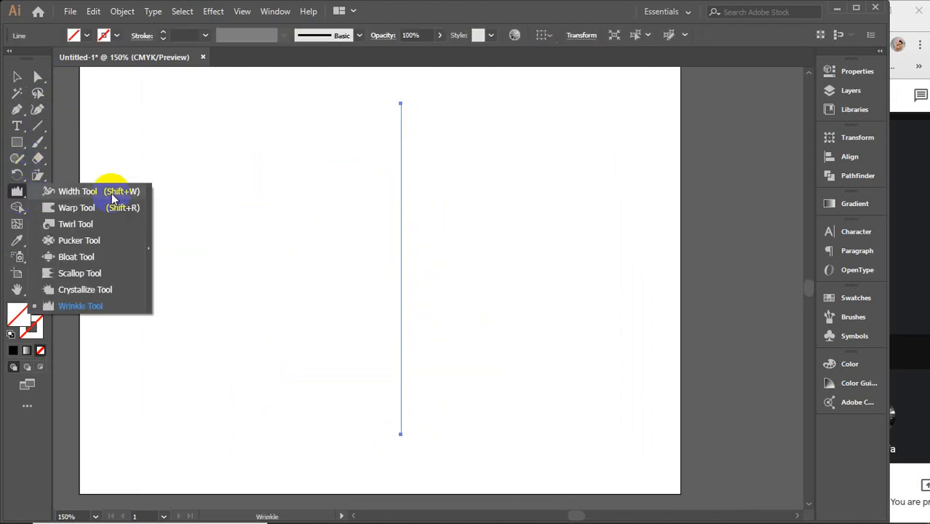
left_click(109, 189)
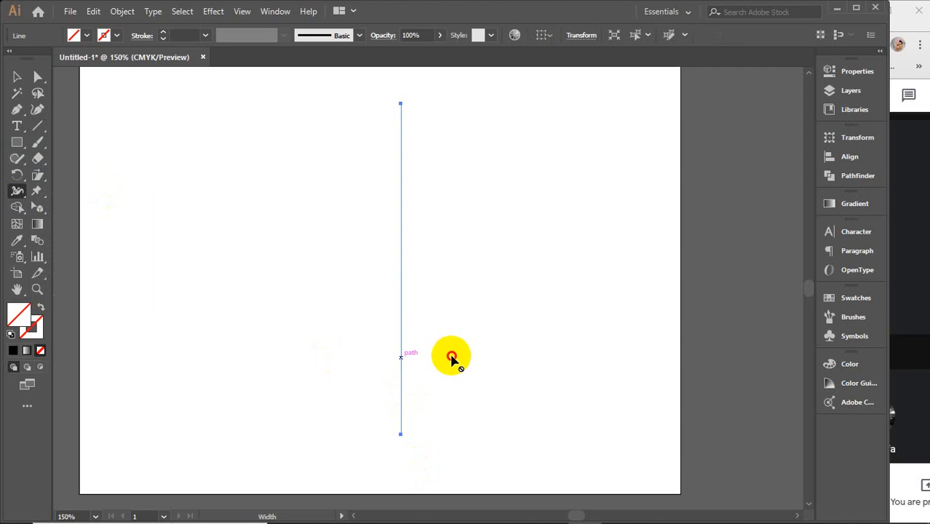
left_click(182, 35)
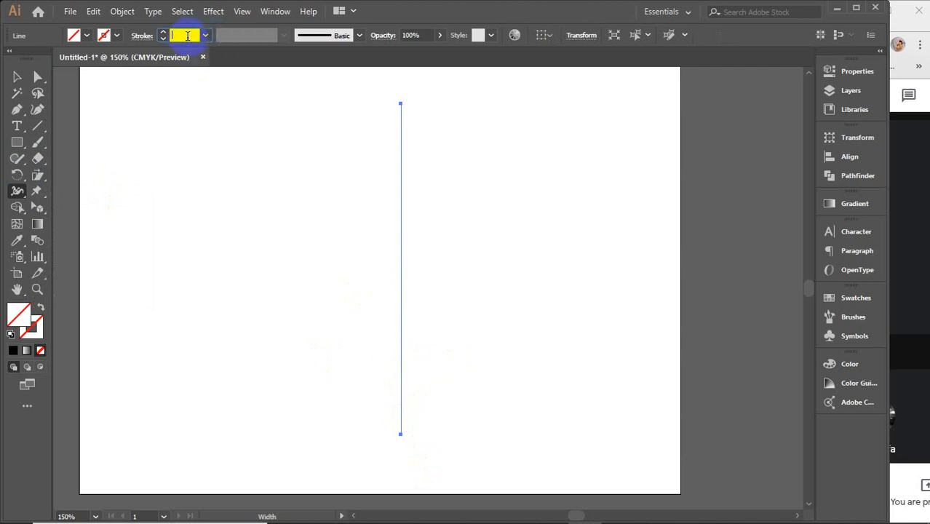
mouse_move(401, 372)
left_mouse_down()
mouse_move(454, 373)
mouse_move(456, 355)
left_mouse_up()
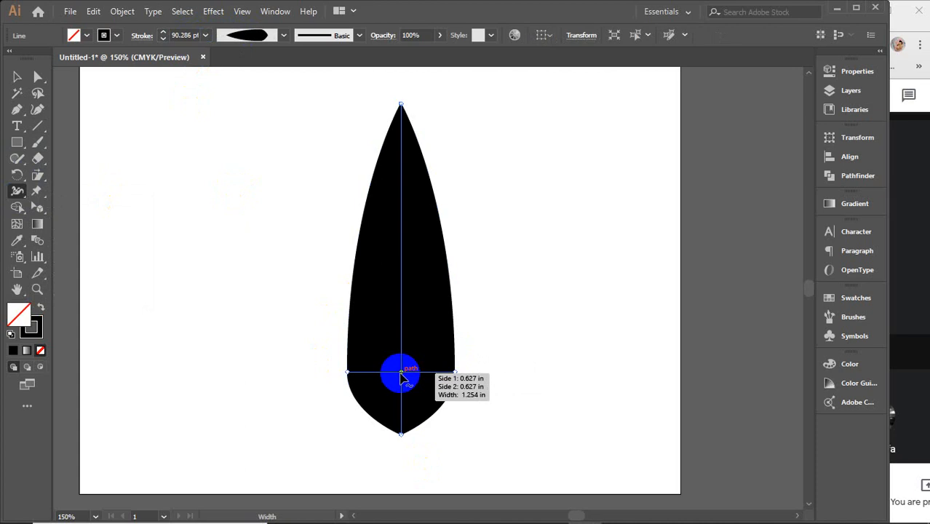
left_click_drag(401, 372, 402, 349)
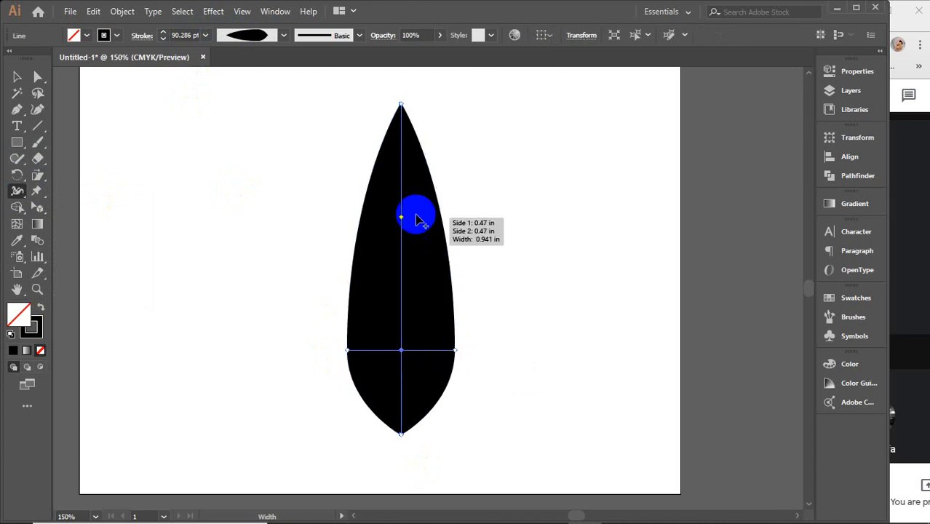
Step: Form a vase silhouette with the Width tool by narrowing the neck and widening both end points into a flared rim and flat base
left_click_drag(402, 188, 419, 187)
left_click(425, 104)
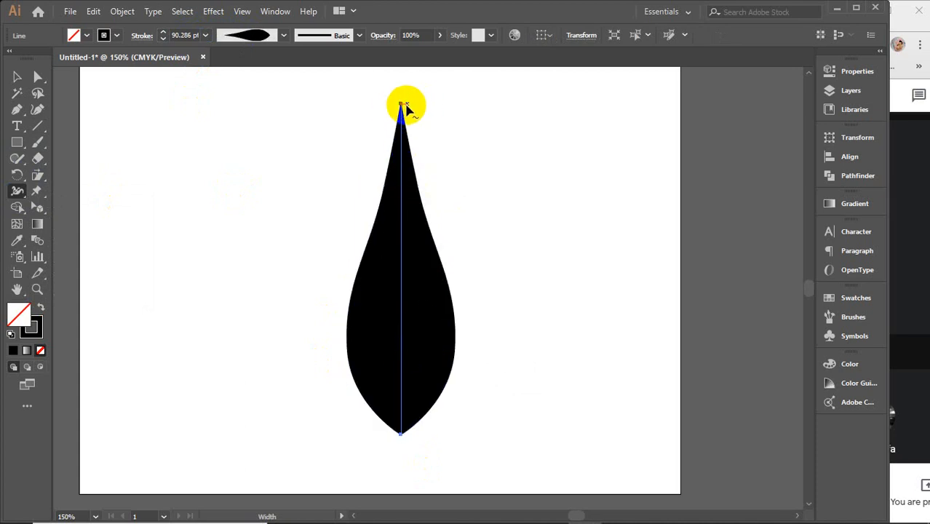
left_click_drag(402, 104, 430, 106)
left_click(402, 434)
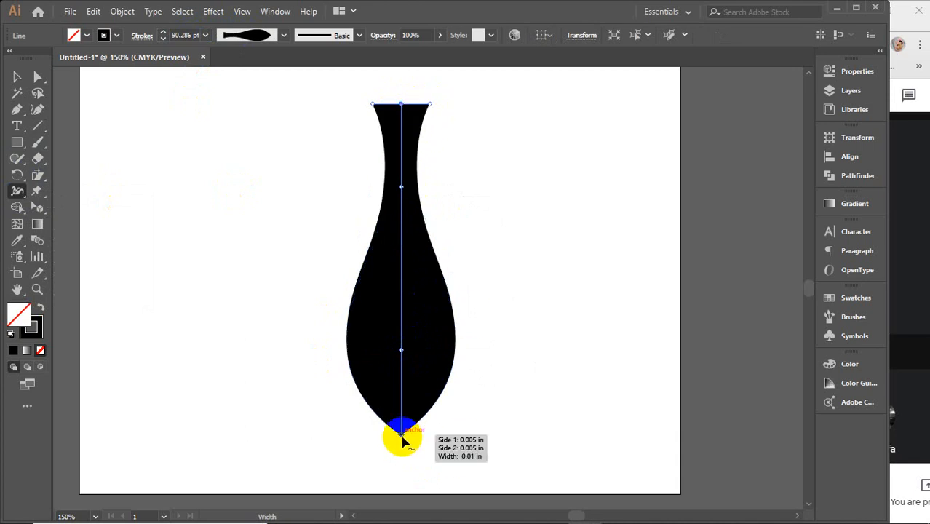
left_click_drag(401, 436, 435, 434)
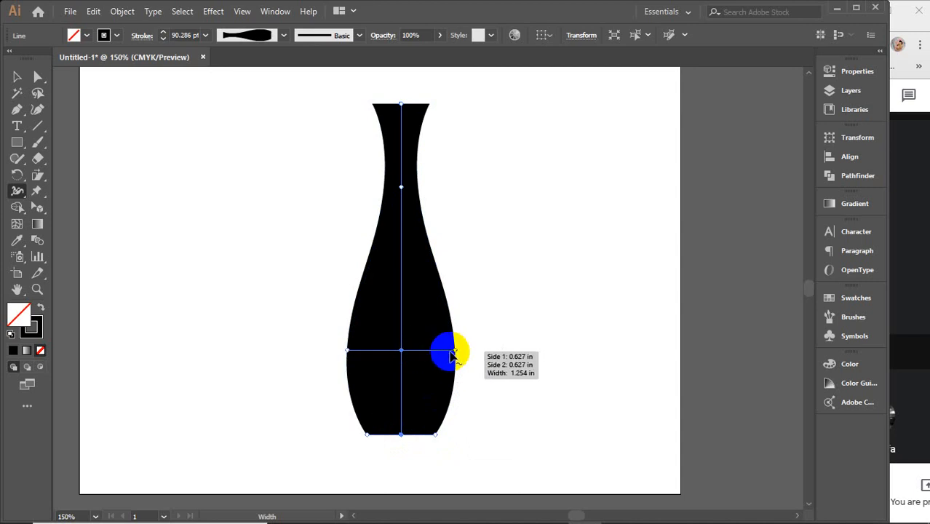
Step: Widen the vase's belly to about 115 pt and move the vase a little to the left on the artboard
mouse_move(456, 351)
left_mouse_down()
mouse_move(479, 348)
mouse_move(472, 349)
left_mouse_up()
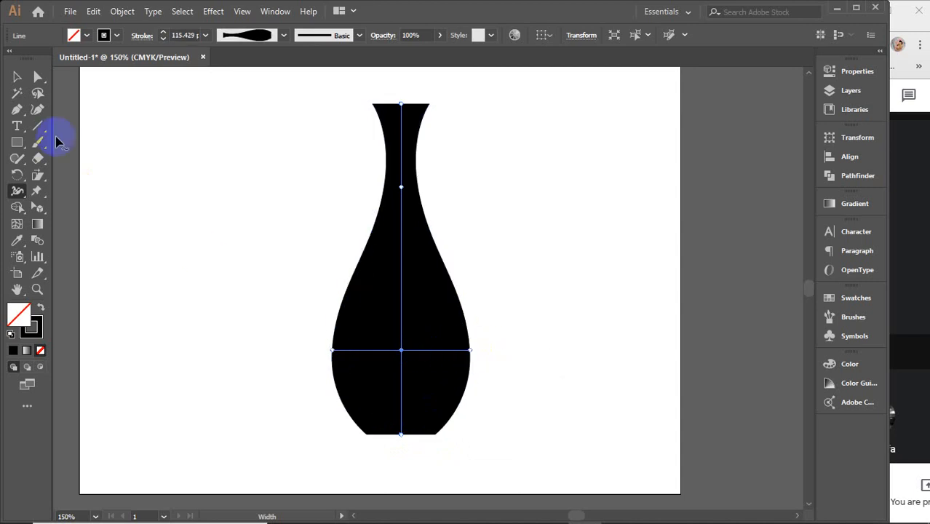
left_click(19, 77)
left_click(246, 223)
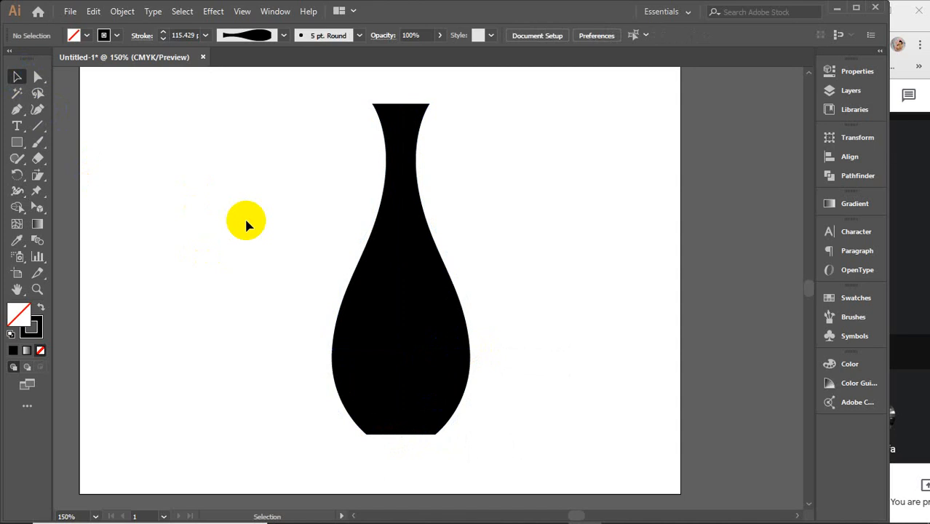
left_click(361, 312)
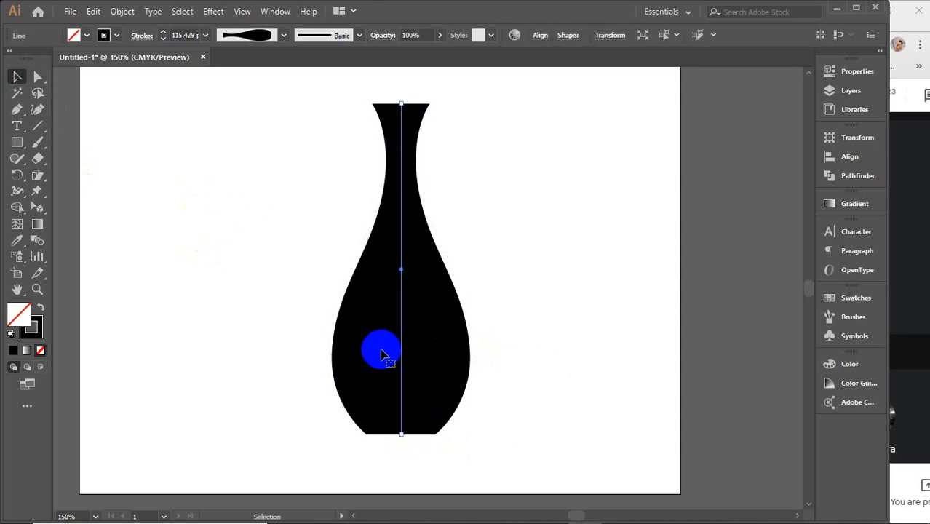
left_click_drag(384, 354, 333, 354)
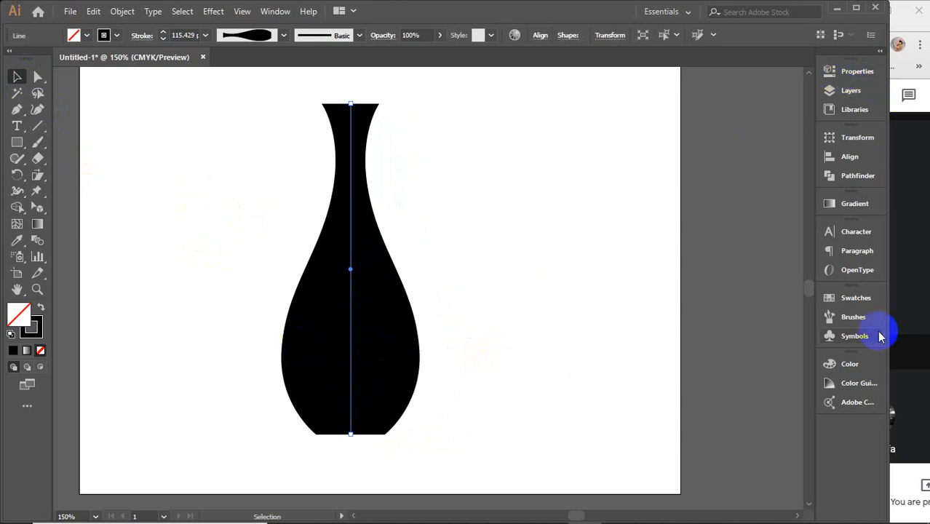
Step: Color the vase's stroke with a dark brown swatch and keep its fill set to none
left_click(853, 298)
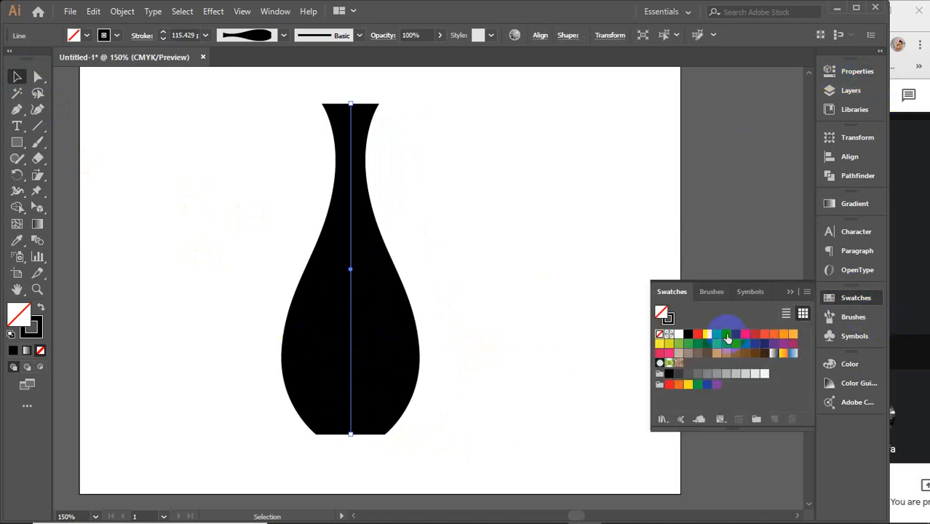
left_click(726, 335)
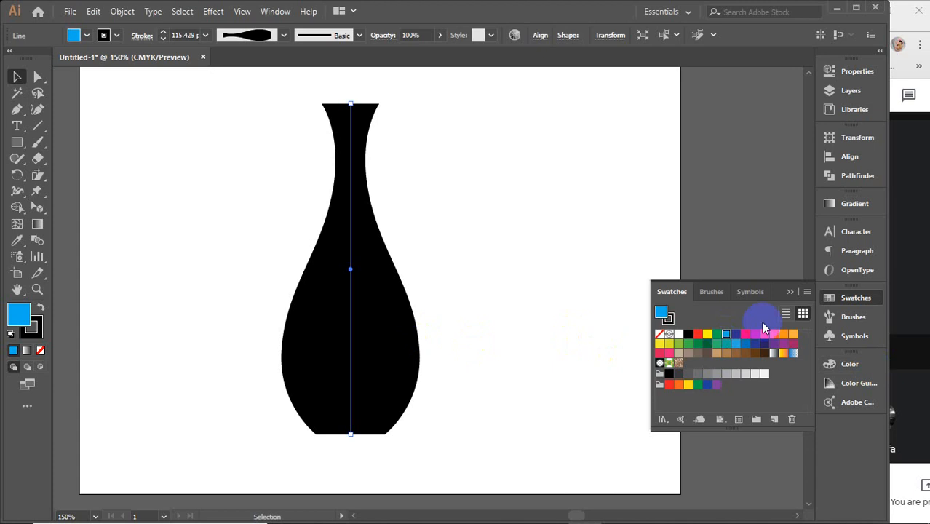
left_click(659, 334)
left_click(669, 319)
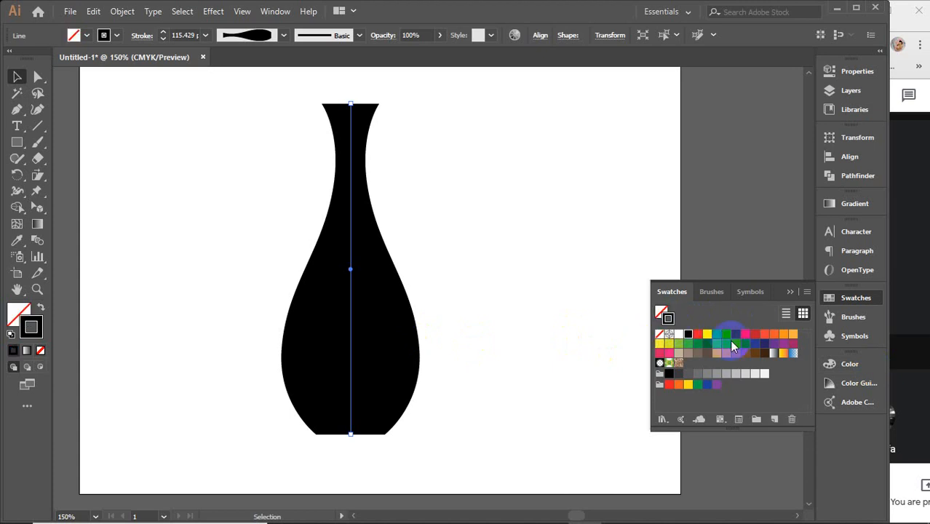
left_click(727, 335)
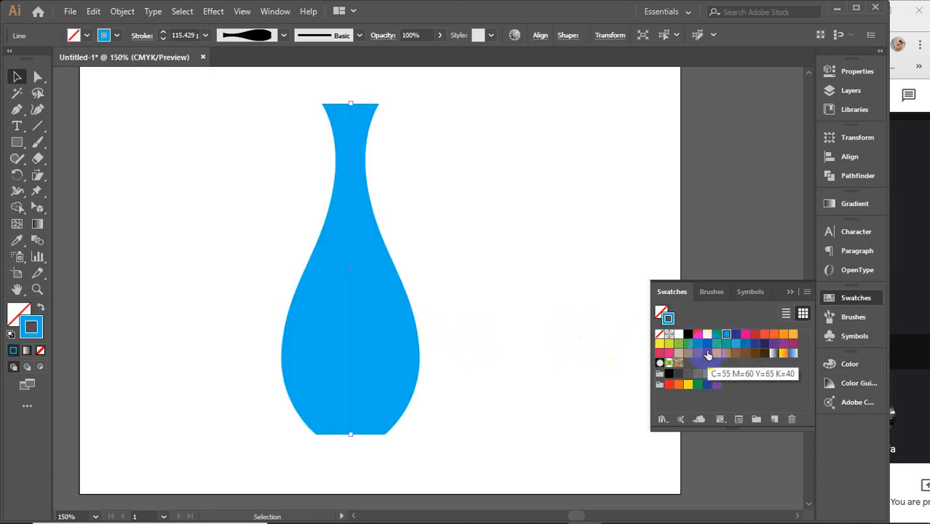
left_click(754, 353)
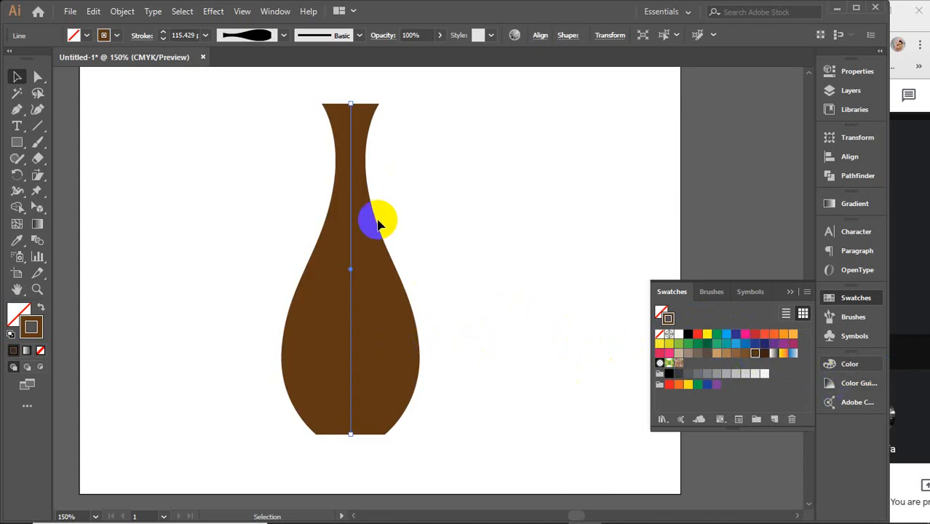
left_click(434, 221)
left_click(367, 274)
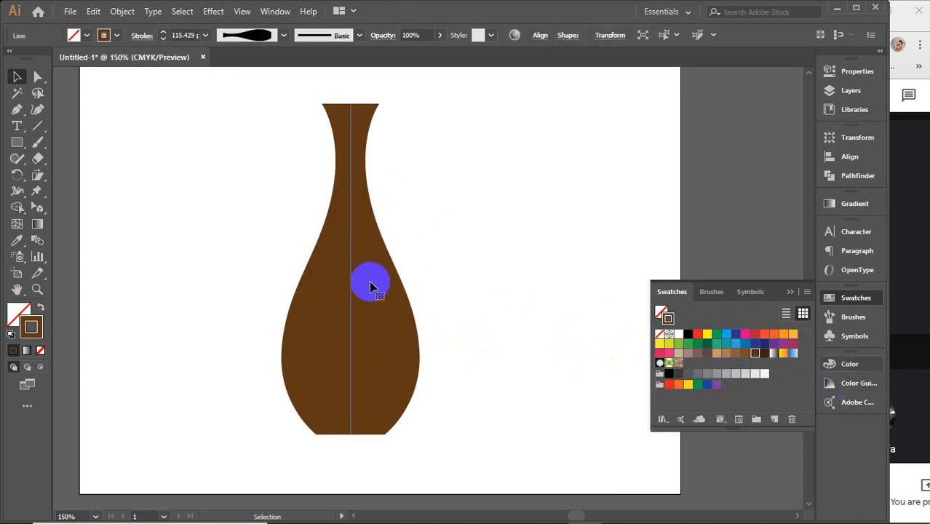
left_click_drag(281, 92, 438, 418)
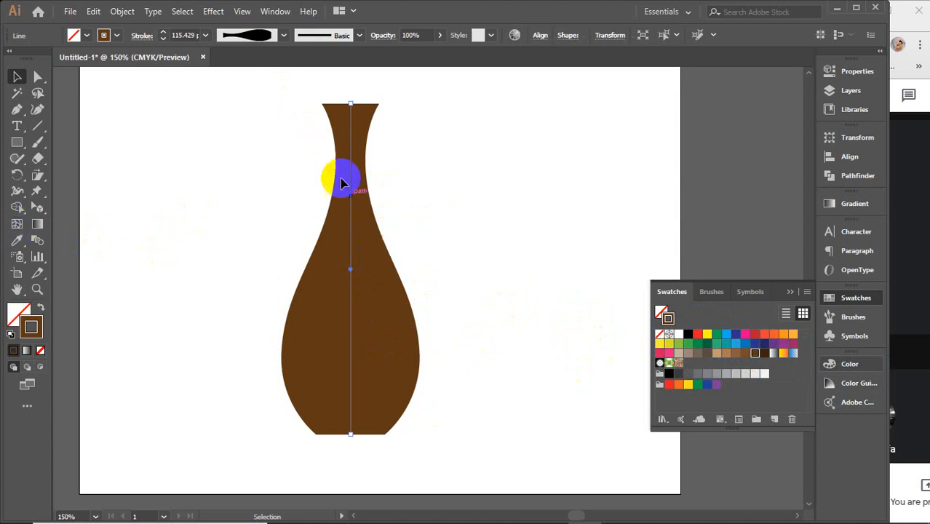
left_click_drag(291, 100, 456, 388)
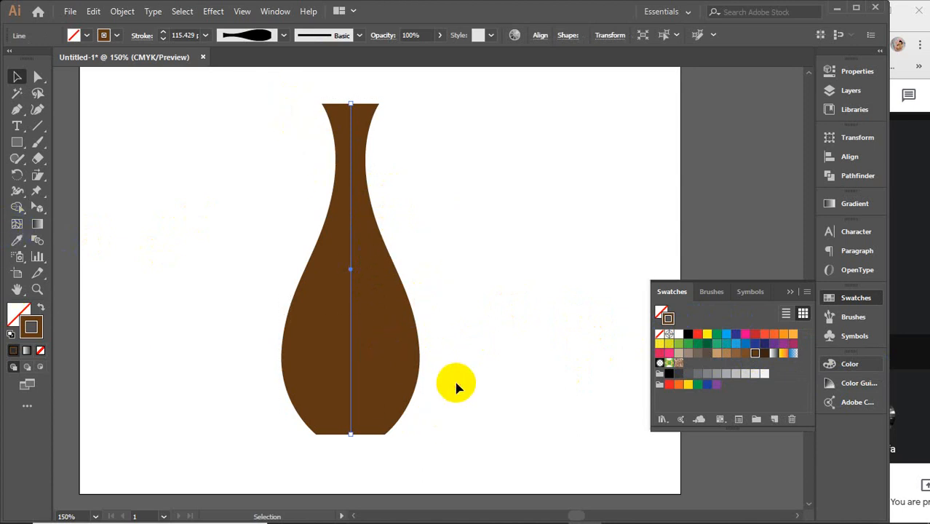
Step: Expand the appearance of the vase's variable-width stroke into a brown filled path
left_click(788, 292)
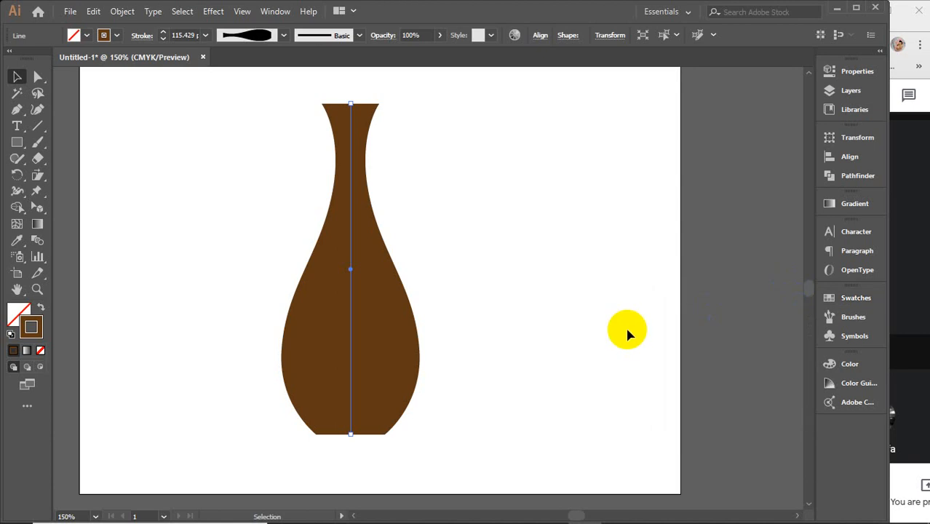
left_click(120, 11)
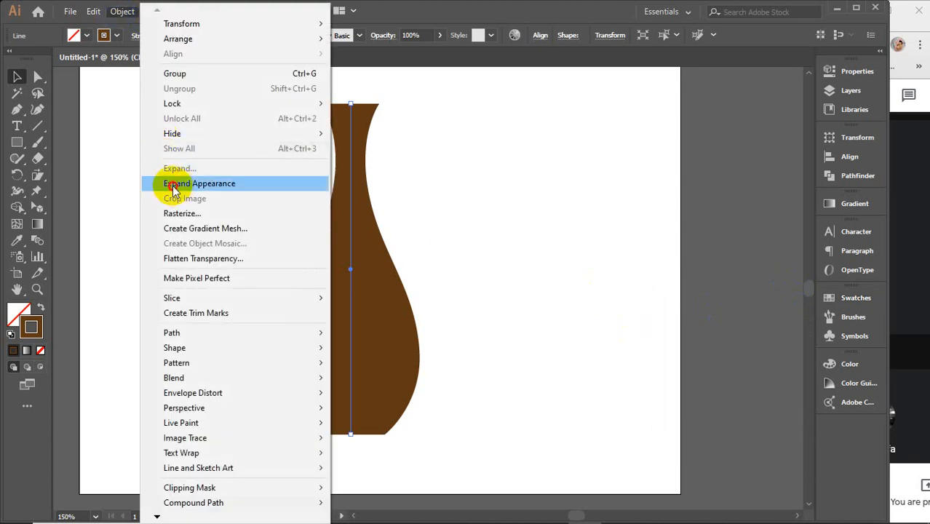
left_click(173, 186)
left_click(121, 11)
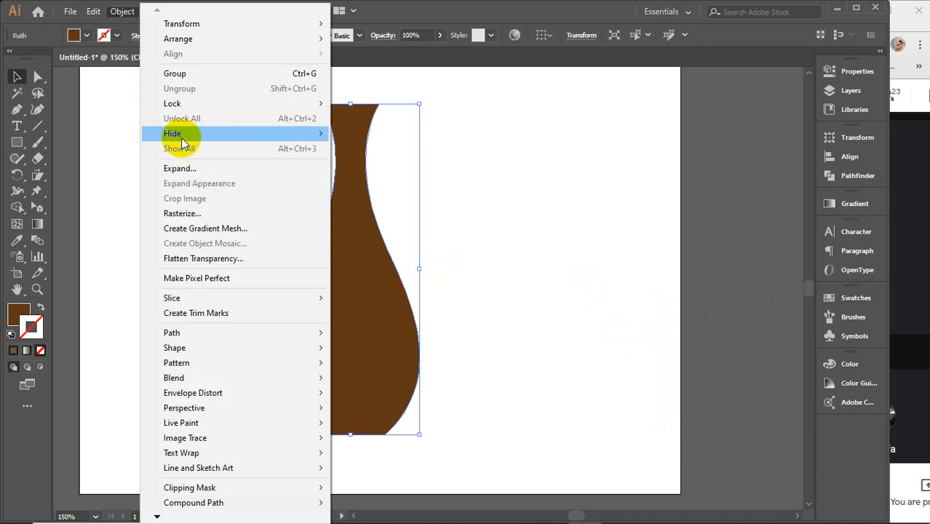
left_click(187, 172)
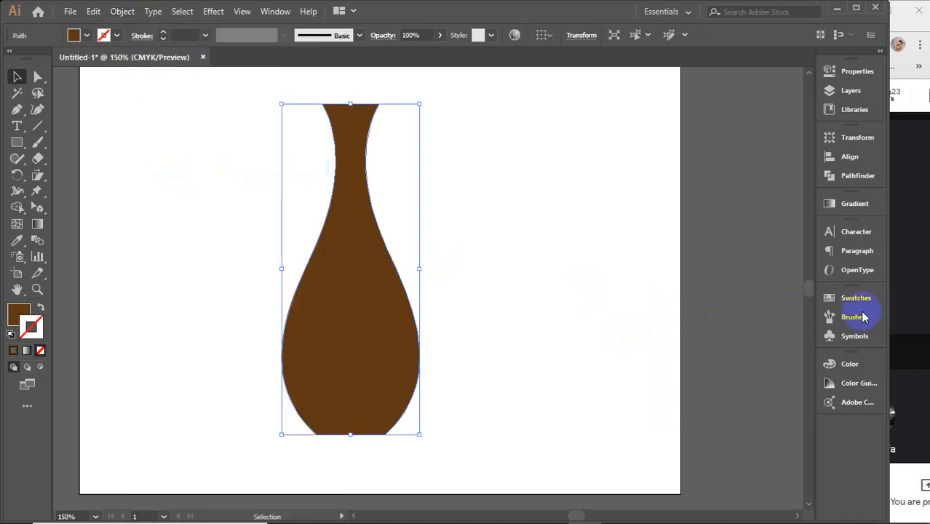
Step: Switch to the Google Meet call, mute the participant whose microphone is active, and return to Illustrator
left_click(914, 281)
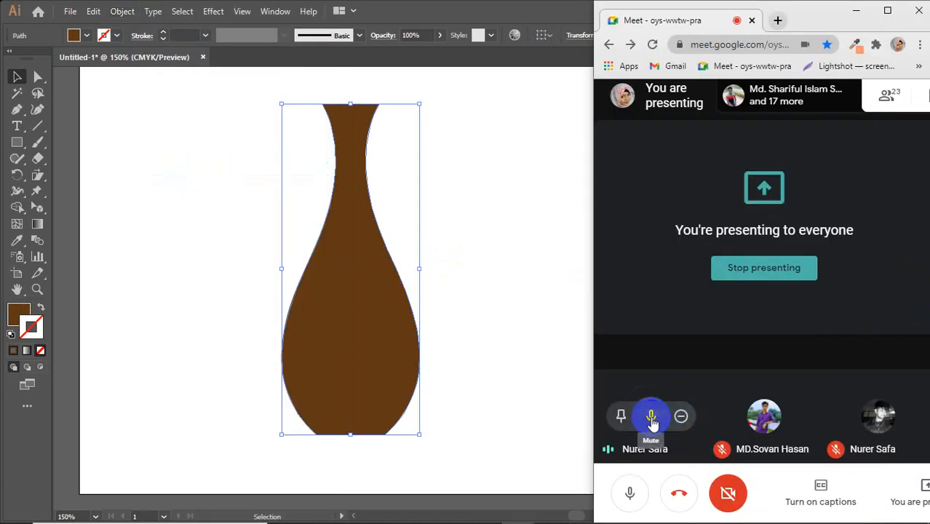
left_click(651, 415)
left_click(848, 327)
left_click(479, 281)
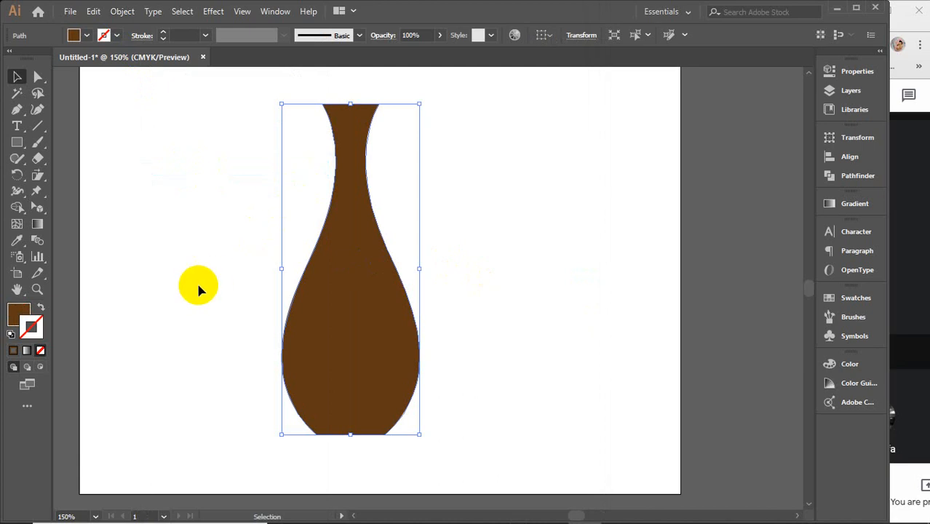
Step: Draw a large circle with the Ellipse tool on the empty canvas to the right of the artboard
left_click(16, 226)
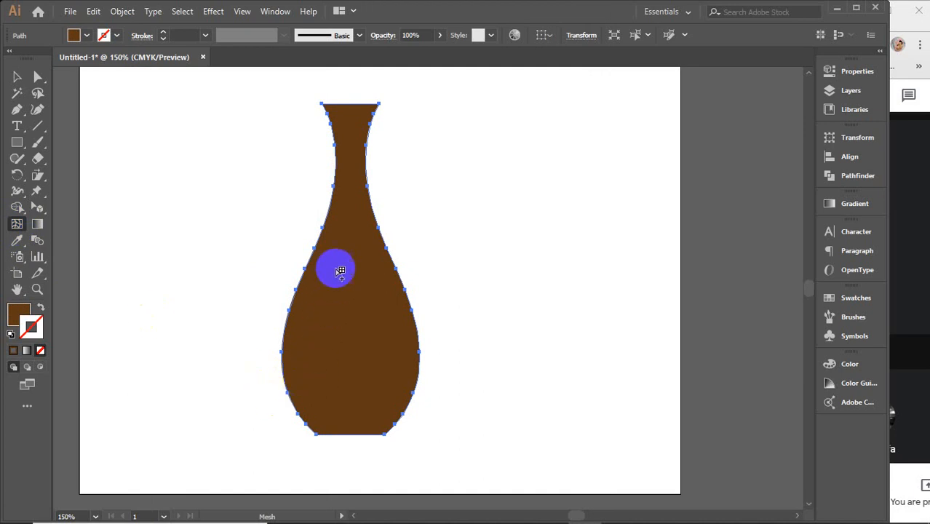
left_click(16, 77)
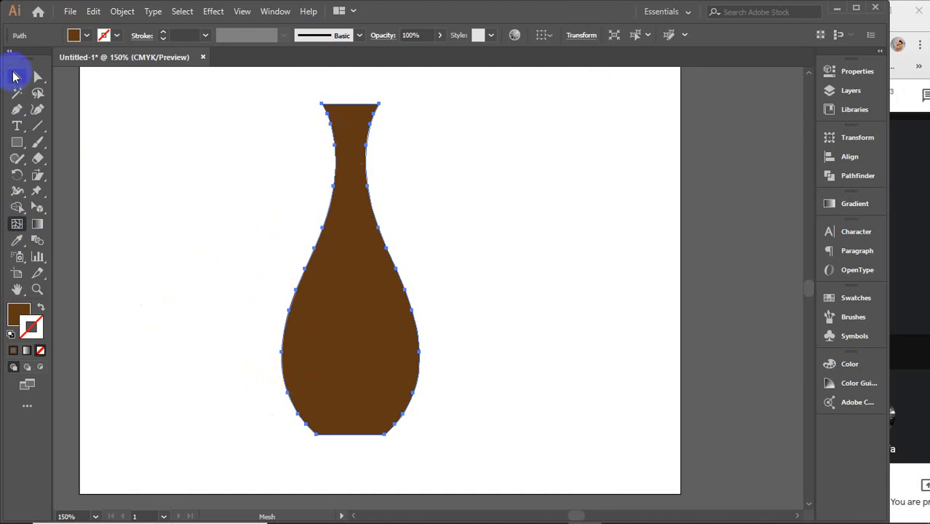
scroll(728, 299, "right", 10)
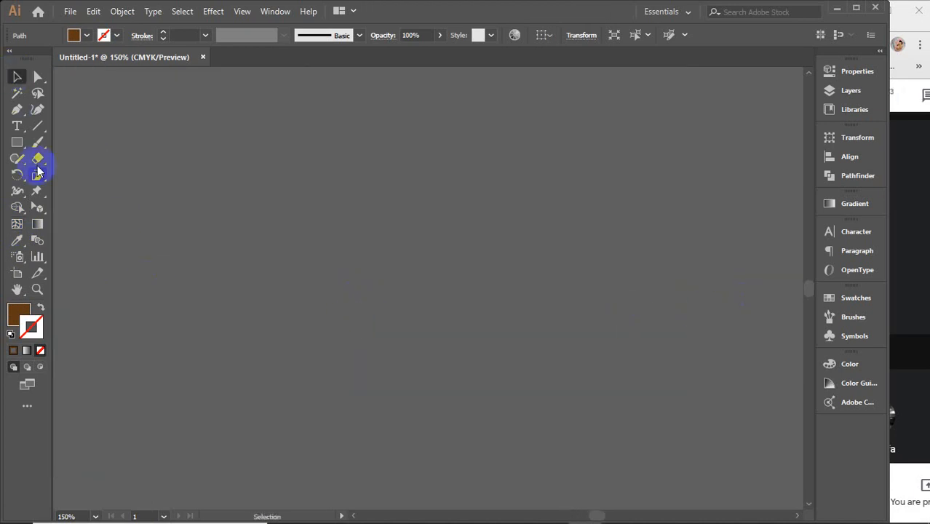
left_click(16, 143)
left_click_drag(13, 146, 114, 176)
left_click_drag(233, 141, 531, 437)
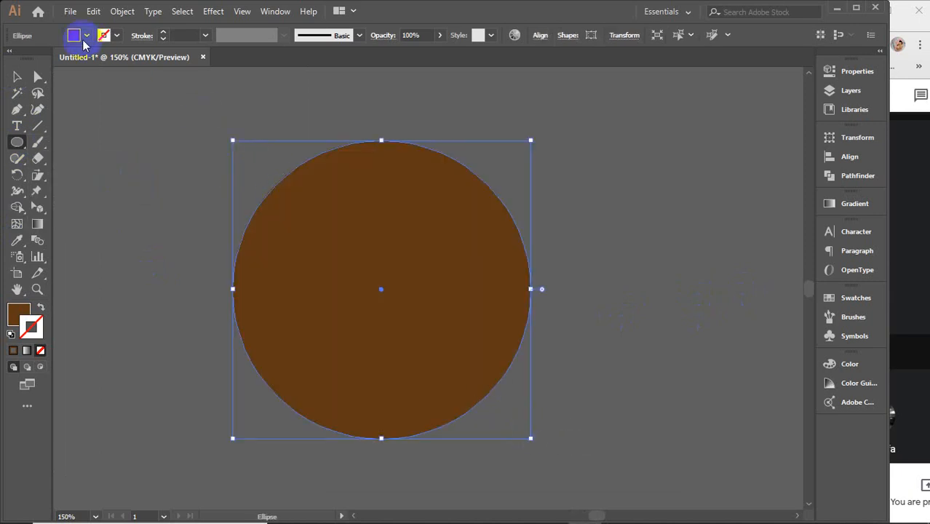
Step: Fill the circle with the white swatch and activate the Mesh tool for it
left_click(86, 36)
left_click(27, 58)
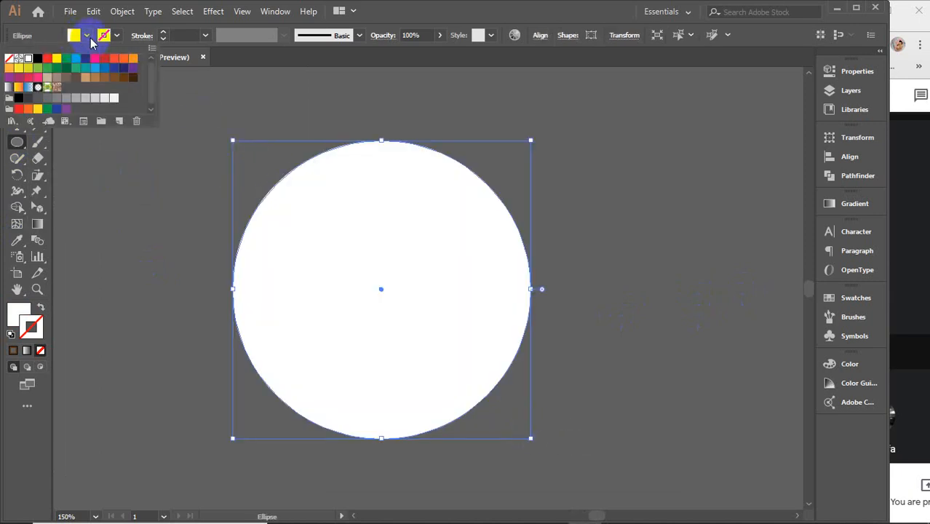
left_click(86, 36)
left_click(23, 208)
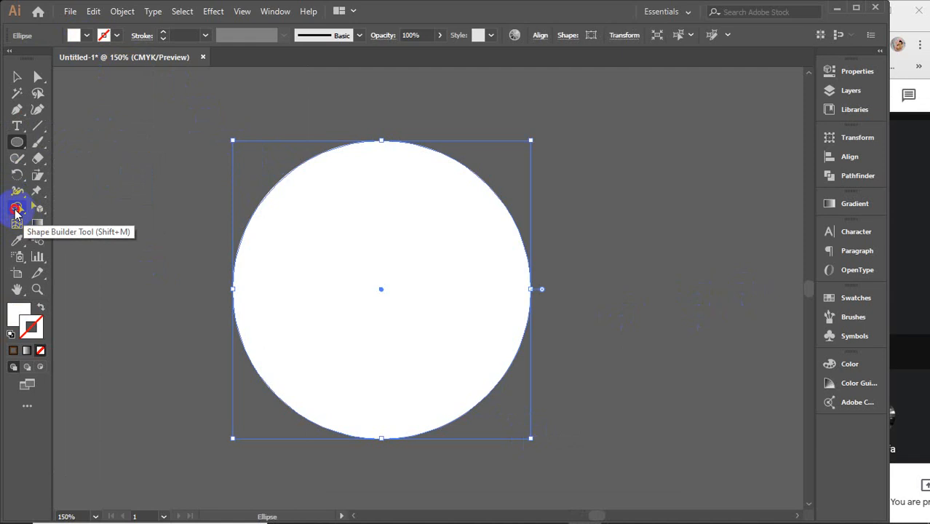
left_click(16, 224)
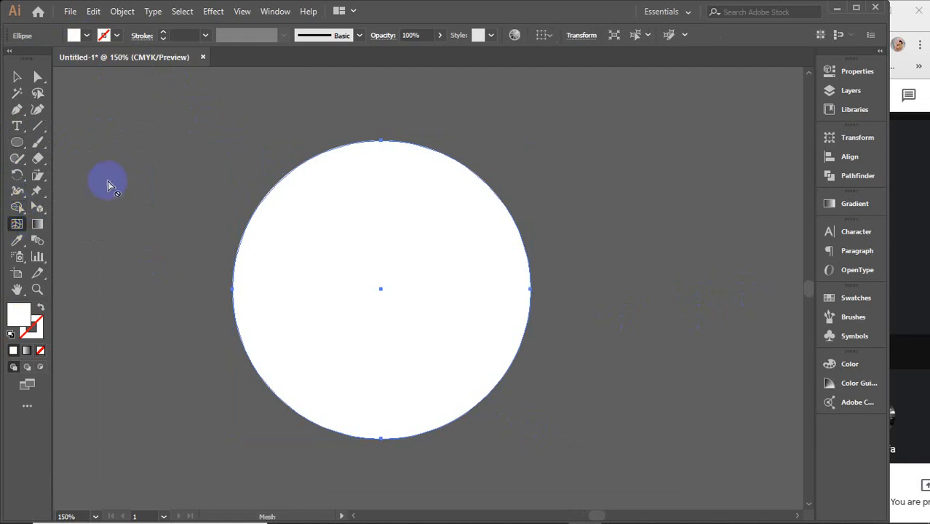
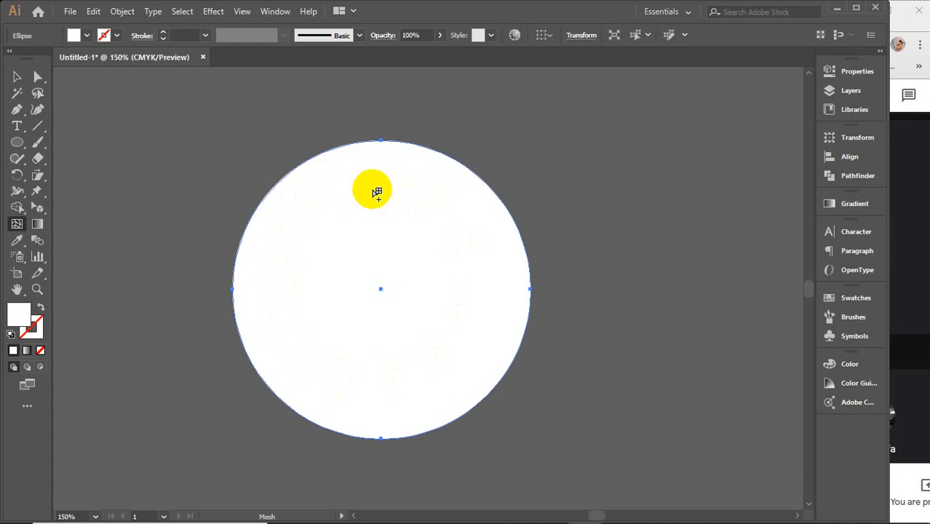
Step: Add mesh points across the circle's upper, middle and lower areas, dividing it into a dense grid of curved rows and columns
left_click(372, 190)
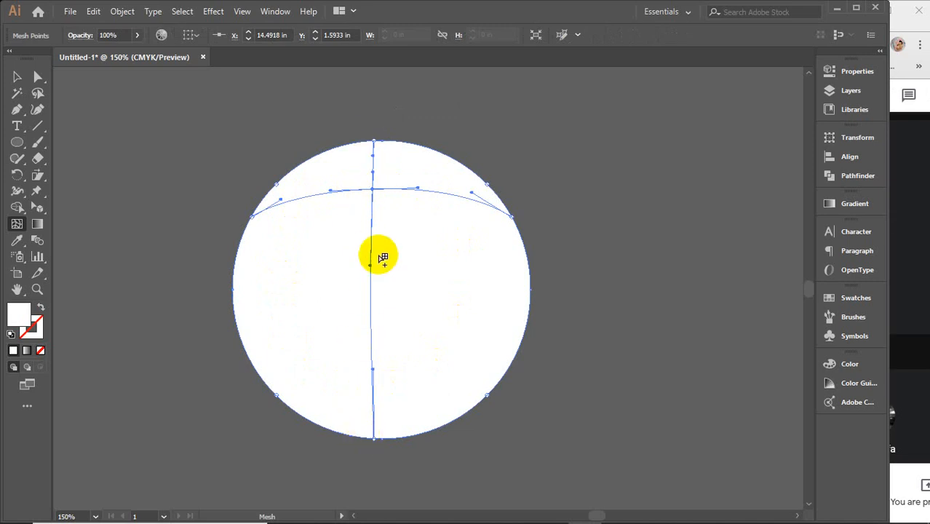
left_click(312, 160)
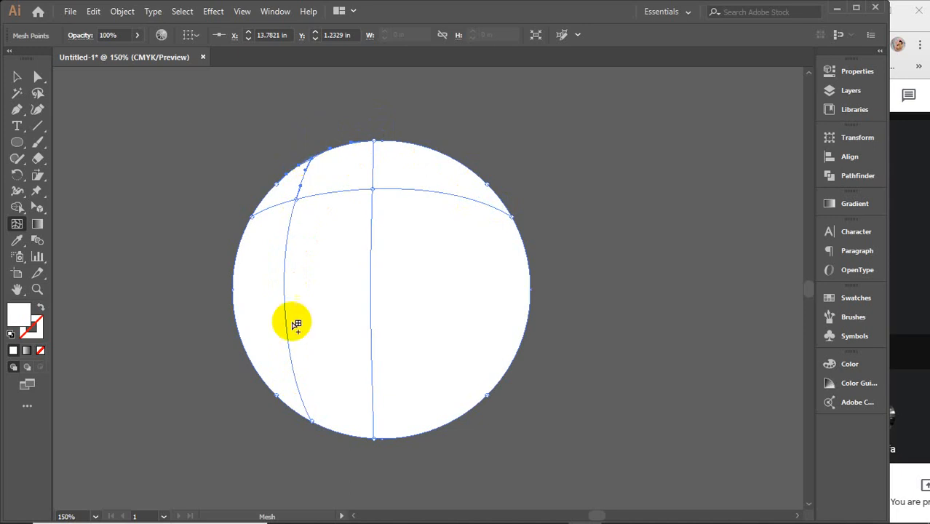
left_click(236, 274)
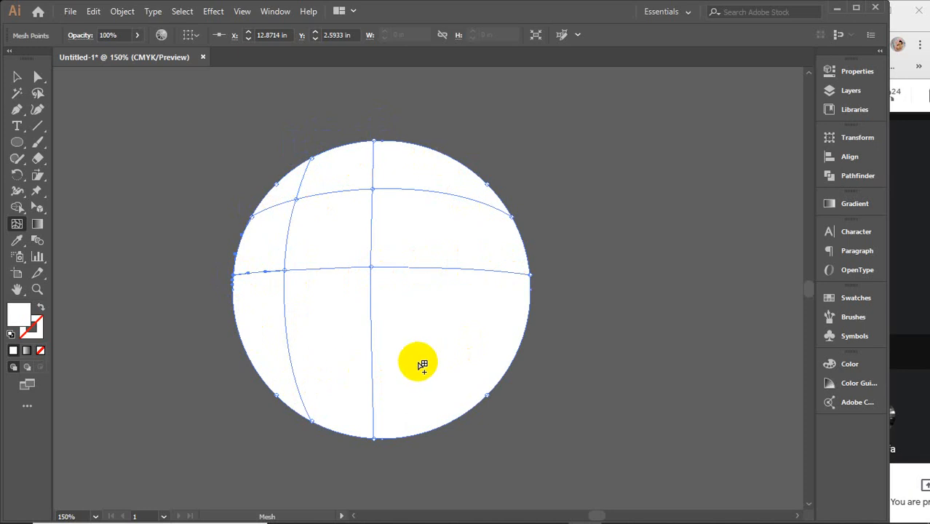
left_click(523, 354)
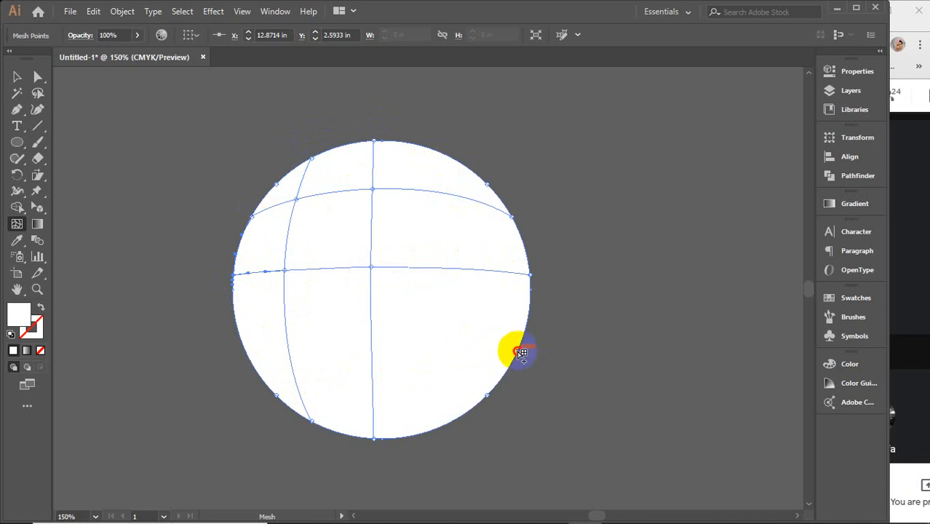
left_click(521, 353)
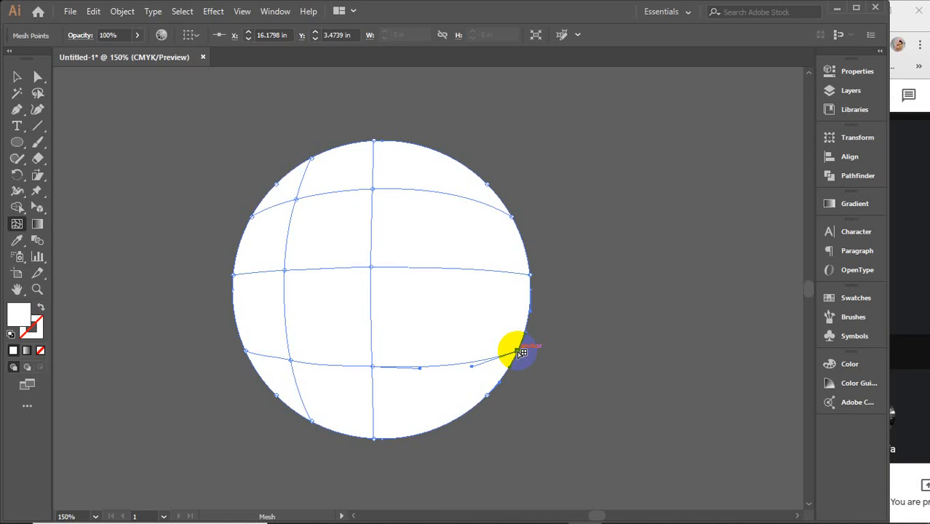
left_click(470, 235)
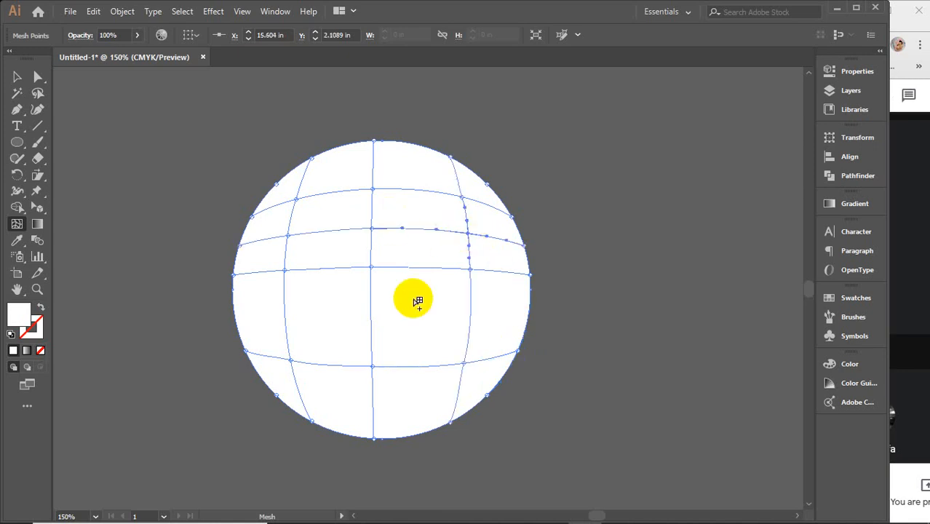
left_click(390, 252)
left_click(425, 168)
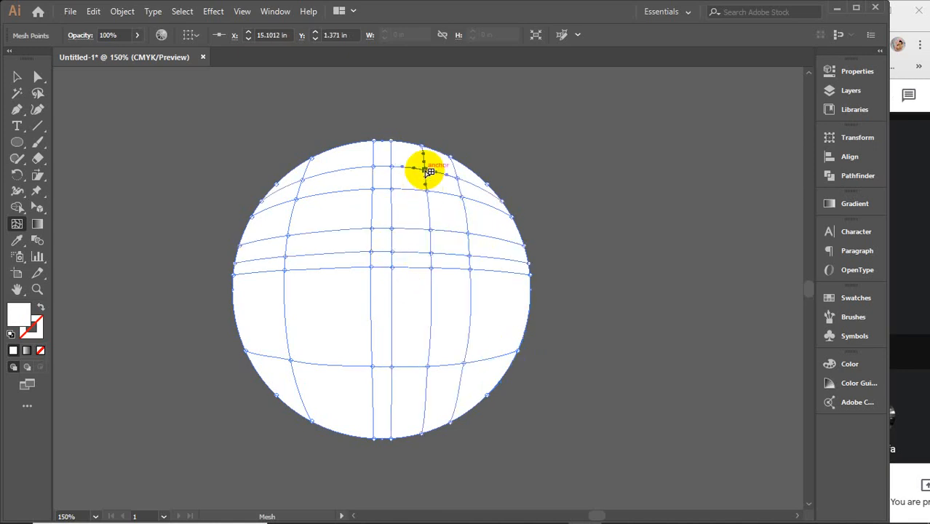
left_click(340, 159)
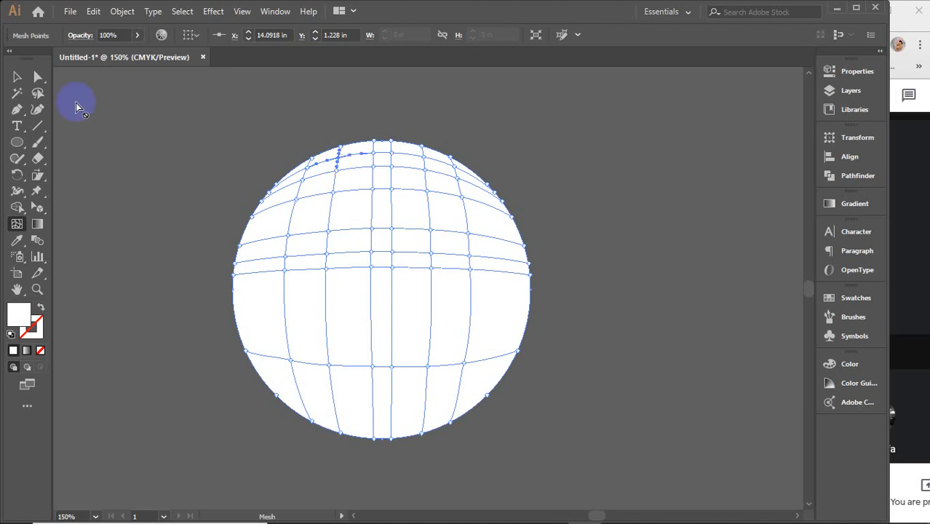
Step: Select the meshed circle as a whole object and delete it from the canvas
left_click(16, 77)
left_click(353, 317)
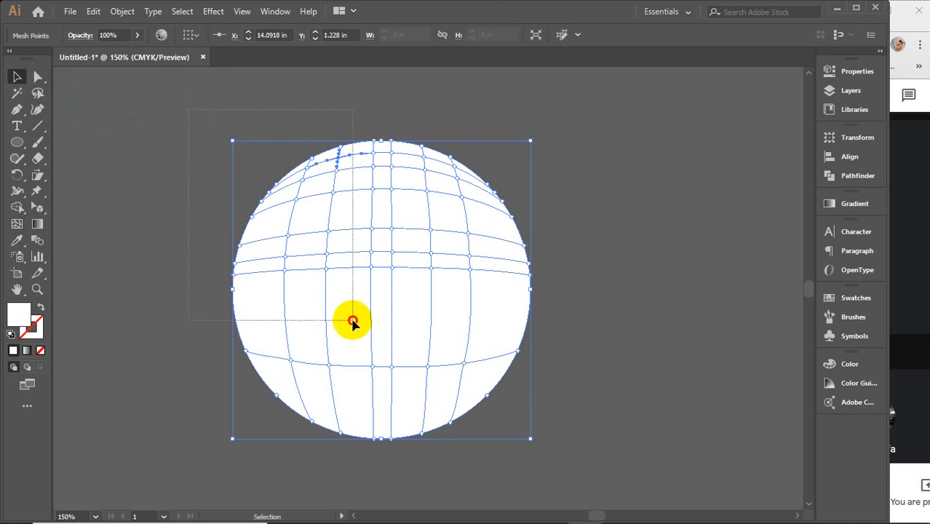
key("Delete")
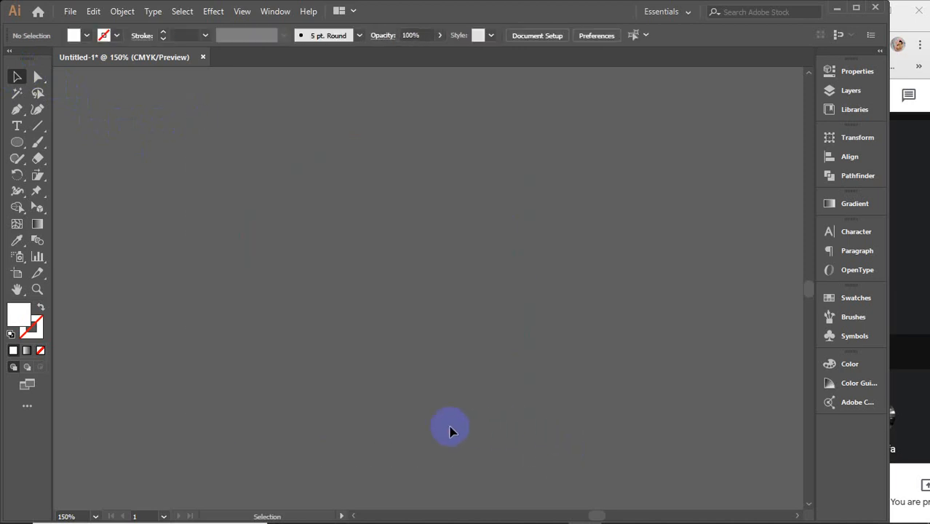
Step: Start tracing the red apple photo with the Pen tool, following the dip below the stem and curving down its left side
key("space")
left_click_drag(452, 430, 638, 344)
left_click_drag(142, 314, 553, 303)
left_click_drag(304, 297, 585, 412)
left_click_drag(141, 281, 600, 265)
scroll(412, 271, "down", 3)
key("space")
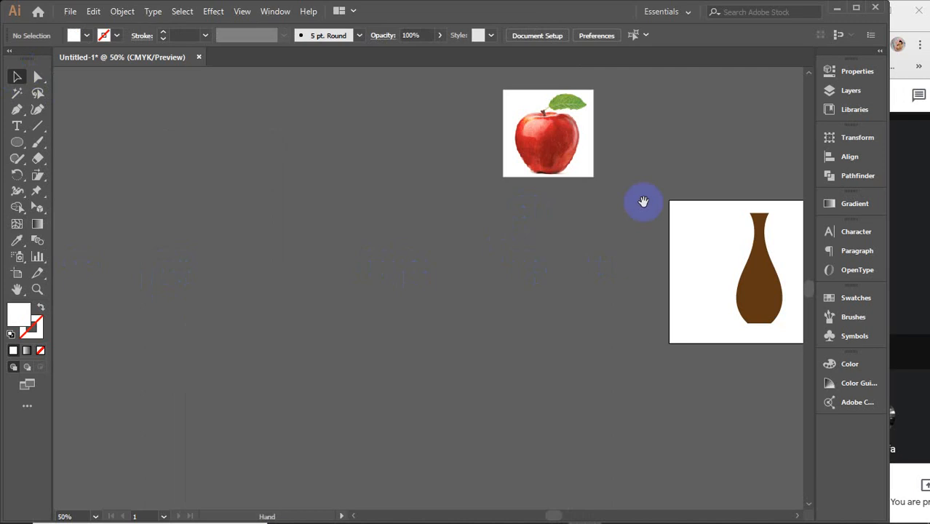
left_click_drag(645, 202, 516, 310)
scroll(432, 248, "up", 3)
scroll(432, 248, "up", 1)
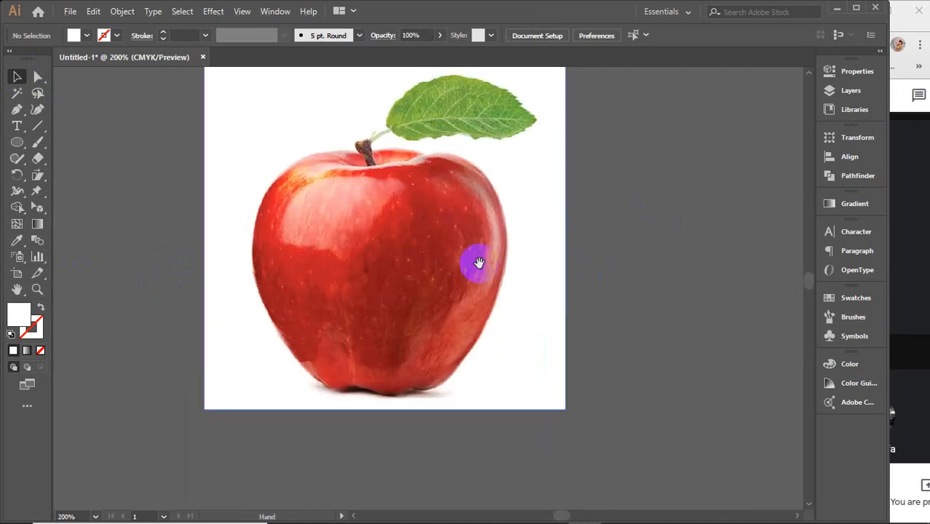
key("space")
left_click_drag(473, 262, 482, 251)
left_click(17, 109)
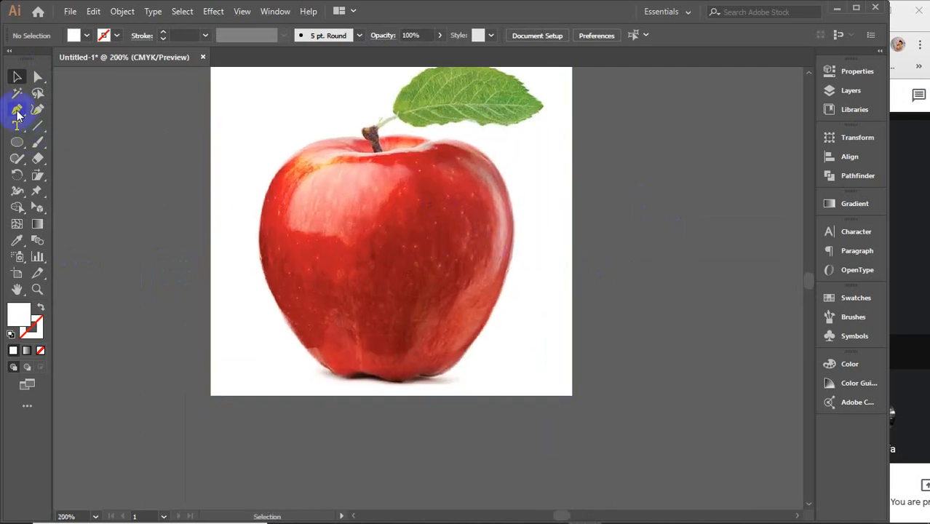
left_click(403, 147)
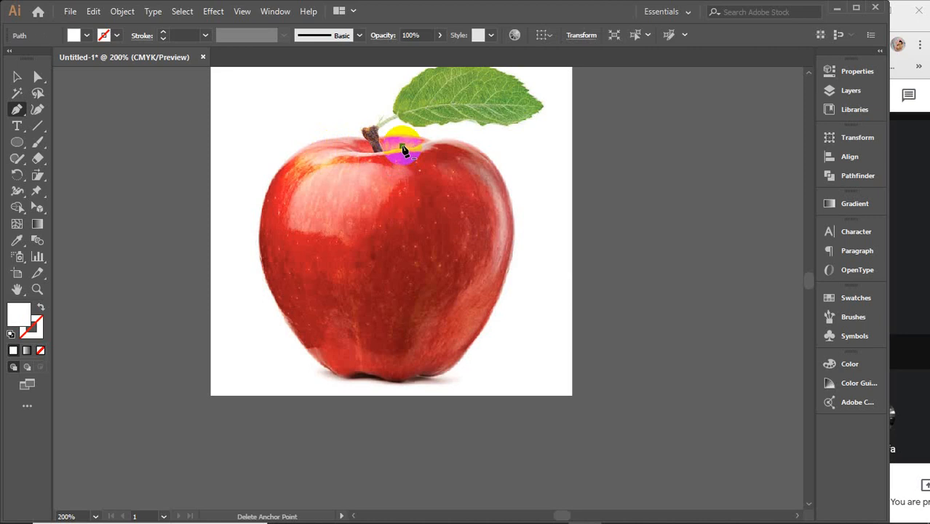
left_click_drag(354, 151, 270, 176)
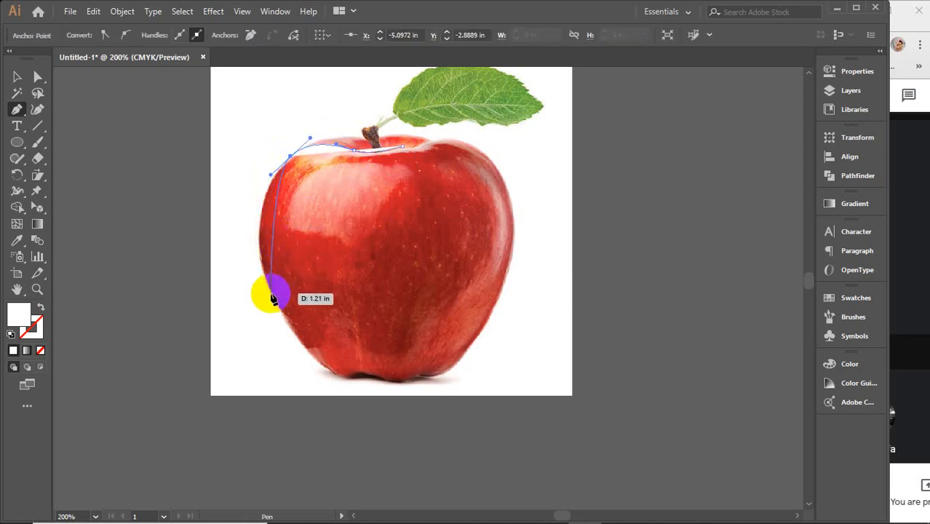
left_click_drag(272, 294, 299, 365)
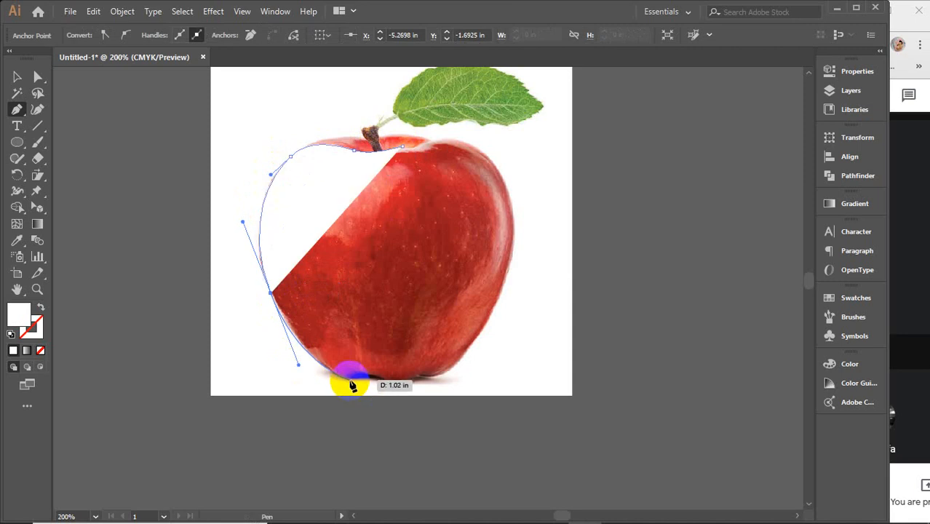
Step: Continue the apple outline along its base and up the right side to the stem dip, and deselect the path
left_click_drag(350, 378, 470, 350)
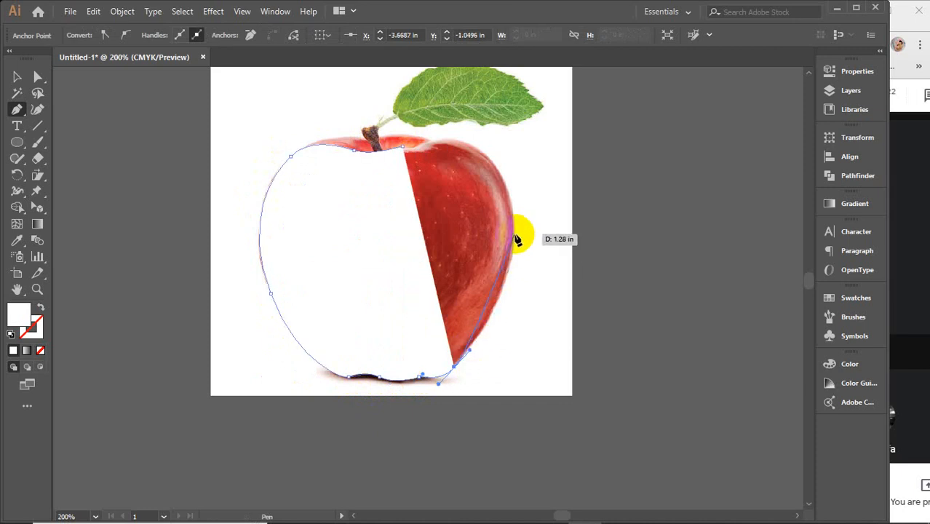
left_click_drag(515, 235, 514, 175)
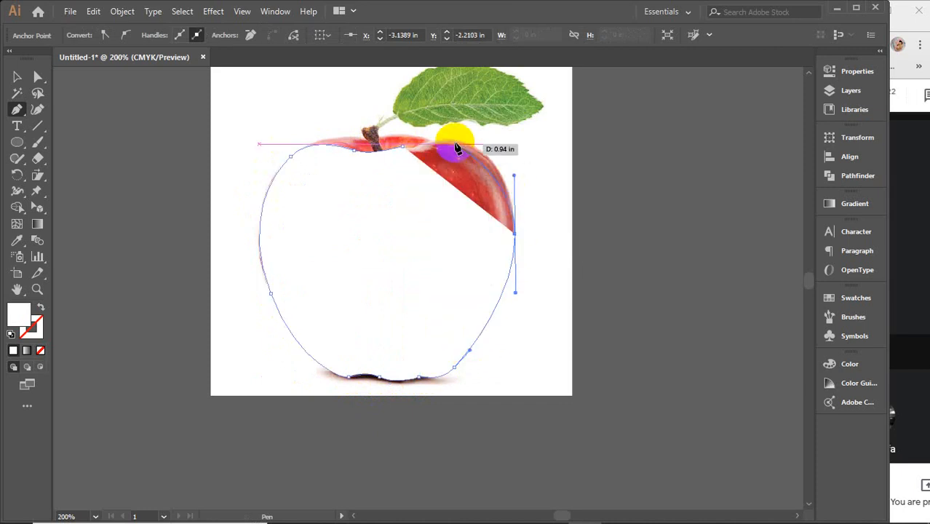
left_click_drag(439, 139, 393, 144)
left_click(18, 76)
left_click(153, 193)
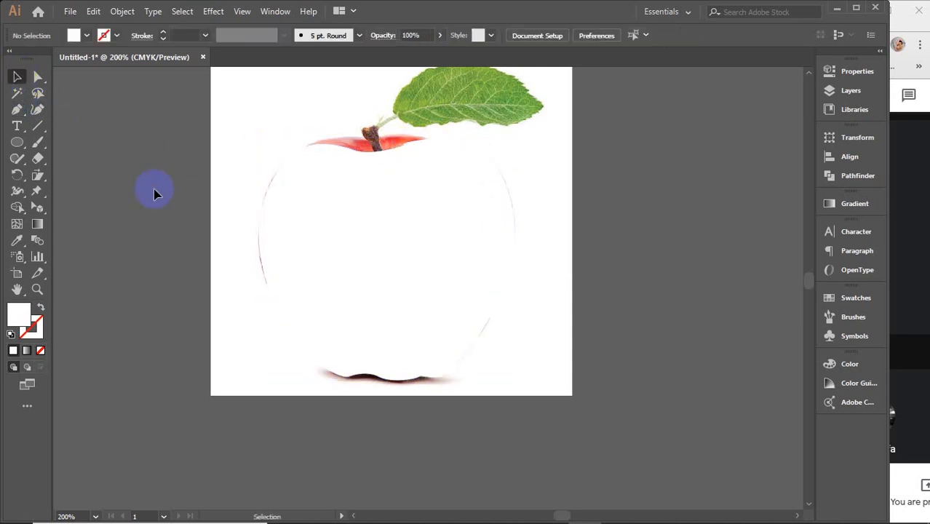
Step: Move the white traced apple shape off the photo onto the empty canvas to its right
left_click_drag(358, 246, 719, 243)
key("space")
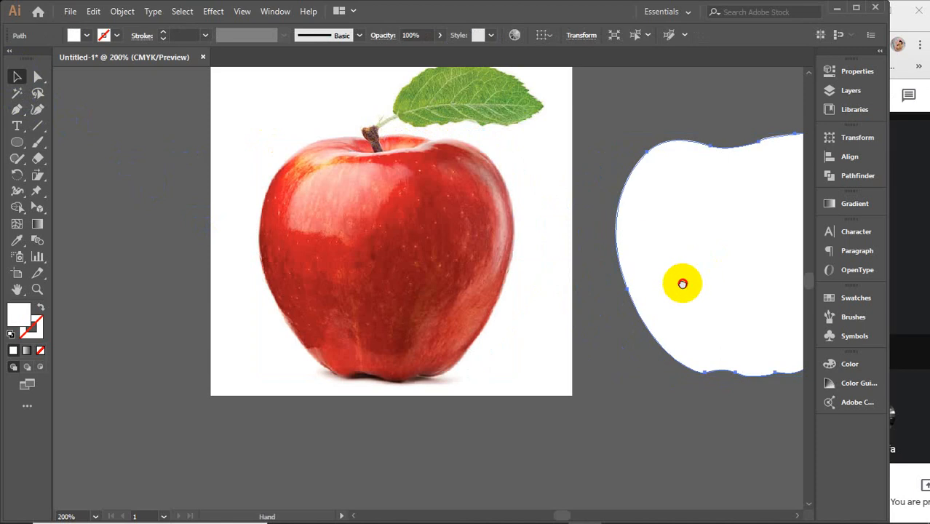
left_click_drag(683, 282, 512, 293)
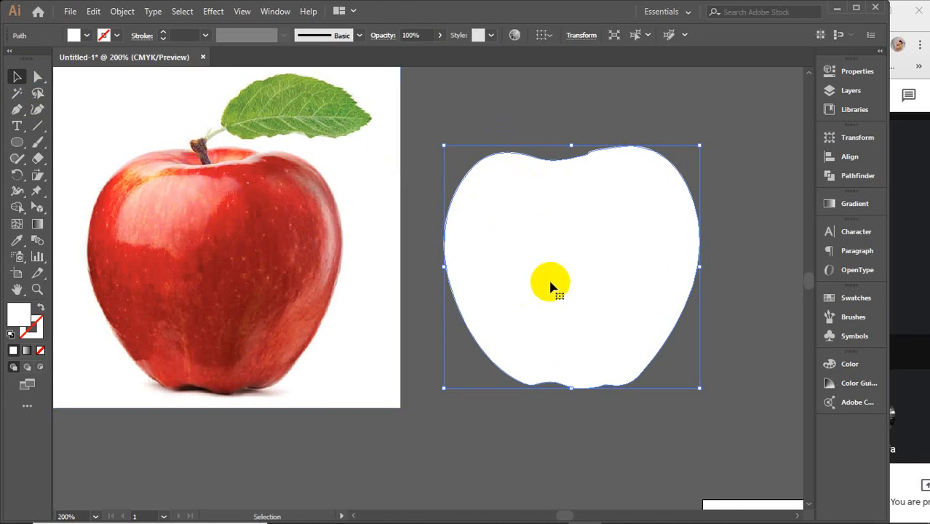
left_click_drag(551, 280, 525, 318)
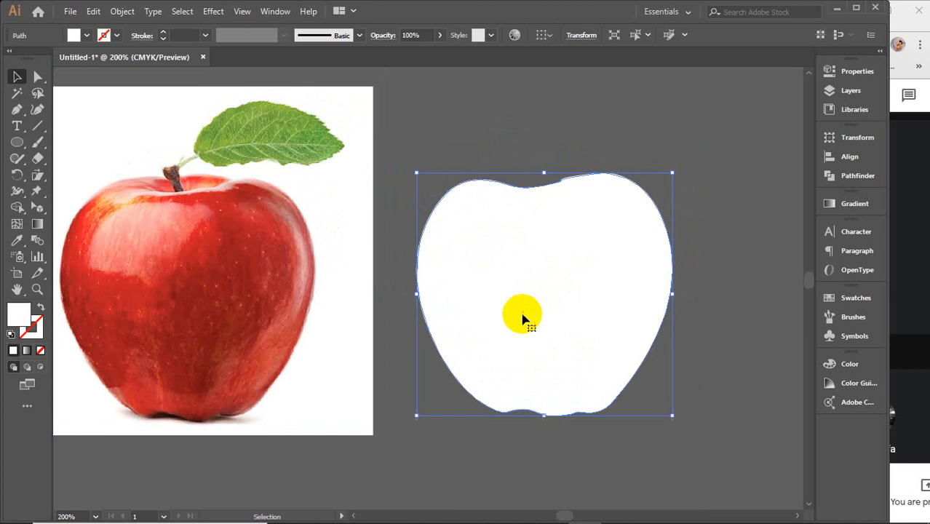
Step: With the Mesh tool, add closely spaced lengthwise mesh lines from the upper-right edge of the white apple shape
left_click(16, 225)
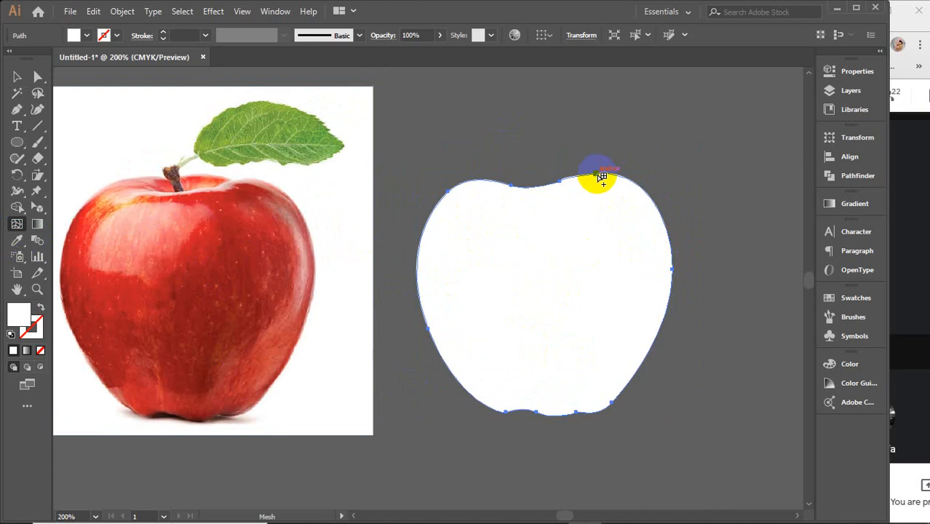
left_click_drag(601, 176, 623, 179)
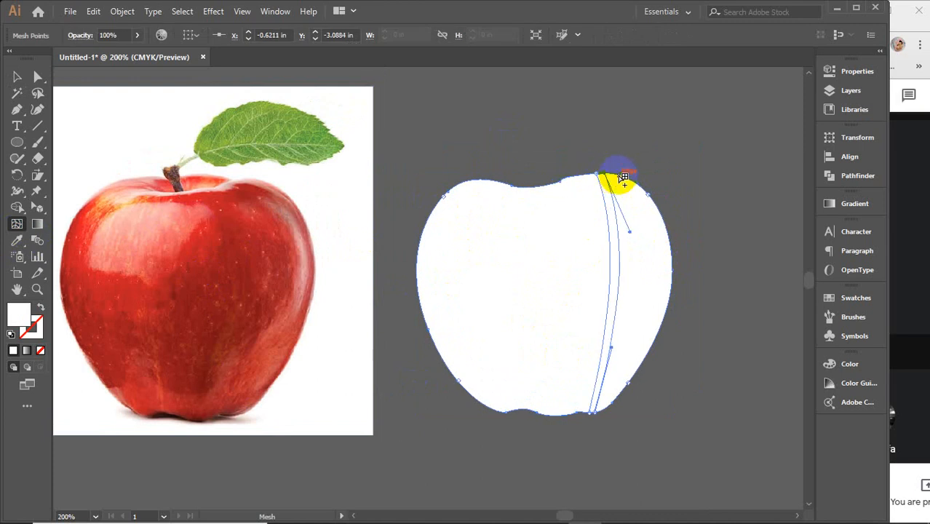
left_click(619, 176)
left_click(629, 180)
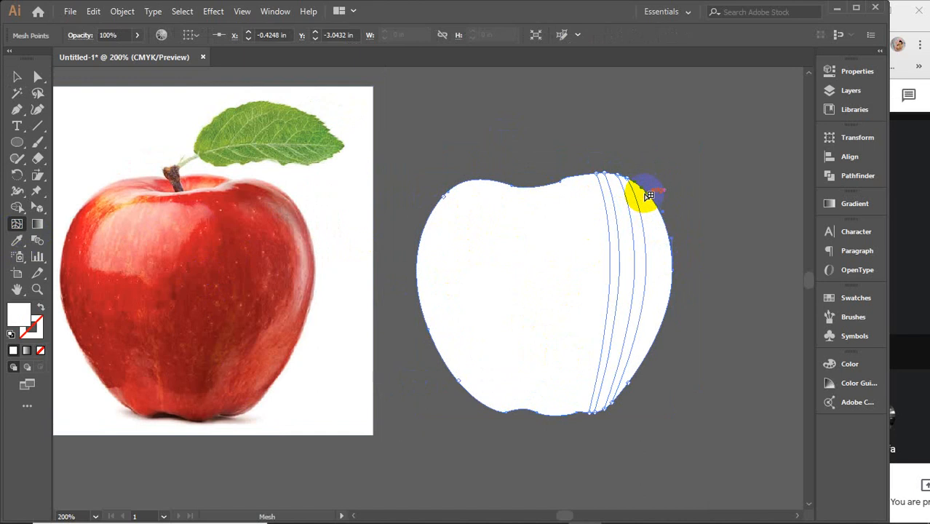
Step: Add mesh points inside the apple shape's upper-right shoulder to build a grid of crossing rows and columns
left_click(647, 211)
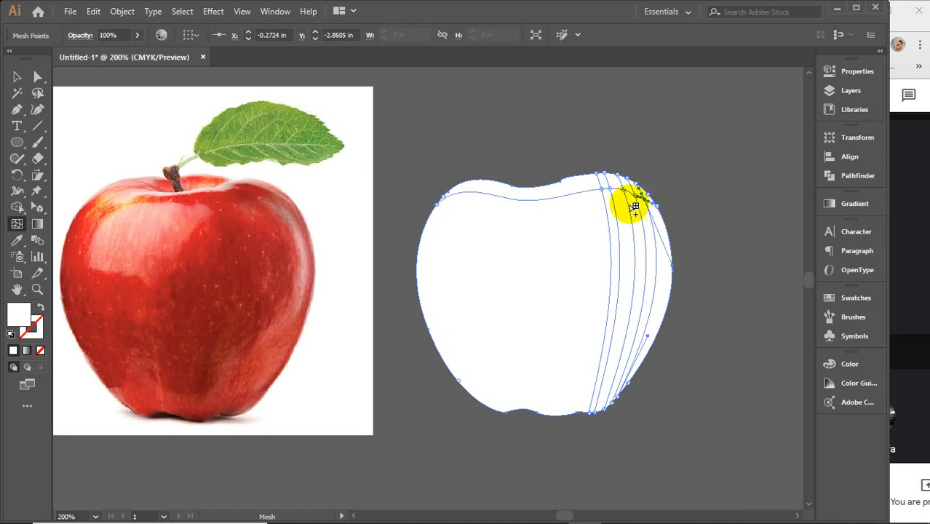
left_click(622, 206)
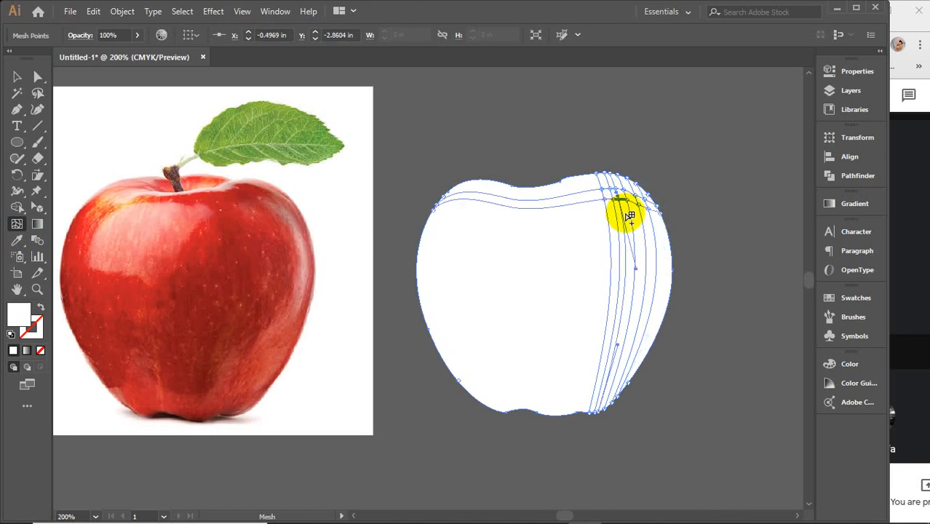
left_click(598, 211)
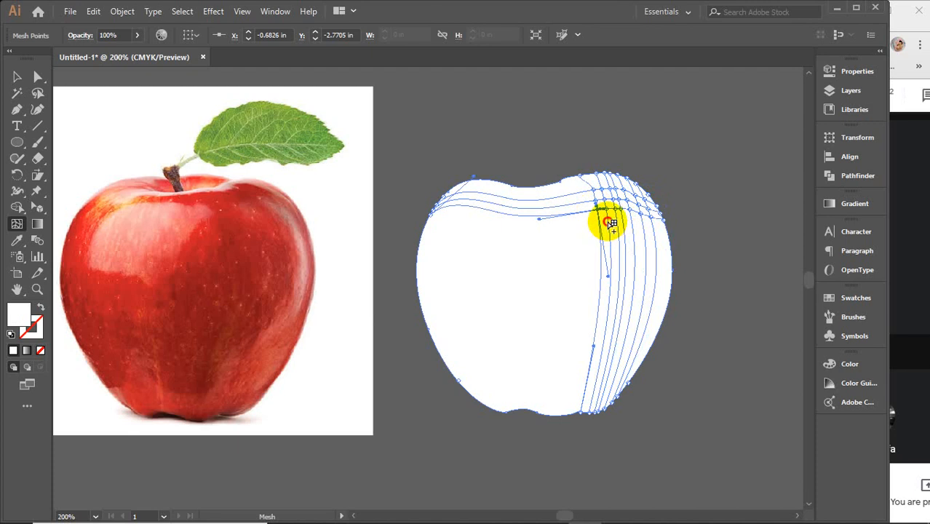
left_click(608, 222)
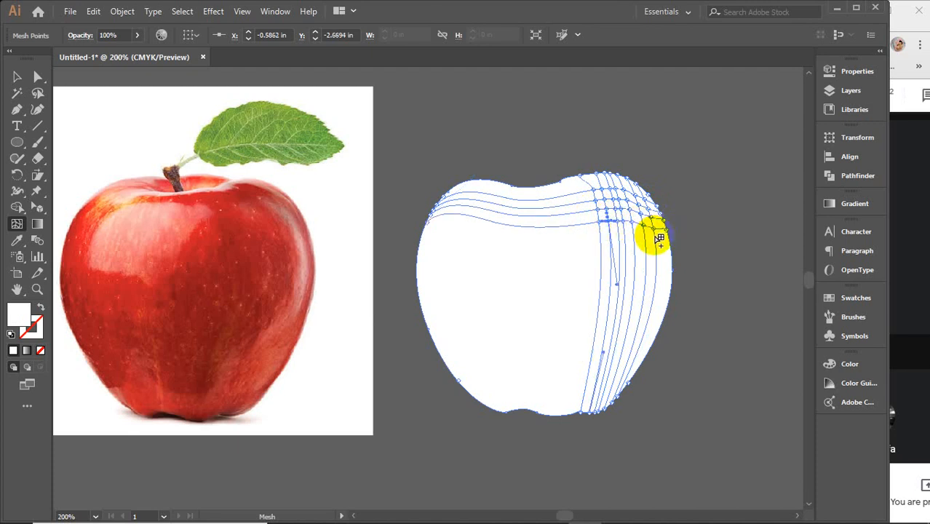
left_click(655, 235)
left_click(657, 250)
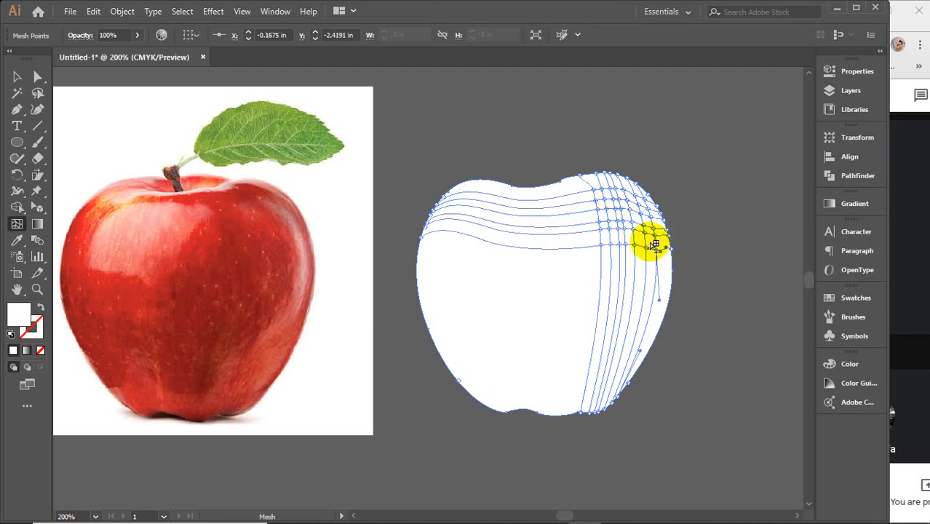
Step: Refine the mesh near the apple shape's right edge with an extra outer column and more rows down the side
scroll(656, 244, "up", 3)
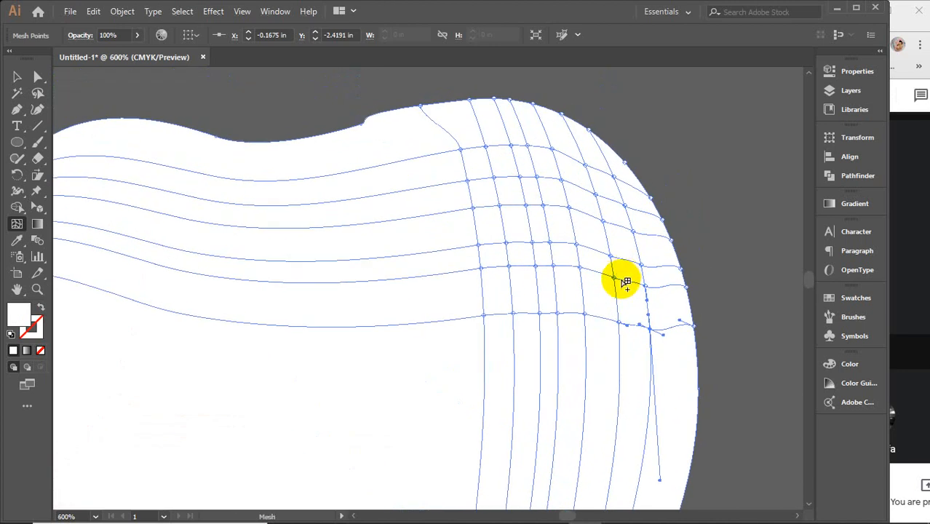
left_click(618, 299)
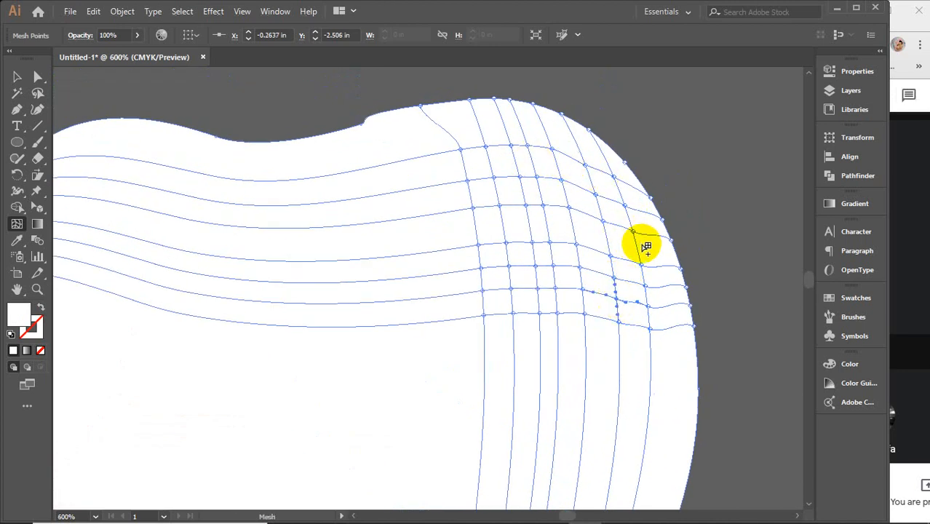
left_click(651, 215)
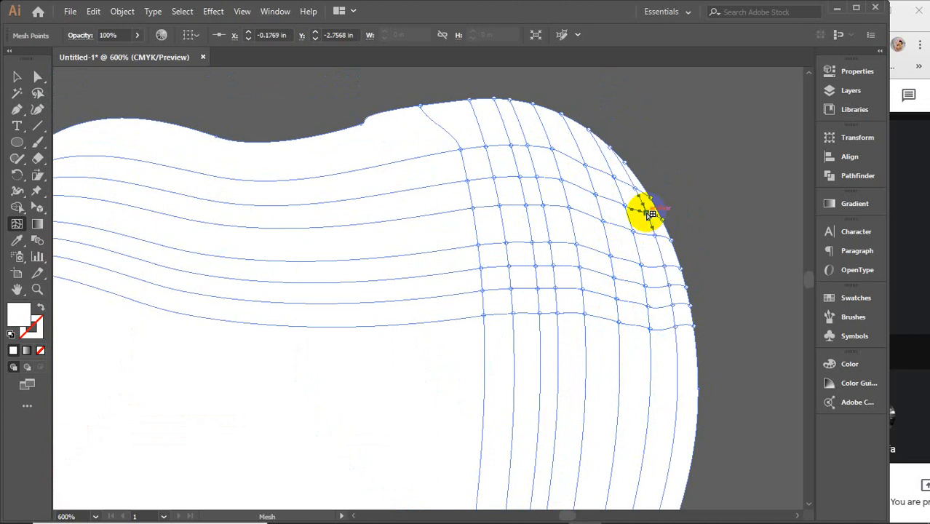
left_click(650, 342)
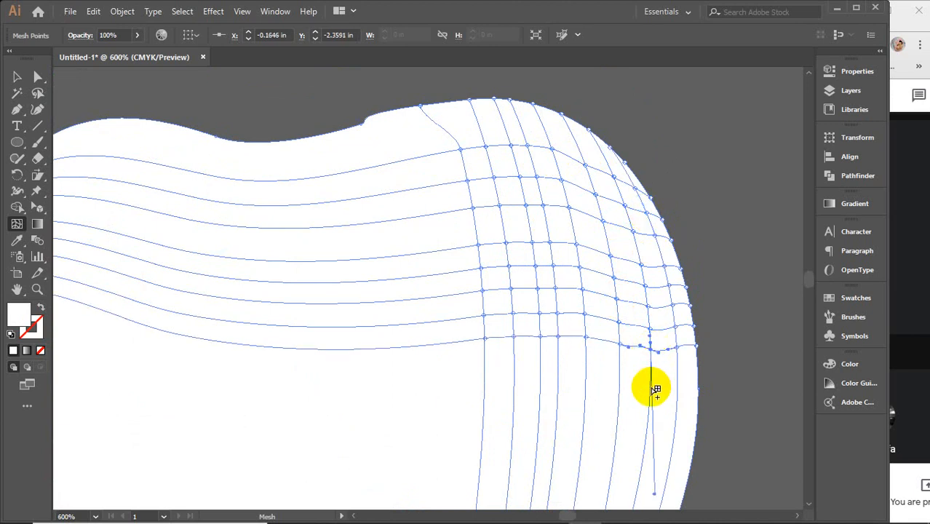
left_click(678, 378)
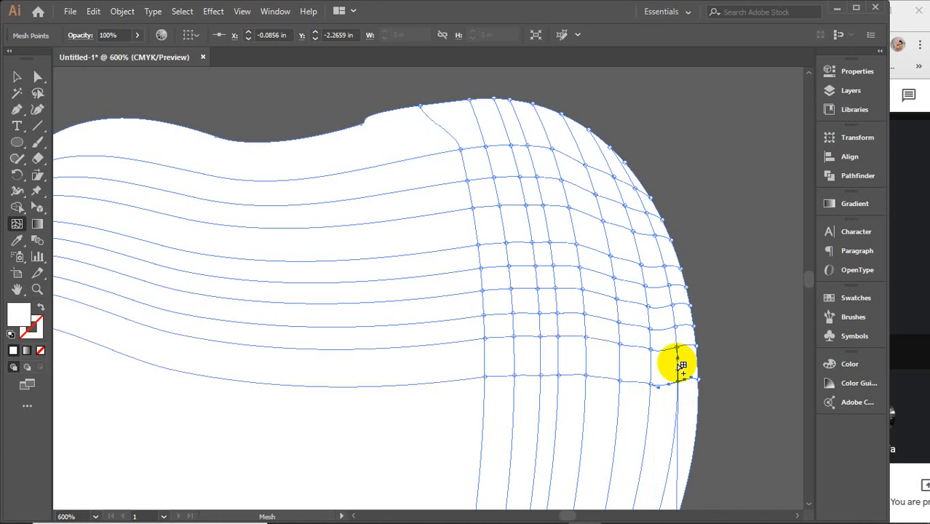
Step: Add one more mesh row between the two lowest rows near the apple shape's right edge
left_click(682, 364)
scroll(681, 364, "down", 2)
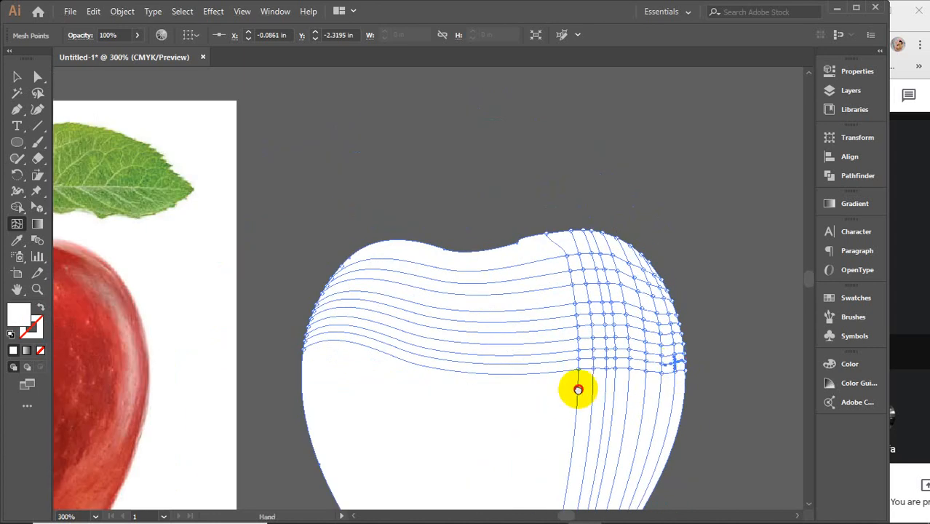
left_click_drag(578, 388, 619, 311)
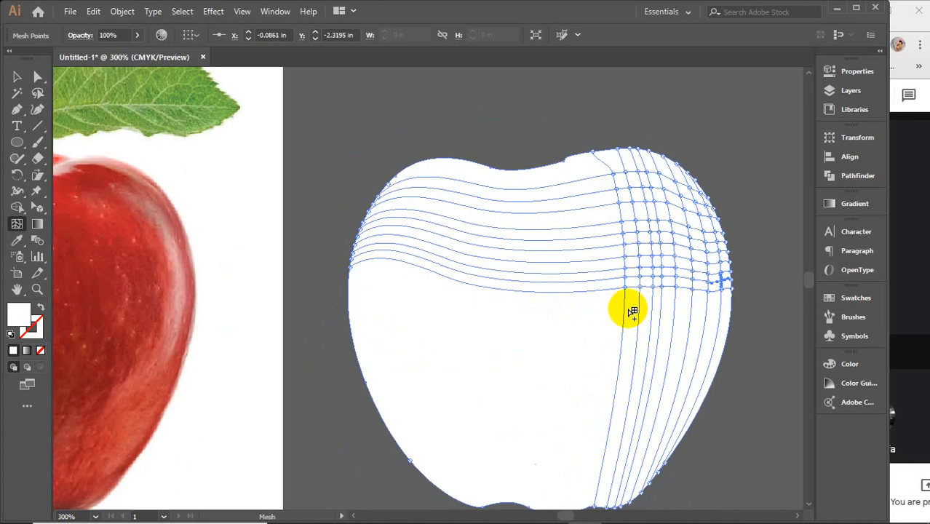
Step: Colour individual mesh points in the apple shape's upper-right grid with red, green, dark blue and dark red swatches as a test
left_click(849, 297)
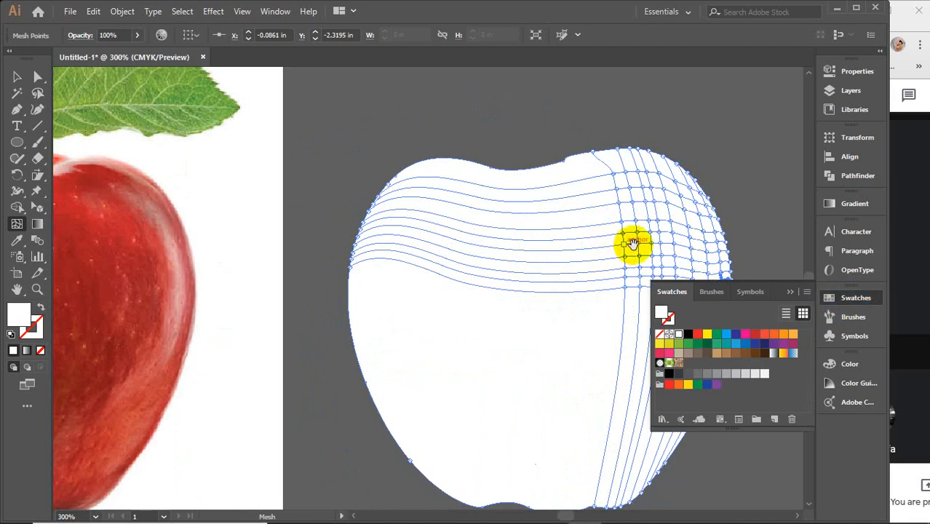
left_click_drag(629, 245, 505, 279)
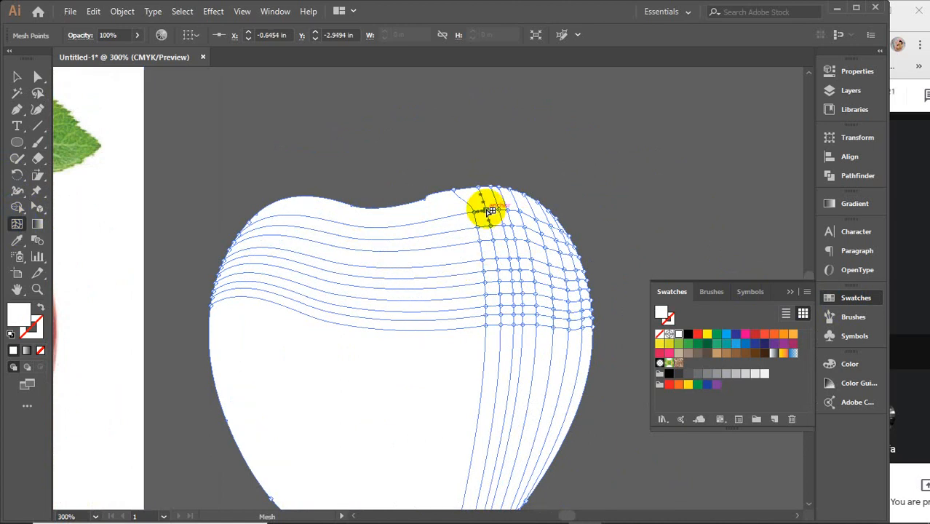
left_click_drag(491, 211, 516, 228)
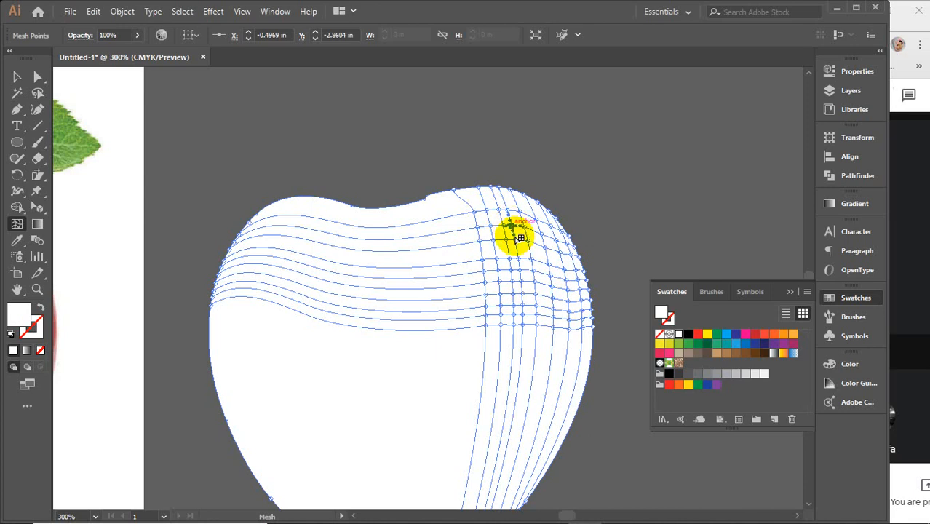
left_click(698, 334)
left_click(519, 225)
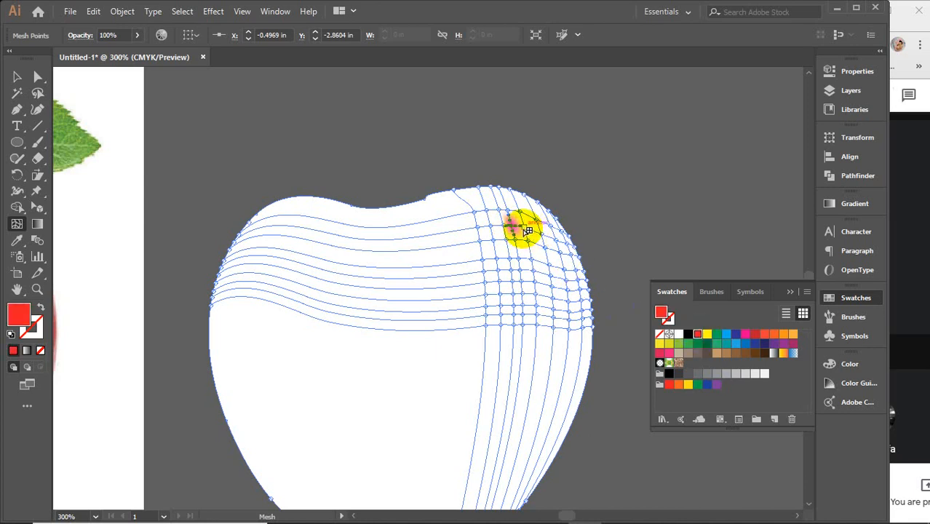
left_click(717, 334)
left_click(566, 251)
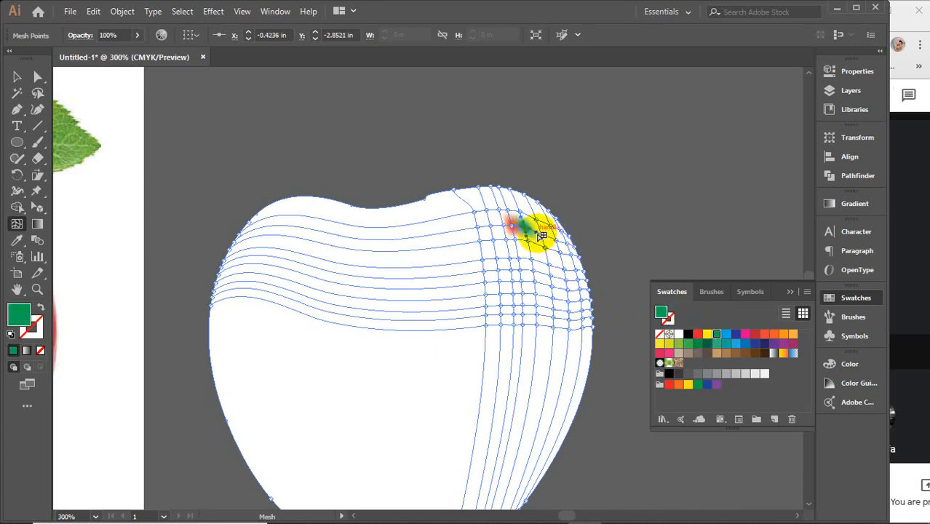
left_click(541, 233)
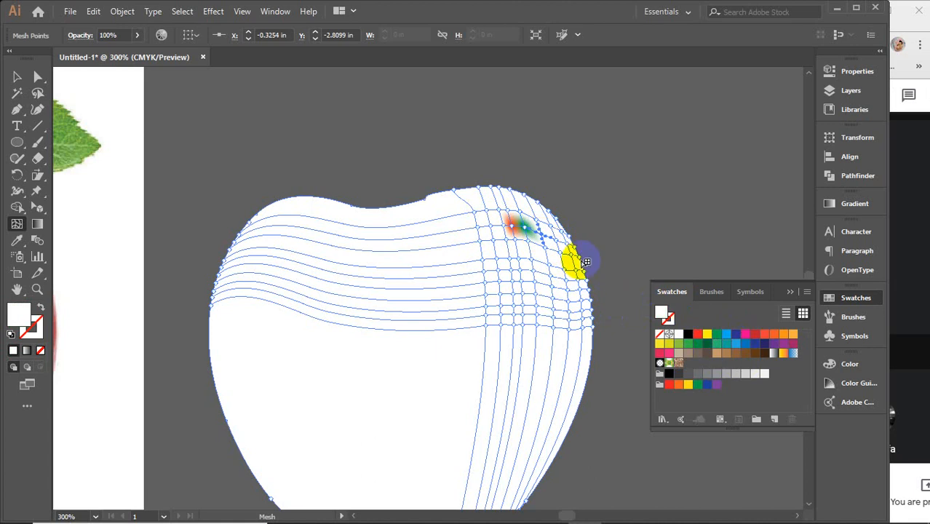
left_click(548, 249)
left_click(736, 334)
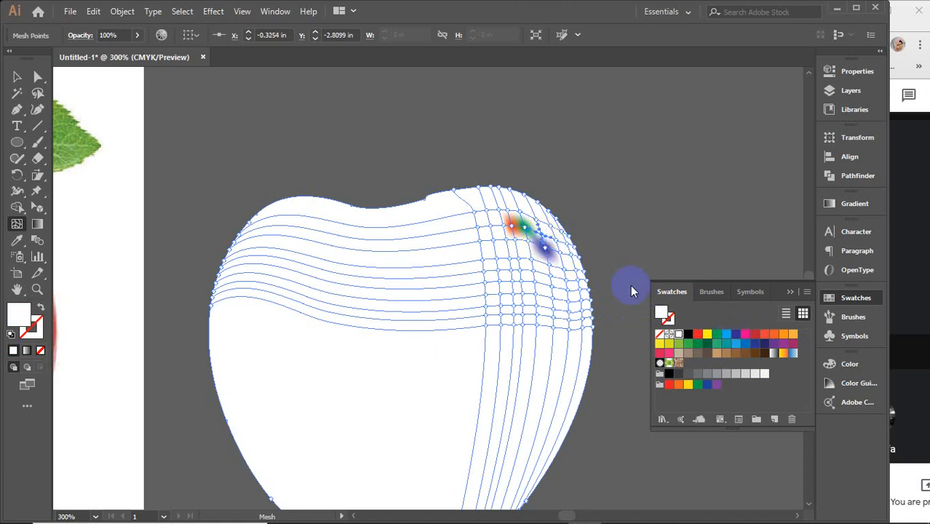
left_click(756, 334)
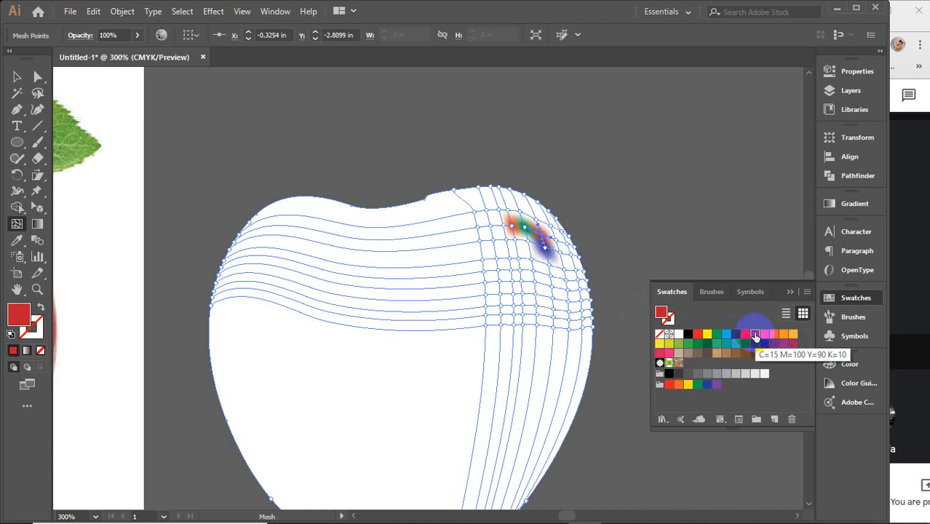
Step: Undo all the test swatch colours applied to the mesh points
left_click(576, 293, "ctrl")
key("ctrl+z")
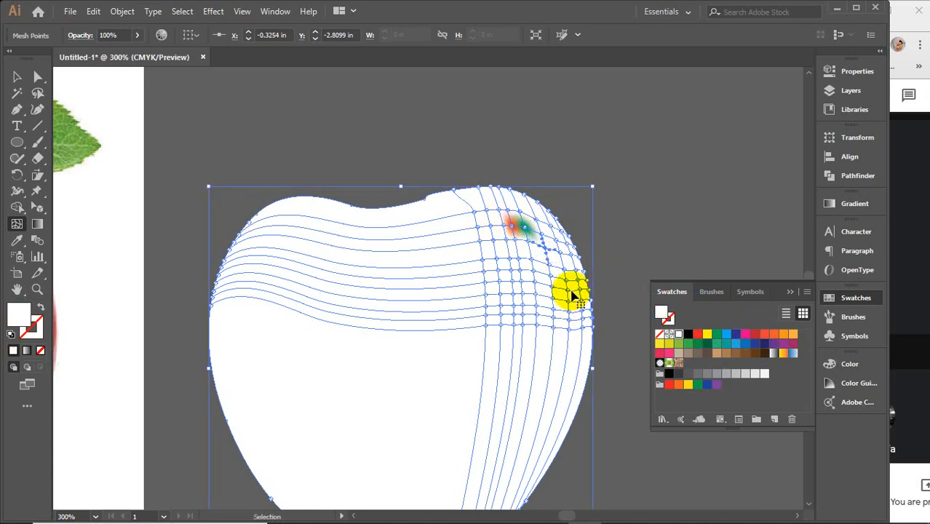
key("ctrl+z")
key("ctrl+z")
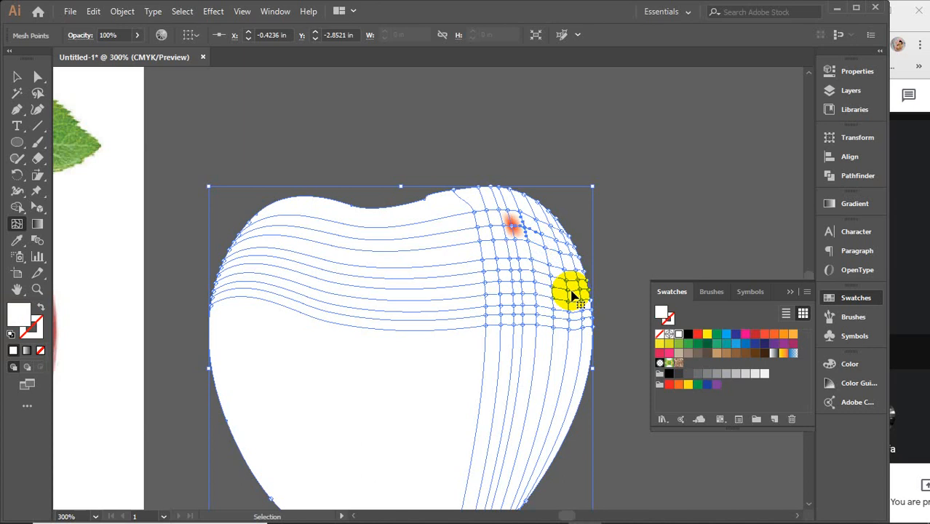
key("ctrl+z")
key("ctrl+z")
scroll(533, 241, "up", 2)
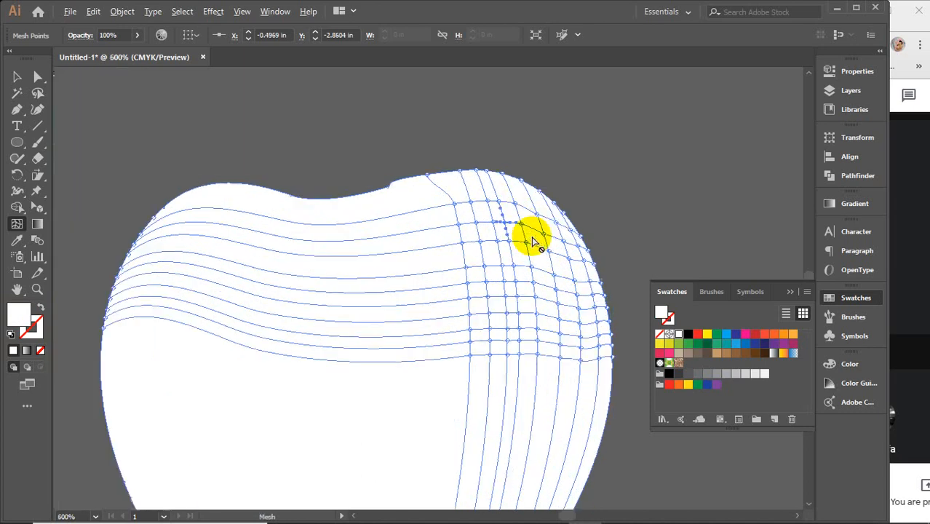
left_click(504, 186)
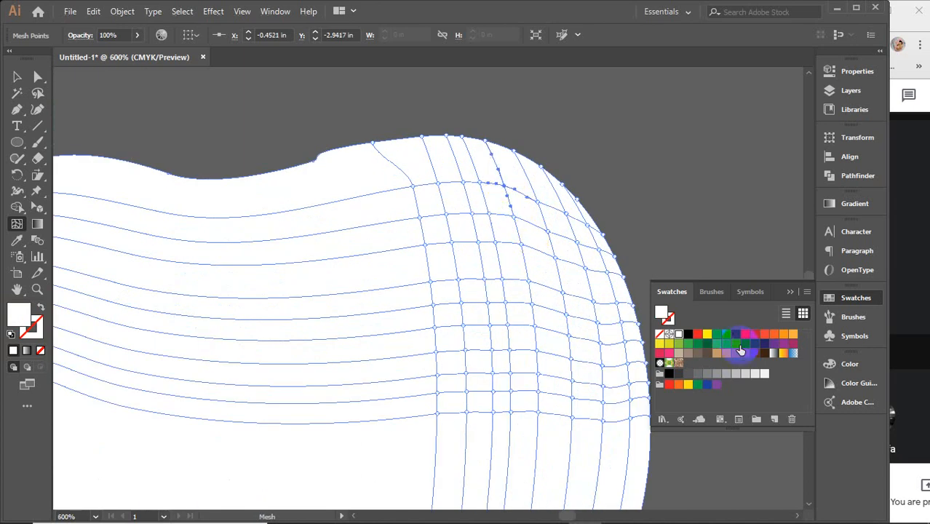
scroll(575, 323, "down", 2)
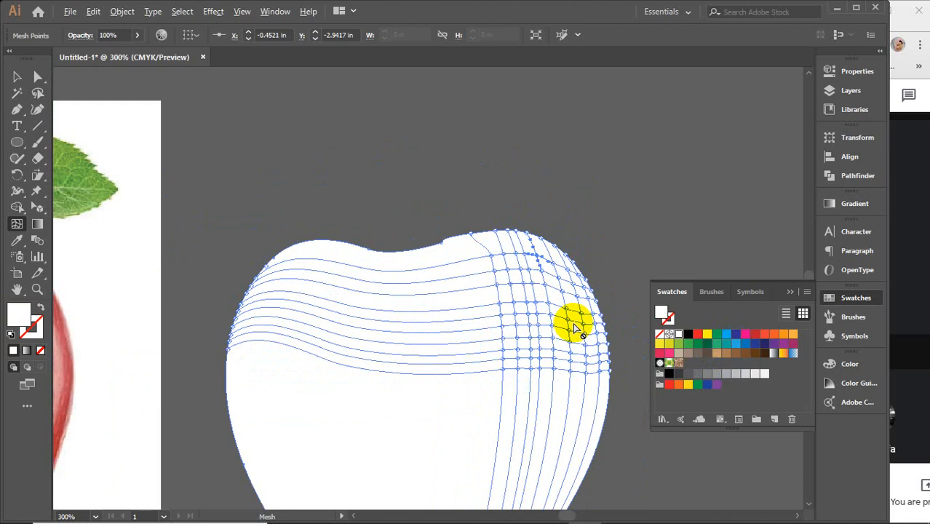
key("space")
left_click_drag(572, 347, 537, 319)
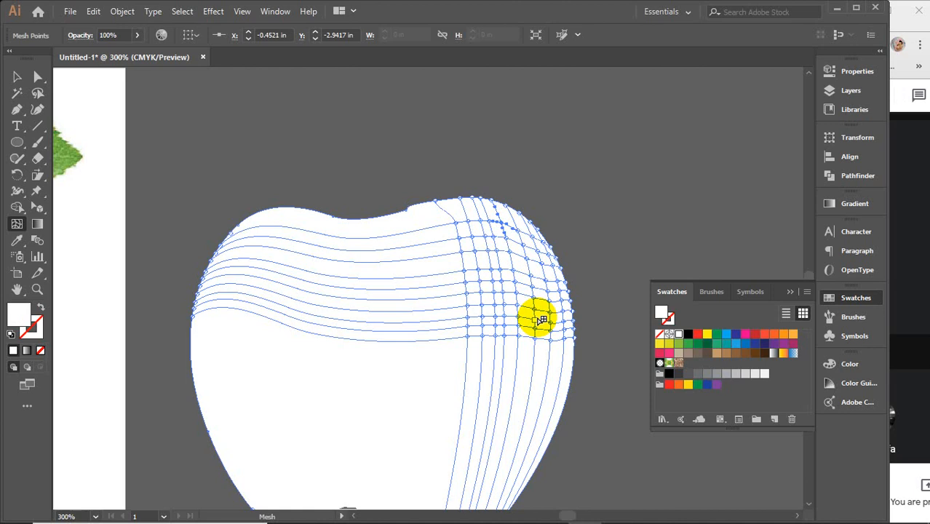
Step: Move the apple photo sideways until it overlaps the white mesh shape, and send the mesh shape to the back
key("ctrl+1")
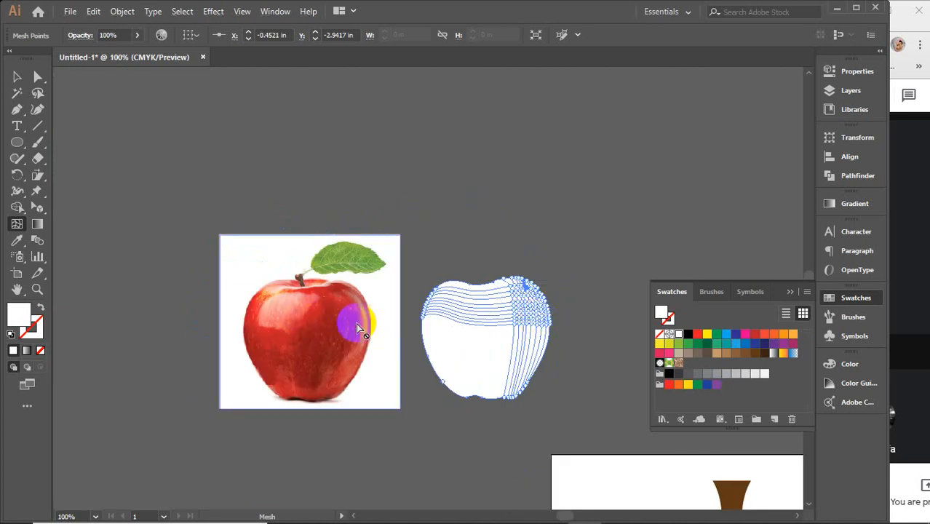
left_click(17, 76)
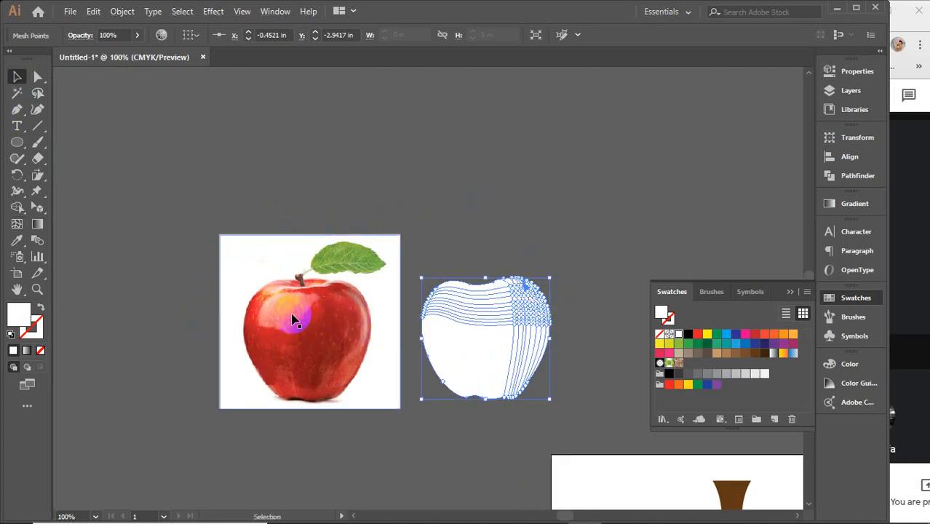
left_click_drag(301, 318, 379, 320)
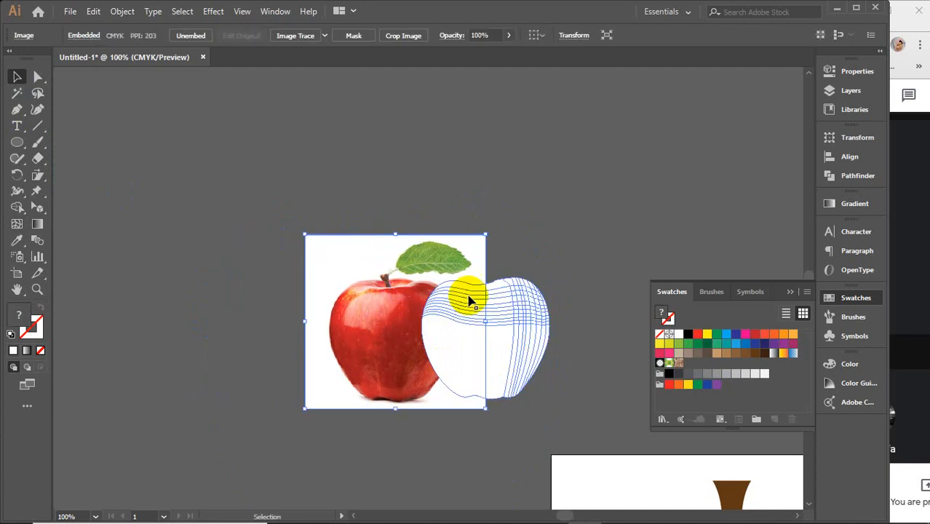
left_click(509, 305)
right_click(508, 304)
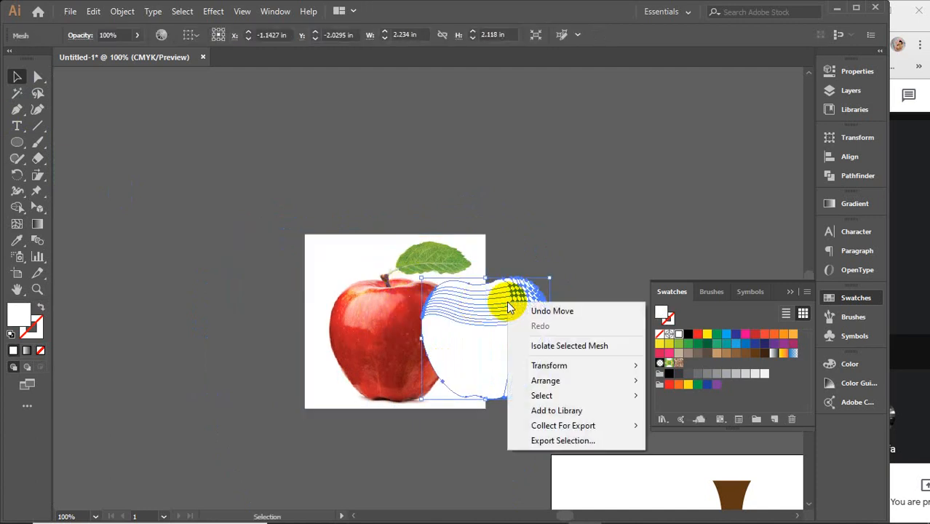
mouse_move(542, 381)
left_click(670, 428)
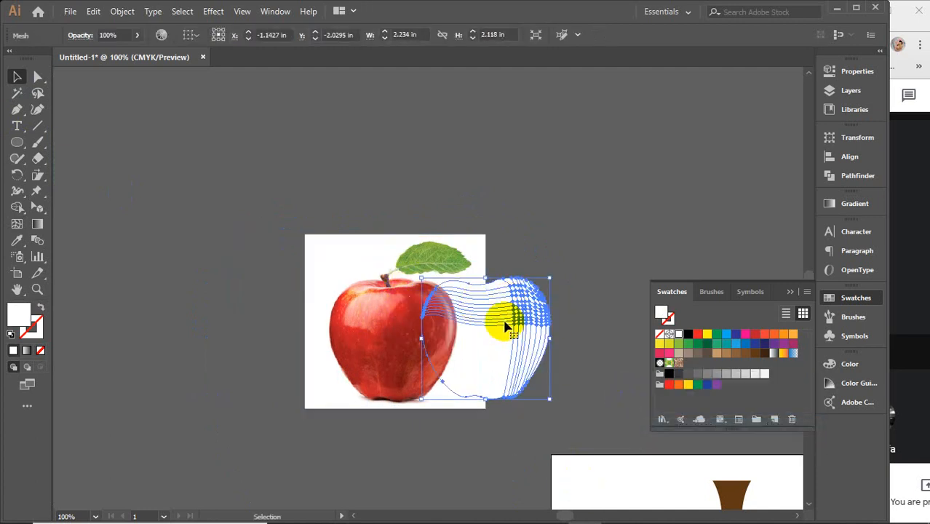
Step: Shift the apple photo away from the mesh shape so only its blank margin overlaps the mesh, and collapse the swatches
scroll(466, 310, "up", 2)
scroll(466, 309, "up", 1)
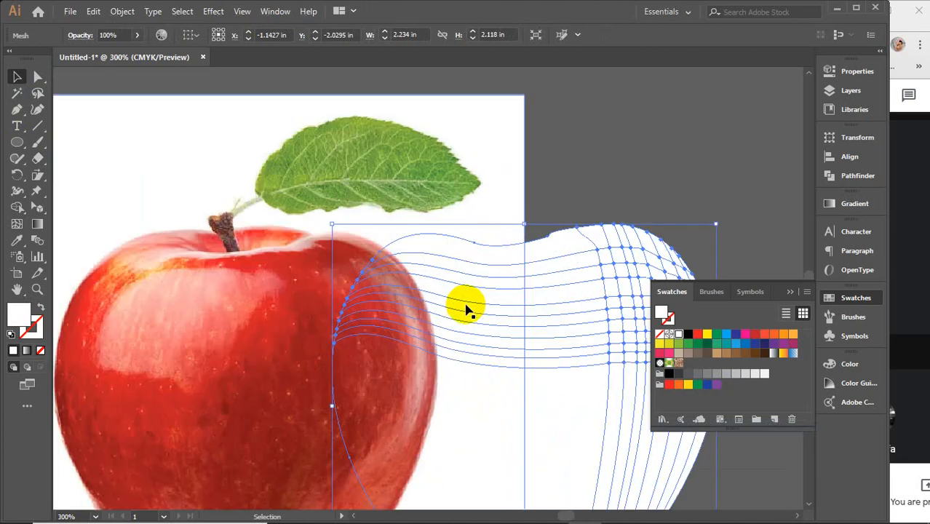
left_click(332, 193)
left_click_drag(373, 182, 219, 191)
scroll(364, 269, "down", 2)
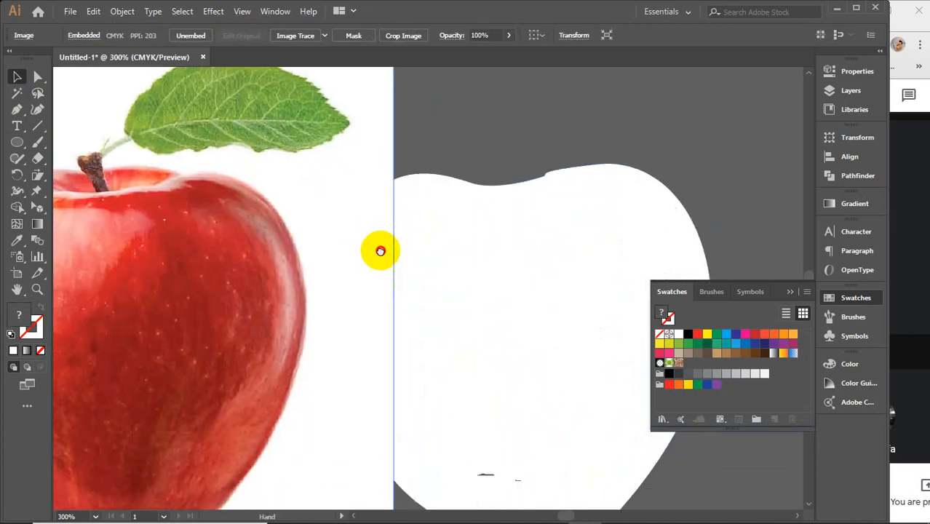
left_click(790, 290)
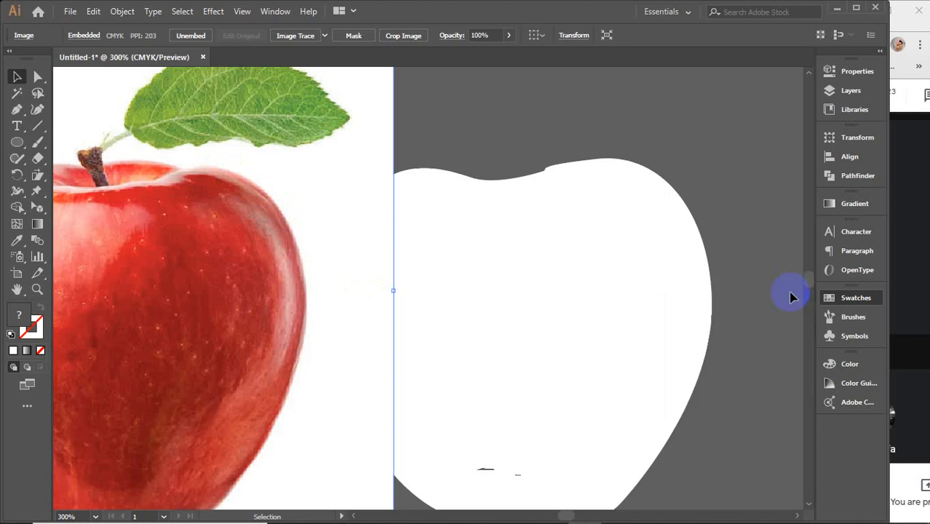
Step: Select the white apple mesh and activate the Mesh tool for editing its points
left_click(602, 249)
left_click(675, 233)
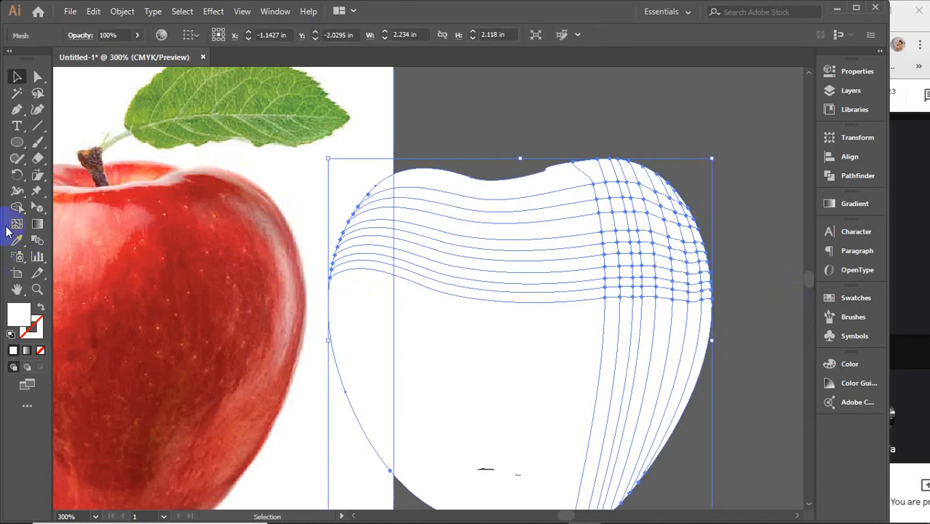
left_click(17, 225)
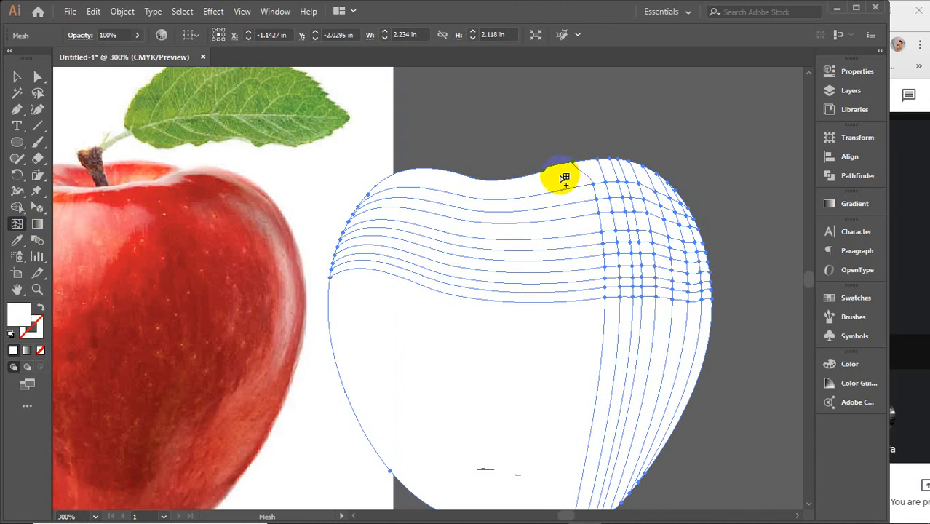
Step: Demonstrate switching back and forth between the Eyedropper and Mesh tools with the apple mesh selected
key("i")
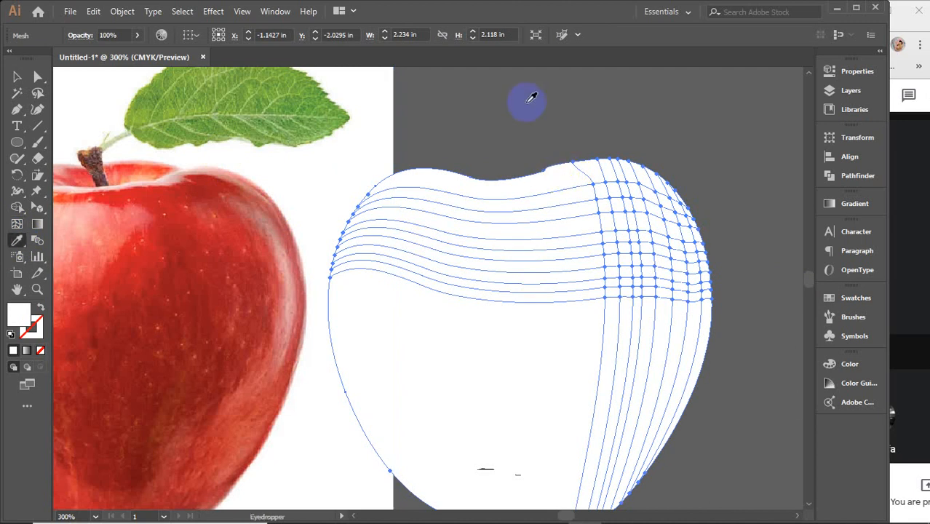
key("u")
key("i")
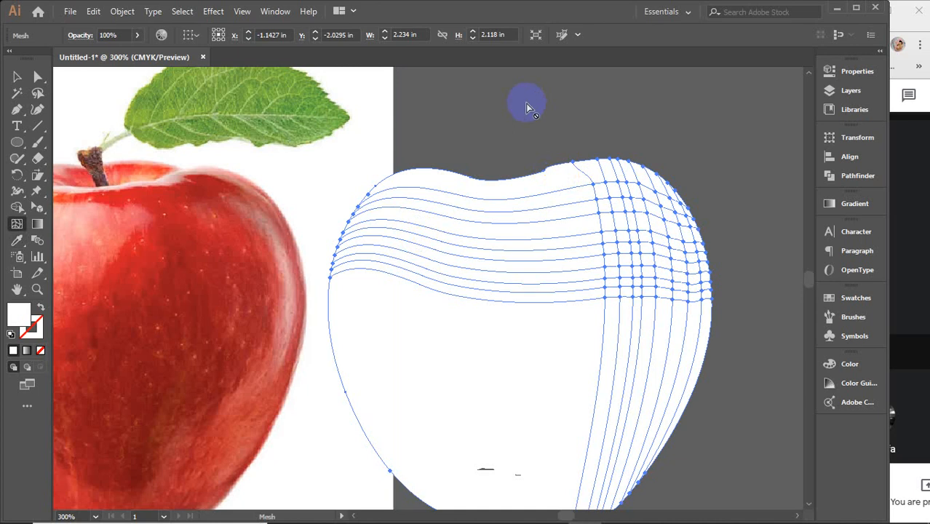
key("u")
key("i")
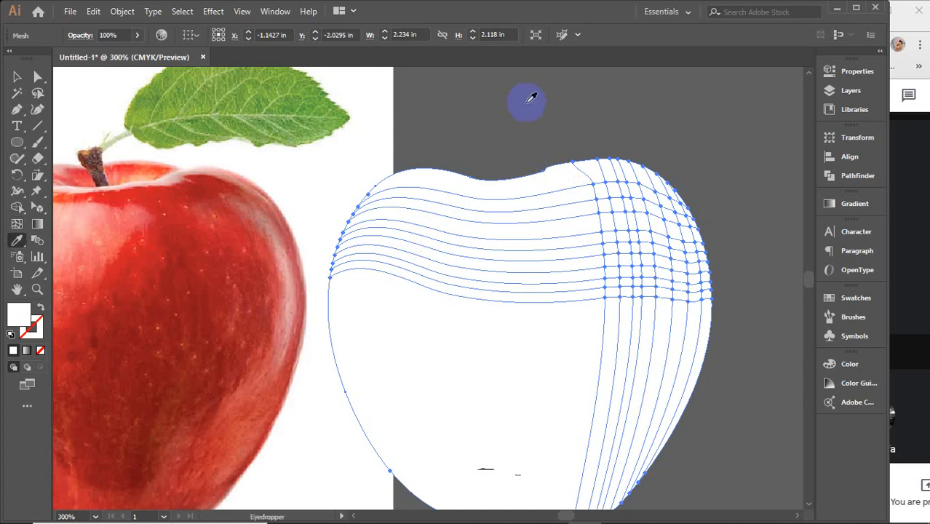
key("u")
key("i")
left_click(537, 167)
Step: Colour the inner and edge mesh points of the first row on the apple's right shoulder with muted reds sampled from the matching photo area
key("u")
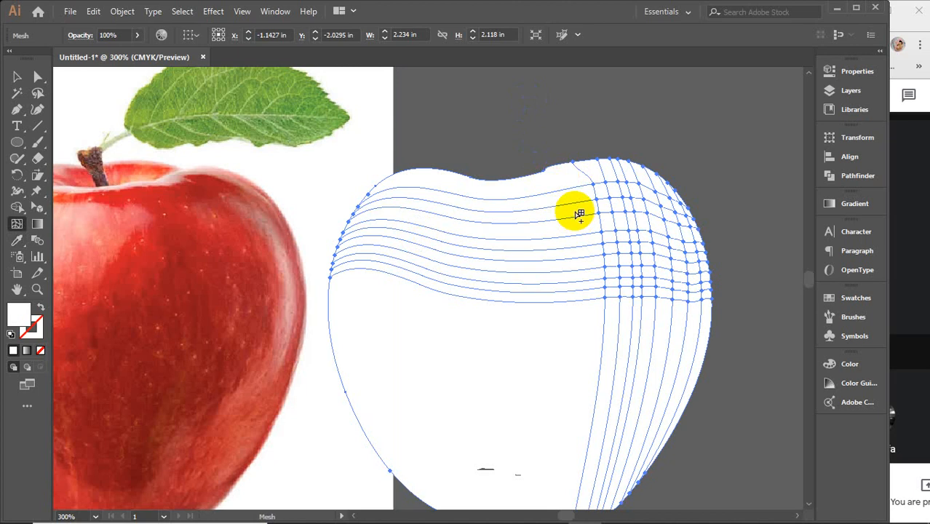
left_click(684, 206)
key("i")
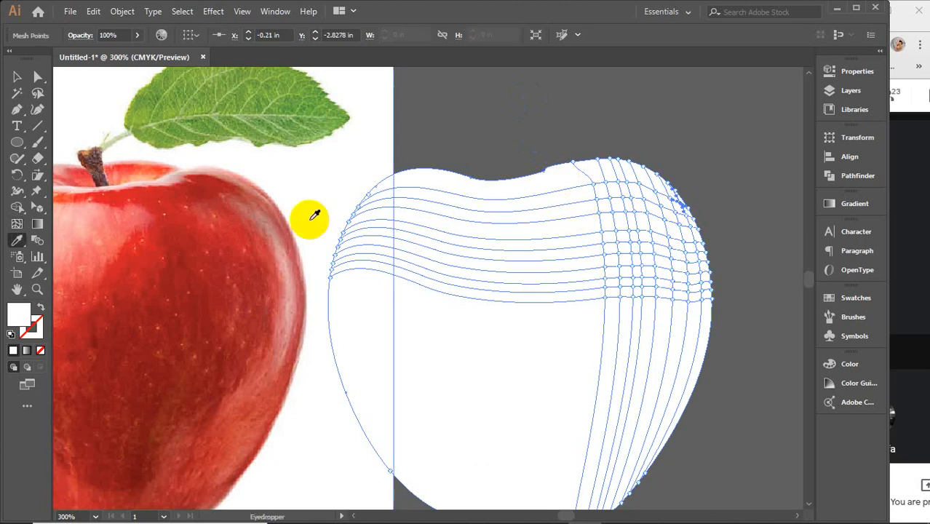
left_click(279, 210)
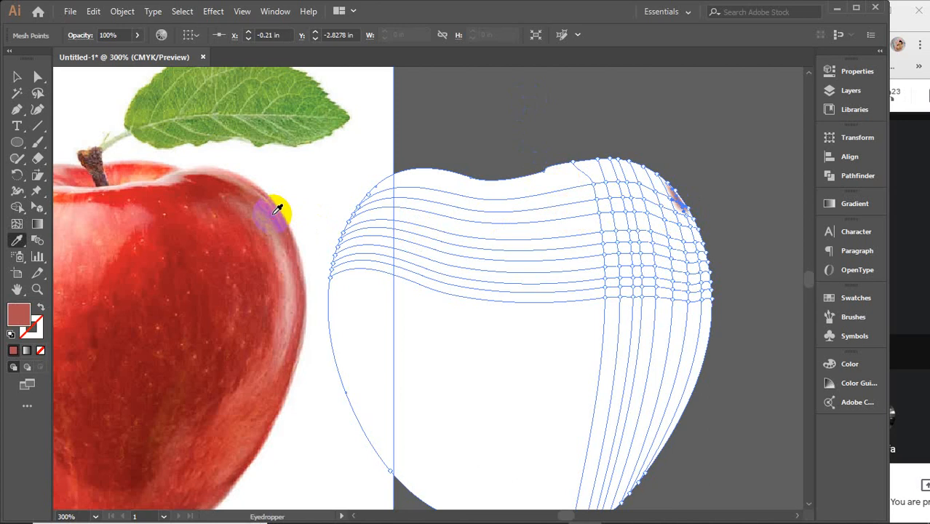
key("u")
left_click(689, 208)
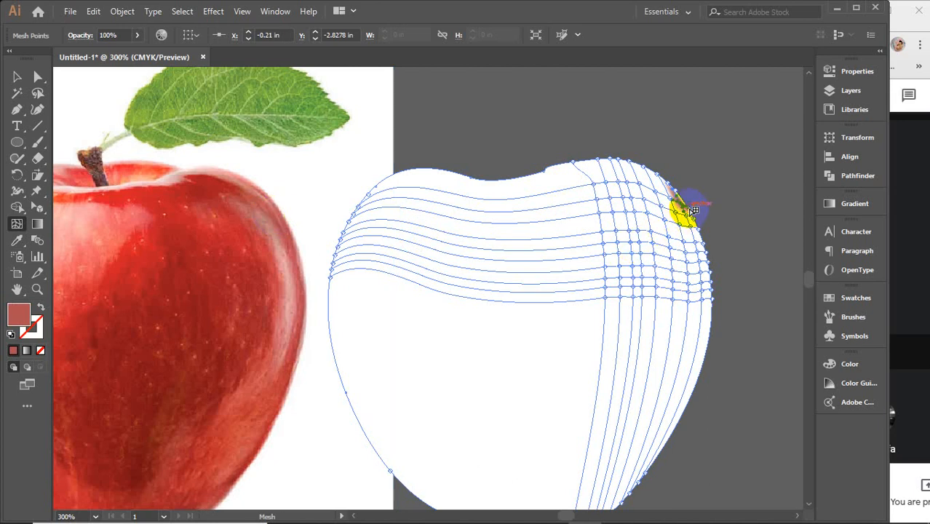
key("i")
left_click(284, 219)
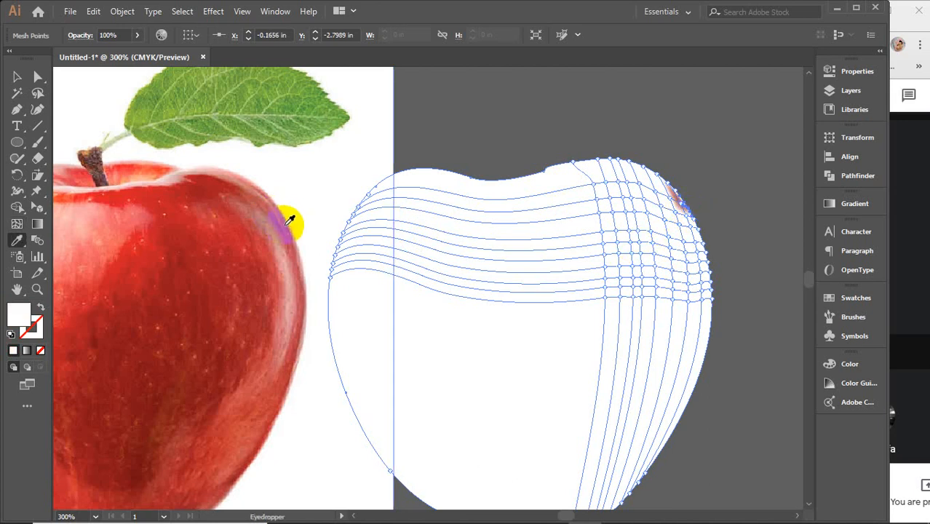
Step: Colour the edge mesh point and its inner neighbour in the second row down the right shoulder with dusty reds sampled from the photo
key("u")
left_click(691, 231)
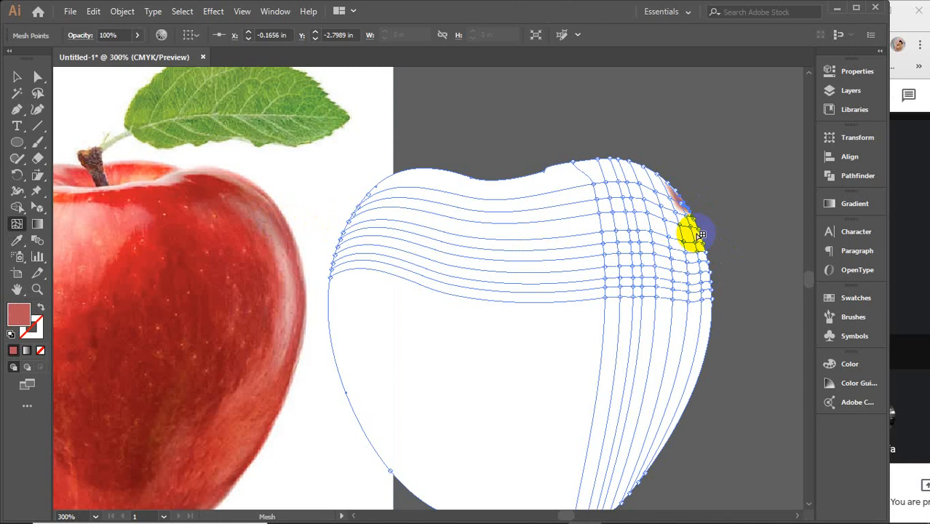
key("i")
left_click(291, 233)
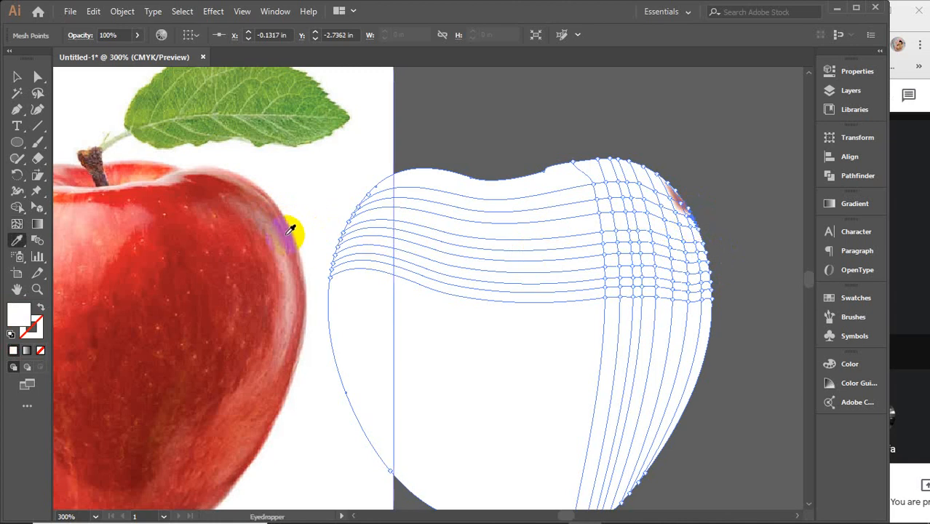
key("u")
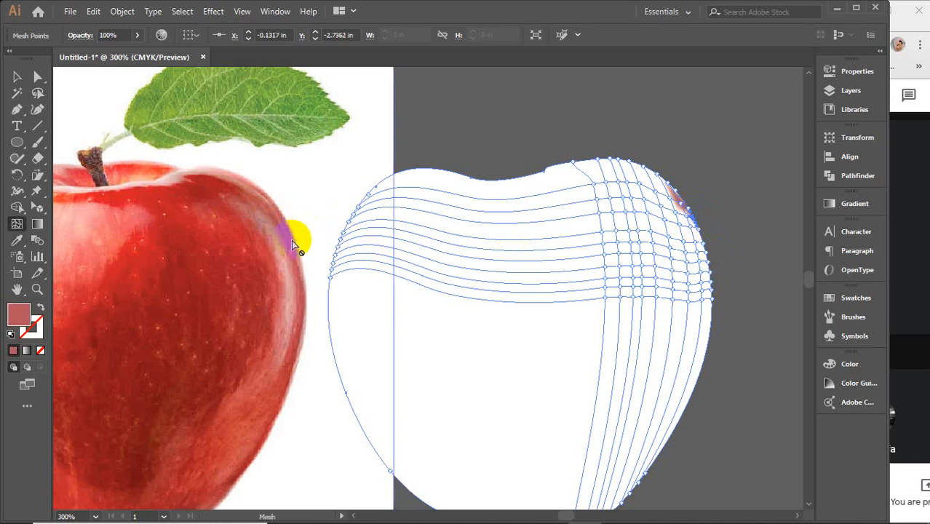
left_click(688, 222)
key("i")
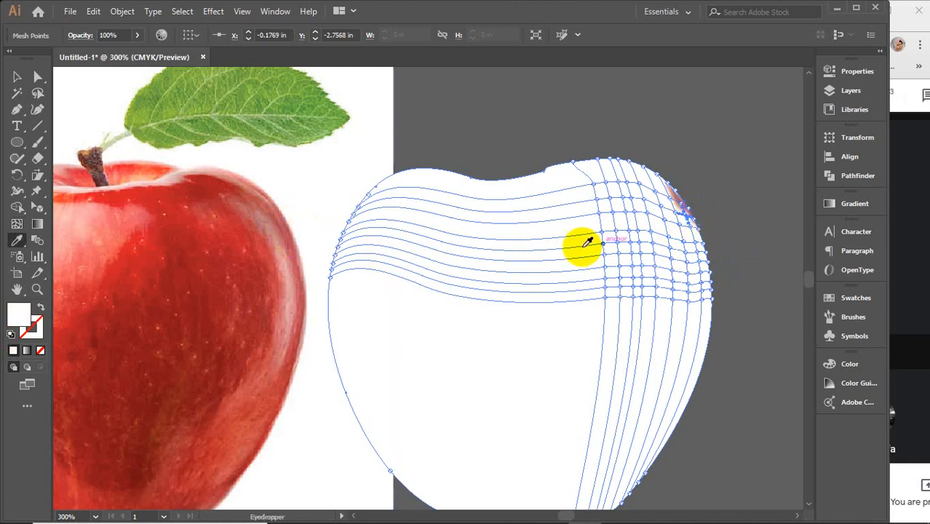
left_click(289, 239)
Step: Continue to the third row down the apple's right side, sampling photo reds for its edge mesh point and inner neighbour
key("u")
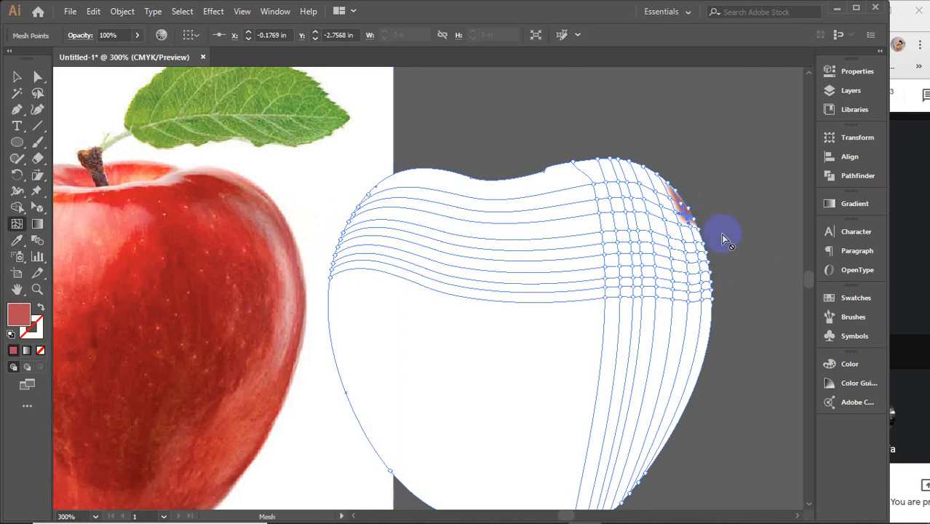
left_click(700, 231)
key("i")
left_click(292, 252)
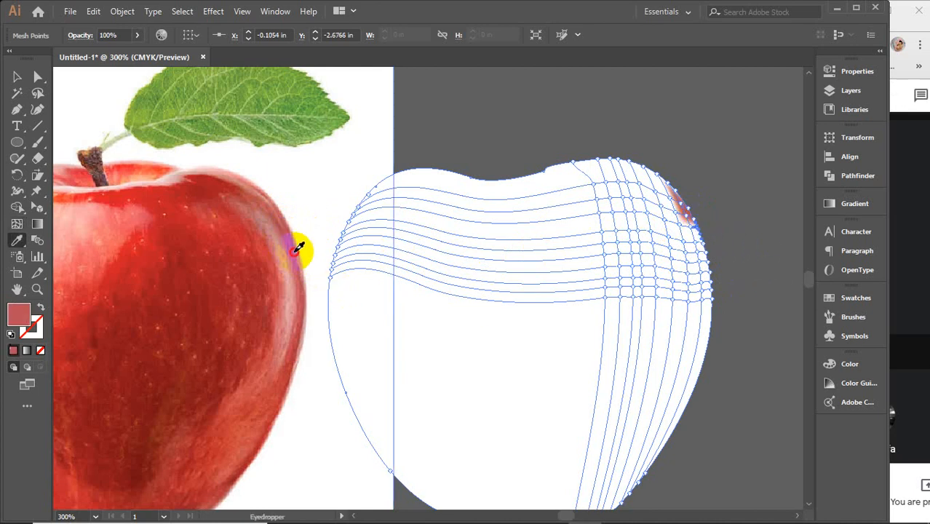
key("u")
left_click(692, 232)
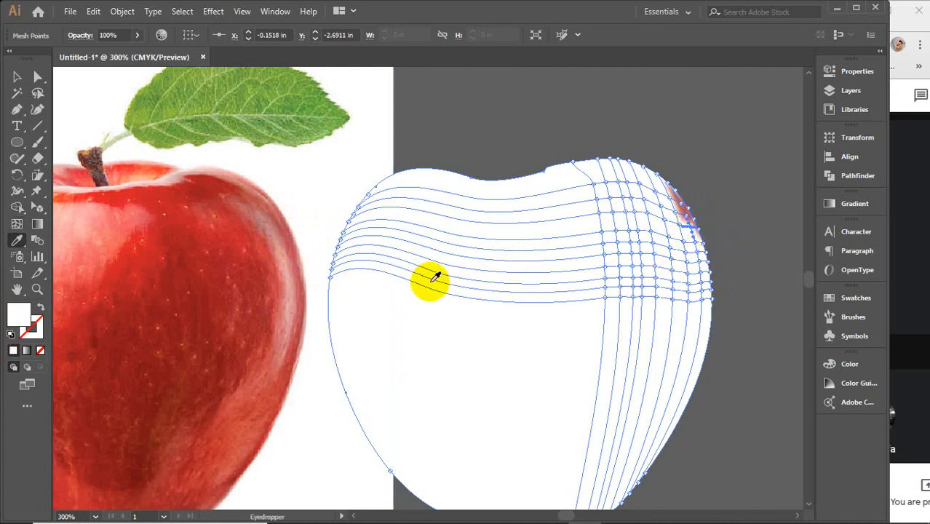
key("i")
left_click(291, 239)
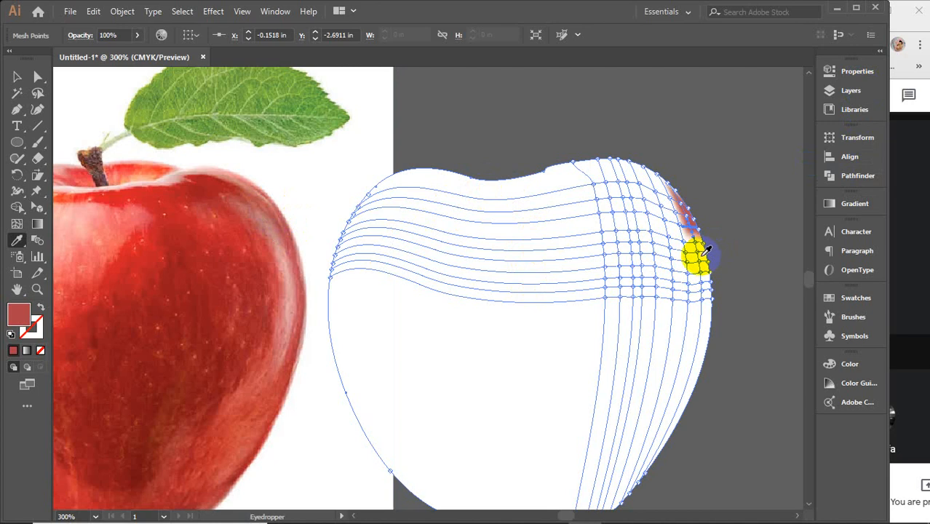
Step: Apply pinkish reds from the photo's right rim to the edge and inner mesh points of the fourth row down
key("u")
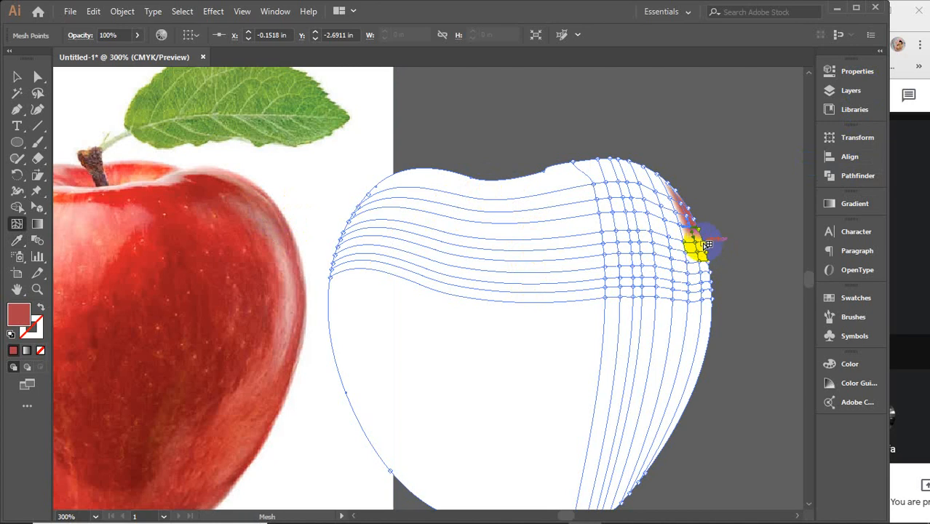
left_click(706, 245)
key("i")
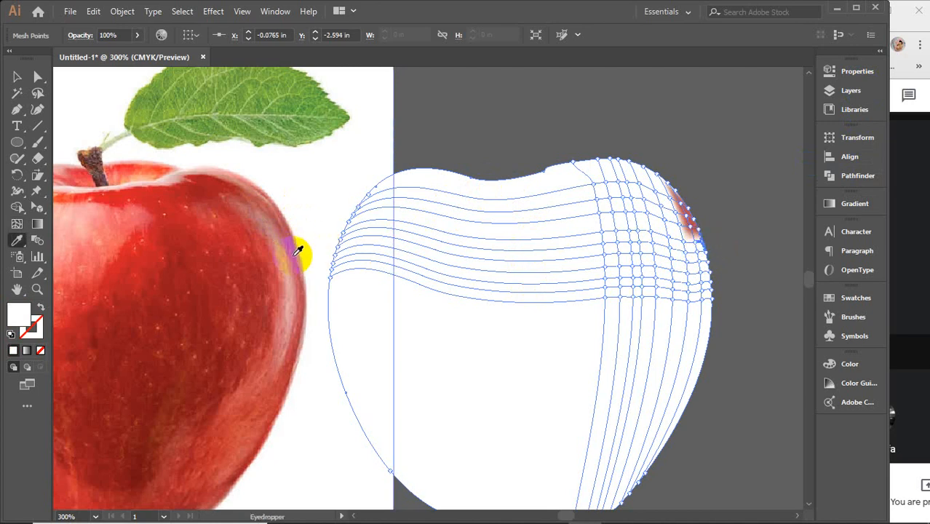
left_click(299, 252)
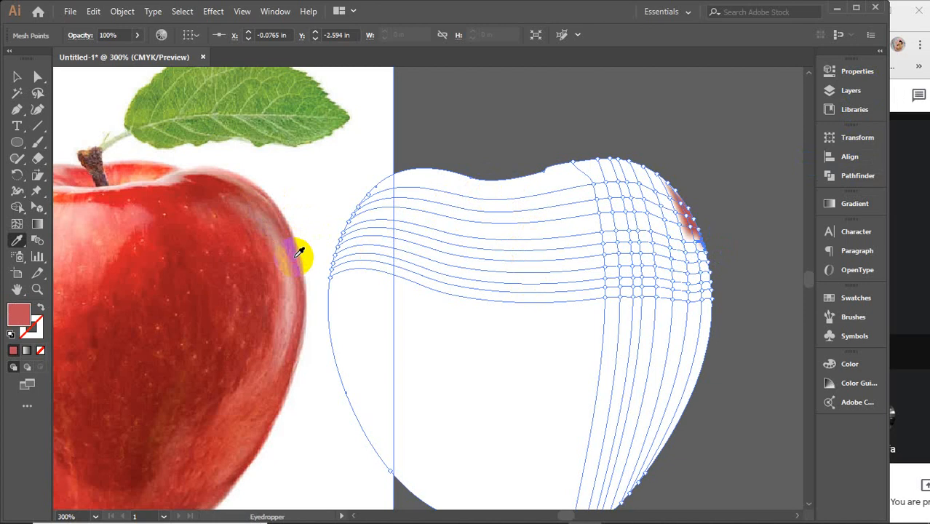
key("u")
left_click(696, 246)
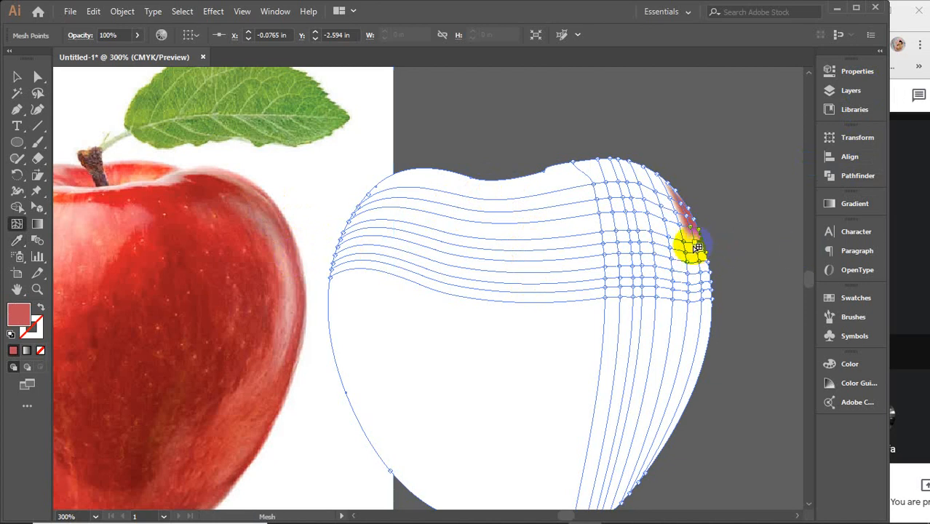
key("i")
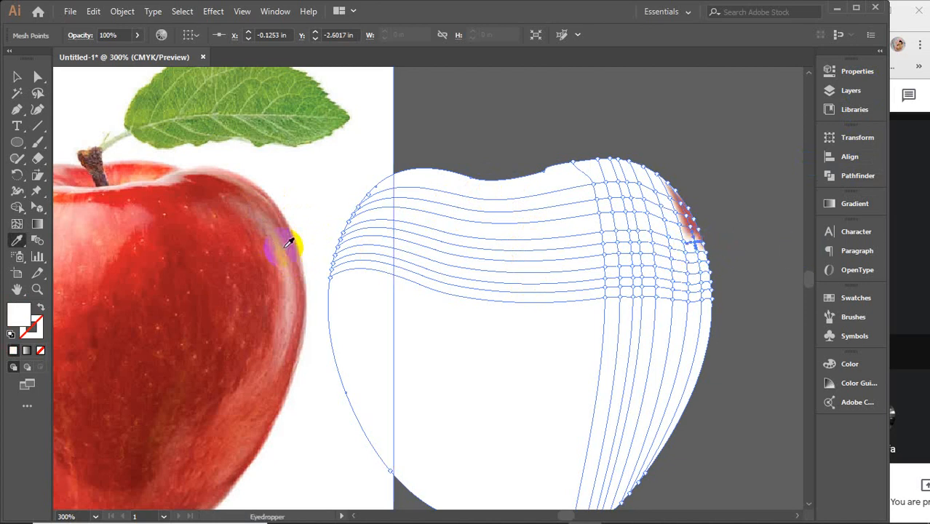
left_click(292, 247)
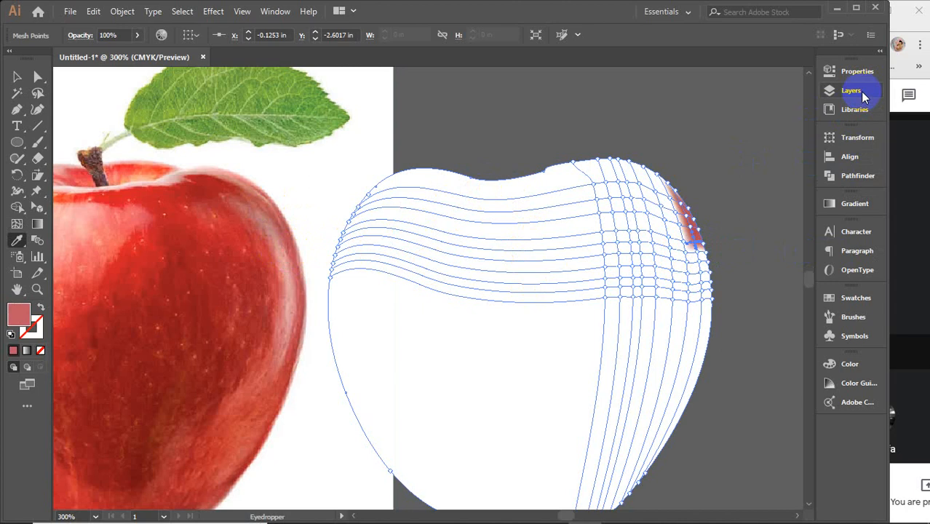
Step: Give the fifth row's edge mesh point a light pink from the photo's rim and colour its inner neighbour from the spot just below
key("u")
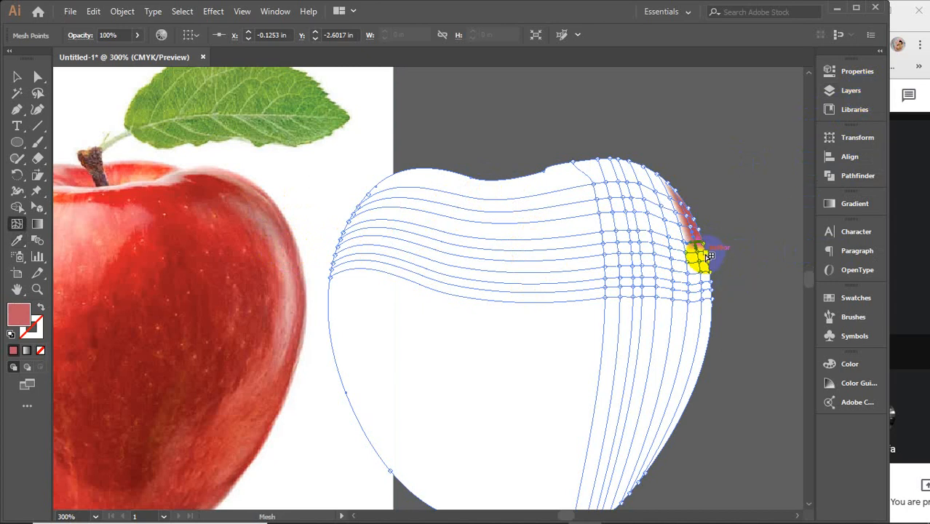
left_click(704, 252)
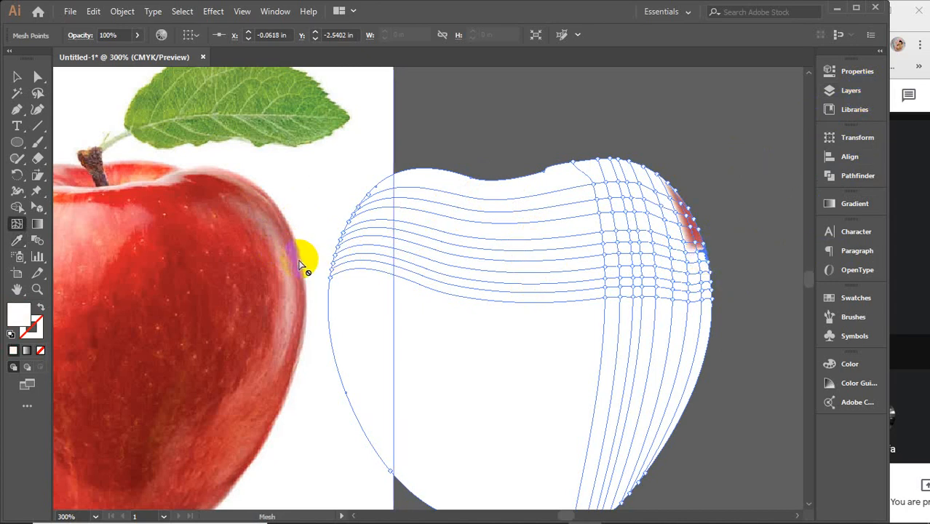
key("i")
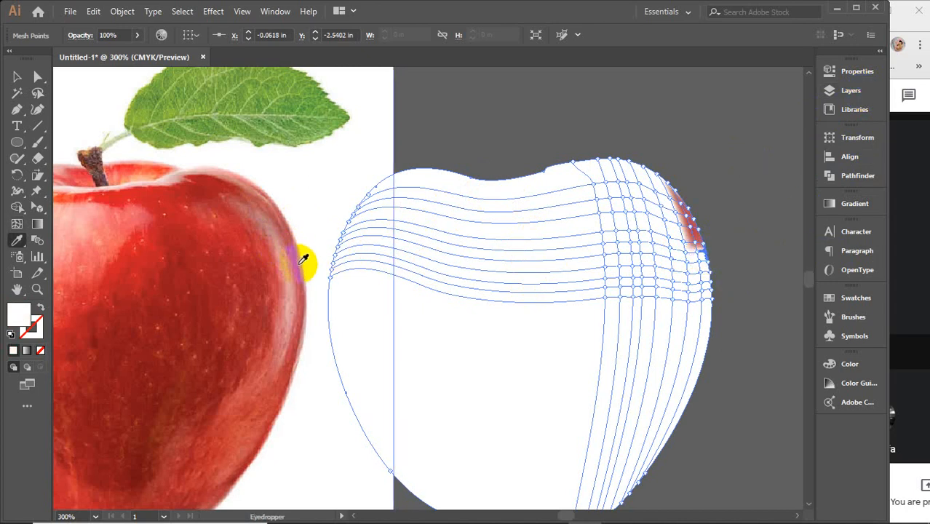
left_click(304, 255)
key("u")
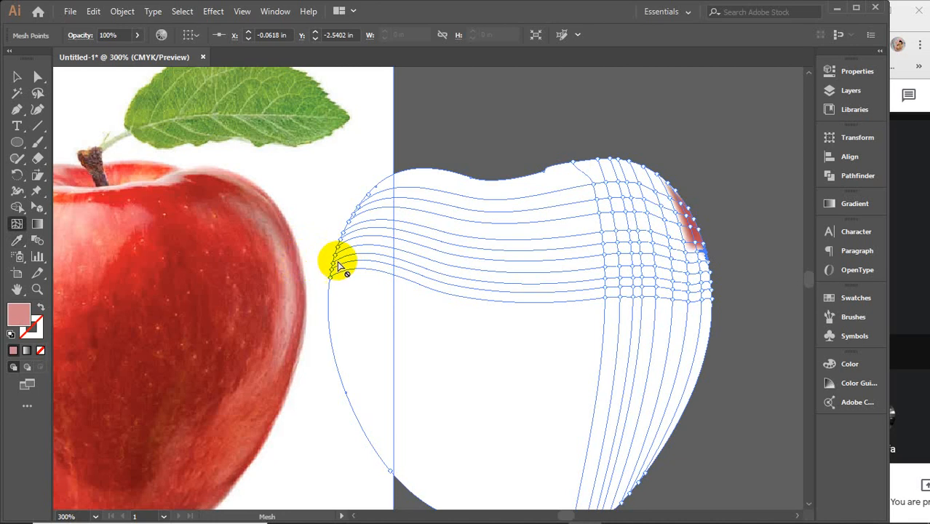
left_click(695, 254)
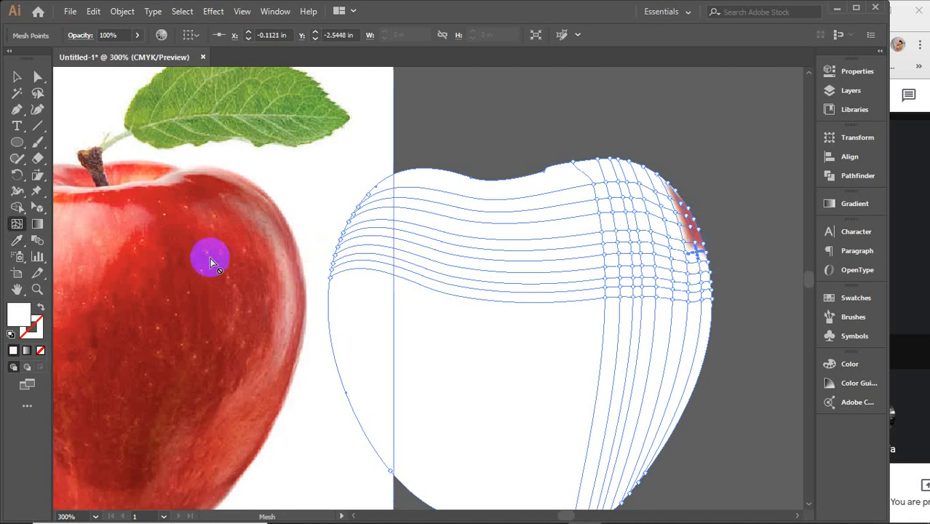
key("i")
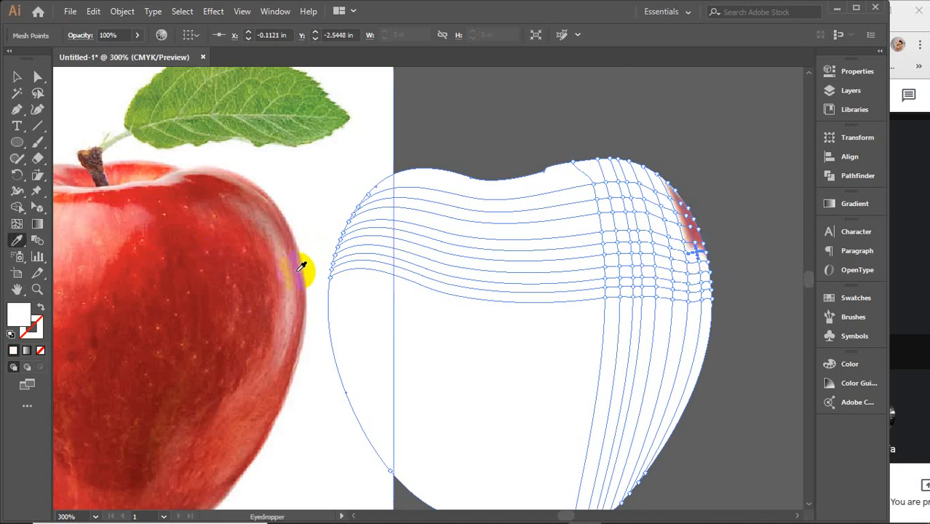
left_click(306, 266)
Step: Colour the sixth row's edge mesh point and inner neighbour on the right side with tones sampled from the photo's rim
key("u")
left_click(712, 265)
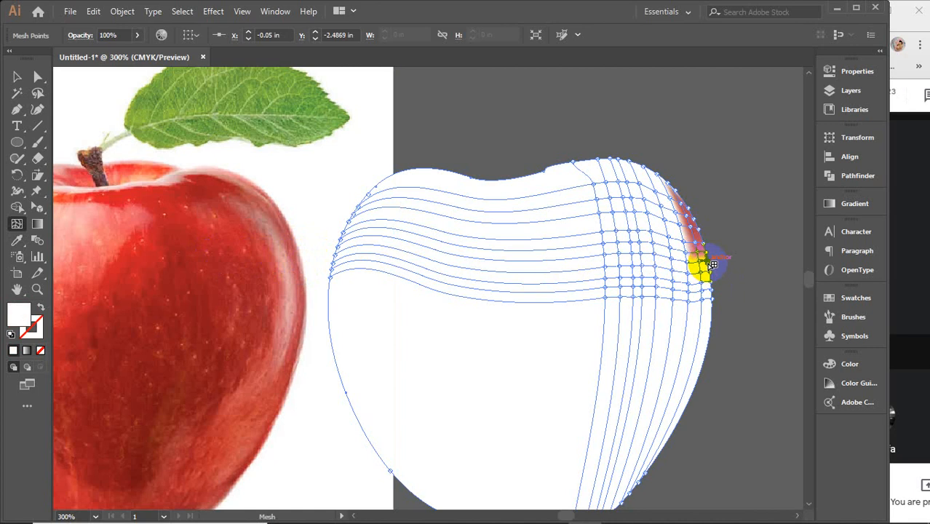
key("i")
left_click(305, 279)
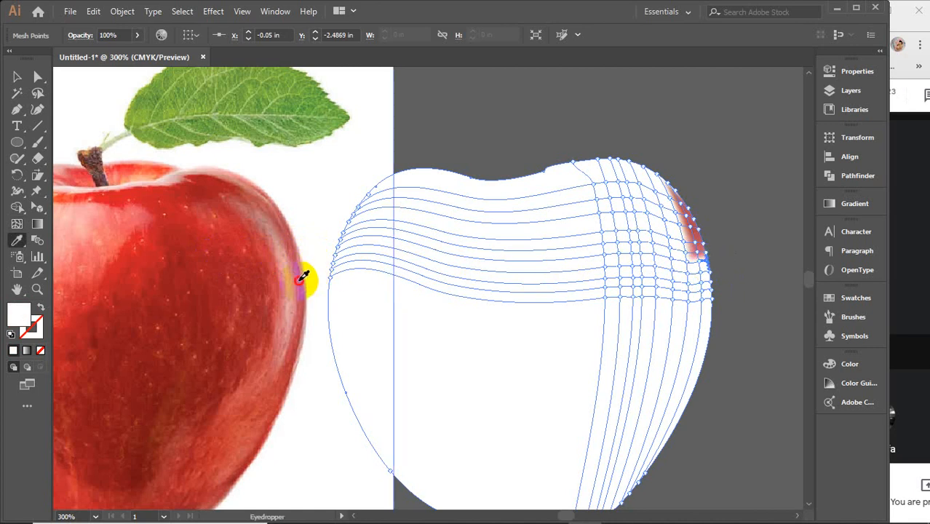
left_click(299, 281)
key("u")
left_click(698, 262)
key("i")
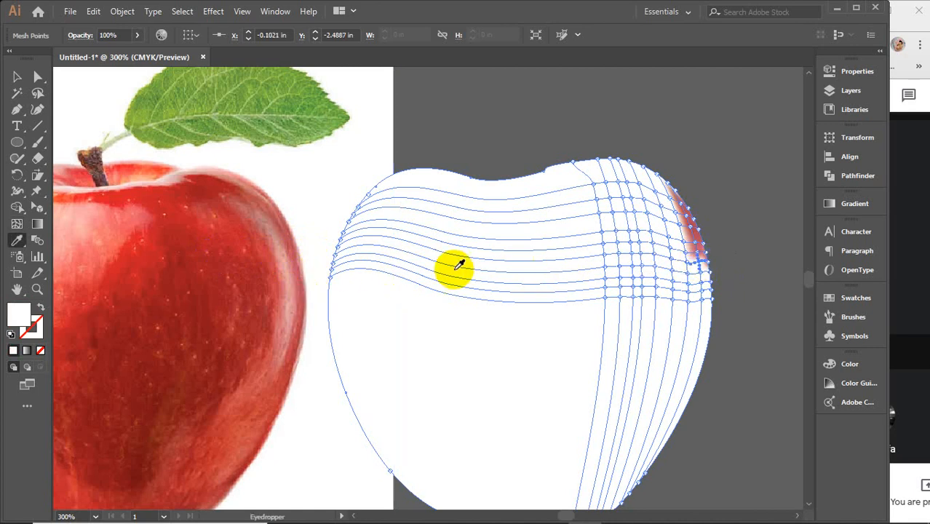
left_click(303, 271)
Step: Sample the photo's rim colours for the edge and inner mesh points of the seventh row down the apple's right side
key("u")
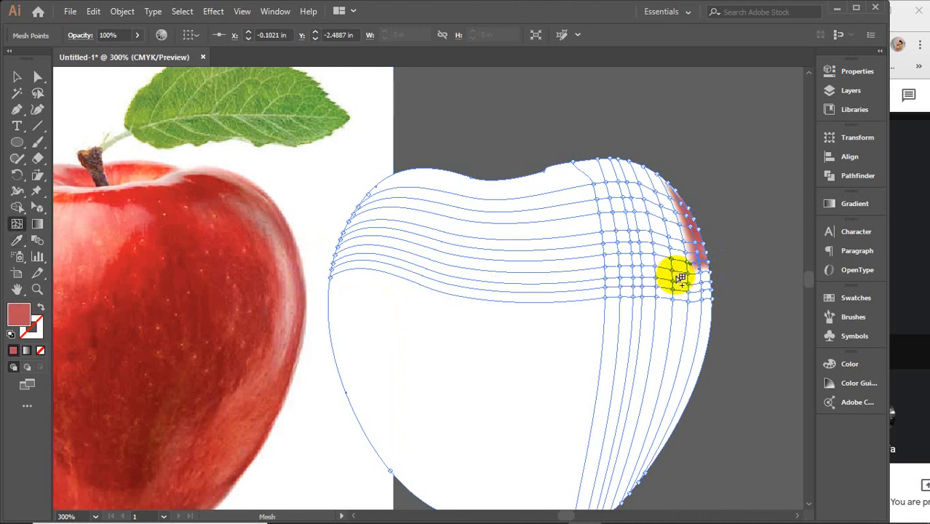
left_click(699, 269)
key("i")
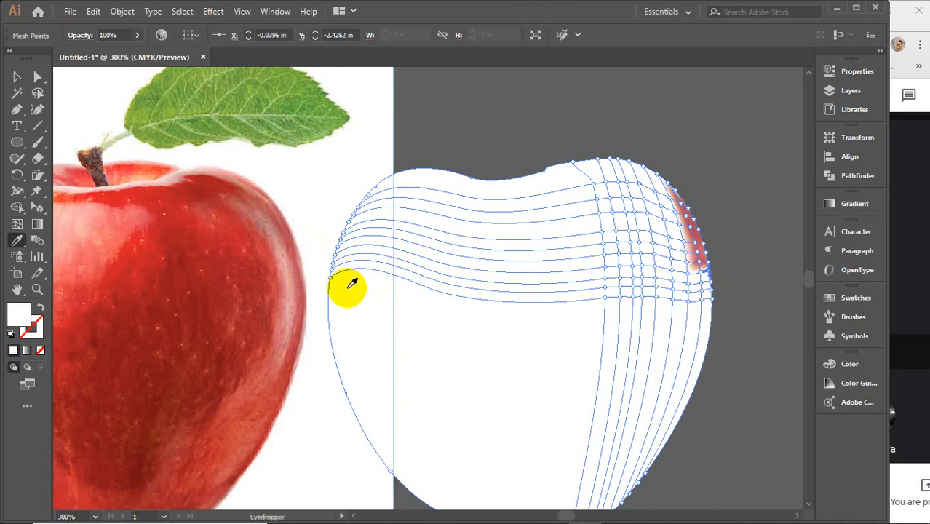
left_click(309, 287)
key("u")
left_click(704, 275)
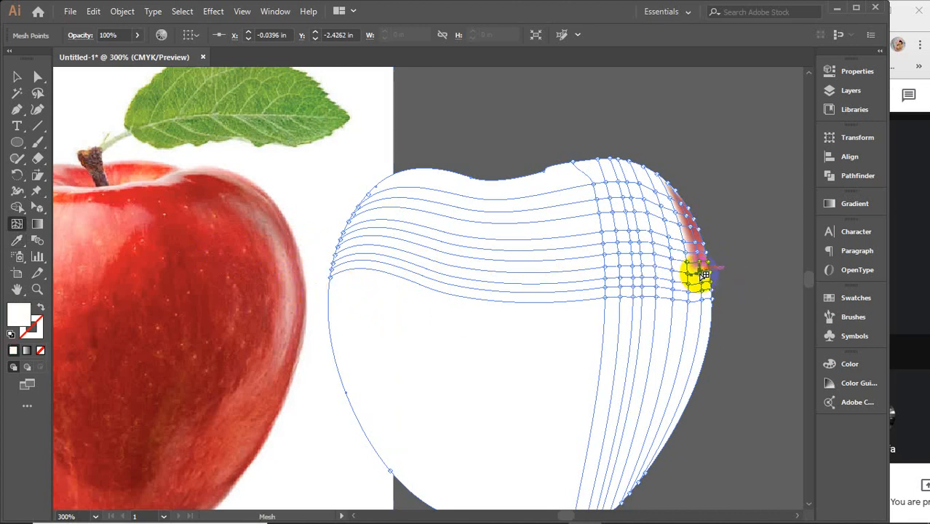
key("i")
left_click(306, 276)
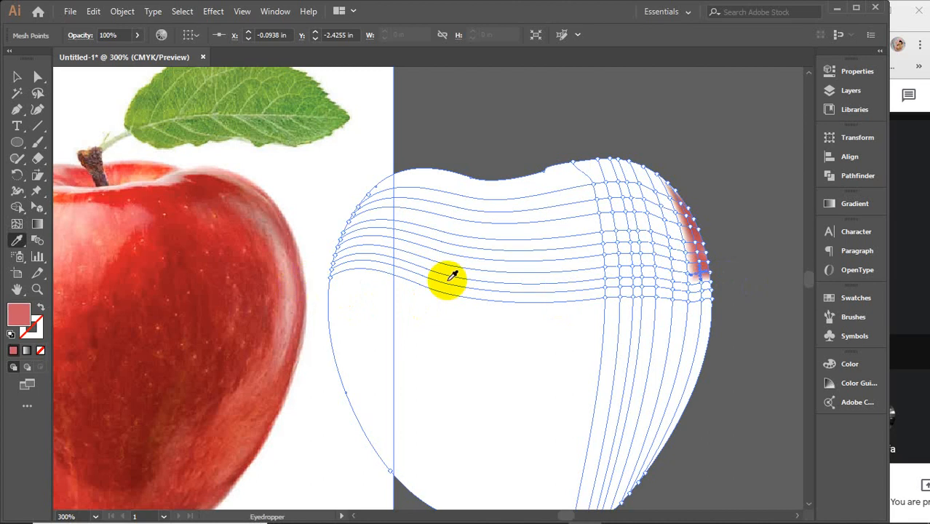
Step: Colour the right edge mesh points of the eighth and ninth rows with a red and a light pink sampled from the photo's rim
key("u")
left_click(713, 288)
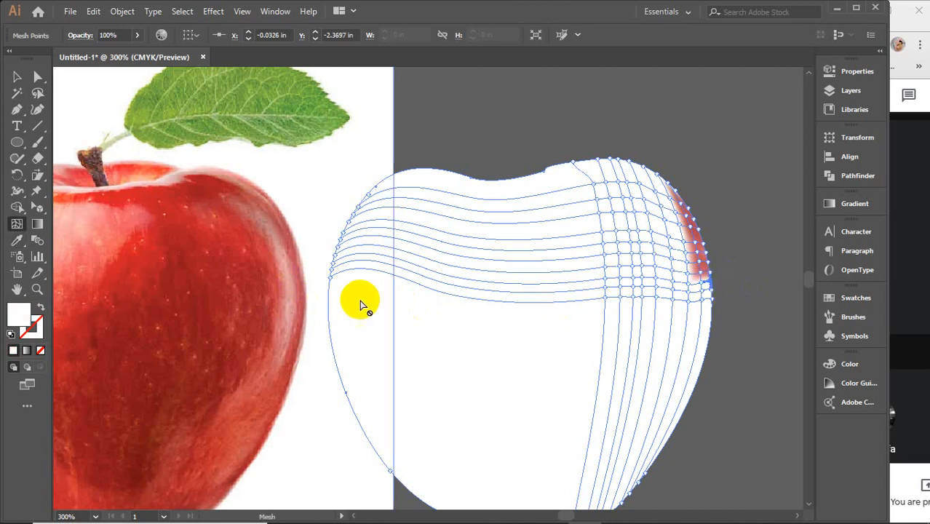
key("i")
left_click(303, 297)
key("u")
left_click(705, 291)
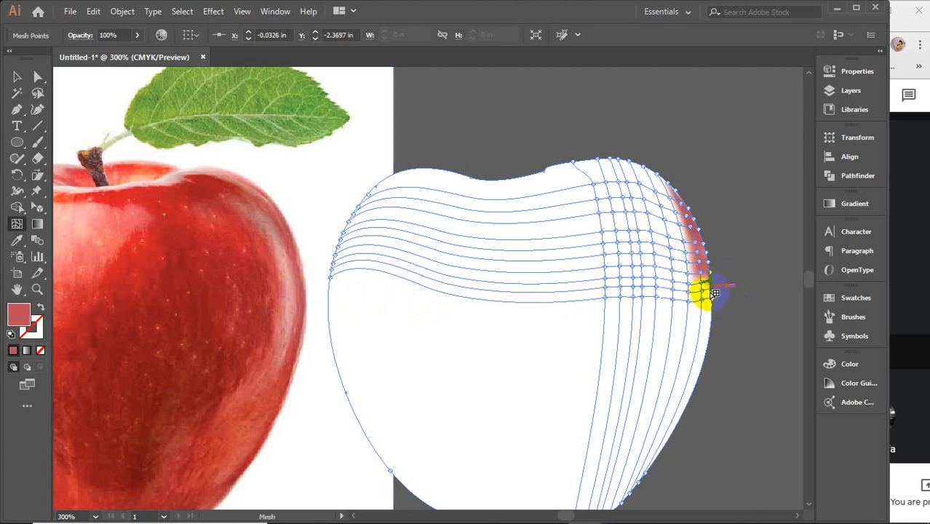
key("i")
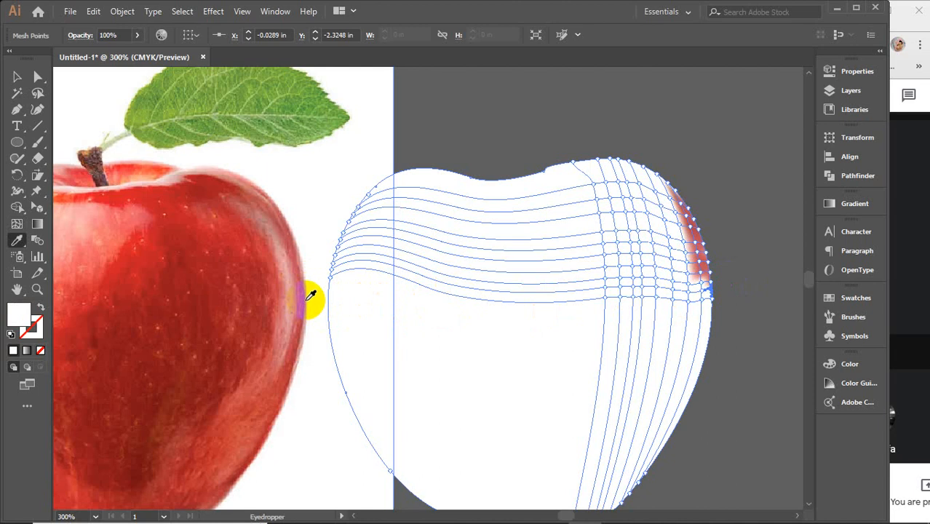
left_click(305, 306)
Step: Give the lowest row's right edge mesh point a dark red from the photo's rim and its inner neighbour a lighter red
key("u")
left_click(716, 305)
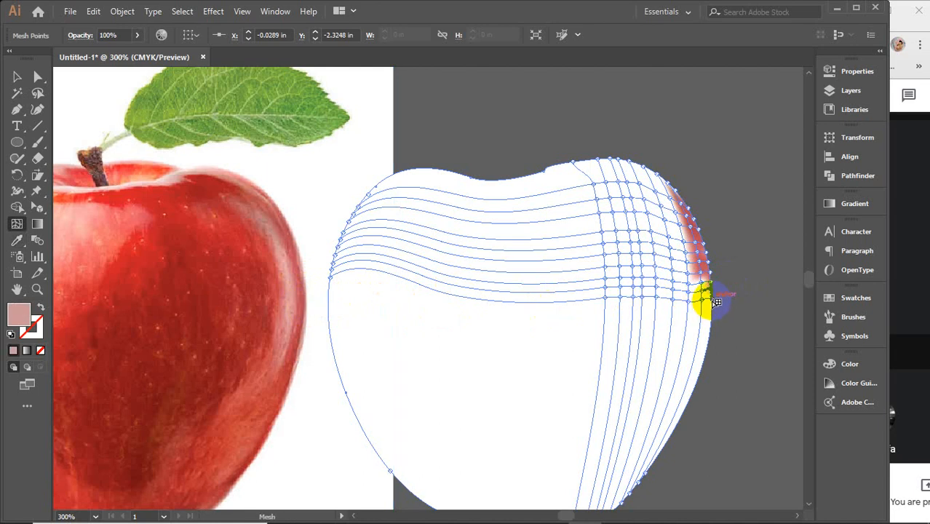
left_click(713, 302)
key("i")
left_click(304, 325)
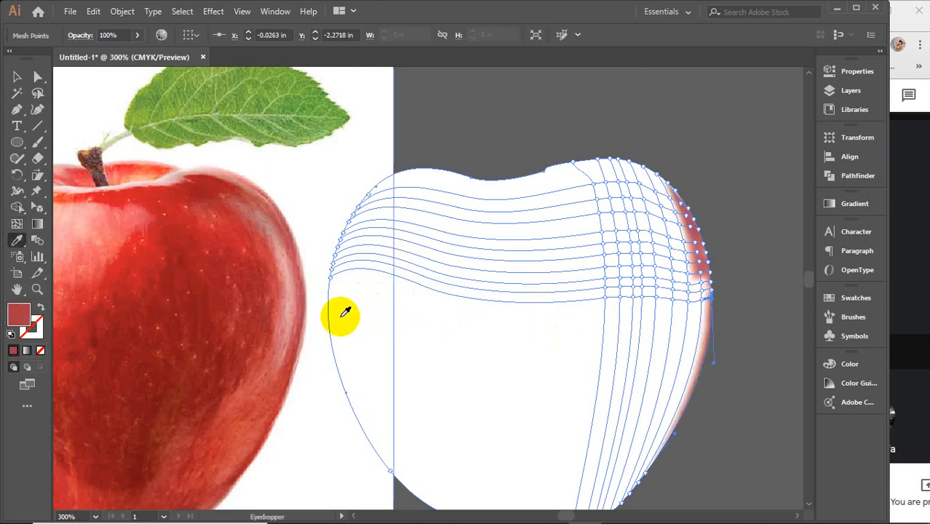
key("u")
left_click(703, 299)
key("i")
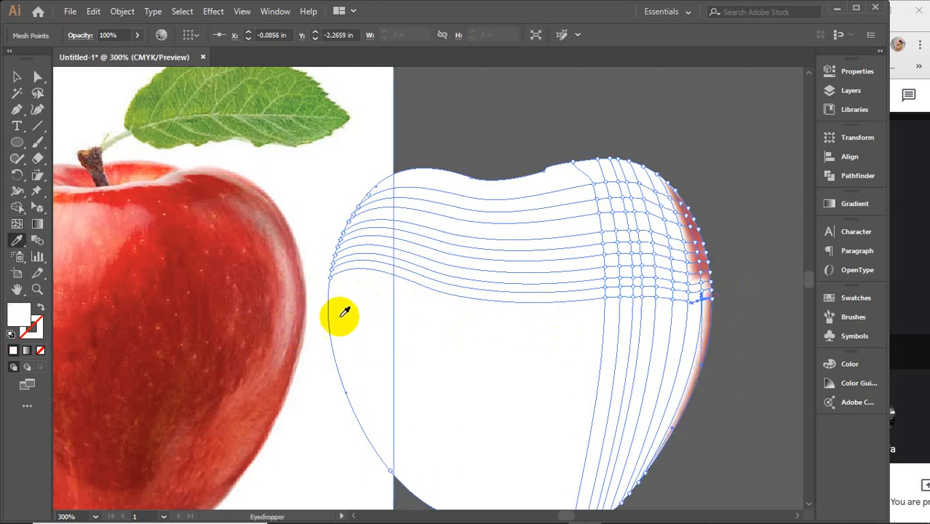
left_click(310, 308)
Step: Colour the inner mesh points of the two rows above the lowest one, working upward, with pinkish reds from the photo's rim
key("u")
left_click(705, 292)
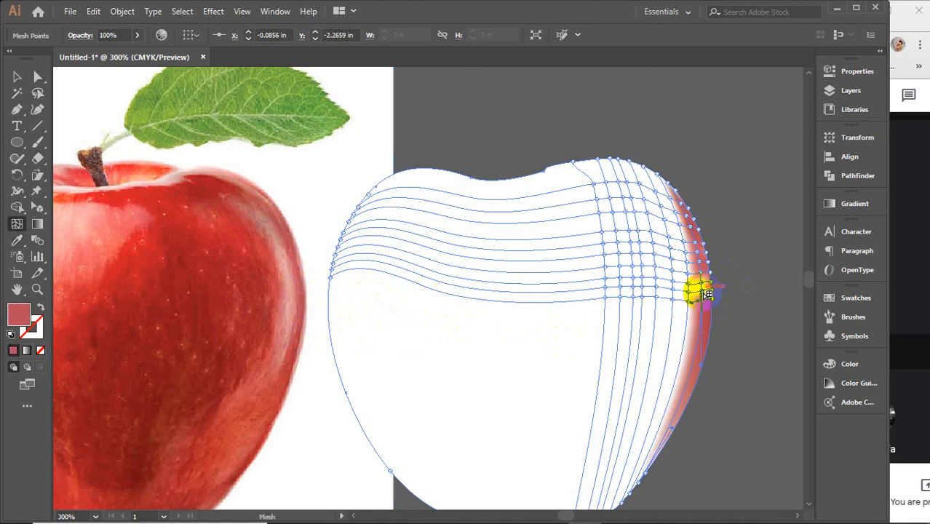
key("i")
left_click(310, 294)
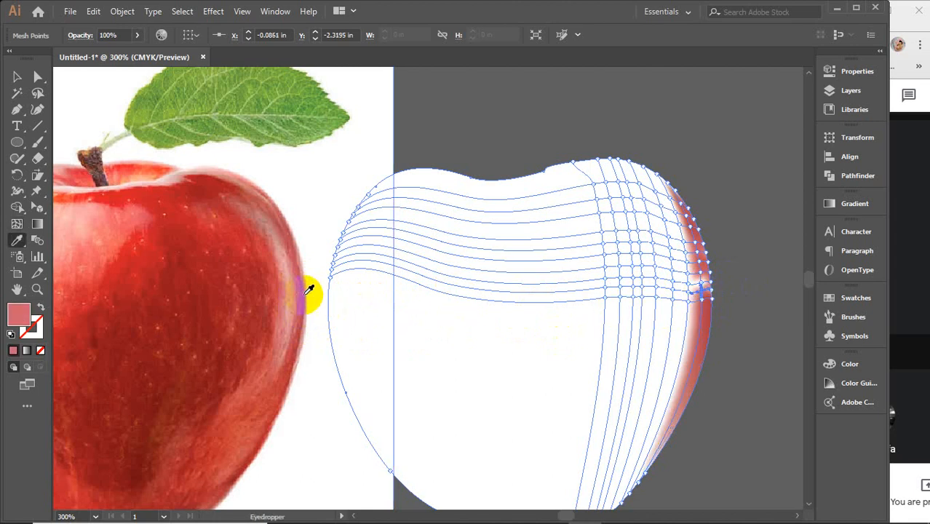
key("u")
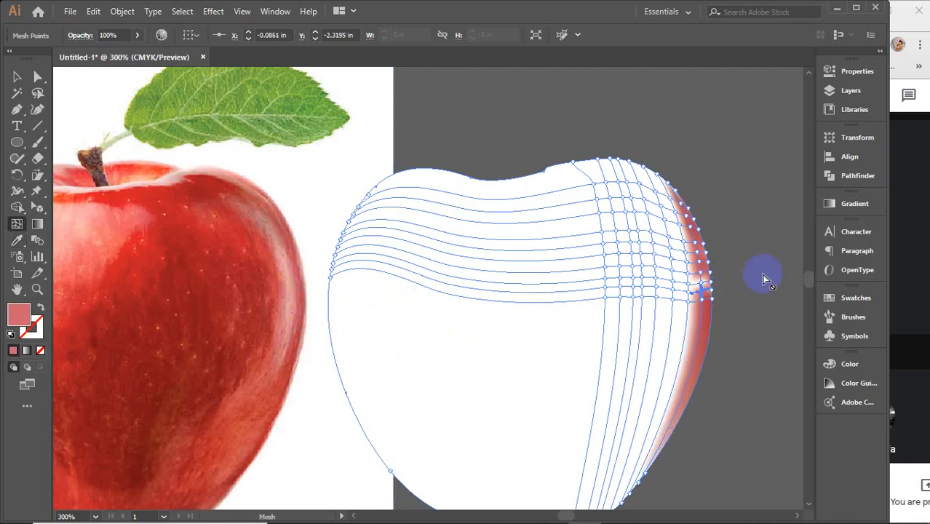
left_click(700, 282)
key("i")
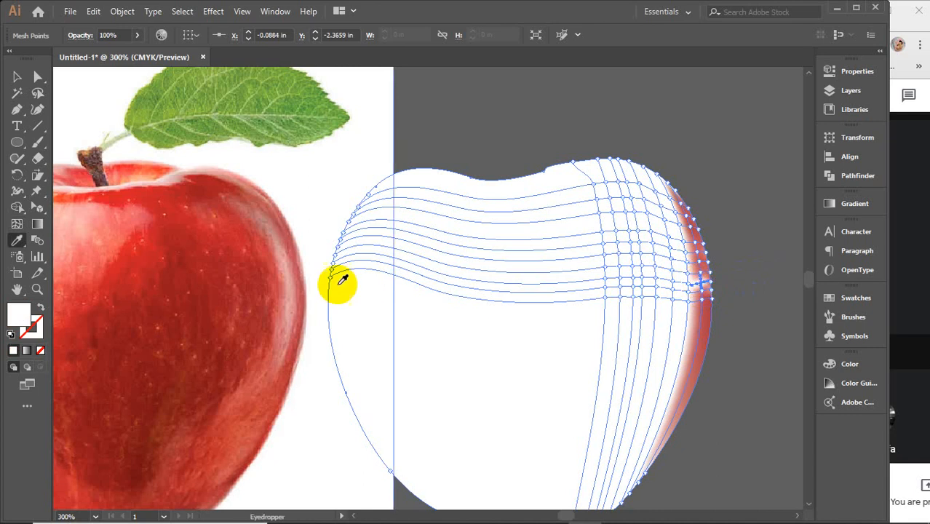
left_click(305, 281)
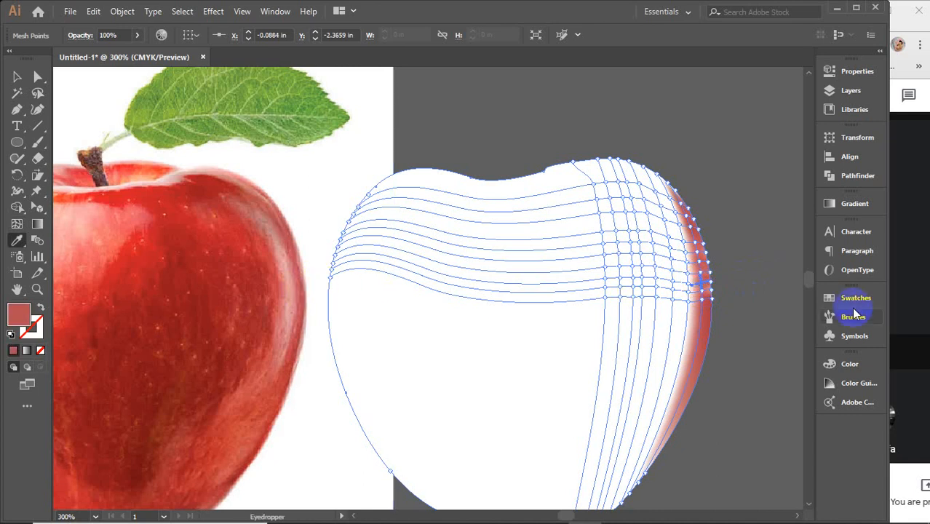
Step: Recolour the ninth row's edge mesh point with a deeper red sampled from the photo's right rim
key("u")
left_click(702, 291)
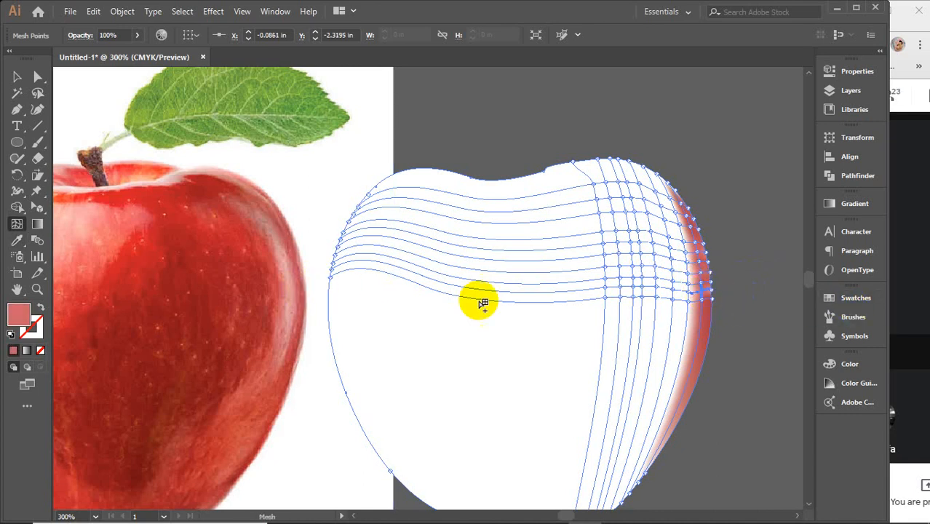
key("i")
key("u")
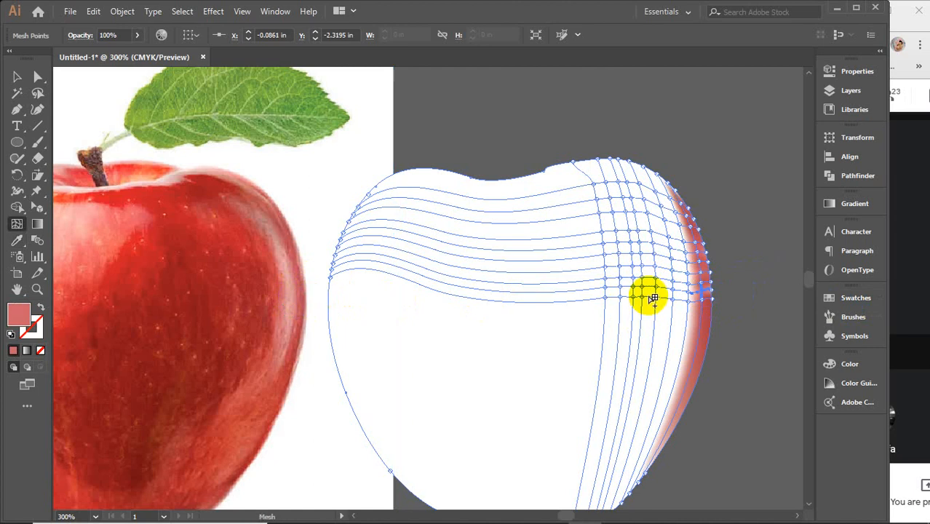
left_click(713, 293)
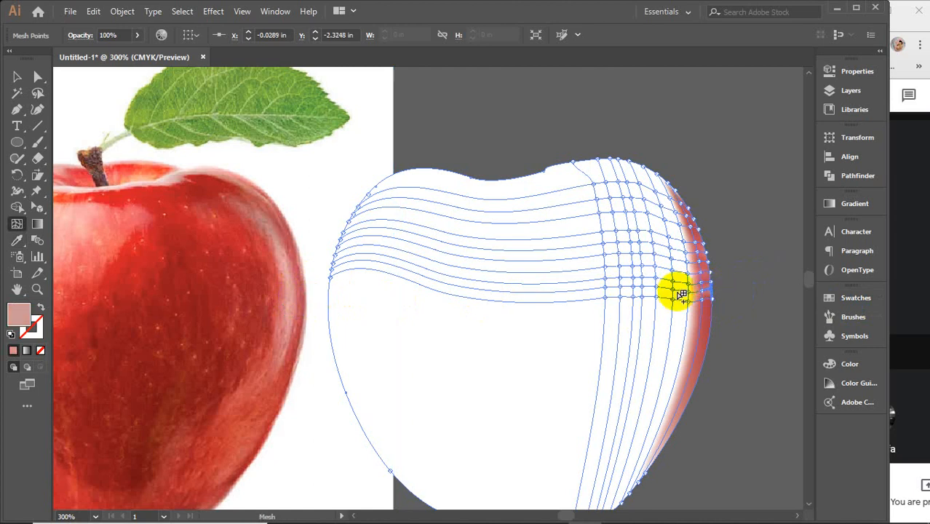
key("i")
left_click(308, 300)
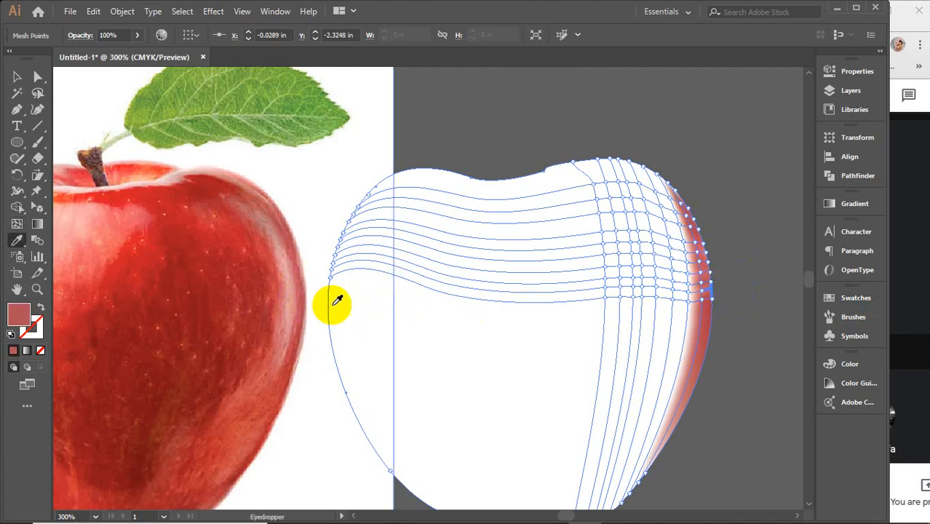
Step: Apply light pinks from the photo's rim highlight to the two lowest mesh points of the third column from the right edge
key("u")
left_click(690, 304)
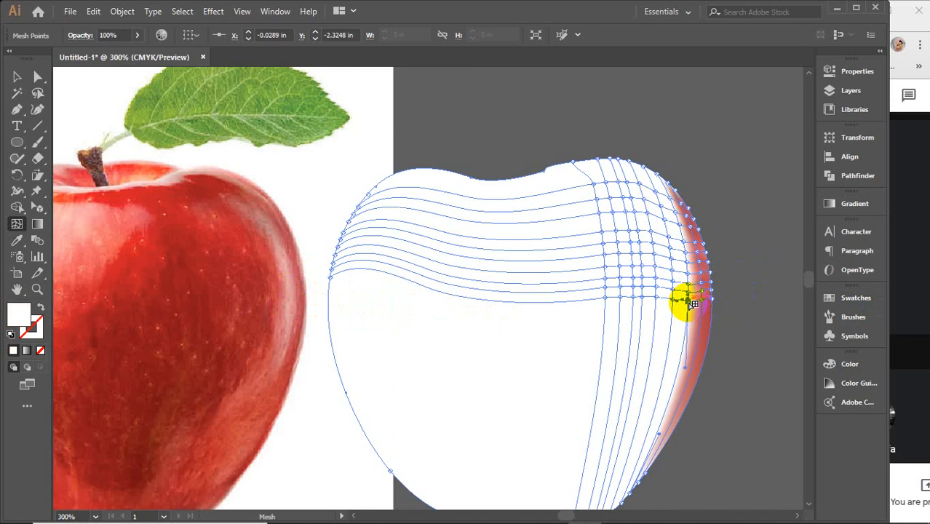
key("i")
left_click(297, 308)
key("u")
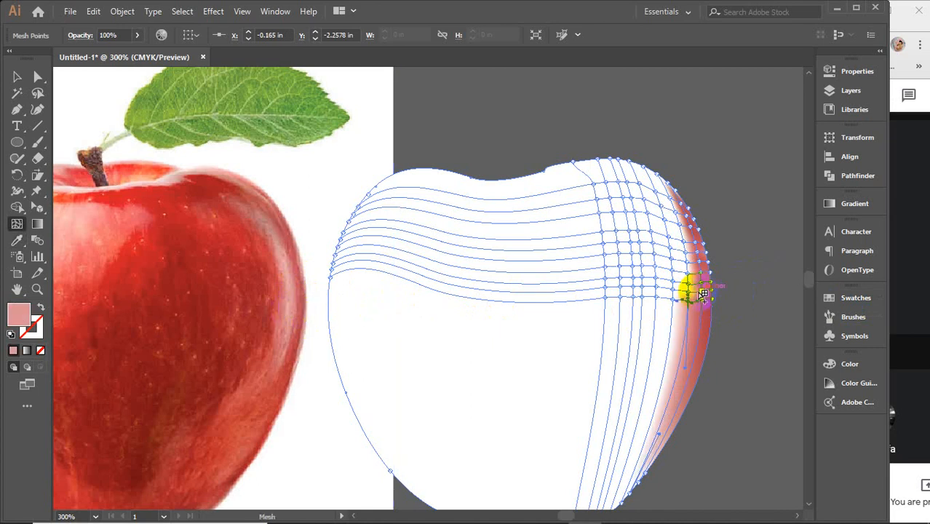
left_click(473, 307)
key("i")
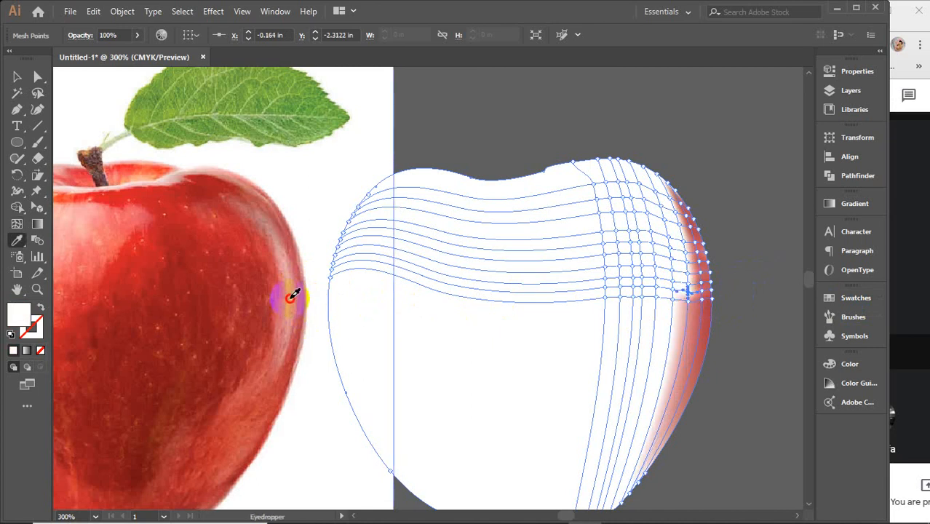
left_click(290, 298)
Step: Colour the third column's mesh points in the eighth and seventh rows with pinks sampled from the photo's rim highlight
key("u")
left_click(688, 283)
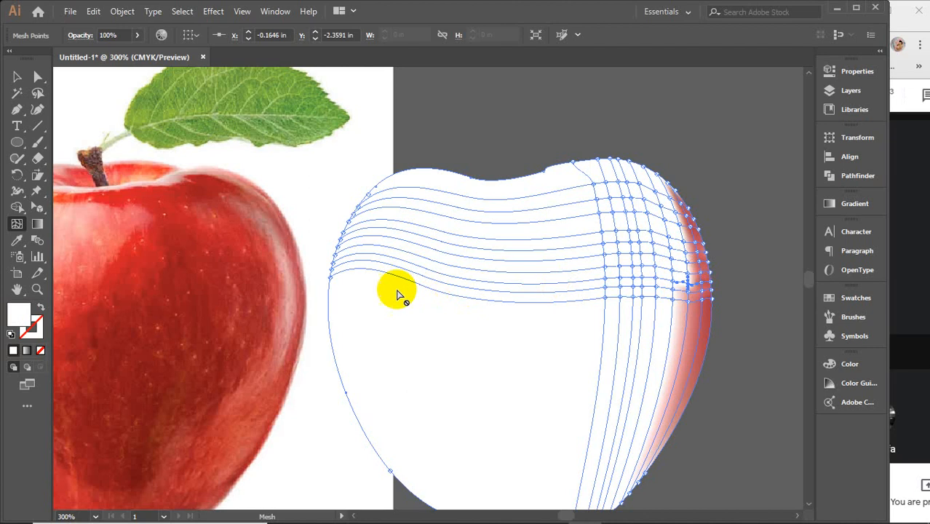
key("i")
left_click(293, 278)
key("u")
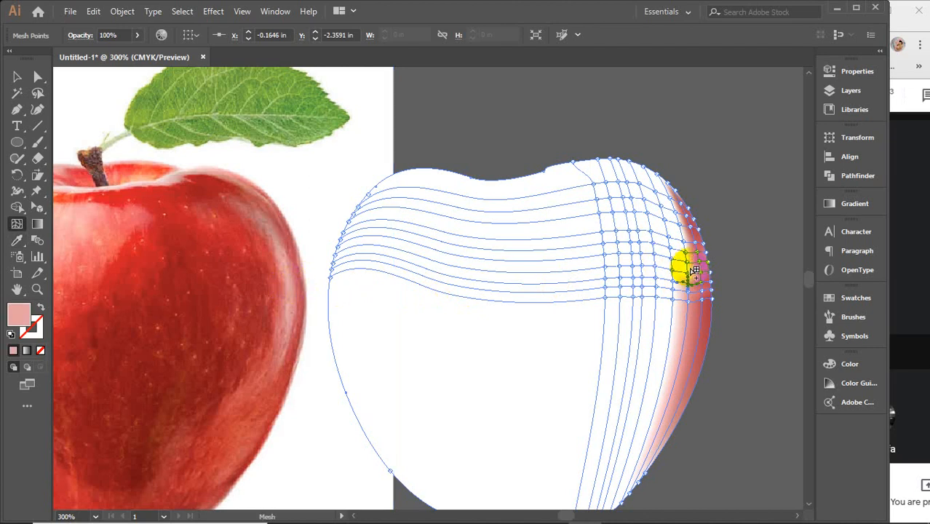
left_click(688, 274)
key("i")
left_click(289, 259)
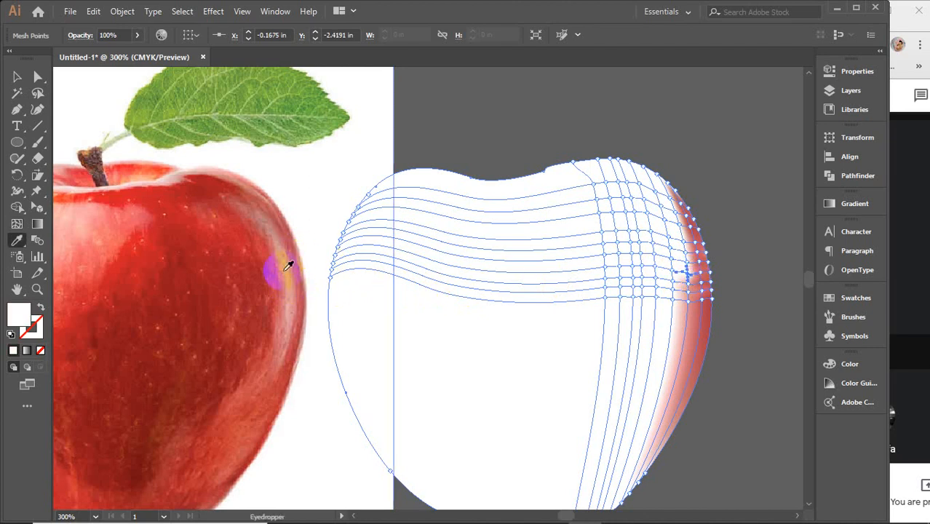
Step: Continue up the third column, giving the next two mesh points pale pinks from the matching part of the photo's highlight
key("u")
left_click(685, 259)
key("i")
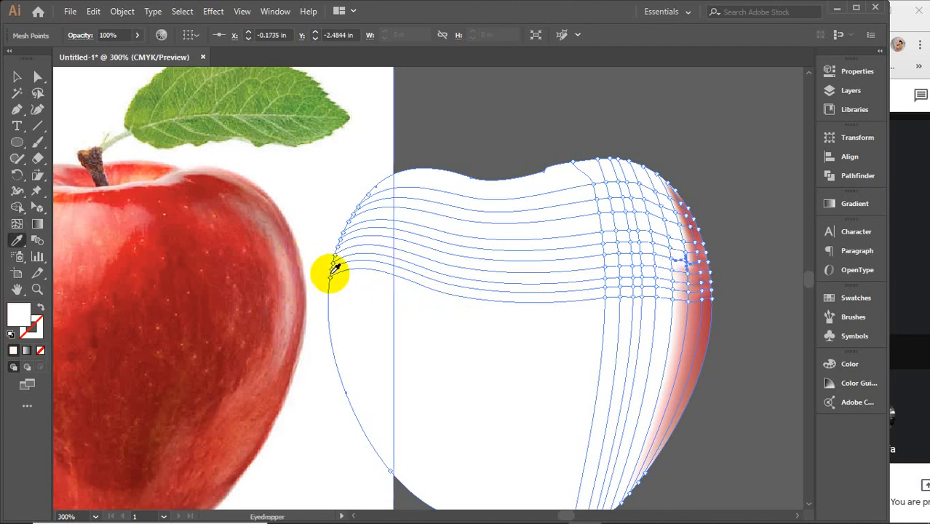
left_click(284, 254)
key("u")
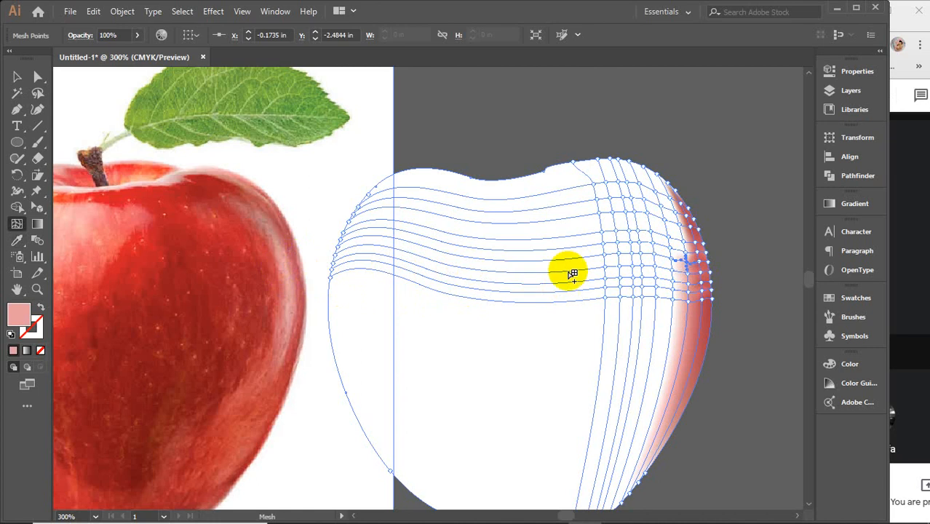
left_click(690, 254)
key("i")
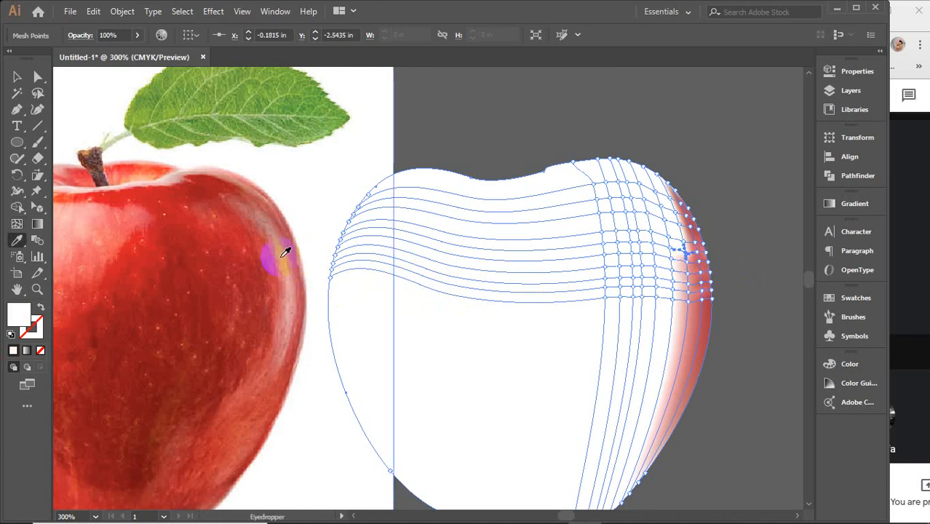
left_click(284, 252)
Step: Sample dusty pinks from the photo's upper rim highlight for the following two mesh points up the third column
key("u")
left_click(686, 243)
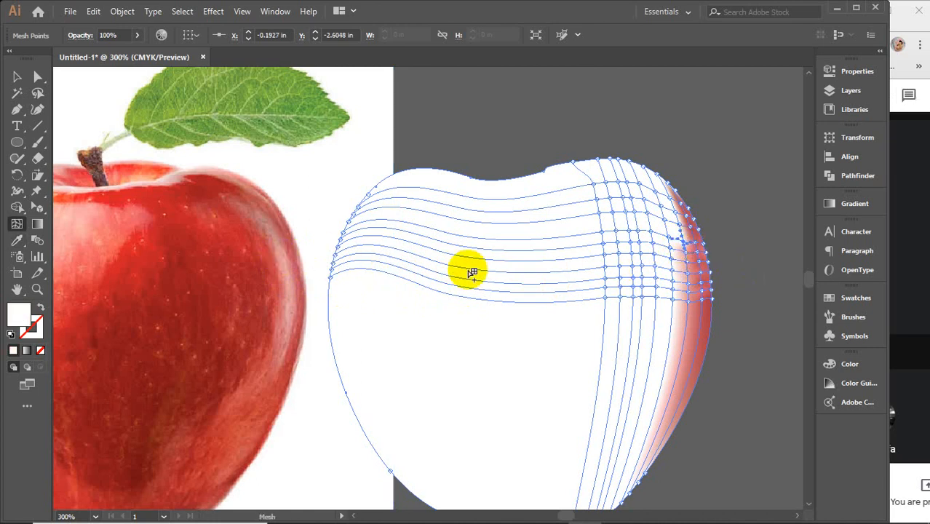
key("i")
left_click(285, 248)
key("u")
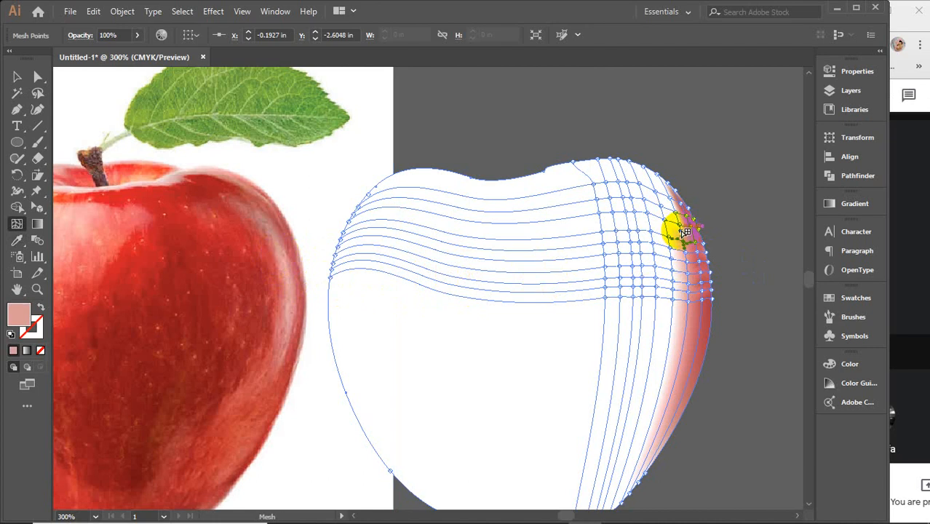
left_click(670, 223)
key("i")
left_click(287, 233)
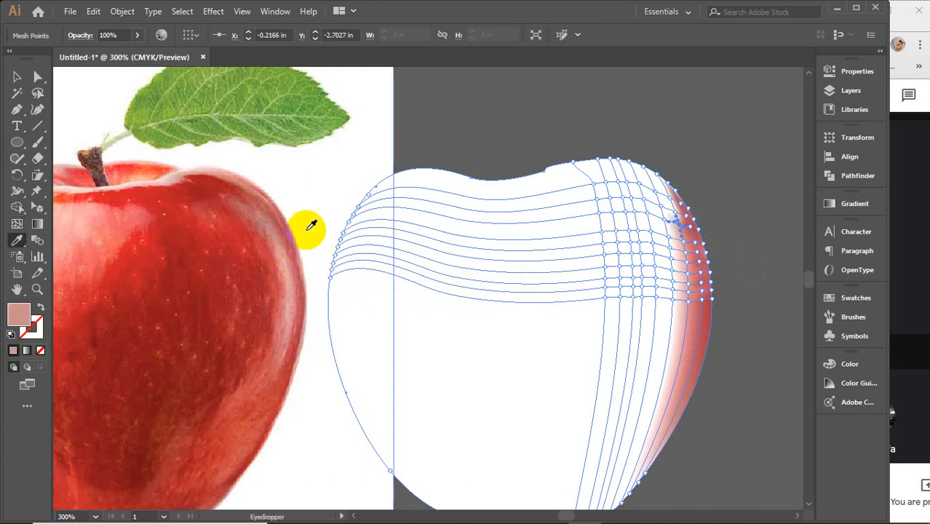
Step: Colour the top two mesh points of the third column with darker dusty pinks from the photo's upper-right shoulder
key("u")
left_click(685, 209)
left_click(677, 214)
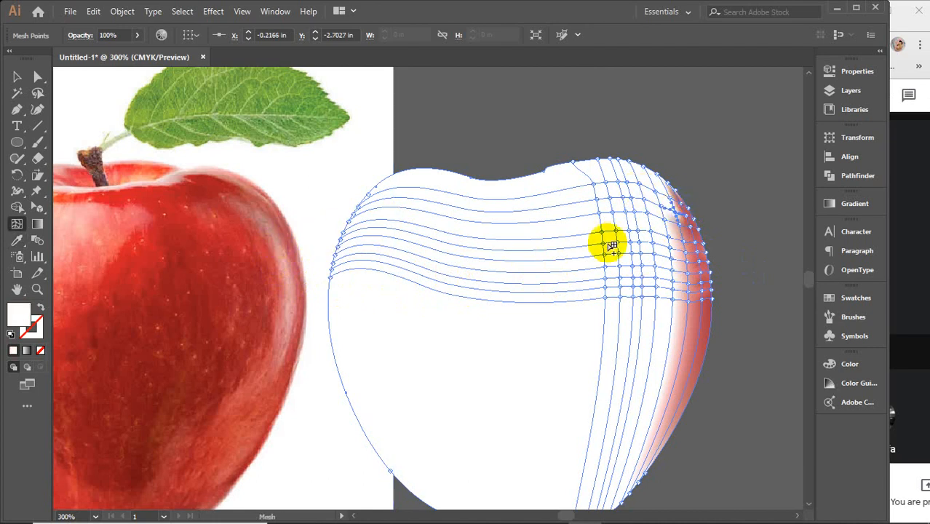
key("i")
left_click(283, 228)
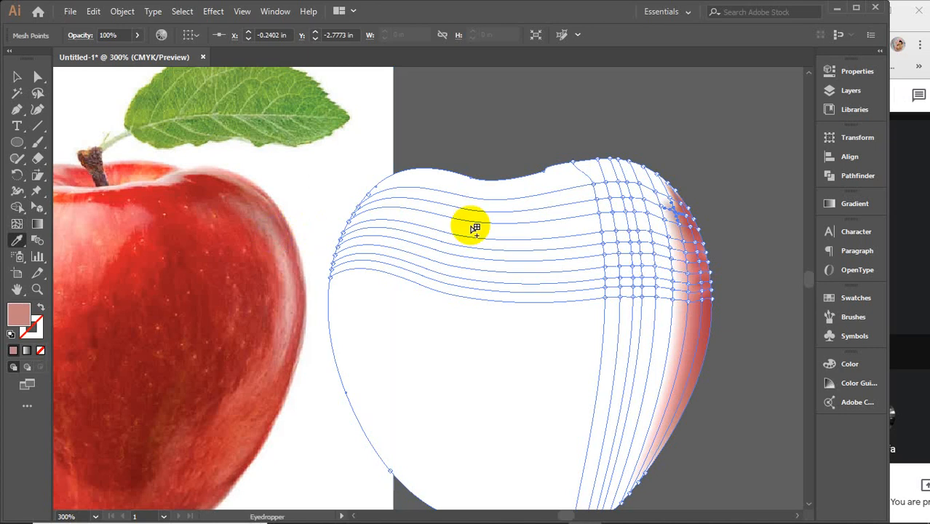
key("u")
left_click(673, 201)
key("i")
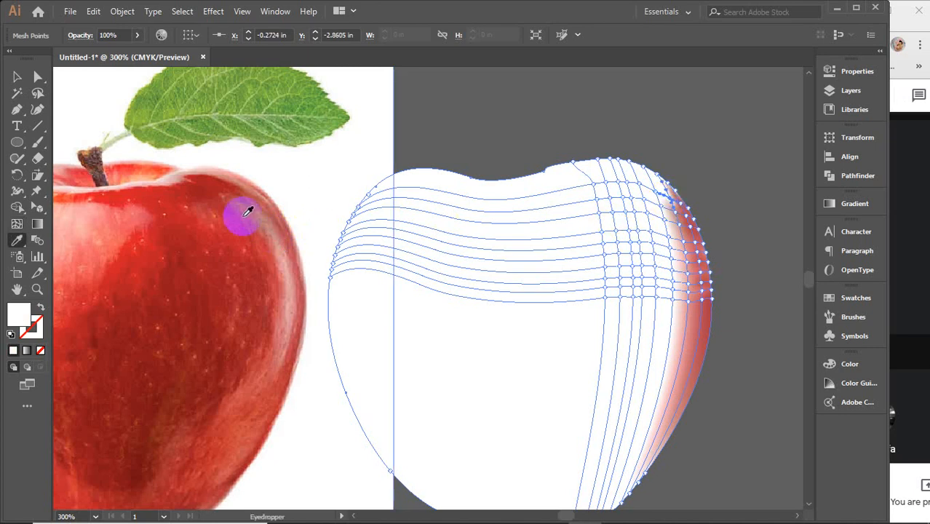
left_click(267, 207)
Step: Colour the remaining two mesh points at the third column's upper end with reddish pinks sampled from the photo's upper-right edge
key("u")
left_click(671, 187)
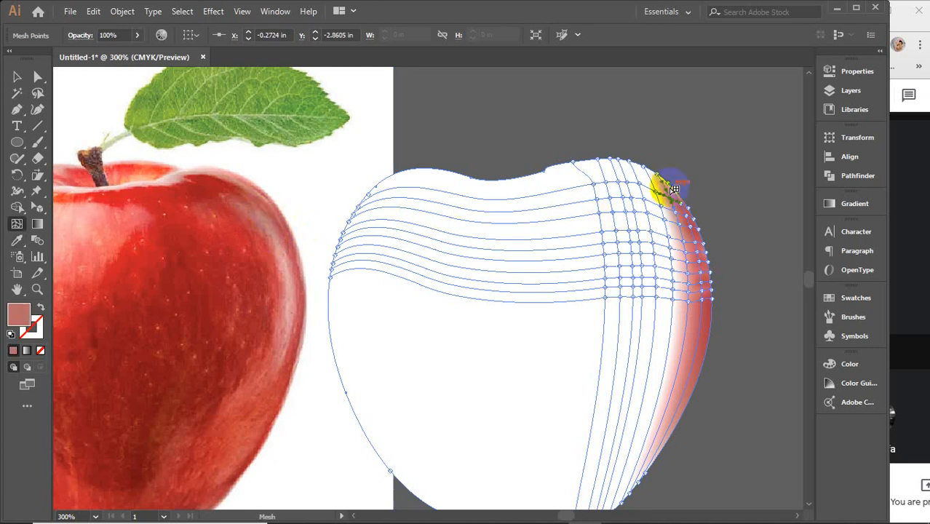
key("i")
left_click(271, 213)
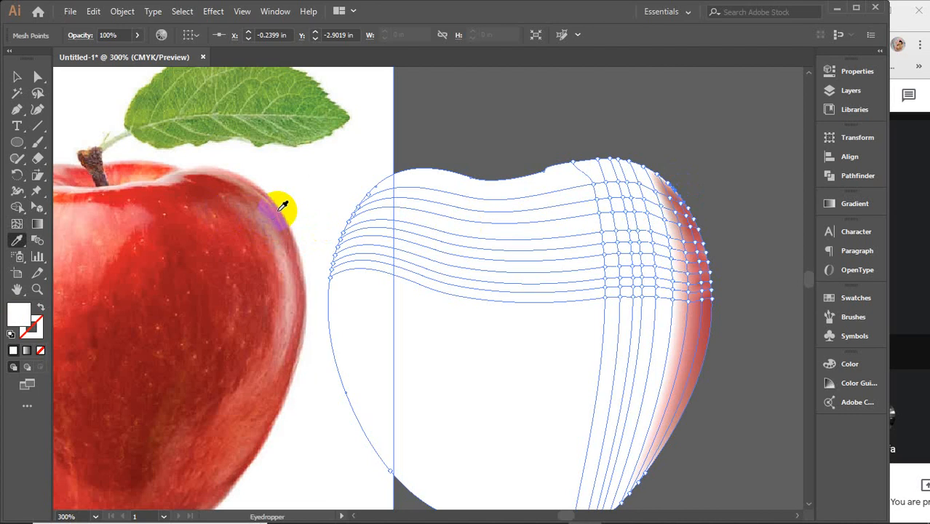
key("u")
left_click(662, 178)
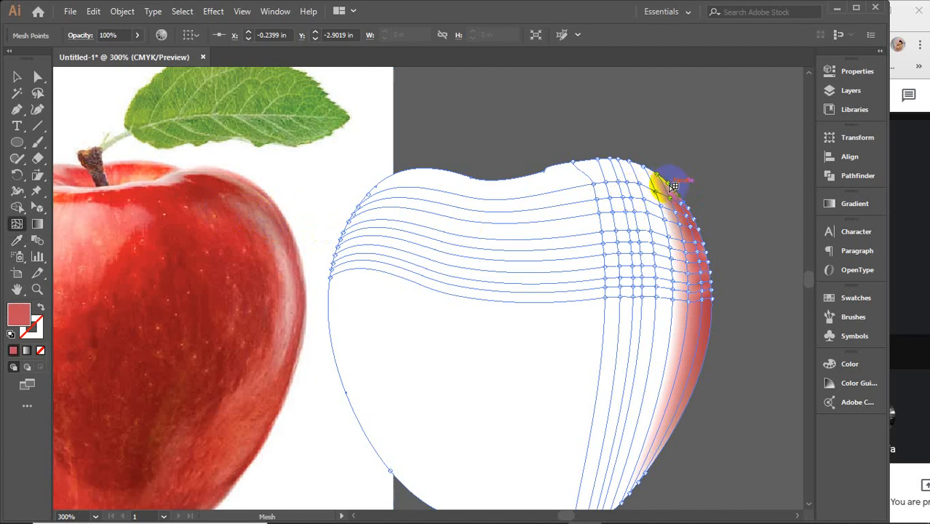
left_click(673, 185)
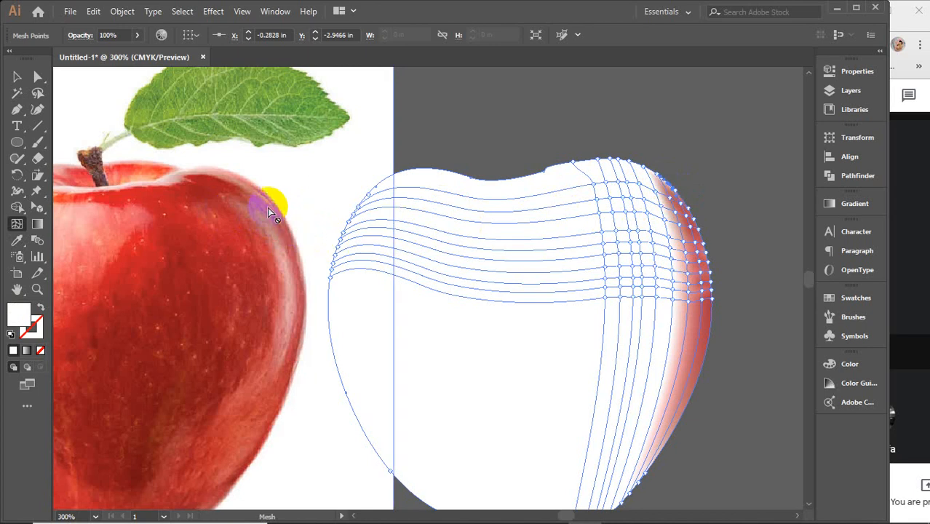
key("i")
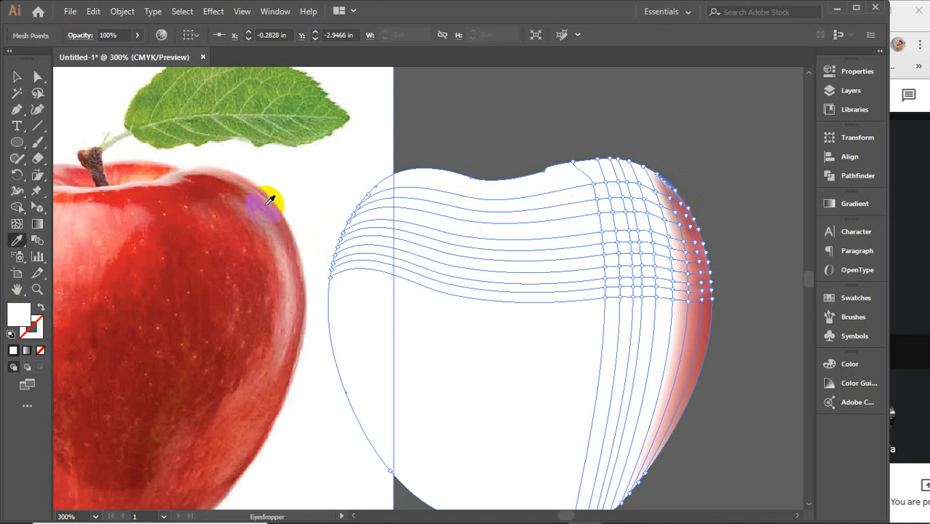
left_click(269, 201)
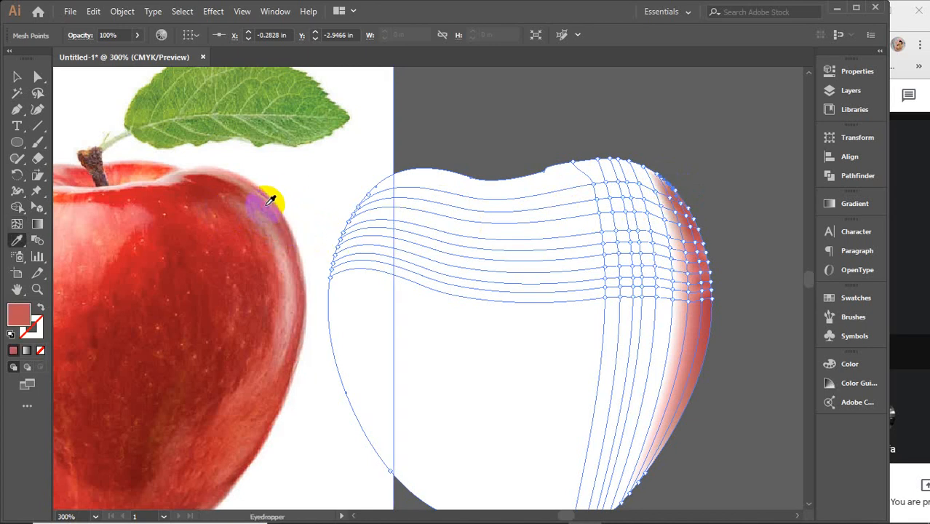
Step: Start the fourth mesh column by colouring its lowest point of the grid with a pink sampled from the photo's right-hand highlight
key("u")
left_click(673, 299)
key("i")
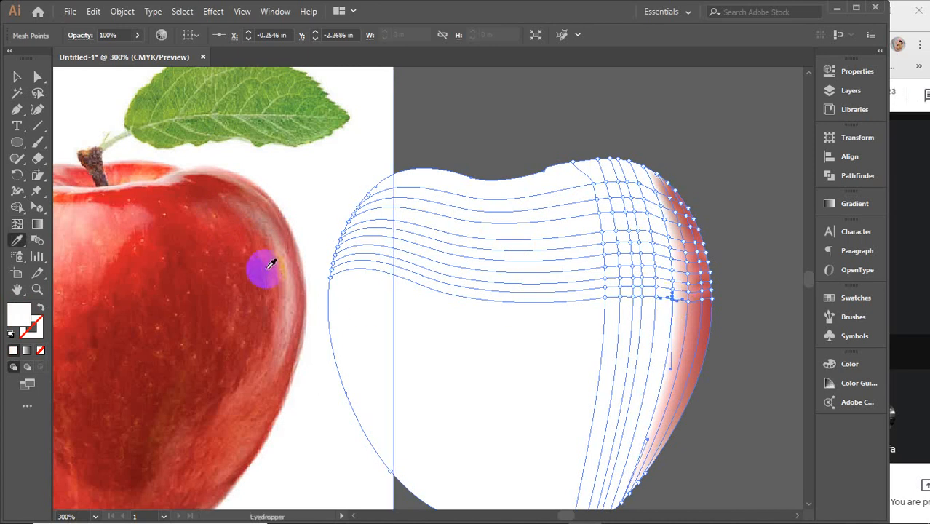
left_click(279, 272)
key("u")
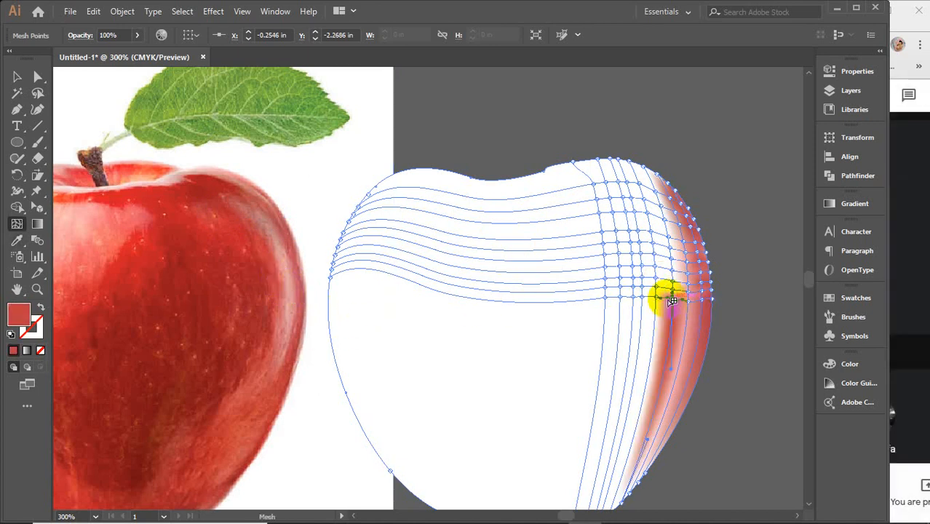
key("i")
left_click(274, 288)
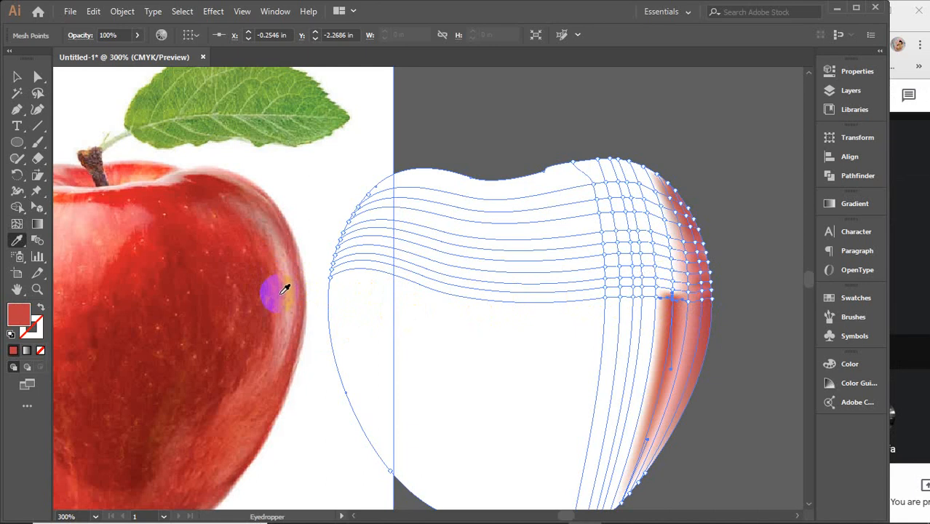
left_click(282, 294)
key("u")
Step: Colour the fourth column's second and third mesh points from below with reds sampled beside the photo's rim highlight
left_click(673, 290)
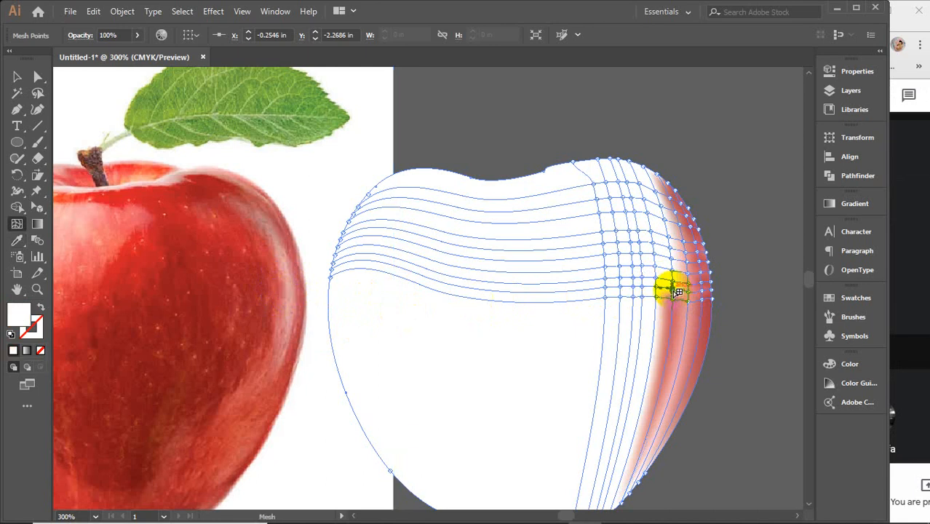
key("i")
left_click(265, 282)
key("u")
left_click(687, 279)
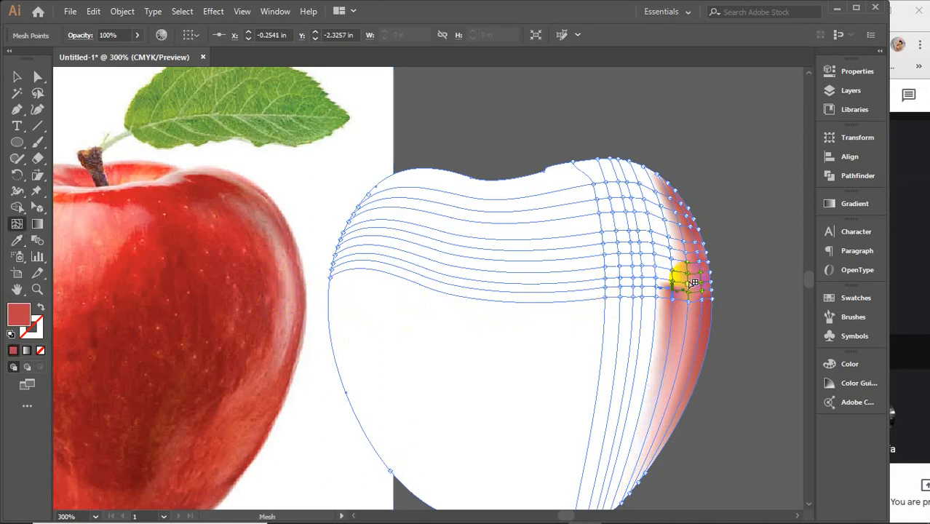
left_click(673, 281)
key("i")
left_click(276, 272)
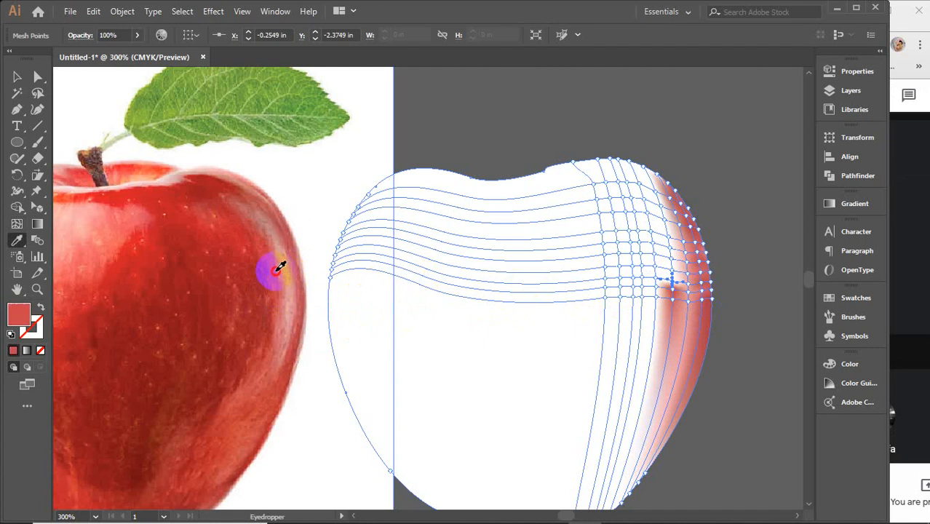
Step: Give the fourth column's fourth and fifth mesh points from below pinks sampled slightly higher on the photo's rim highlight
key("u")
left_click(673, 273)
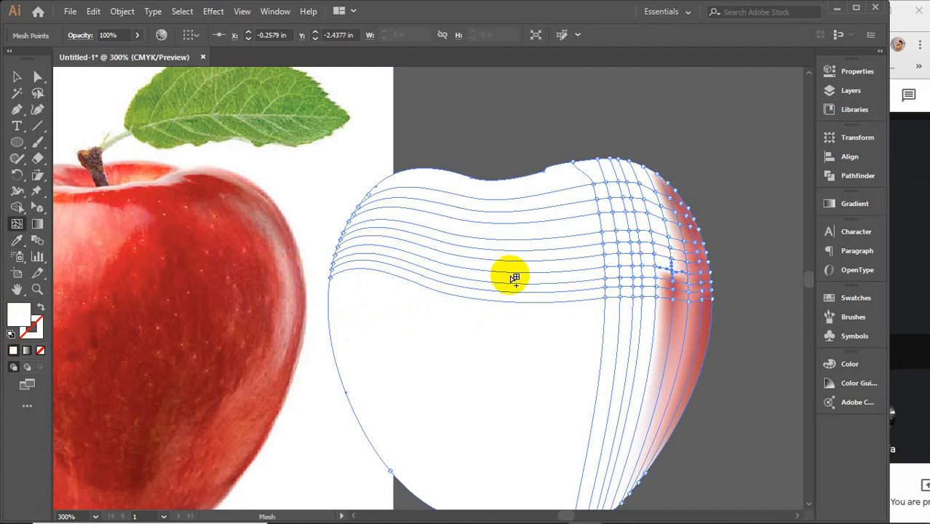
key("i")
left_click(277, 262)
key("u")
left_click(673, 256)
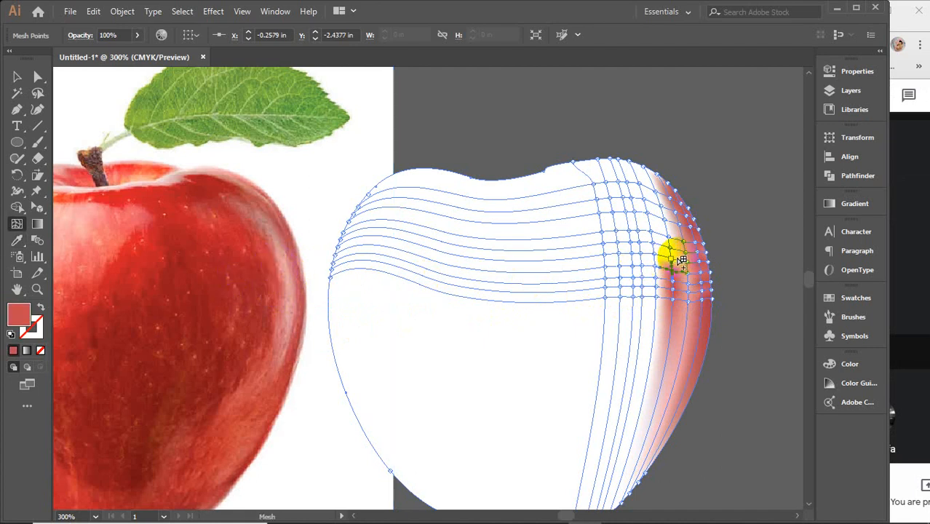
key("i")
left_click(279, 249)
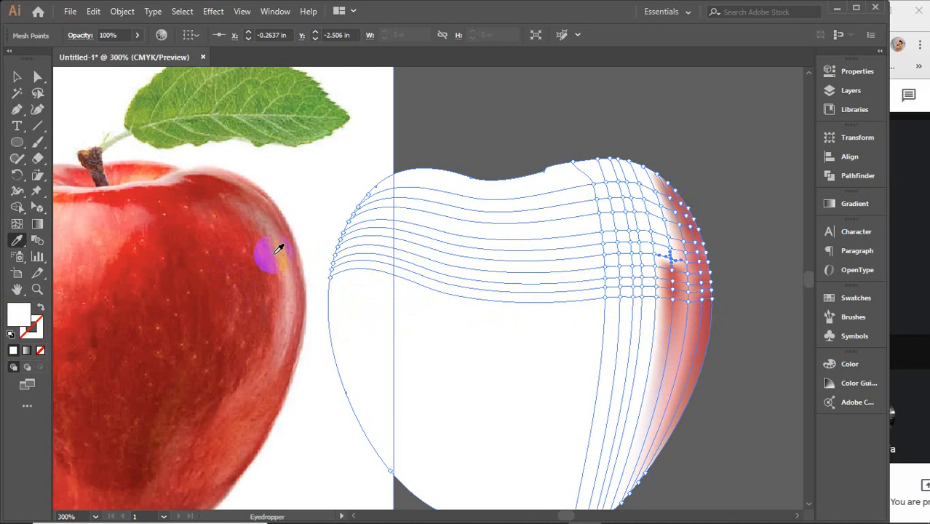
Step: Colour the sixth and seventh mesh points up the fourth column with pinks from the matching stretch of the photo's highlight
key("u")
left_click(677, 248)
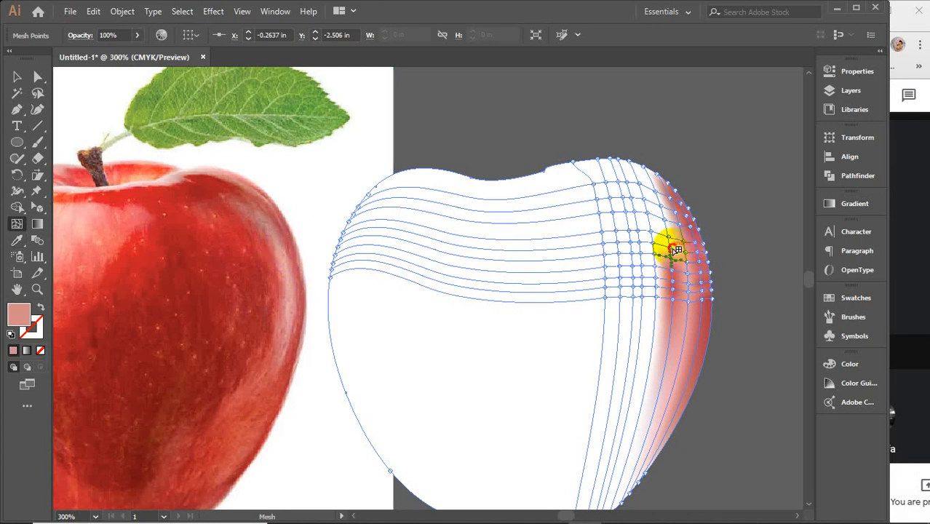
key("i")
left_click(279, 240)
key("u")
left_click(679, 248)
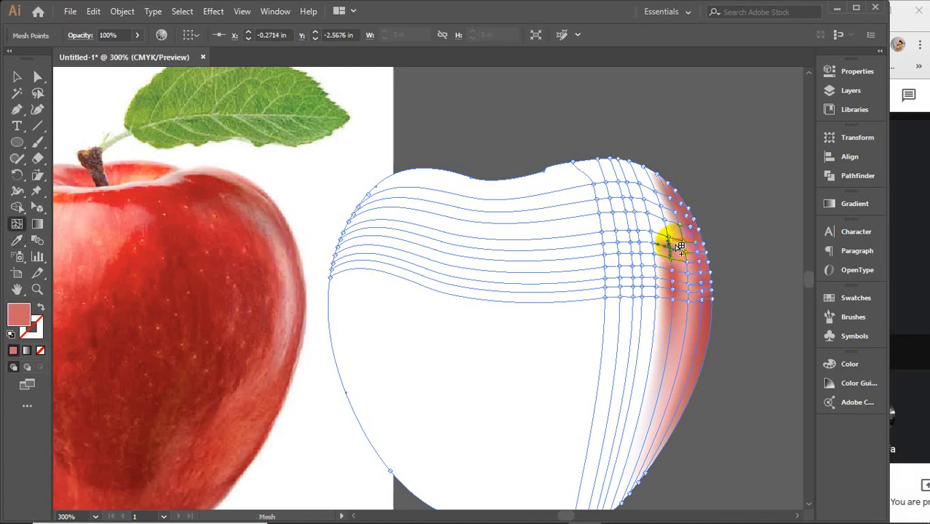
key("i")
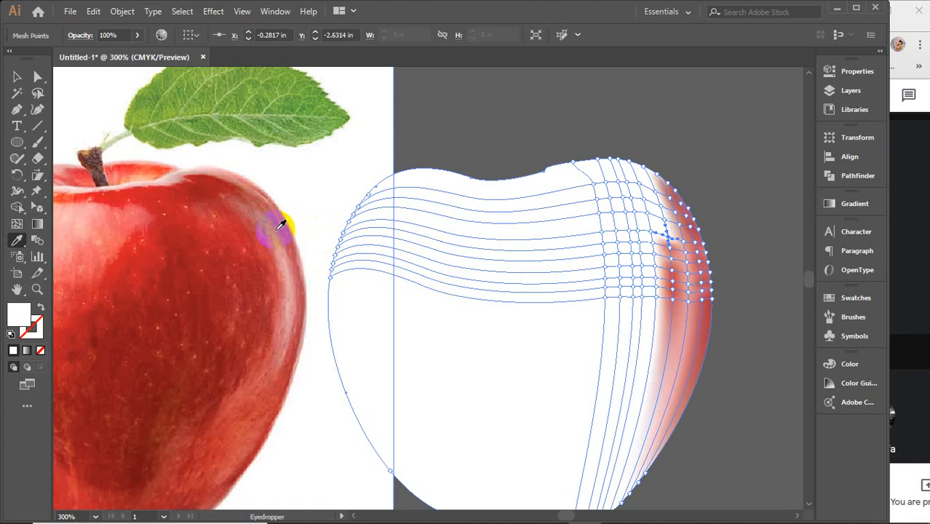
left_click(256, 232)
Step: Sample dusty pinks from the upper part of the photo's highlight for the fourth column's eighth and ninth mesh points
key("u")
left_click(657, 217)
left_click(659, 215)
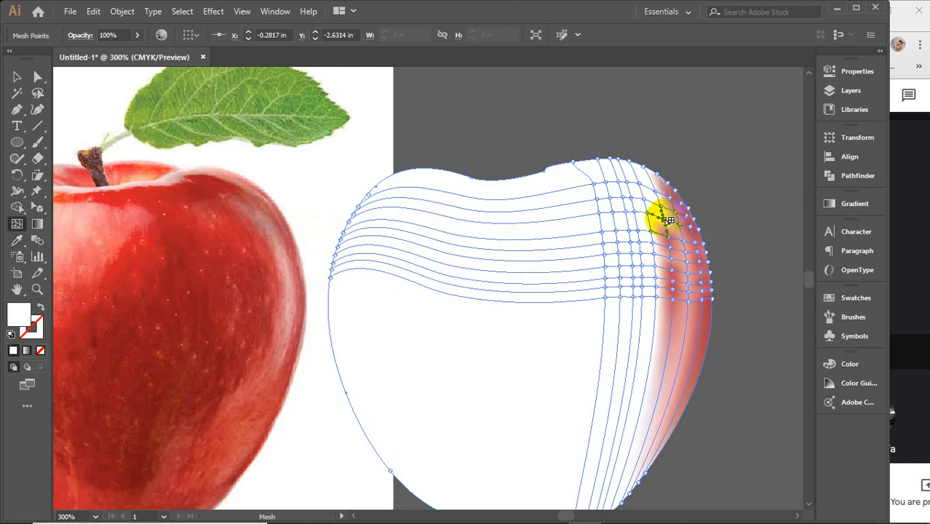
key("i")
left_click(262, 226)
key("u")
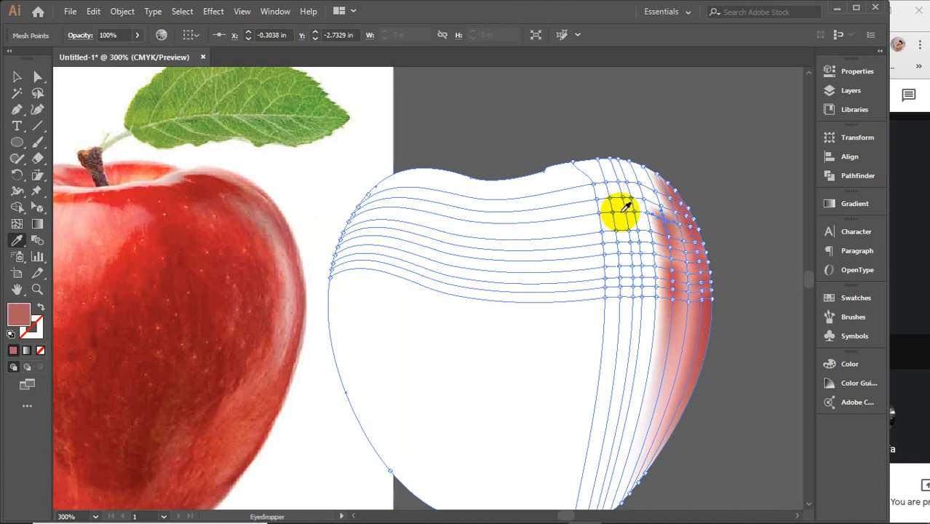
left_click(667, 209)
key("i")
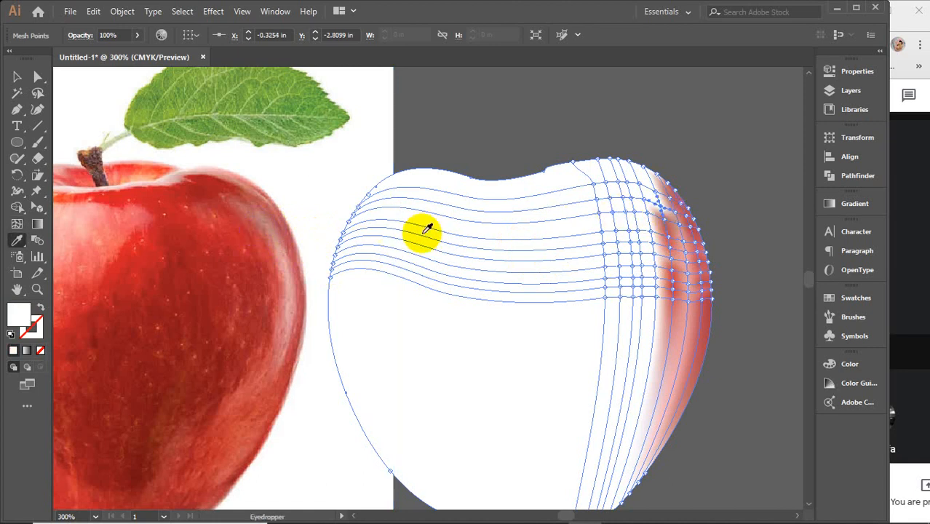
left_click(264, 209)
Step: Colour the top three mesh points of the fourth column with reds sampled from the photo's upper-right shoulder
key("u")
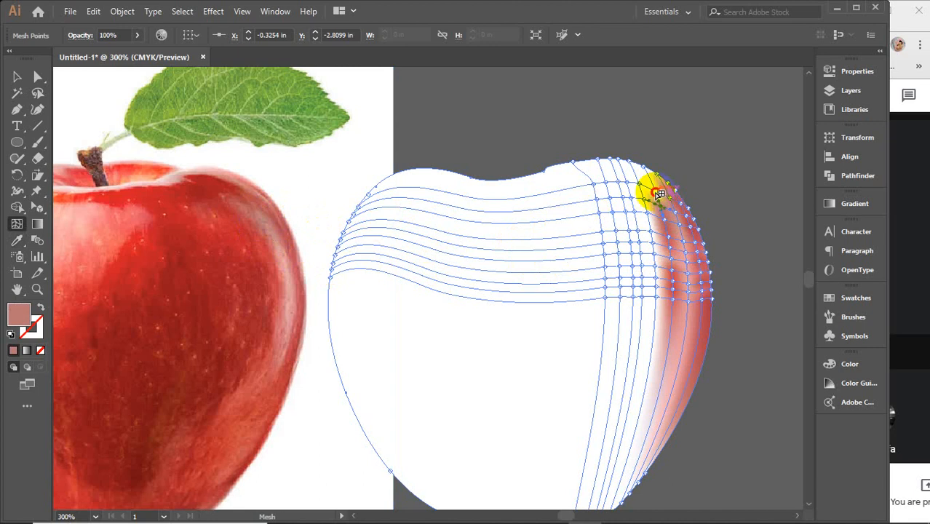
left_click(659, 193)
key("i")
left_click(237, 193)
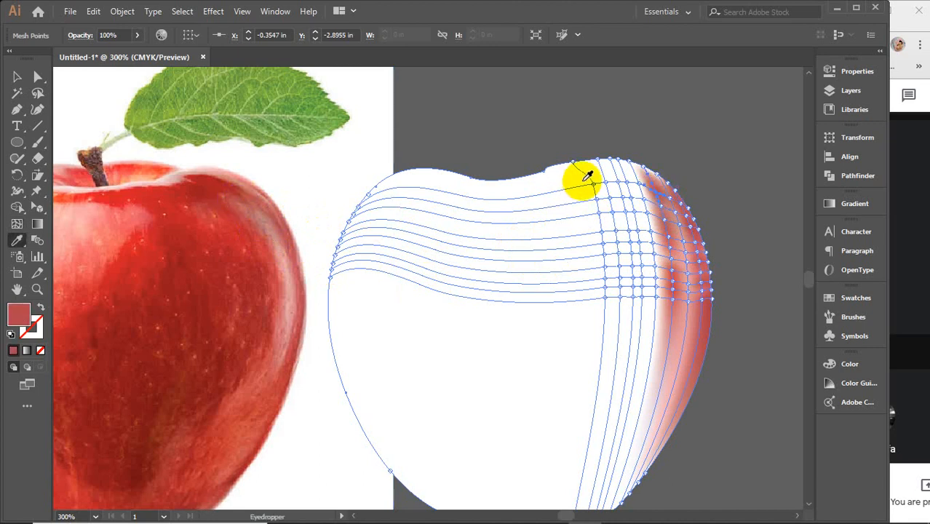
key("u")
left_click(661, 178)
key("i")
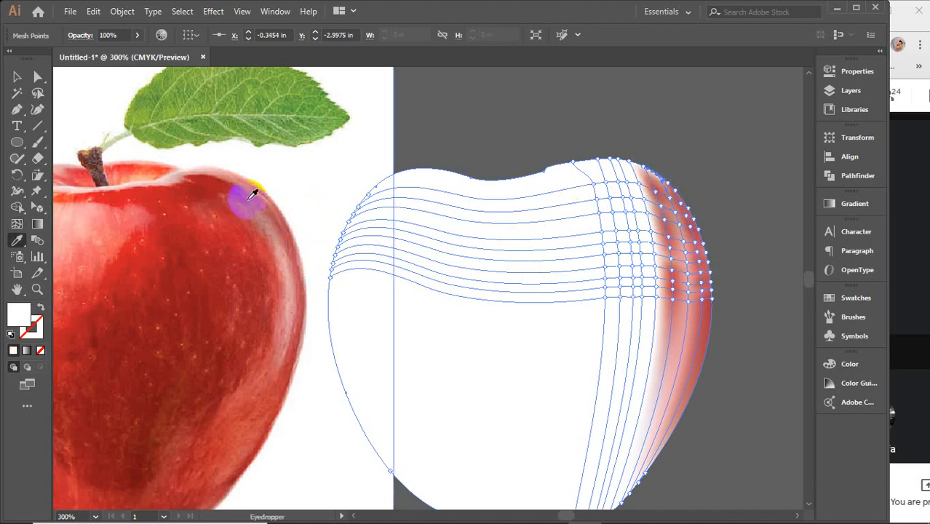
left_click(249, 188)
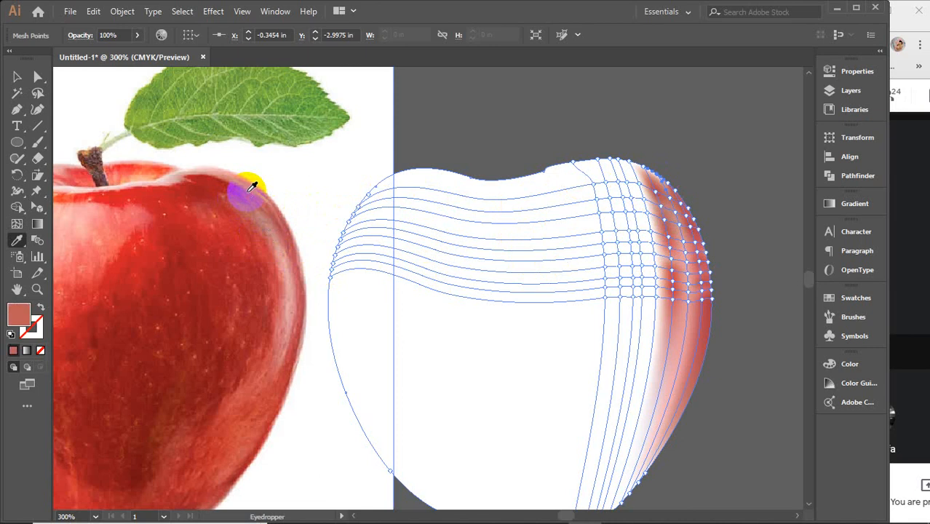
key("u")
left_click(647, 172)
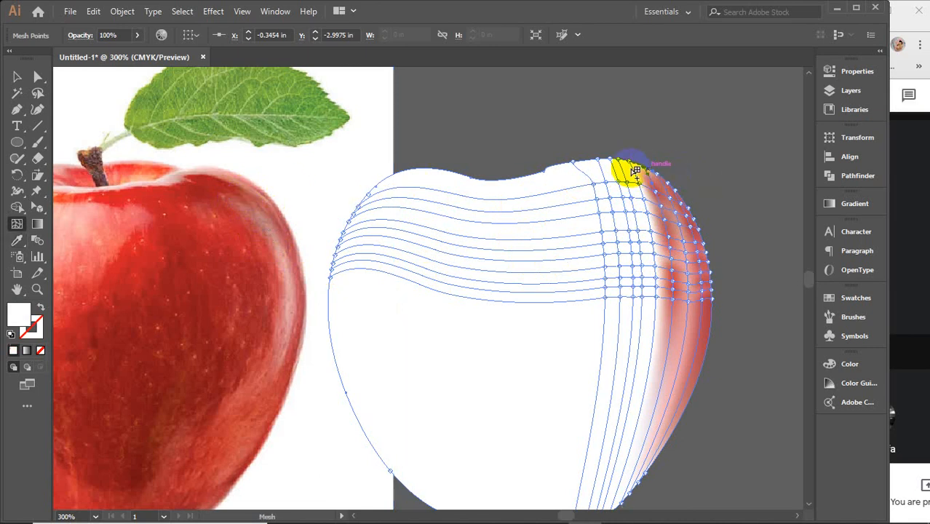
key("i")
left_click(237, 182)
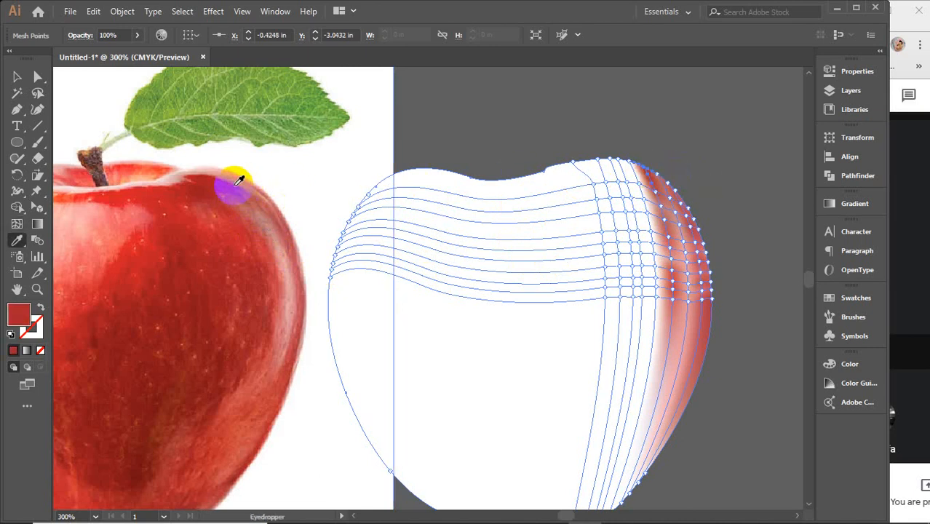
Step: Recolour the fourth column's fifth mesh point from below with a stronger pink from the photo's highlight, and deselect the mesh
key("u")
left_click(670, 256)
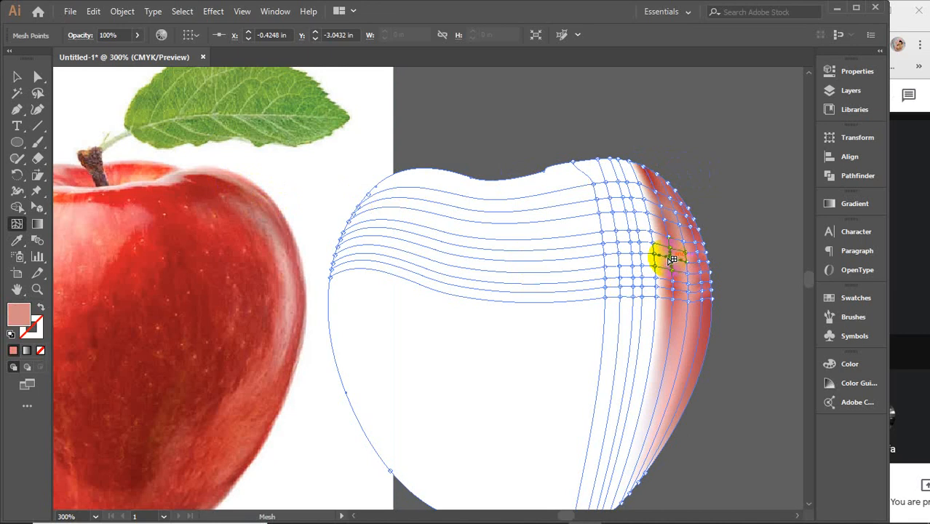
left_click(394, 276)
key("i")
left_click(281, 264)
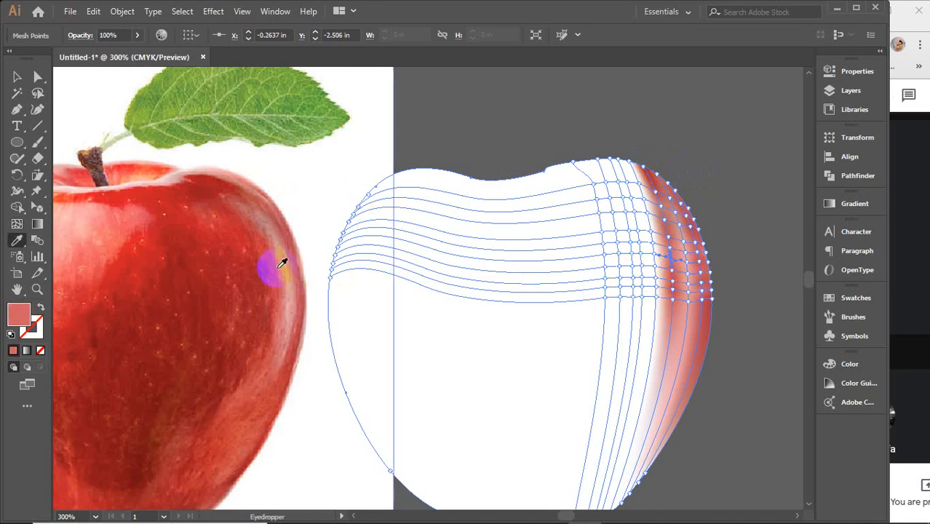
key("u")
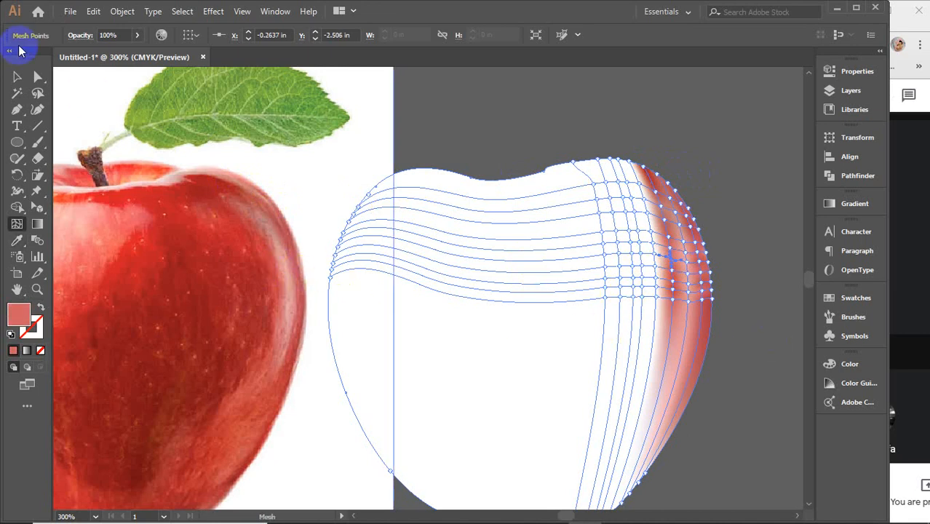
left_click(17, 76)
left_click(652, 138)
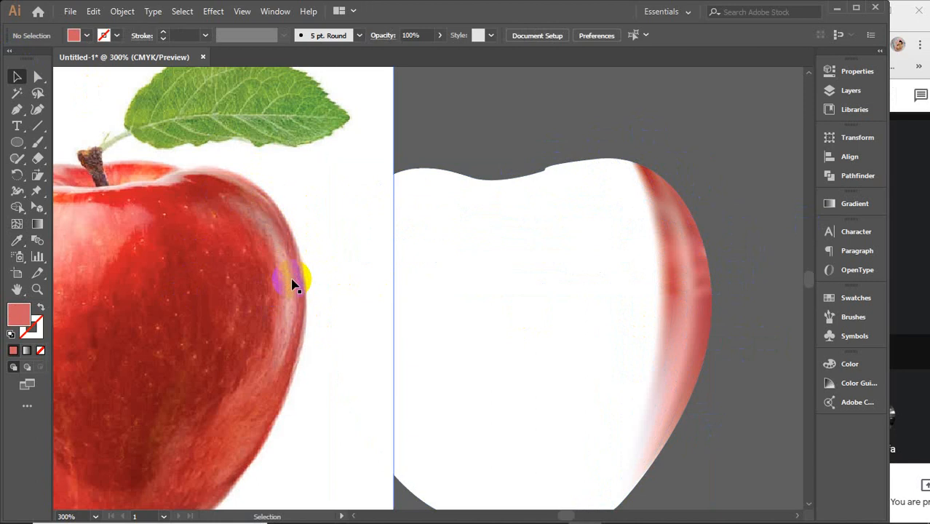
Step: Draw a small pink-red square with the Rectangle tool on the empty canvas above the traced apple
scroll(292, 285, "down", 1)
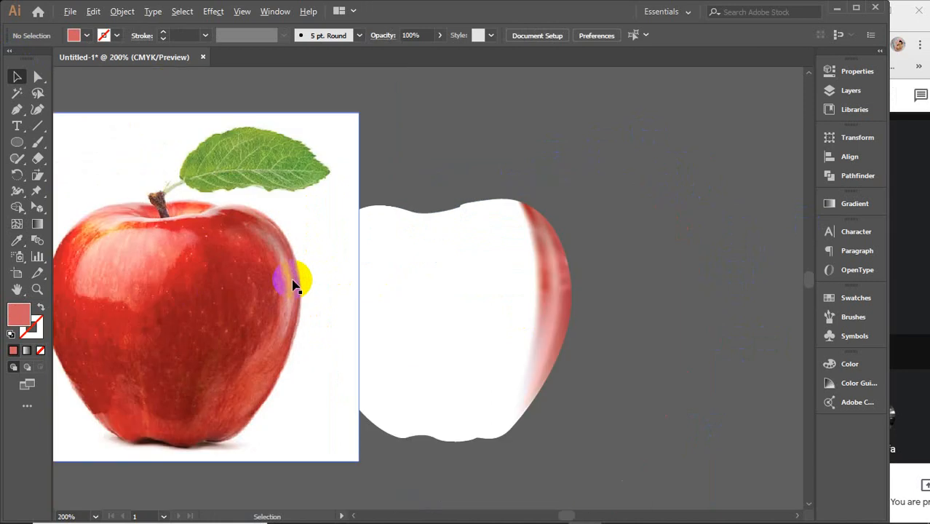
scroll(293, 283, "down", 1)
left_click_drag(440, 270, 528, 245)
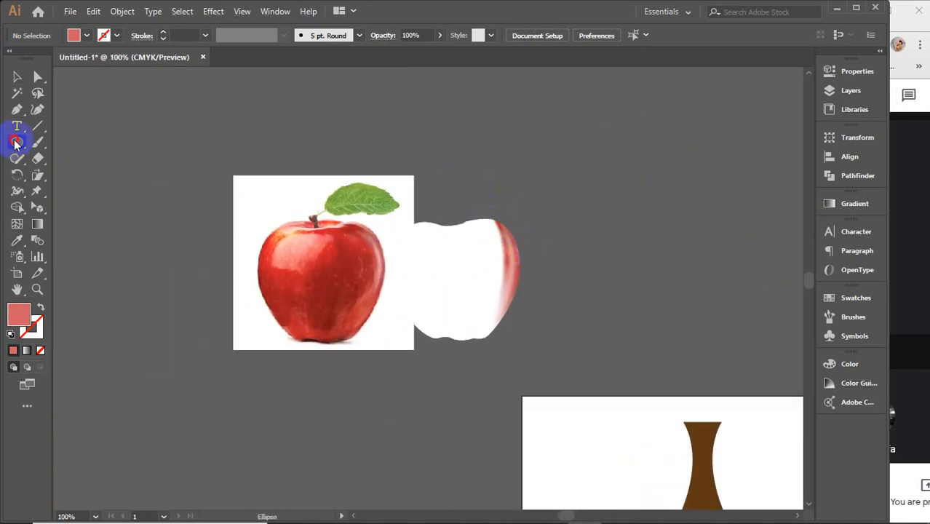
left_click_drag(16, 142, 85, 143)
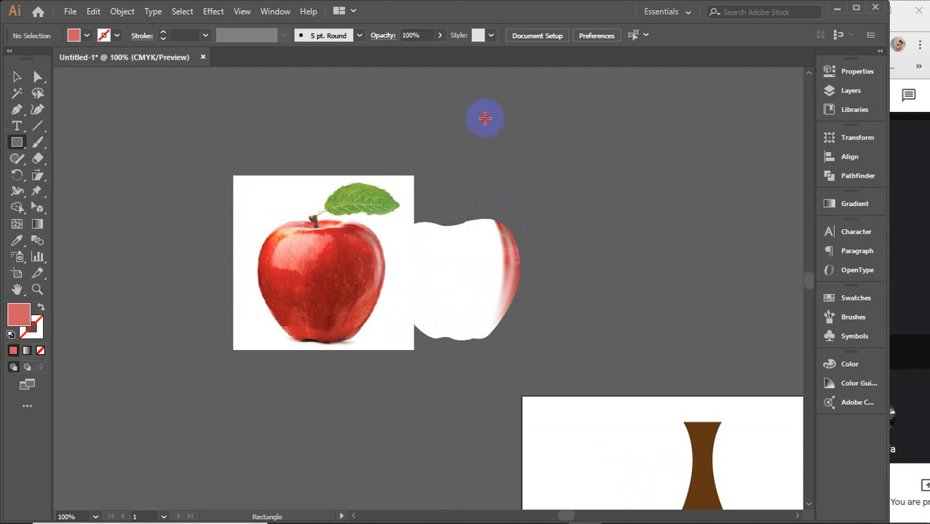
left_click_drag(485, 118, 496, 169)
Step: Duplicate the small square sideways into a row of four evenly spaced squares above the traced apple
left_click(16, 79)
key("ctrl+d")
key("ctrl+d")
key("ctrl+d")
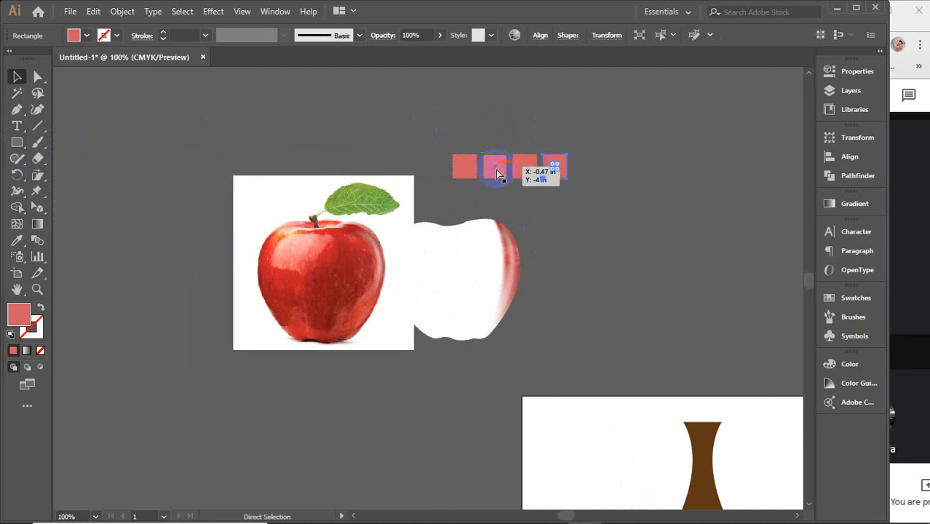
Step: Move the traced apple off to the far side of the squares and the apple photo up beside their row
left_click_drag(478, 244, 776, 147)
left_click_drag(306, 270, 342, 204)
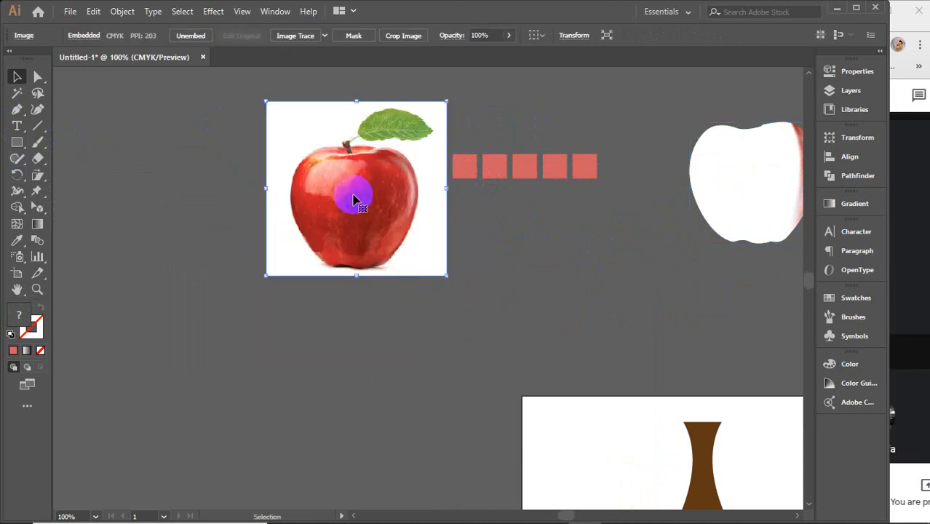
Step: Recolour the first two squares with a dark red and a brighter red sampled from the photo's upper-right apple skin
scroll(499, 188, "up", 2)
left_click_drag(491, 243, 472, 302)
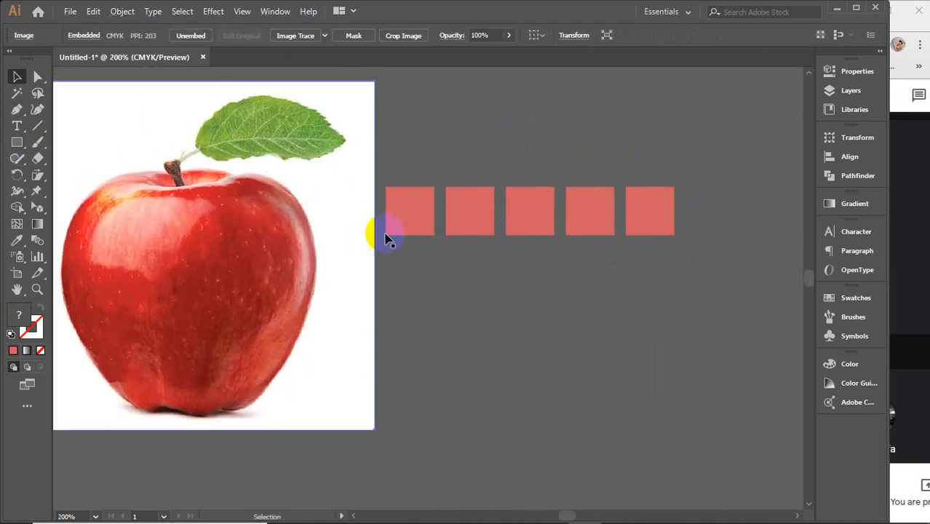
left_click(401, 212)
key("i")
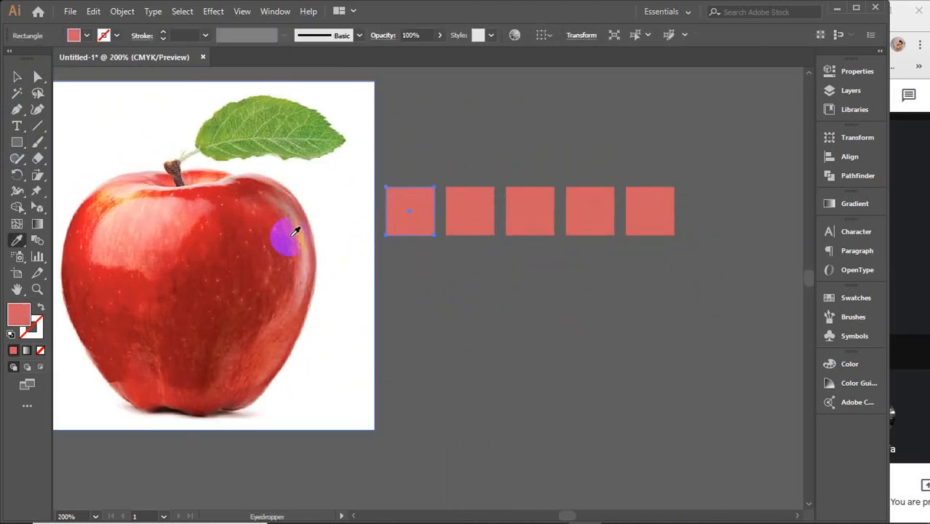
left_click(275, 243)
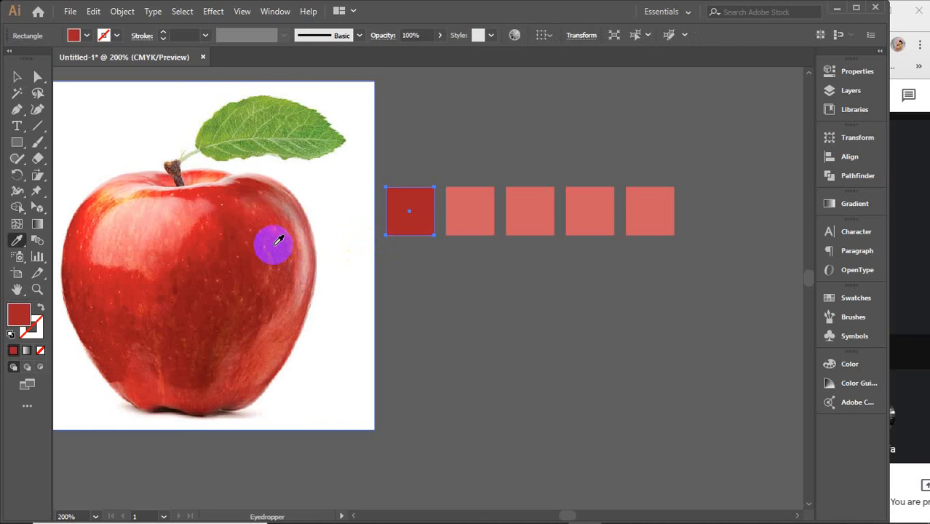
left_click(473, 211, "ctrl")
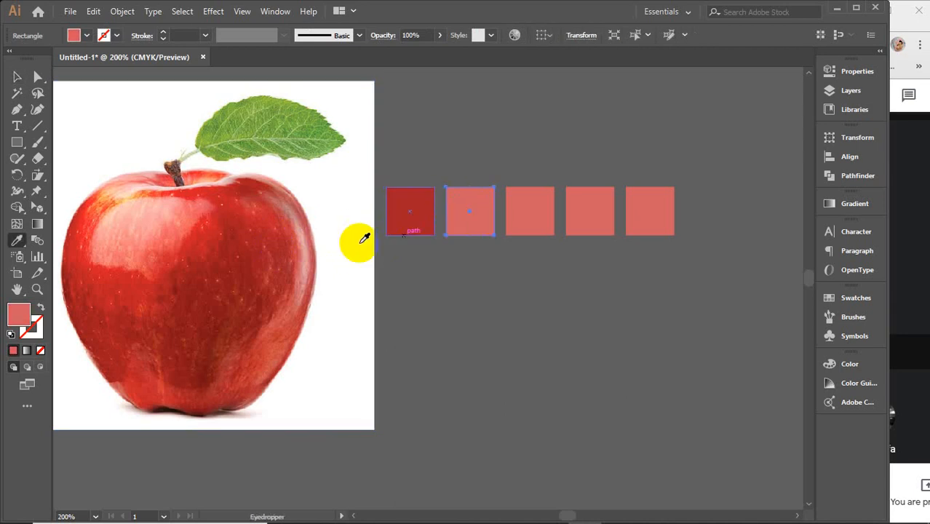
left_click(274, 223)
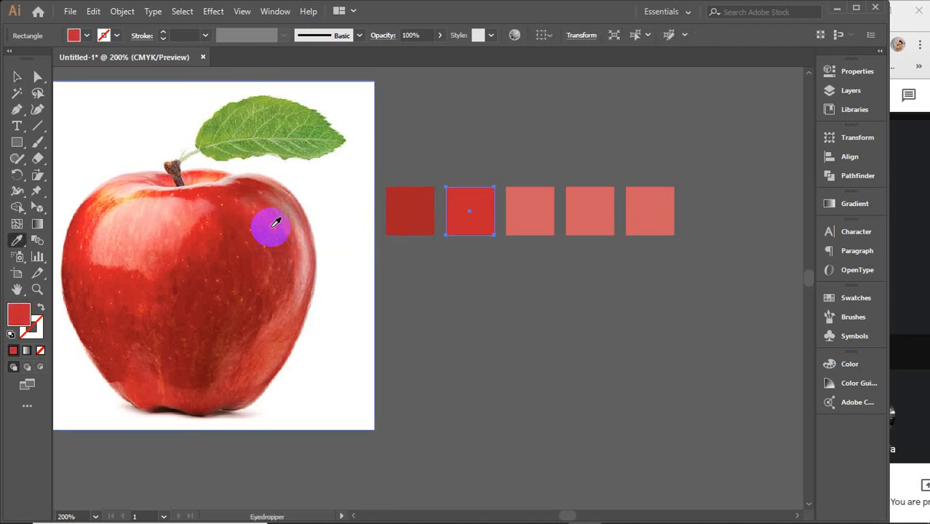
Step: Recolour the last three squares with a lighter red from near the stem and two pinks from the apple's right-edge highlight
left_click(515, 220, "ctrl")
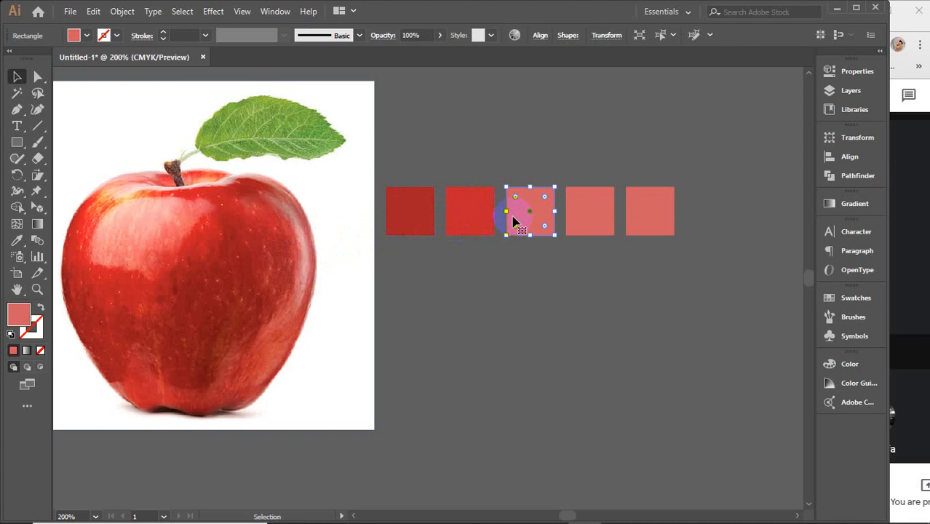
left_click(215, 204)
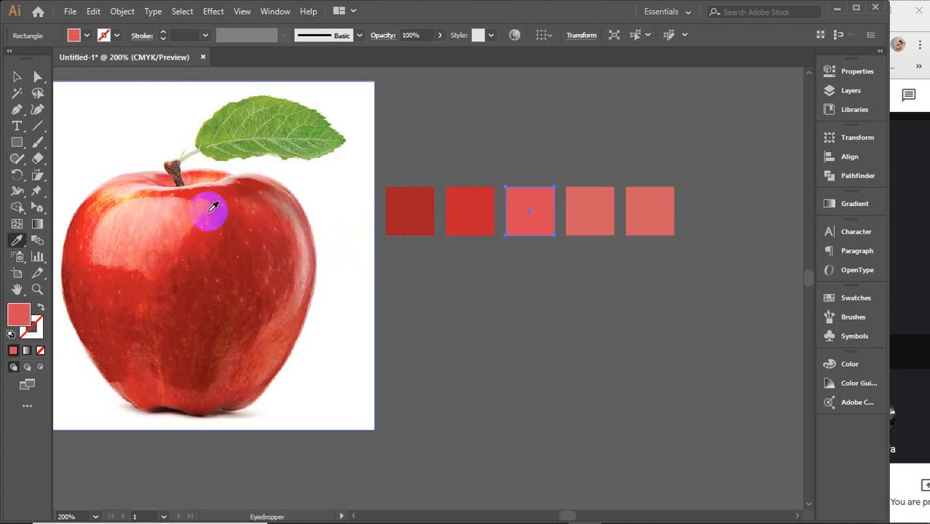
left_click(589, 212, "ctrl")
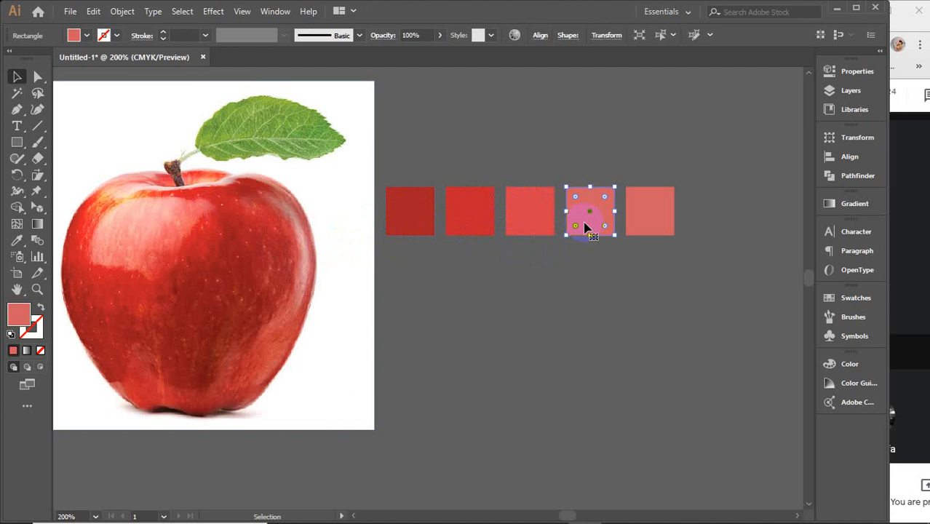
left_click(306, 282)
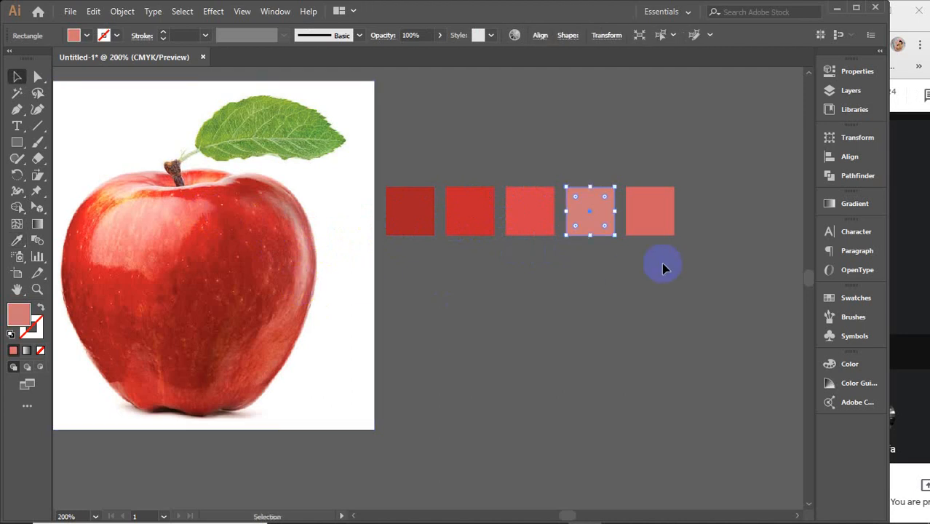
left_click(648, 233, "ctrl")
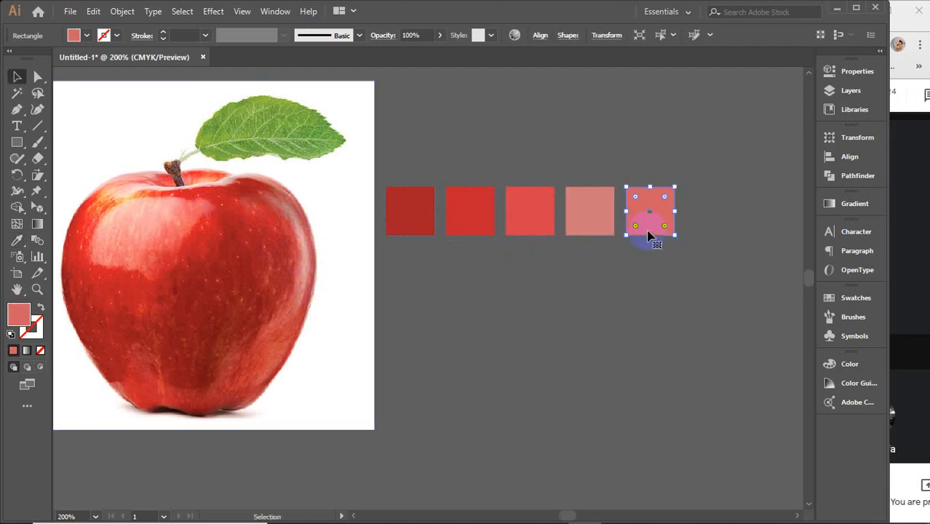
left_click(305, 235)
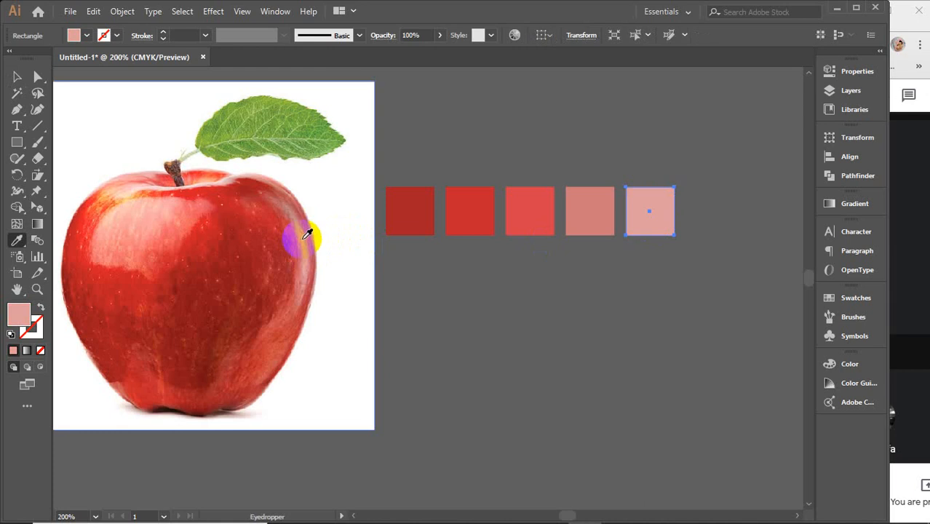
key("v")
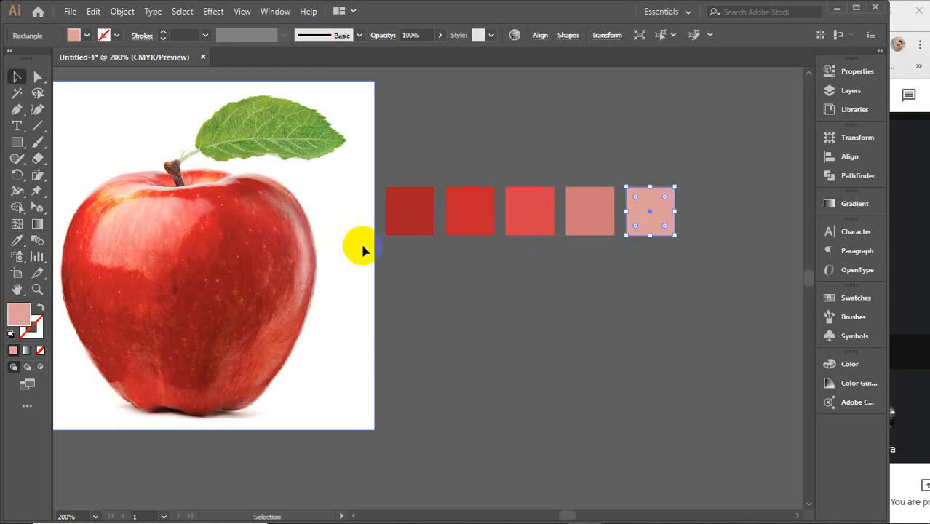
left_click(900, 302)
left_click(651, 417)
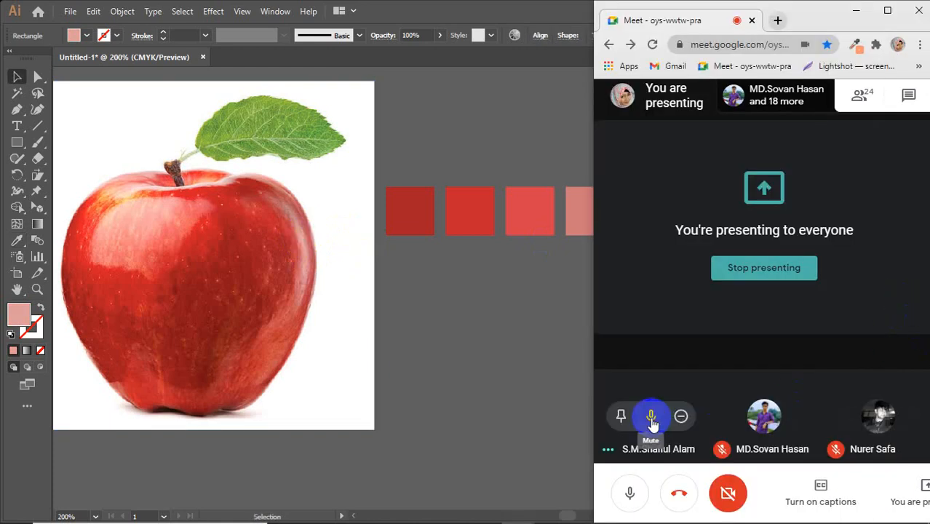
left_click(840, 326)
left_click(487, 346)
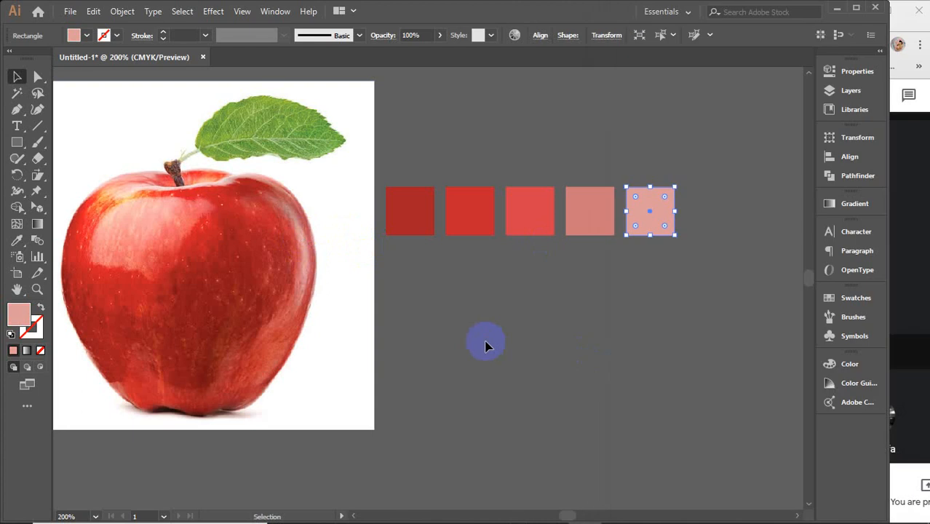
Step: Move the traced mesh apple back beneath the row of sampled colour squares, beside the apple photo
left_click(491, 332)
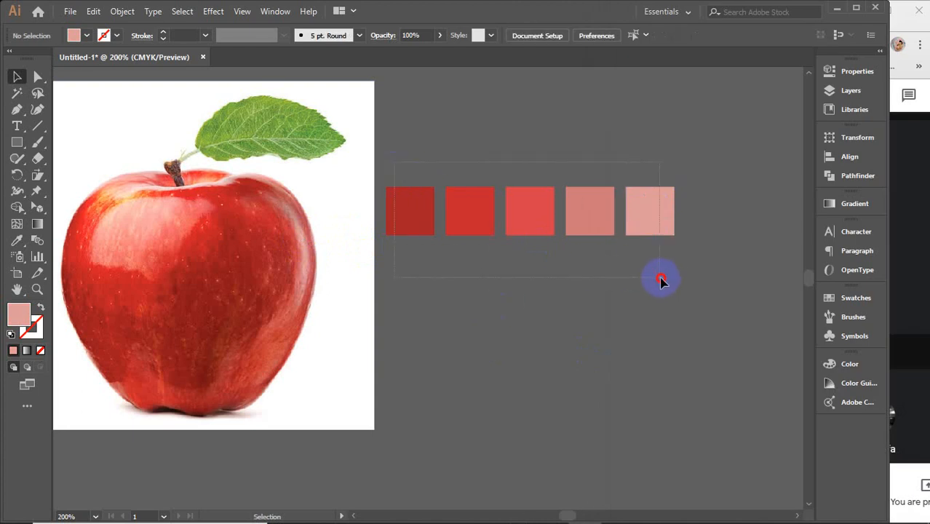
left_click_drag(660, 279, 660, 281)
scroll(518, 332, "down", 2)
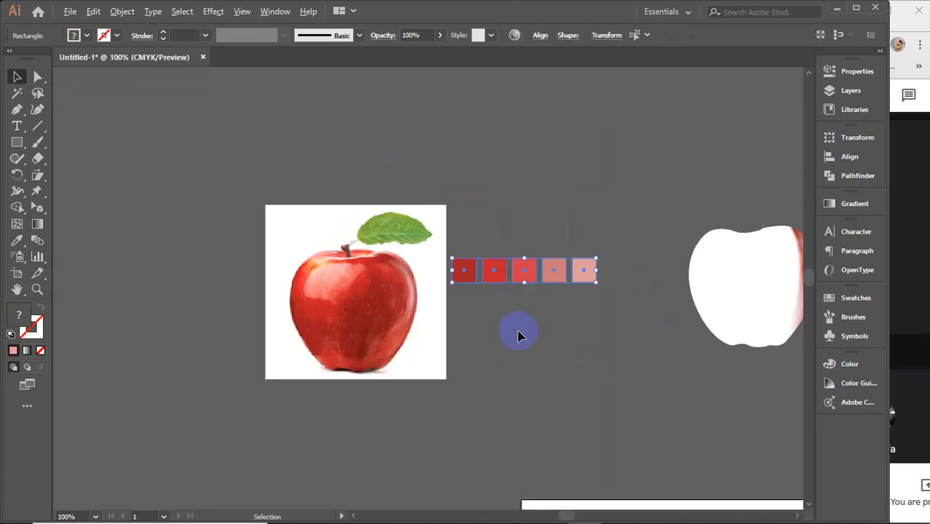
left_click_drag(584, 331, 466, 327)
left_click_drag(616, 254, 416, 328)
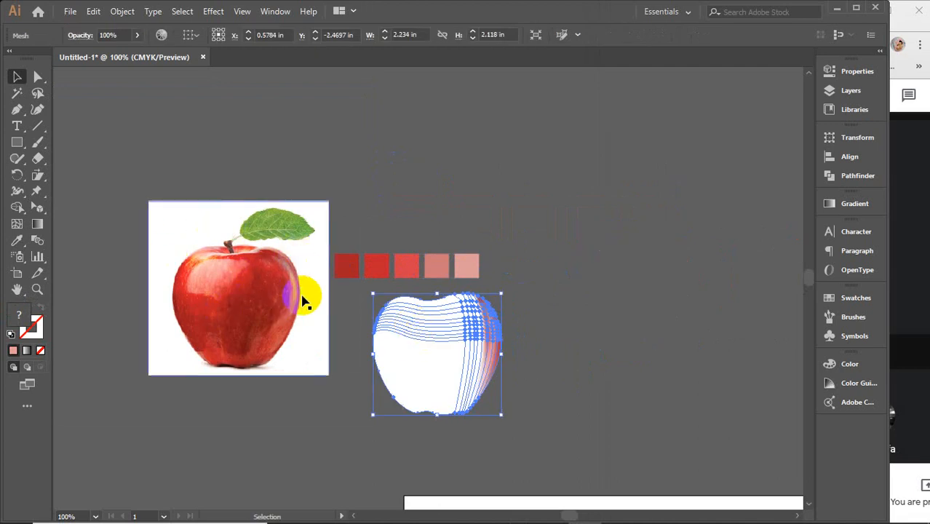
left_click_drag(482, 346, 476, 340)
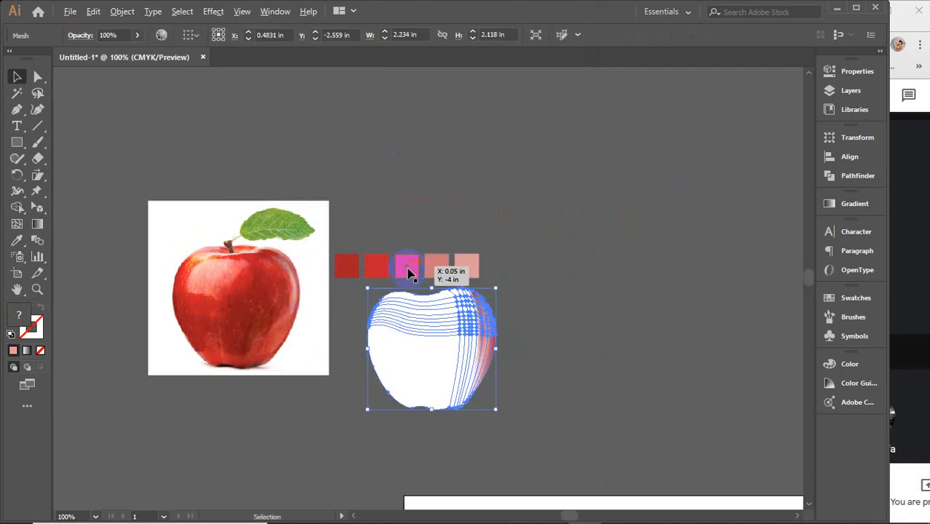
Step: Examine the traced apple's mesh lines and coloured right edge up close against the sampled colour squares
scroll(409, 269, "up", 2)
left_click(604, 261)
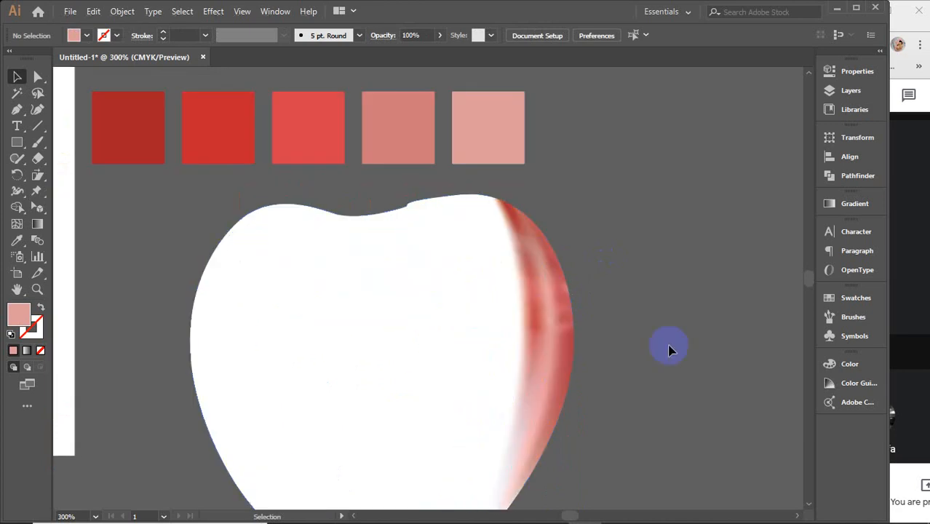
left_click_drag(671, 349, 641, 298)
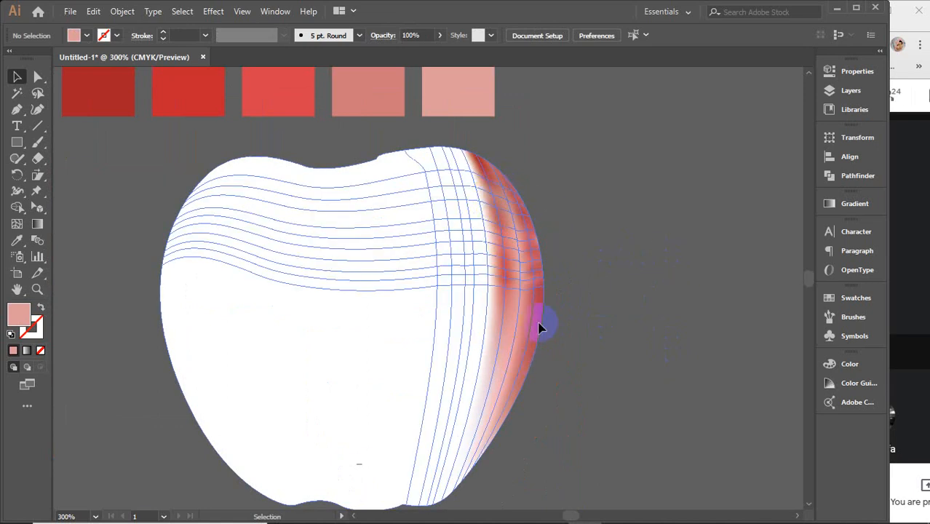
scroll(637, 272, "up", 1)
scroll(502, 280, "down", 2)
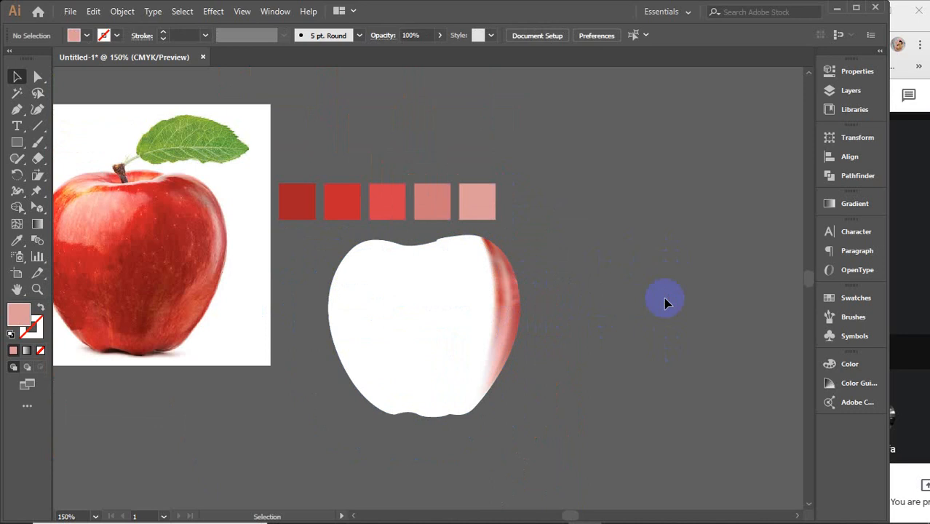
Step: Delete all the artwork: the apple photo, colour squares, traced apple and brown vase
scroll(665, 302, "down", 3)
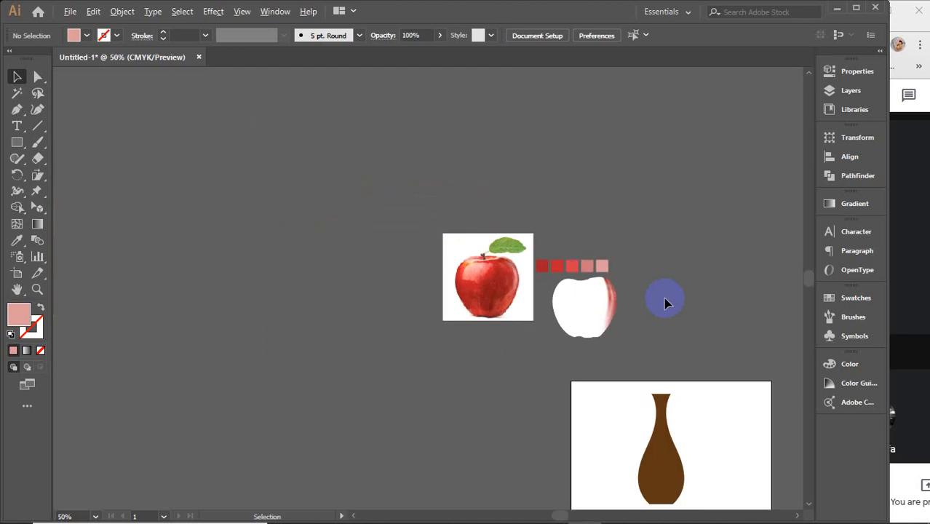
left_click_drag(658, 299, 419, 188)
left_click_drag(249, 165, 624, 423)
key("Delete")
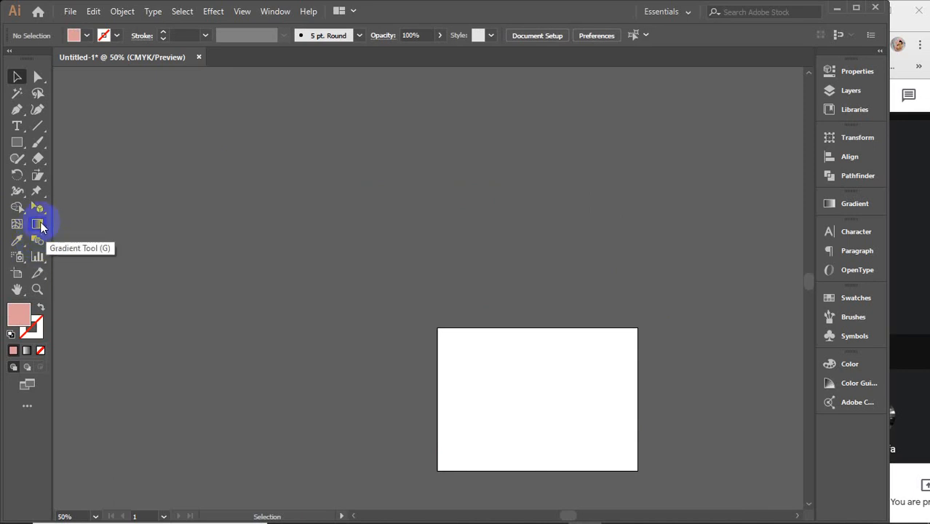
Step: Draw a large pink rectangle with the Rectangle tool on the empty canvas above the artboard
left_click(17, 142)
scroll(269, 214, "up", 4)
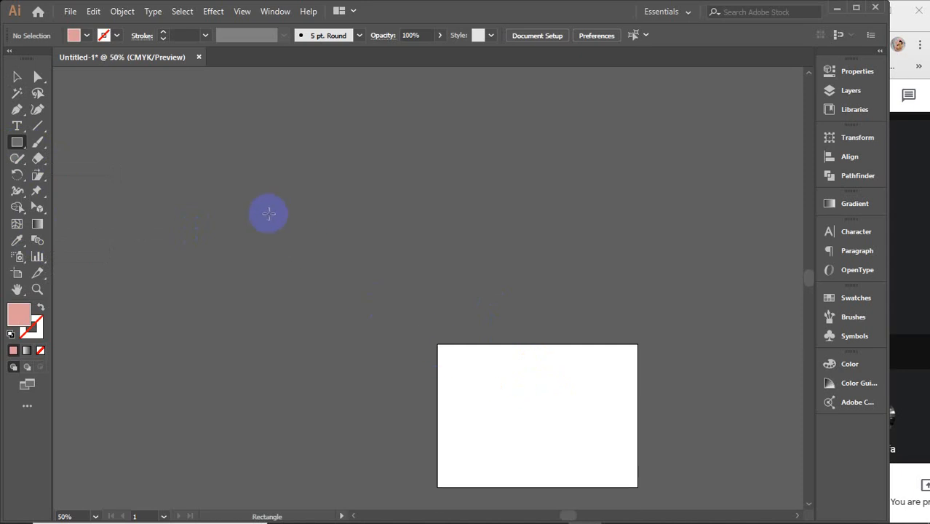
scroll(269, 213, "up", 2)
scroll(269, 213, "up", 4)
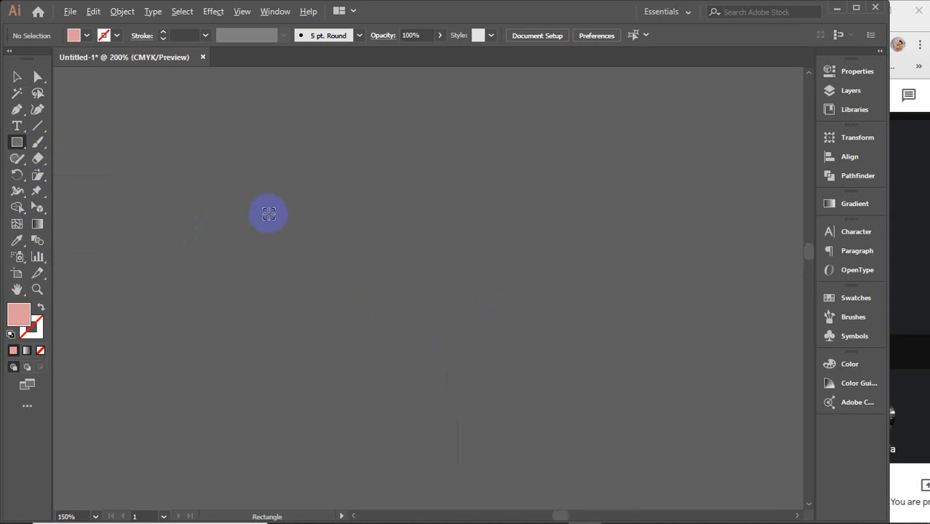
left_click_drag(242, 193, 502, 384)
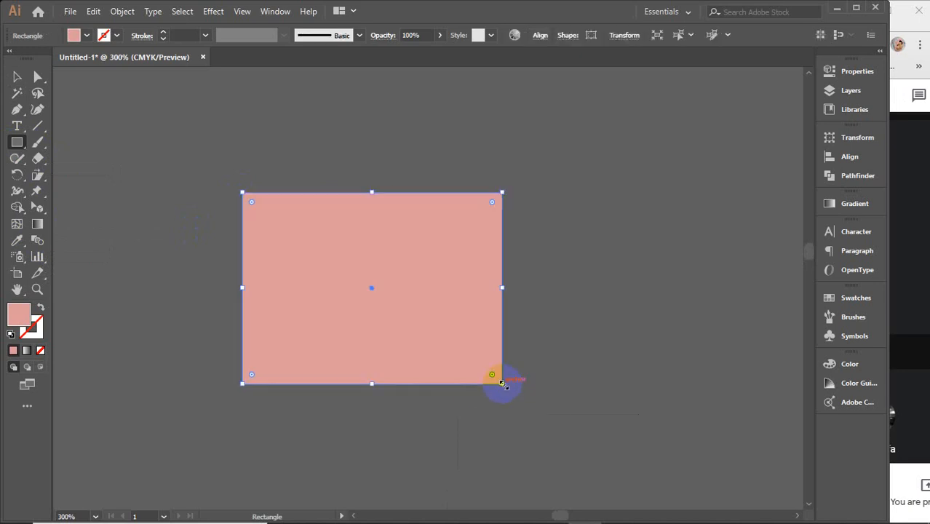
left_click(17, 76)
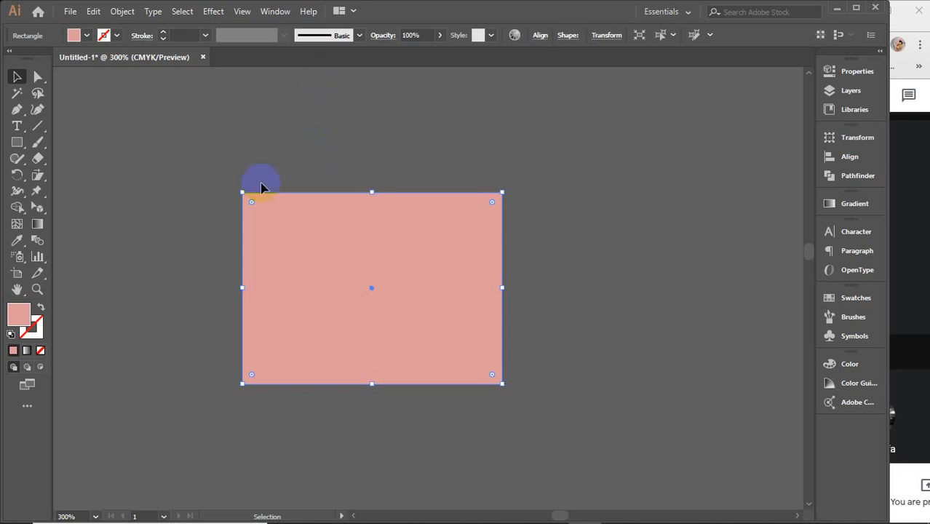
Step: Fill the rectangle with a gradient, trying the linear, radial and freeform types before settling on linear, and deselect it
left_click(38, 226)
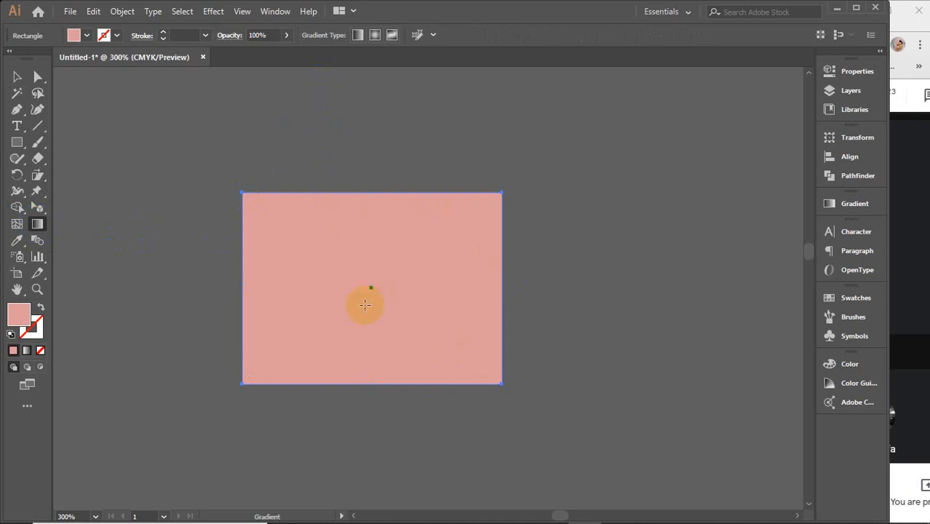
left_click(356, 35)
left_click(375, 37)
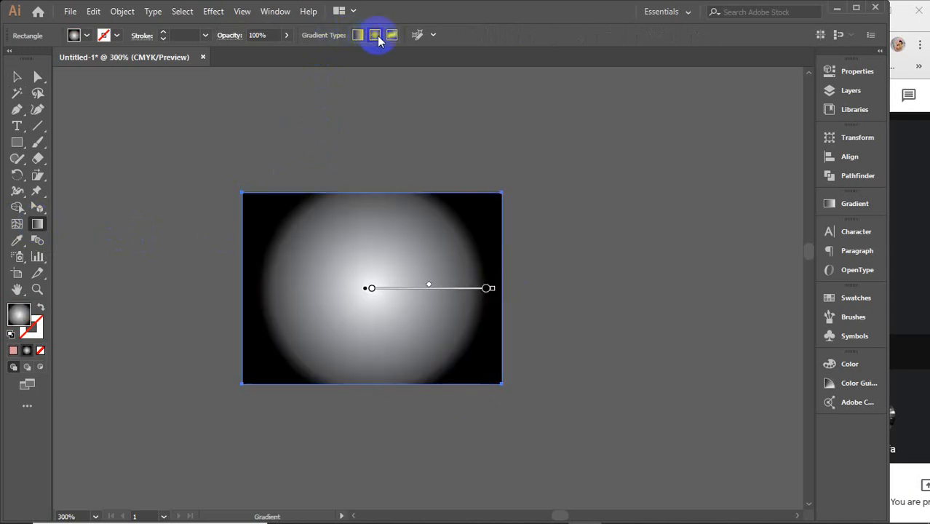
left_click(392, 35)
left_click(358, 35)
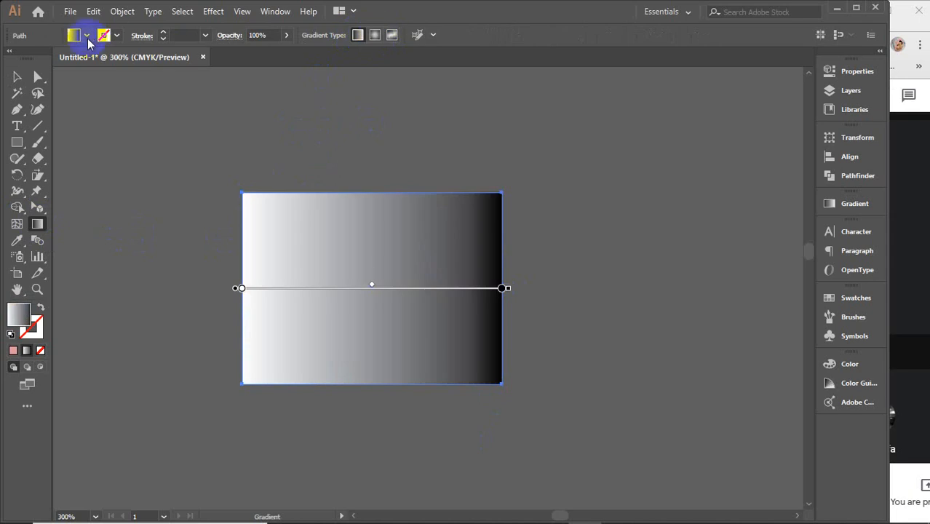
left_click(16, 77)
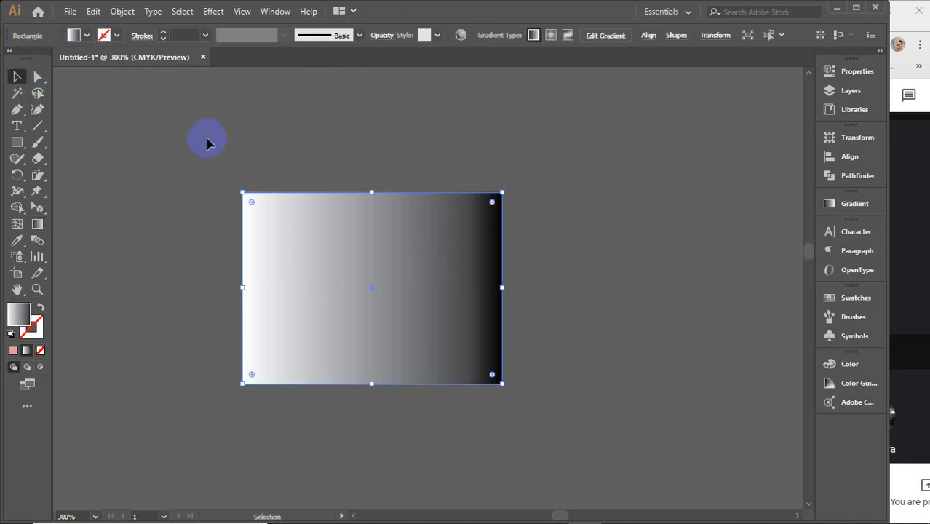
left_click(172, 133)
Step: Reselect the gradient rectangle and open the detailed gradient settings for its linear fill
left_click(309, 246)
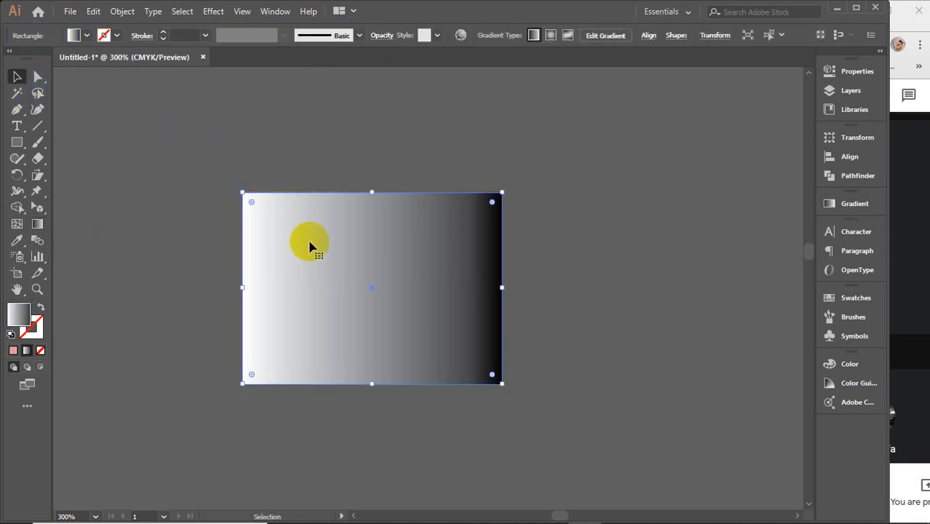
left_click(37, 227)
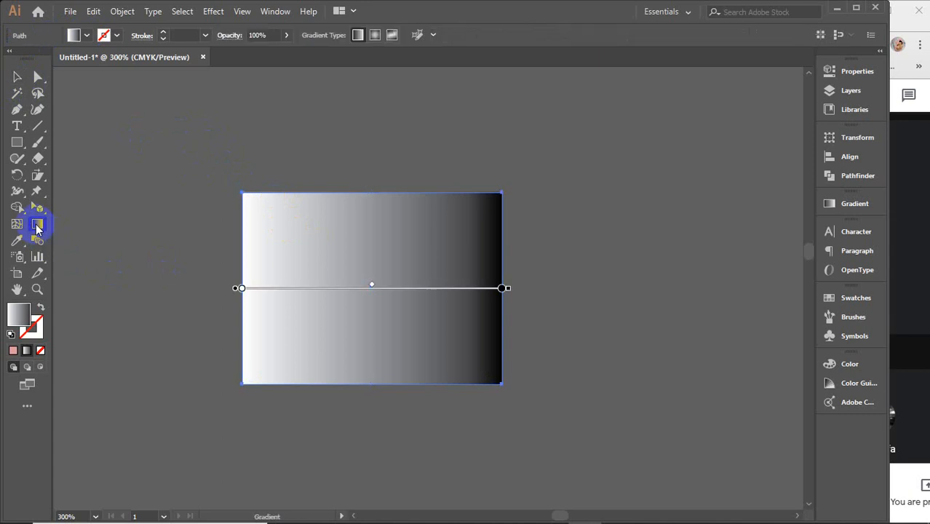
double_click(37, 227)
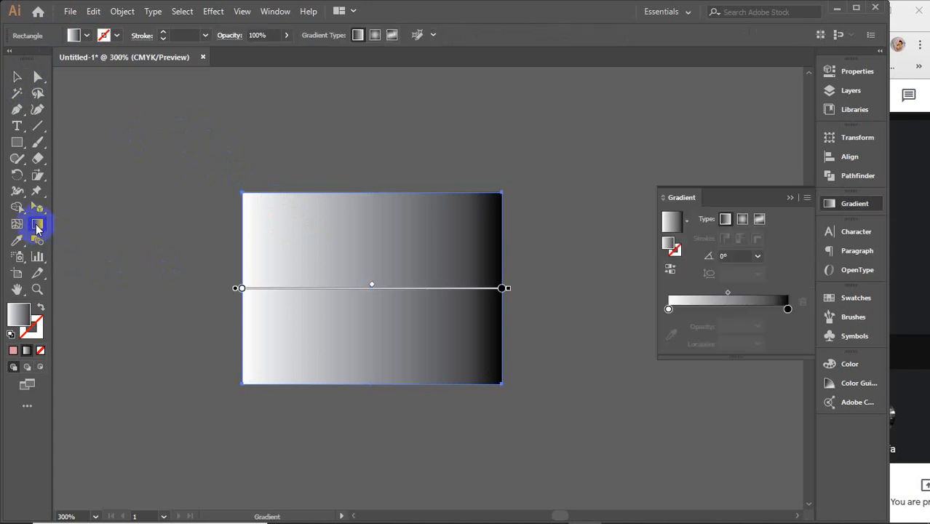
Step: Reopen the gradient settings and look through the list of preset gradients, leaving the white-to-black one in place
left_click(789, 197)
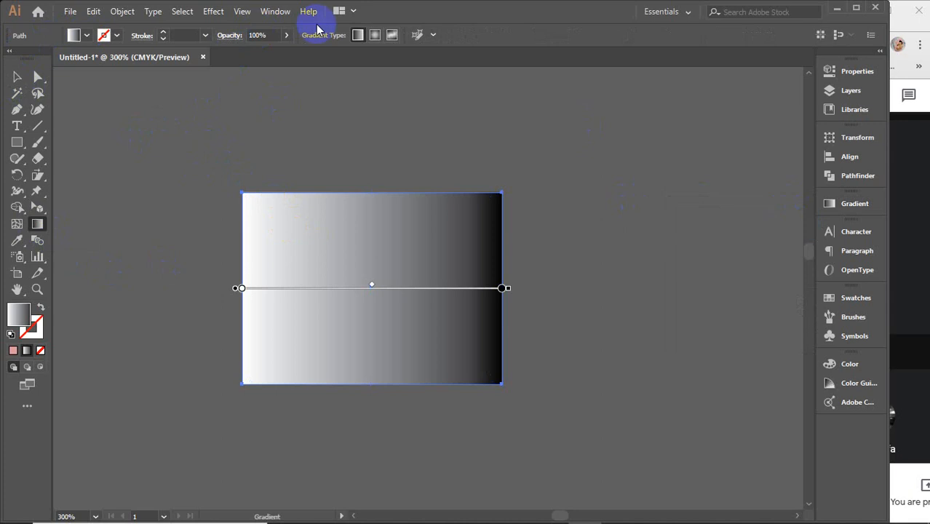
left_click(275, 12)
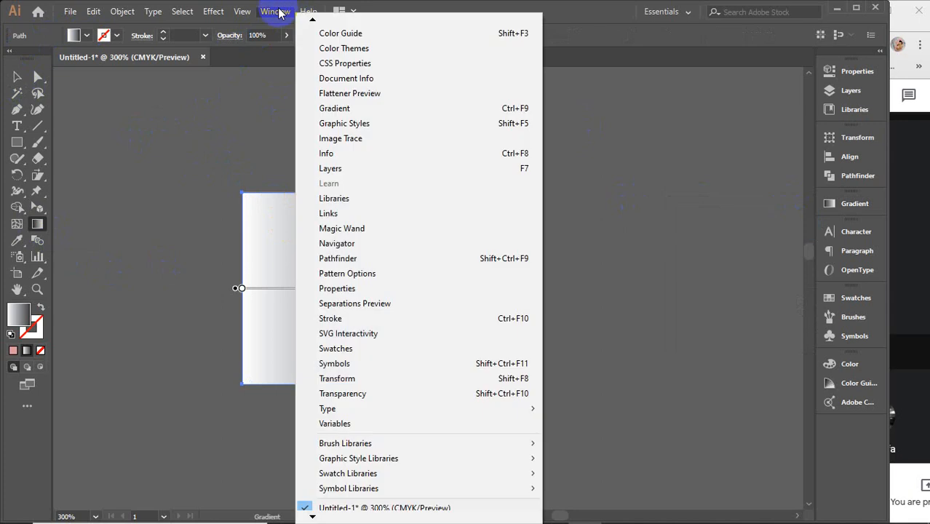
left_click(340, 109)
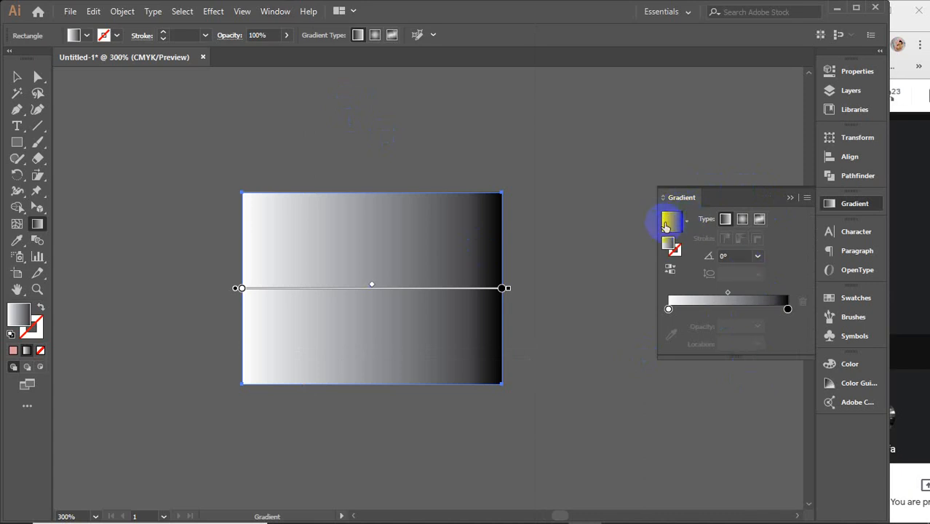
left_click(689, 222)
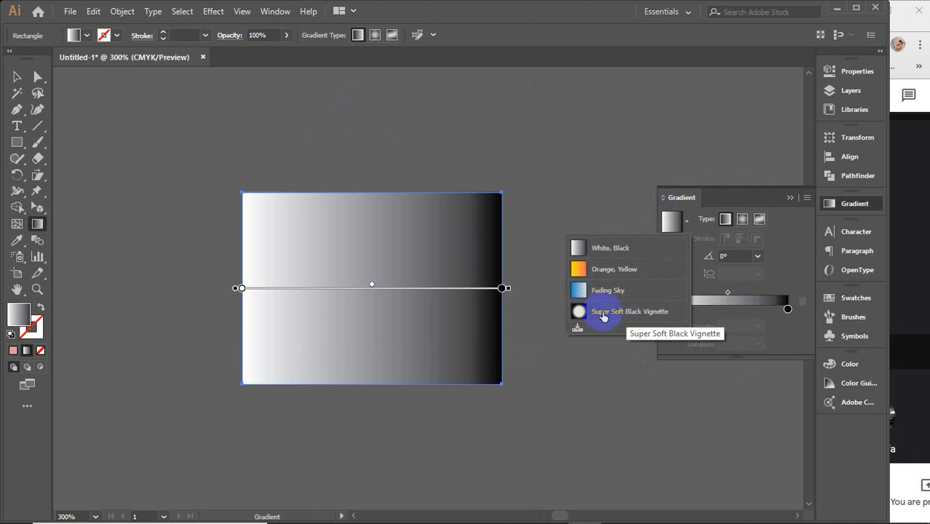
left_click(675, 220)
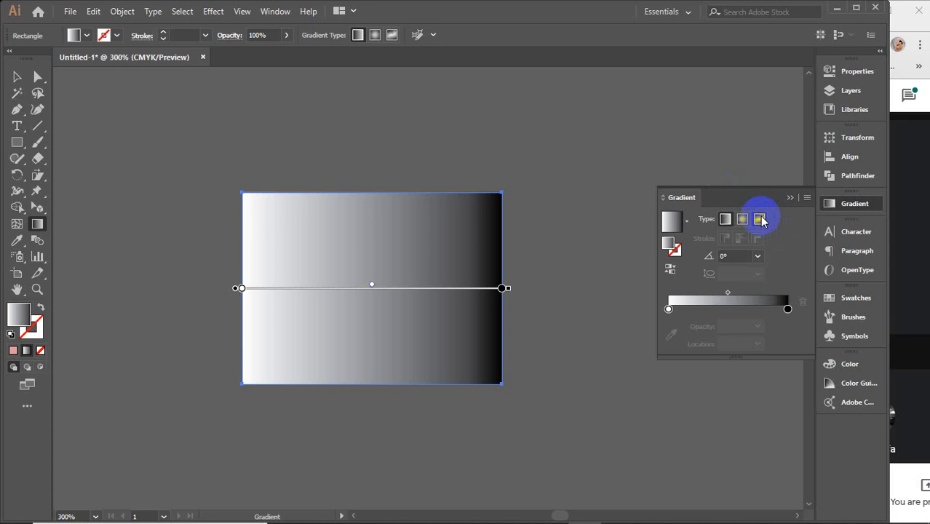
Step: Add four colour stops along the linear gradient's slider and remove them again
left_click(724, 220)
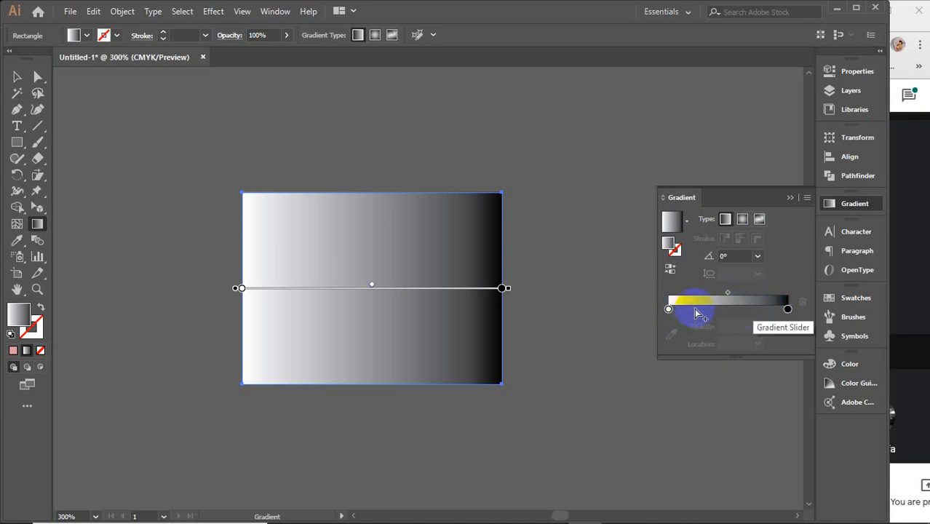
left_click(695, 308)
left_click(729, 309)
left_click(752, 309)
left_click(776, 309)
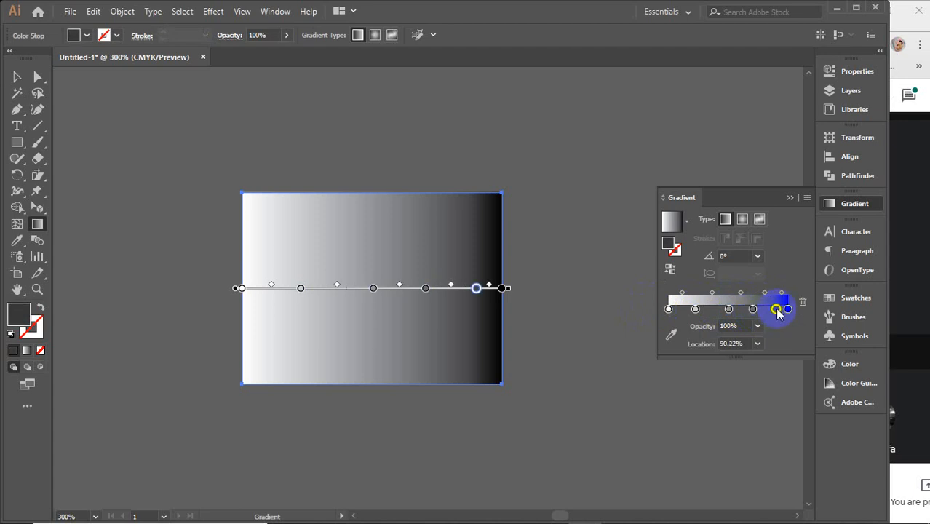
left_click(803, 306)
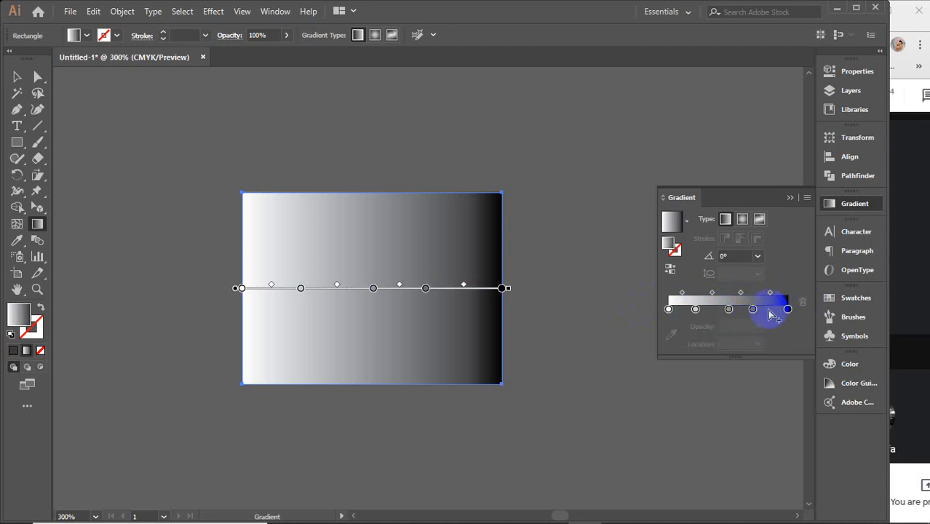
mouse_move(752, 308)
left_mouse_down()
mouse_move(746, 325)
mouse_move(727, 312)
mouse_move(712, 322)
mouse_move(692, 318)
mouse_move(697, 342)
left_mouse_up()
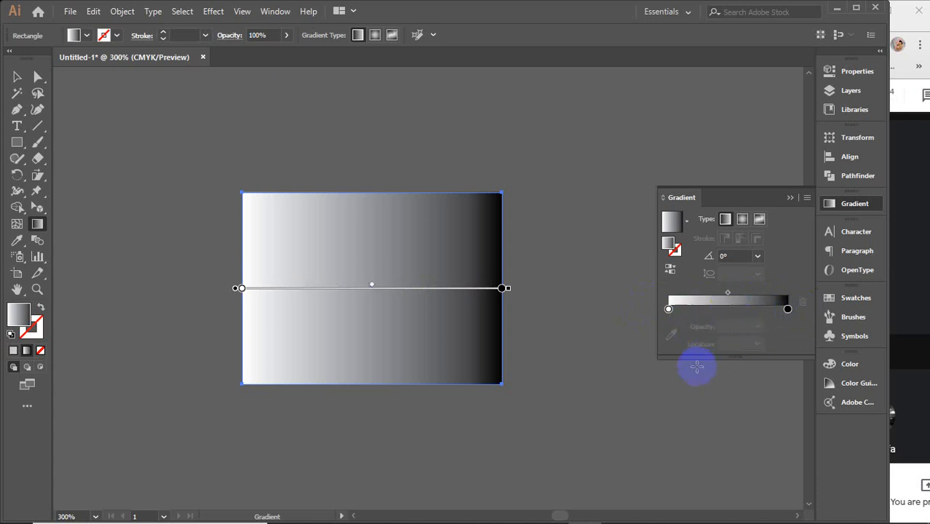
Step: Add three colour stops directly on the gradient line across the rectangle
left_click(315, 288)
left_click(382, 289)
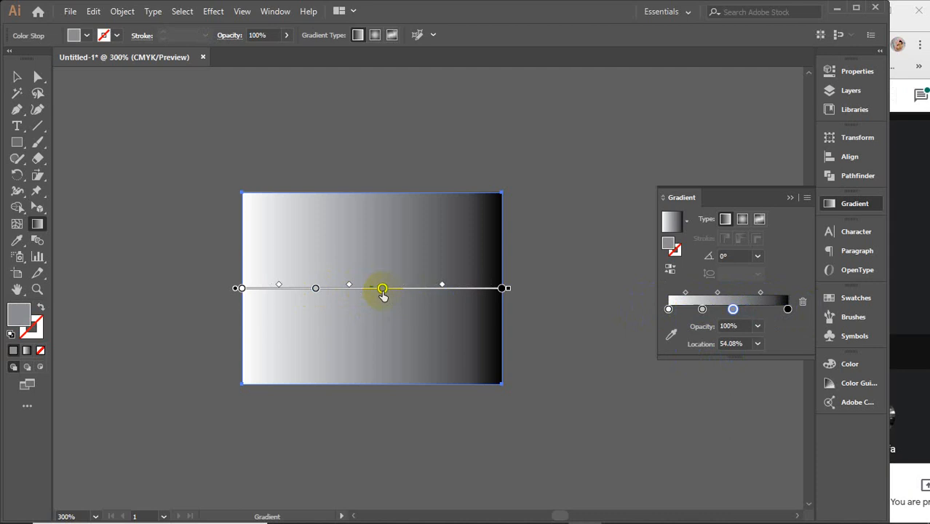
left_click(426, 288)
left_click_drag(427, 308, 427, 308)
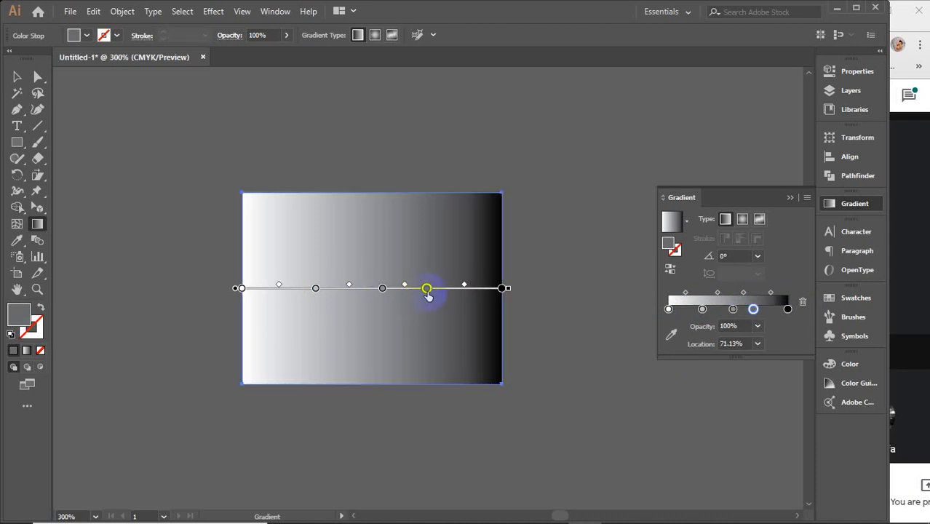
Step: Delete the three intermediate colour stops from the gradient line on the rectangle
key("Delete")
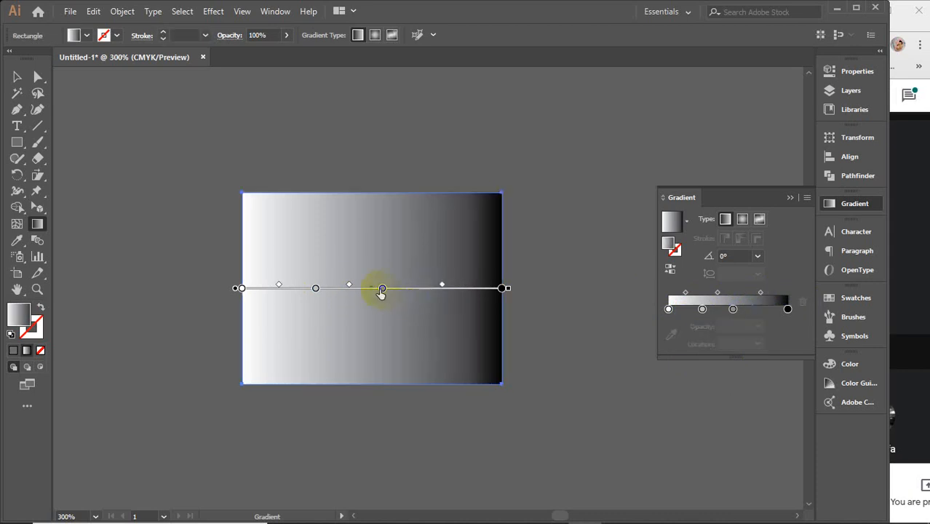
left_click(383, 289)
key("Delete")
left_click(316, 290)
key("Delete")
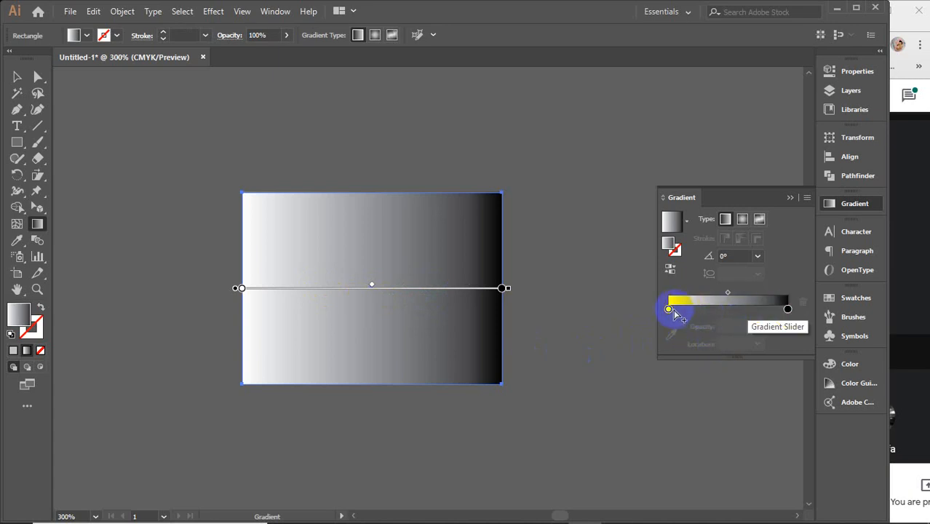
Step: Add two intermediate stops to the linear gradient, with the darker grey one at a location of 62.85%
left_click(705, 309)
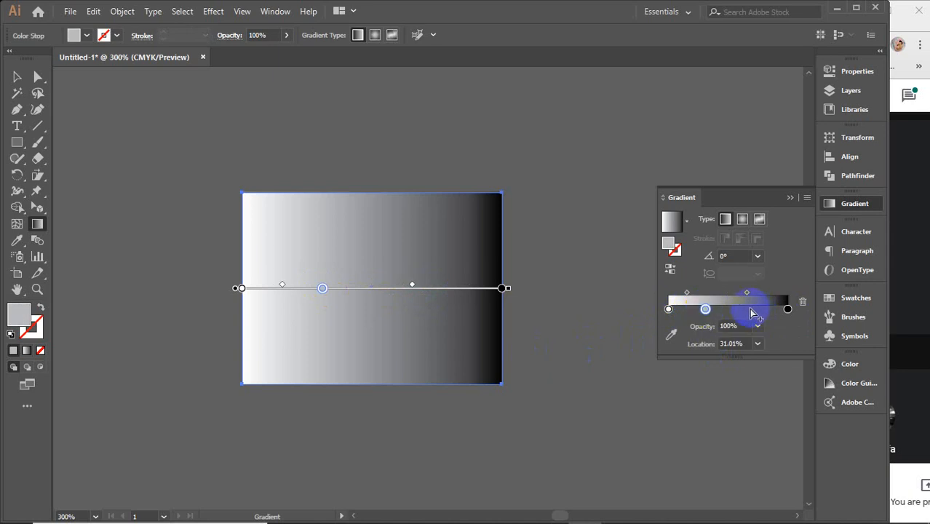
left_click(746, 309)
left_click_drag(708, 310, 743, 310)
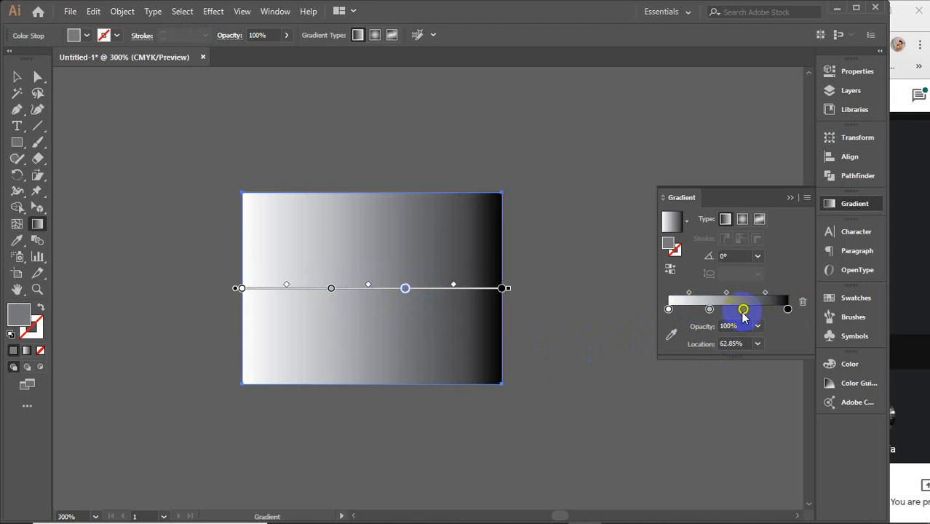
left_click(725, 220)
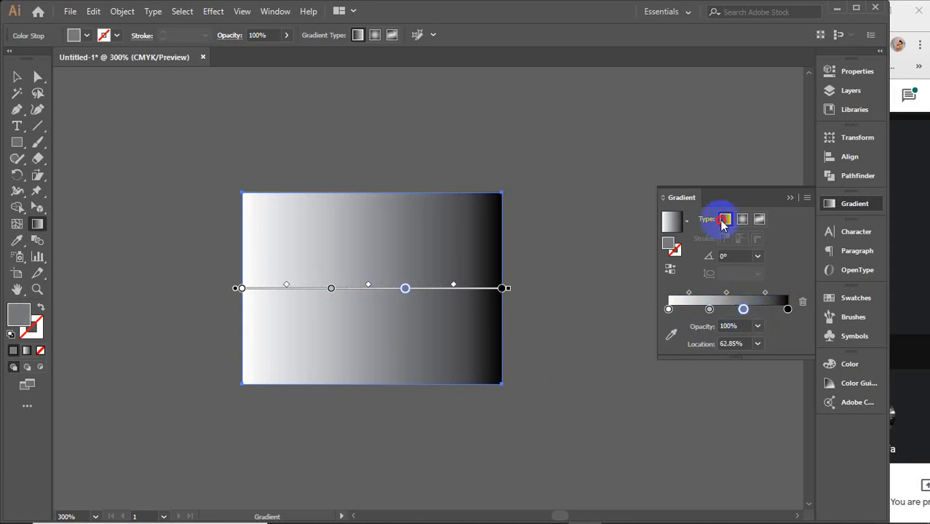
Step: Switch to Google Meet to check the class chat, close it and return to Illustrator
left_click(910, 96)
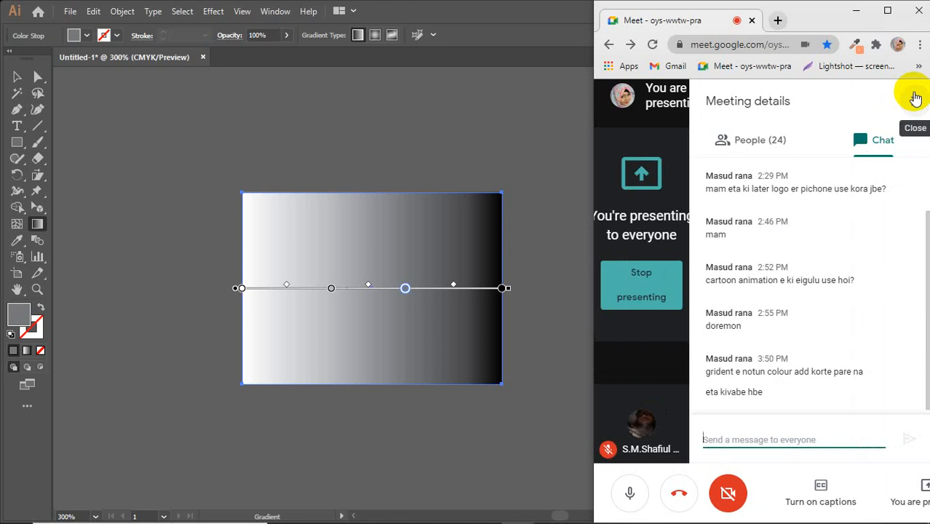
left_click(913, 101)
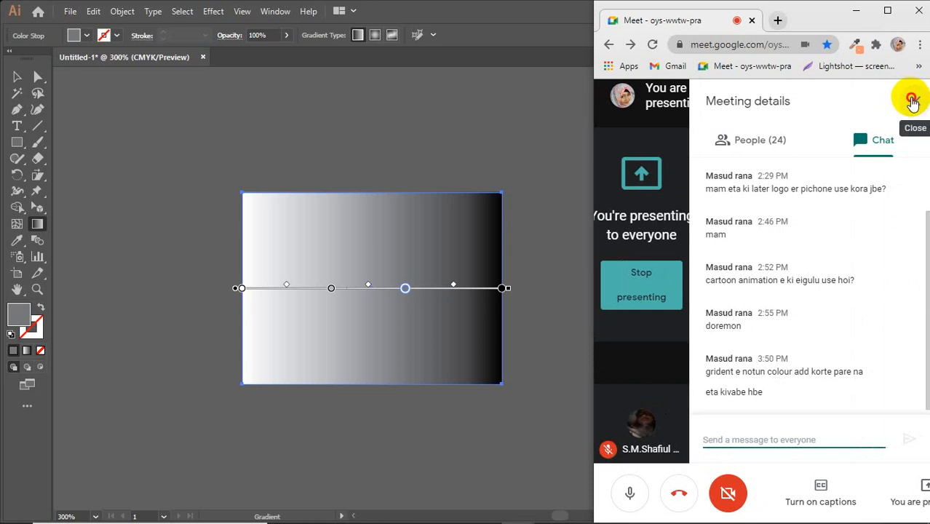
left_click(533, 204)
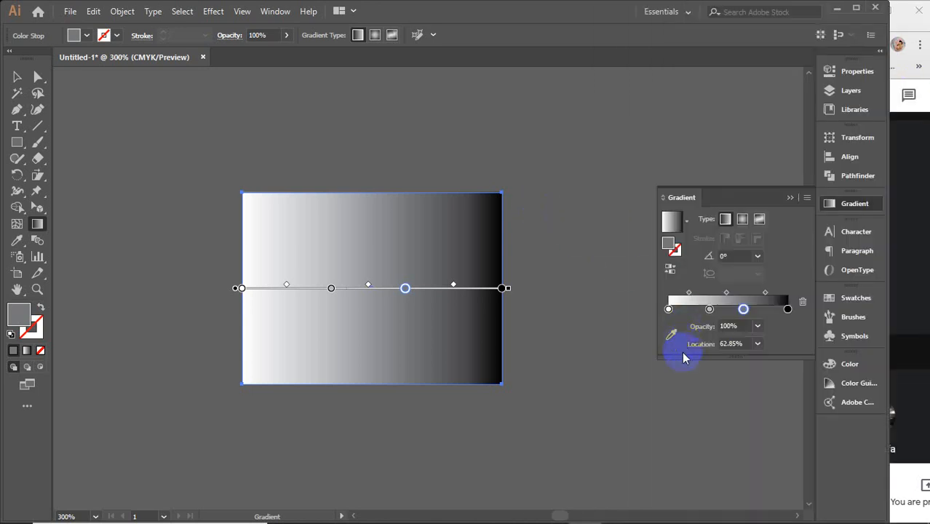
Step: Recolour the gradient's first stop from the swatches, trying several colours including yellow and ending on purple
left_click(668, 309)
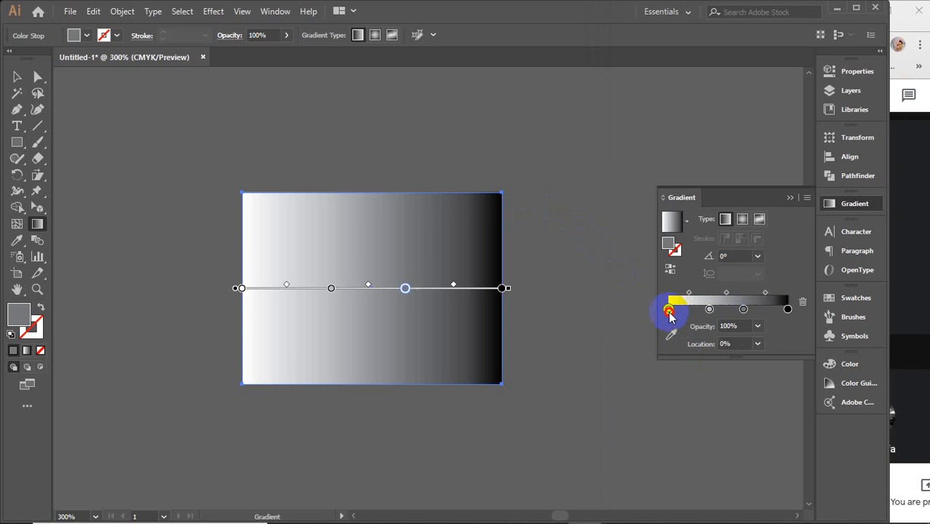
left_click(743, 309)
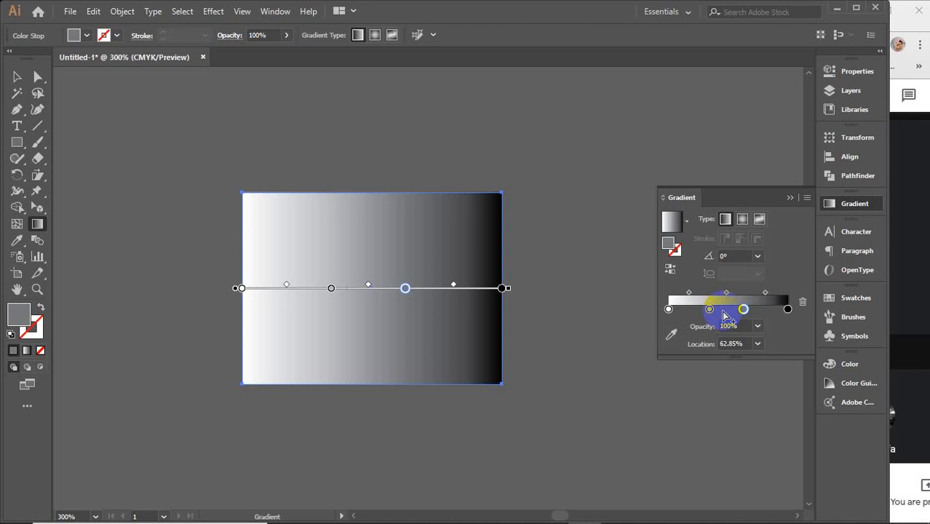
double_click(669, 309)
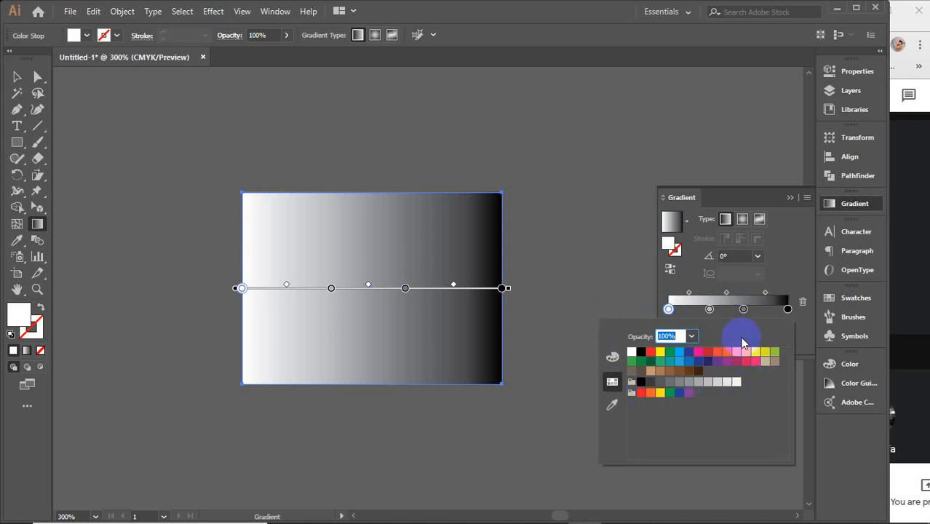
left_click(650, 352)
left_click(660, 354)
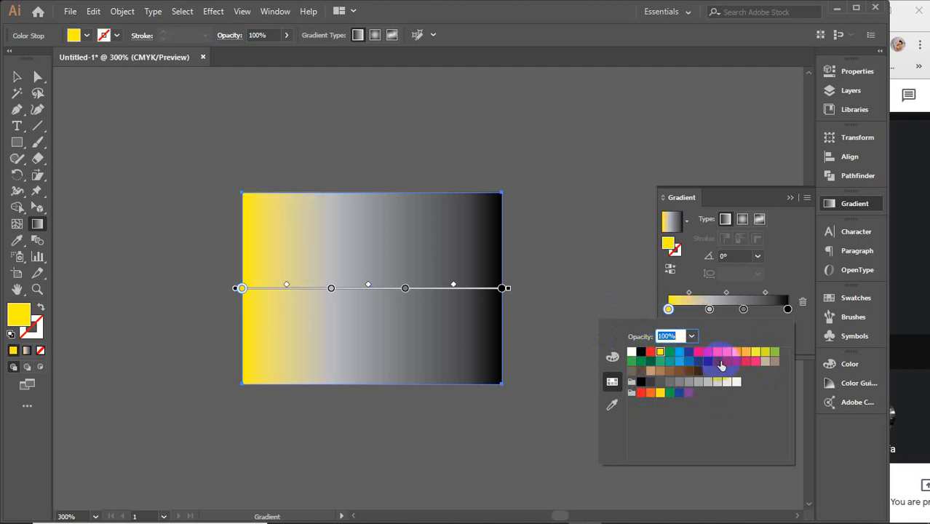
left_click(723, 362)
left_click(766, 361)
left_click(765, 352)
left_click(755, 353)
left_click(727, 361)
Step: Mix a new colour for the first stop from the CMYK spectrum, trying orange and ending on dark blue with cyan at 100%
left_click(613, 356)
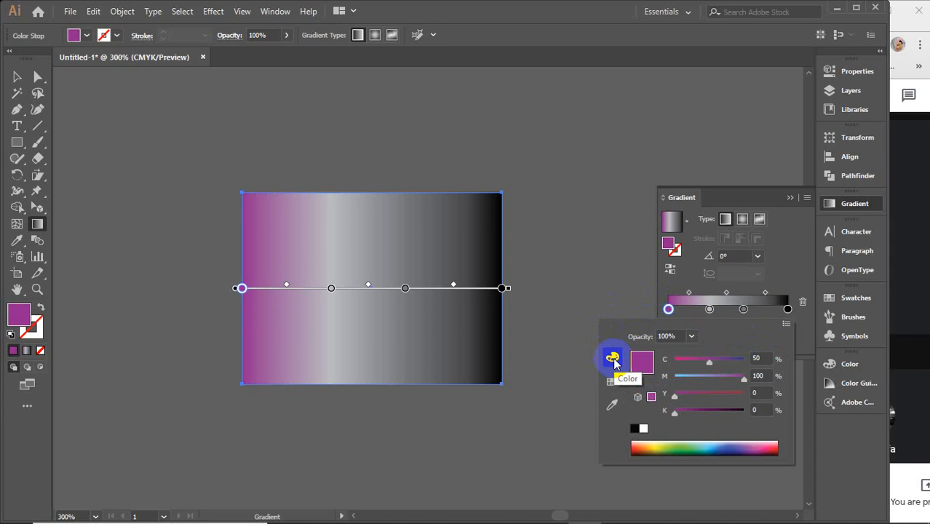
left_click(665, 444)
left_click(643, 446)
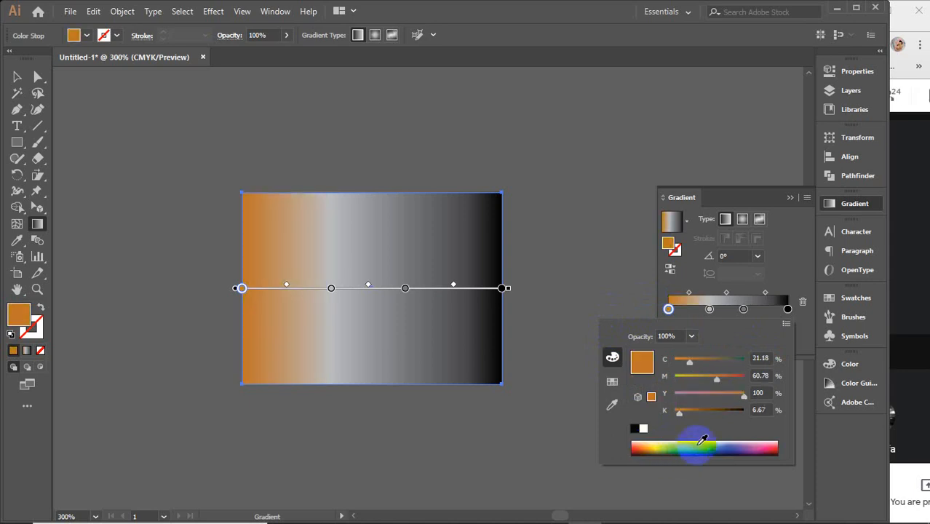
left_click(701, 441)
left_click(741, 440)
mouse_move(734, 363)
left_mouse_down()
mouse_move(748, 364)
mouse_move(692, 360)
mouse_move(747, 357)
left_mouse_up()
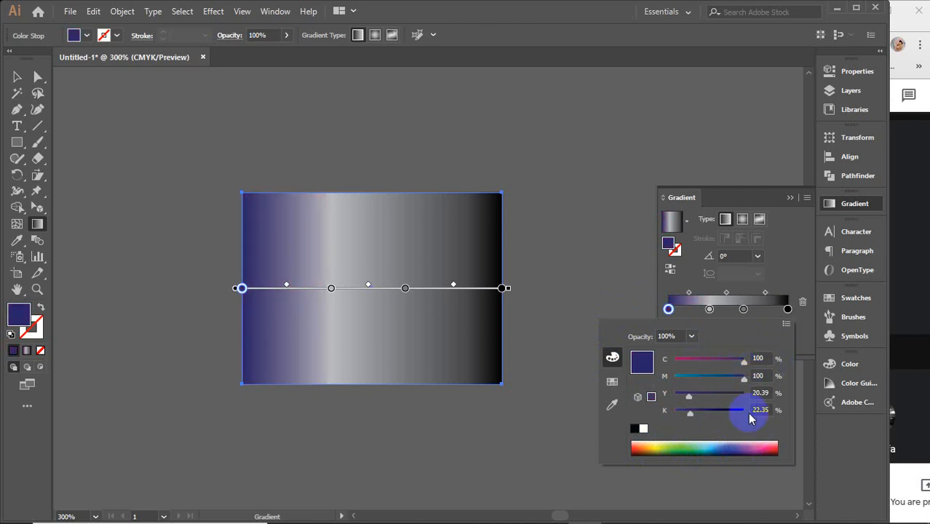
Step: Switch the first stop's colour sliders to RGB and mix a green with R 53, G 181 and B 104
left_click(786, 329)
left_click(788, 339)
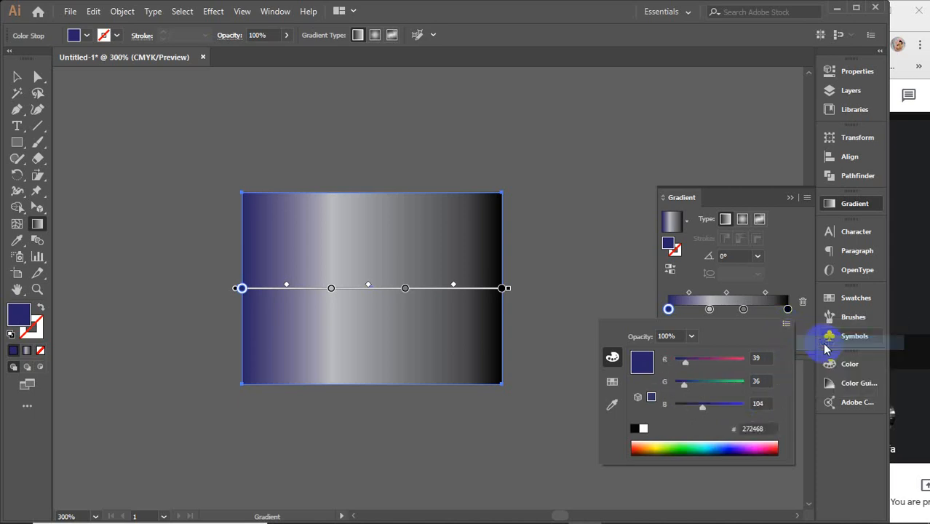
left_click(757, 429)
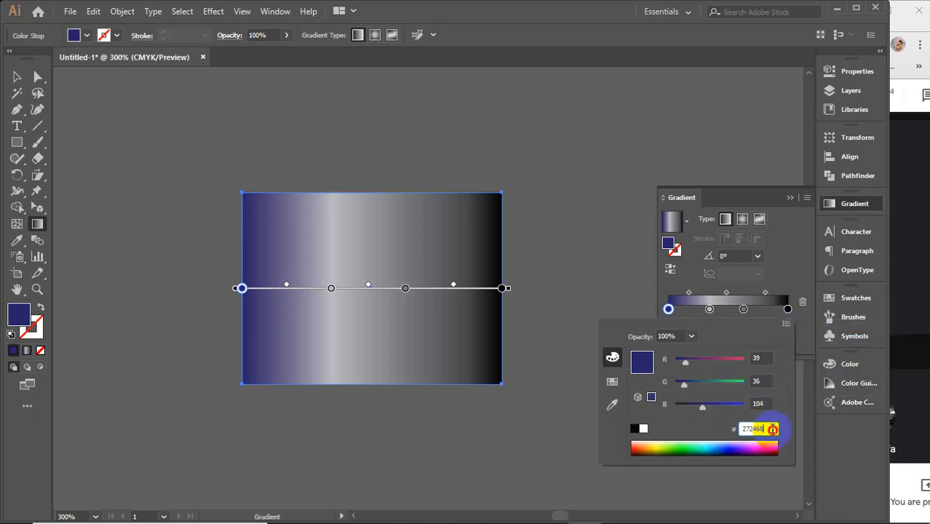
left_click_drag(685, 361, 731, 358)
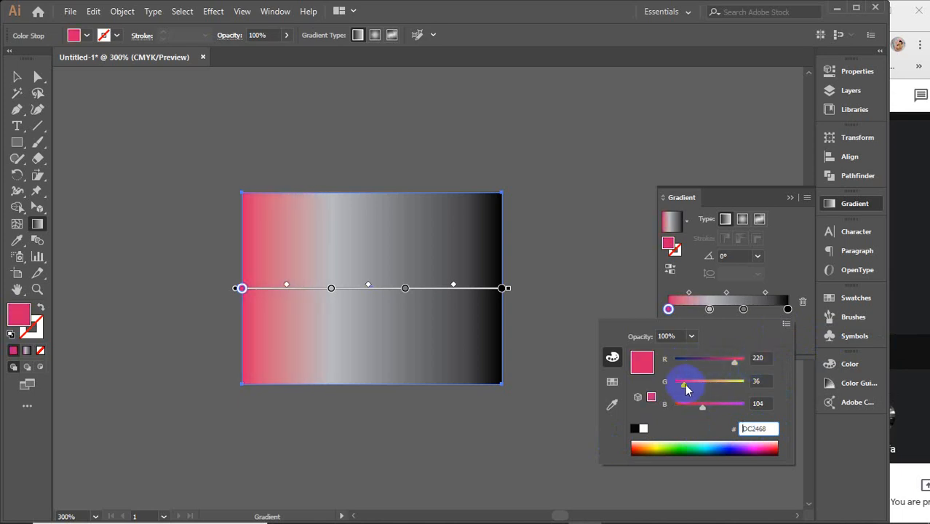
mouse_move(685, 384)
left_mouse_down()
mouse_move(723, 384)
mouse_move(760, 357)
mouse_move(691, 368)
left_mouse_up()
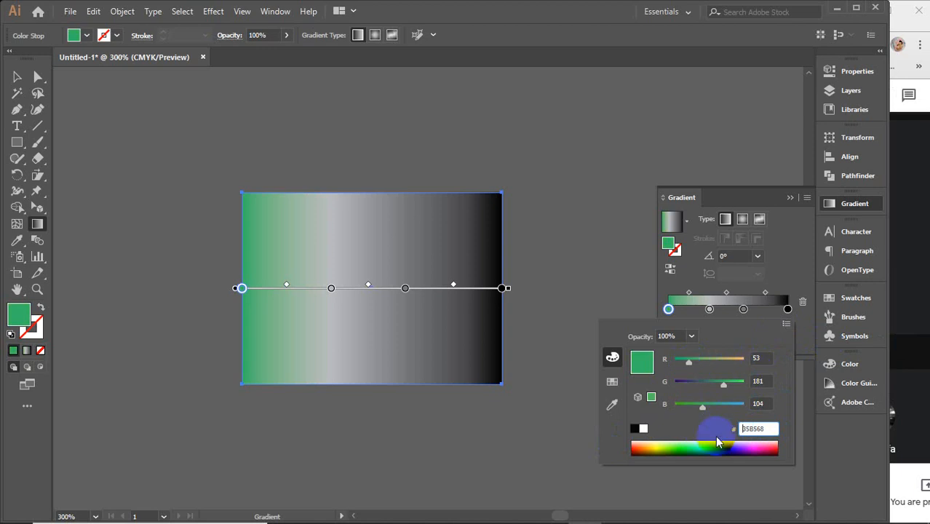
Step: Review the swatch and slider options for the gradient's first stop, keeping its green colour
left_click(613, 382)
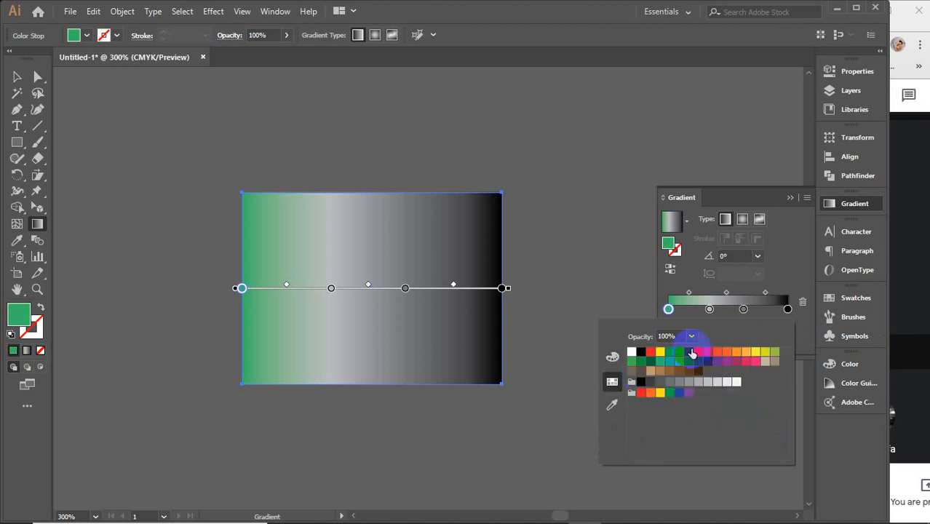
left_click(669, 310)
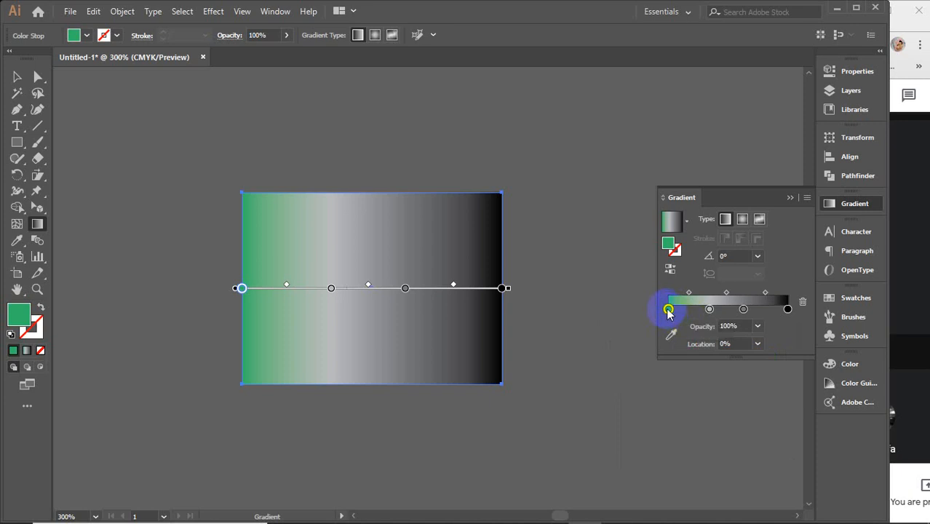
double_click(668, 310)
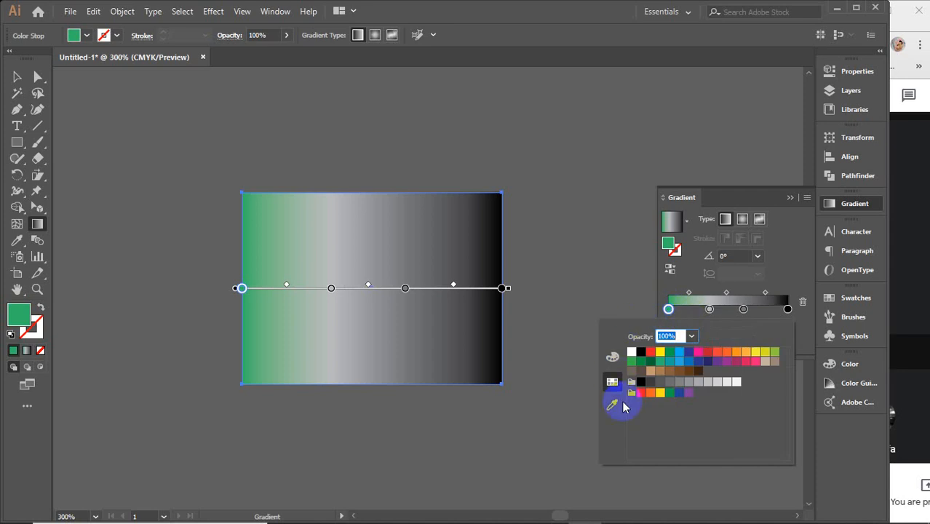
left_click(613, 358)
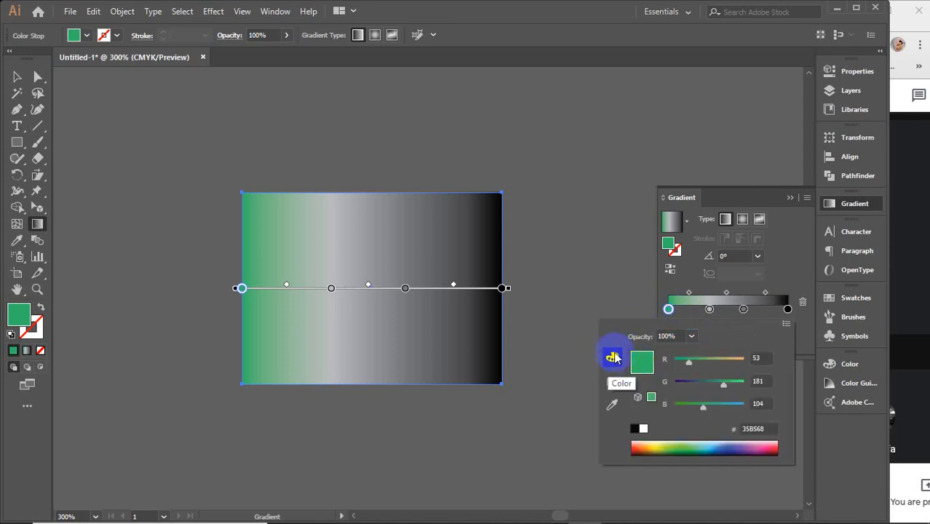
left_click(668, 310)
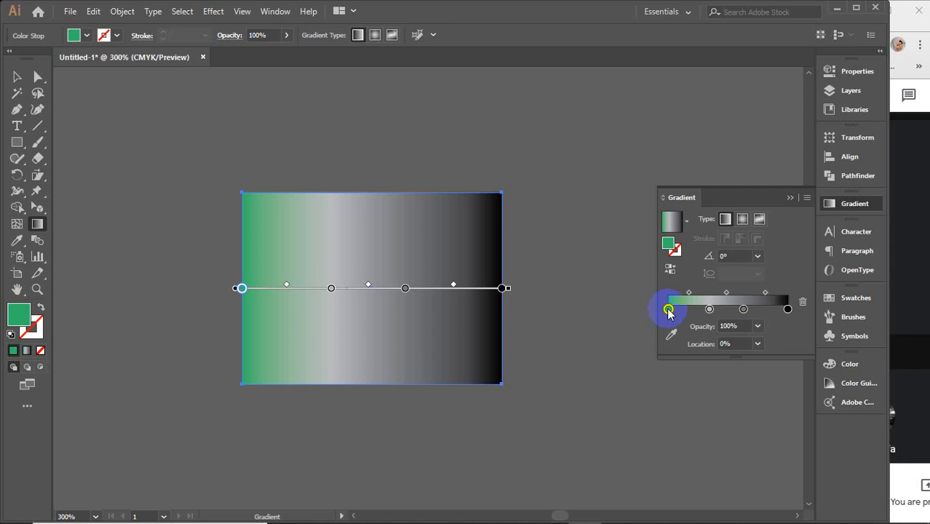
Step: Recolour the gradient's first stop to red CC0000 with the Color Picker
double_click(16, 318)
left_click(702, 142)
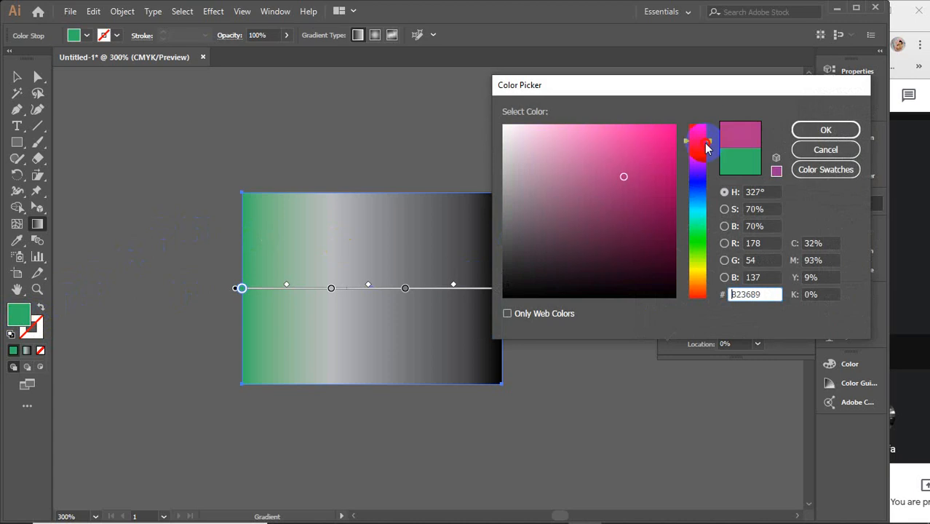
left_click_drag(706, 148, 699, 125)
left_click_drag(650, 151, 675, 159)
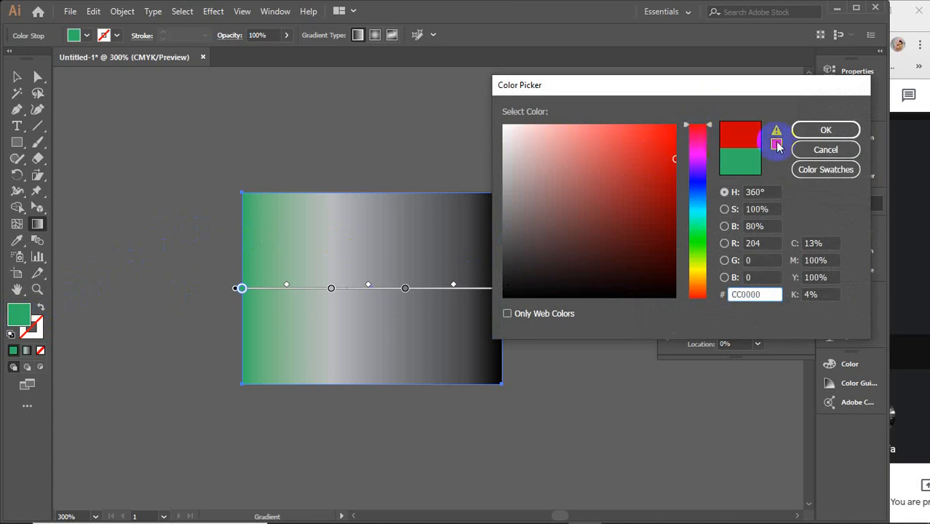
left_click(799, 129)
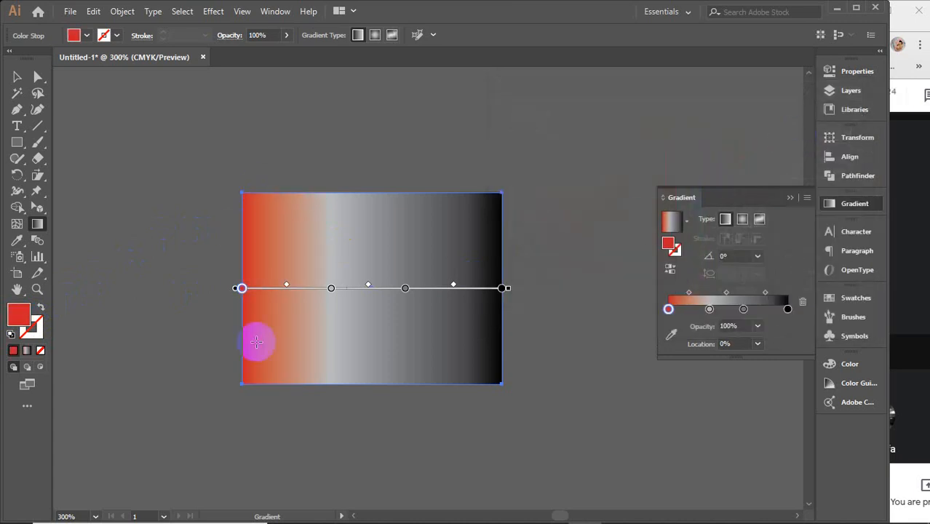
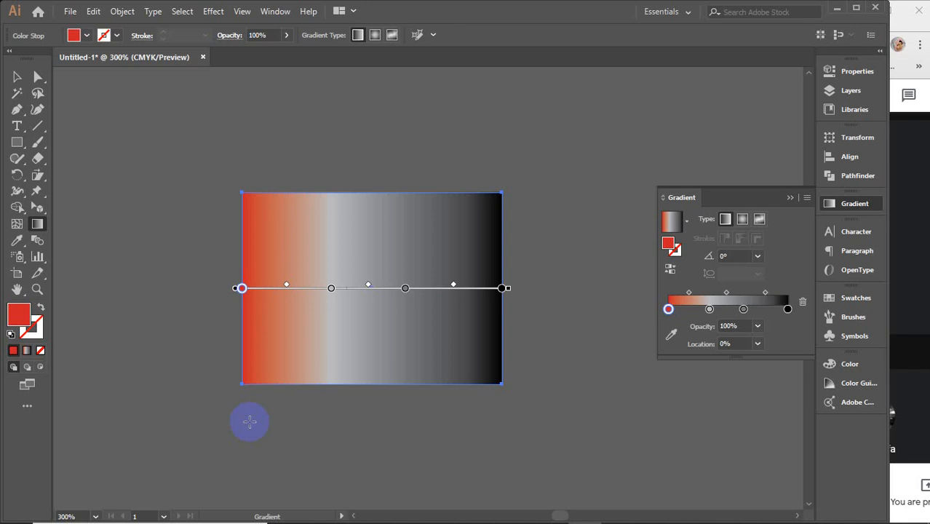
Step: Switch to Chrome and search Google Images for "gradient color background"
scroll(249, 422, "up", 3)
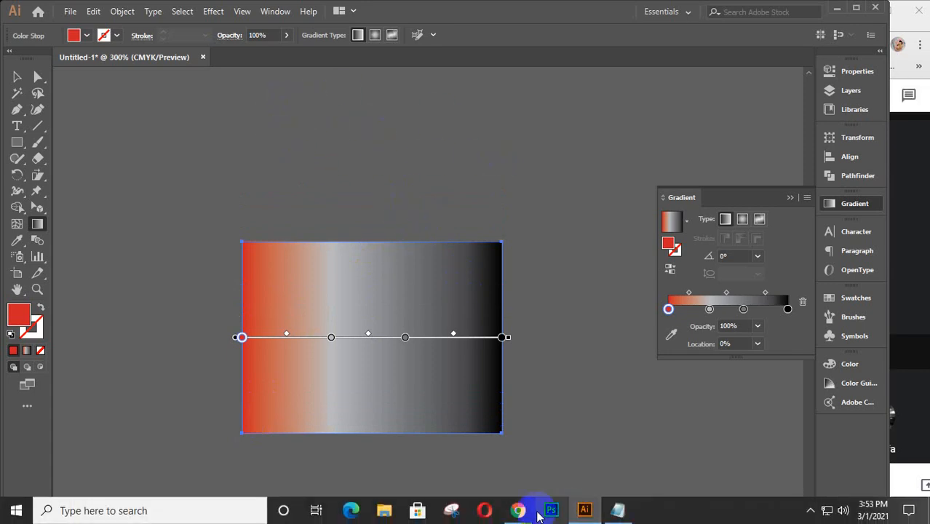
mouse_move(515, 512)
left_click(478, 444)
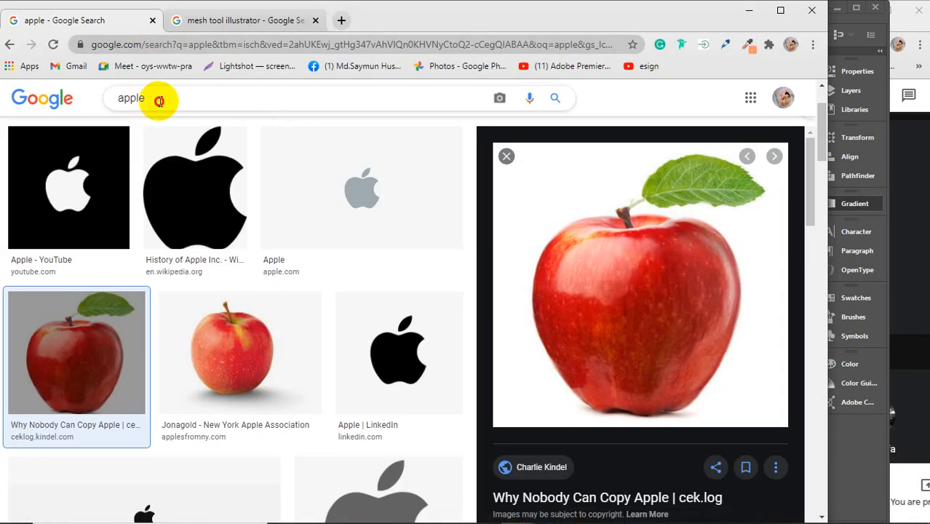
left_click_drag(156, 98, 86, 102)
type("grad")
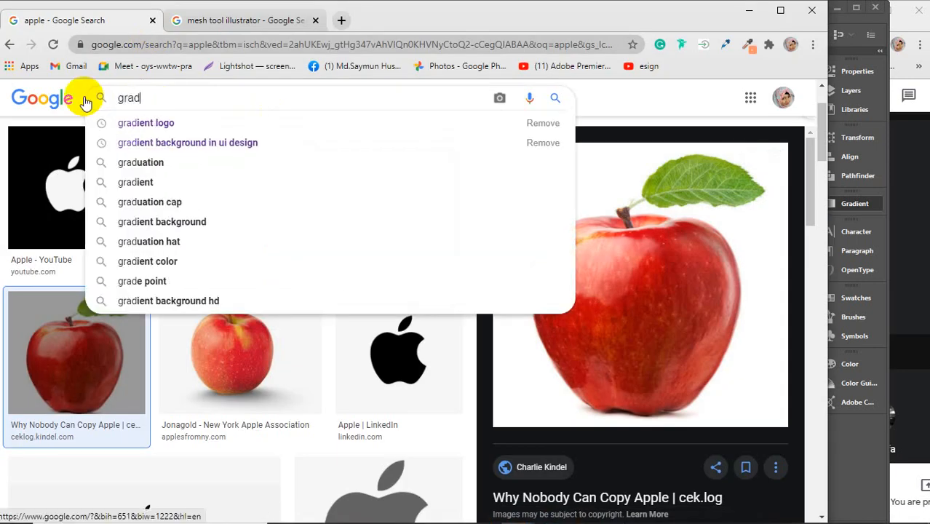
type("ient")
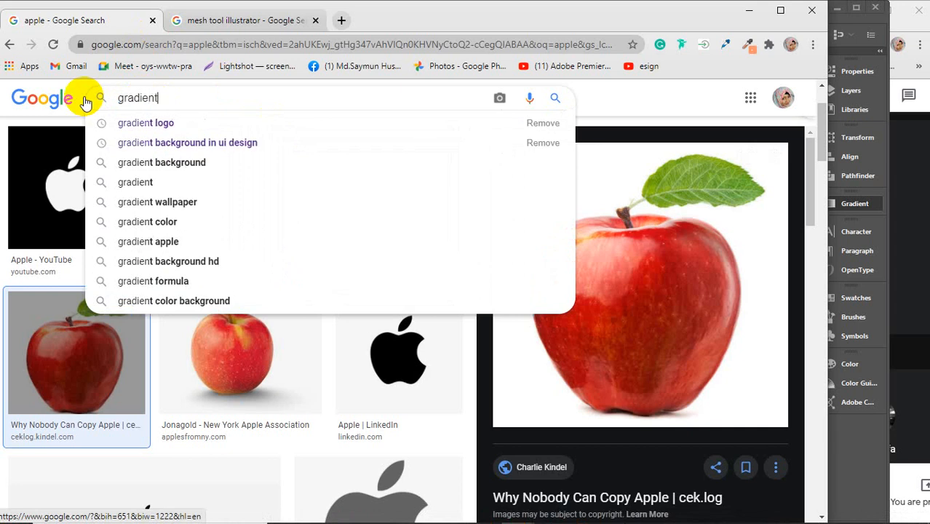
type(" c")
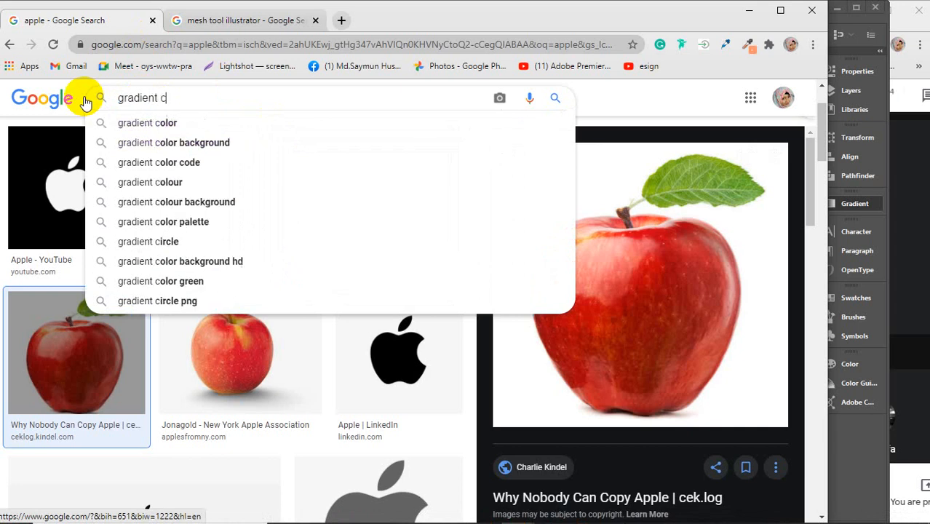
type("olo")
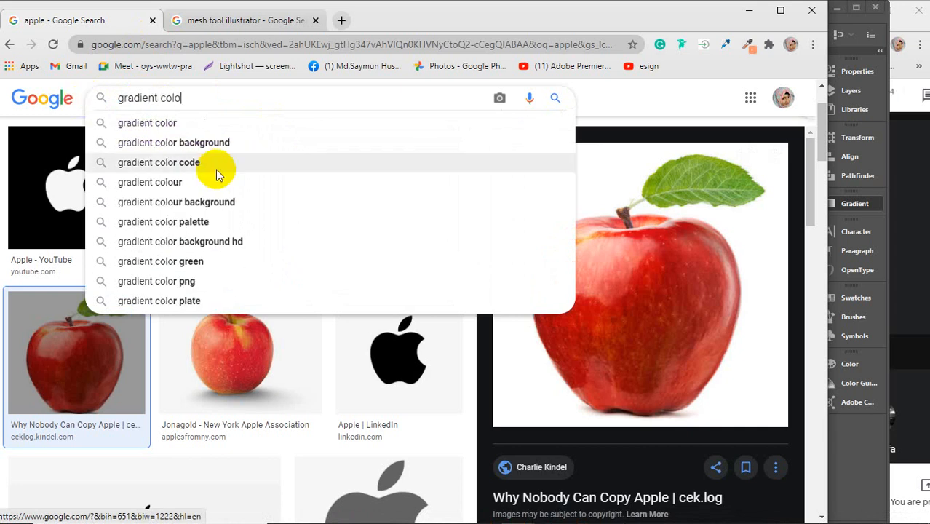
left_click(199, 146)
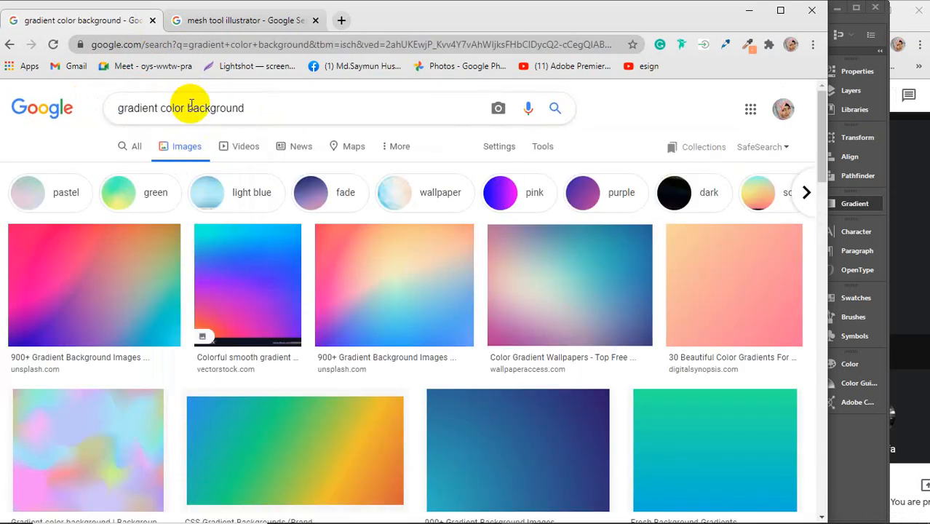
Step: Change the image search to "gradient color combinations"
left_click_drag(189, 108, 266, 108)
key("BackSpace")
key("BackSpace")
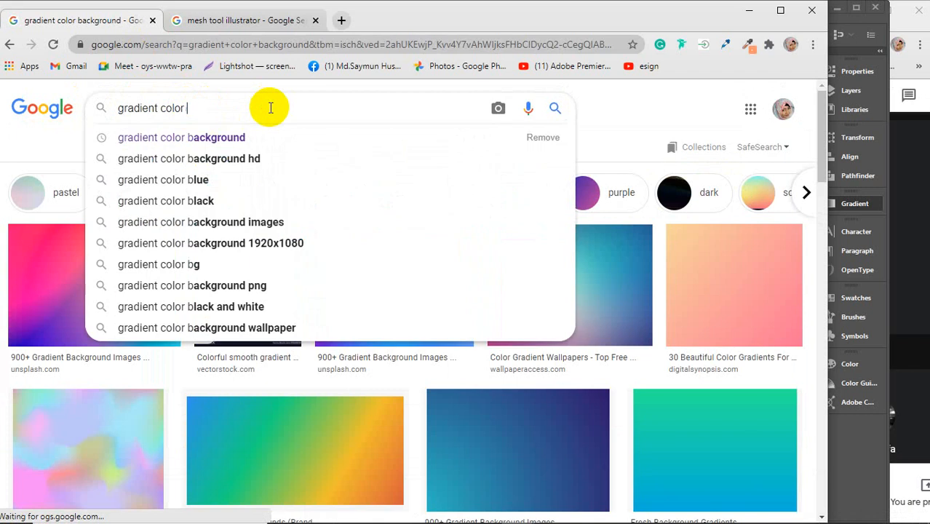
type("com")
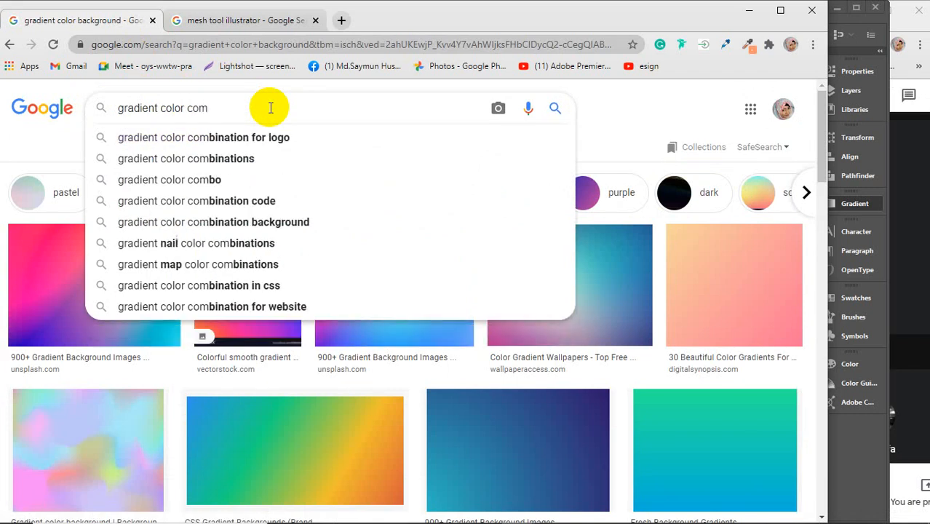
key("Down")
key("Down")
key("Return")
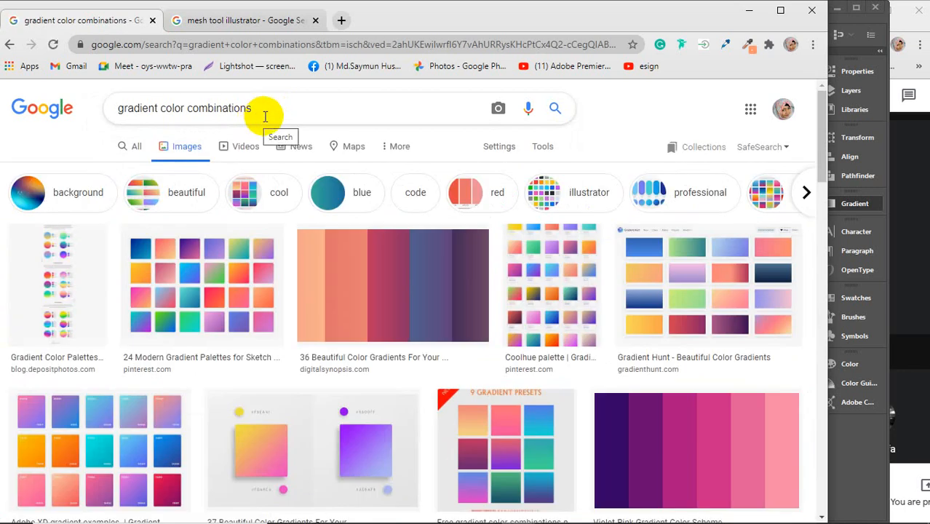
Step: Copy the Violet-Pink Gradient Color Scheme image from the search results and return to Illustrator
scroll(626, 368, "down", 2)
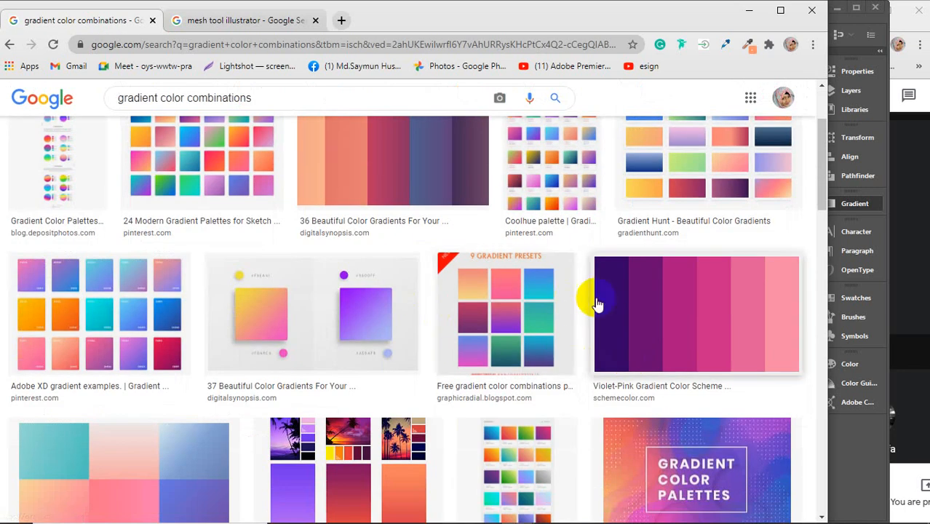
left_click(685, 317)
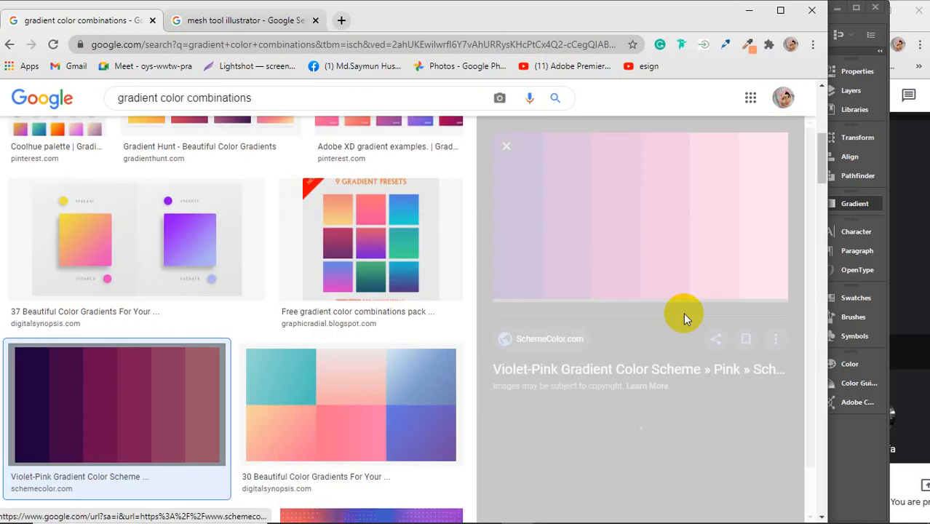
right_click(636, 198)
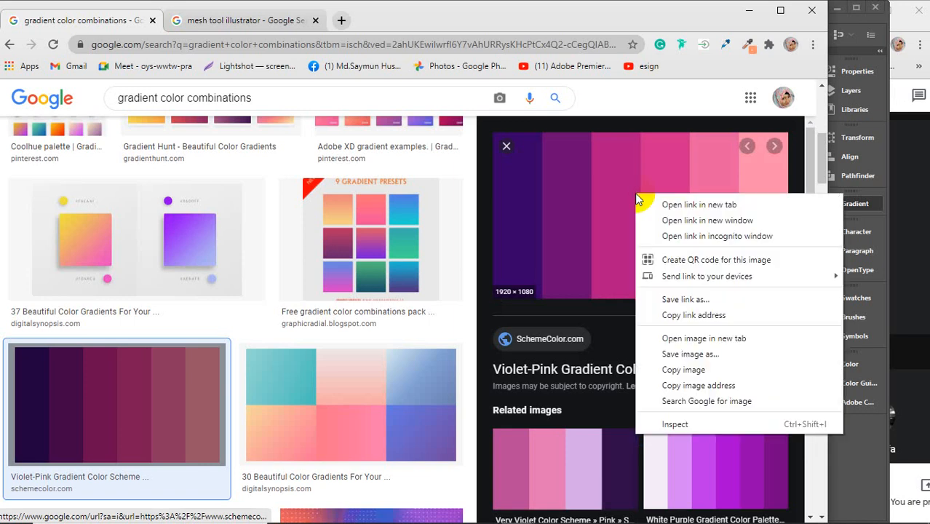
left_click(669, 368)
left_click(749, 10)
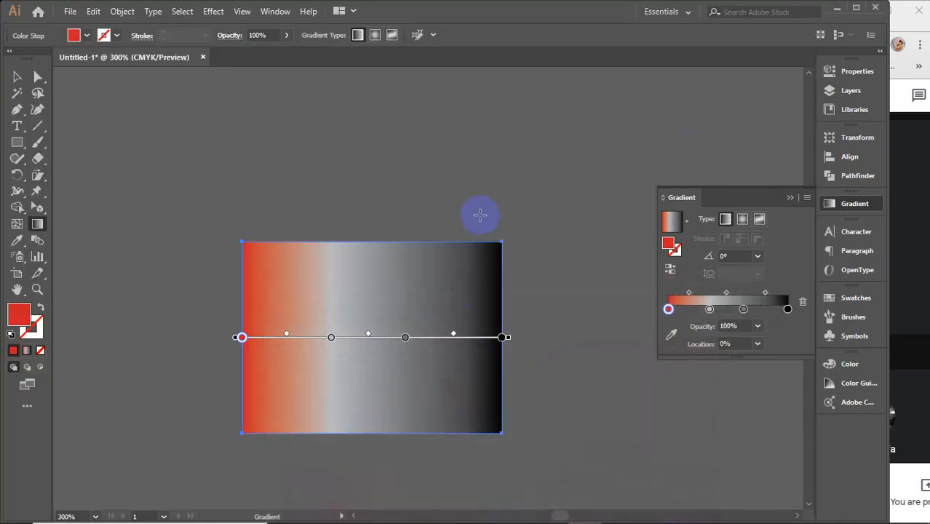
Step: Paste the copied palette image into the document and scale it down
key("ctrl+v")
scroll(479, 214, "down", 7)
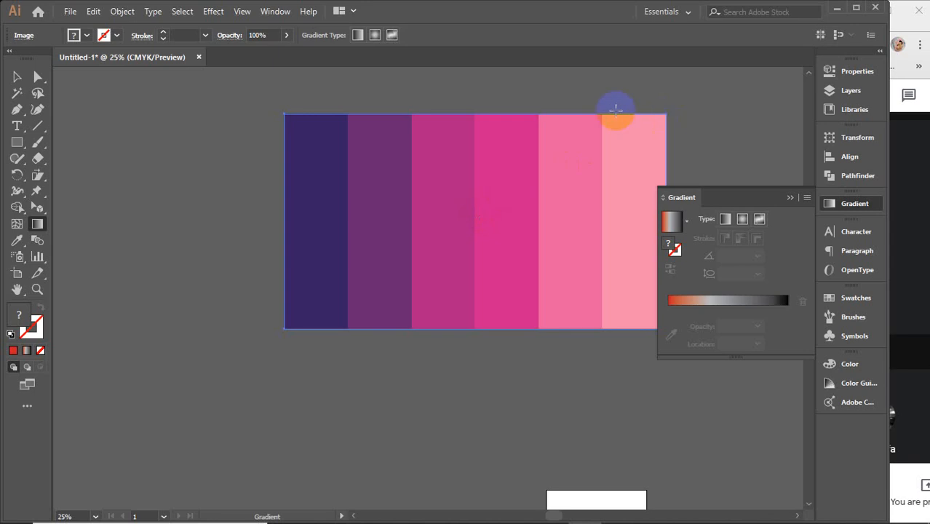
left_click(16, 77)
left_click_drag(667, 115, 575, 205)
scroll(497, 224, "up", 2)
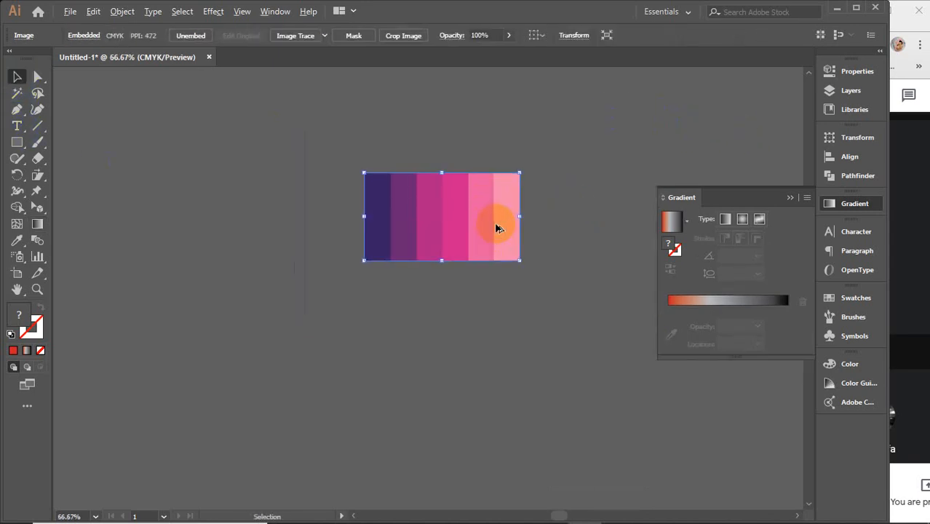
Step: Place the gradient rectangle just below the palette image and enlarge it to about twice the palette's width
left_click_drag(482, 224, 559, 122)
left_click_drag(430, 224, 407, 291)
scroll(505, 219, "down", 2)
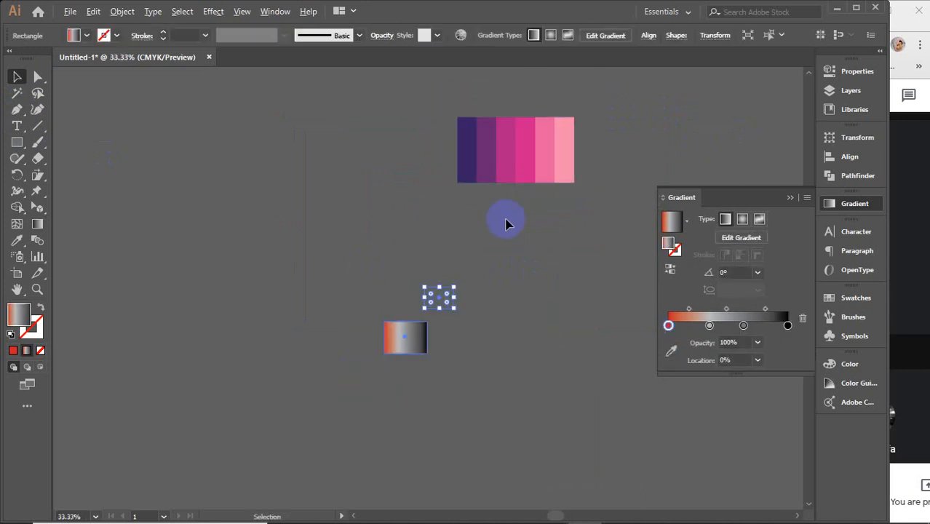
left_click_drag(560, 339, 457, 253)
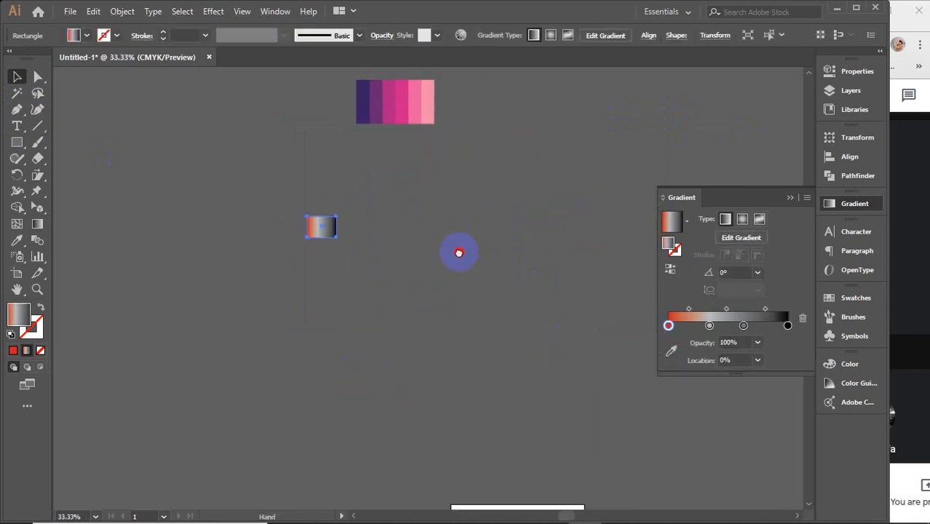
left_click_drag(426, 108, 470, 284)
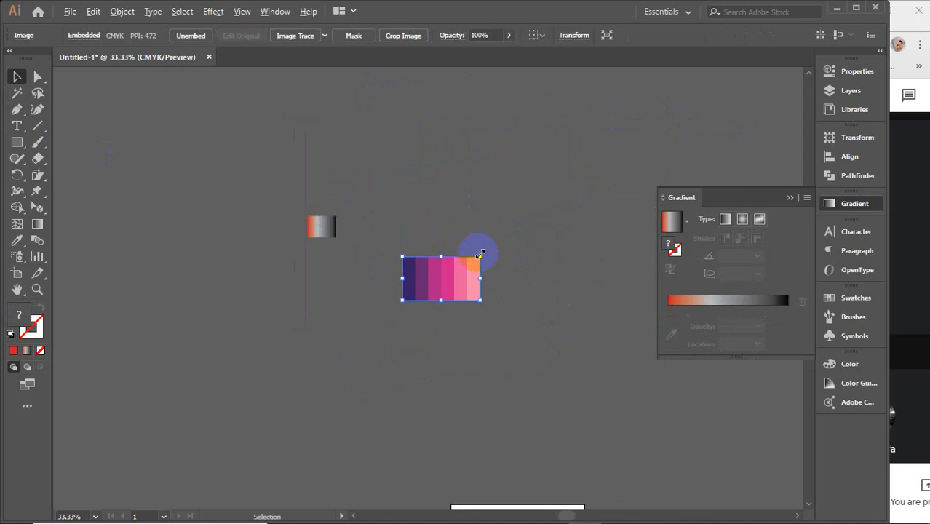
left_click_drag(332, 237, 559, 277)
left_click_drag(457, 336, 481, 366)
scroll(494, 322, "up", 2)
left_click_drag(505, 409, 384, 363)
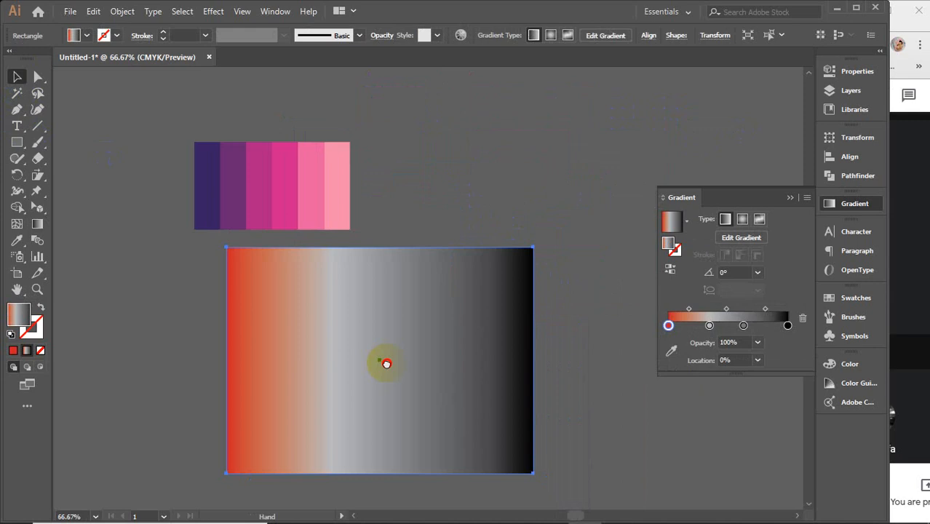
Step: Recolour the rectangle's first gradient stop with the hot pink sampled from the palette's fourth stripe
left_click(340, 169)
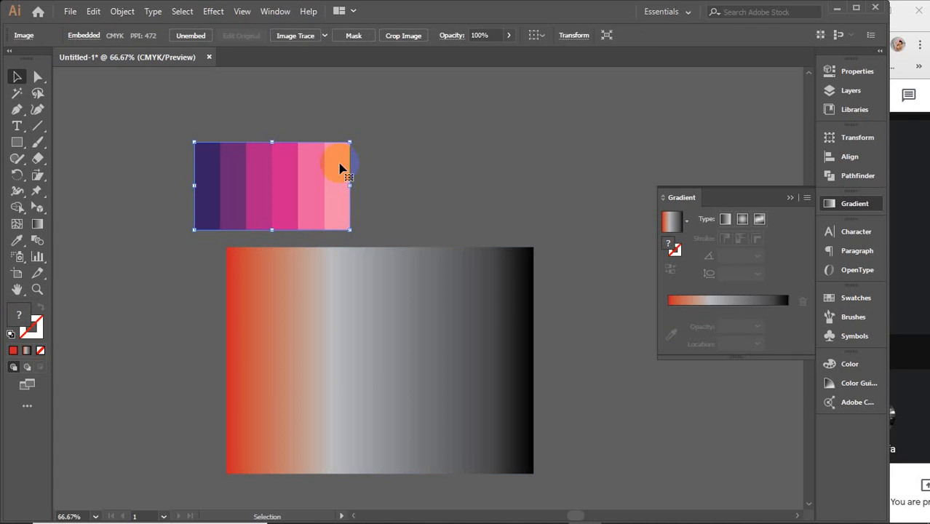
left_click(413, 318)
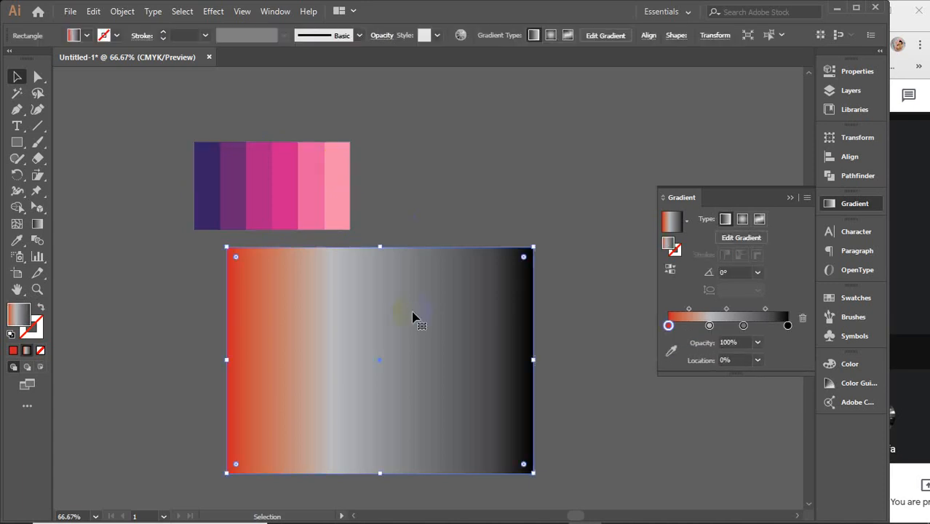
double_click(669, 327)
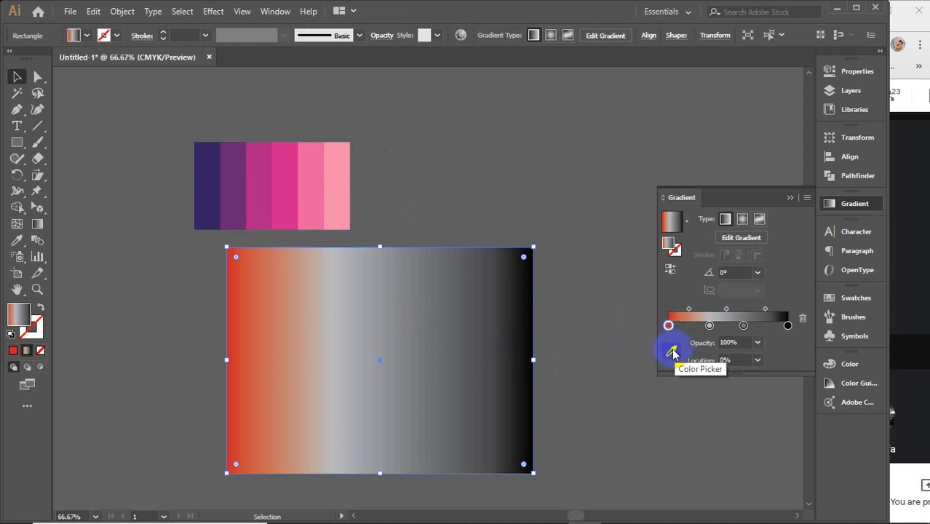
left_click(672, 353)
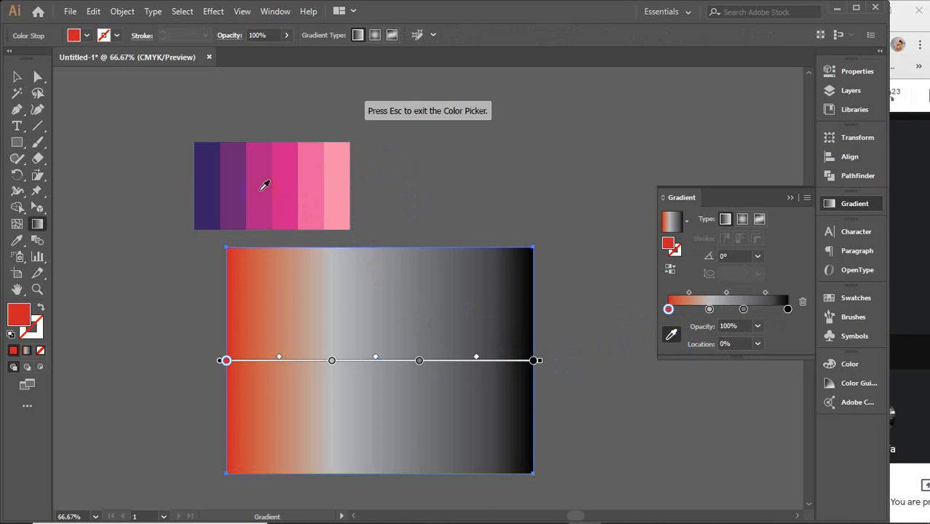
left_click(288, 169)
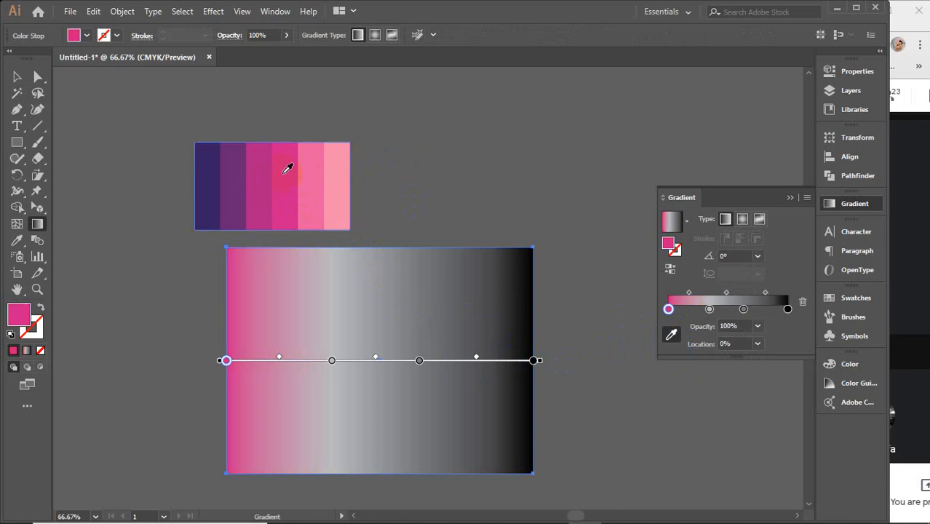
Step: Sample palette colours for the other gradient stops: purple for the second, hot pink for the third and dark navy for the last
left_click(710, 310)
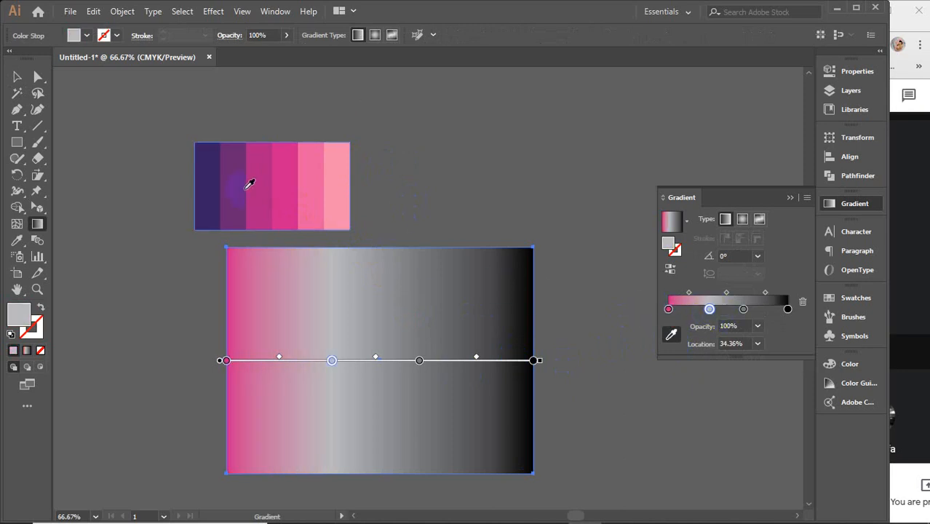
left_click(236, 179)
left_click(743, 310)
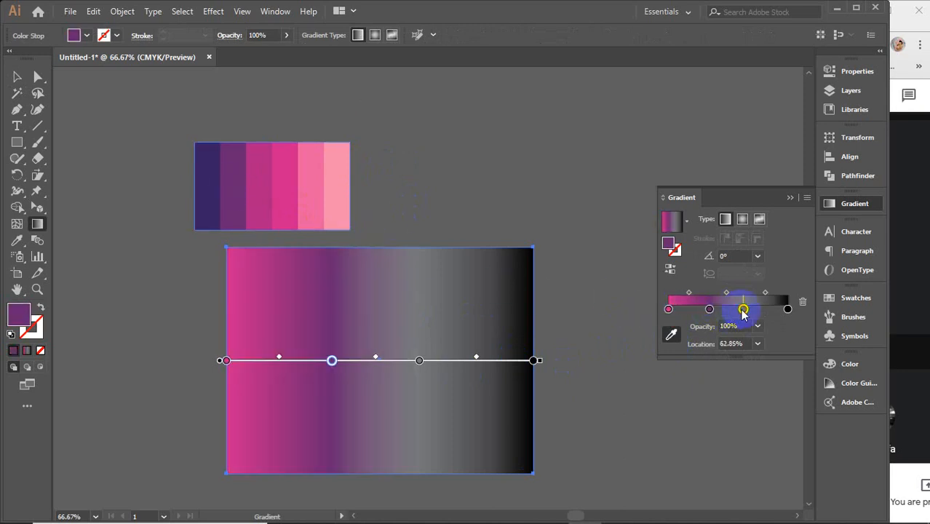
left_click(287, 168)
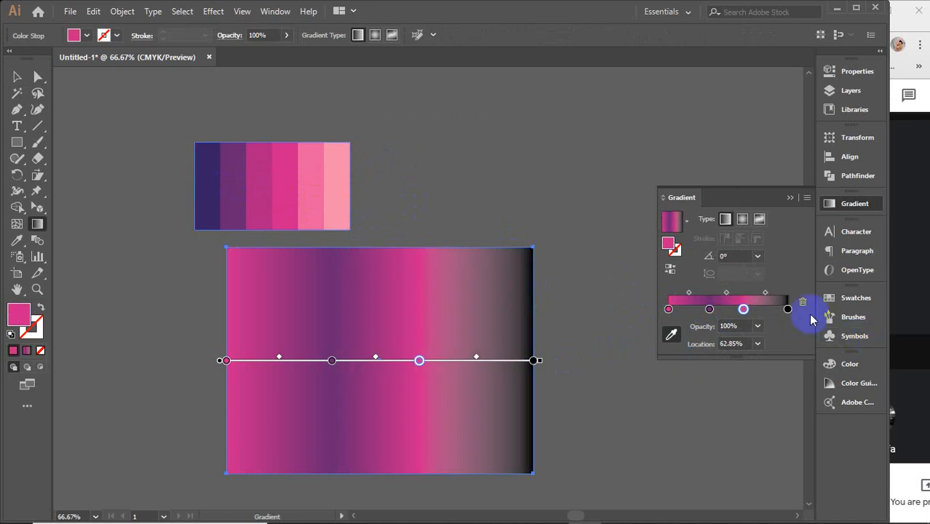
left_click(787, 309)
left_click(208, 185)
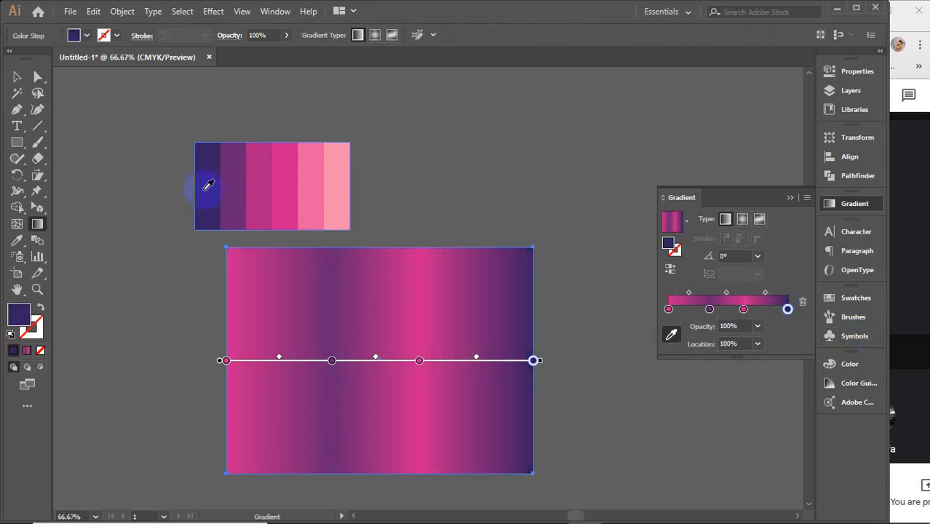
Step: Resample the second gradient stop from the palette's lightest pink and the last stop from its purple stripe
left_click(709, 310)
left_click(337, 182)
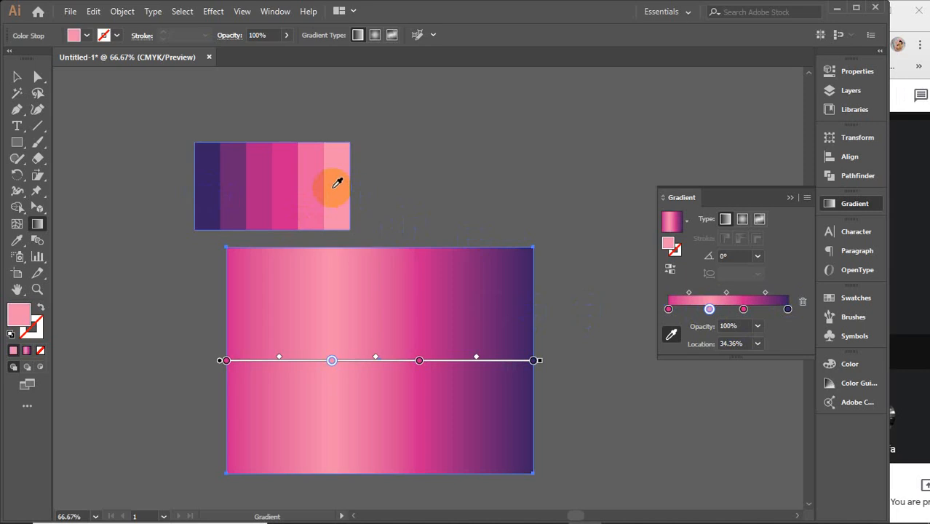
left_click(787, 310)
left_click(237, 184)
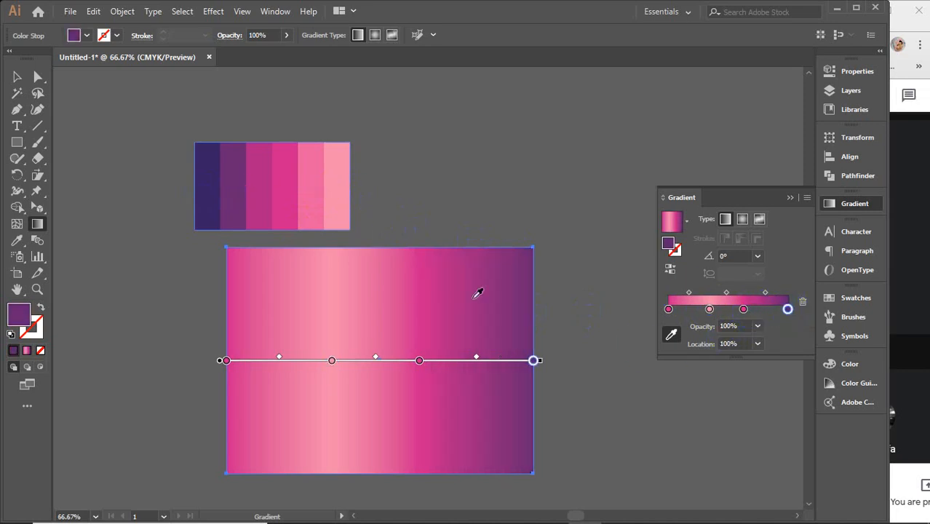
Step: Leave gradient colour sampling and select the palette image with the Selection tool
left_click(672, 334)
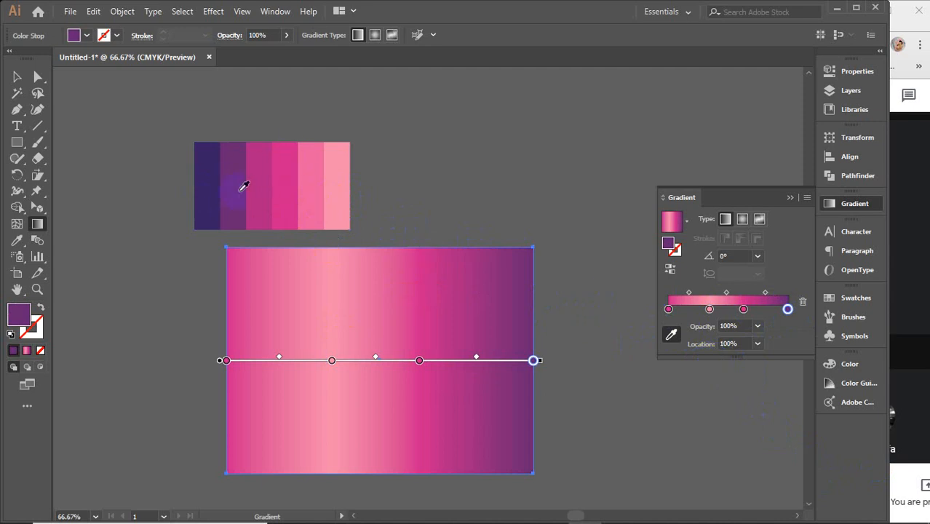
left_click(17, 77)
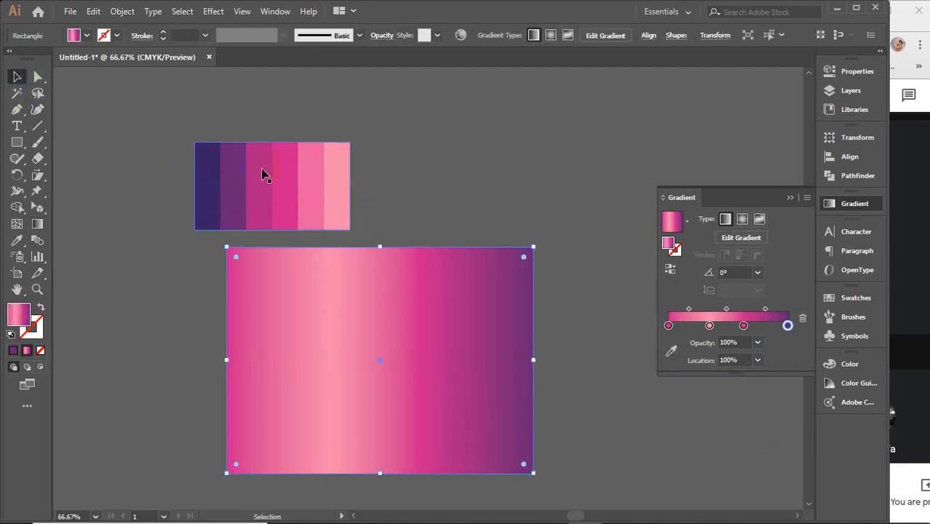
left_click(205, 185)
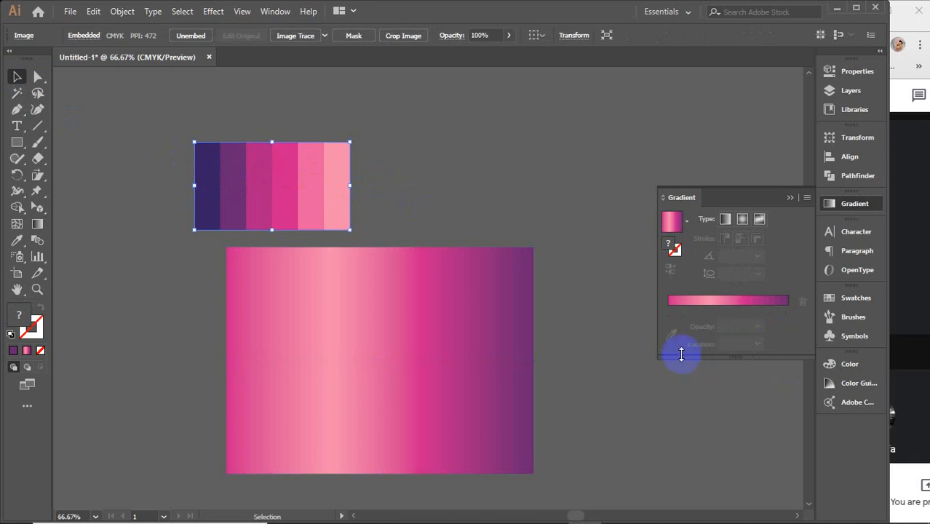
scroll(498, 366, "up", 3)
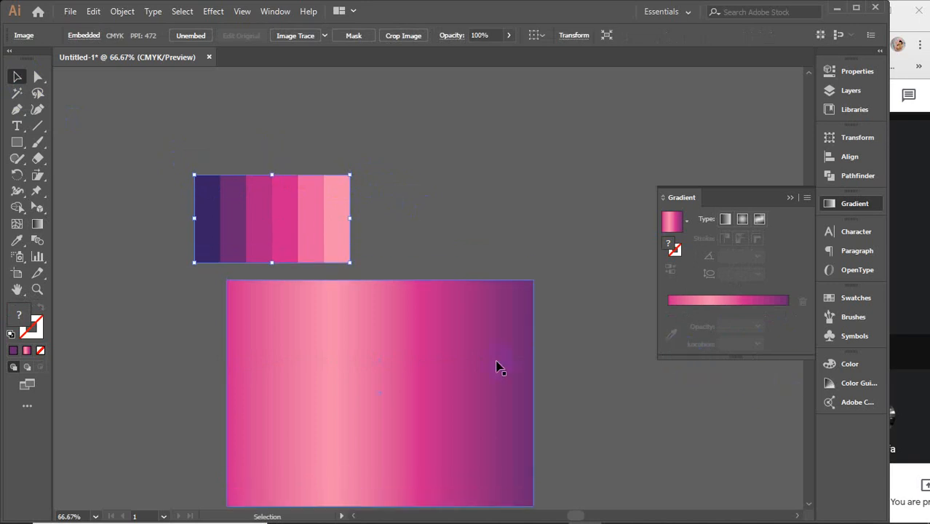
Step: Sample the palette's dark navy stripe with the Eyedropper and copy the fill colour's hex code 382164
left_click(333, 284)
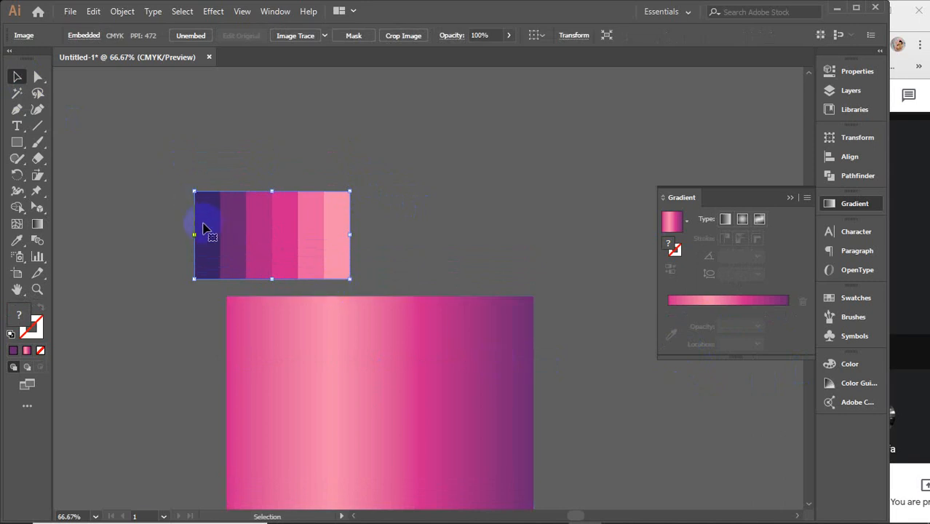
left_click(22, 248)
left_click(201, 207)
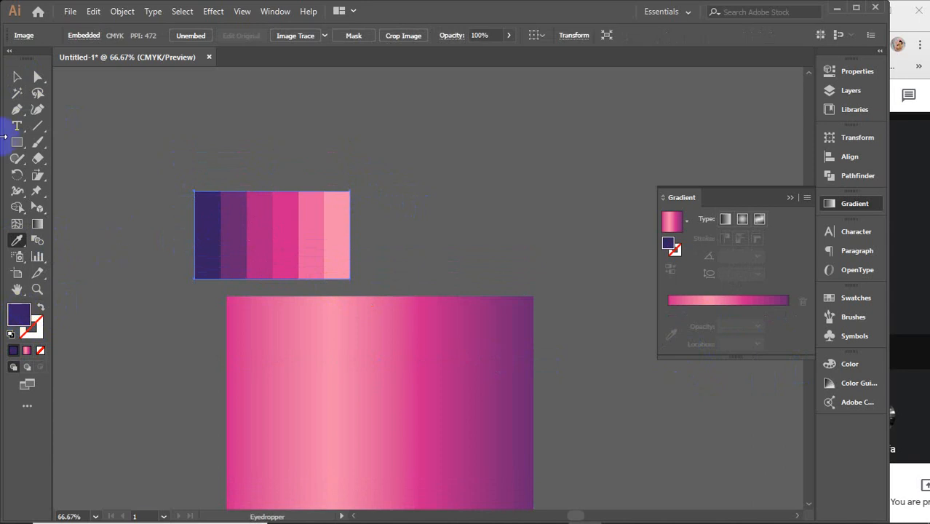
left_click(213, 207)
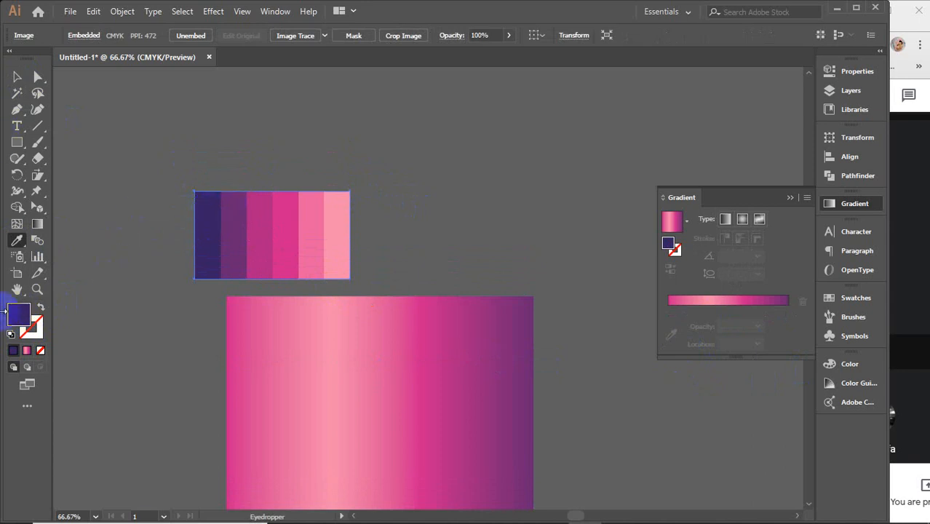
double_click(19, 319)
key("ctrl+c")
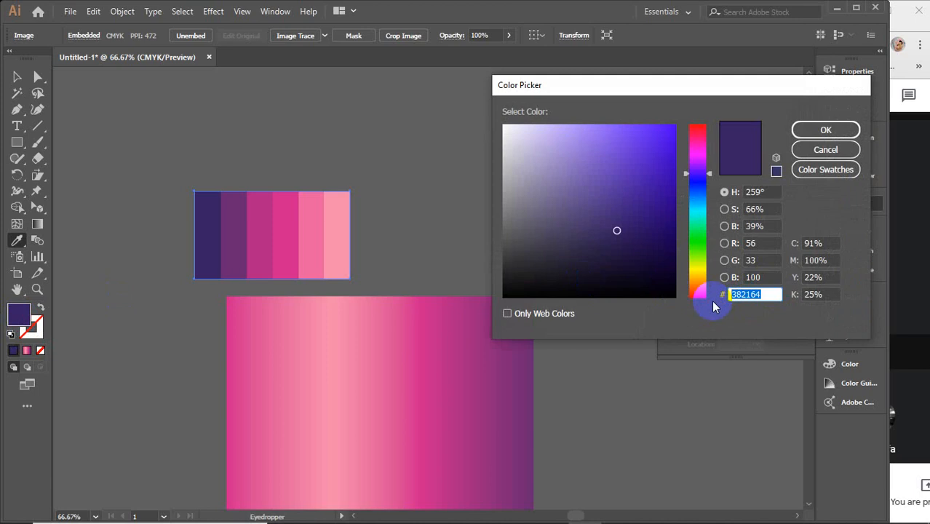
left_click(826, 130)
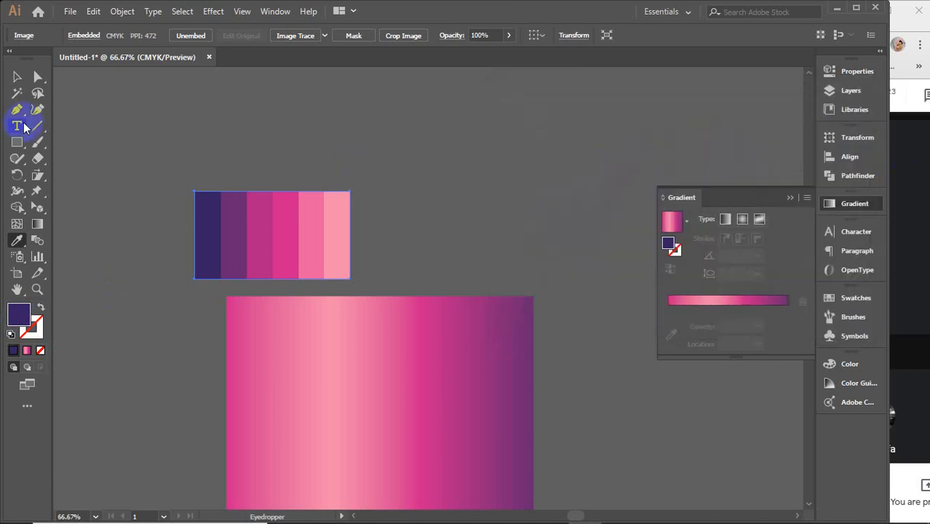
Step: Paste the navy hex code 382164 as a new text object above the palette image
left_click(17, 125)
left_click(406, 141)
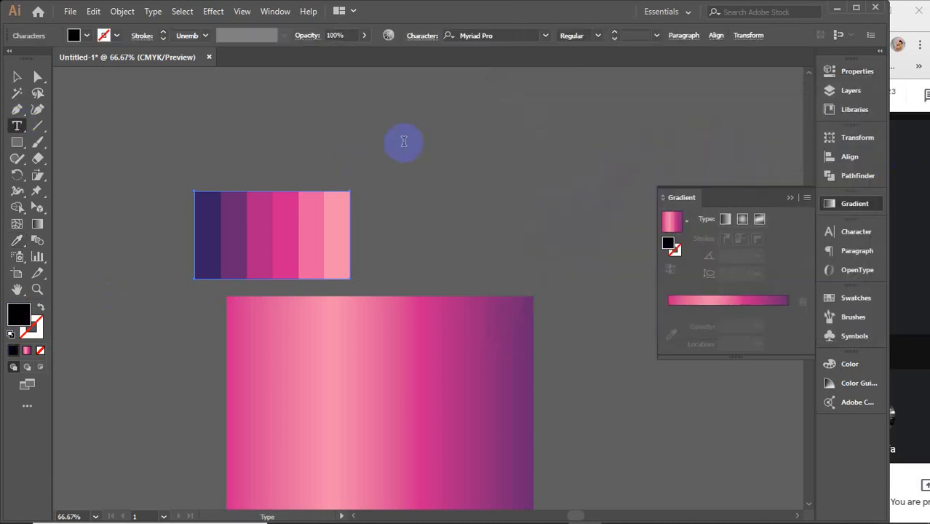
key("ctrl+v")
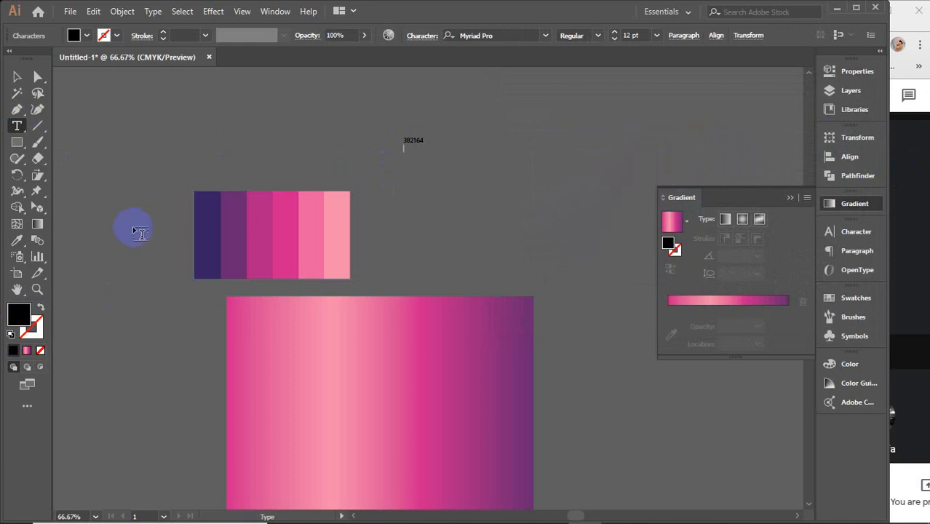
Step: Sample the palette's purple stripe and add its hex code 692671 as the second line of the text
left_click(16, 241)
left_click(241, 222)
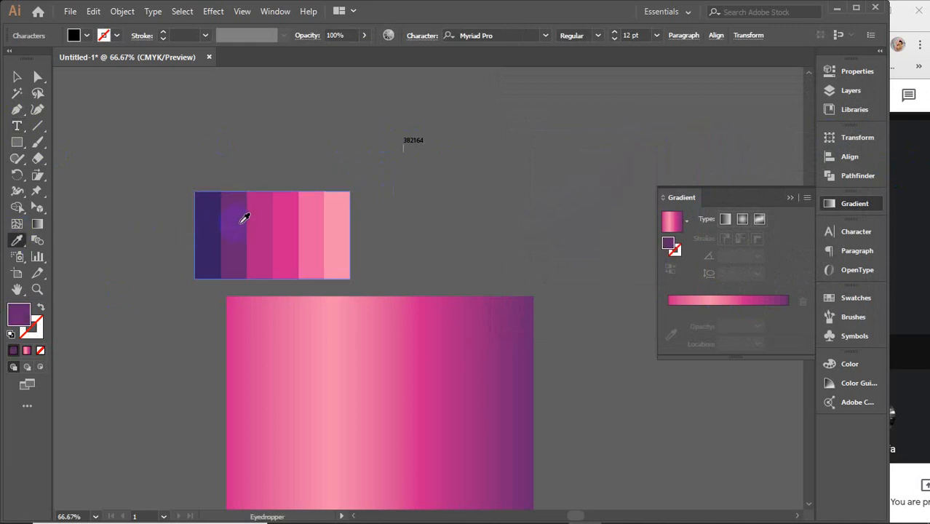
double_click(19, 314)
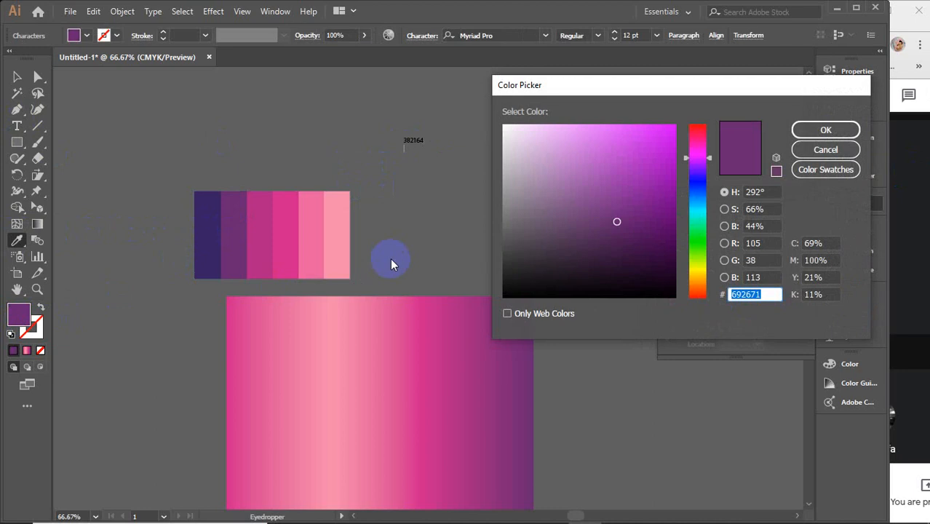
left_click(808, 151)
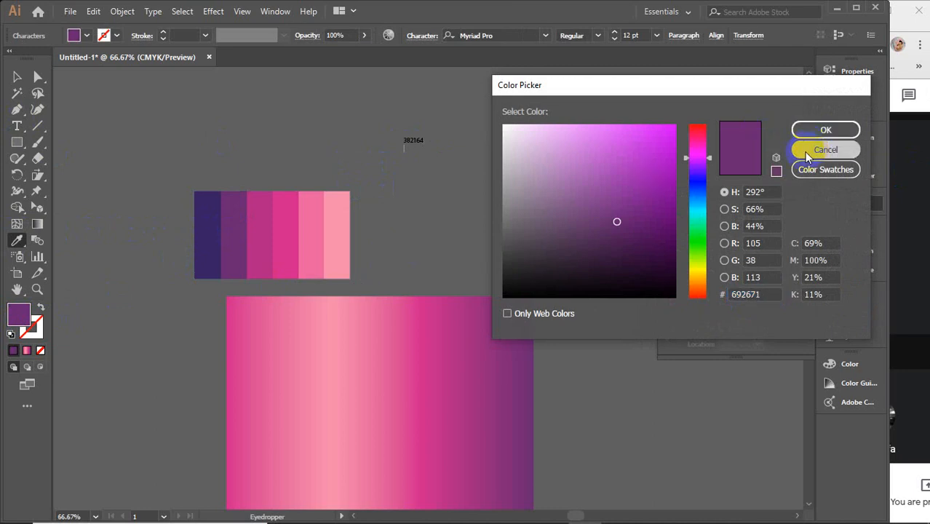
left_click(22, 126)
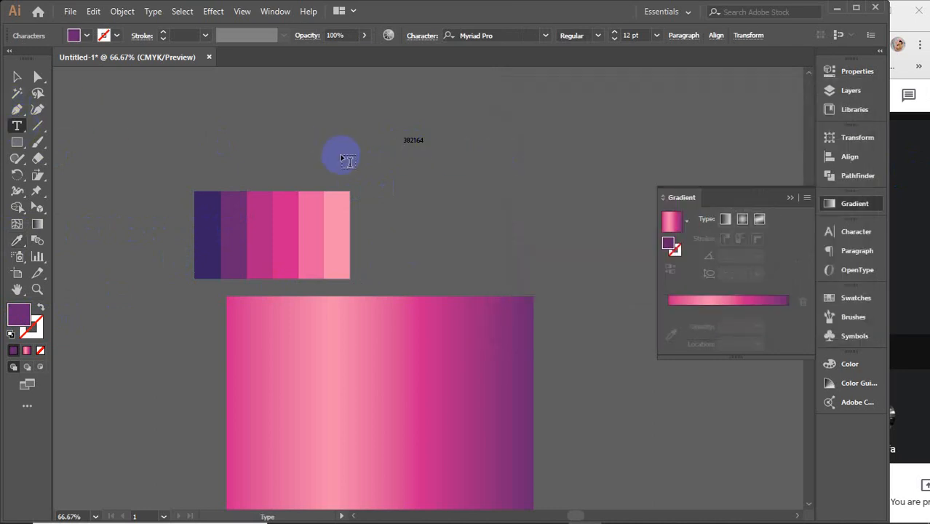
double_click(421, 149)
left_click(422, 149)
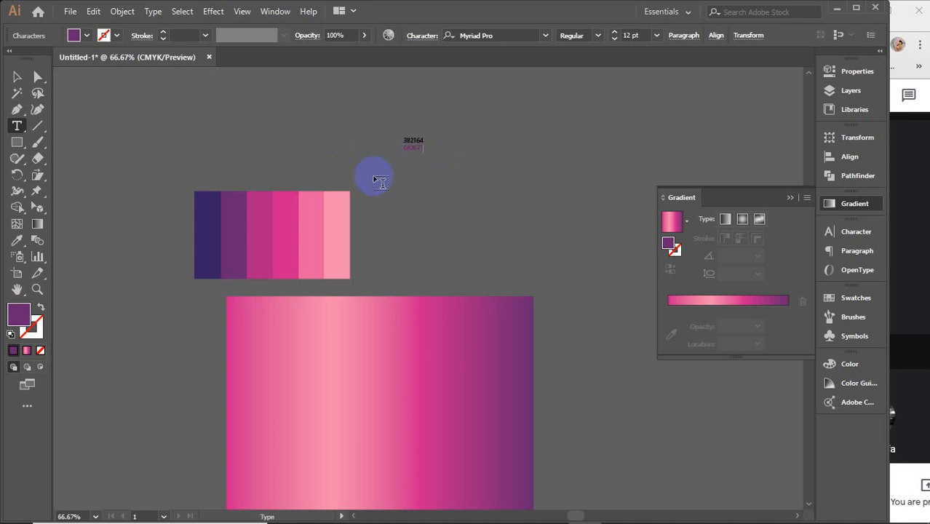
Step: Sample the palette's third, magenta stripe and add its hex code AE2081 as the third line of the text
left_click(18, 243)
left_click(217, 213)
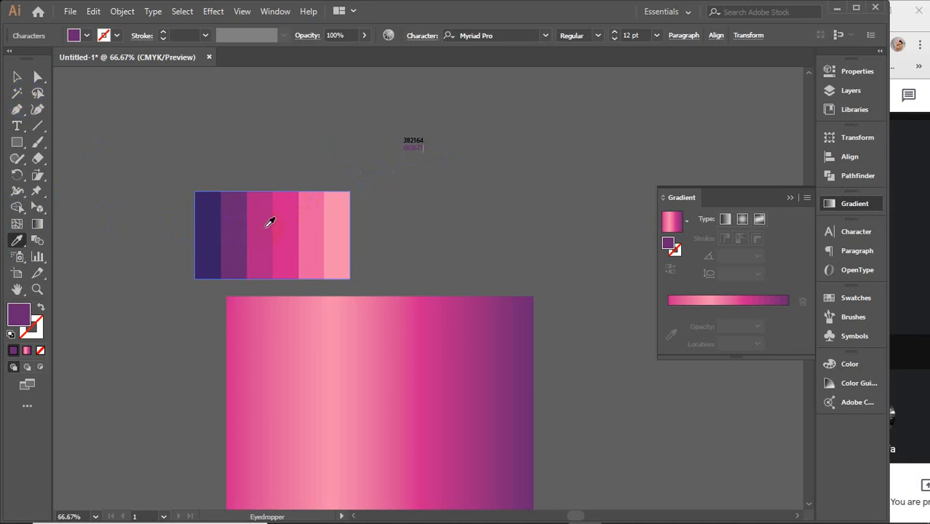
left_click(269, 222)
double_click(22, 315)
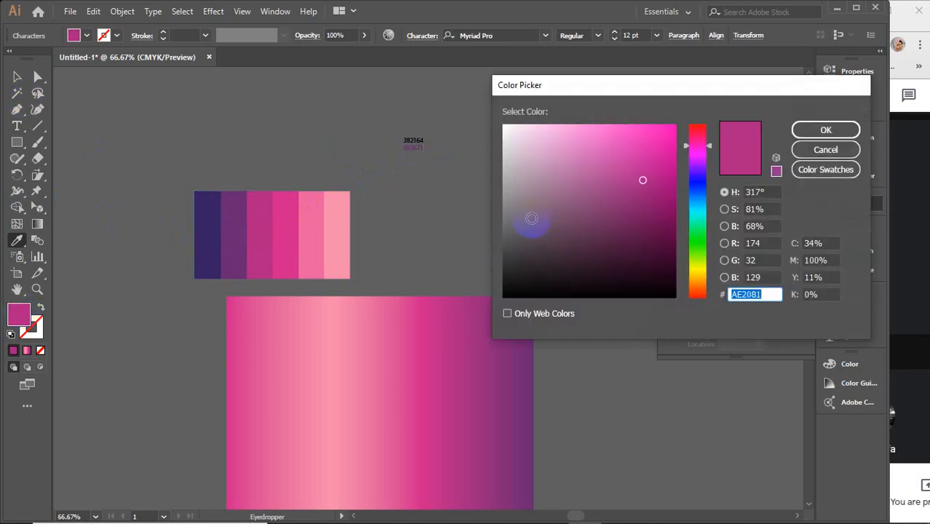
left_click(825, 129)
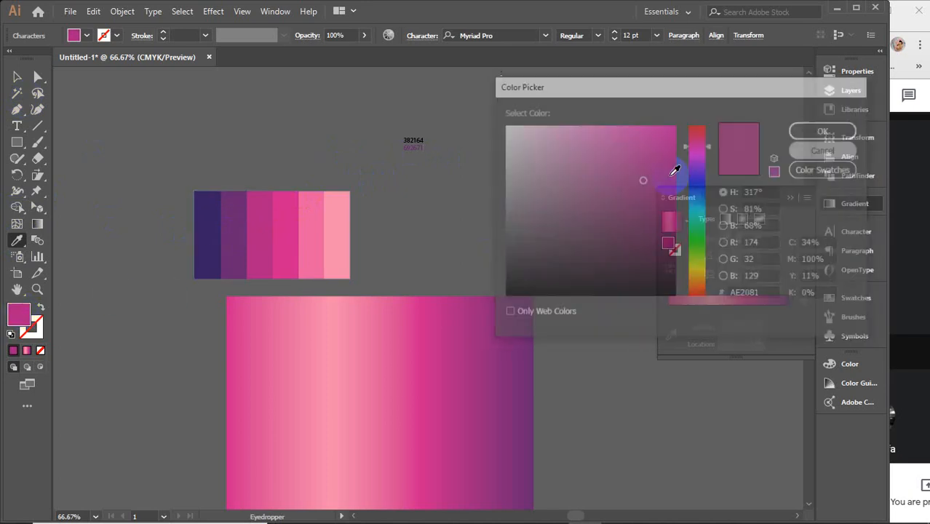
left_click(24, 128)
left_click(417, 145)
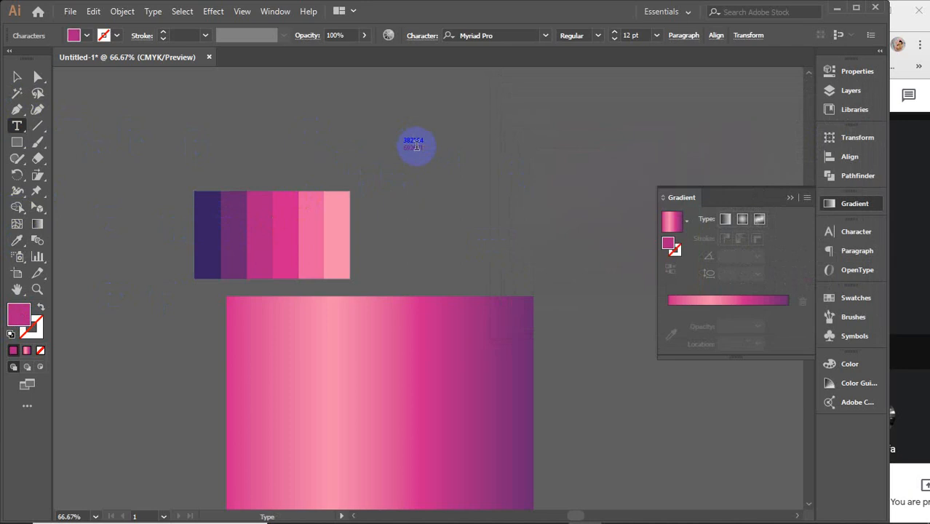
key("ctrl+v")
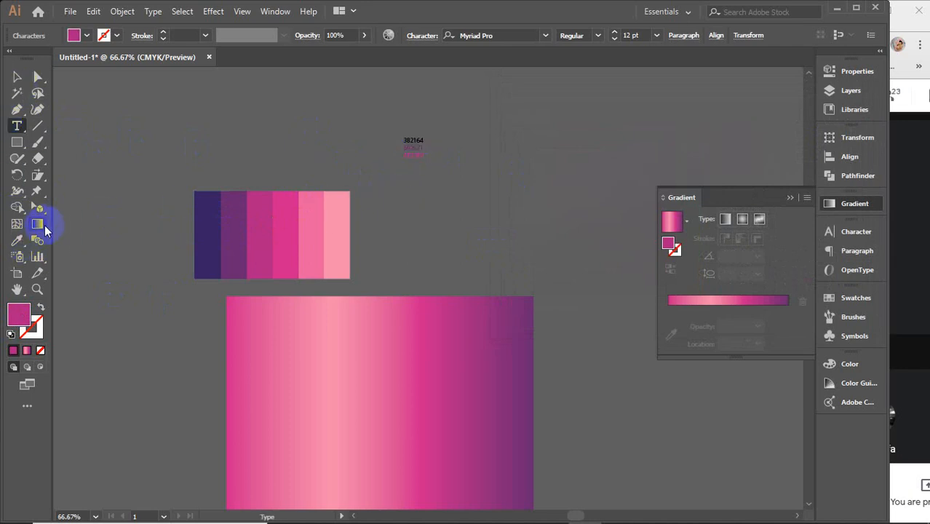
Step: Sample the palette's fifth, light pink stripe and add its hex code E55D9C as the fourth text line
left_click(19, 242)
left_click(312, 220)
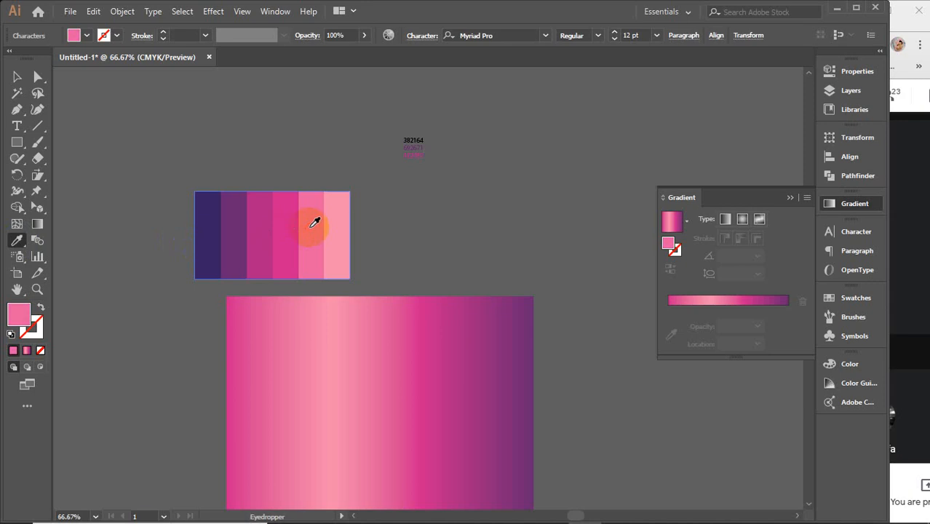
double_click(18, 314)
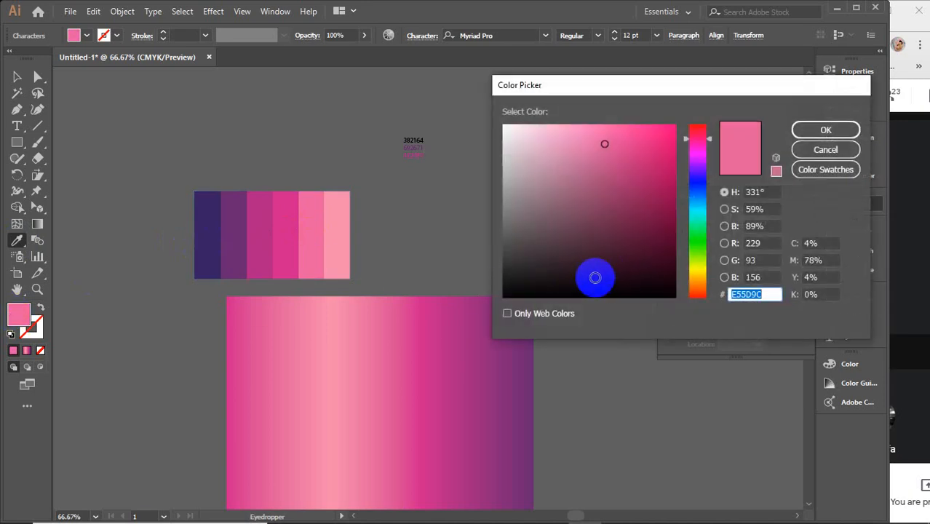
left_click(826, 150)
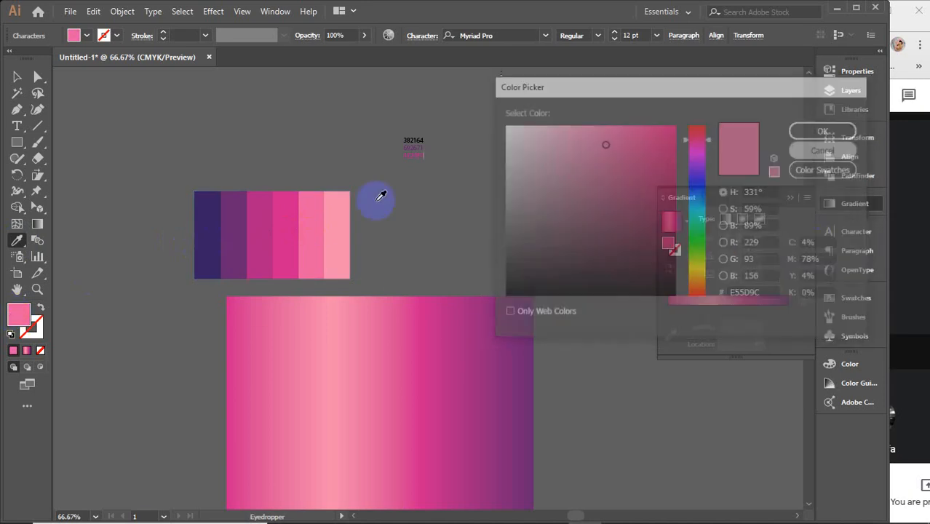
left_click(17, 126)
left_click(258, 160)
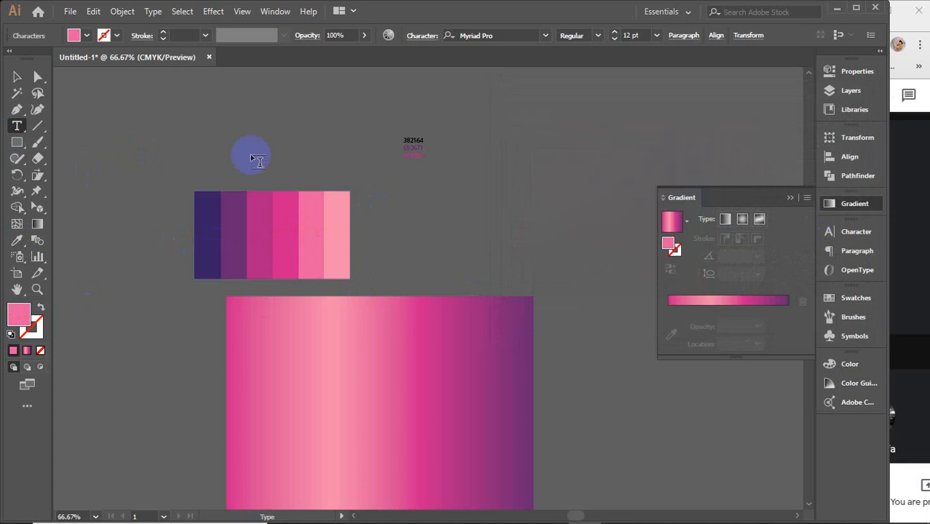
type("E55D9C")
Step: Scale the hex code text up to about 45 pt, move the palette image aside and reposition the text above the rectangle
left_click(20, 77)
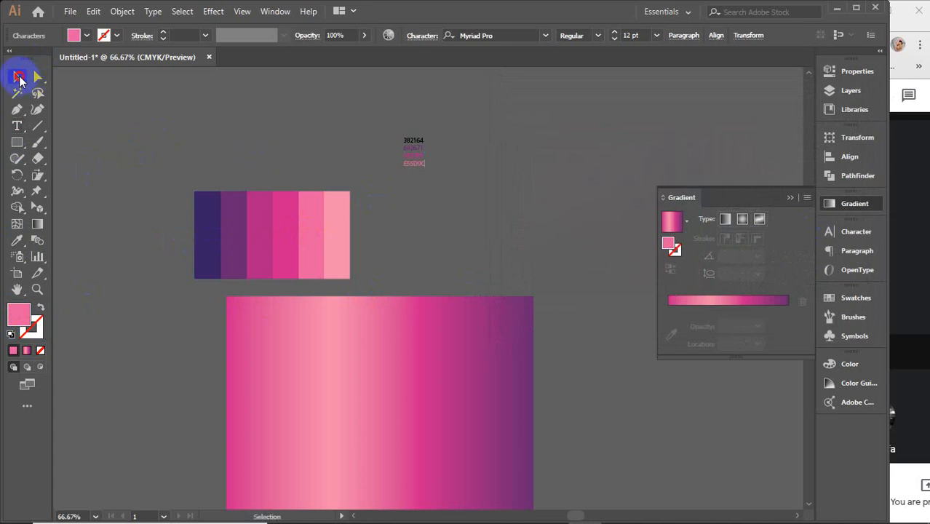
left_click(414, 152)
left_click_drag(426, 165, 503, 232)
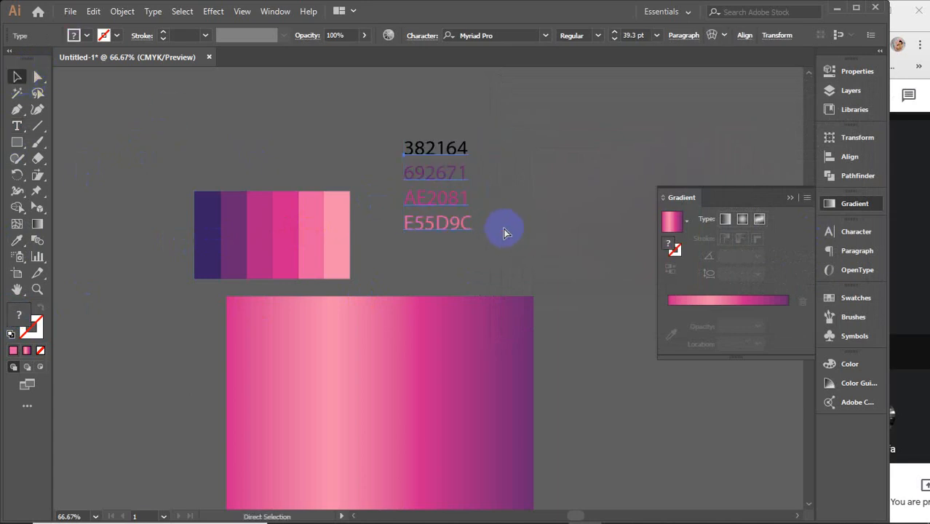
key("ctrl+z")
left_click_drag(426, 166, 535, 251)
left_click_drag(393, 218, 70, 75)
left_click_drag(440, 193, 390, 185)
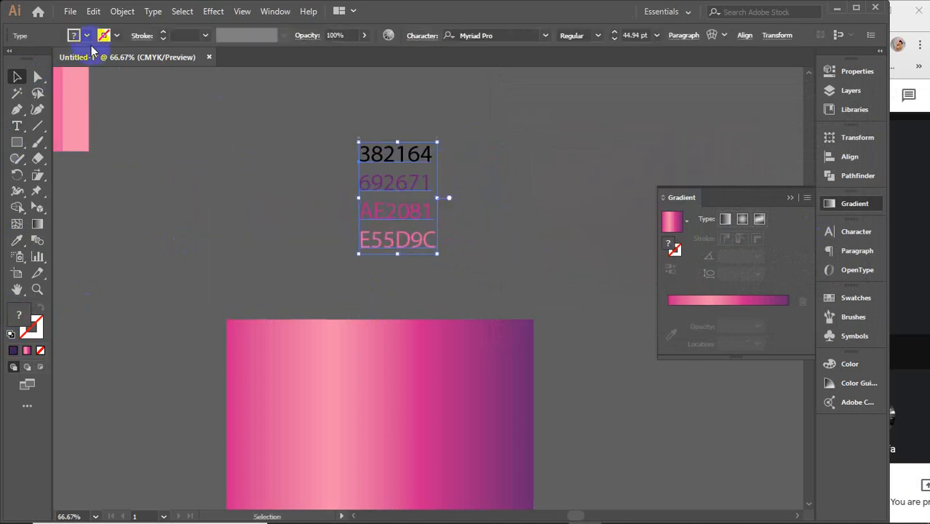
Step: Fill all four hex code lines with white and deselect the text
left_click(87, 35)
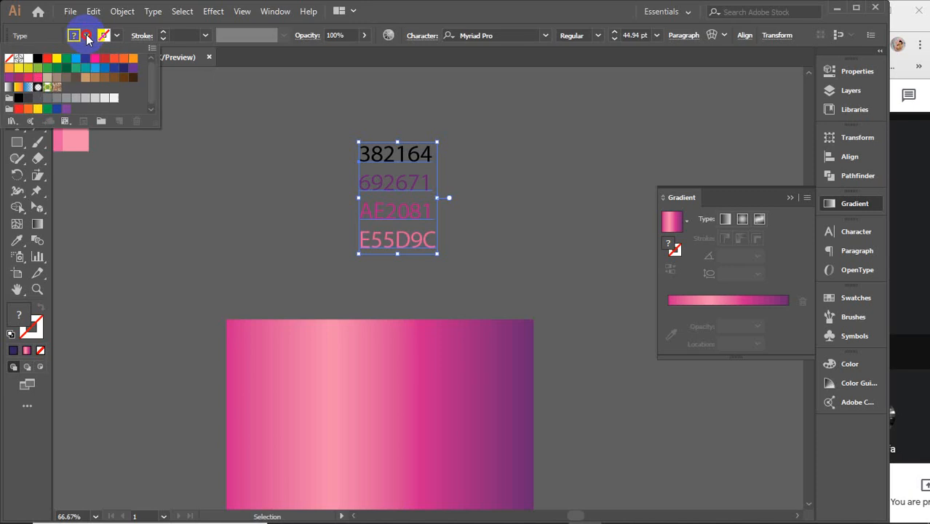
left_click(23, 62)
left_click(280, 203)
left_click(280, 203)
Step: Set the rectangle's first gradient stop, at 0%, to hex colour 382164
scroll(282, 208, "down", 2)
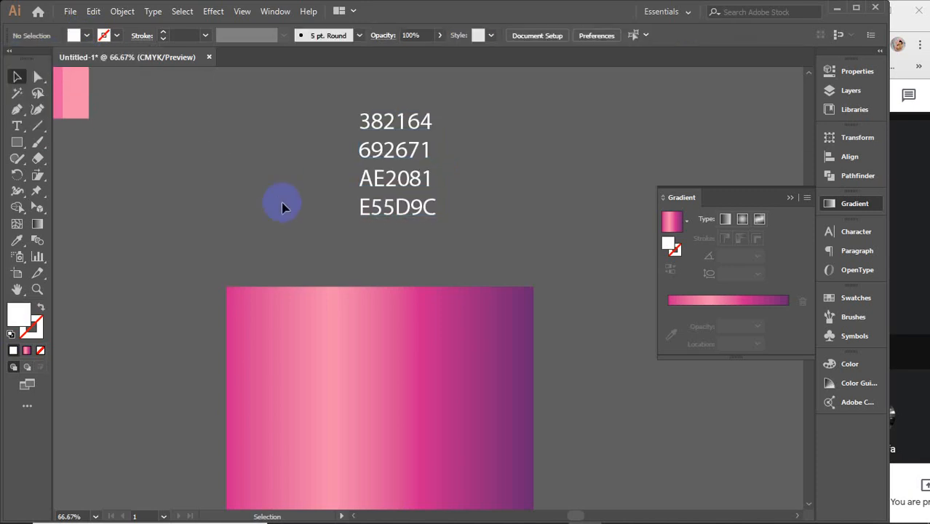
scroll(283, 207, "down", 2)
left_click(363, 270)
left_click(374, 292)
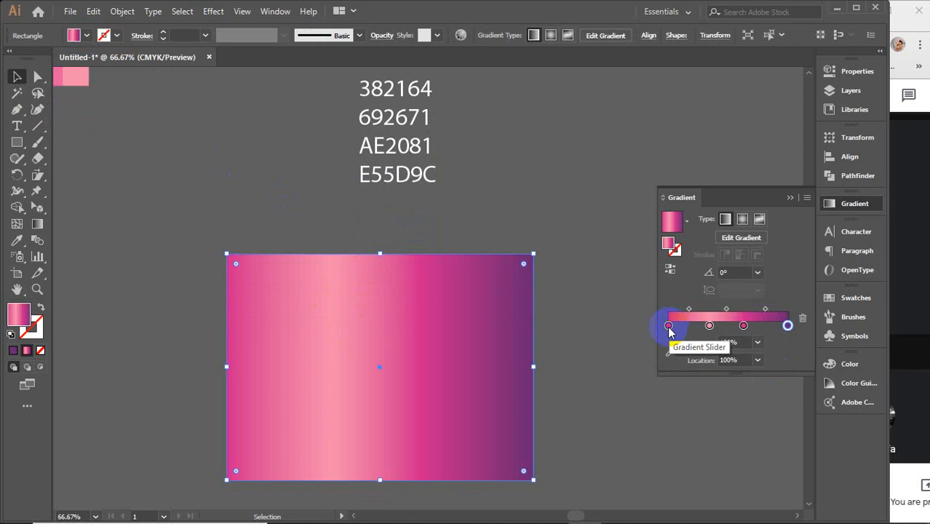
left_click(669, 326)
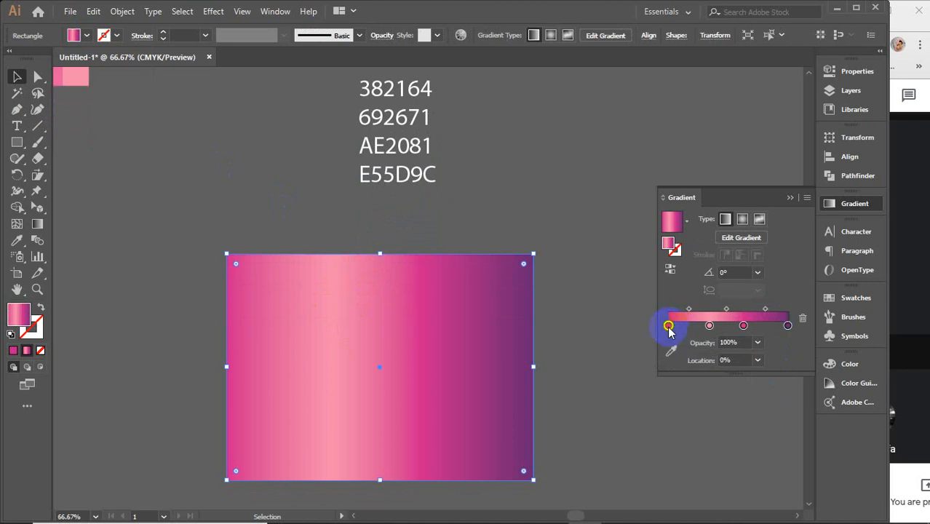
double_click(22, 317)
double_click(766, 294)
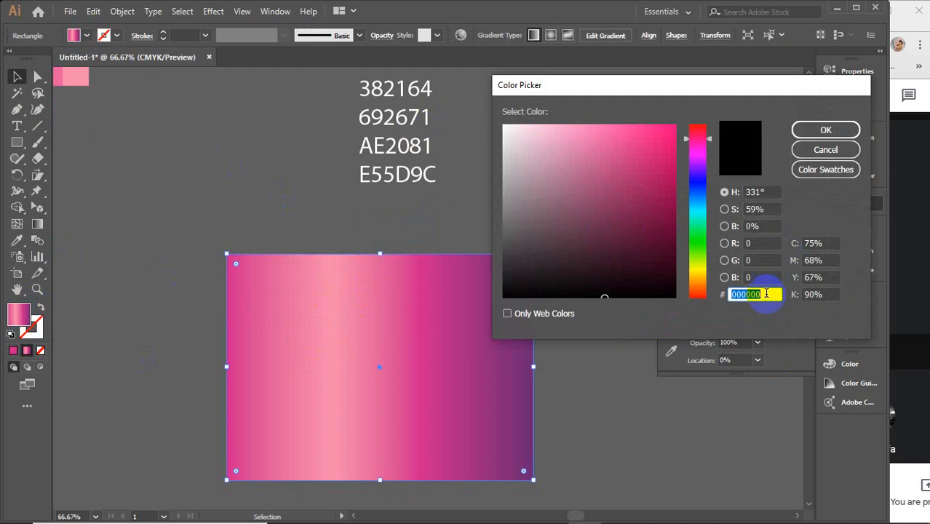
type("3")
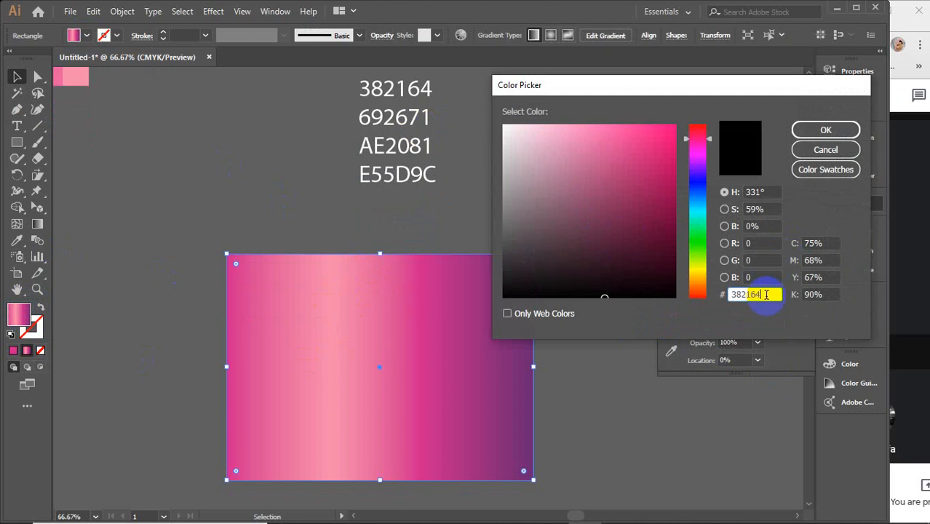
type("82164")
key("Return")
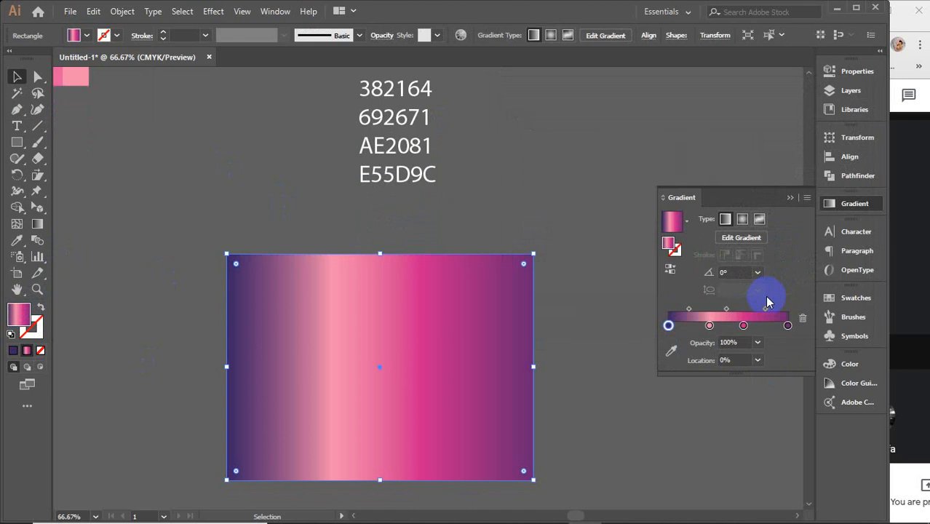
Step: Set the rectangle's second gradient stop to hex colour 692671
left_click(710, 325)
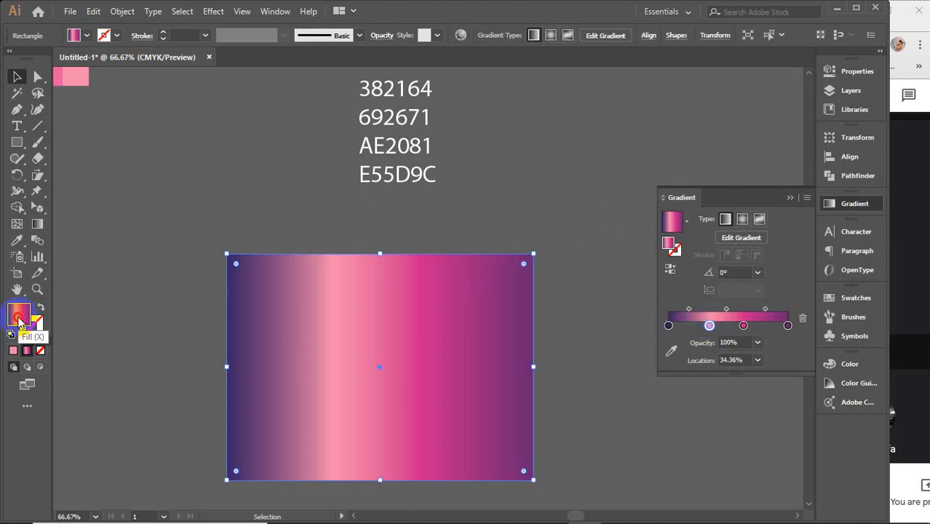
double_click(19, 314)
type("692671")
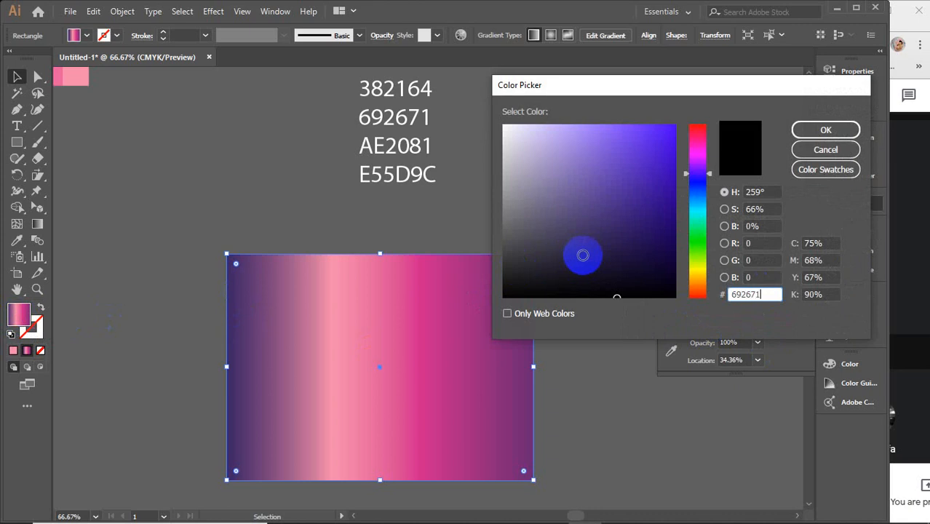
key("Return")
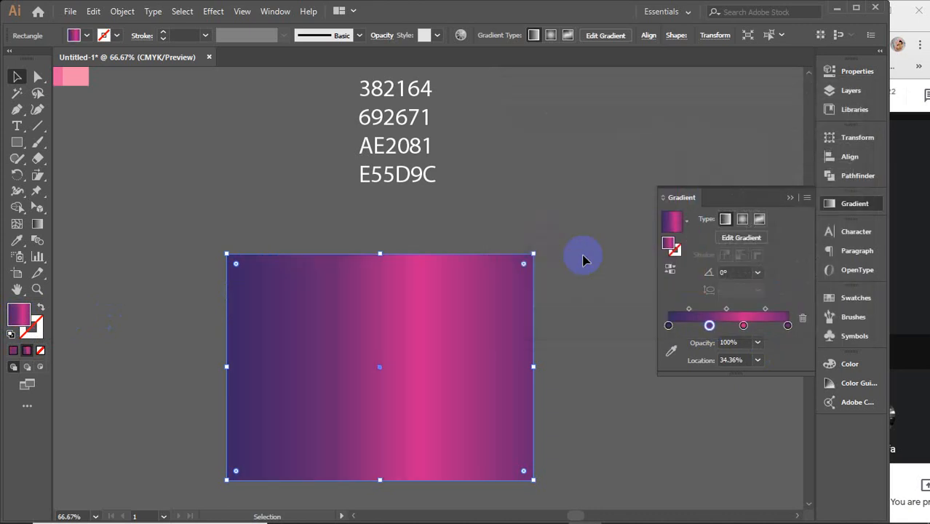
Step: Set the rectangle's third gradient stop, at 62.85%, to hex colour AE2081
left_click(743, 326)
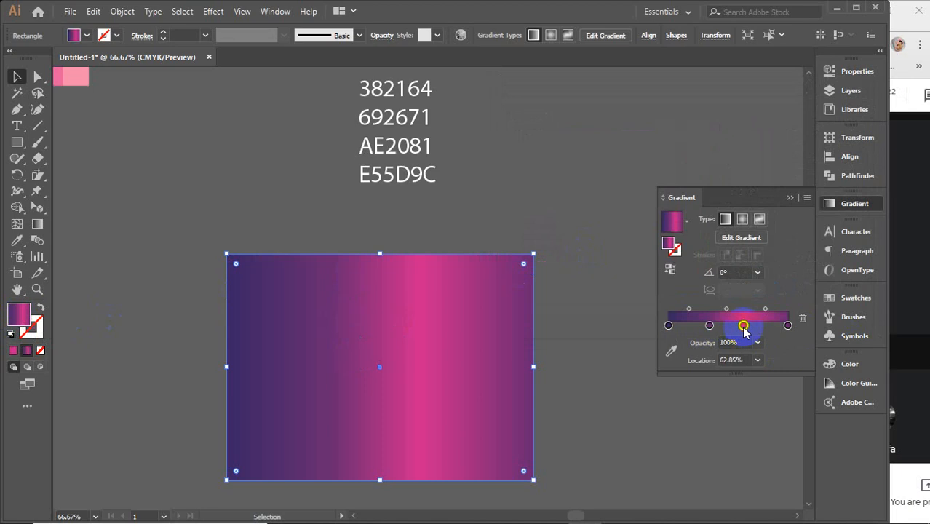
double_click(13, 322)
type("ae208")
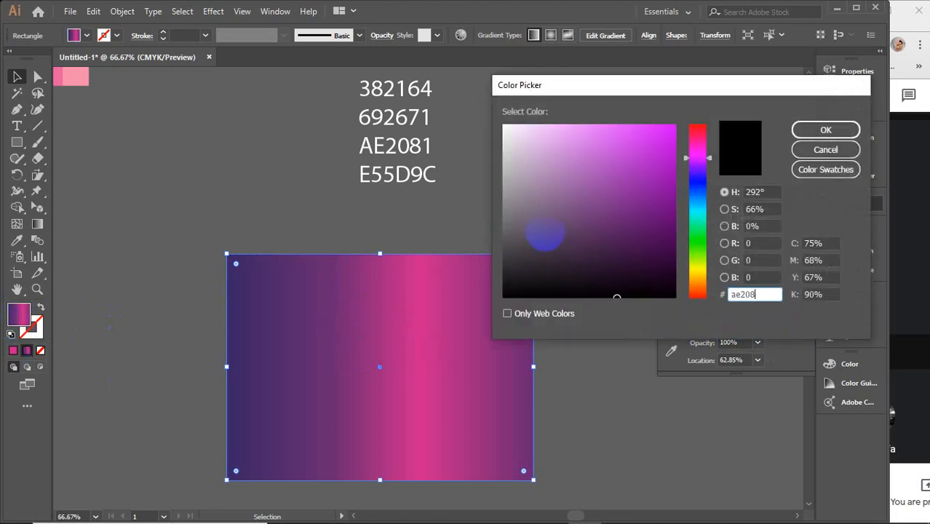
type("1")
key("Return")
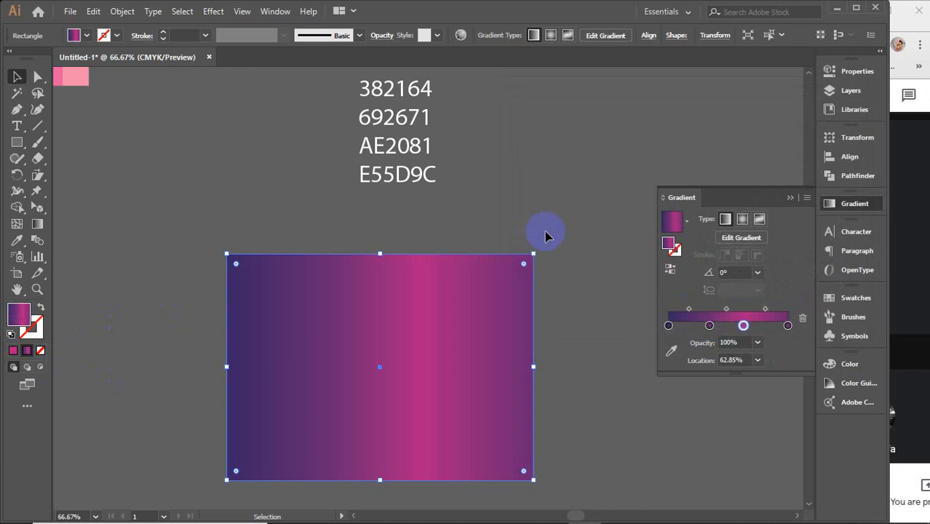
Step: Set the rectangle's last gradient stop, at 100%, to hex colour E55D9C and deselect the rectangle
left_click(787, 325)
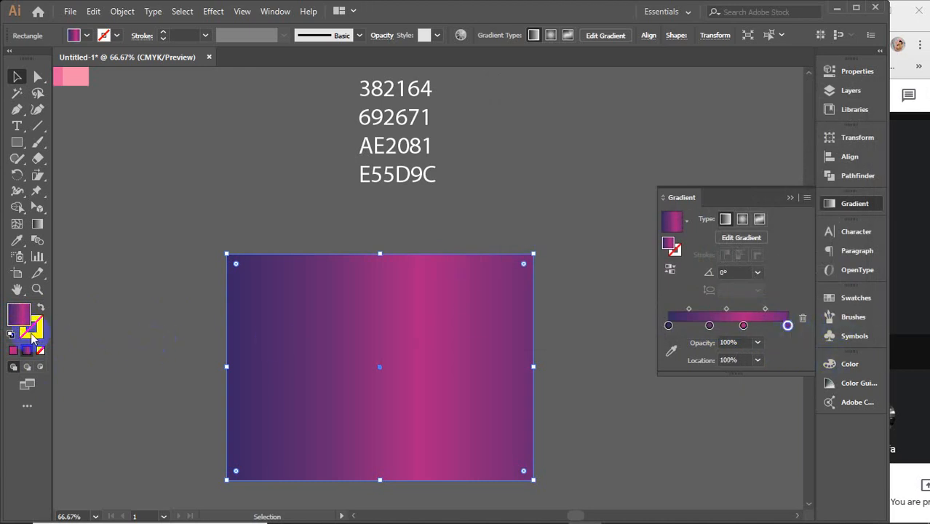
double_click(13, 318)
type("e55d9c")
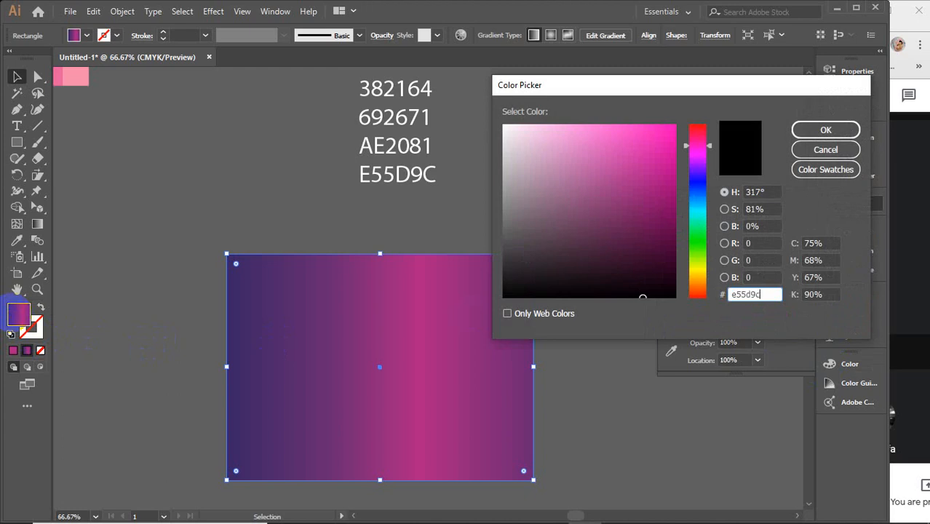
key("Return")
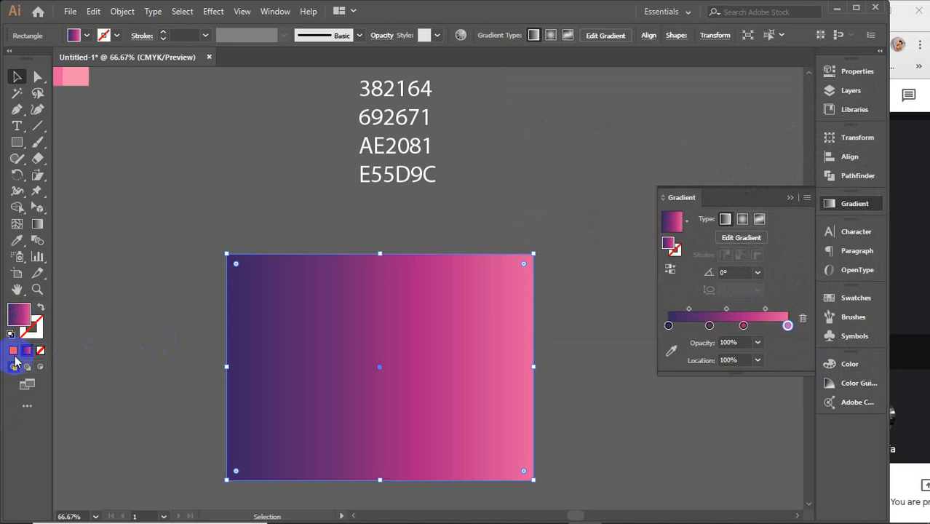
left_click(11, 80)
left_click(270, 154)
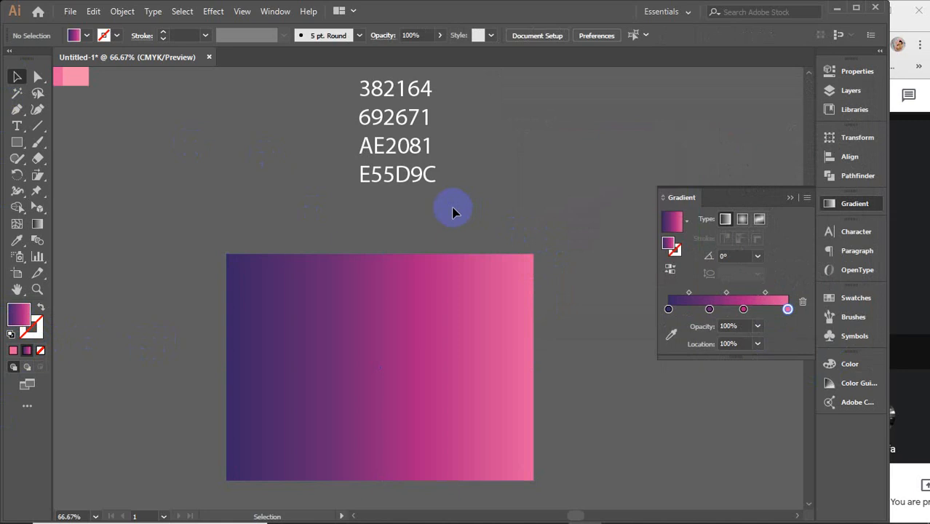
Step: Select the rectangle and redraw its linear gradient in several diagonal directions with the Gradient tool, ending at about -27°
left_click(433, 331)
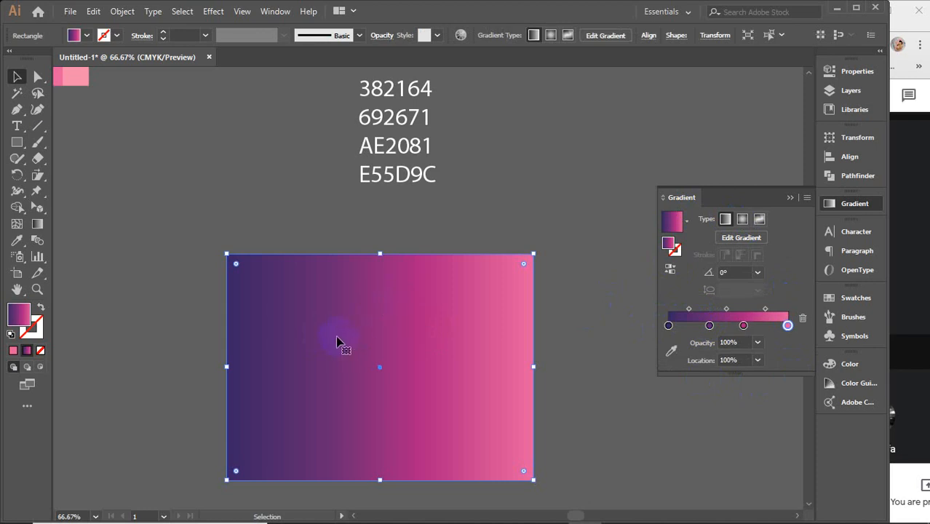
left_click(37, 226)
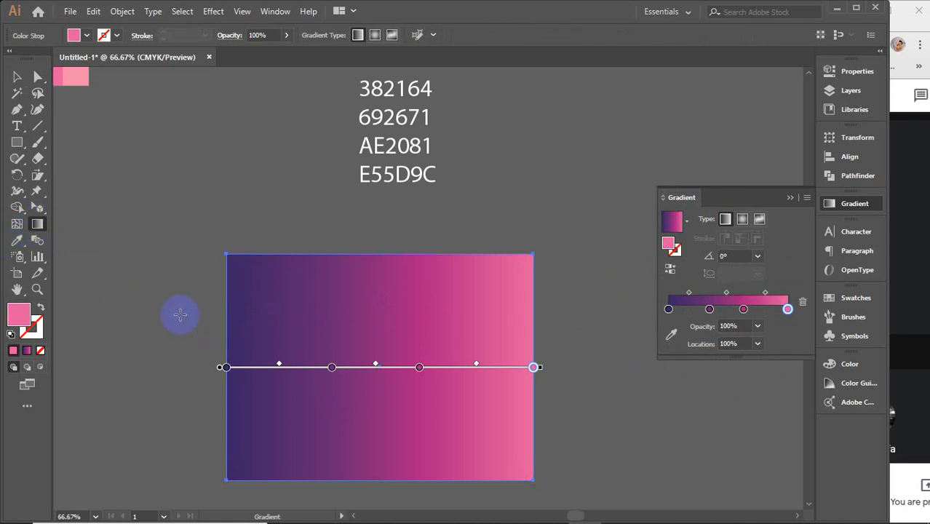
left_click_drag(157, 262, 629, 422)
left_click_drag(559, 241, 184, 470)
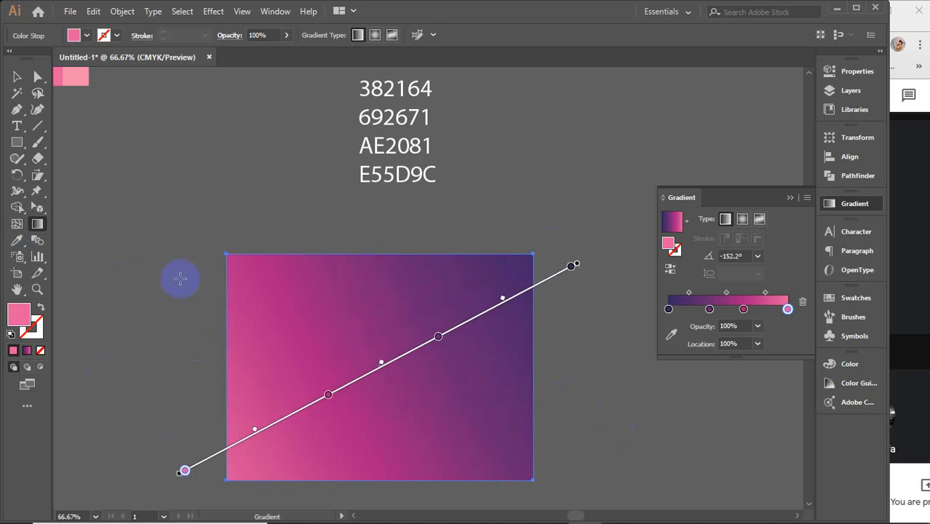
left_click_drag(181, 278, 565, 386)
left_click_drag(217, 416, 519, 290)
left_click_drag(535, 436, 233, 303)
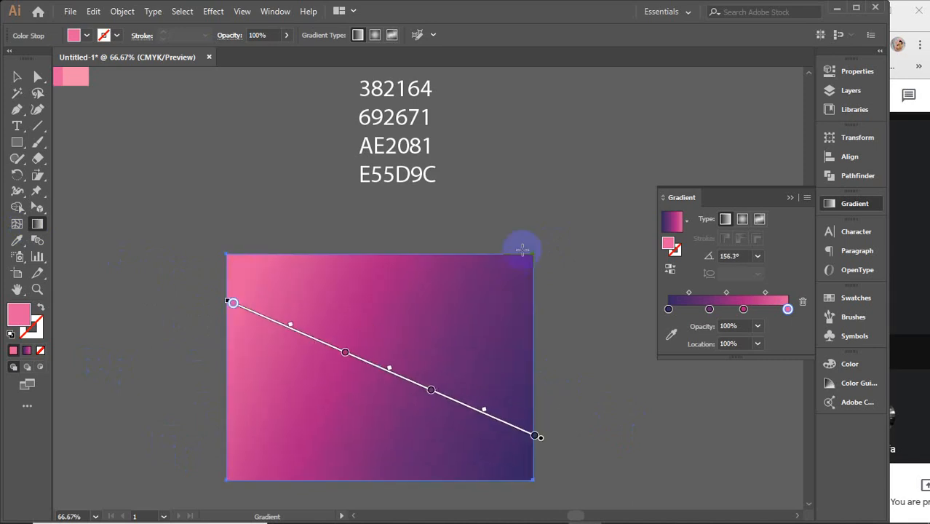
left_click_drag(523, 250, 353, 392)
left_click_drag(239, 236, 643, 440)
Step: Stretch the linear gradient far beyond both sides of the rectangle, then redraw it as shorter lines sloping down across the shape
scroll(427, 369, "down", 4)
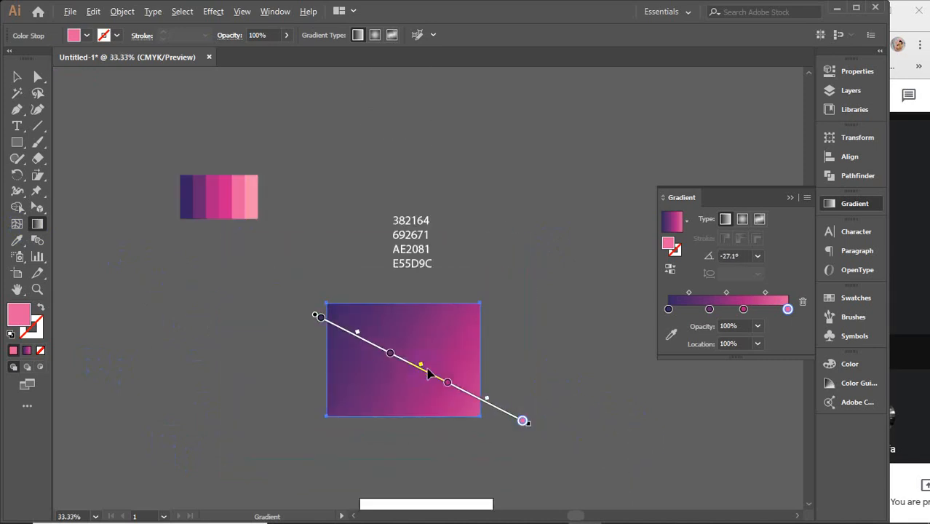
mouse_move(158, 283)
left_mouse_down()
mouse_move(384, 356)
mouse_move(571, 395)
mouse_move(687, 439)
mouse_move(760, 453)
mouse_move(759, 463)
left_mouse_up()
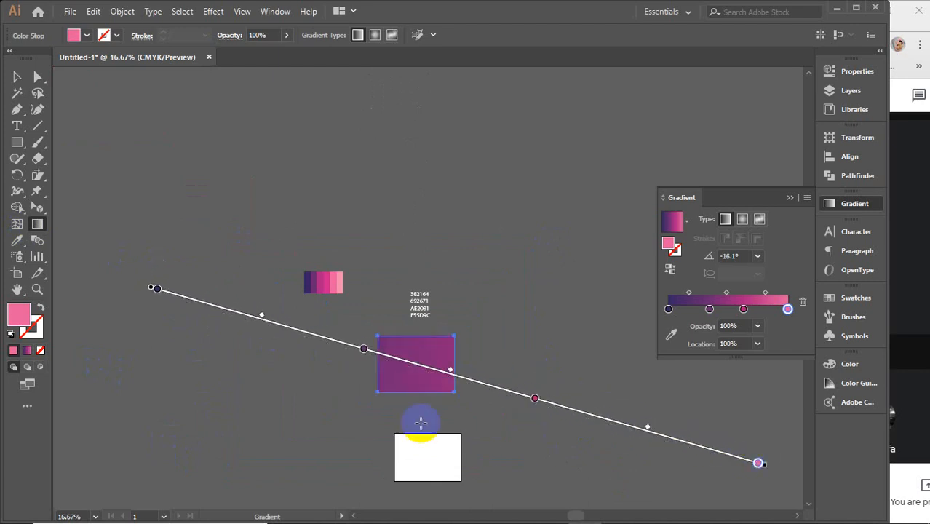
left_click_drag(467, 333, 384, 396)
scroll(385, 395, "up", 3)
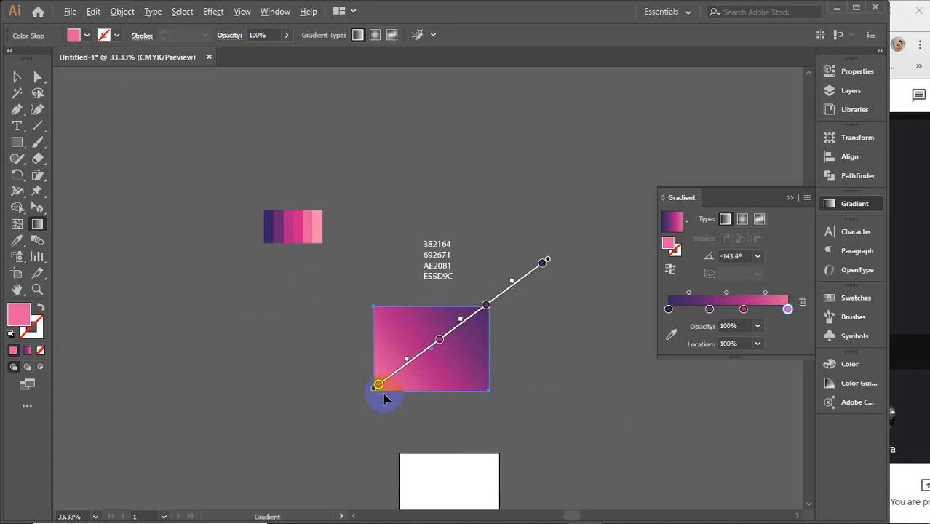
left_click_drag(481, 368, 388, 398)
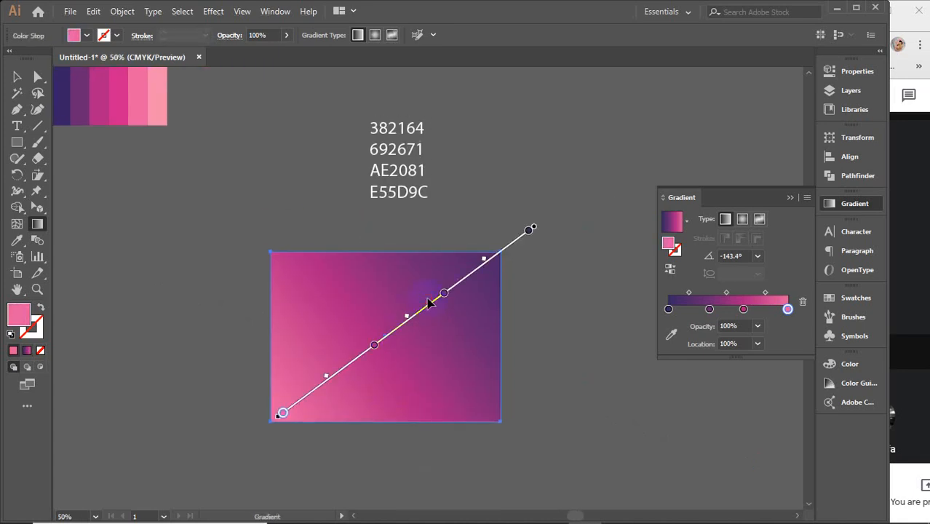
Step: Redraw the linear gradient with short diagonal and long steep lines, finishing with a horizontal one at 0° across the rectangle's full width
left_click_drag(405, 284, 364, 316)
left_click_drag(461, 332, 386, 393)
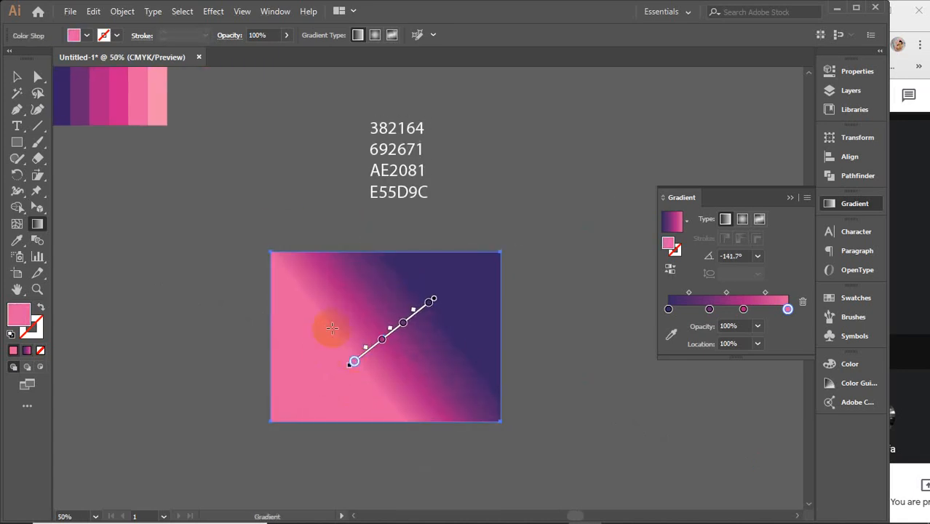
left_click_drag(386, 332, 314, 473)
left_click_drag(420, 222, 333, 489)
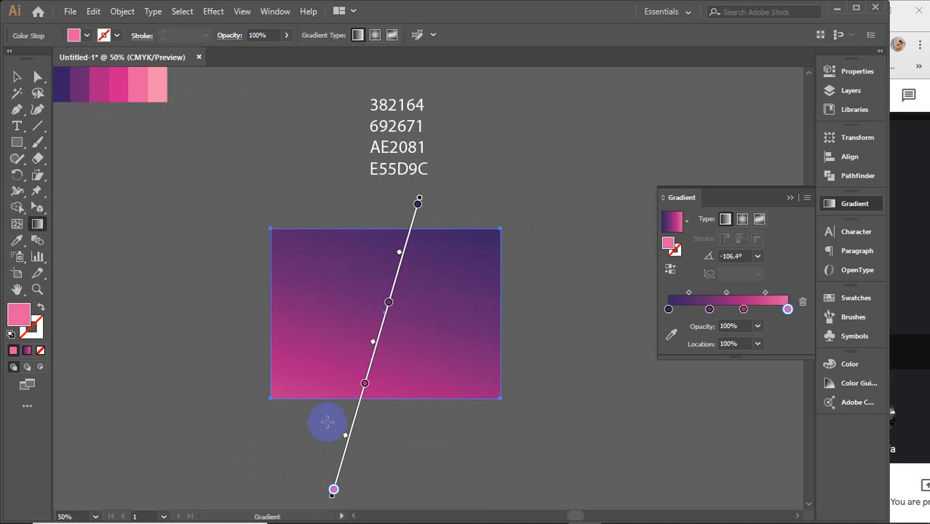
left_click_drag(269, 332, 492, 326)
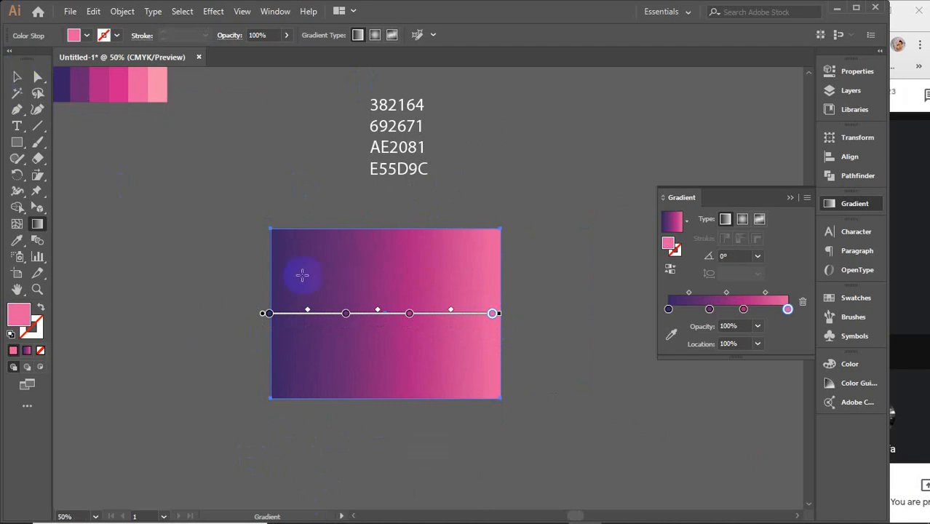
Step: Change the rectangle's gradient to Radial and redraw it from the centre and from either side, ending at about -3°
left_click(743, 220)
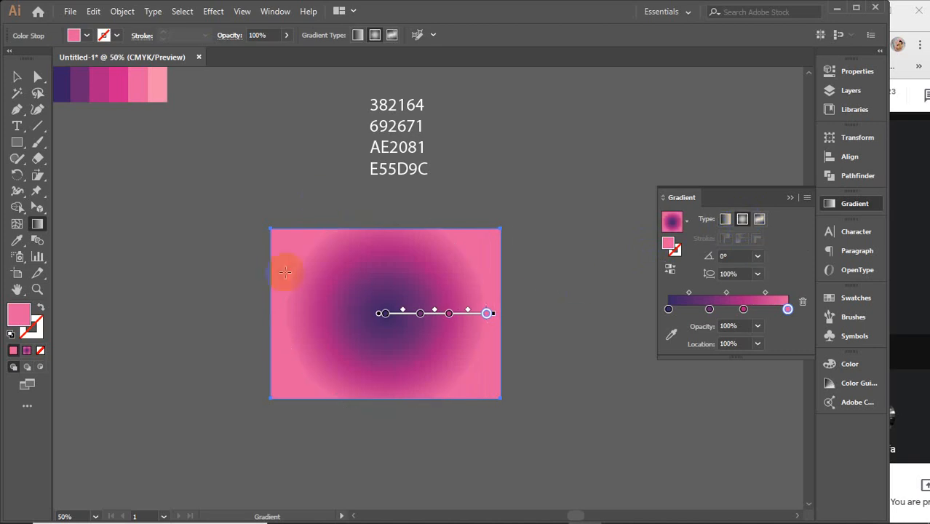
mouse_move(415, 316)
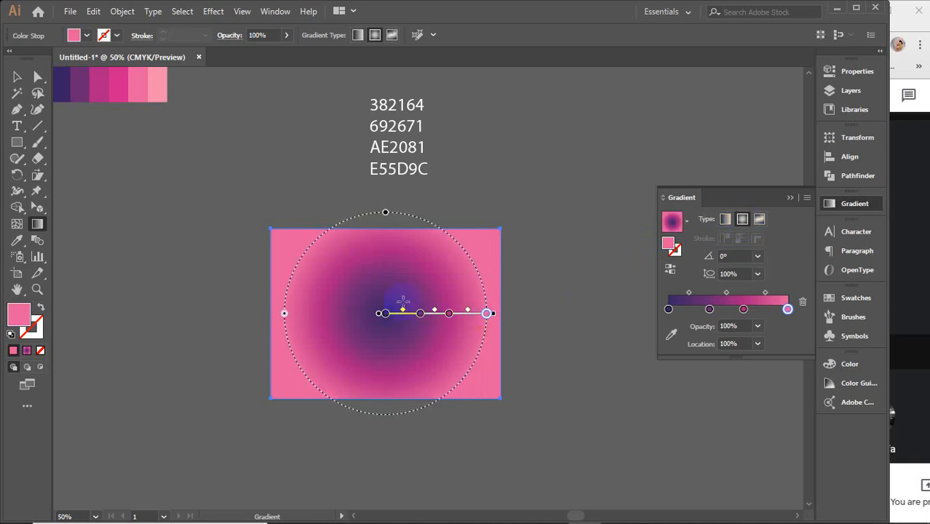
left_click_drag(388, 294, 569, 286)
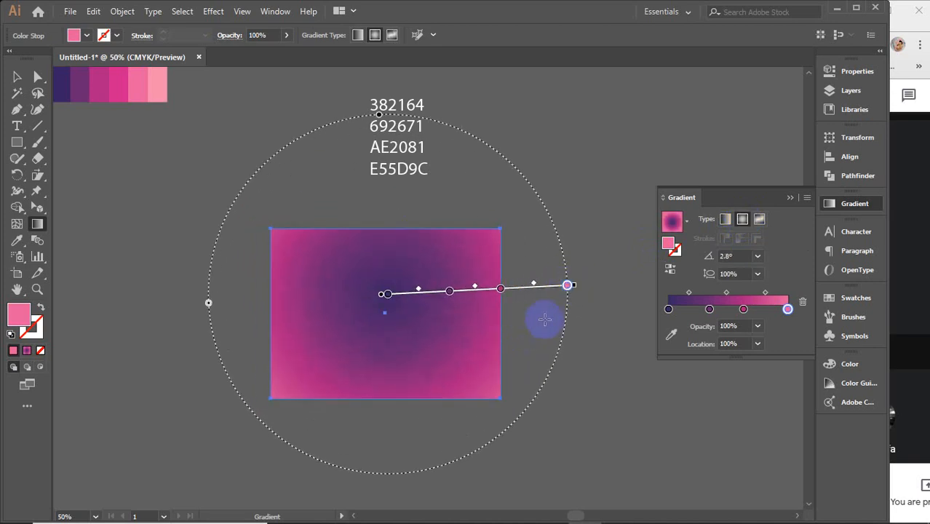
left_click_drag(545, 320, 219, 333)
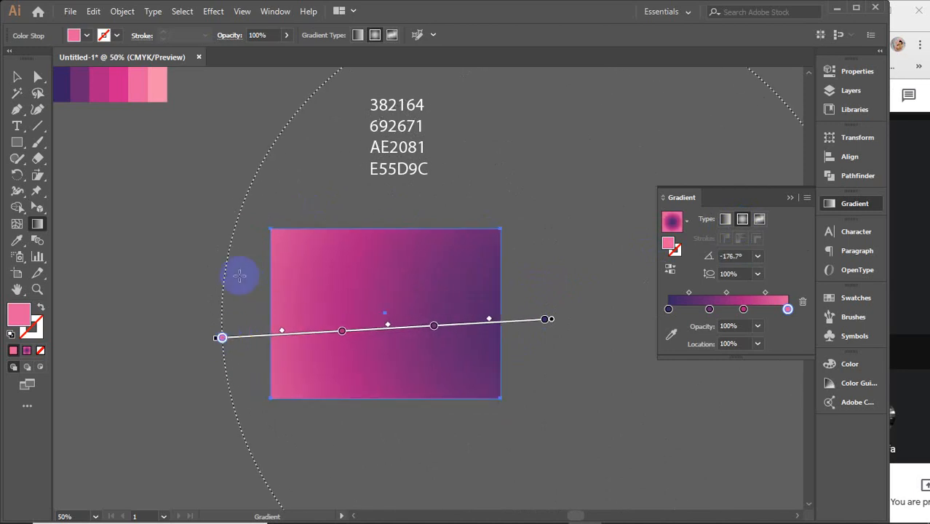
left_click_drag(241, 272, 499, 291)
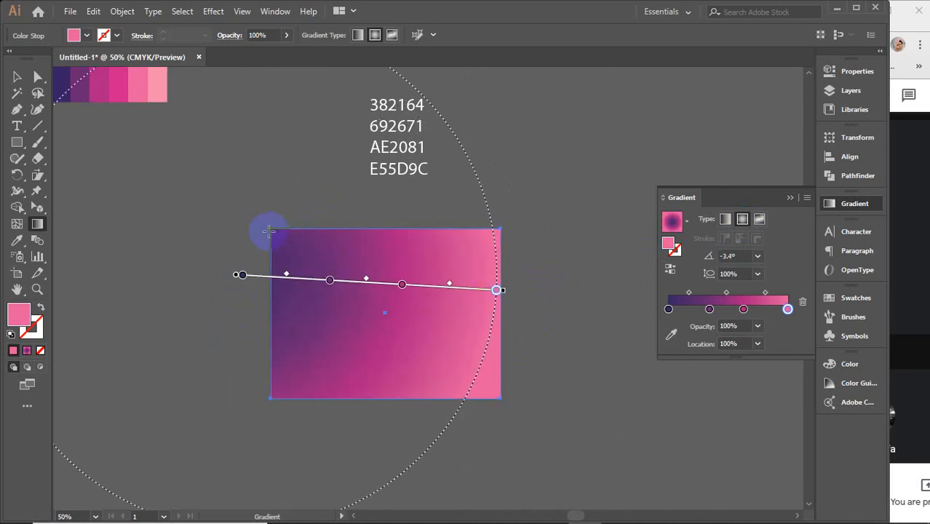
Step: Redraw the radial gradient diagonally in both directions, then at about 7°, and move its origin to the rectangle's centre
left_click_drag(267, 229, 480, 358)
left_click_drag(515, 334, 293, 420)
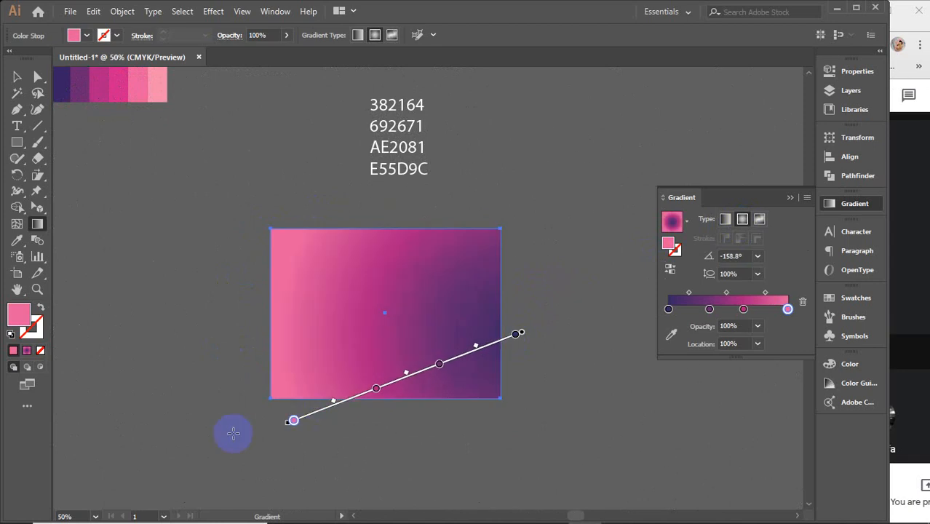
left_click_drag(318, 315, 455, 297)
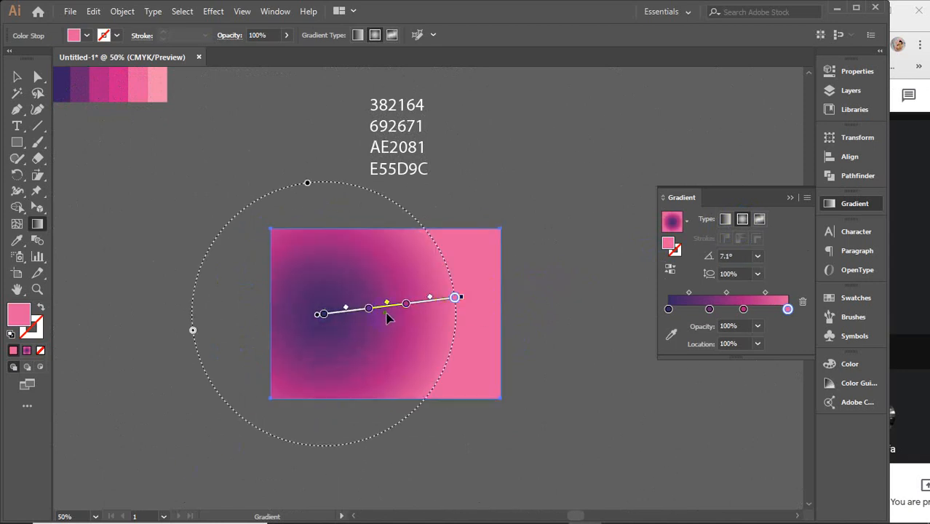
left_click_drag(388, 318, 455, 318)
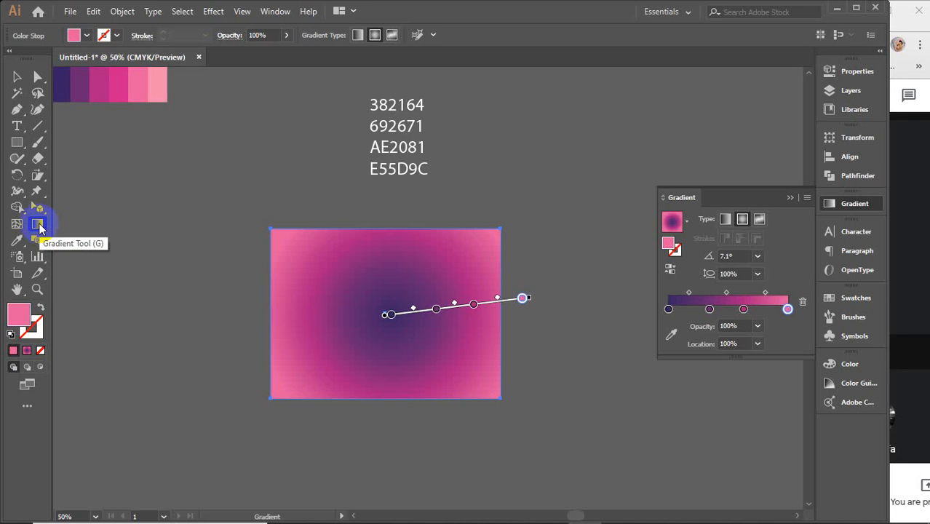
Step: Select the gradient's 0% stop and redraw the radial gradient with the Gradient tool, ending corner to corner at about -35°
left_click(17, 76)
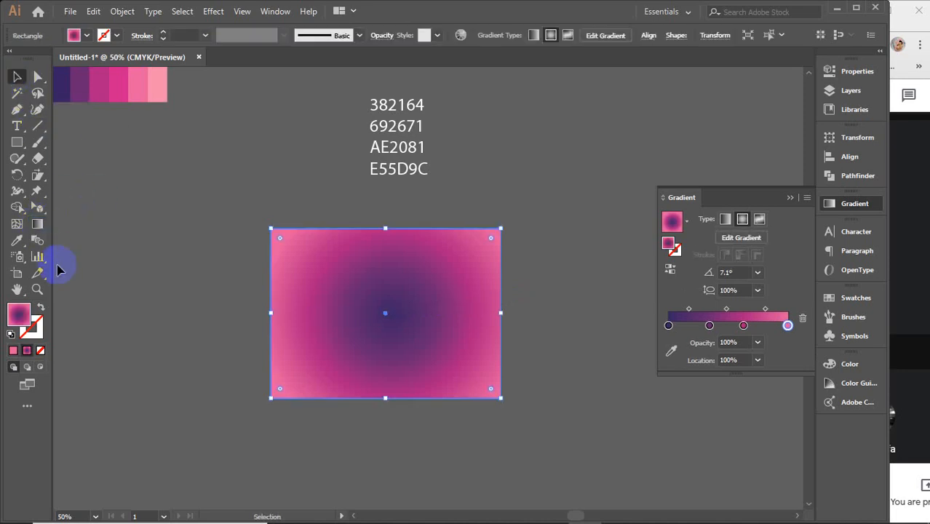
left_click(678, 327)
left_click_drag(678, 327, 663, 331)
left_click(669, 327)
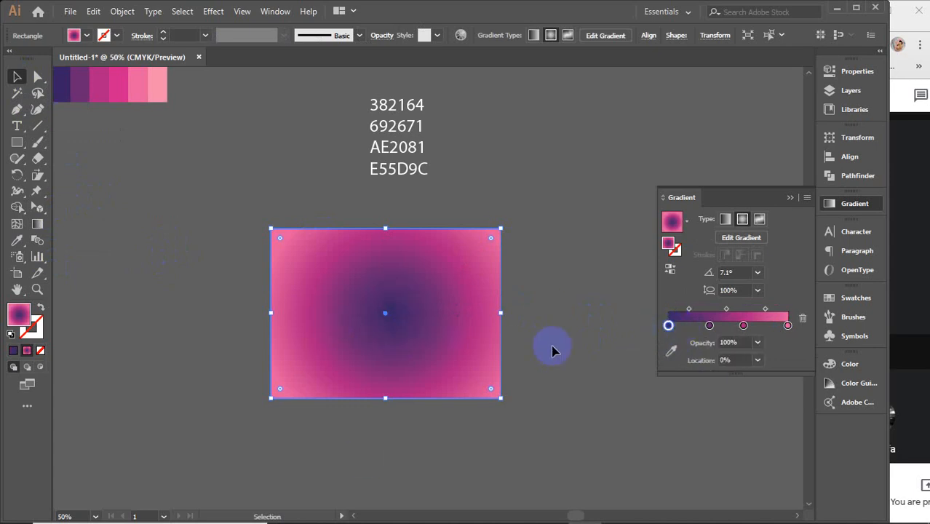
left_click(37, 230)
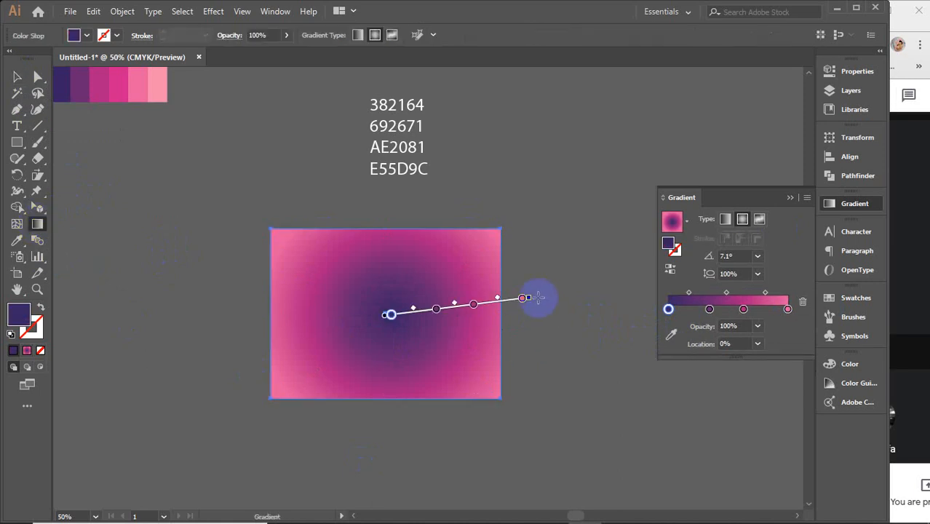
left_click_drag(298, 257, 531, 401)
left_click_drag(528, 246, 200, 391)
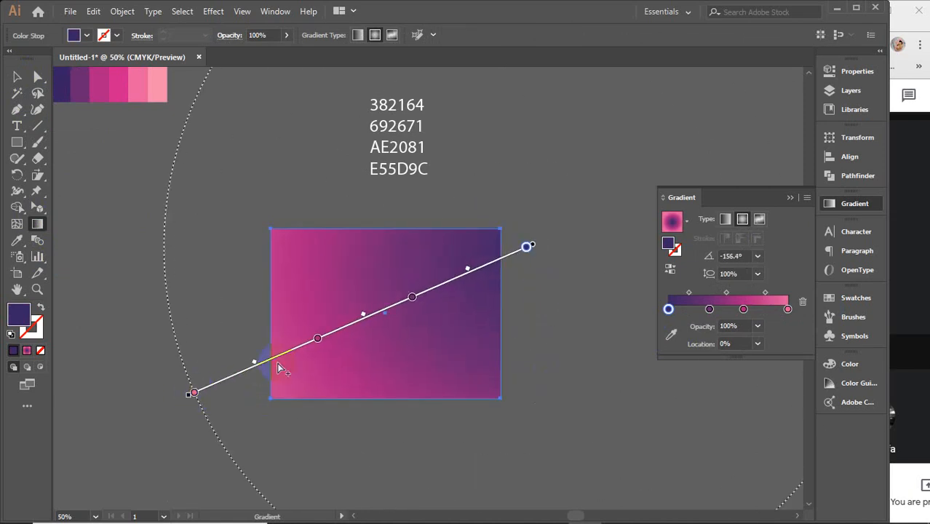
left_click_drag(265, 230, 502, 399)
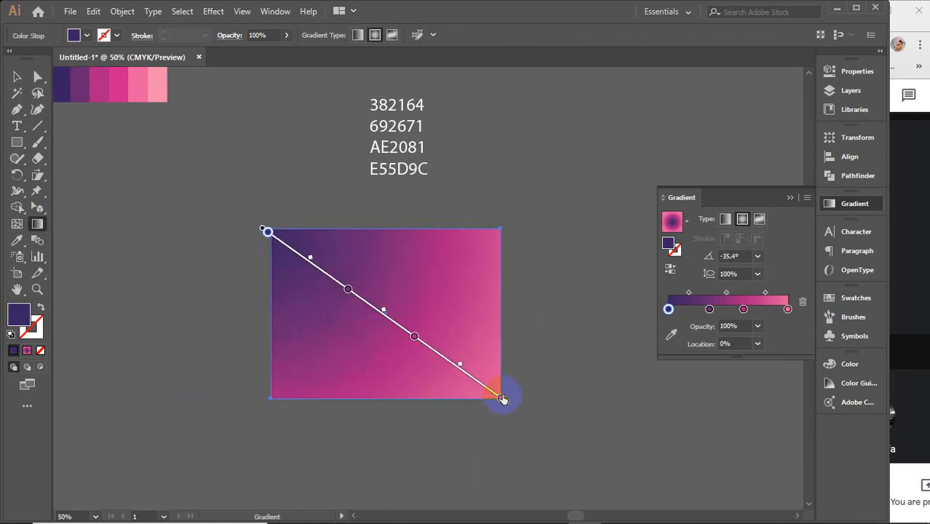
Step: Try the Linear and Radial types again on the rectangle, then change its gradient to Freeform with points
left_click(725, 226)
left_click(743, 219)
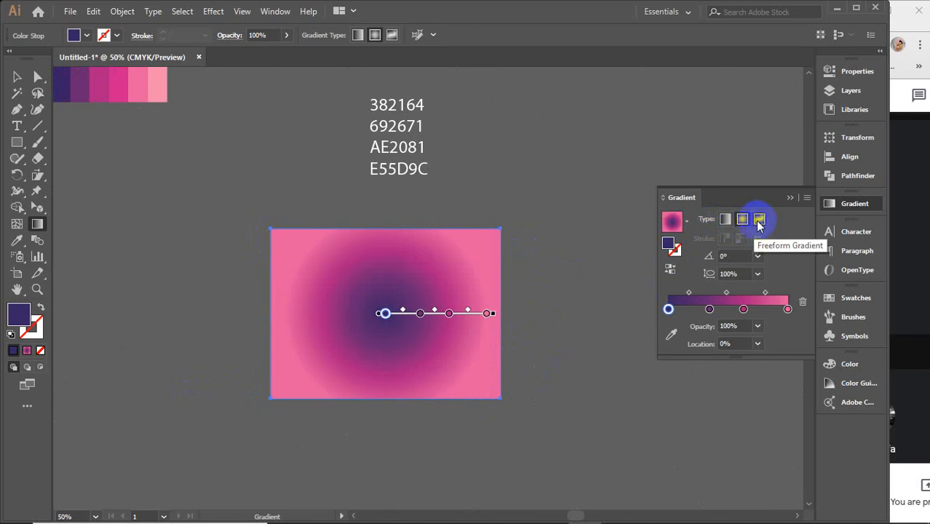
left_click(759, 220)
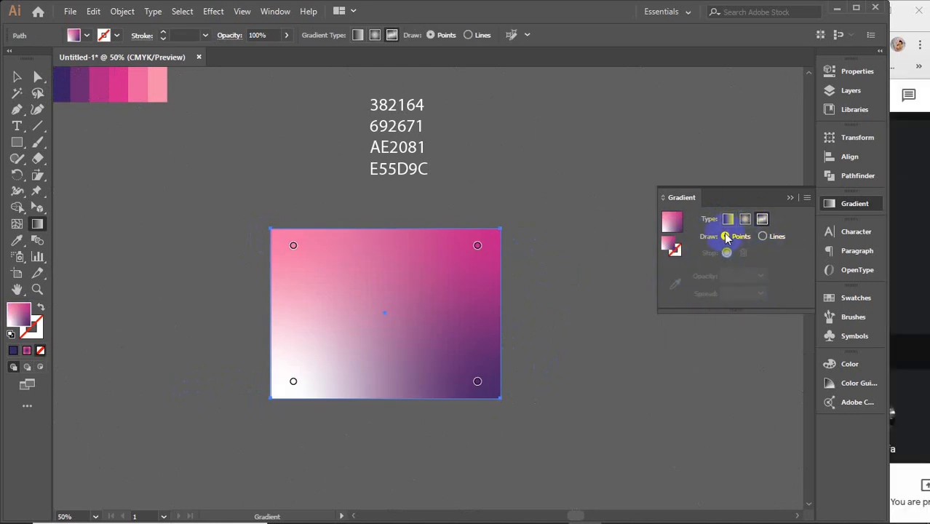
Step: Switch to the Google Meet window and open the list of people in the call
left_click(901, 193)
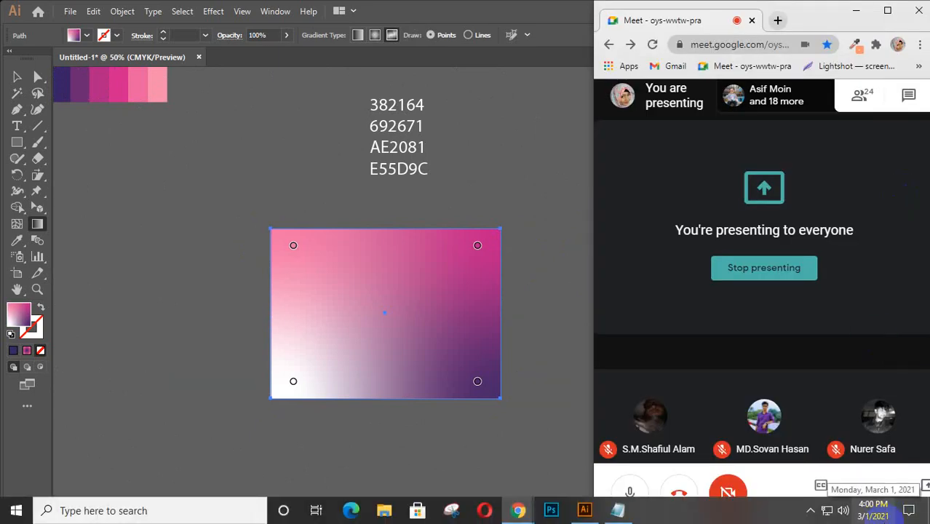
left_click(861, 96)
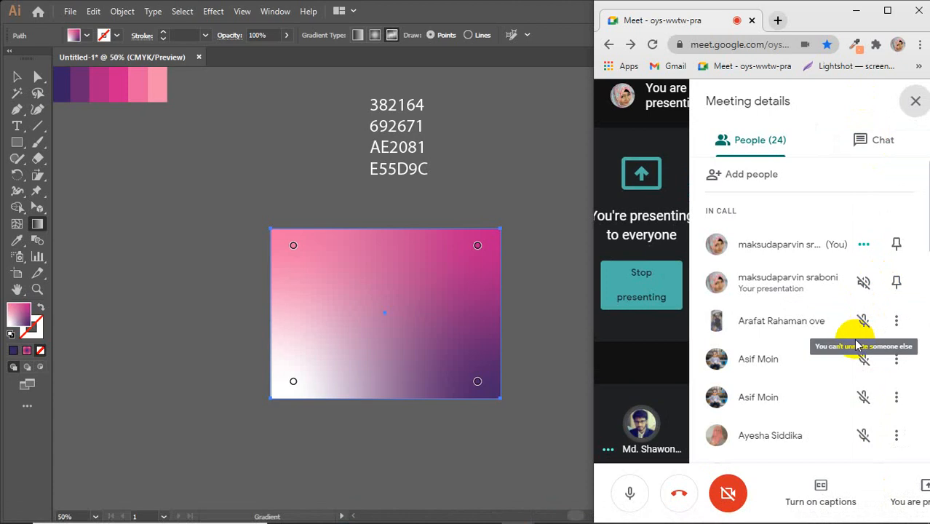
Step: Look through the list of people in the Meet call and close it
scroll(856, 342, "down", 2)
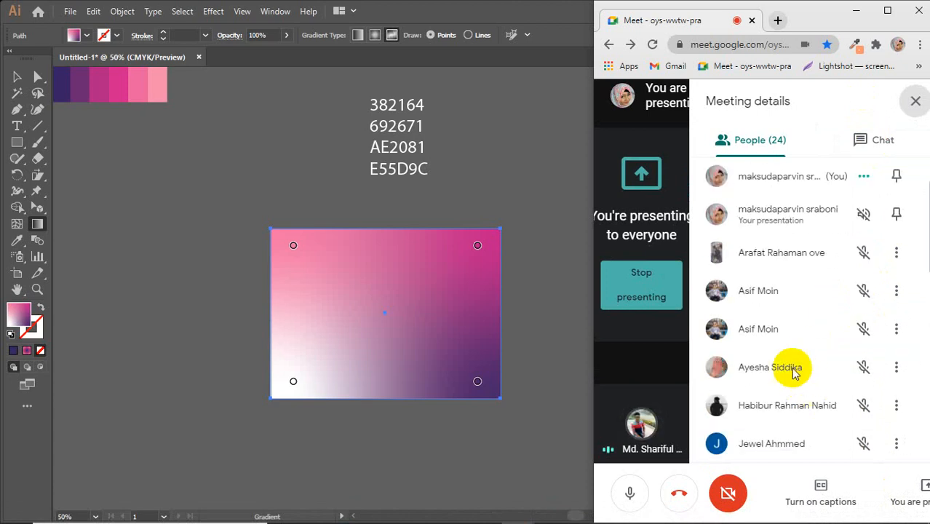
scroll(795, 372, "down", 3)
scroll(795, 371, "down", 4)
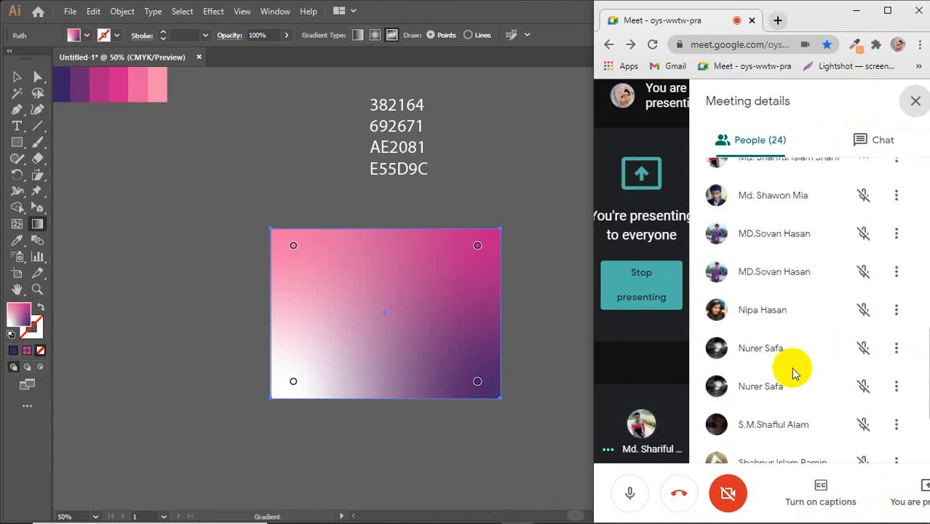
scroll(795, 372, "down", 2)
scroll(795, 371, "up", 8)
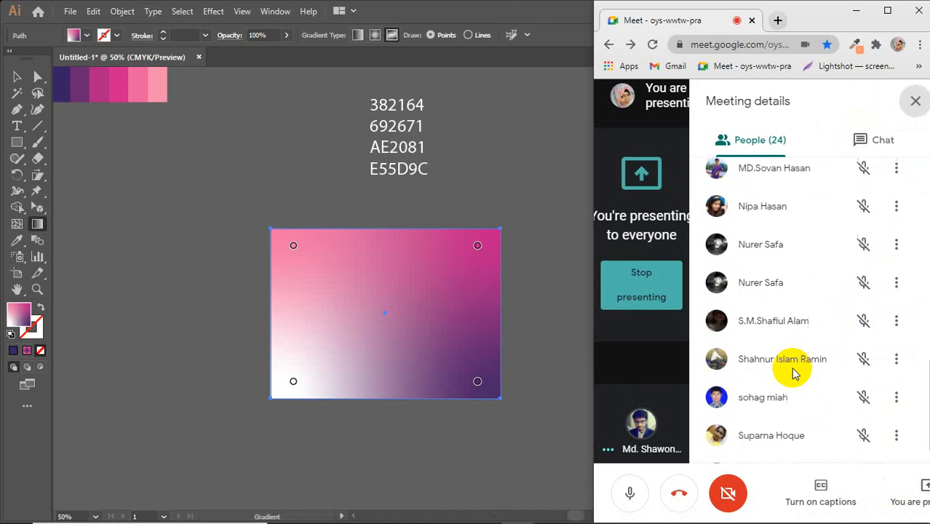
left_click(916, 103)
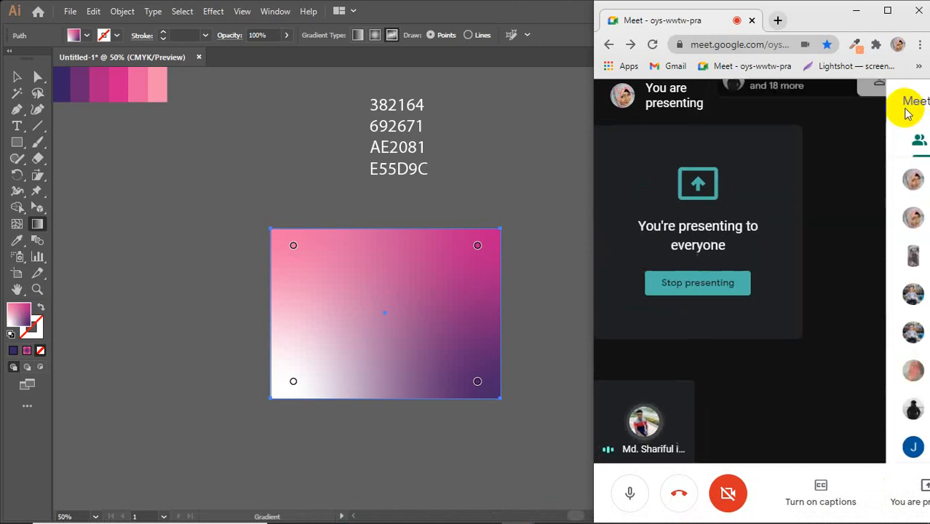
Step: Switch back to Illustrator and, with the freeform gradient drawn as Points, add three colour points inside the rectangle
left_click(550, 260)
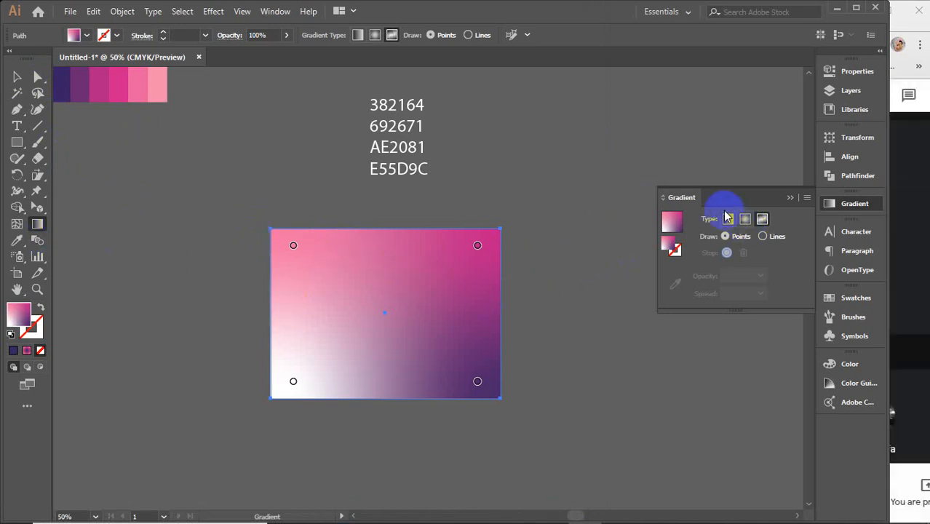
left_click(725, 238)
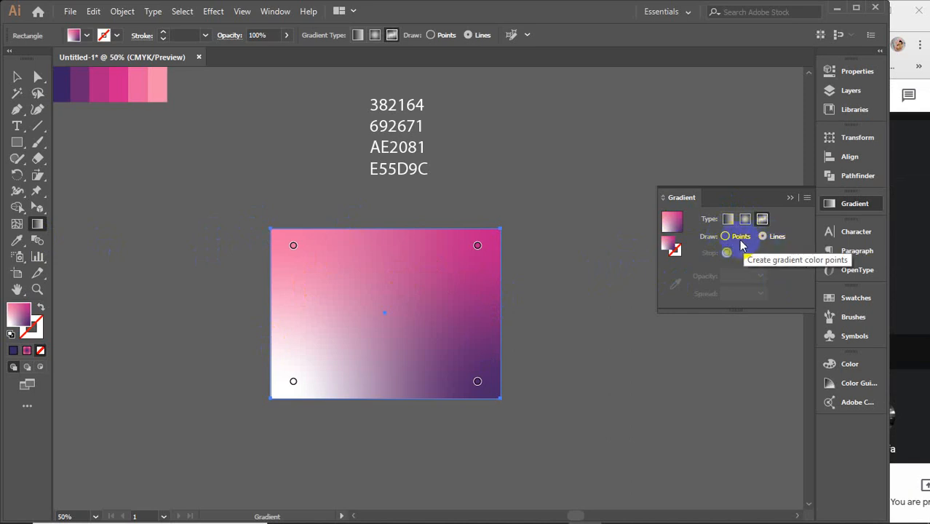
left_click(724, 237)
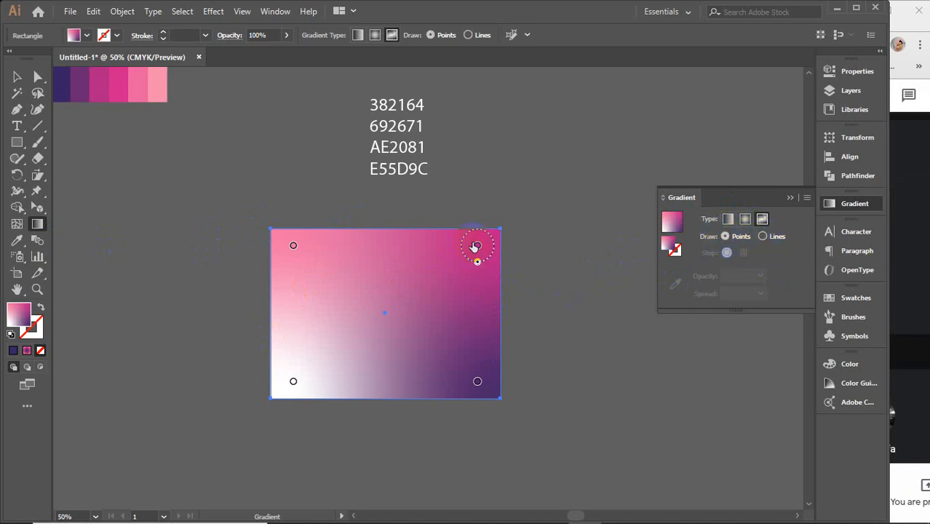
left_click(363, 292)
left_click(465, 316)
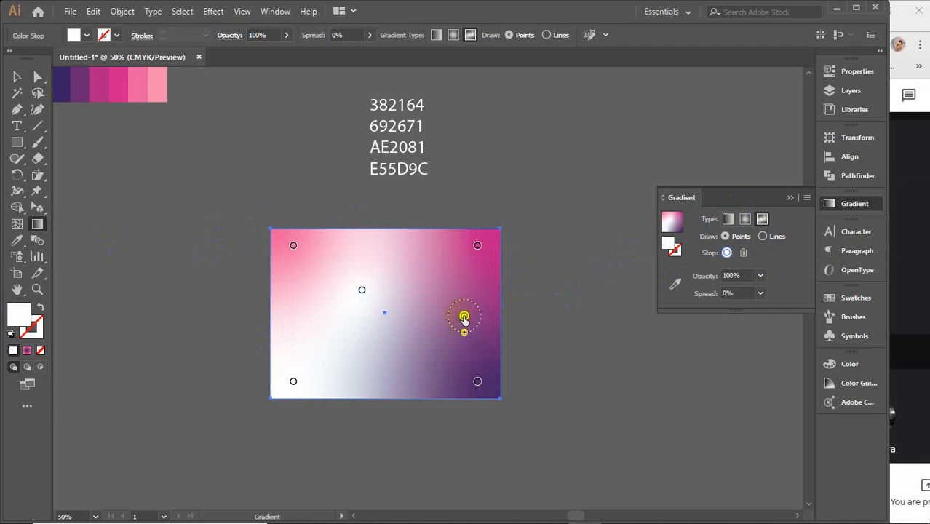
left_click(359, 375)
left_click(301, 317)
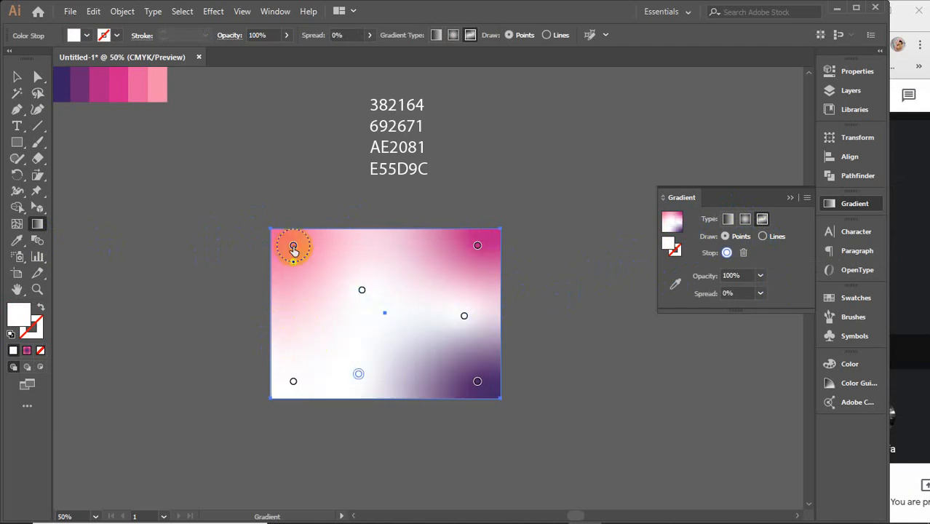
Step: Sample the palette's second-lightest pink for the freeform gradient point in the rectangle's upper-left corner
left_click(293, 246)
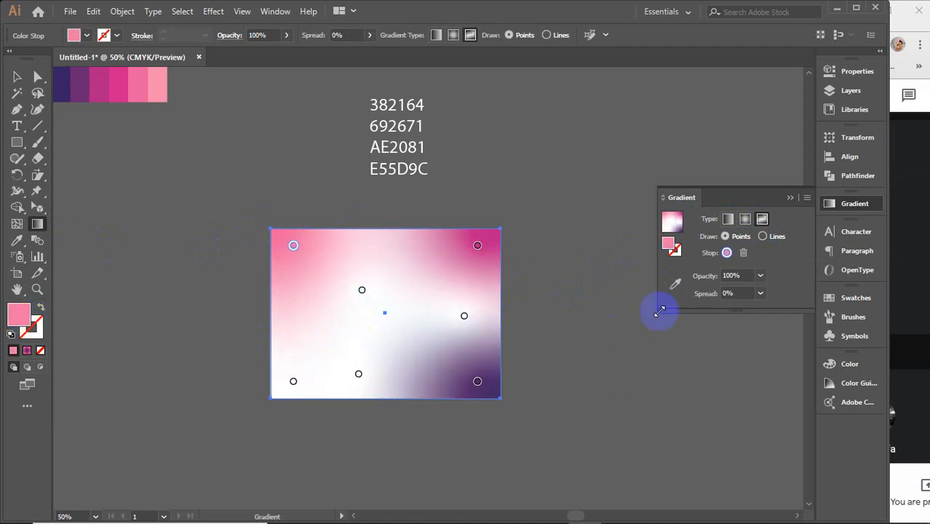
left_click(675, 283)
scroll(291, 297, "up", 3)
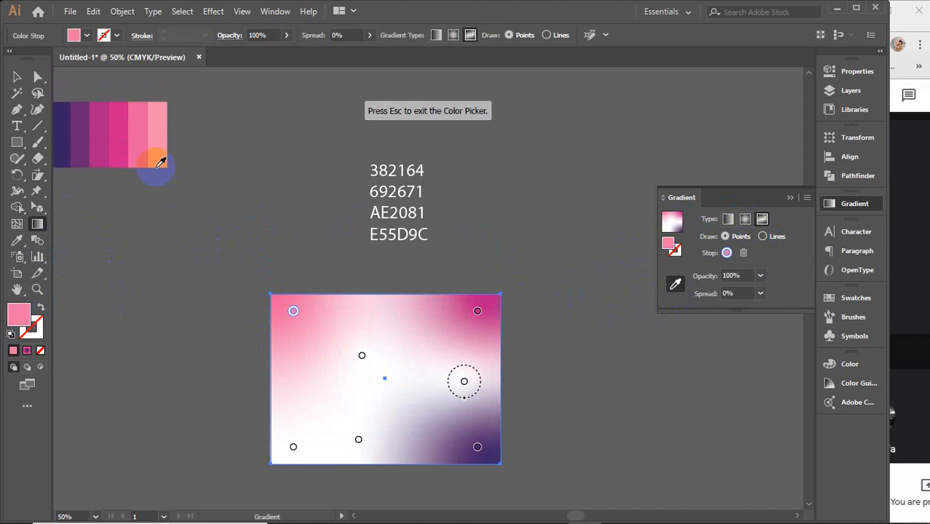
left_click(131, 135)
left_click(134, 132)
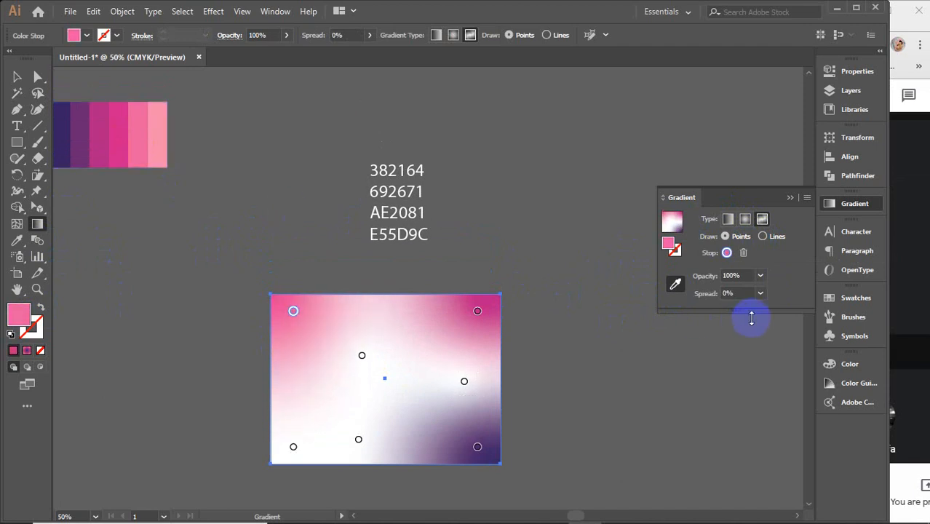
left_click(676, 284)
Step: Recolour the gradient point in the rectangle's upper-left corner to the vivid pink-red ff0068
left_click(293, 310)
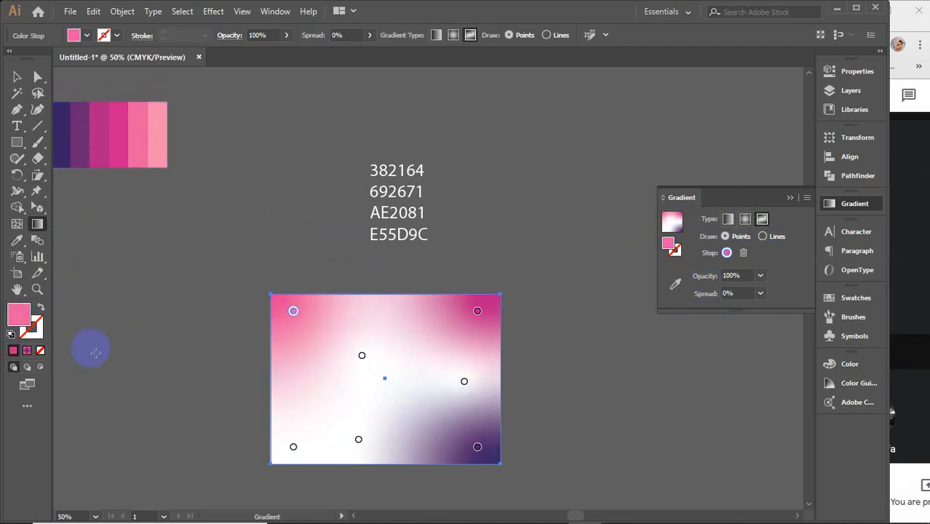
left_click(19, 320)
double_click(20, 323)
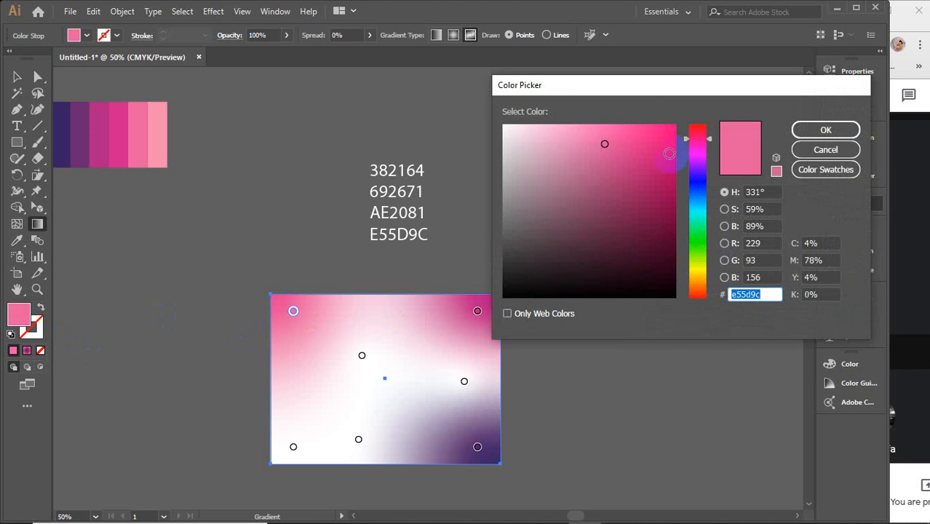
left_click_drag(669, 153, 684, 112)
left_click(697, 137)
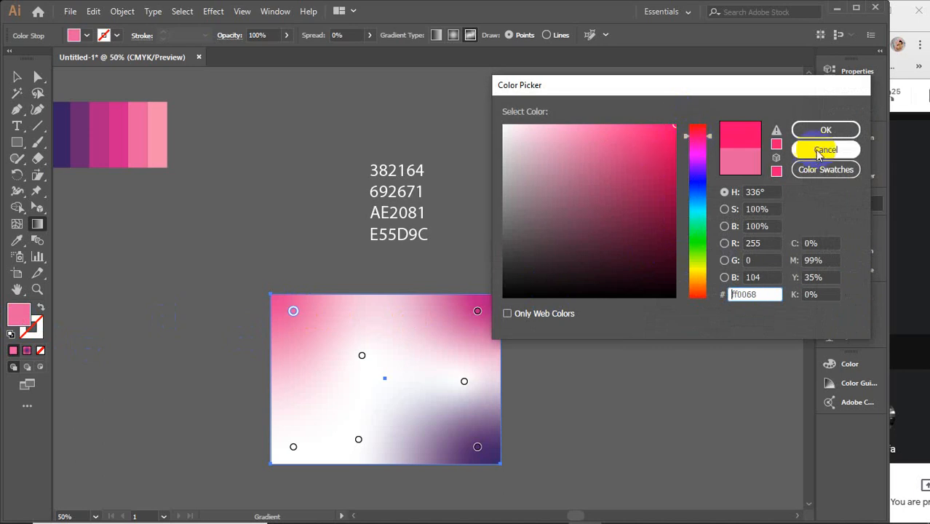
left_click(825, 129)
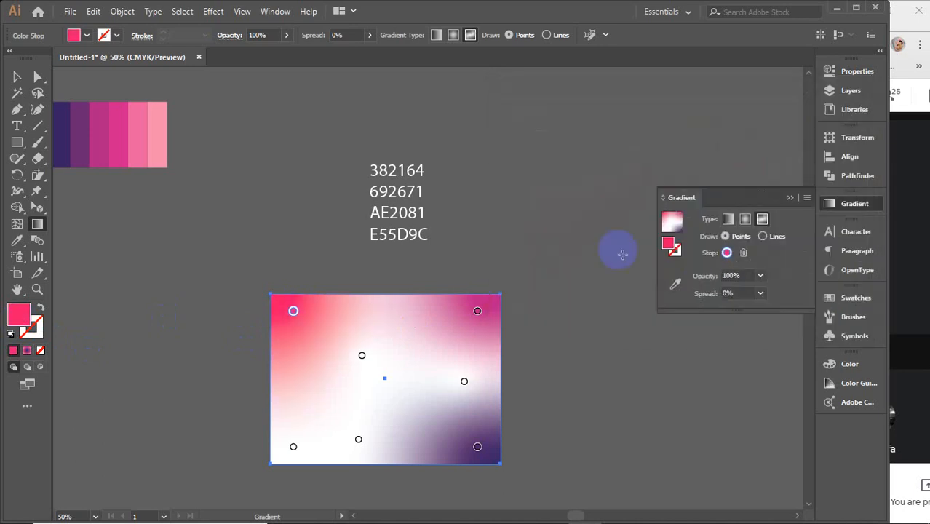
Step: Recolour the gradient point in the rectangle's upper-right corner to the teal 25bfbb
left_click(477, 313)
double_click(19, 314)
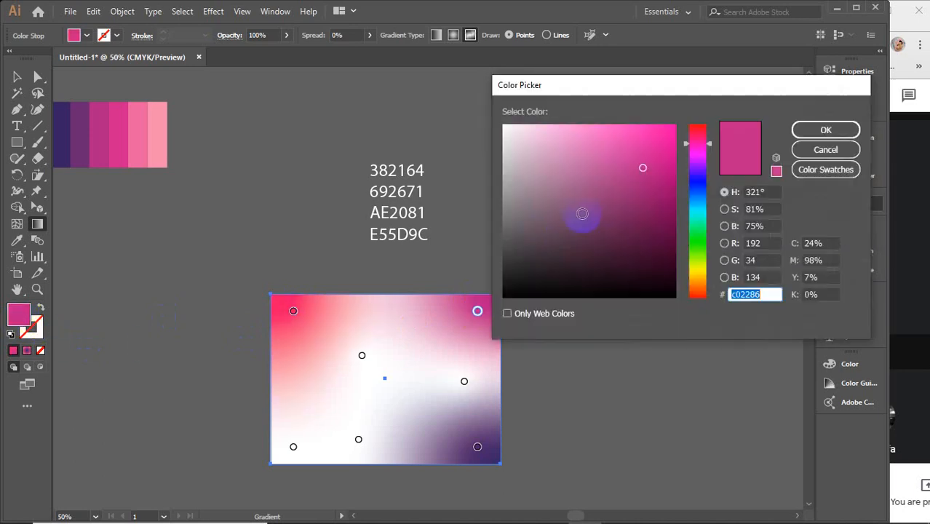
left_click_drag(697, 225, 697, 211)
left_click(800, 129)
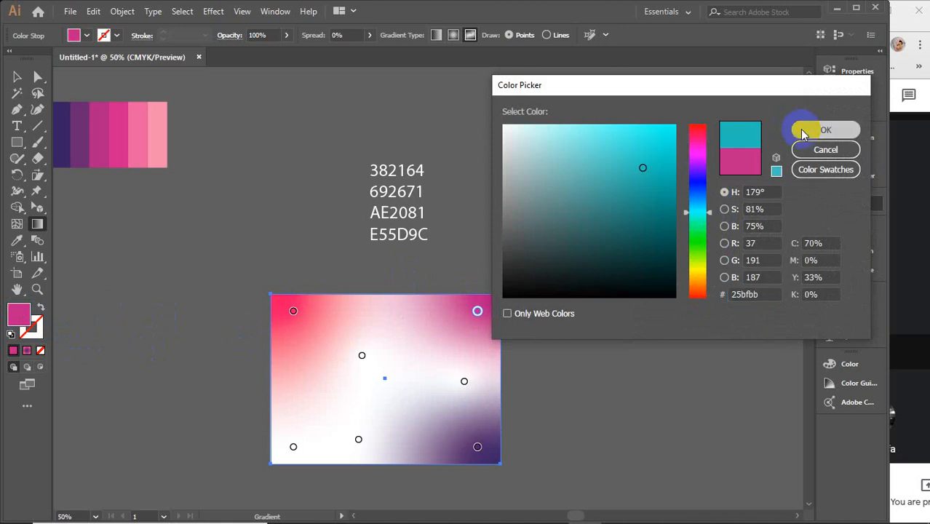
Step: Recolour the white gradient point just above and left of the rectangle's centre to dark blue
left_click(362, 357)
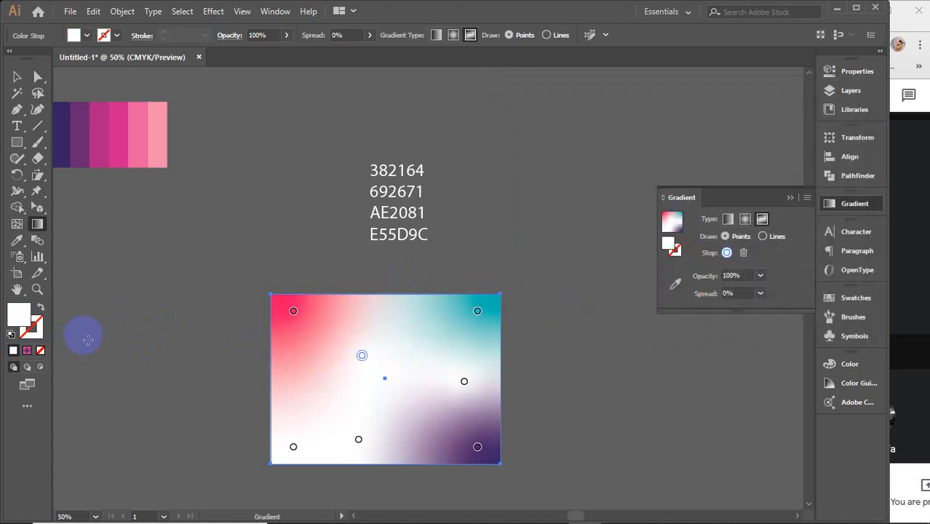
double_click(19, 314)
left_click(636, 226)
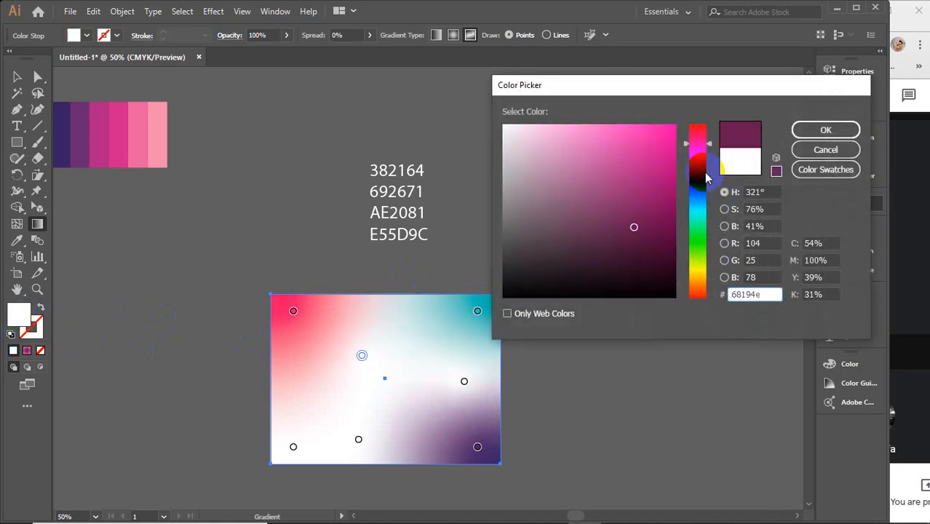
left_click_drag(698, 176, 699, 186)
left_click(825, 130)
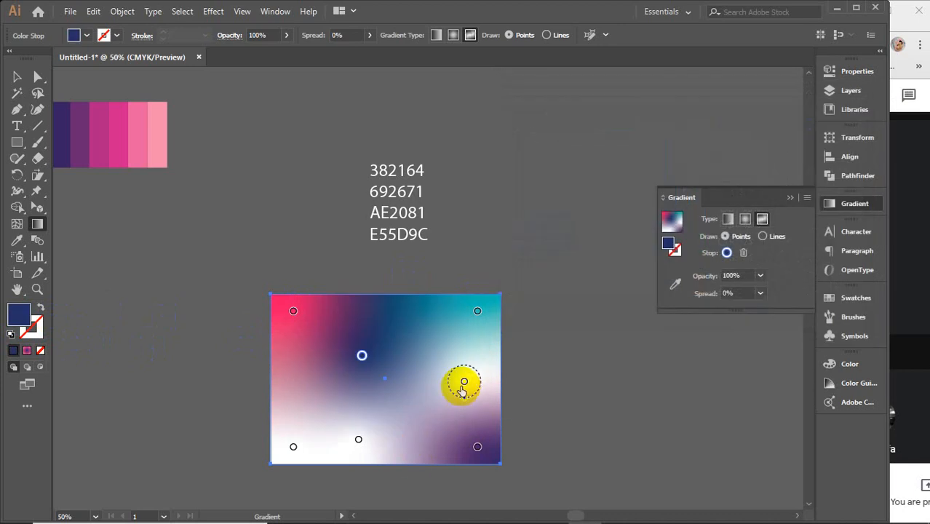
Step: Recolour the white gradient point near the middle of the rectangle's right edge to the yellow bcb128
left_click(464, 381)
double_click(19, 321)
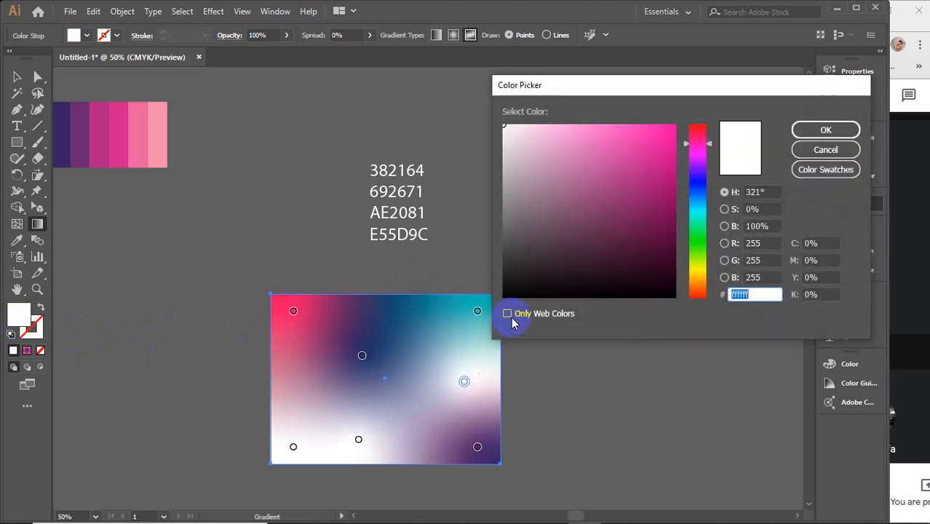
left_click(698, 271)
left_click(640, 169)
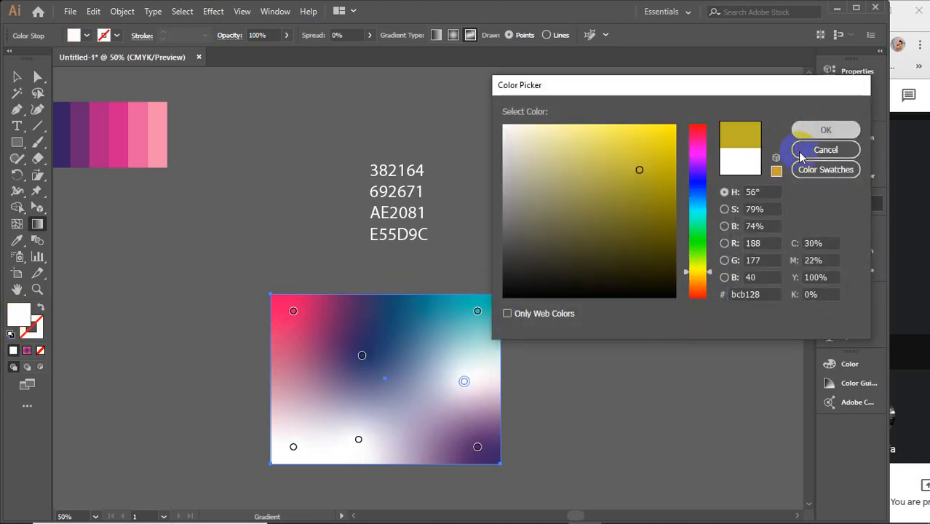
left_click(801, 130)
Step: Recolour the gradient point in the rectangle's lower-right corner to a bright green
left_click(477, 447)
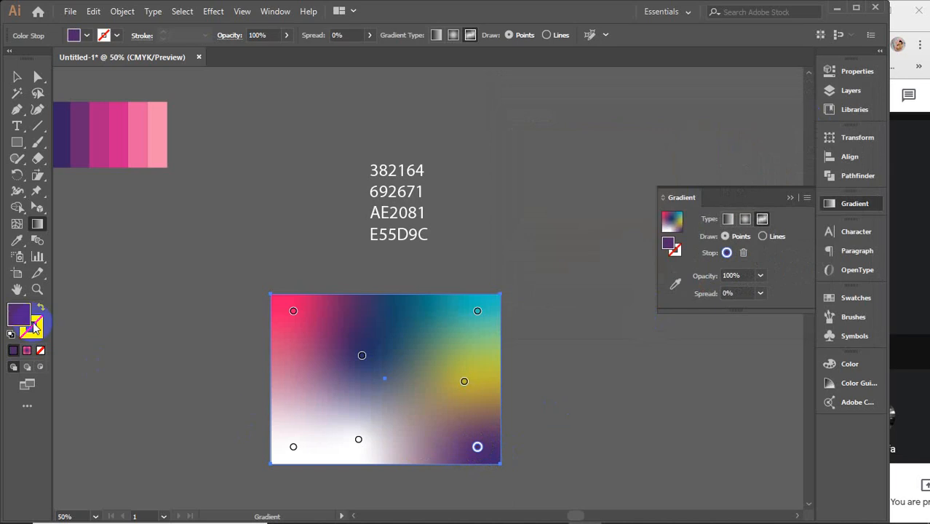
double_click(19, 315)
left_click(542, 201)
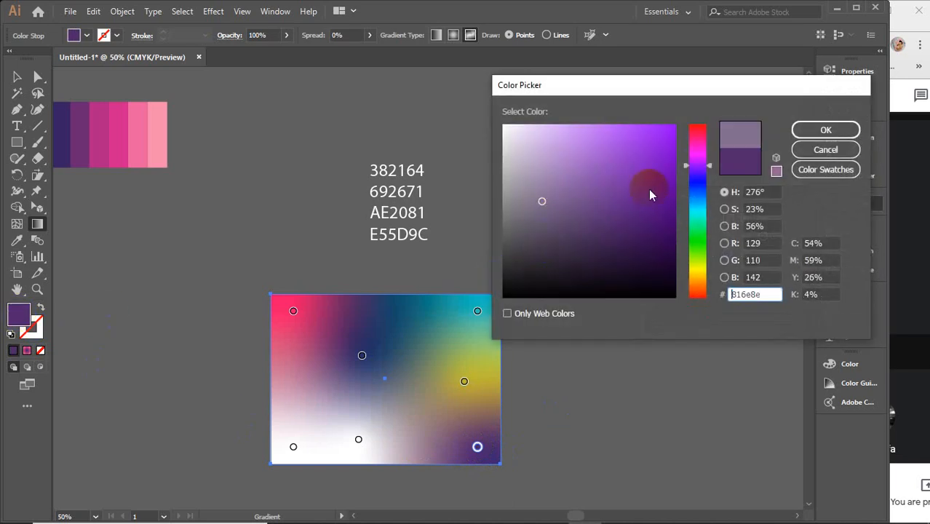
left_click(697, 143)
left_click(691, 255)
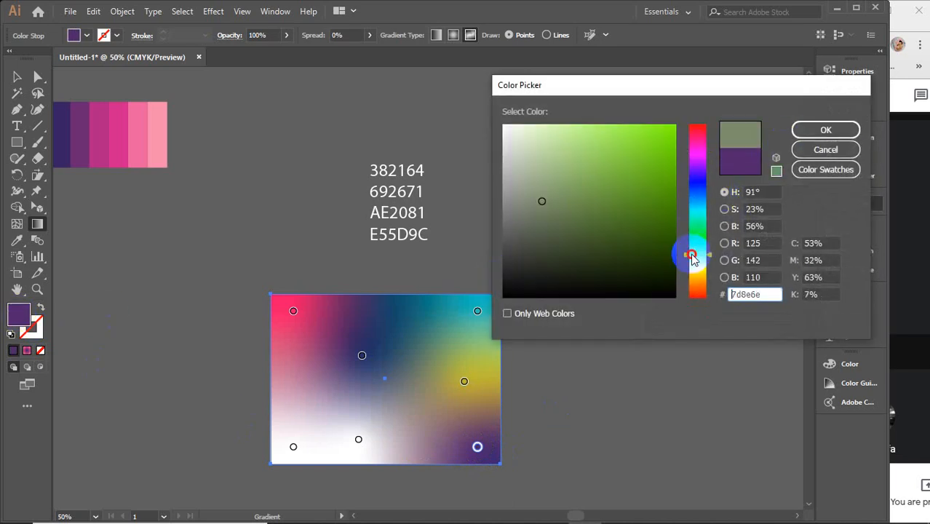
left_click(652, 145)
left_click(826, 130)
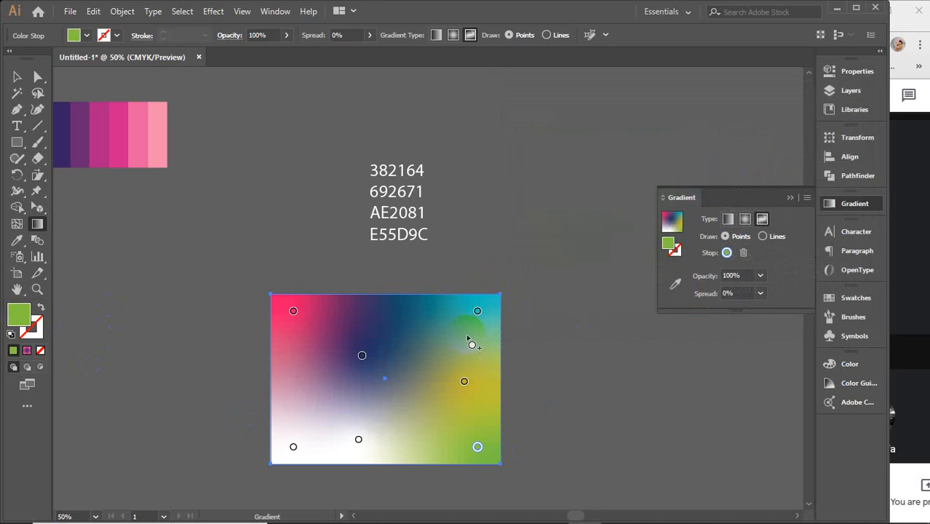
Step: Set the freeform gradient to Lines and draw a curved line from the lower middle point through two new stops, ending near the centre
left_click(358, 439)
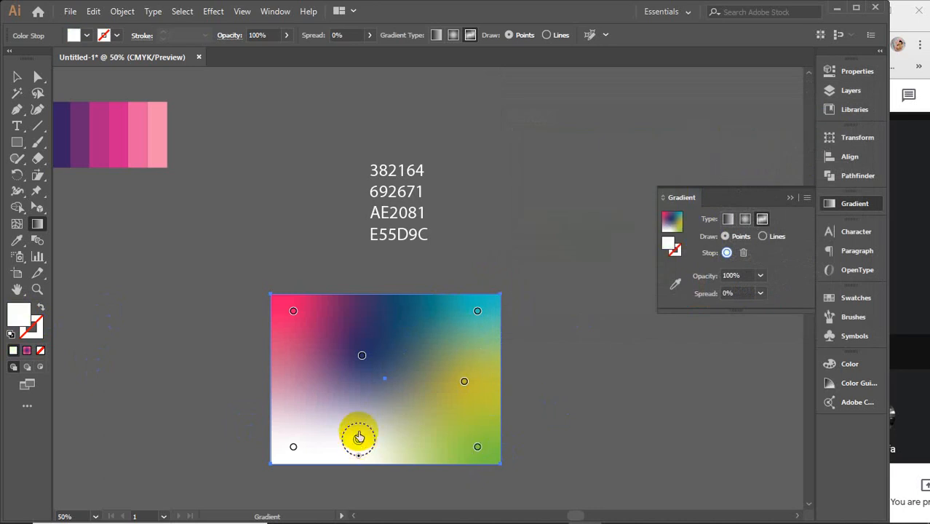
left_click(762, 236)
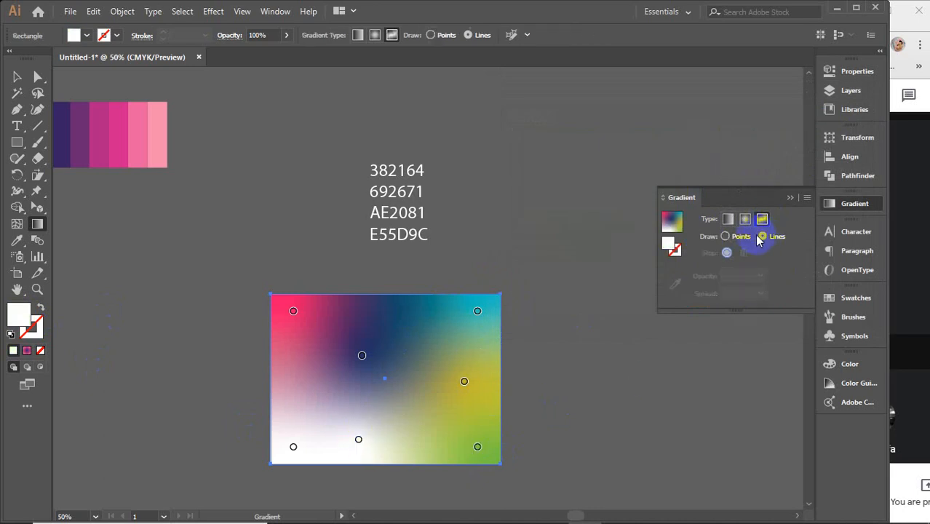
left_click(359, 440)
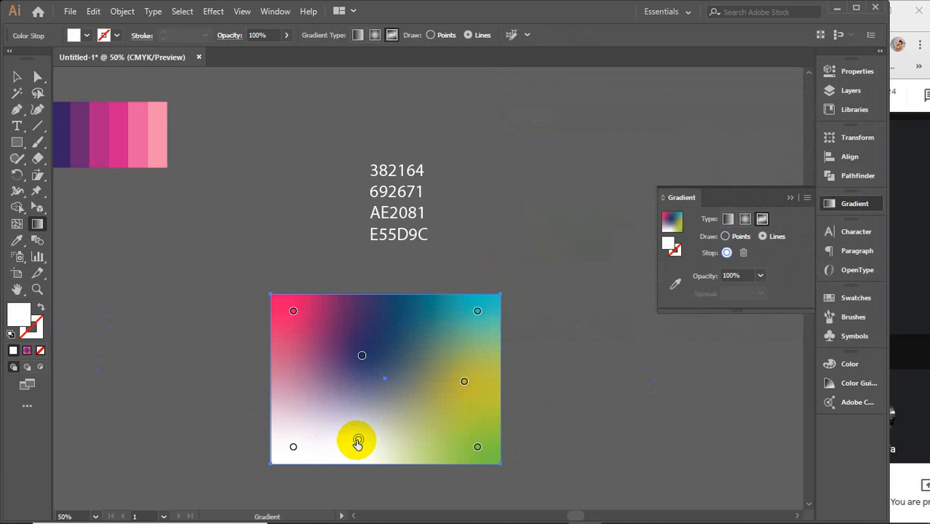
left_click(308, 390)
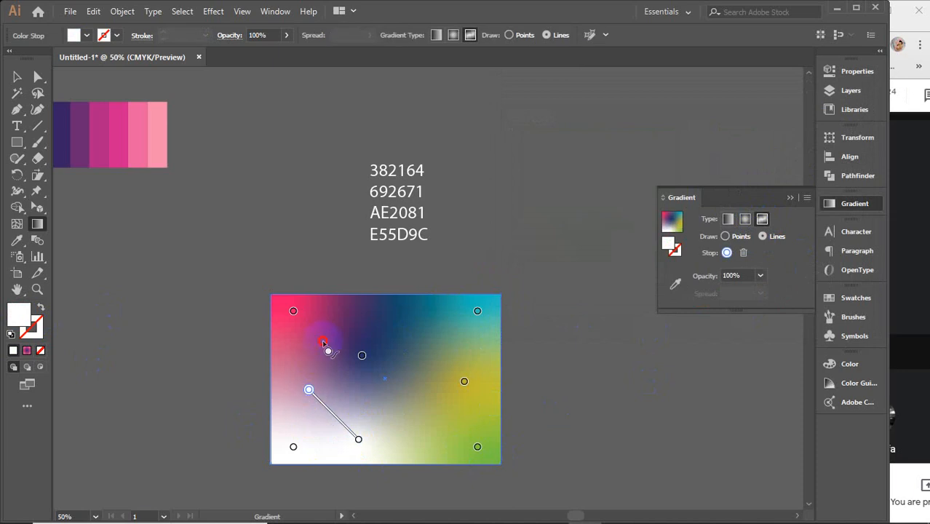
left_click(405, 385)
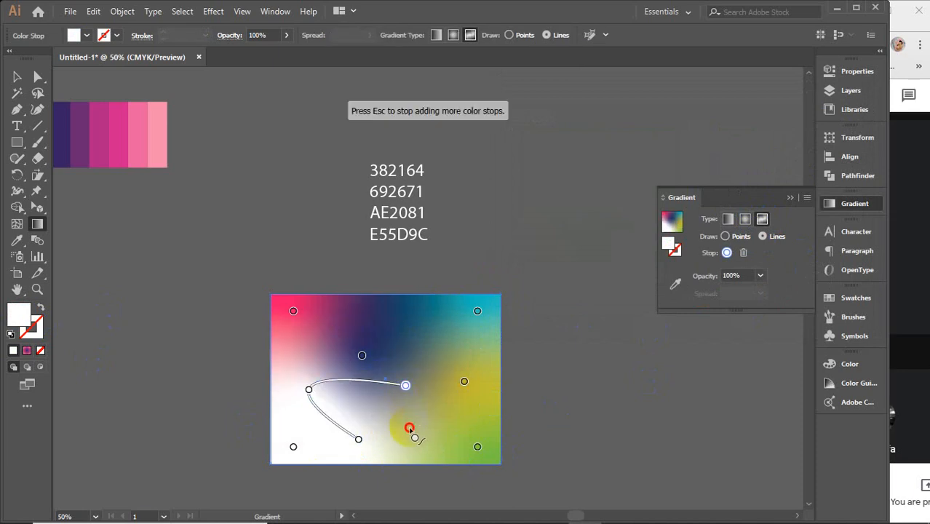
key("Escape")
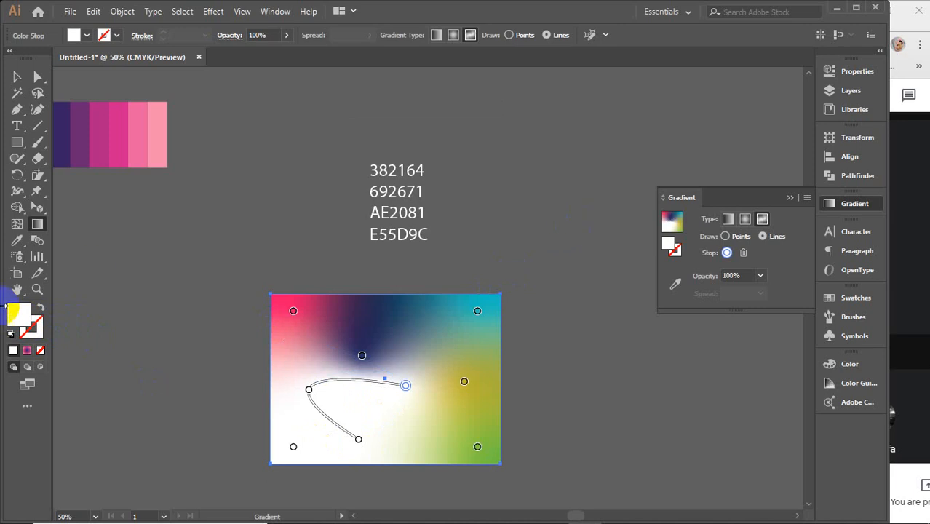
Step: Recolour the end stop of the curved gradient line, near the rectangle's centre, to the purple 6f319b
double_click(22, 322)
type("692671")
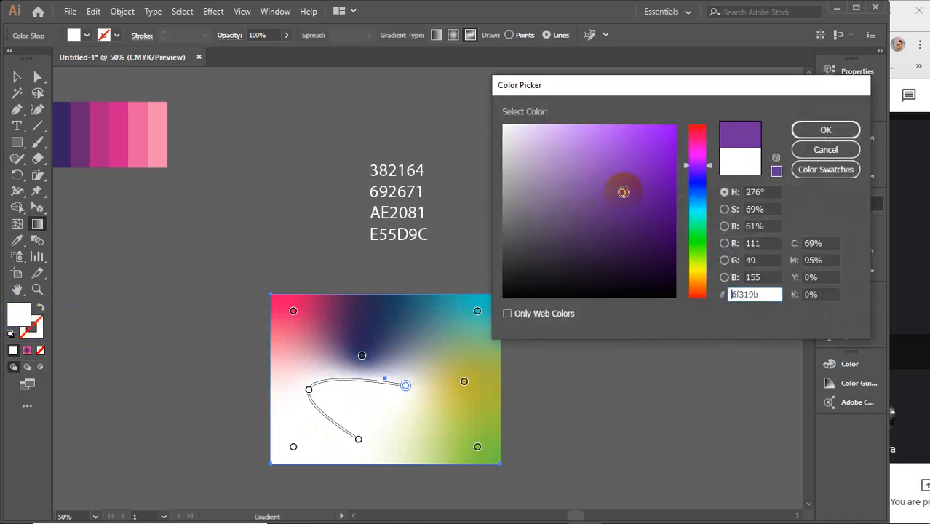
left_click(825, 126)
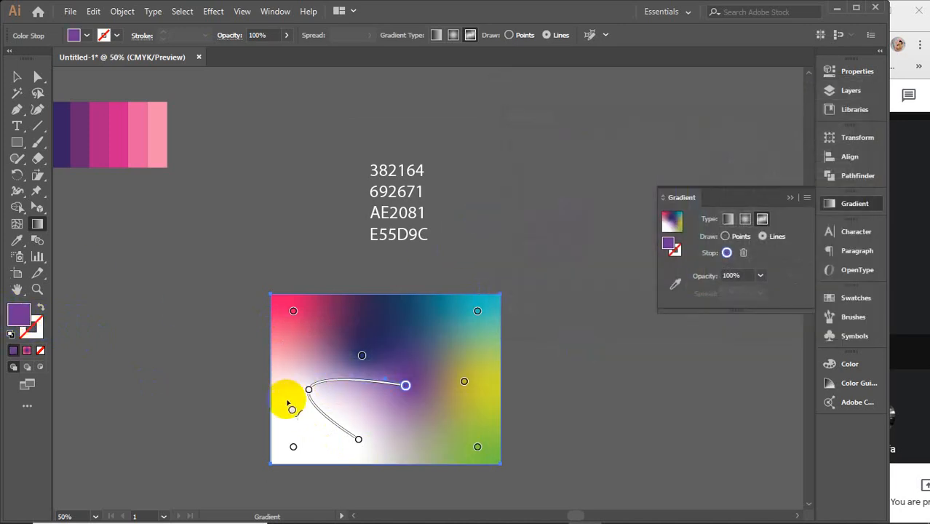
Step: Recolour the stop at the bend of the curved gradient line to a deep pink with a 333° hue
left_click(309, 390)
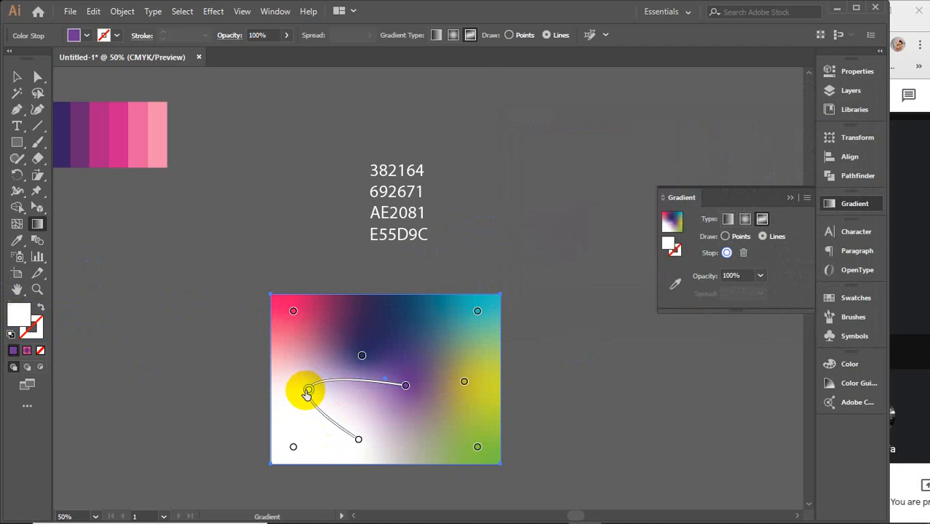
double_click(20, 314)
left_click(697, 139)
left_click(637, 179)
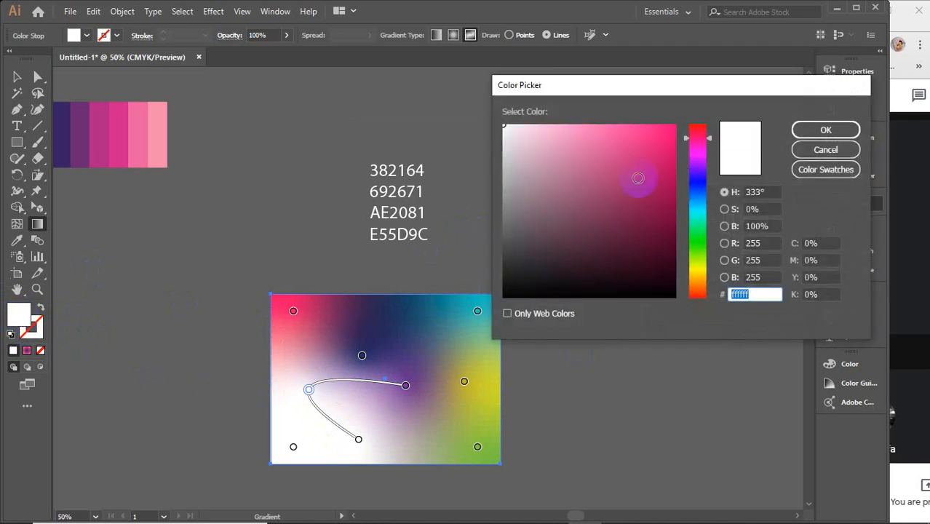
left_click(825, 129)
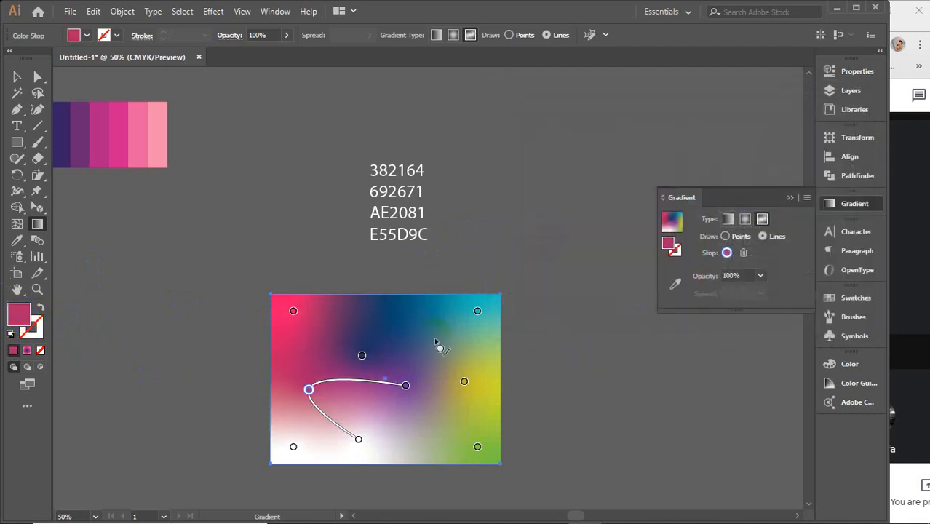
Step: Recolour the gradient point in the rectangle's lower-left corner to a green with a 141° hue, and deselect the rectangle
left_click(294, 447)
double_click(20, 315)
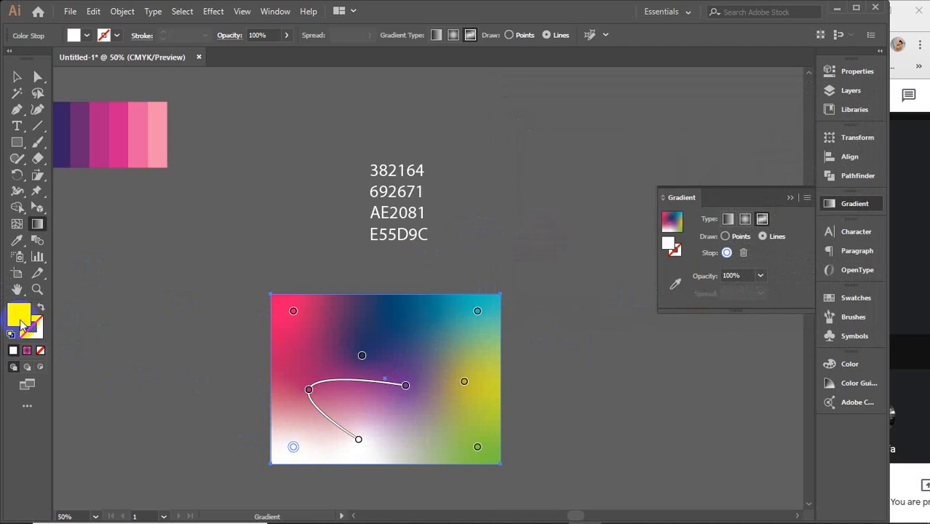
left_click(697, 231)
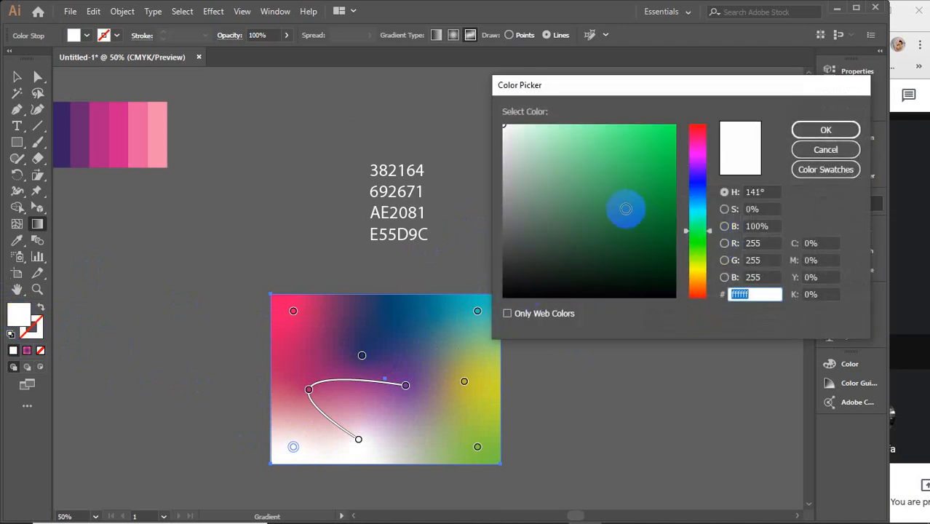
left_click(650, 147)
left_click(825, 131)
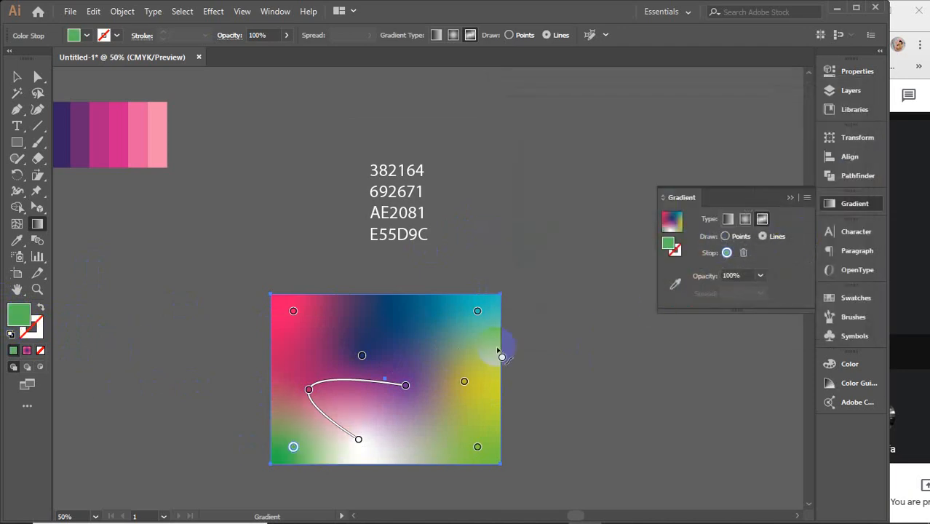
left_click(16, 77)
left_click(513, 196)
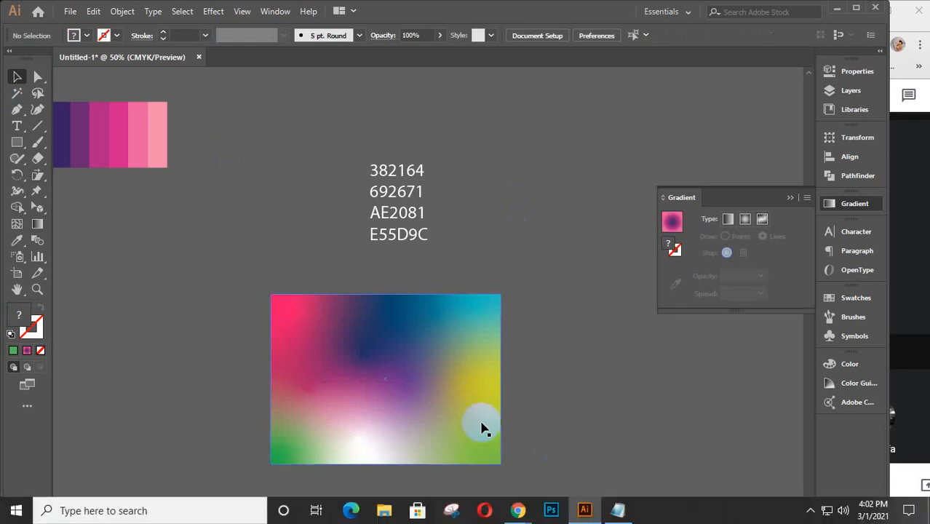
Step: Move the rectangle up to sit just below the hex codes and change its fill to a linear gradient after trying radial
left_click_drag(339, 337, 346, 281)
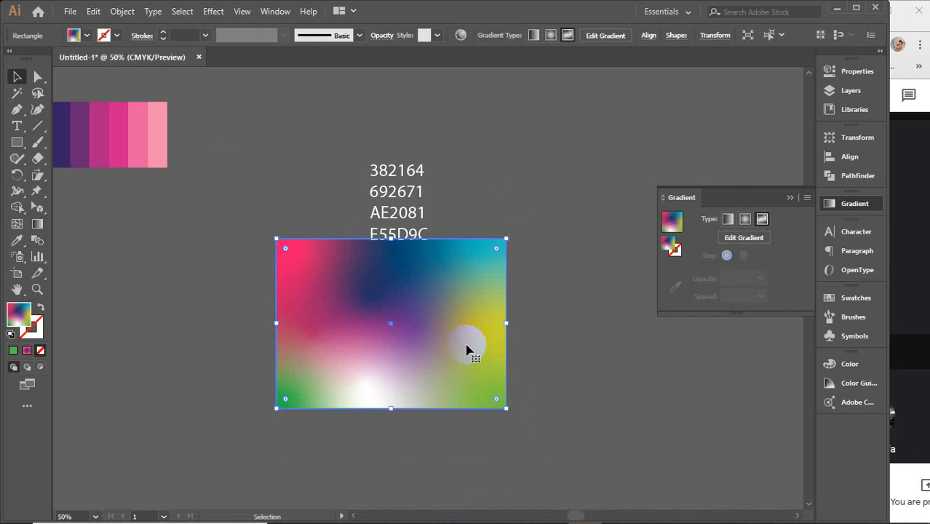
left_click_drag(444, 315, 436, 339)
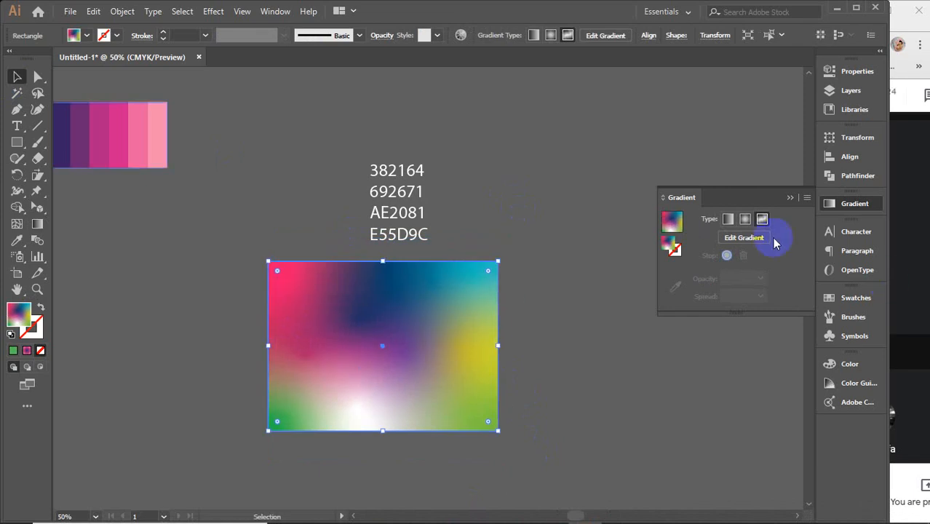
left_click(745, 220)
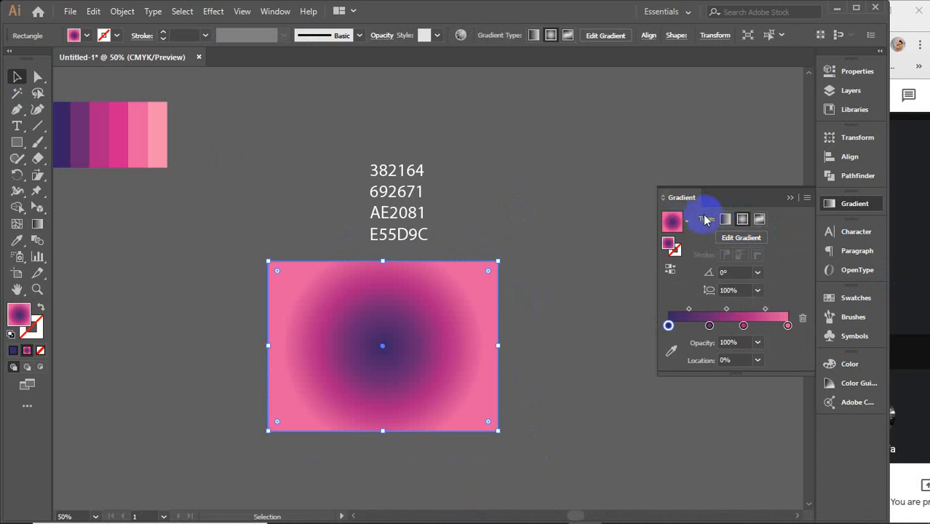
left_click(726, 220)
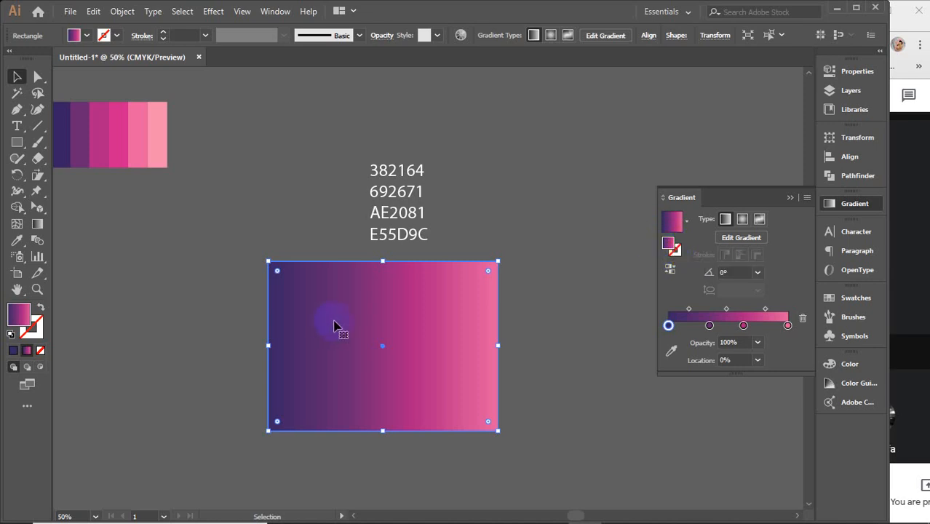
Step: Activate the rectangle's stroke and set its weight to 31 pt
left_click(674, 249)
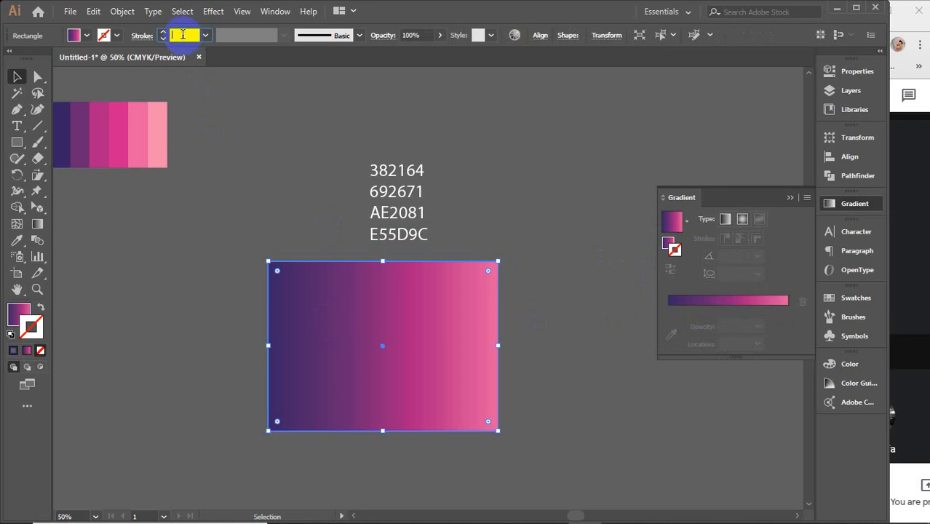
scroll(183, 35, "up", 20)
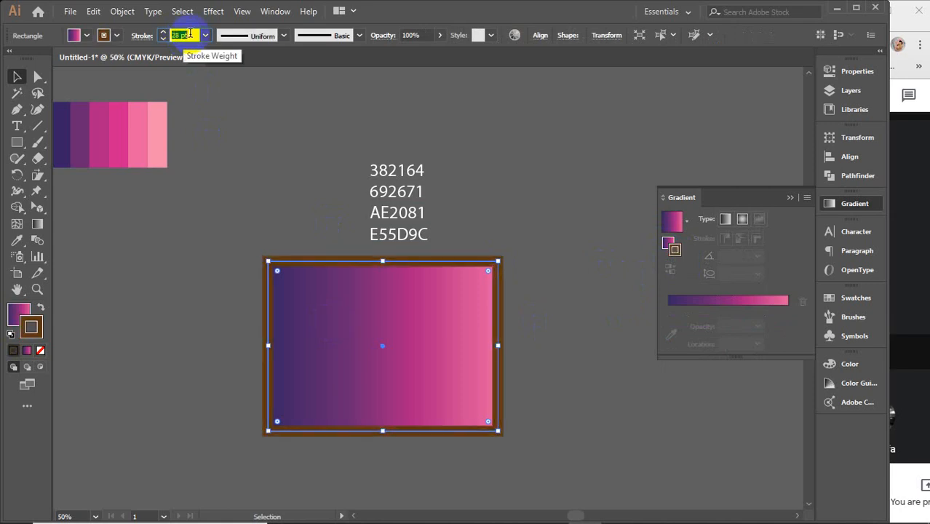
scroll(189, 34, "up", 1)
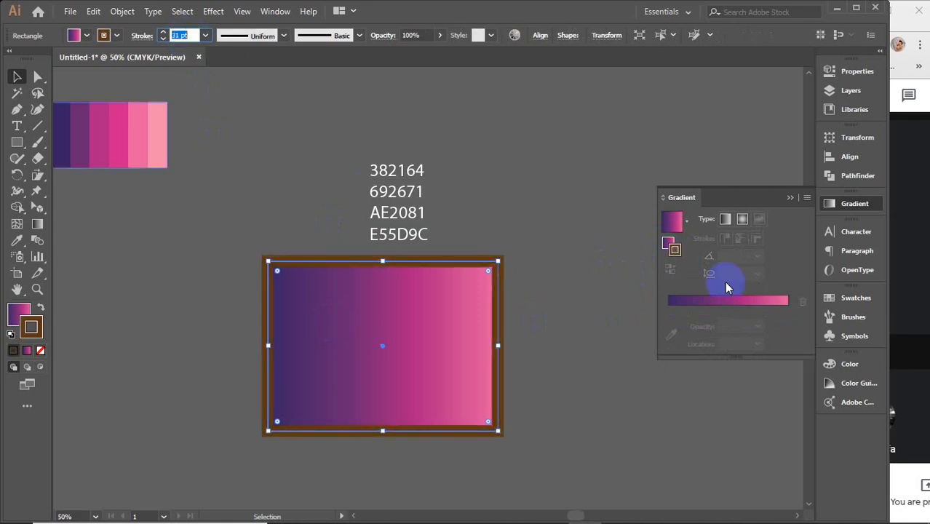
Step: Delete the hex code text above the rectangle
scroll(397, 393, "up", 2)
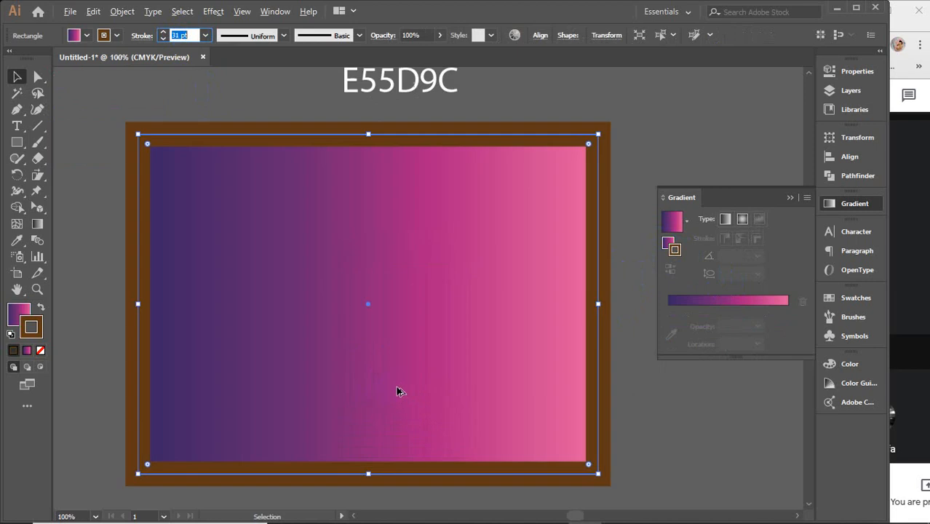
left_click_drag(414, 312, 414, 365)
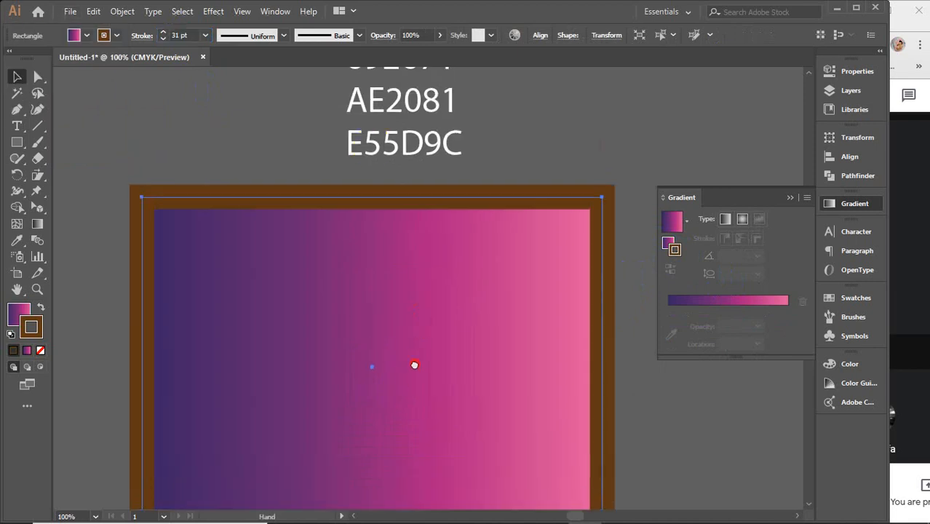
left_click(444, 146)
key("Delete")
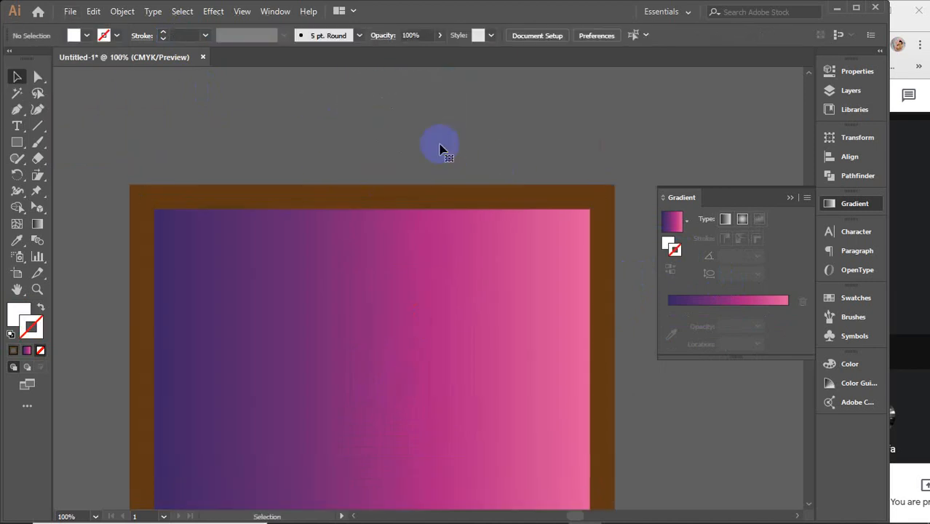
Step: Apply the gradient to the rectangle's stroke, trying the radial type before returning it to linear
left_click(457, 195)
scroll(485, 254, "down", 3)
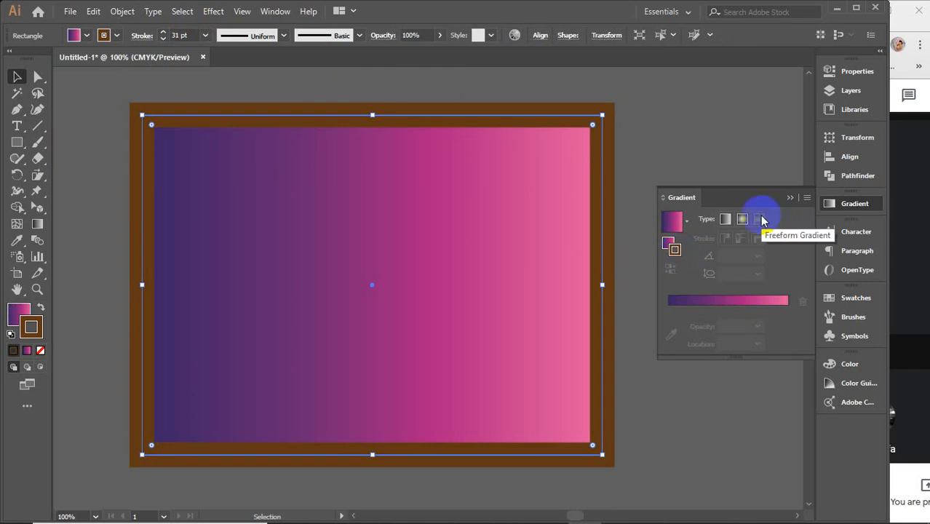
left_click(710, 301)
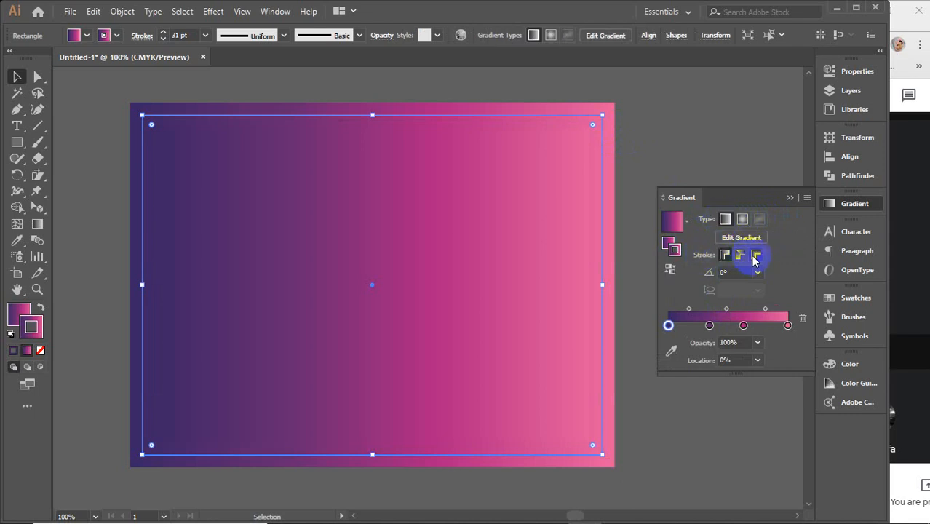
left_click(743, 220)
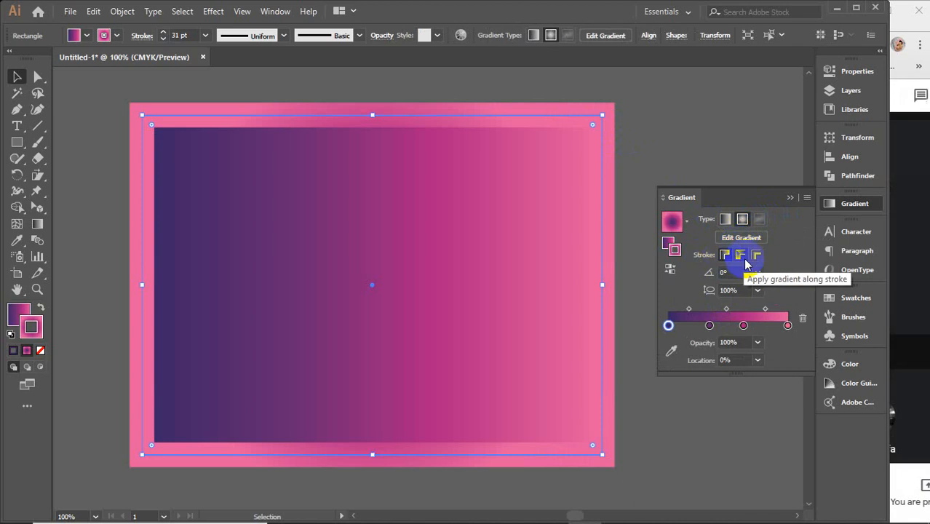
left_click(725, 220)
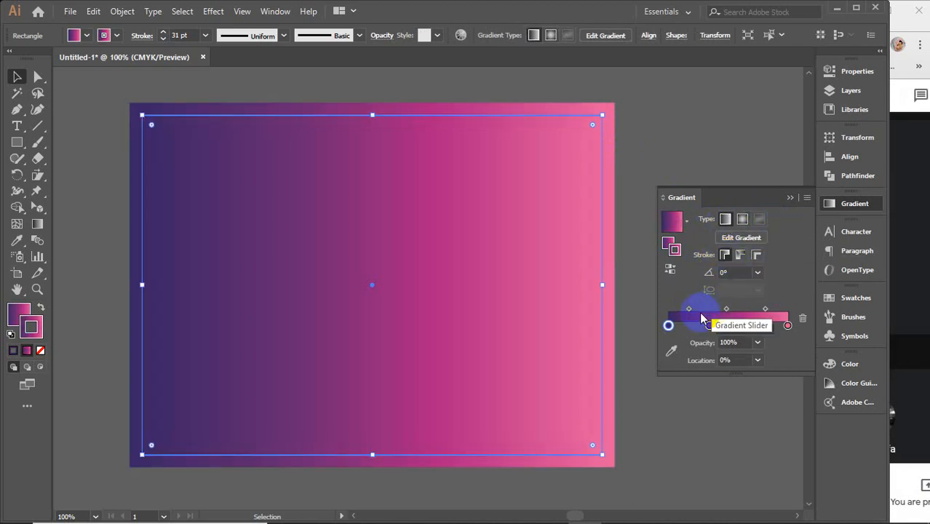
Step: Remove the second colour stop from the stroke gradient and move the magenta stop to the middle of the slider
left_click_drag(713, 330, 718, 369)
left_click_drag(744, 329, 729, 329)
Step: Recolour the stroke gradient's three stops with swatches: yellow at the start, red in the middle and blue at the end
double_click(669, 326)
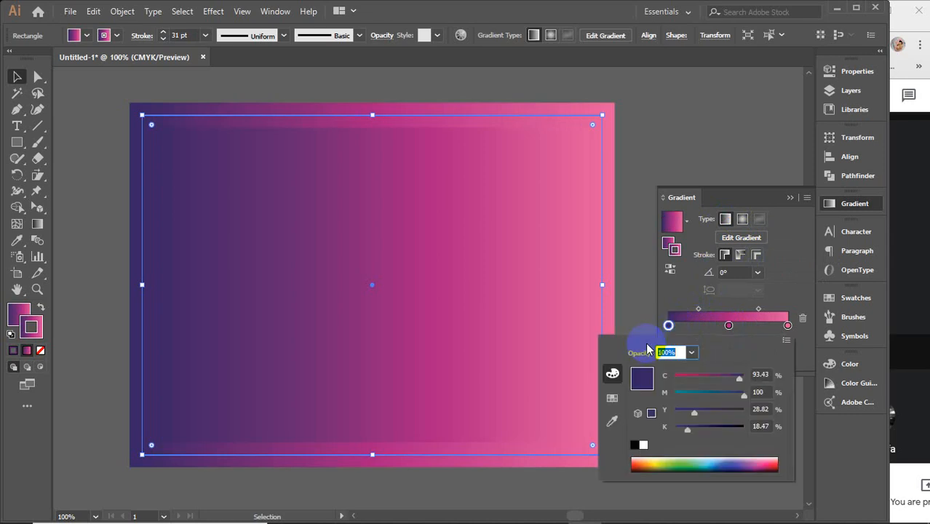
left_click(613, 398)
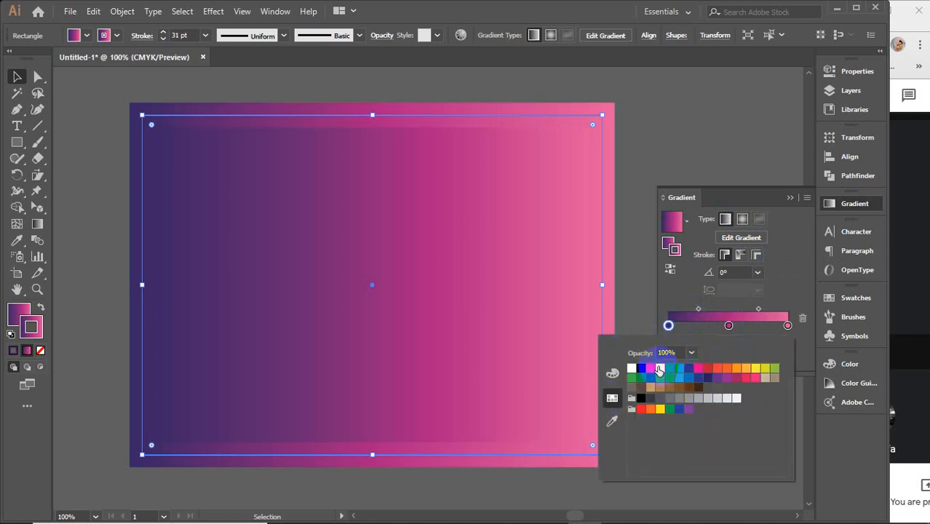
left_click(659, 368)
double_click(729, 325)
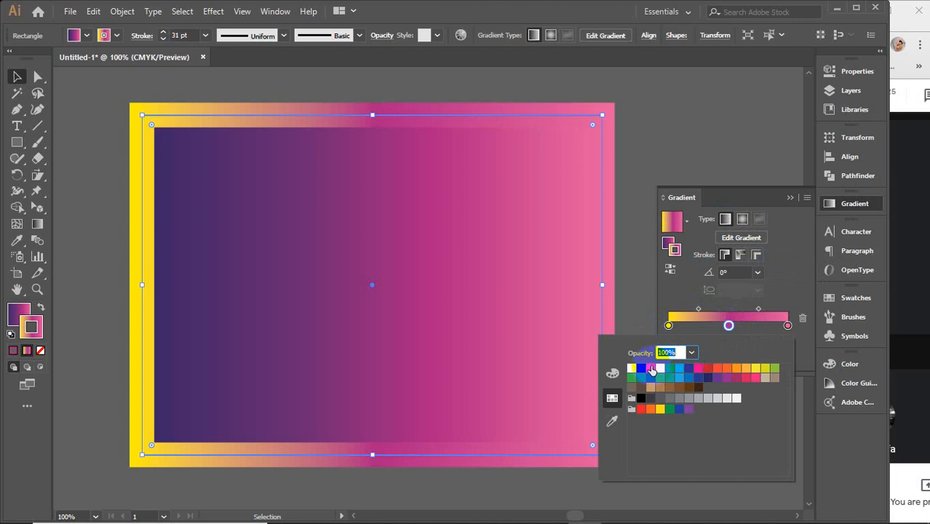
left_click(650, 368)
left_click(787, 326)
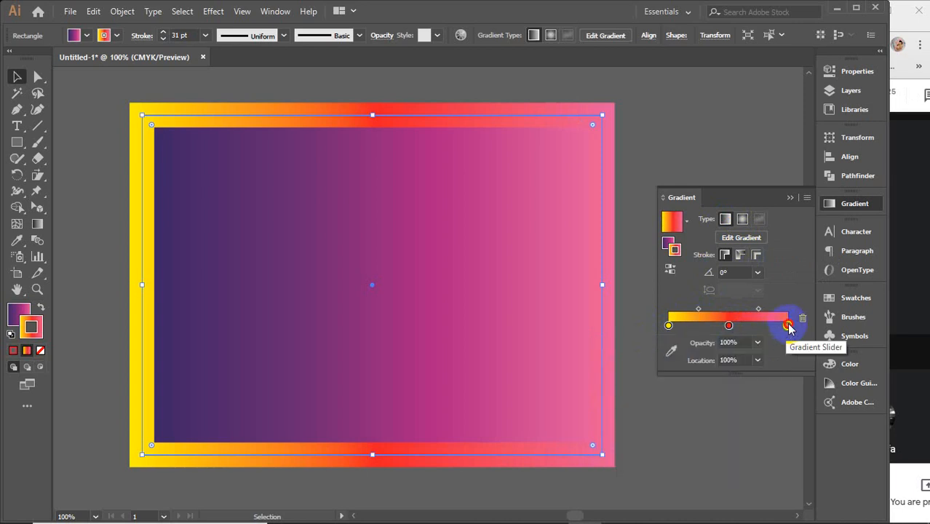
double_click(788, 325)
left_click(679, 368)
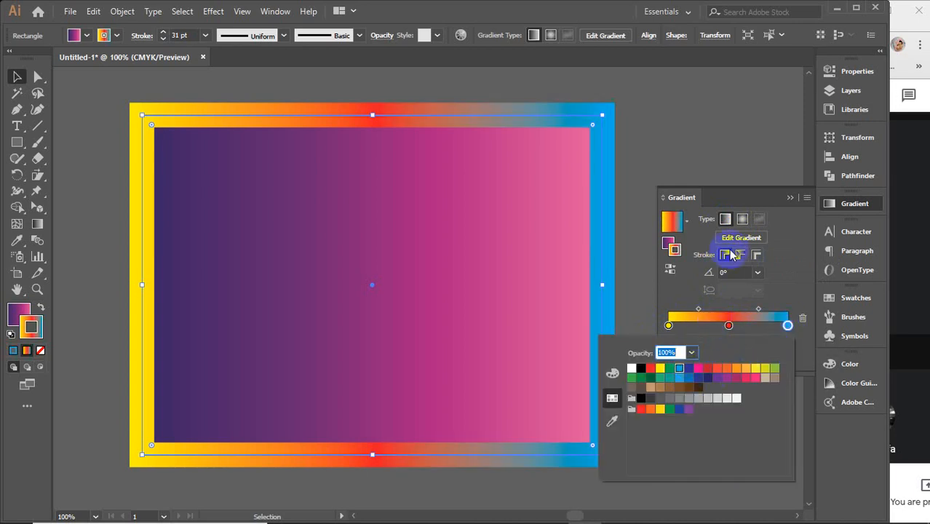
left_click(726, 223)
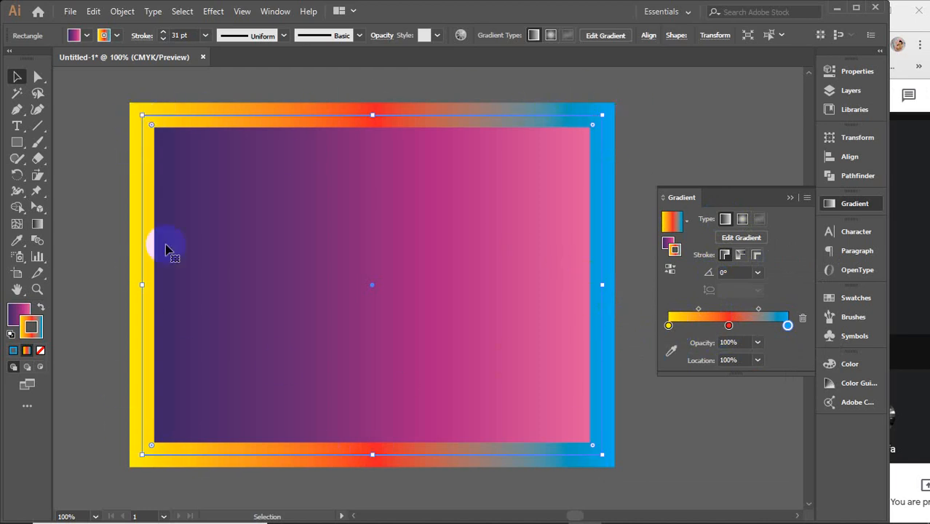
Step: Switch the stroke gradient to radial for comparison, and return it to linear
left_click(742, 220)
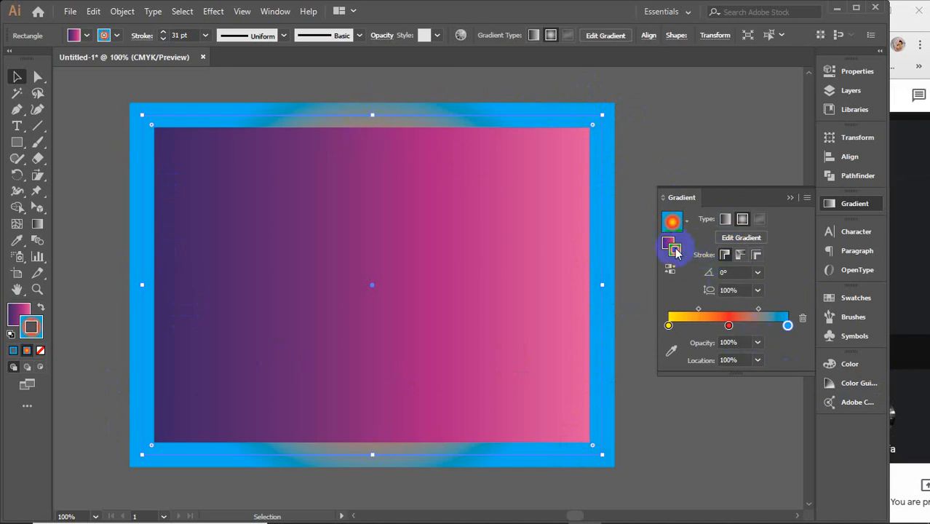
left_click(730, 325)
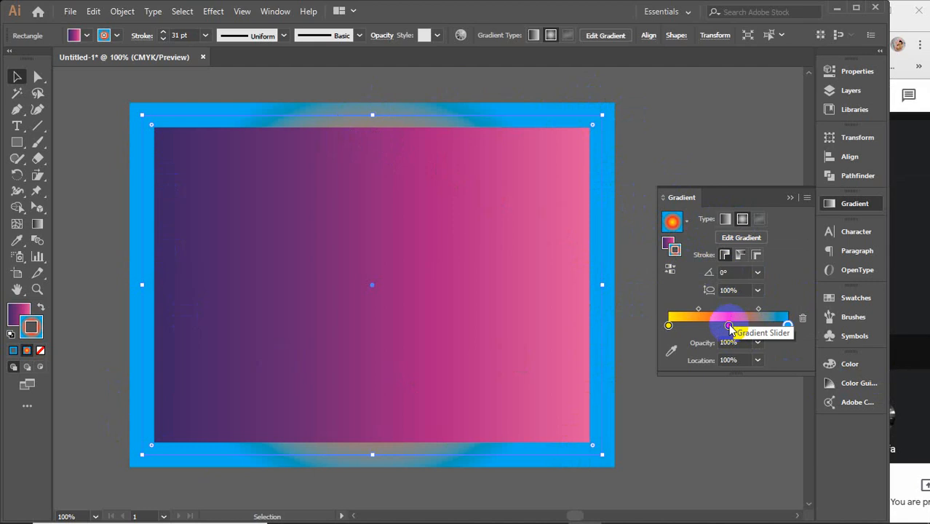
left_click(669, 326)
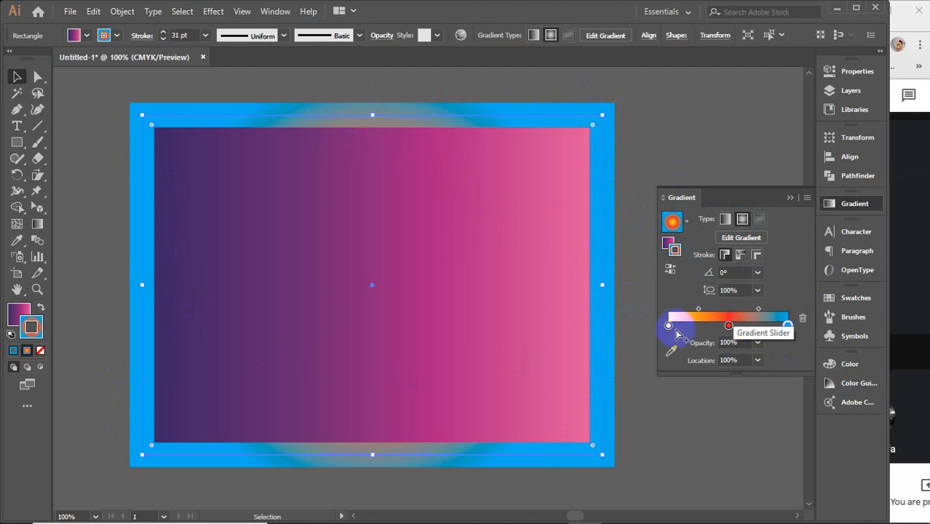
left_click(725, 218)
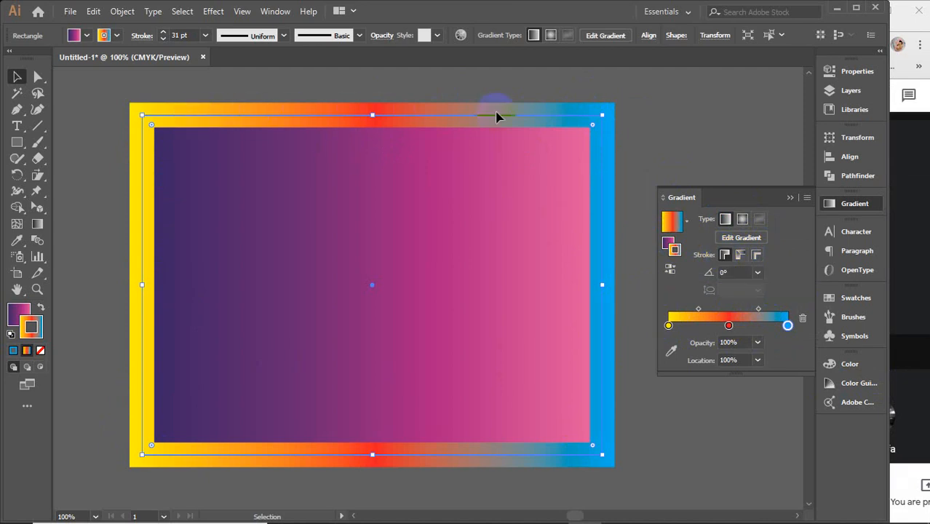
Step: Try the stroke gradient along and across the stroke, and finish with a radial gradient applied within the stroke
left_click(740, 256)
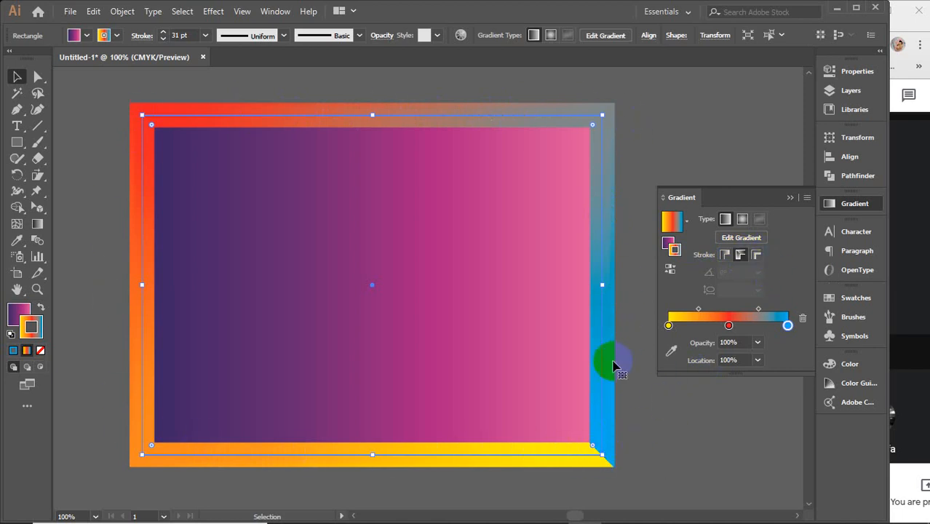
left_click(757, 256)
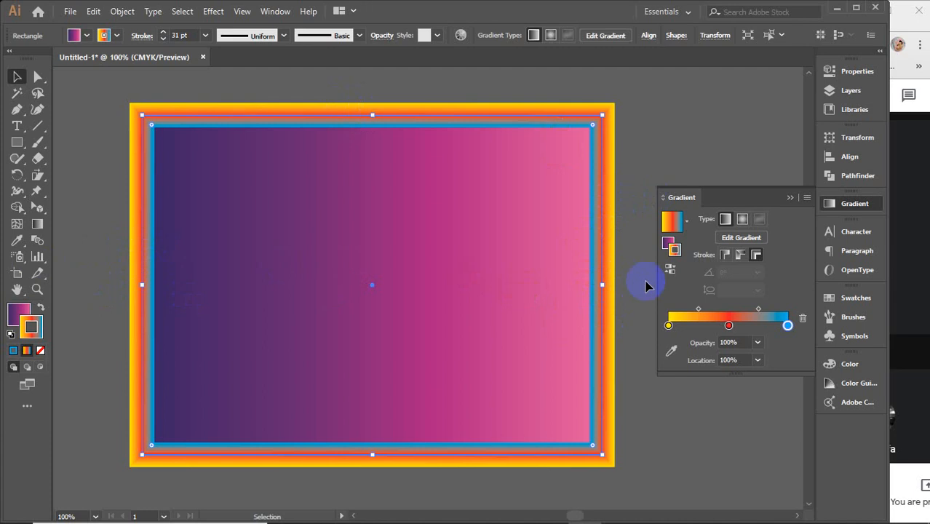
left_click(742, 219)
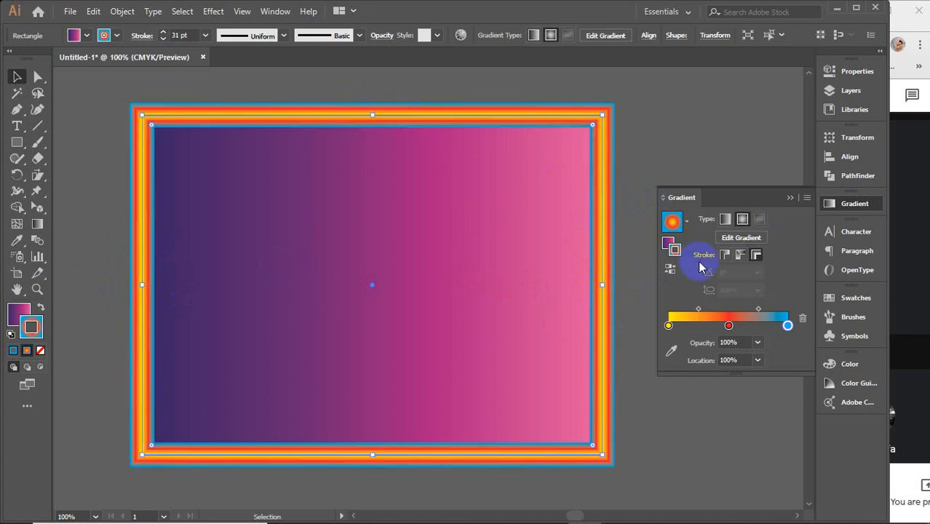
left_click(725, 255)
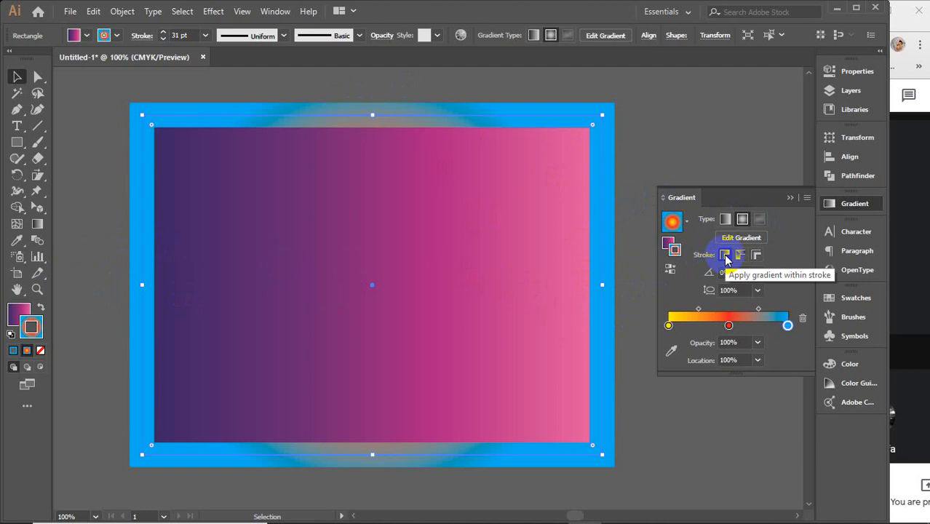
Step: Apply the radial stroke gradient along the rectangle's stroke, and switch it to across the stroke
left_click(665, 246)
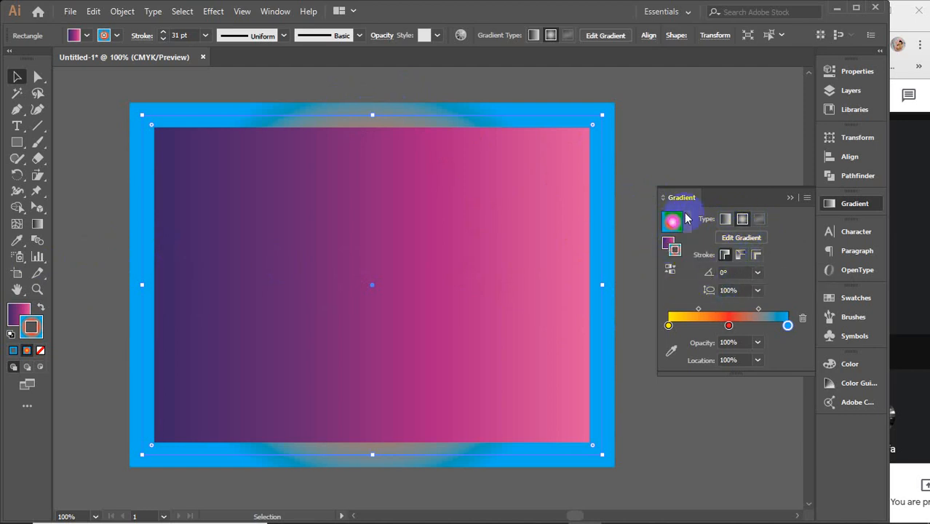
left_click(743, 258)
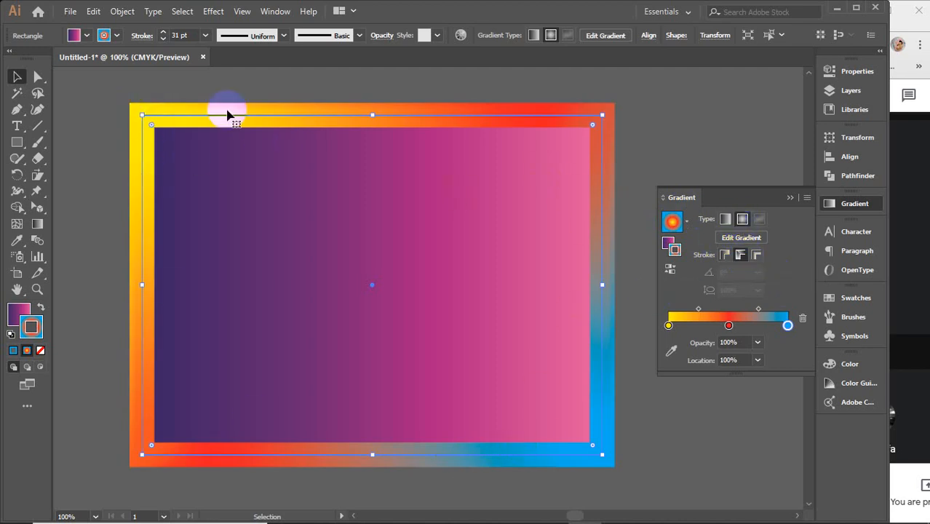
left_click(758, 256)
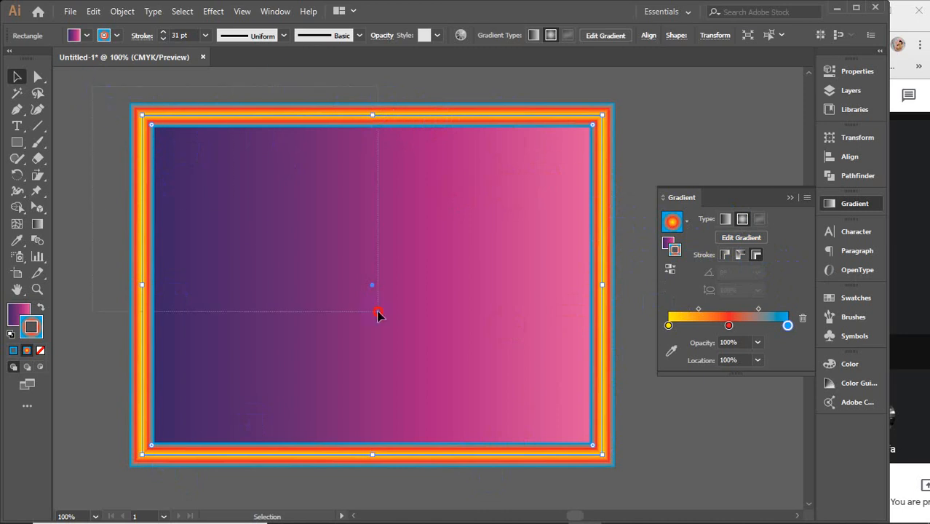
Step: Delete the gradient rectangle and the embedded colour palette image from the canvas
key("Delete")
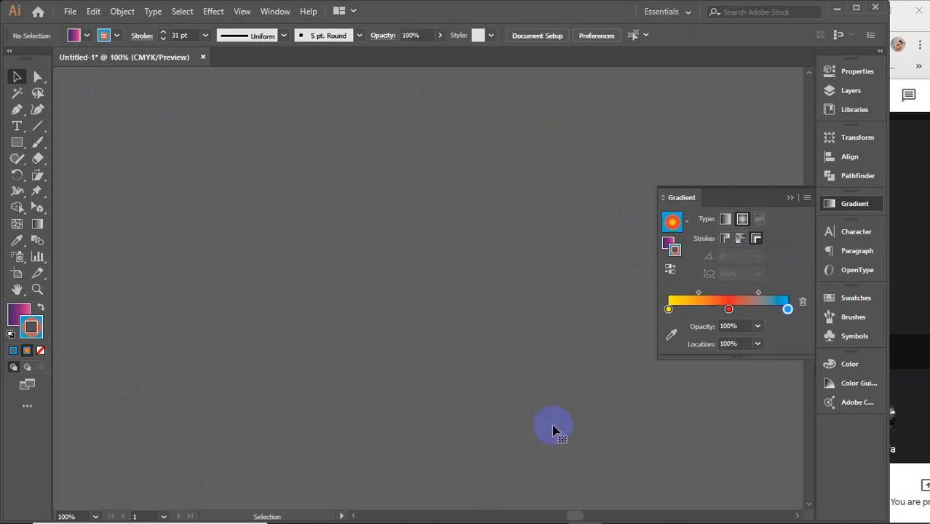
scroll(477, 390, "down", 2)
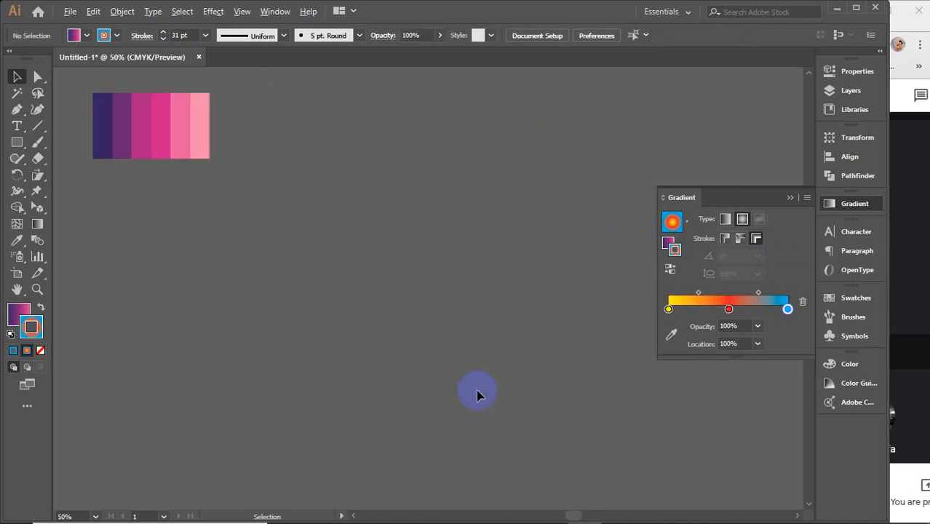
left_click(194, 155)
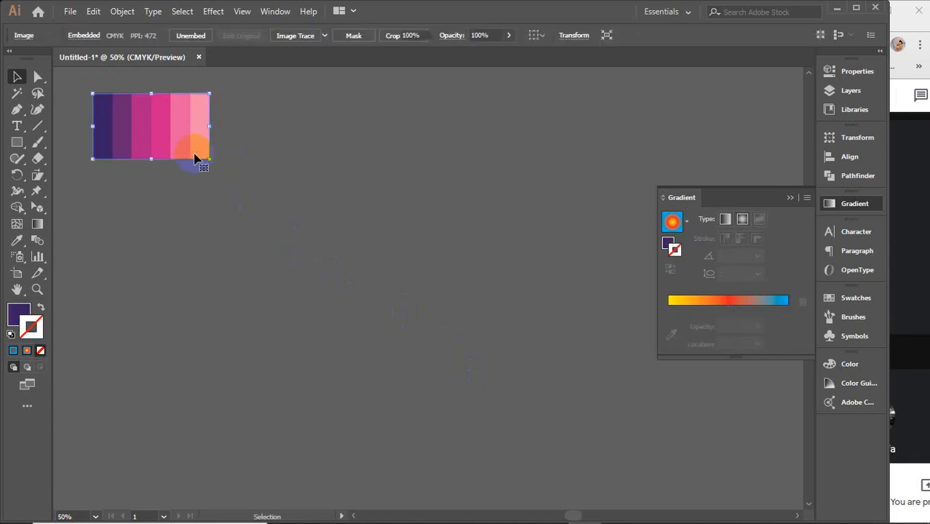
key("Delete")
Step: Draw a dark purple circle about 3.79 in wide and duplicate it into two rows of three evenly spaced circles
left_click_drag(20, 149, 73, 171)
left_click_drag(275, 174, 332, 220)
key("v")
key("ctrl+d")
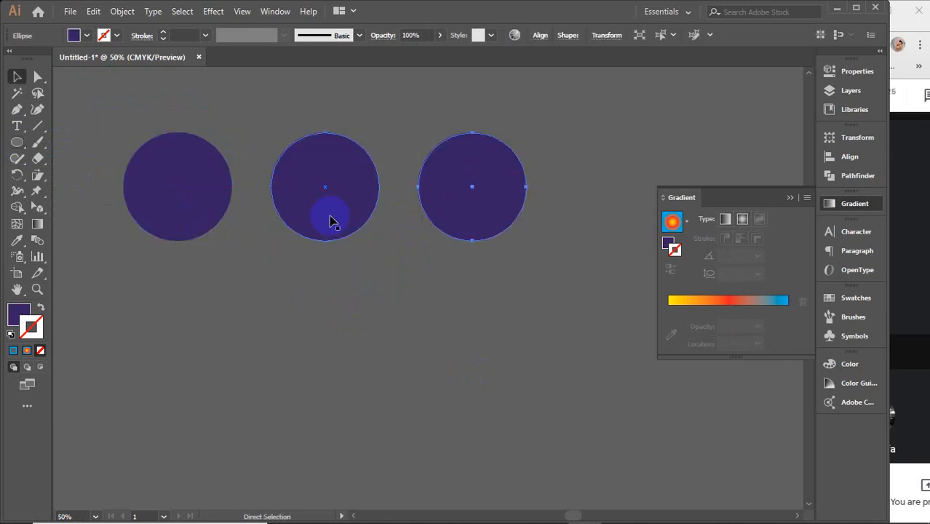
left_click_drag(111, 127, 611, 271)
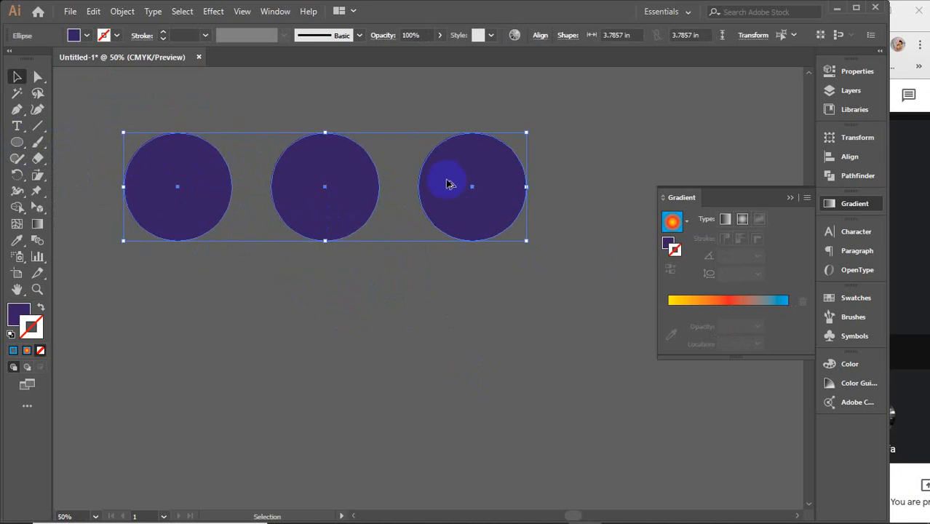
left_click_drag(450, 184, 440, 329)
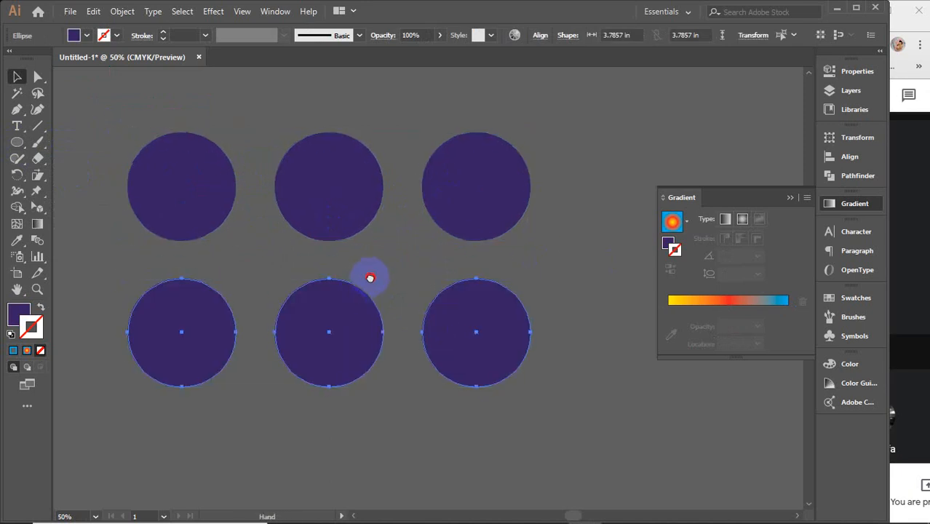
left_click_drag(370, 278, 414, 305)
Step: Give the upper-left circle's stroke a radial gradient, add an orange stop at 29.33% and move the red stop to 68.44%
left_click(234, 205)
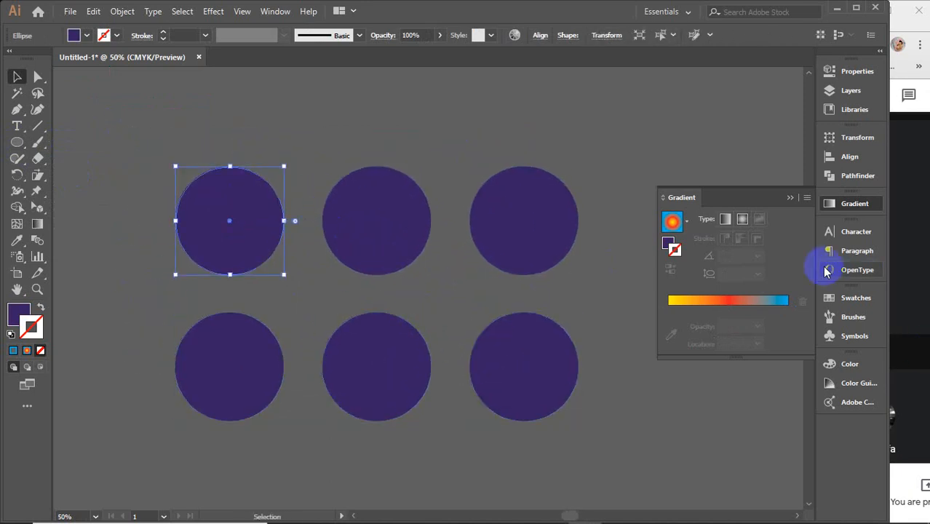
left_click(725, 220)
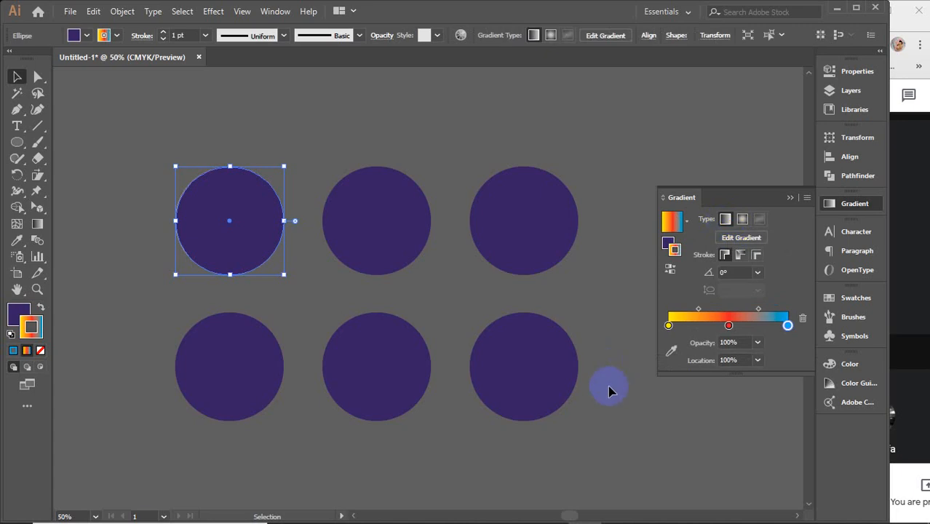
left_click(743, 219)
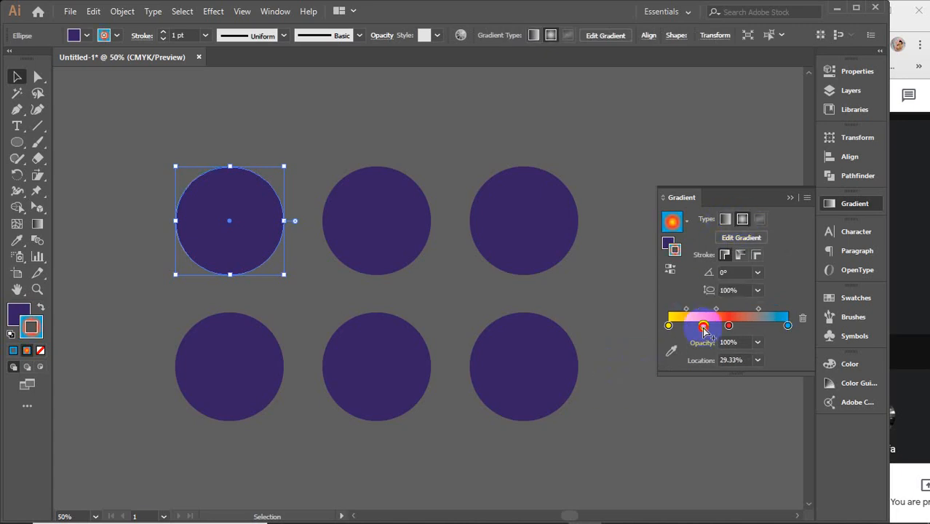
left_click_drag(731, 327, 750, 327)
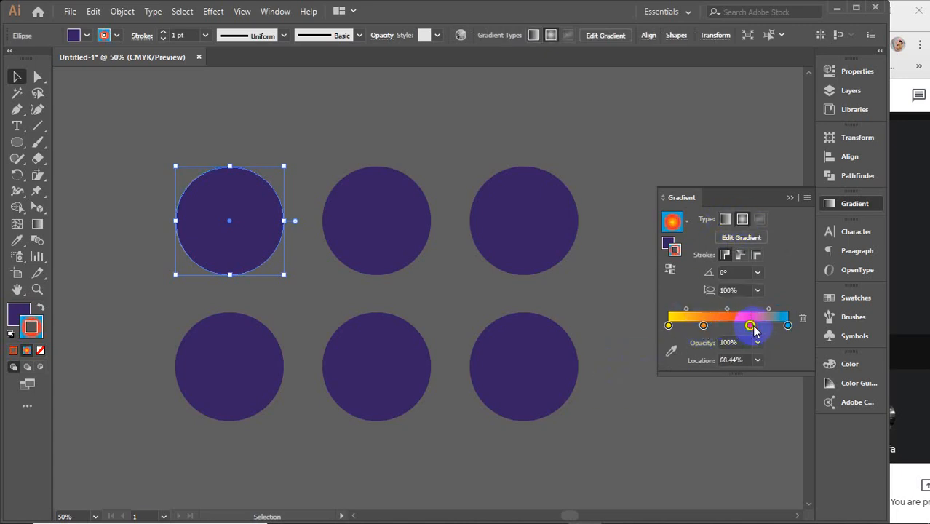
left_click(705, 326)
left_click(669, 327)
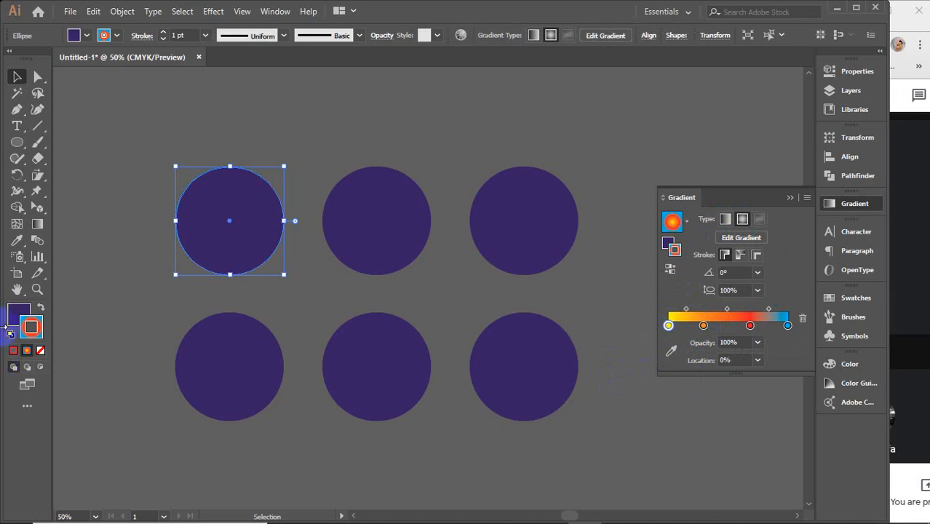
Step: Remove the upper-left circle's stroke and apply the four-stop radial gradient to its fill
left_click(40, 350)
left_click(10, 313)
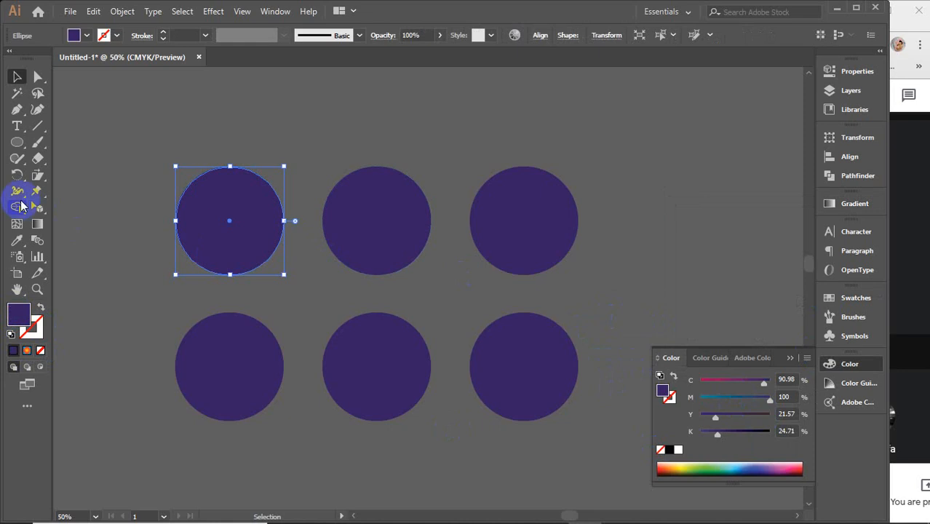
double_click(37, 223)
Step: Recolour the fill gradient's yellow centre stop pure red, ff0000
left_click(668, 309)
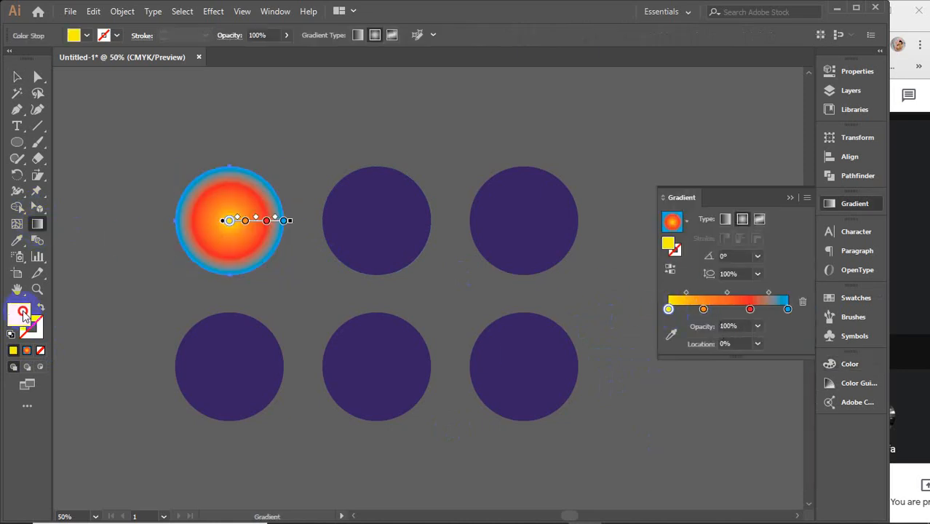
double_click(19, 313)
left_click_drag(696, 156, 708, 95)
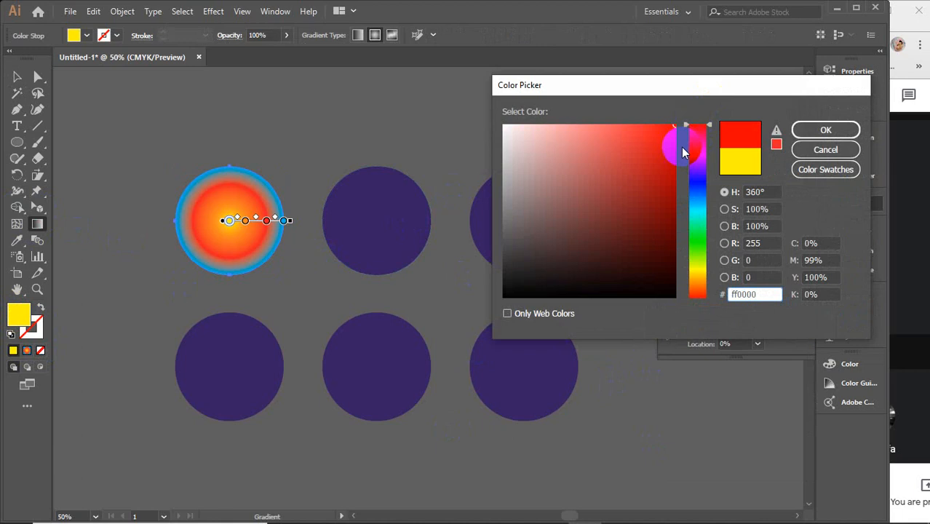
left_click(825, 130)
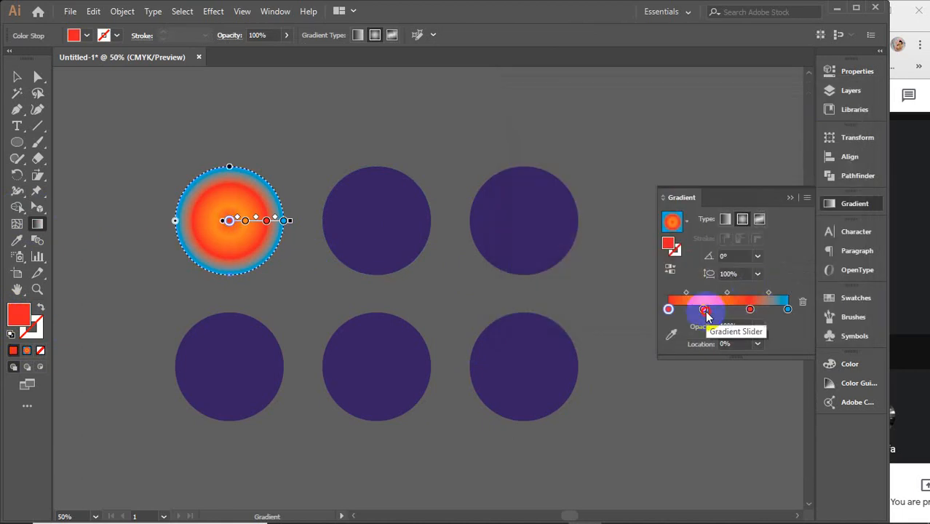
Step: Recolour the orange gradient stop at 29.33% light pink, ffabab
left_click(705, 310)
double_click(20, 318)
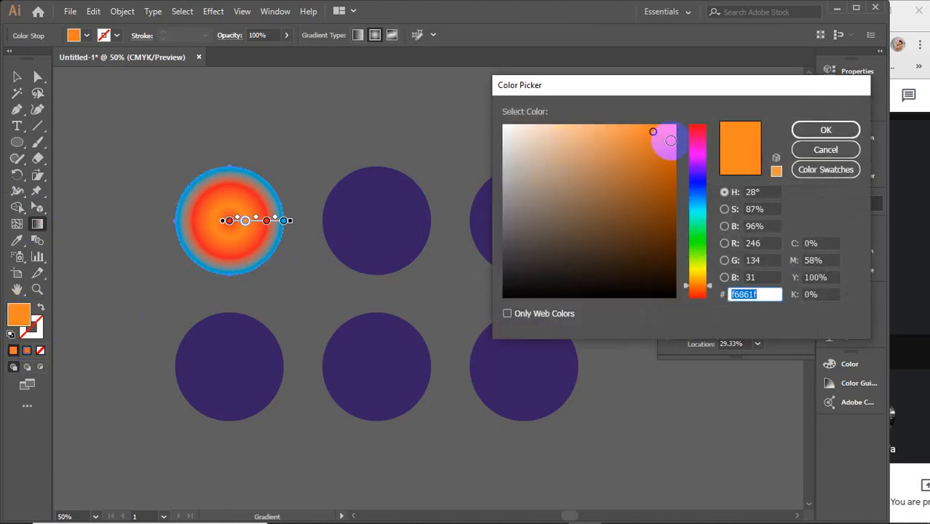
left_click_drag(698, 129, 706, 104)
left_click_drag(604, 136, 561, 109)
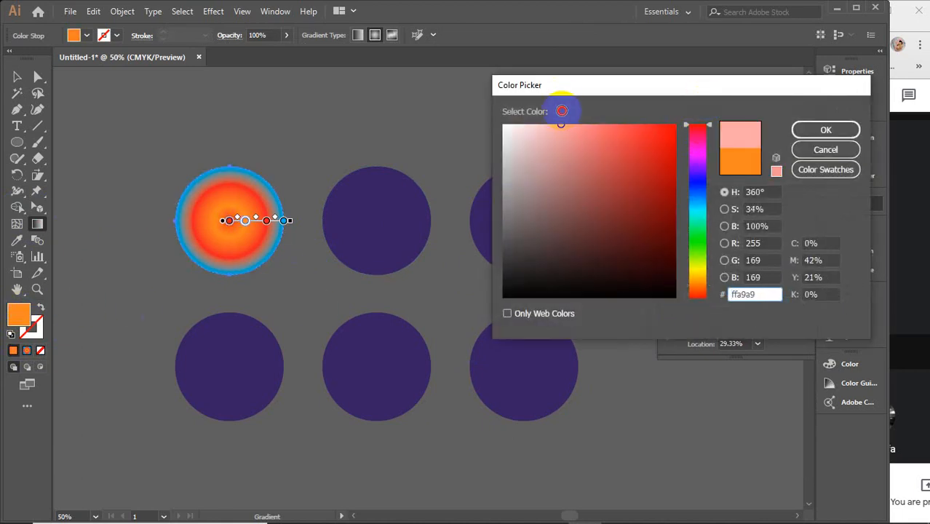
left_click(826, 129)
Step: Recolour the gradient stop at 68.44% a brighter, fully saturated red
left_click(751, 309)
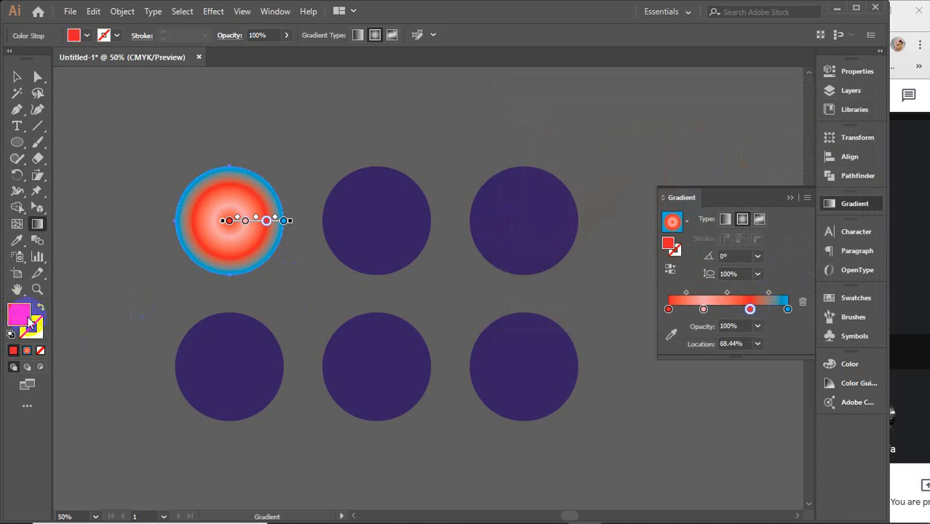
double_click(16, 313)
left_click_drag(697, 136, 706, 92)
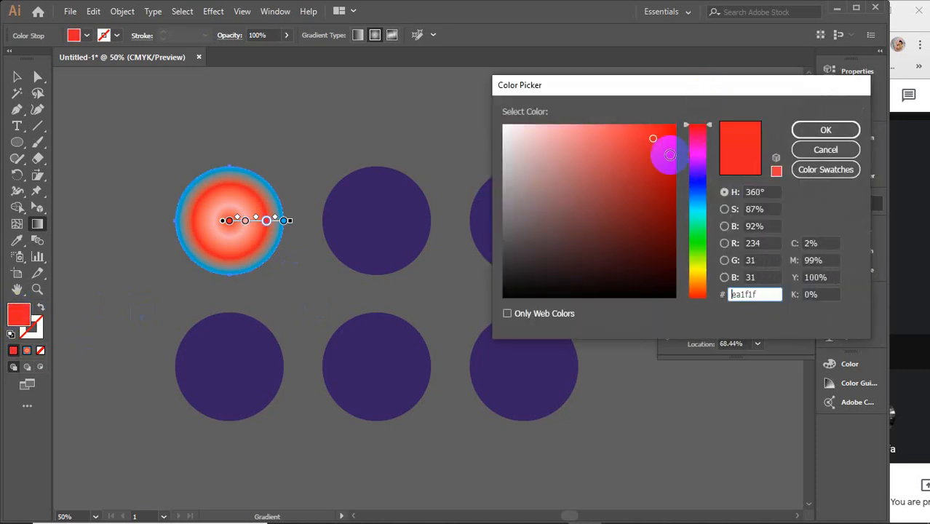
left_click(670, 160)
left_click_drag(671, 160, 678, 111)
left_click(825, 131)
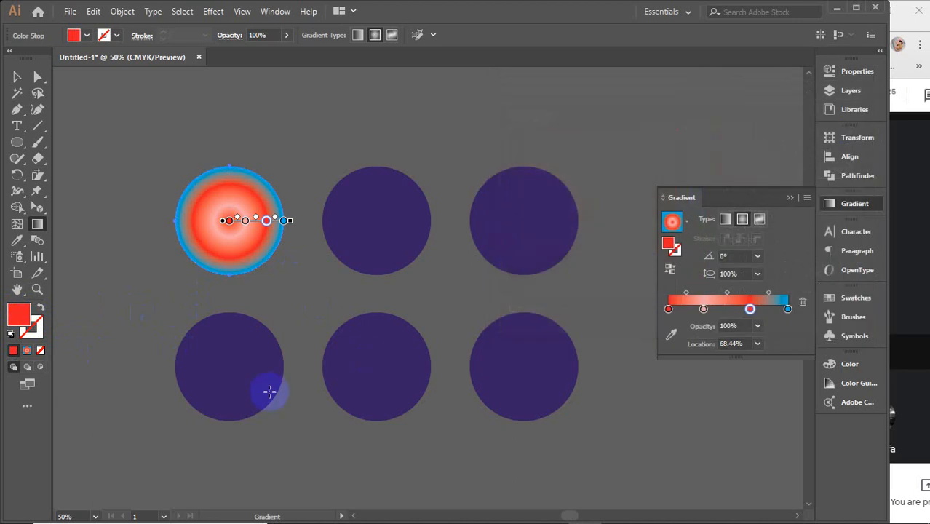
Step: Recolour the light pink gradient stop at 29.33% a stronger coral red
left_click(703, 309)
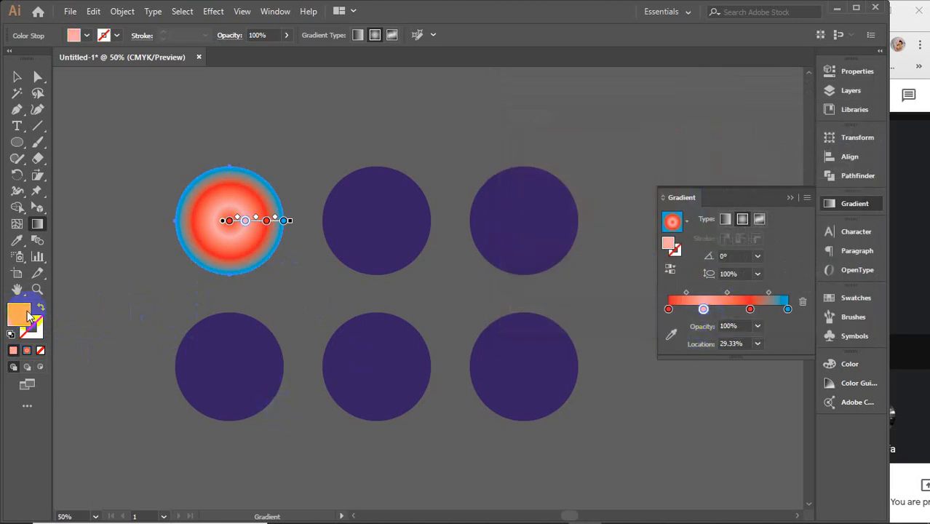
double_click(18, 315)
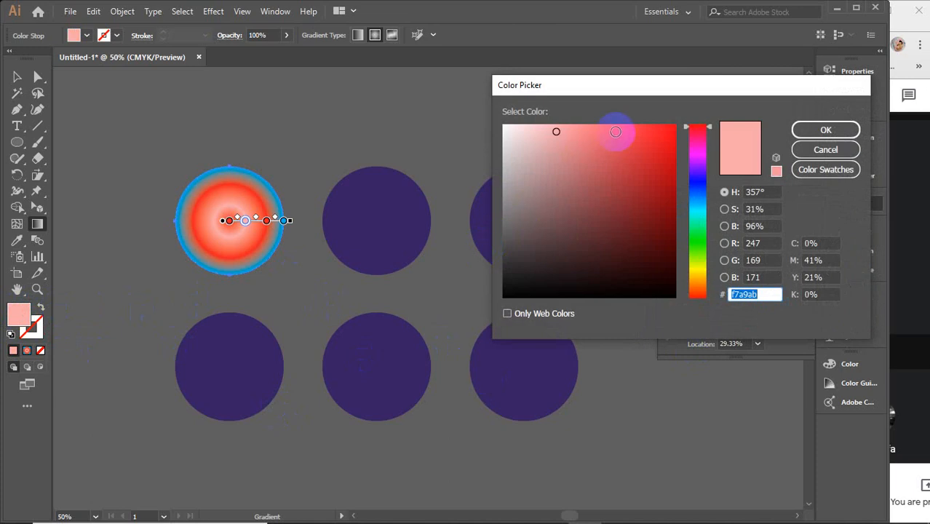
left_click_drag(616, 132, 615, 111)
left_click(825, 130)
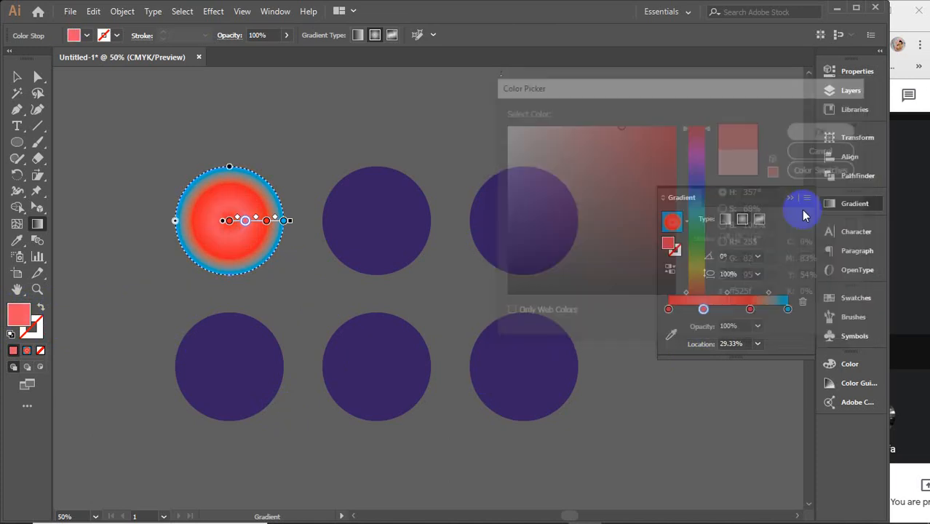
Step: Recolour the blue end stop dark red, and redraw the radial gradient from the circle's upper-left edge to its lower right at about -62.4°
left_click(787, 311)
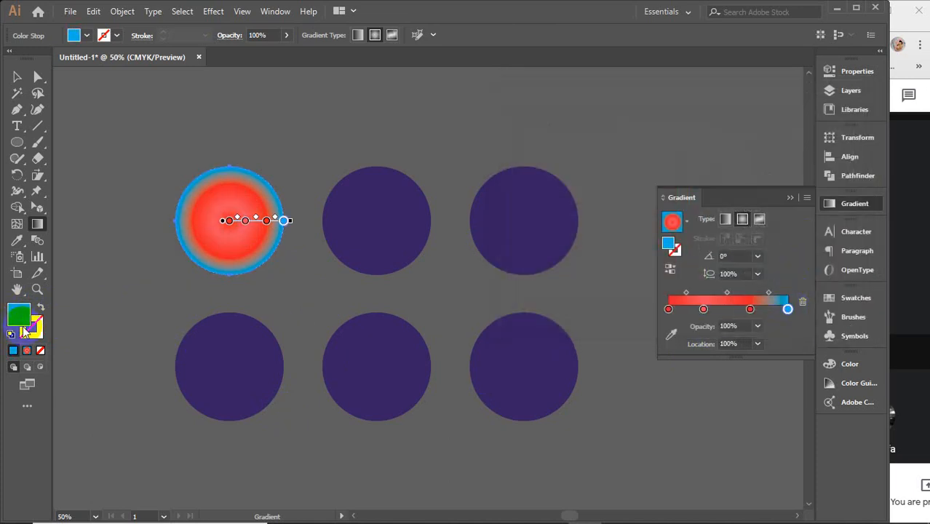
double_click(24, 318)
left_click_drag(699, 182, 703, 102)
left_click(665, 194)
left_click(808, 130)
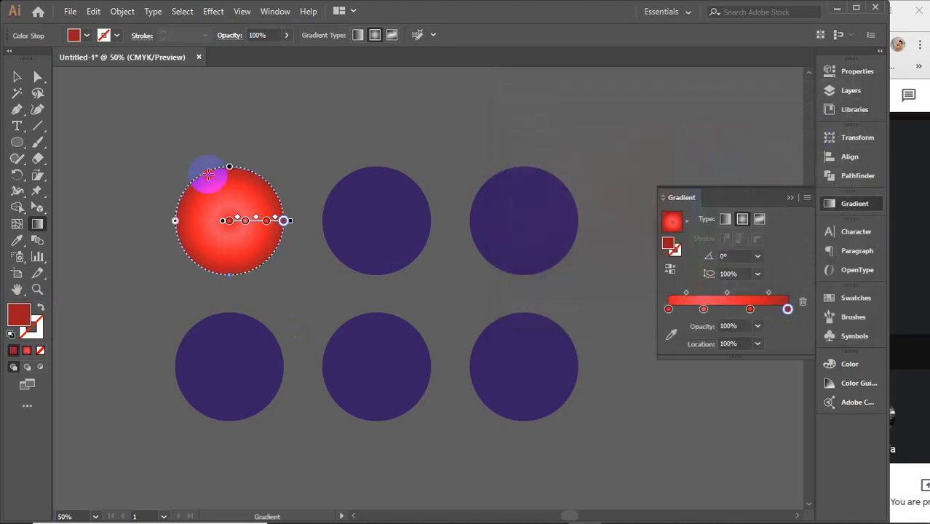
left_click_drag(208, 175, 256, 264)
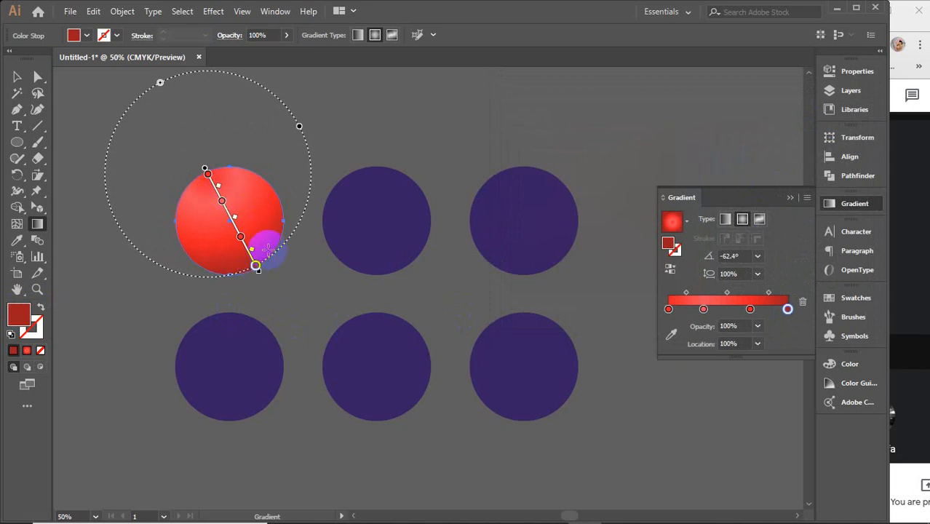
key("v")
Step: Fill the upper-middle circle with the red radial gradient and recolour its centre stop purplish pink
left_click(422, 223)
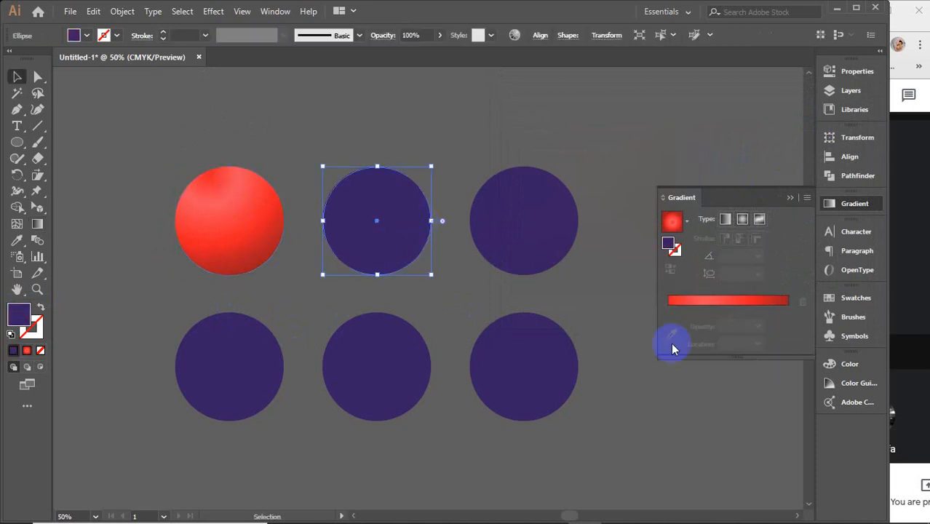
left_click(705, 323)
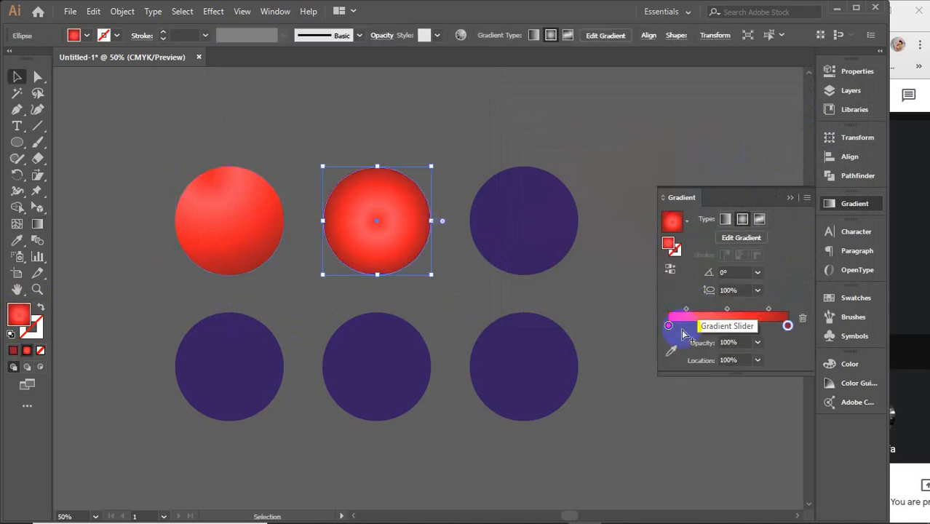
double_click(18, 314)
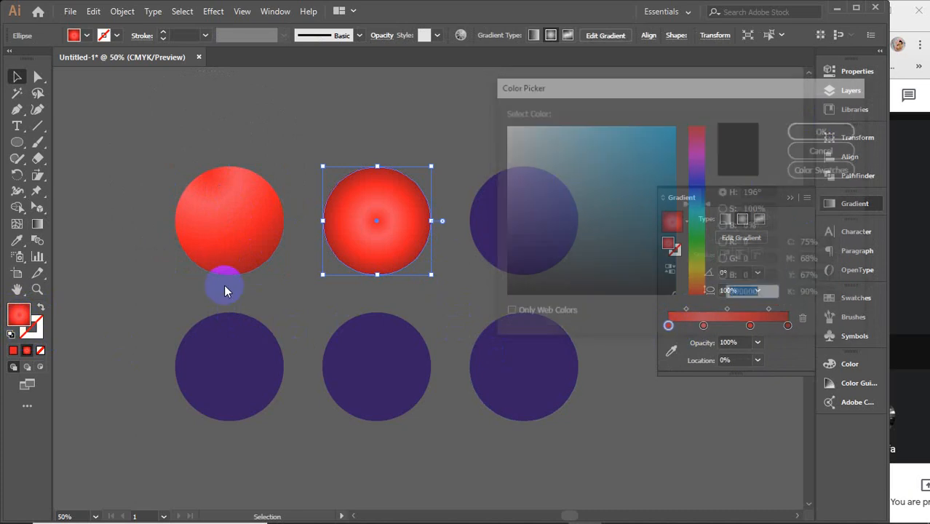
left_click(698, 156)
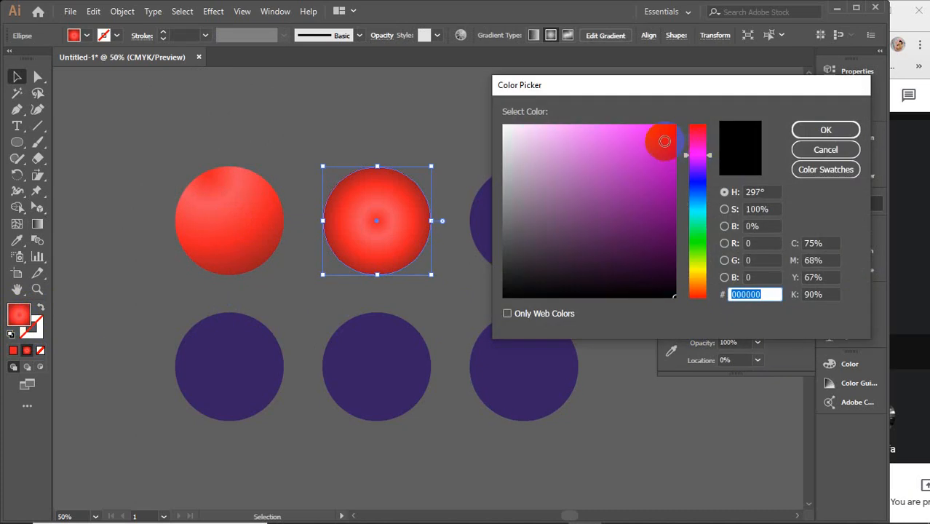
left_click(664, 141)
left_click(826, 130)
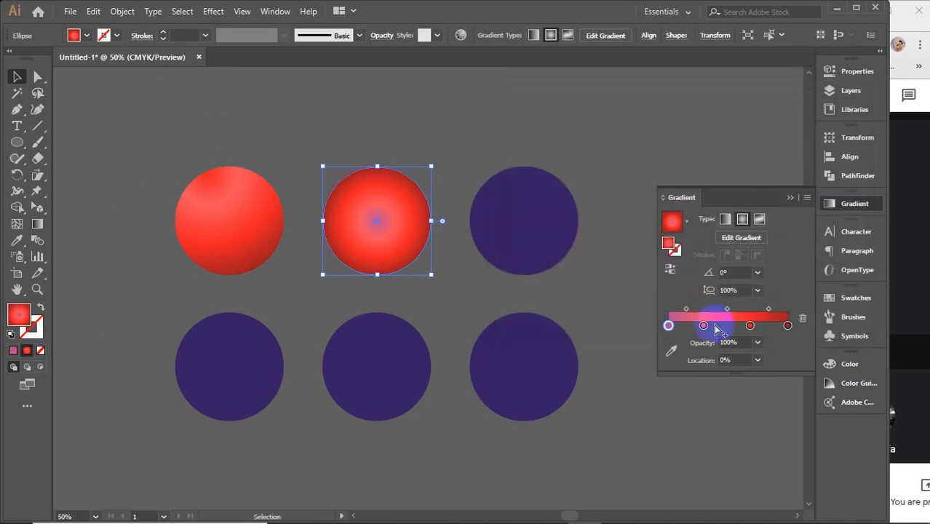
Step: Recolour the upper-middle circle's gradient stop at 29.33% light pink, #f98aff
double_click(18, 313)
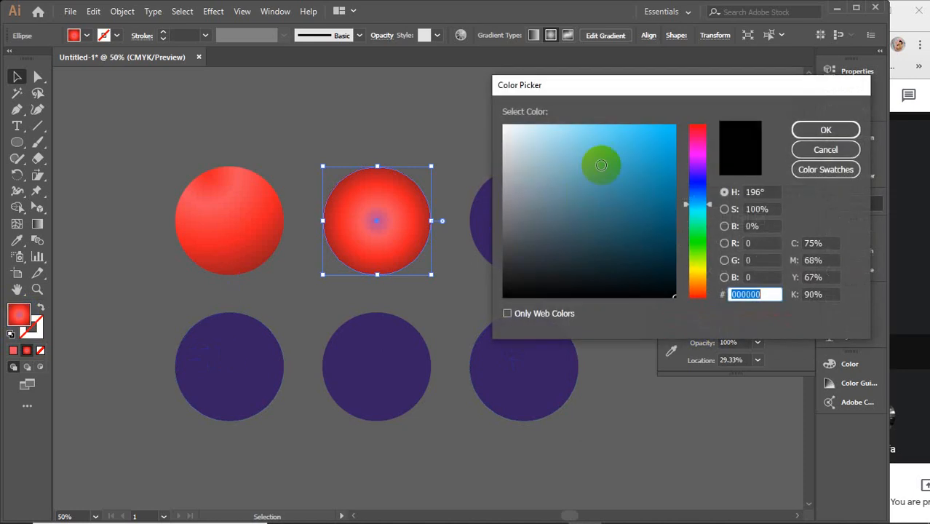
left_click(698, 156)
left_click_drag(615, 129, 583, 113)
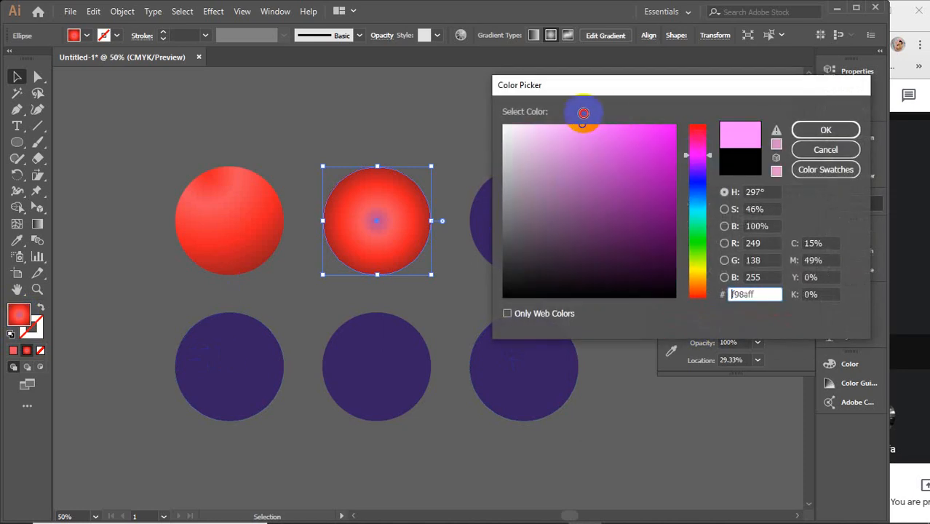
left_click(802, 130)
Step: Recolour the gradient stop at 68.44% a vivid, fully saturated magenta
left_click(751, 325)
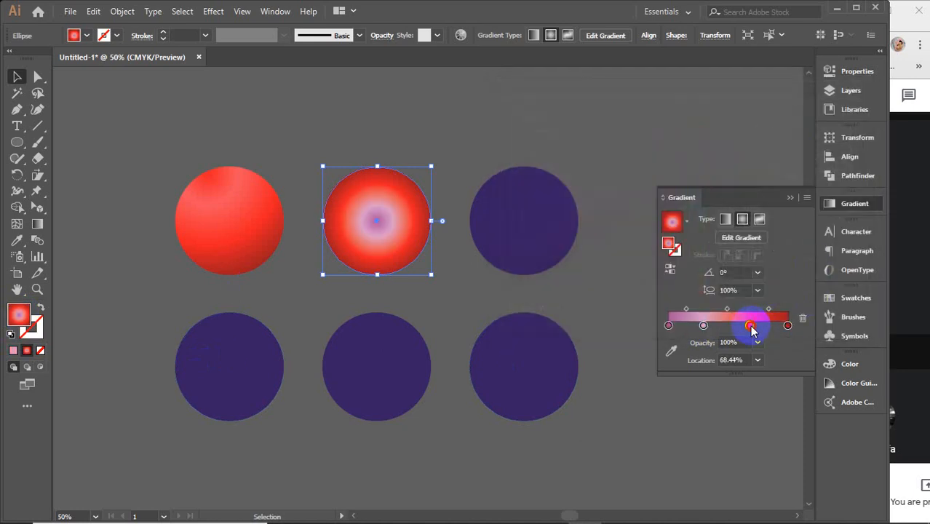
double_click(18, 314)
left_click(697, 154)
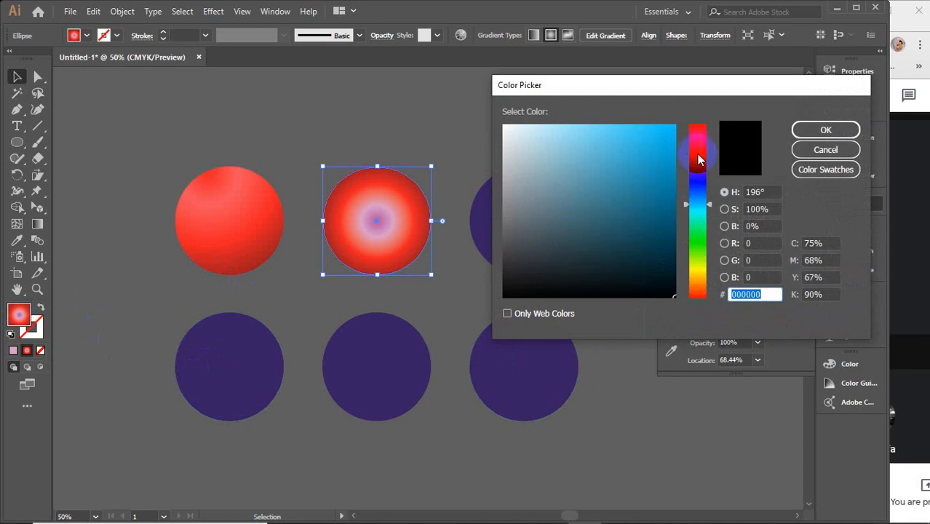
left_click_drag(673, 134, 685, 114)
left_click(823, 131)
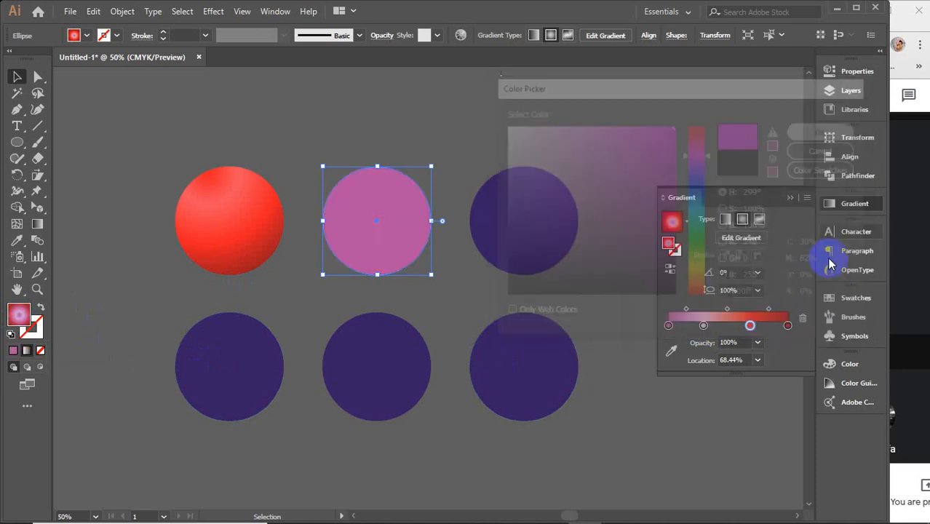
Step: Recolour the gradient's end stop at 100% a darker purple with a 296° hue
left_click(787, 326)
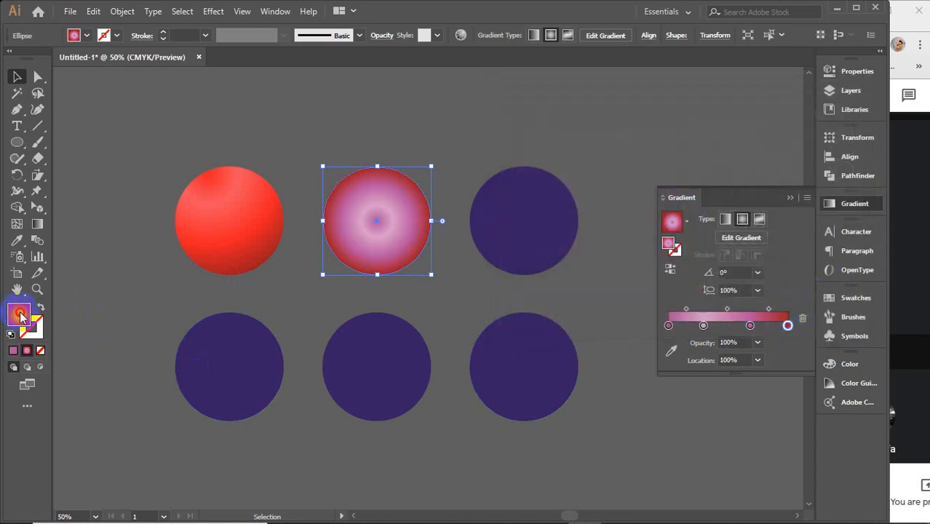
double_click(20, 315)
left_click(698, 155)
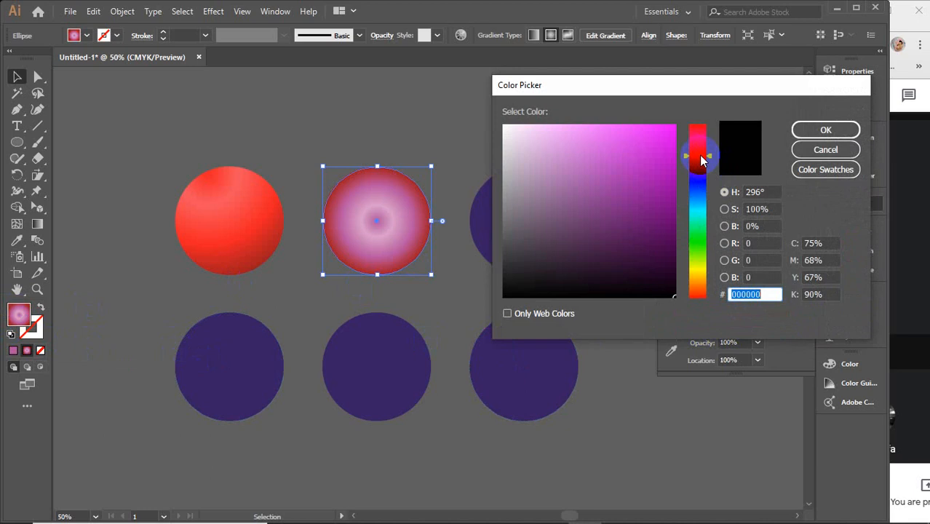
left_click(669, 175)
left_click(826, 130)
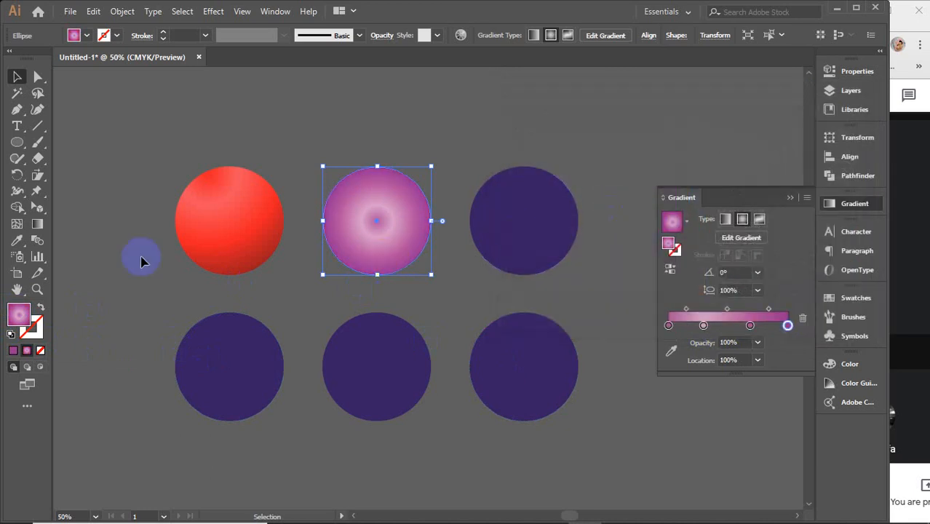
Step: Redraw the upper-middle circle's radial gradient from its upper-right edge to its lower left at about -124.8°
left_click(40, 224)
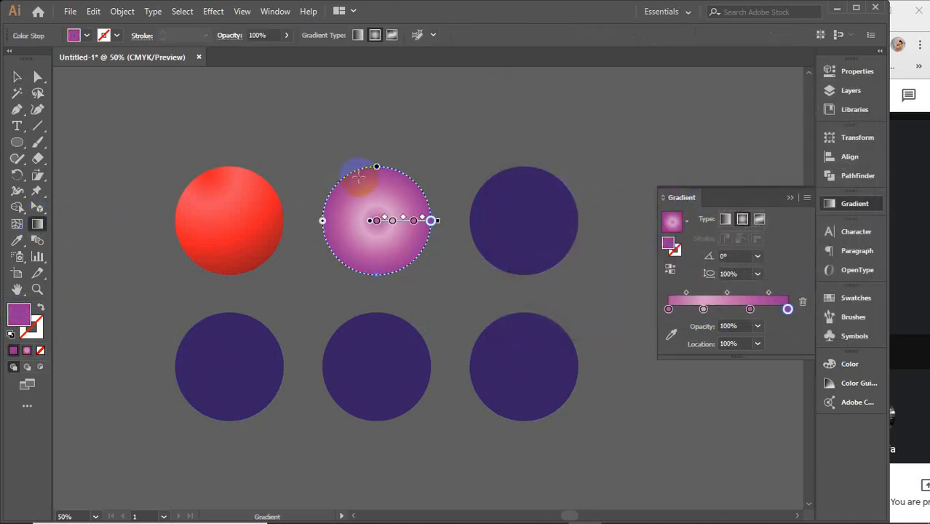
mouse_move(359, 178)
left_mouse_down()
mouse_move(364, 191)
mouse_move(382, 191)
mouse_move(380, 214)
mouse_move(336, 276)
mouse_move(348, 265)
left_mouse_up()
key("v")
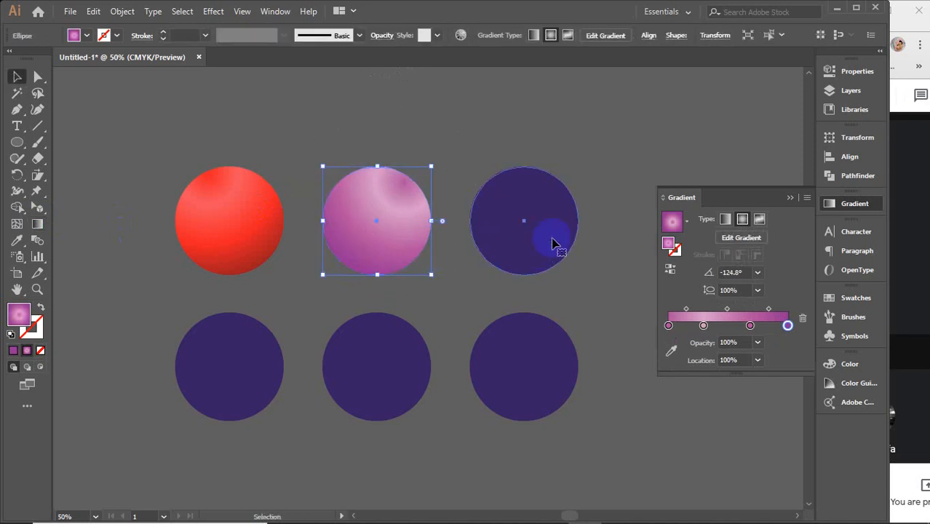
Step: Fill the upper-right circle with the purple radial gradient and recolour its centre stop yellow, #eaea00
left_click(555, 245)
left_click(710, 301)
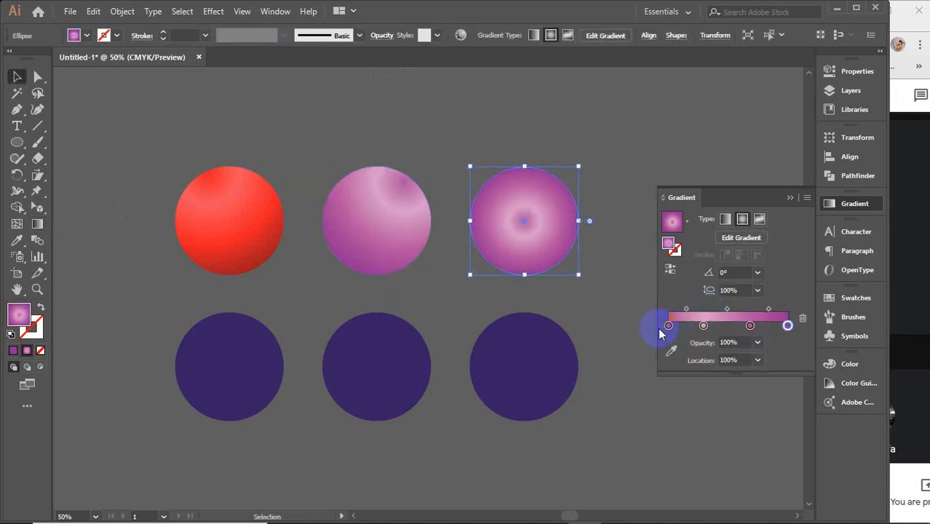
double_click(20, 313)
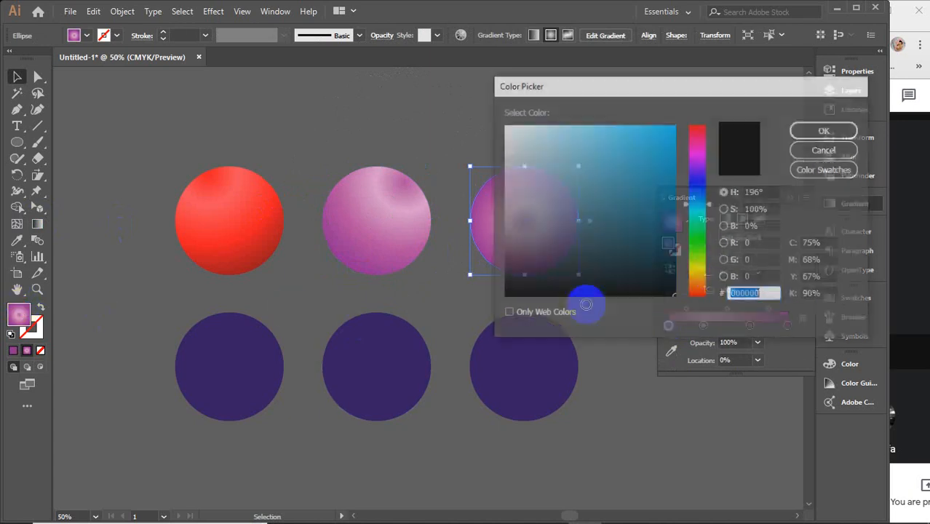
left_click_drag(697, 280, 698, 270)
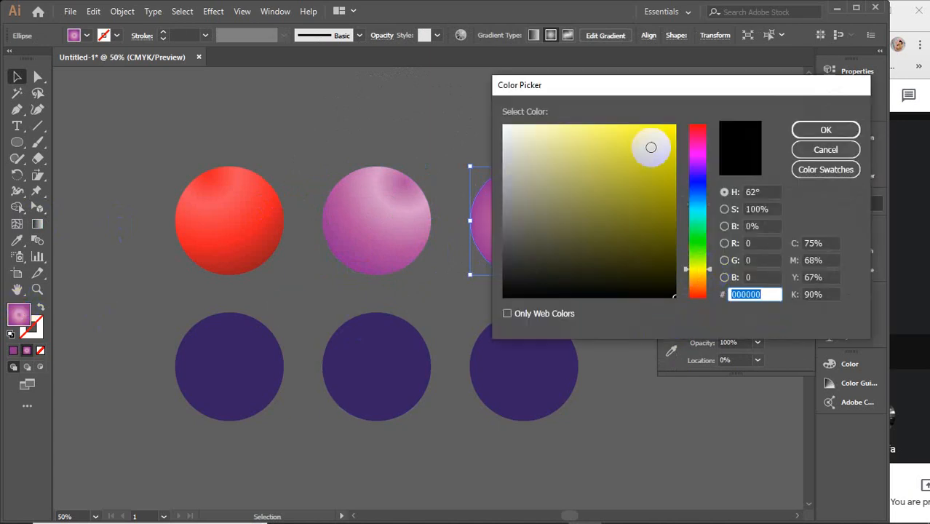
left_click_drag(657, 146, 679, 138)
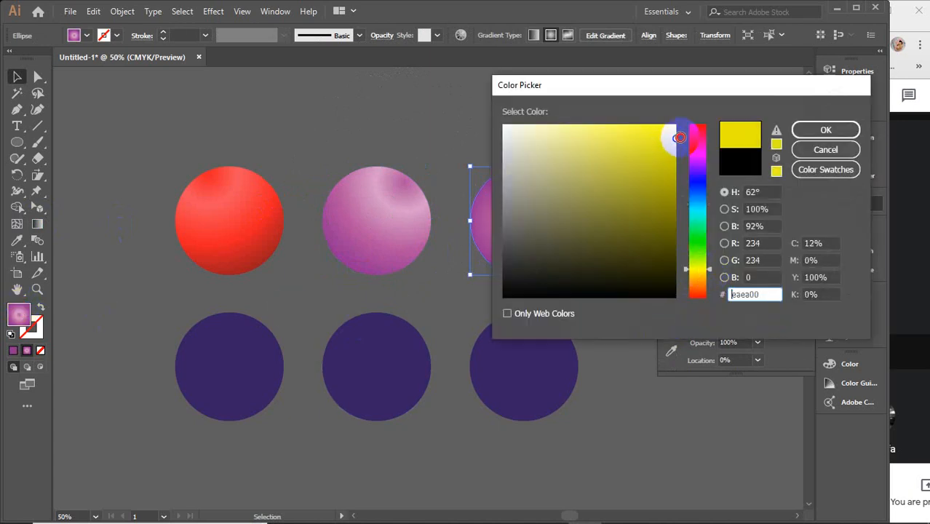
left_click(801, 130)
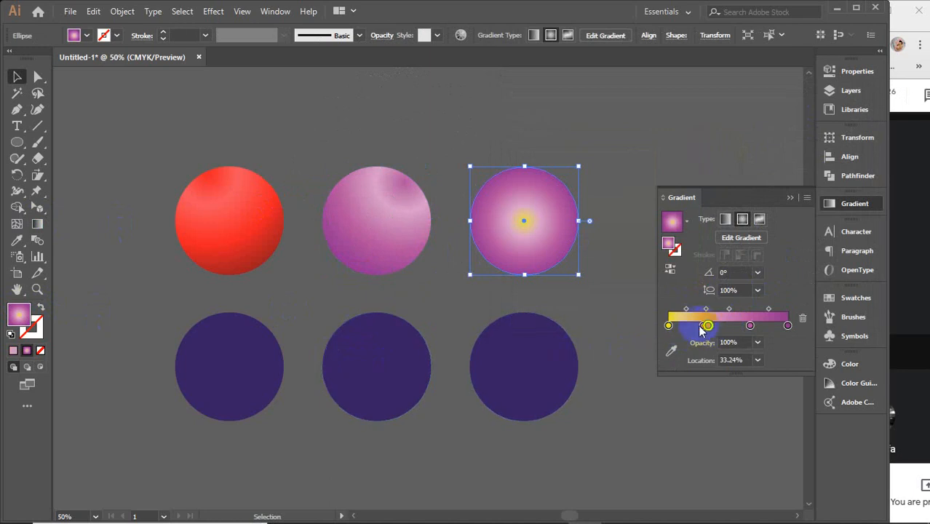
Step: Remove the stray gradient stop and recolour the stop at 29.33% pale yellow, #fffdb3
left_click_drag(701, 330, 710, 351)
left_click(704, 328)
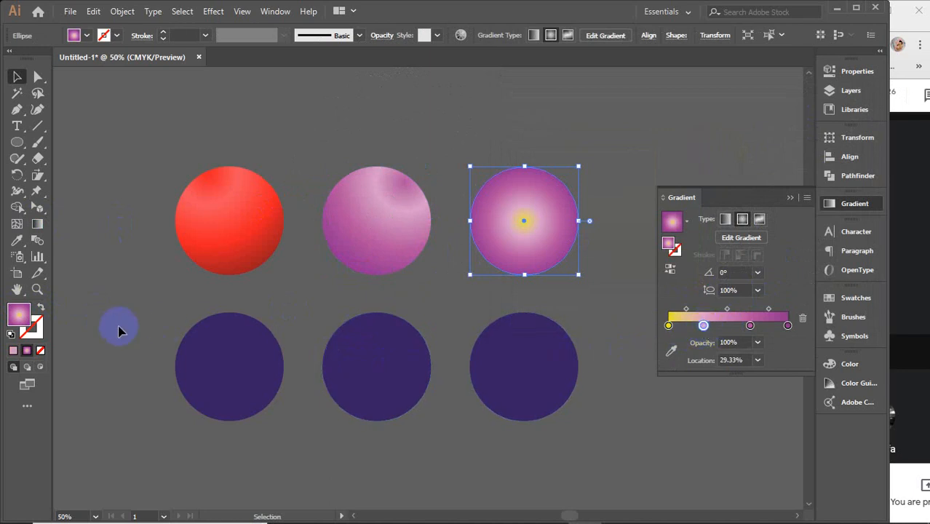
double_click(14, 324)
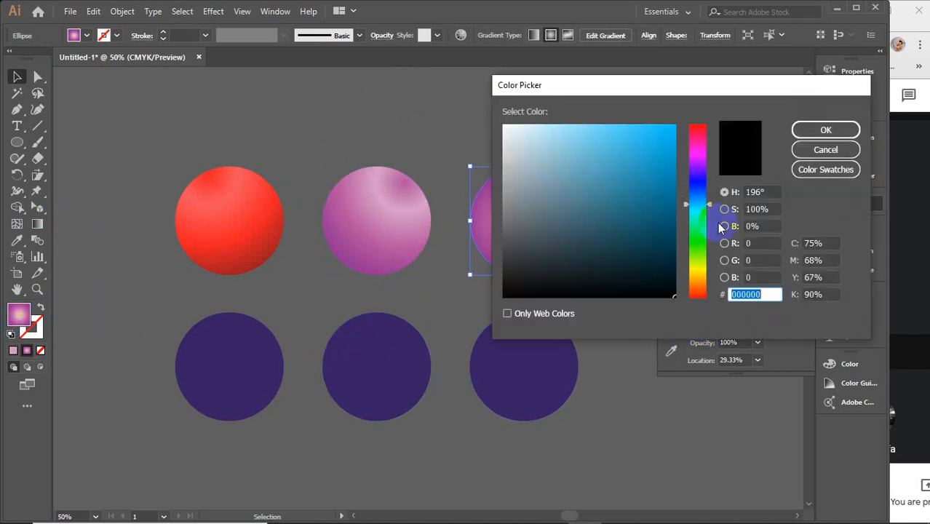
left_click(698, 270)
left_click(555, 118)
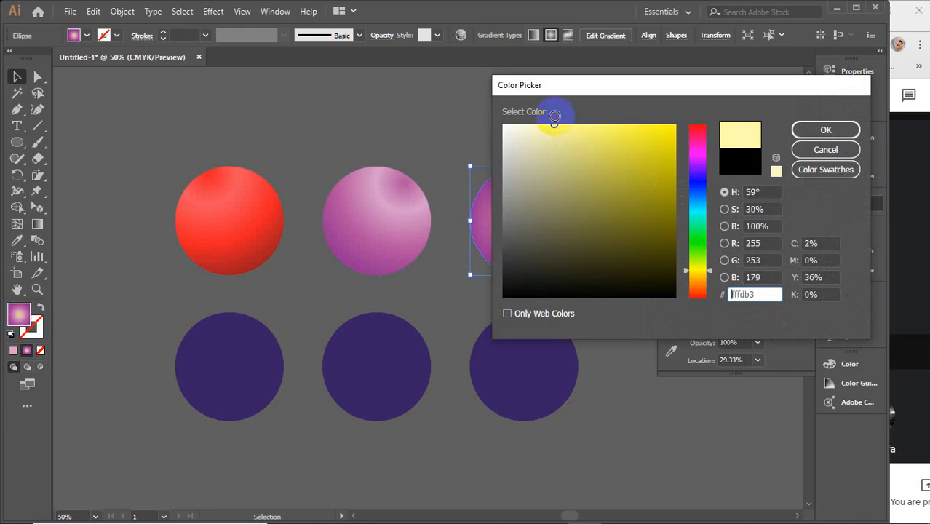
left_click(825, 130)
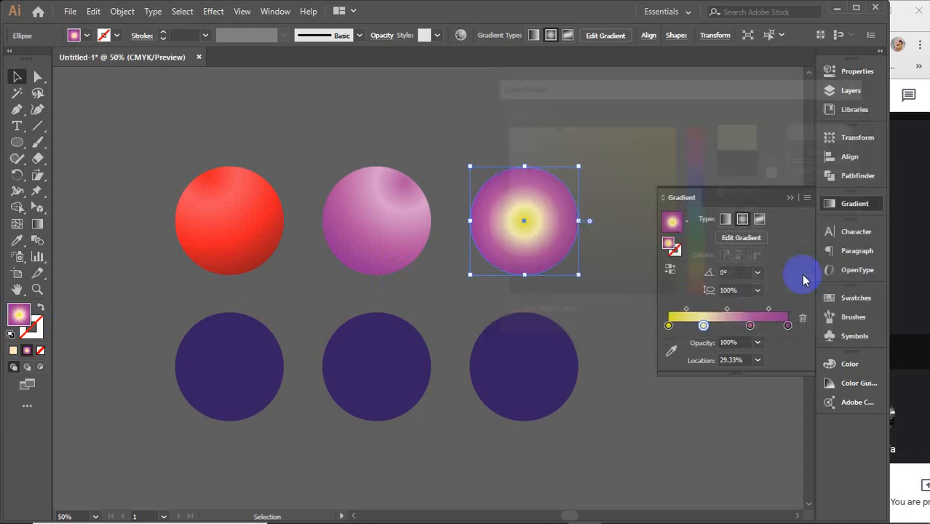
Step: Recolour the upper-right circle's gradient stop at 68.44% bright yellow with a 59° hue
left_click(749, 324)
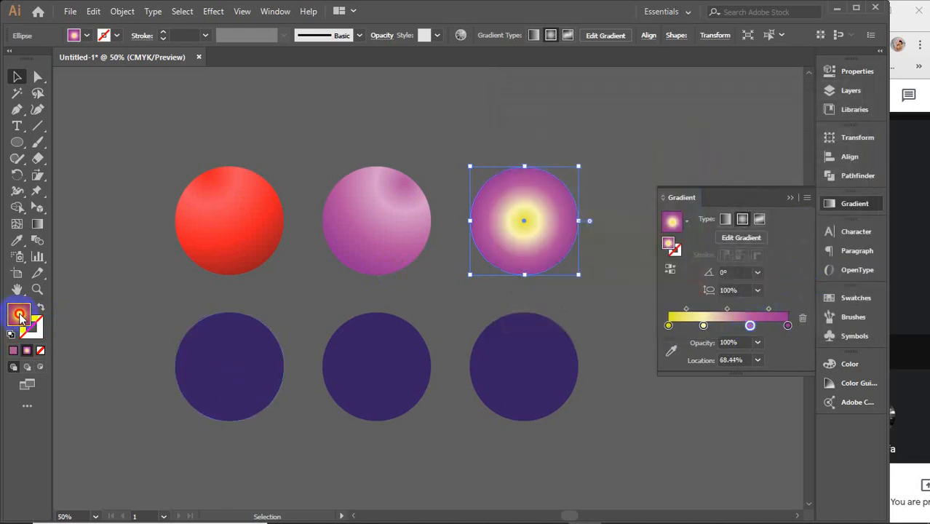
double_click(19, 317)
left_click(698, 270)
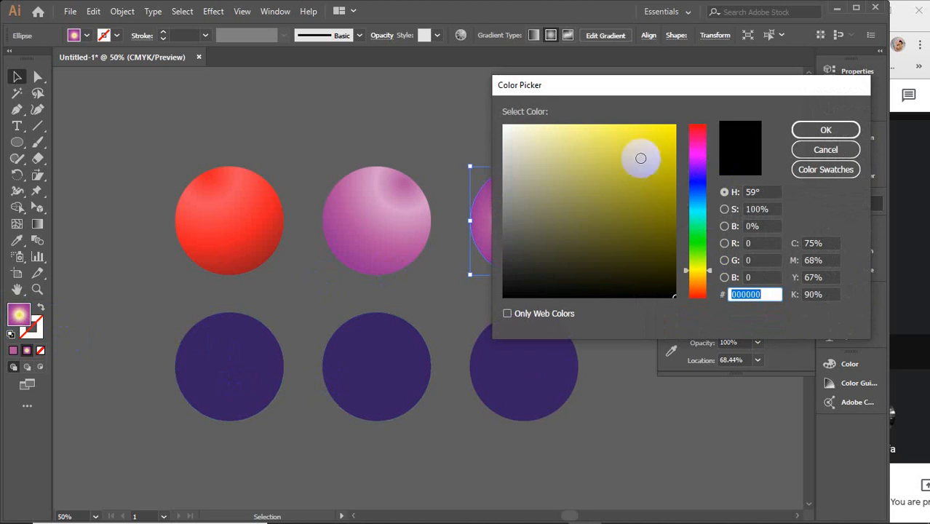
left_click_drag(640, 158, 670, 129)
left_click(803, 130)
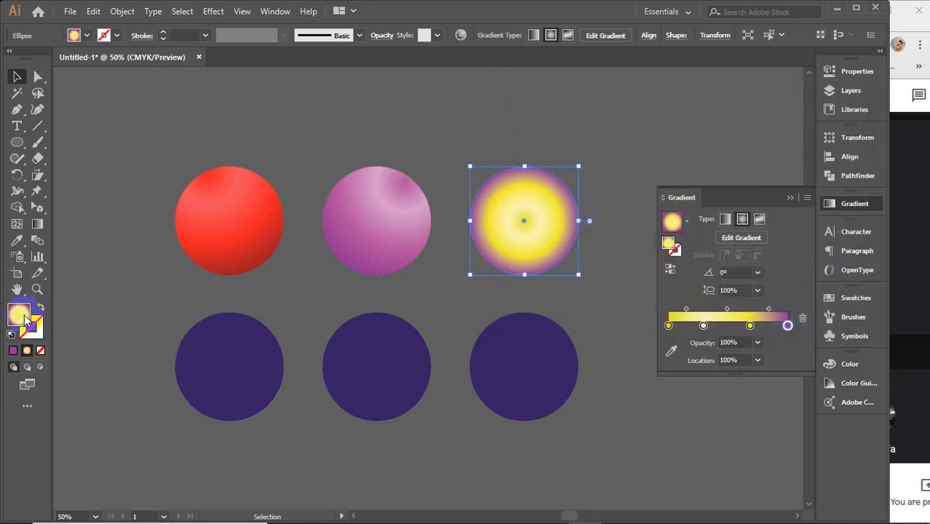
Step: Recolour the gradient's end stop at 100% dark gold with a 53° hue
double_click(22, 315)
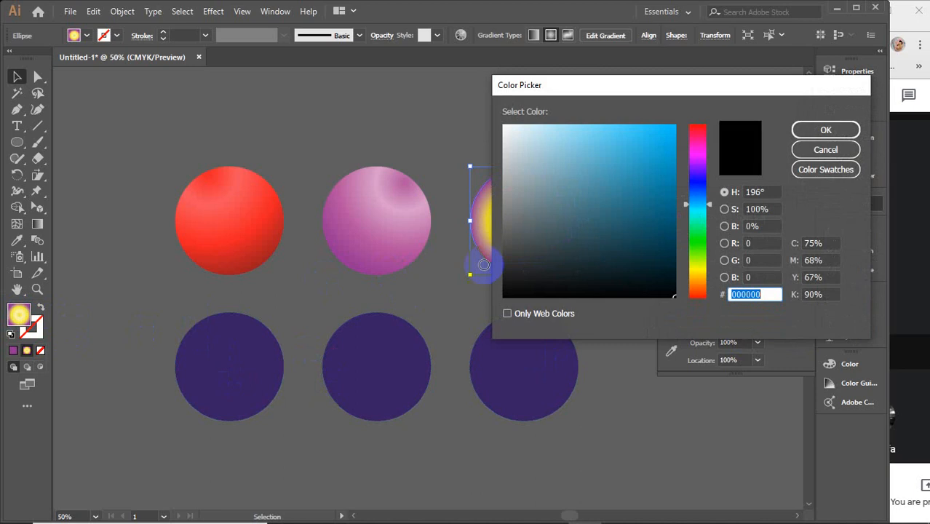
left_click(697, 273)
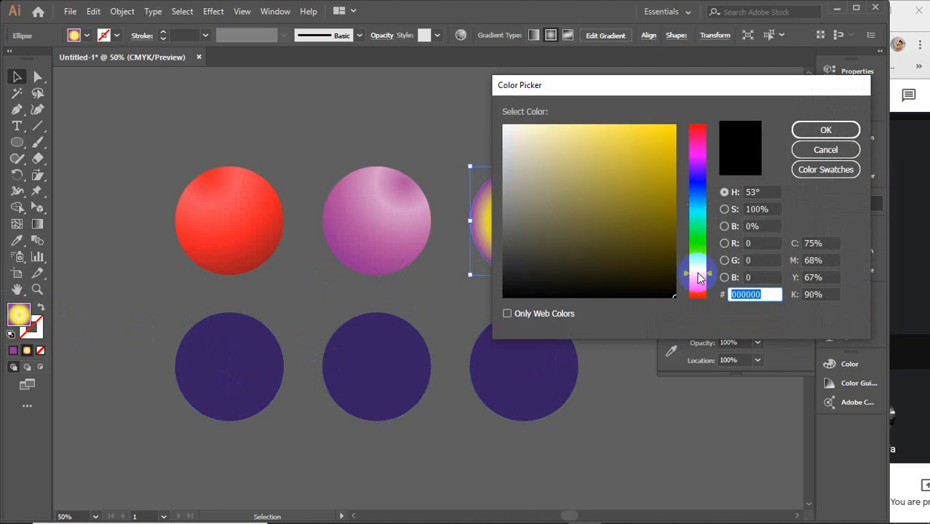
left_click(671, 212)
left_click(801, 131)
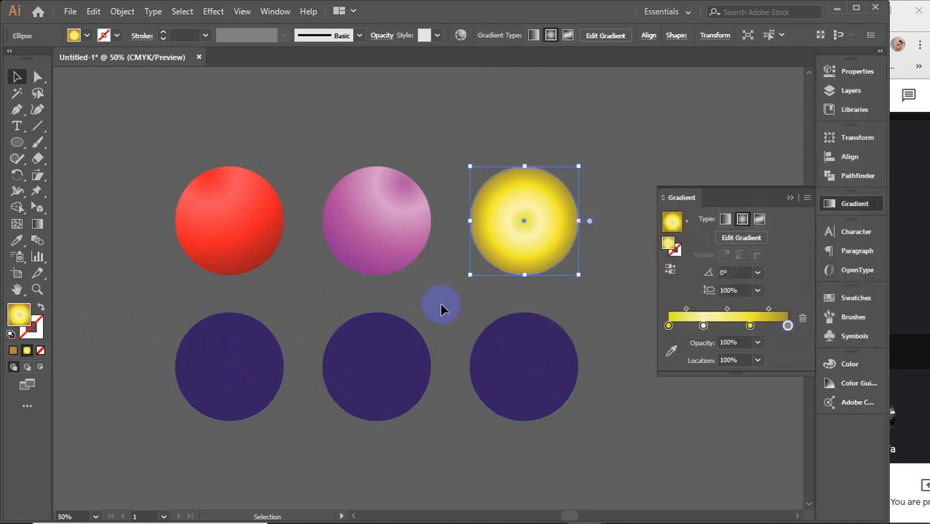
Step: Redraw the upper-right circle's radial gradient from its upper-left edge to its lower right at about -66.8°
left_click(38, 225)
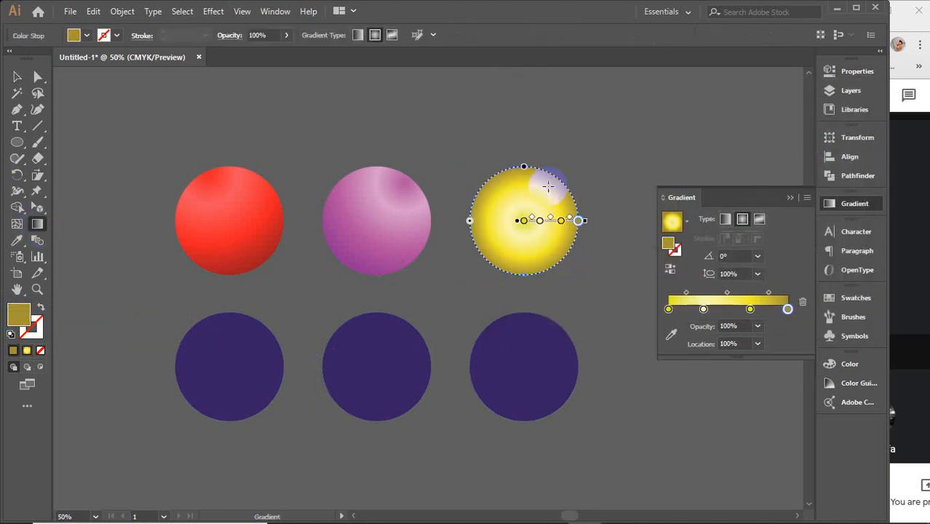
left_click_drag(507, 179, 545, 267)
key("v")
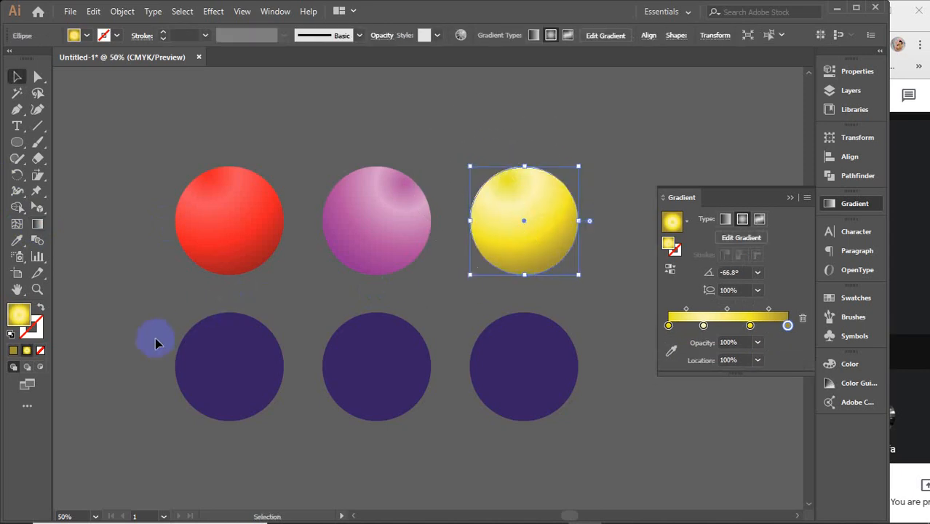
Step: Fill the lower-left circle with the yellow radial gradient and recolour its centre stop bright sky blue, #00c3ff
left_click(155, 343)
left_click(233, 368)
left_click(679, 323)
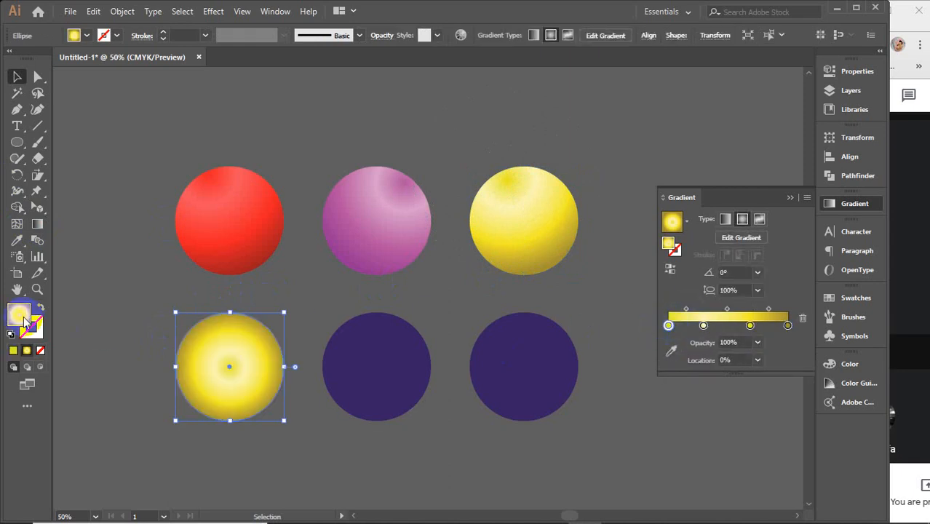
double_click(20, 315)
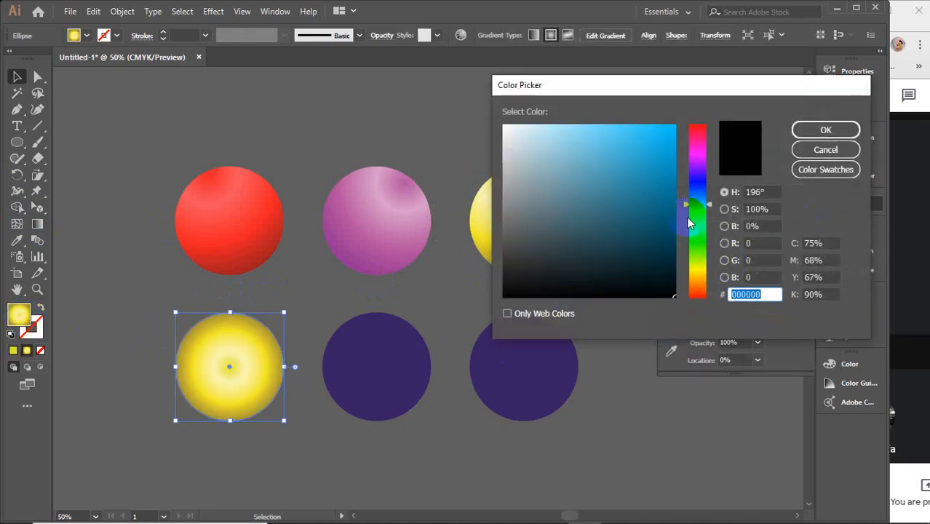
left_click(664, 128)
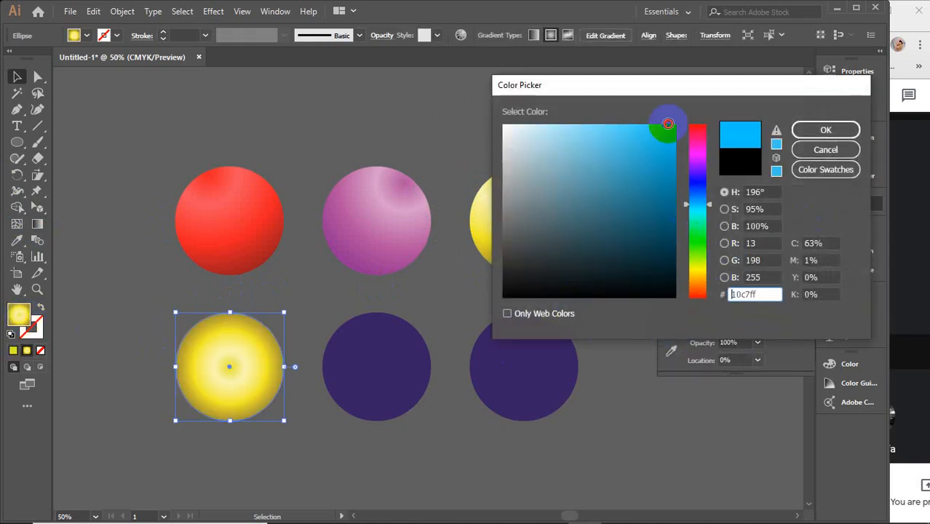
left_click(815, 130)
Step: Recolour the lower-left circle's gradient stop at 29.33% light blue, #99e7ff
left_click(703, 326)
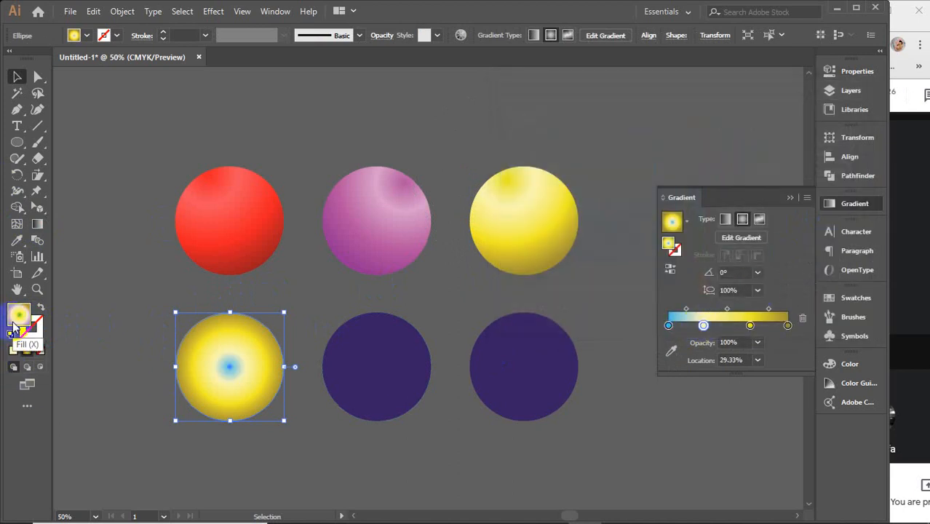
double_click(16, 318)
left_click(581, 123)
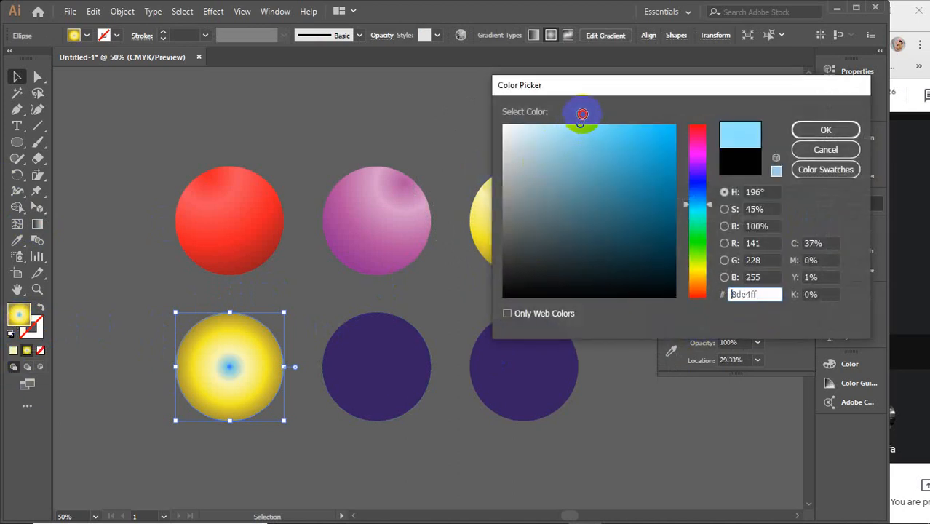
left_click_drag(583, 118, 565, 131)
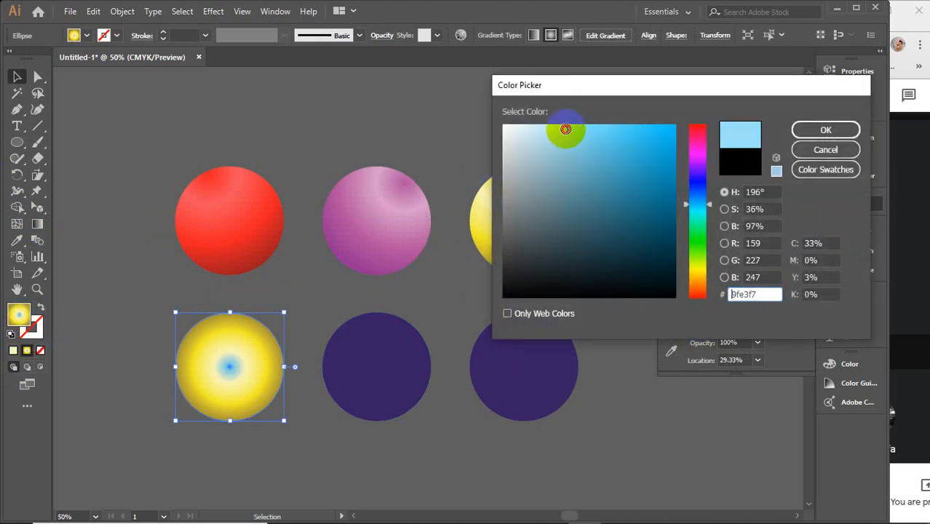
left_click(825, 130)
Step: Recolour the lower-left circle's gradient stop at 68.44% medium blue with a 196° hue
left_click(750, 326)
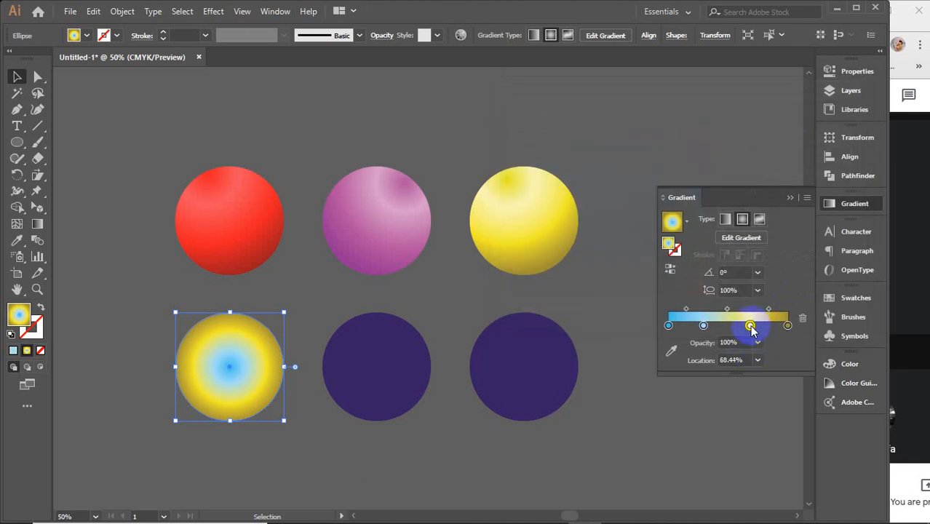
double_click(18, 314)
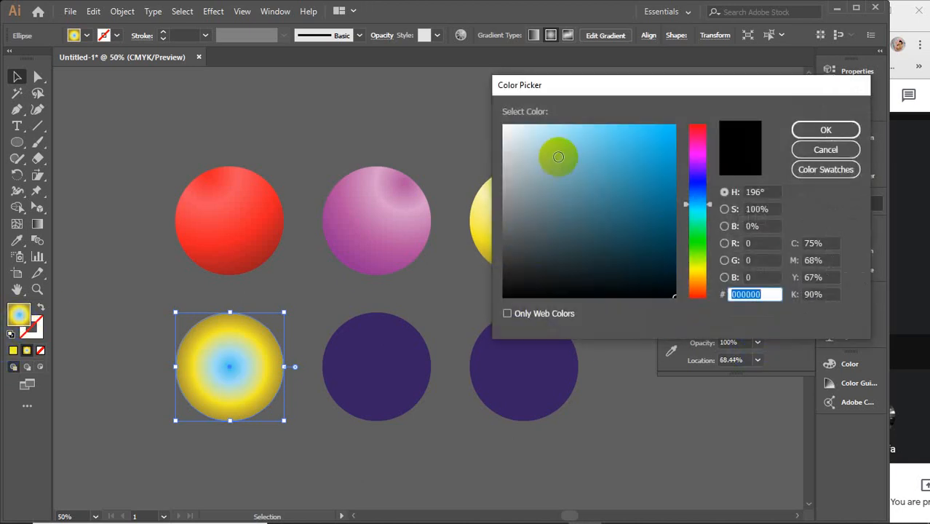
left_click(639, 161)
left_click(823, 131)
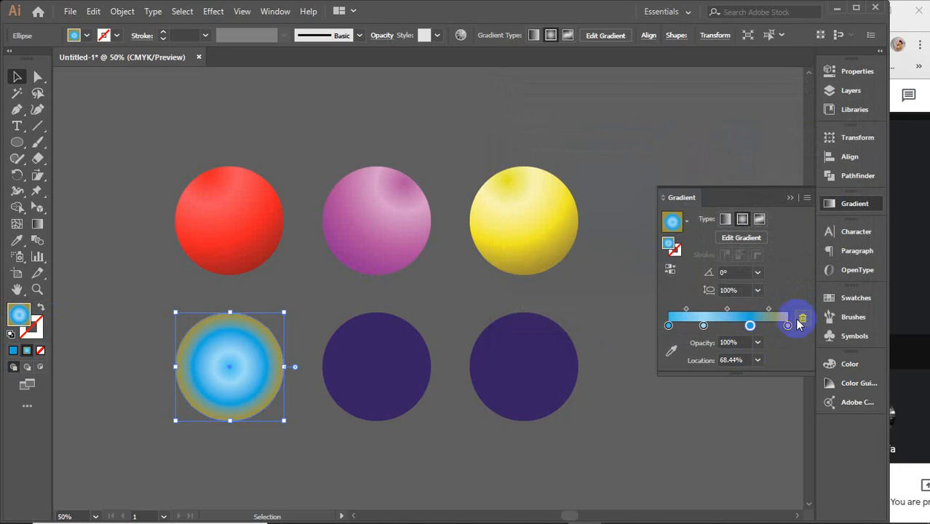
Step: Recolour the gradient's end stop at 100% dark blue, #005b77
left_click(787, 327)
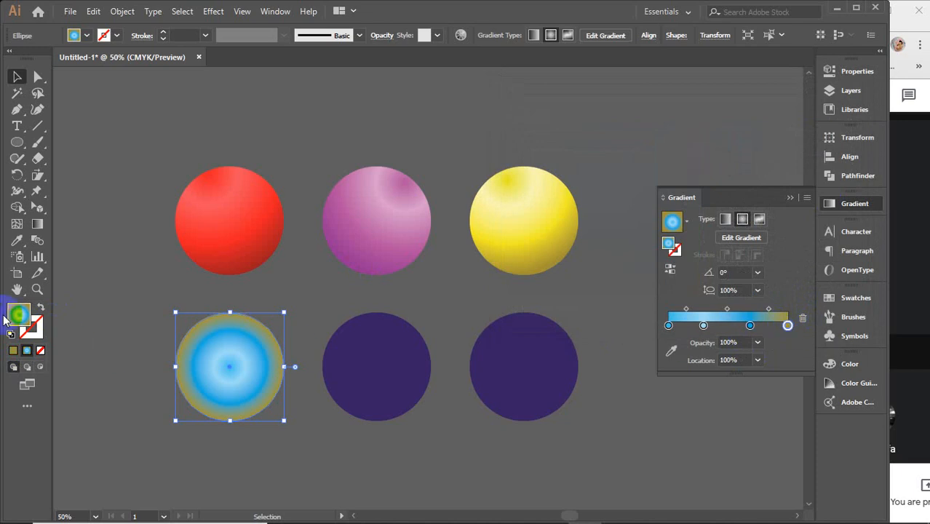
double_click(19, 314)
left_click_drag(529, 281, 675, 216)
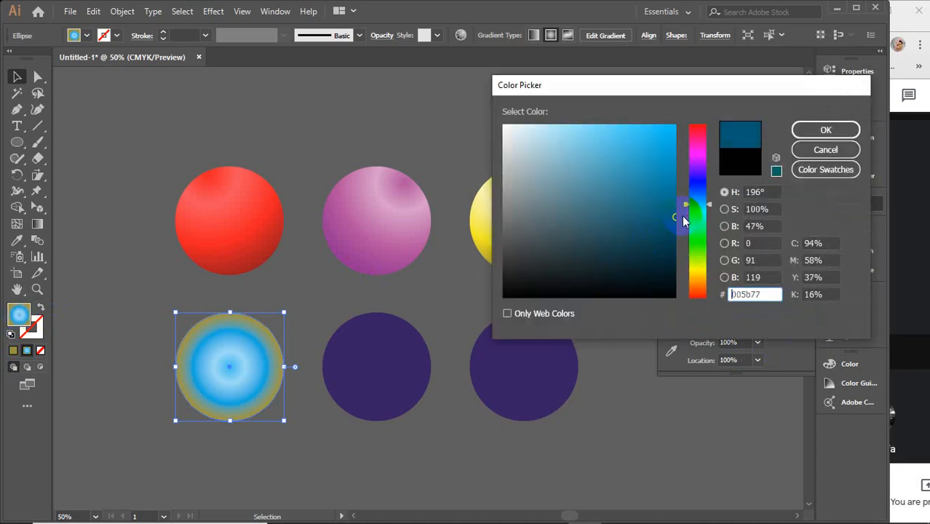
left_click(799, 131)
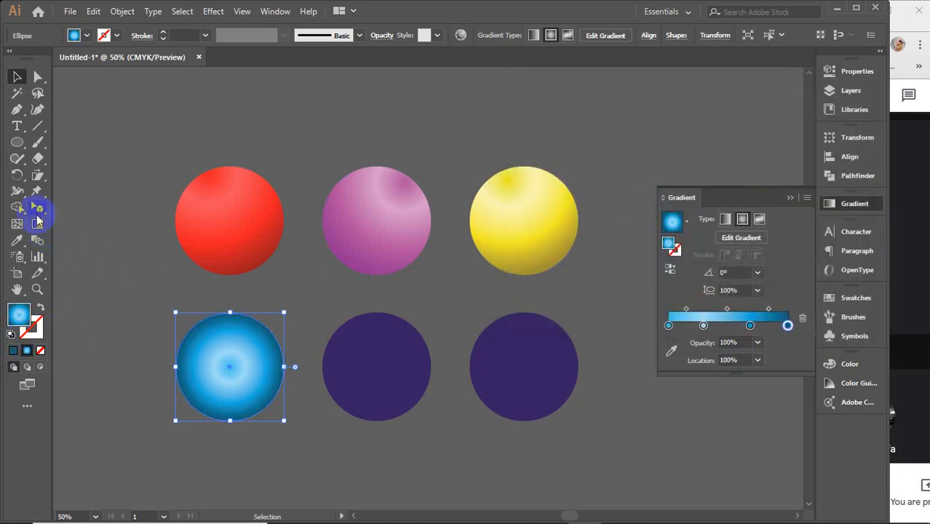
Step: Redraw the blue circle's radial gradient from its left edge to its lower right at about -22.6°
left_click(37, 223)
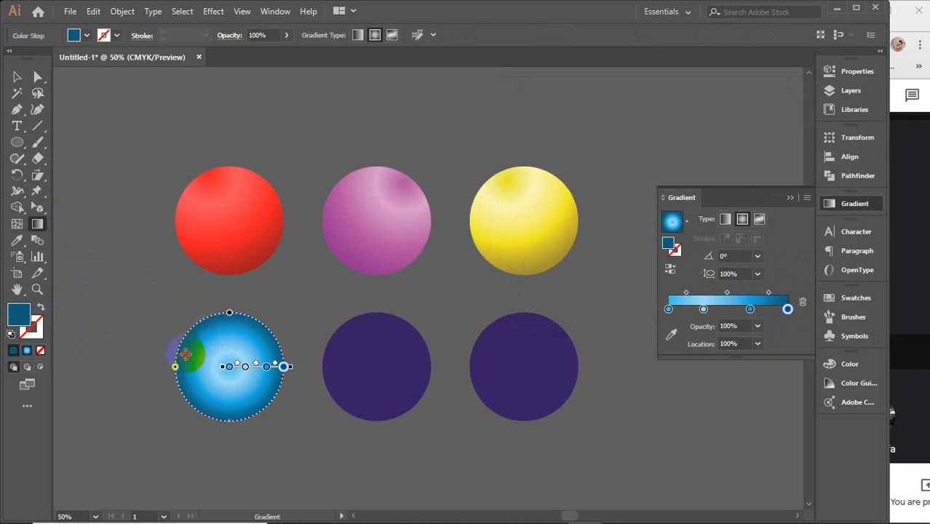
left_click_drag(186, 354, 277, 389)
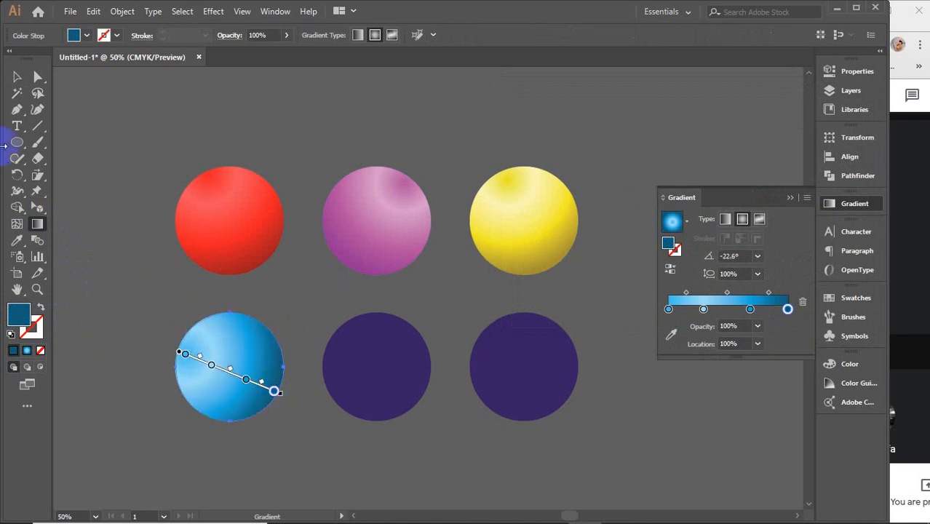
Step: Delete the two remaining dark purple circles in the lower row
left_click(18, 78)
left_click_drag(360, 306, 561, 421)
key("Delete")
Step: Place the blue sphere at the start of the row before the red one and shift the red sphere slightly towards the purple one
left_click_drag(235, 375, 104, 225)
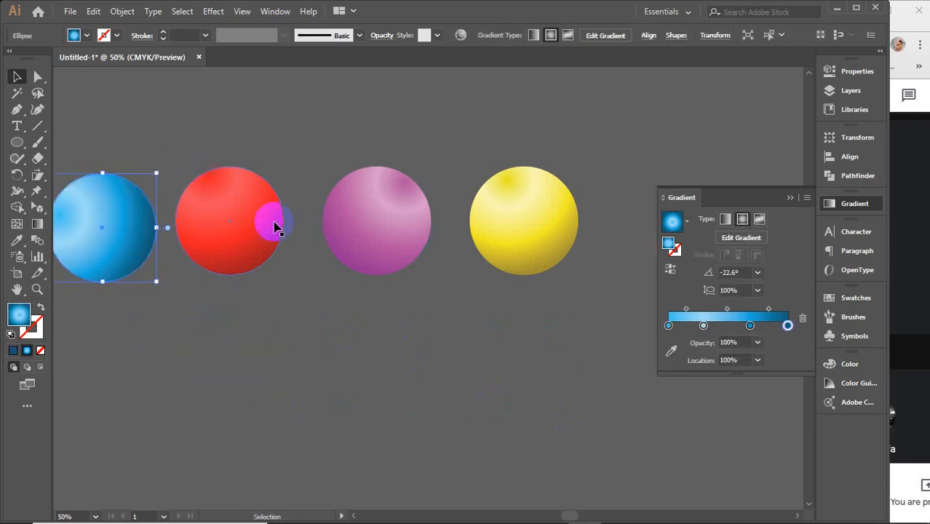
key("space")
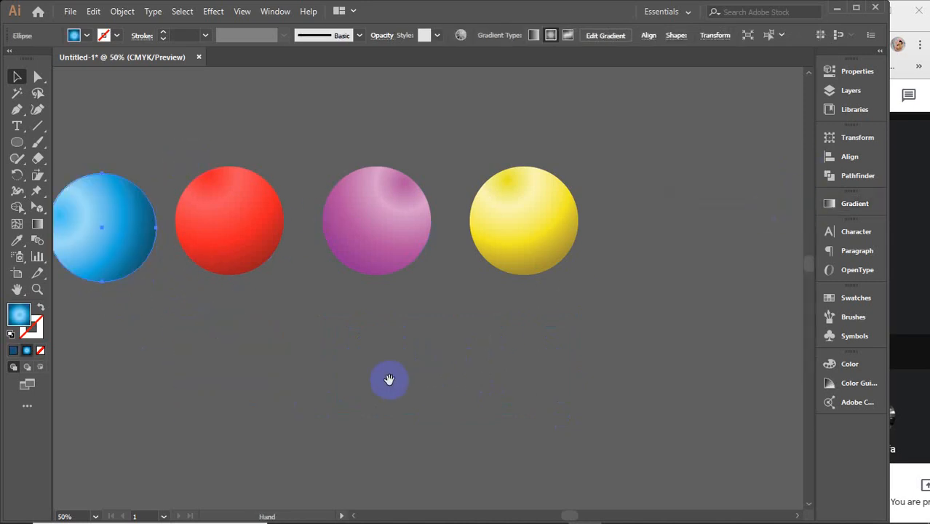
left_click_drag(389, 379, 472, 443)
left_click(212, 283)
left_click_drag(212, 283, 208, 267)
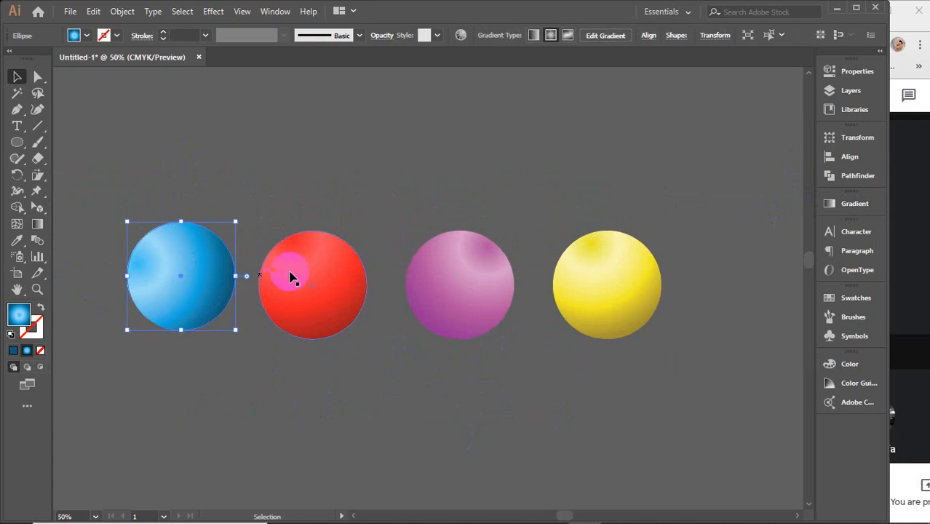
mouse_move(295, 270)
left_mouse_down()
mouse_move(316, 270)
mouse_move(302, 270)
left_mouse_up()
left_click(269, 168)
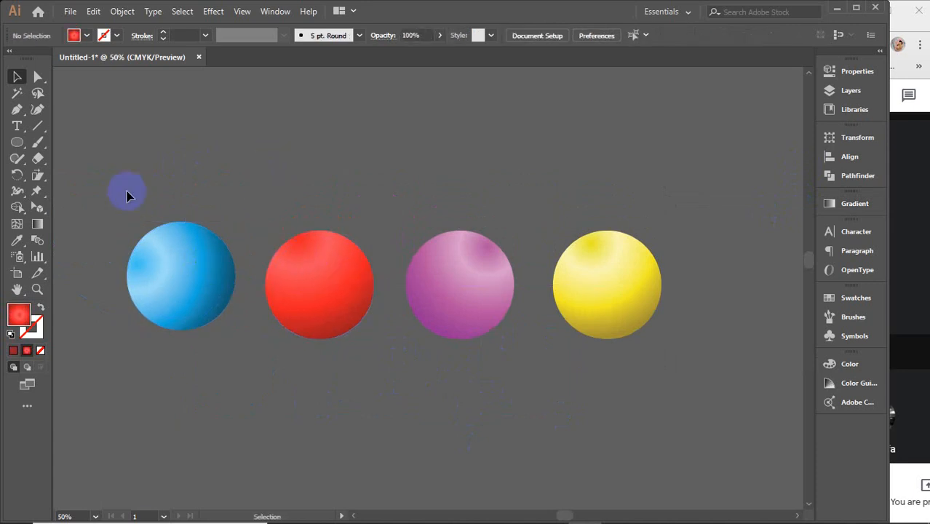
left_click_drag(126, 195, 692, 430)
left_click(509, 463)
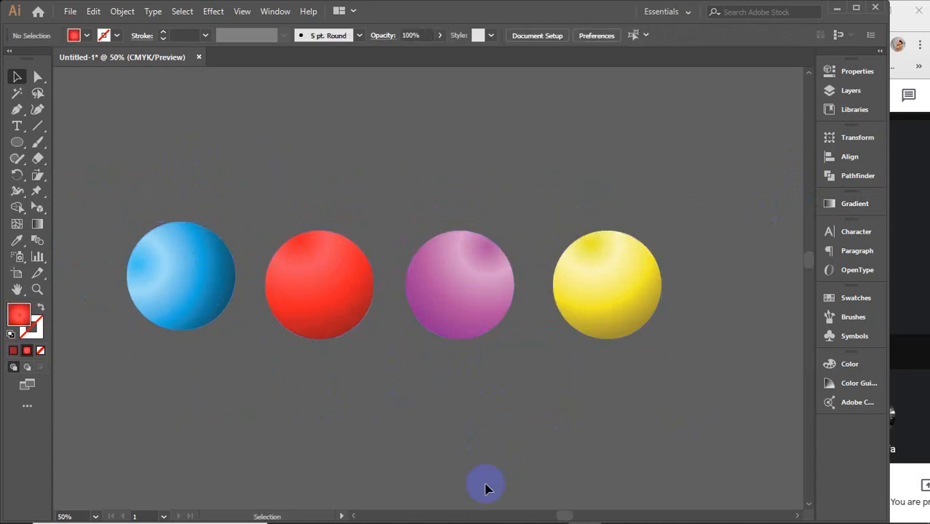
left_click_drag(130, 175, 512, 175)
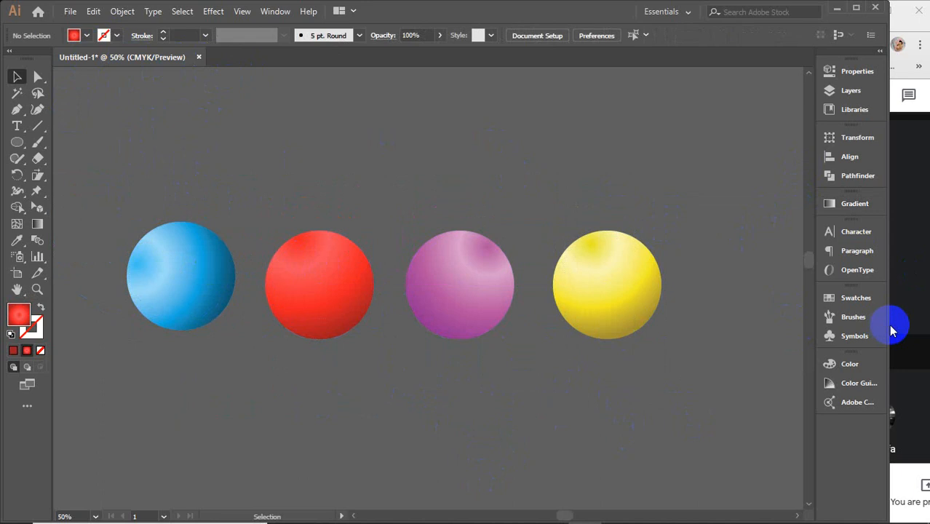
Step: Save the blue, red, purple and yellow spheres as four new pattern swatches
left_click(863, 303)
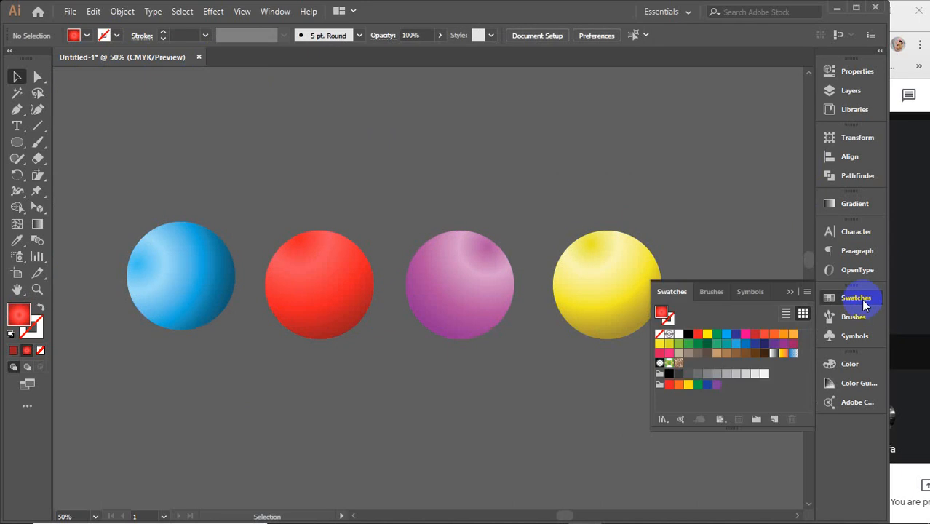
left_click(182, 259)
left_click_drag(180, 252, 695, 369)
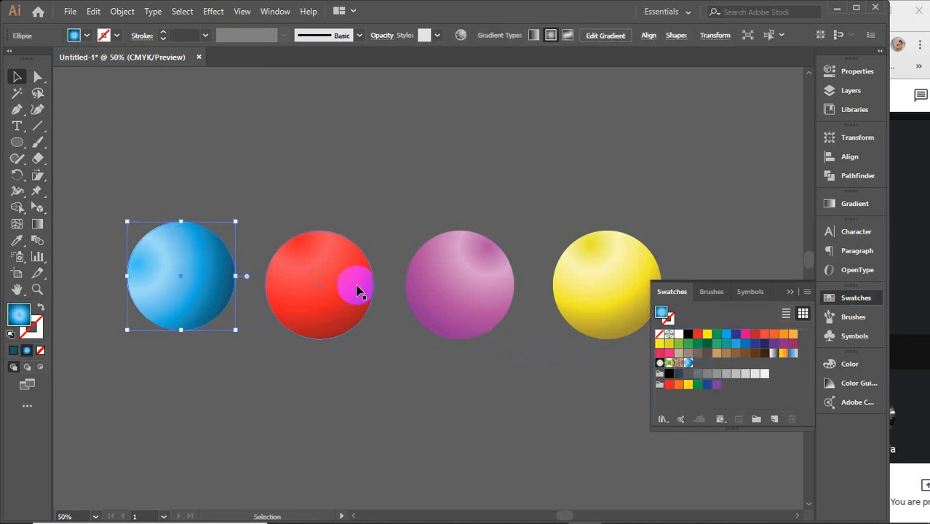
left_click_drag(359, 291, 699, 366)
left_click_drag(452, 284, 712, 366)
left_click_drag(606, 274, 725, 363)
Step: Delete all four spheres from the canvas and set the fill to None
left_click_drag(135, 150, 596, 402)
key("Delete")
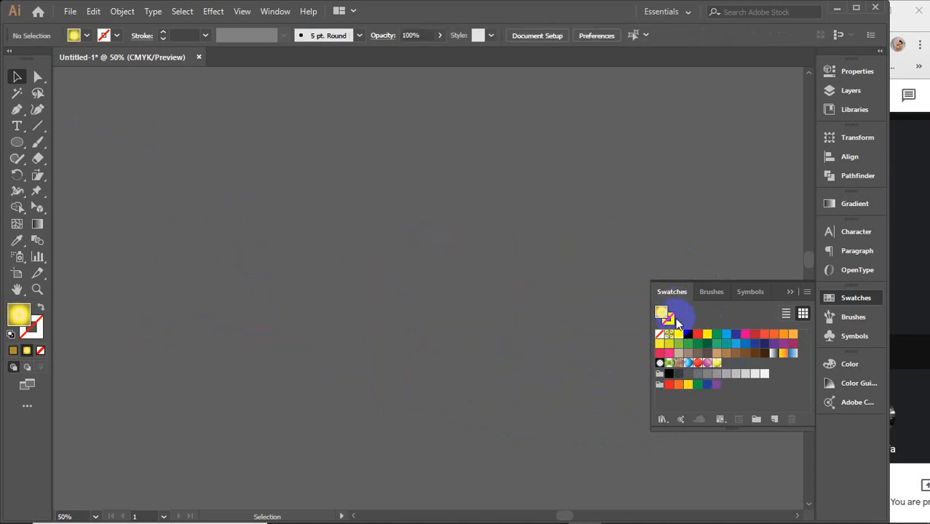
left_click(660, 334)
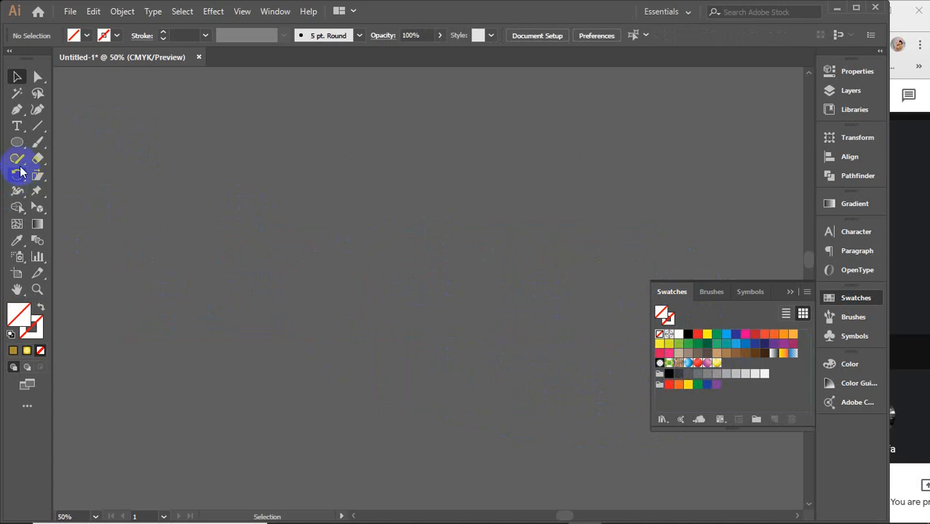
Step: Draw a circle in the canvas's upper-left area and fill it with the blue sphere pattern swatch
left_click(17, 142)
left_click_drag(149, 169, 241, 261)
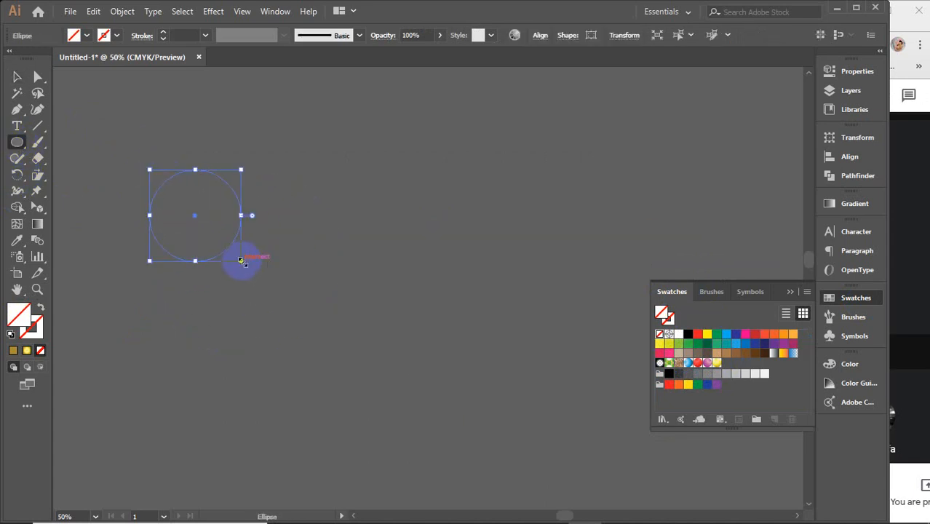
key("v")
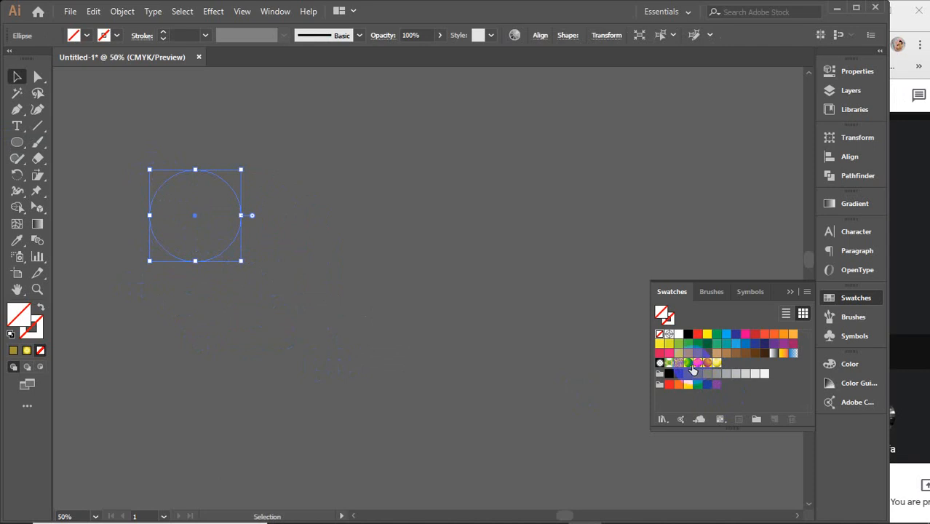
left_click(688, 364)
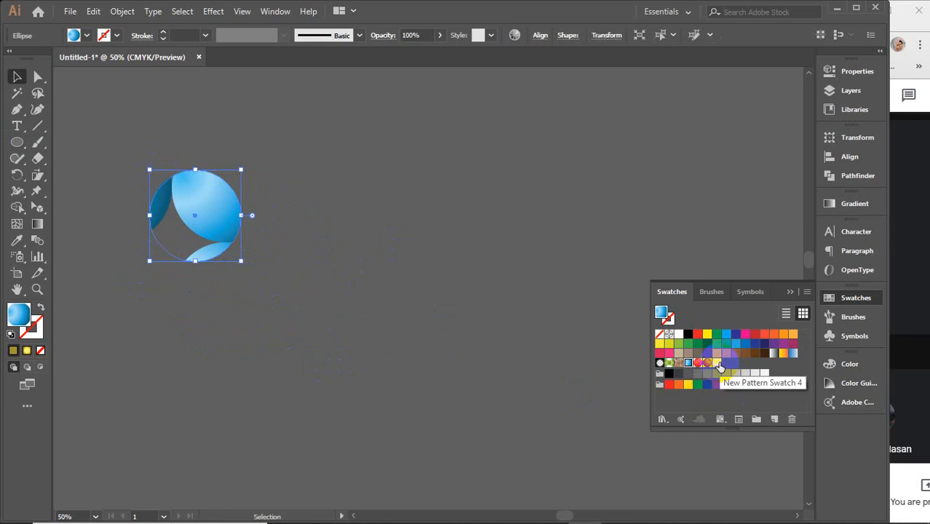
Step: Move the circle towards the canvas centre and fill it in turn with the red, purple and yellow sphere swatches
left_click_drag(717, 369, 340, 291)
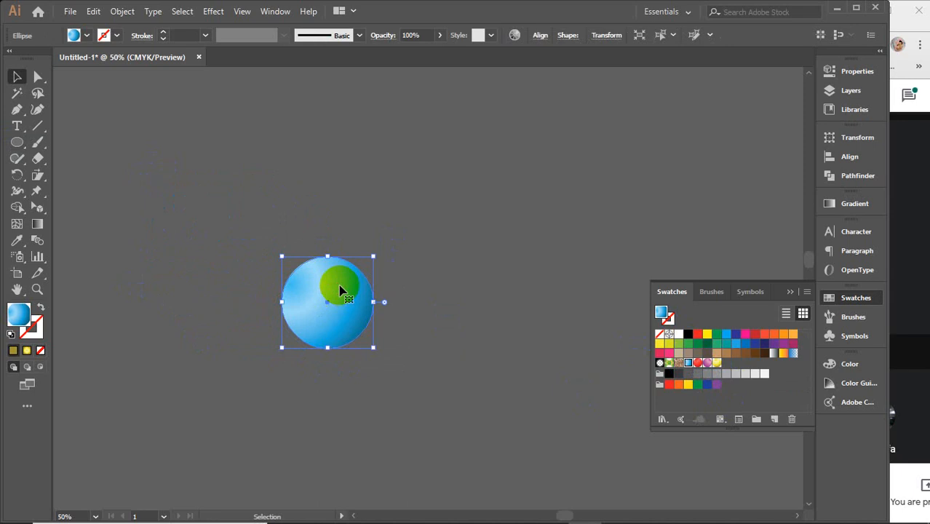
left_click(696, 364)
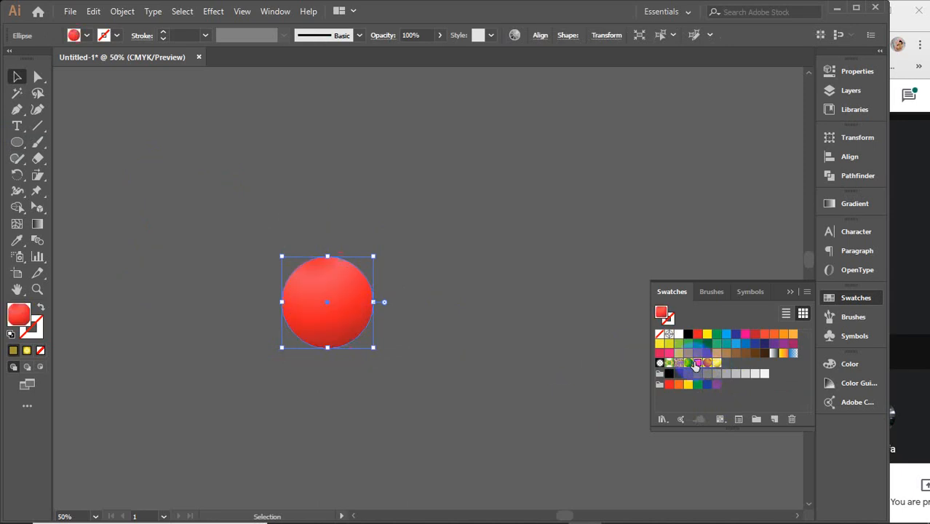
left_click(708, 363)
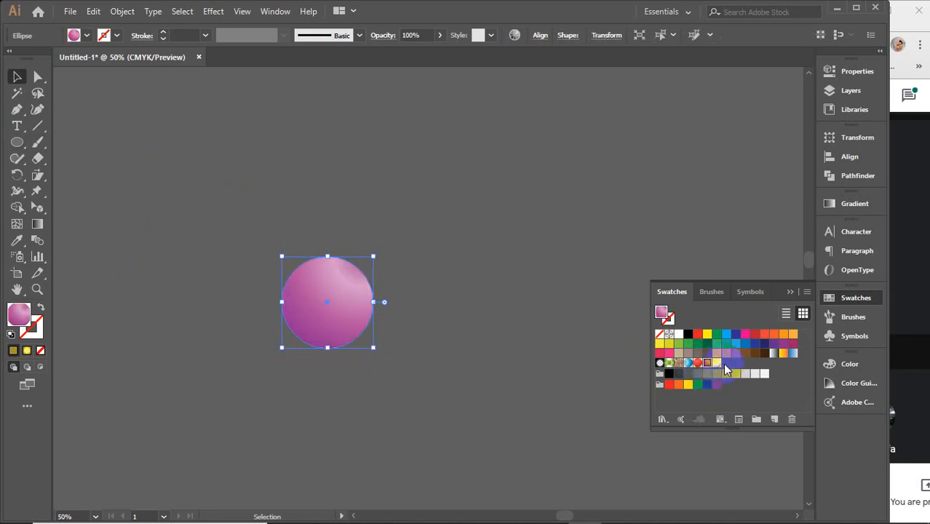
left_click(717, 363)
left_click(434, 298)
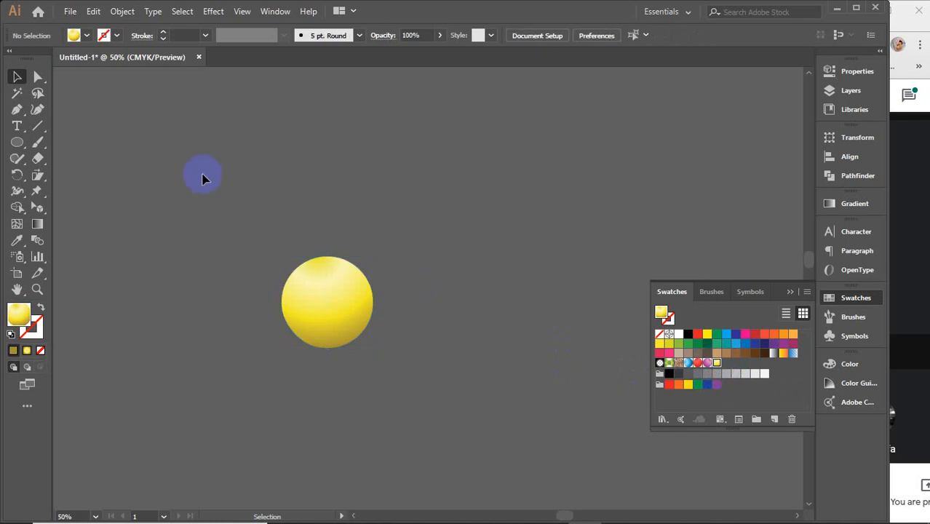
Step: Delete the yellow pattern-filled circle
left_click_drag(202, 165, 486, 425)
key("Delete")
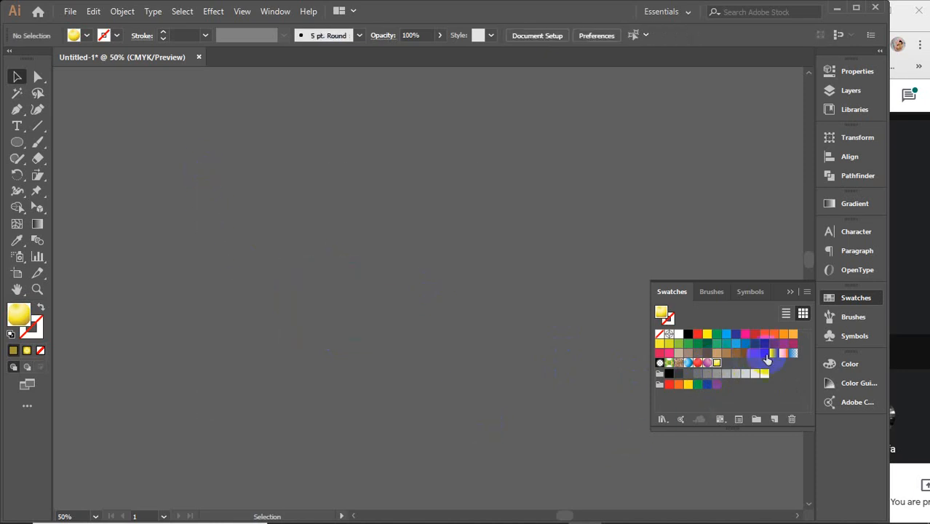
Step: Examine the list of saved gradient presets and its Add to Swatches option
left_click(851, 206)
left_click(686, 220)
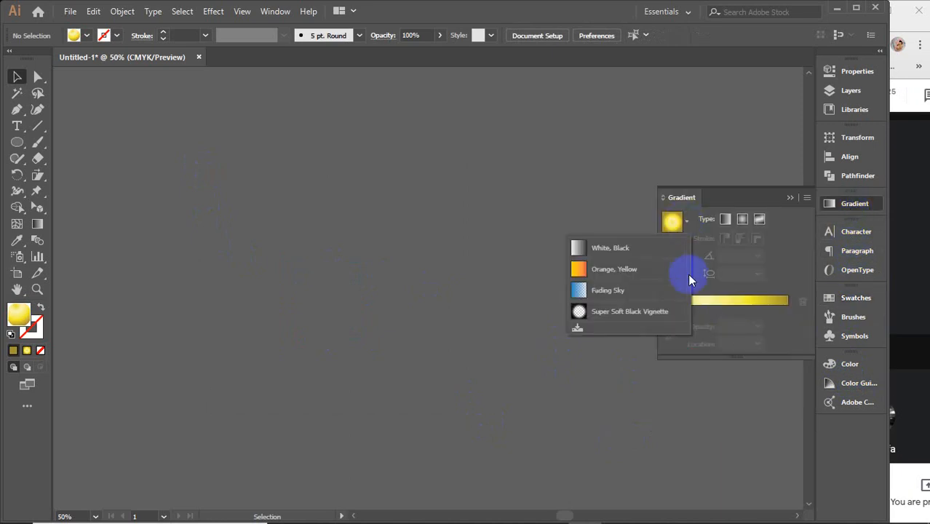
left_click(264, 283)
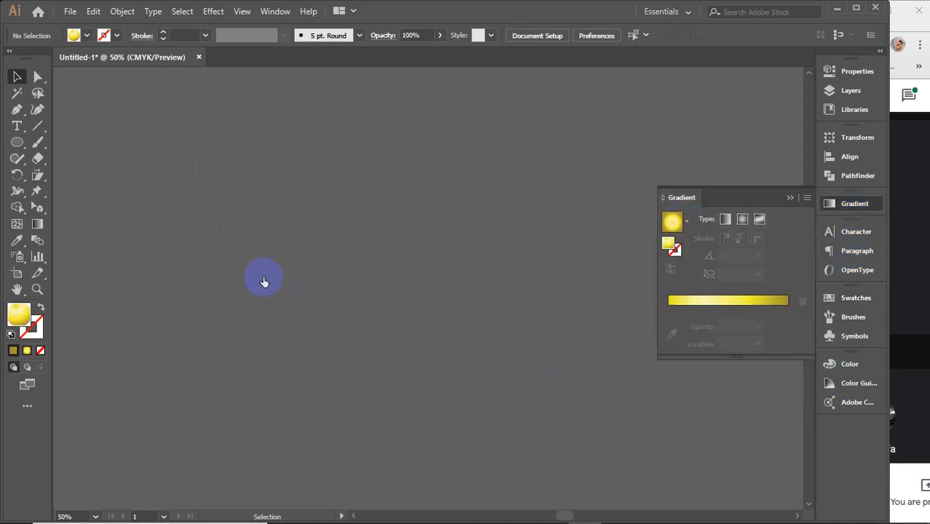
left_click(686, 220)
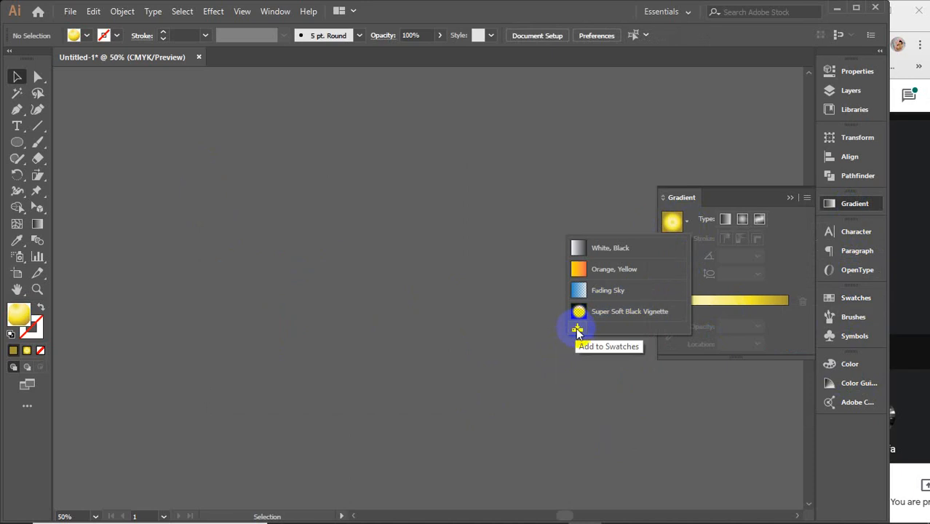
left_click(790, 199)
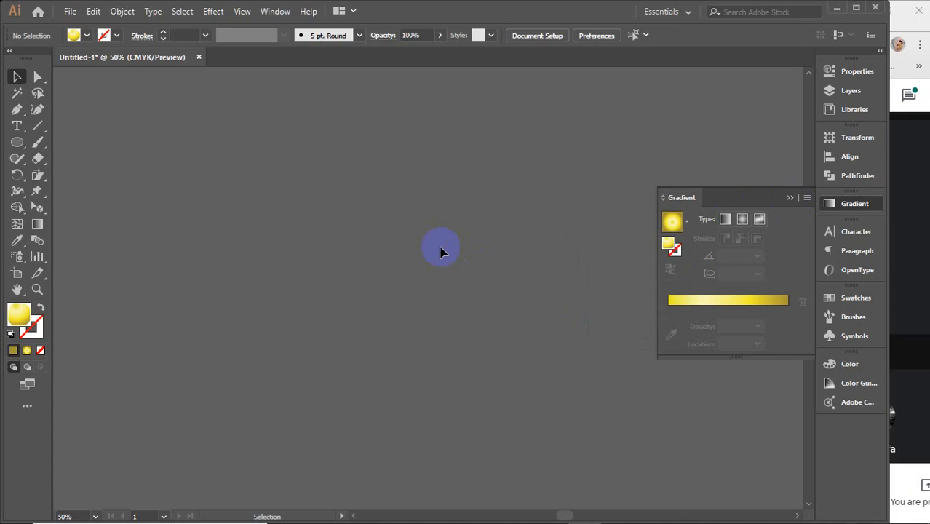
left_click(791, 198)
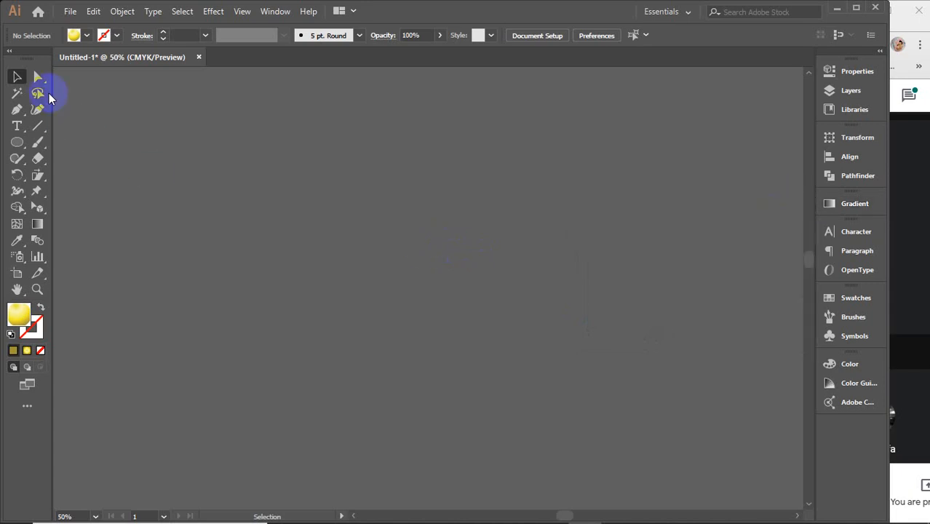
left_click(212, 11)
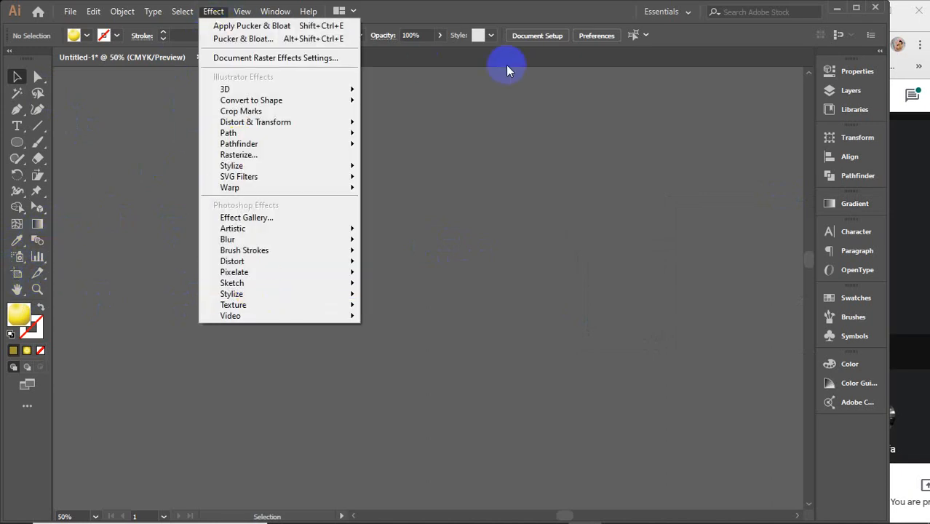
left_click(486, 174)
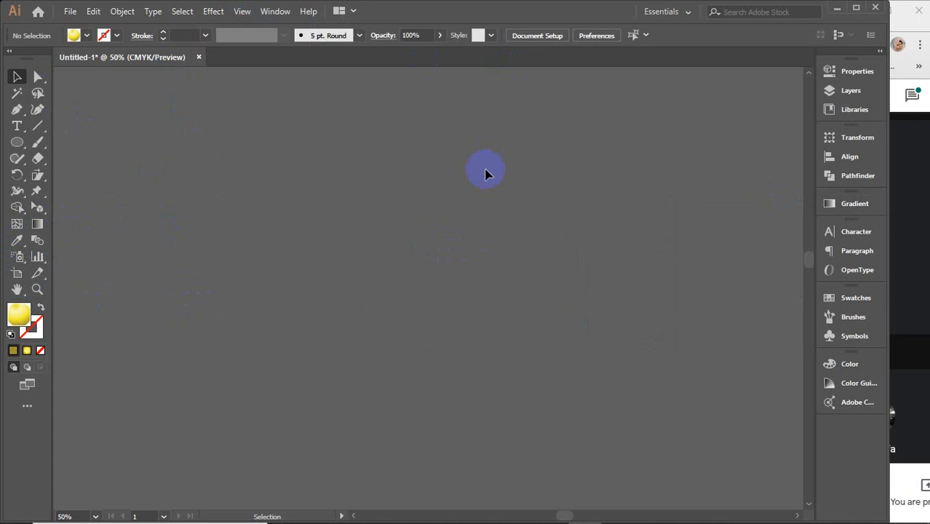